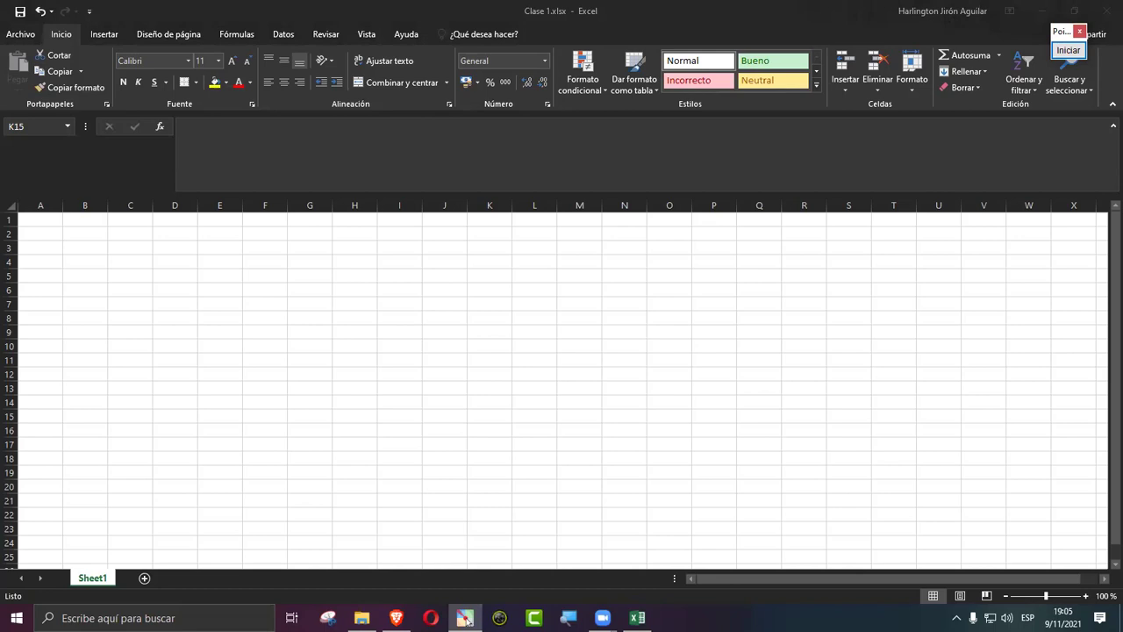
Step: Mark the Sheet1 tab with a red arrow and box in Pointofix, then clear the drawings
left_click(466, 620)
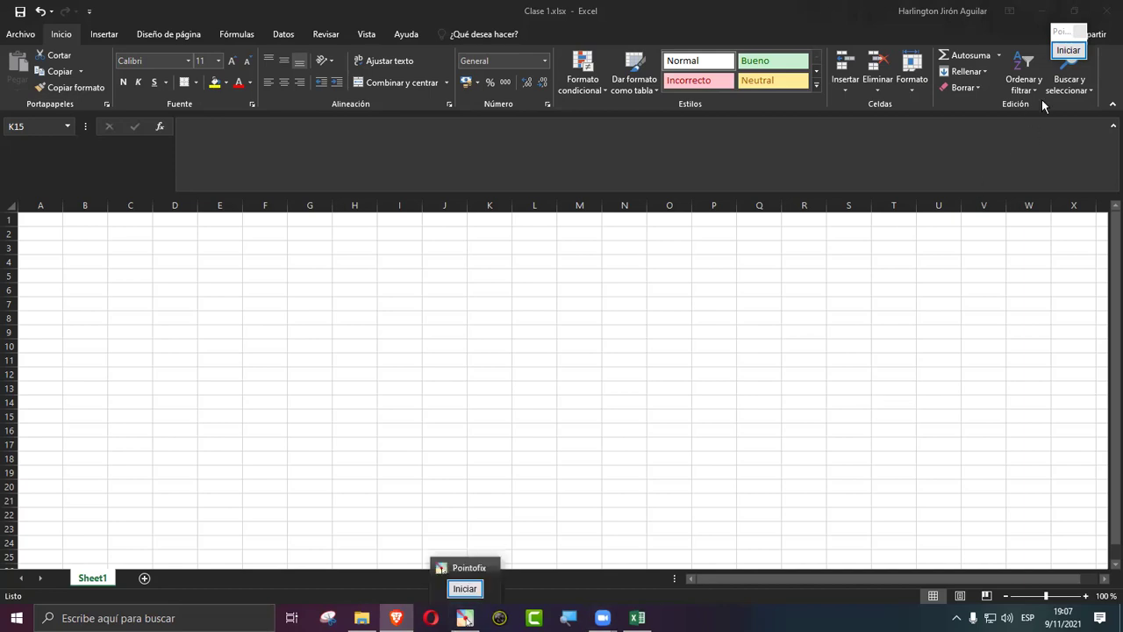
left_click(1068, 54)
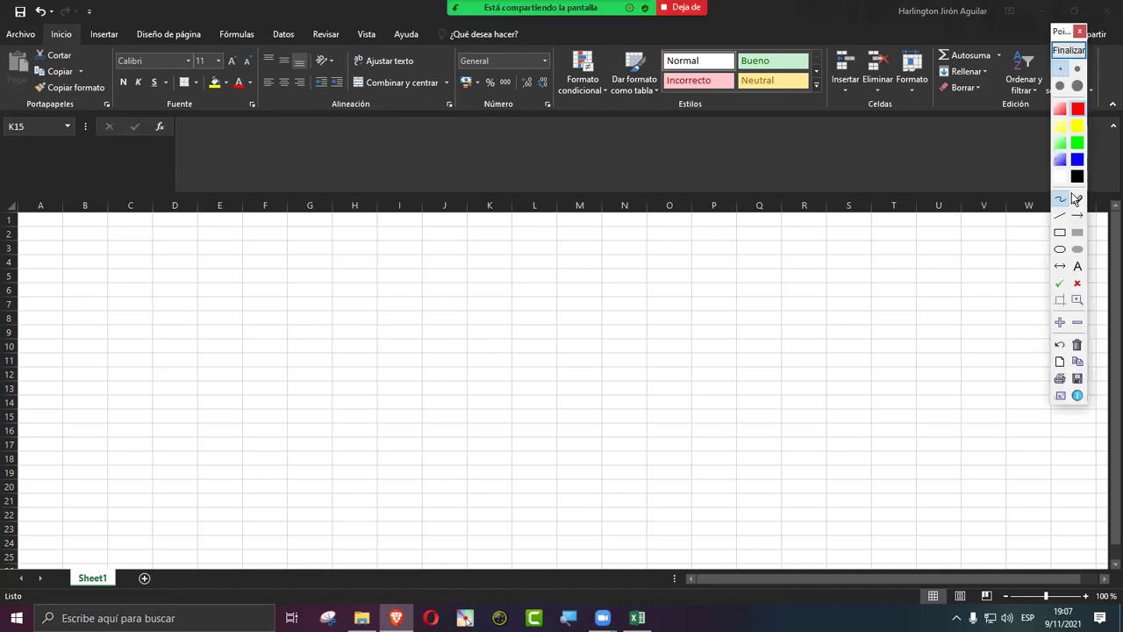
left_click(1076, 213)
mouse_move(341, 343)
left_mouse_down()
mouse_move(140, 515)
mouse_move(125, 555)
left_mouse_up()
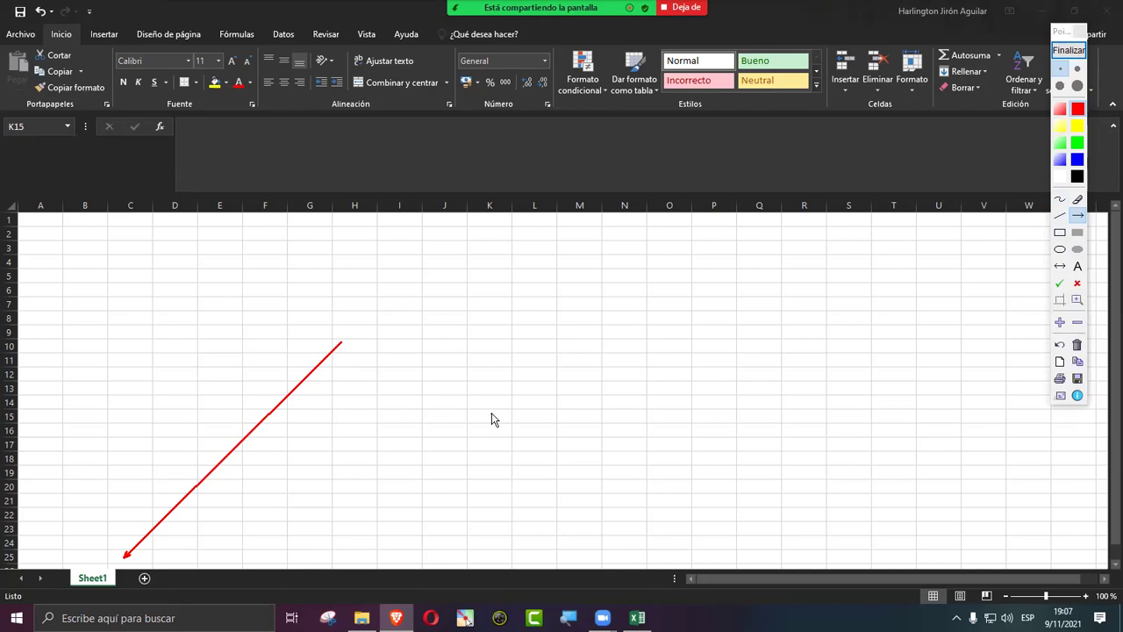
left_click(1060, 231)
left_click_drag(48, 550, 164, 597)
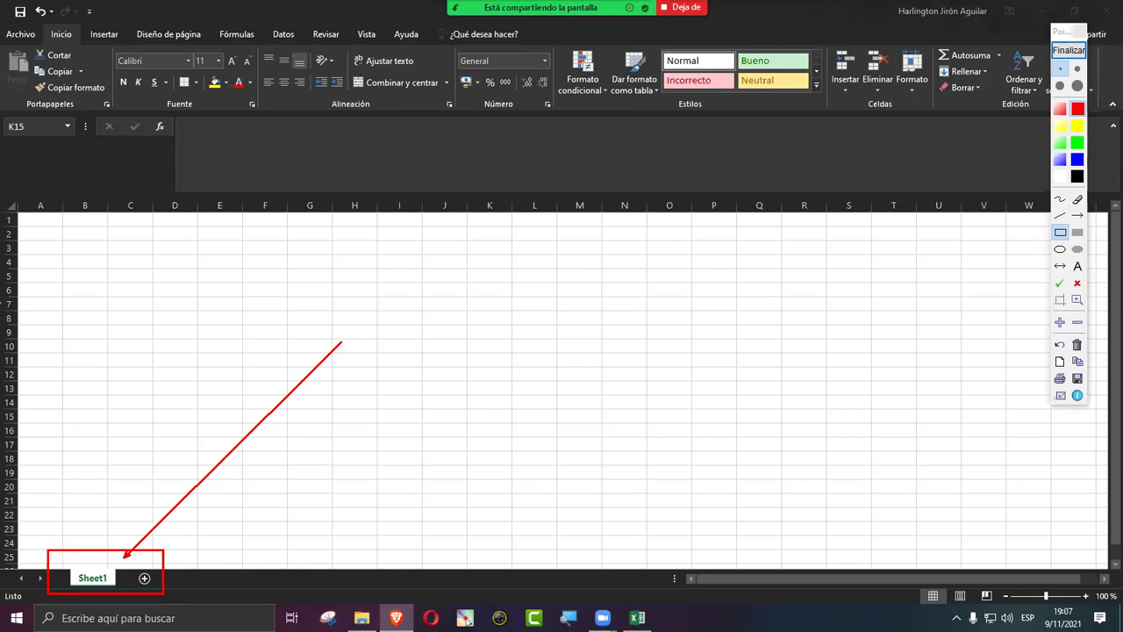
left_click(1061, 50)
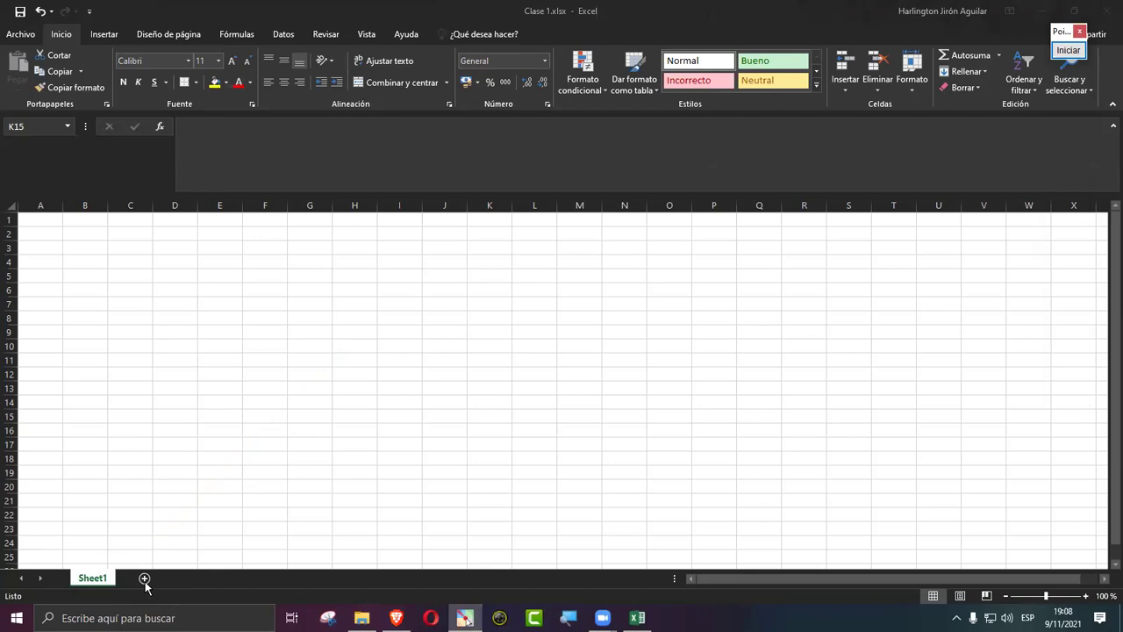
Step: Add two new blank sheets, Hoja1 and Hoja2, after Sheet1
left_click(144, 581)
left_click(145, 581)
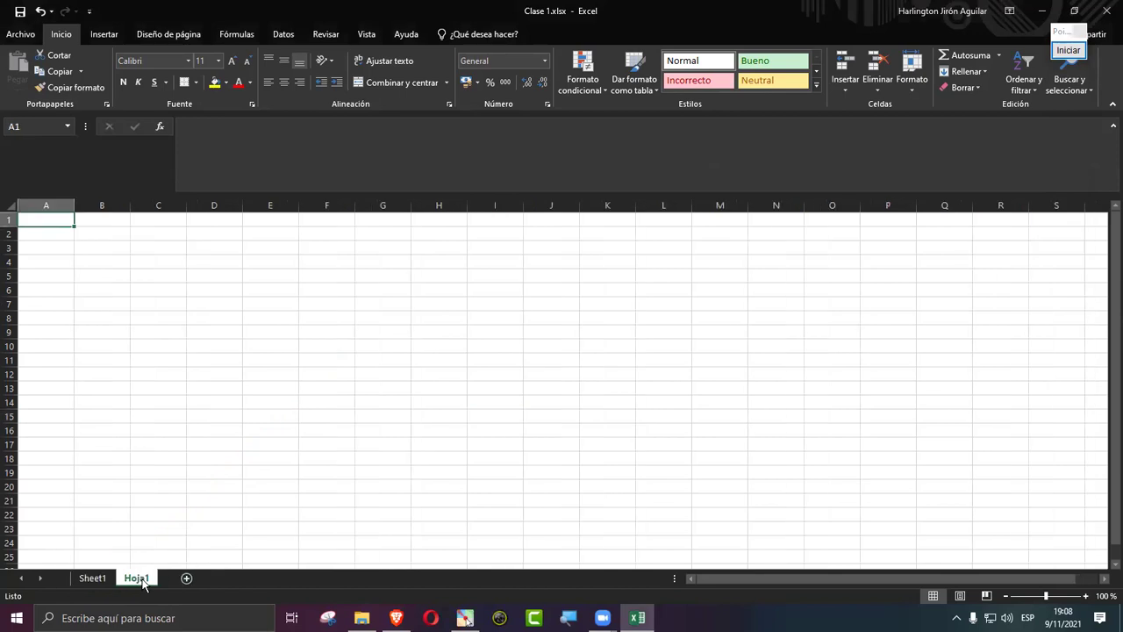
left_click(186, 578)
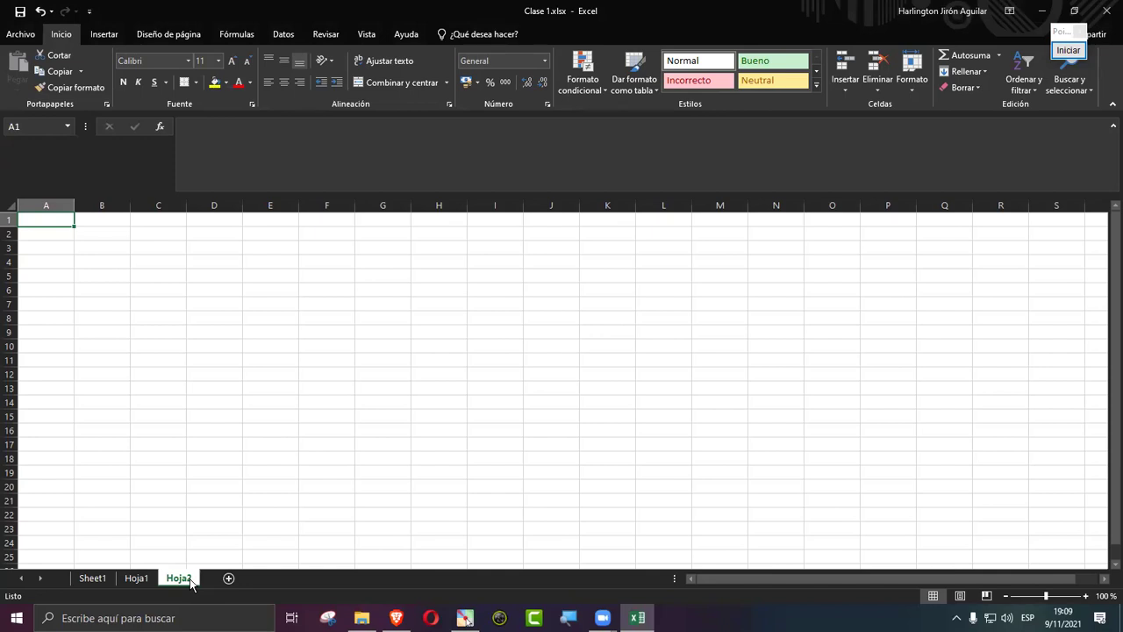
Step: Start renaming Hoja2 from its tab menu, then switch to editing the Hoja1 tab name instead
right_click(189, 578)
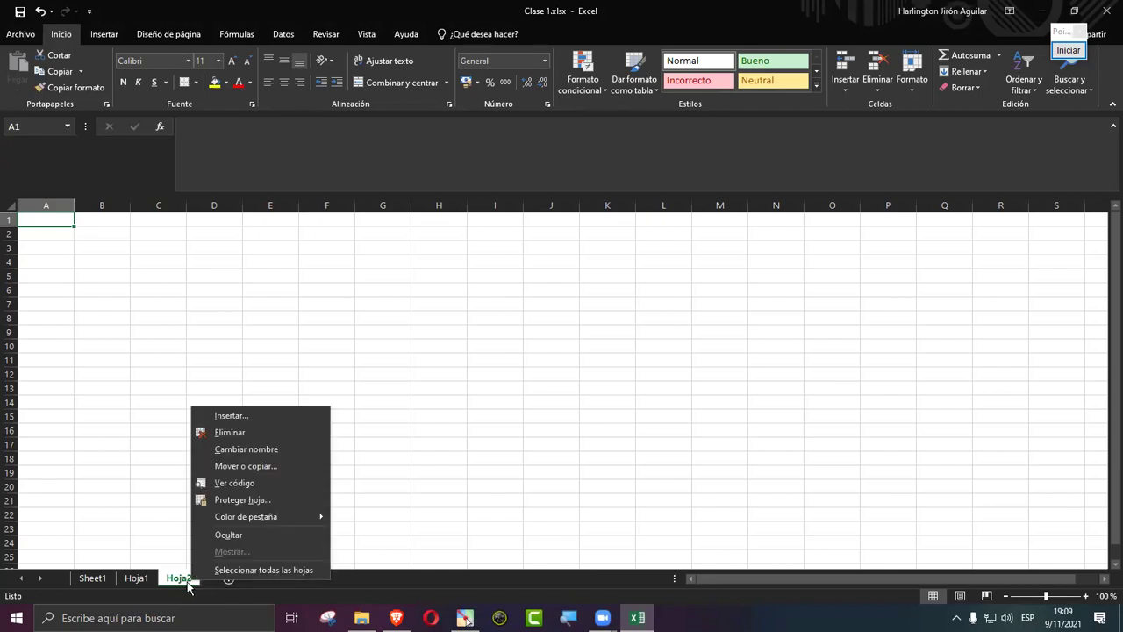
mouse_move(209, 513)
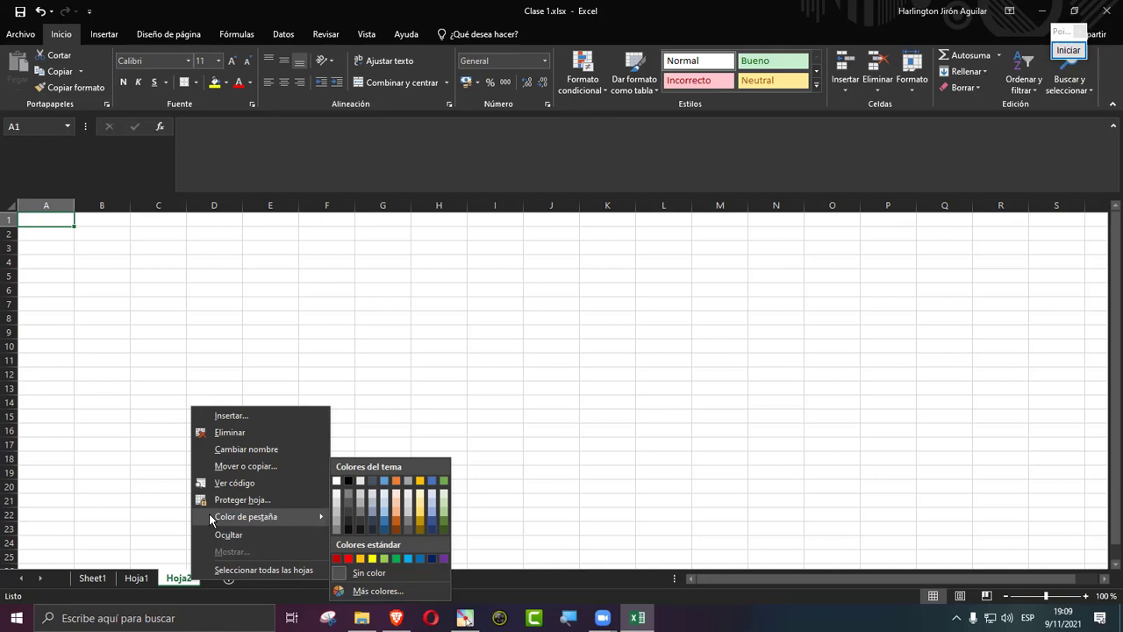
left_click(246, 449)
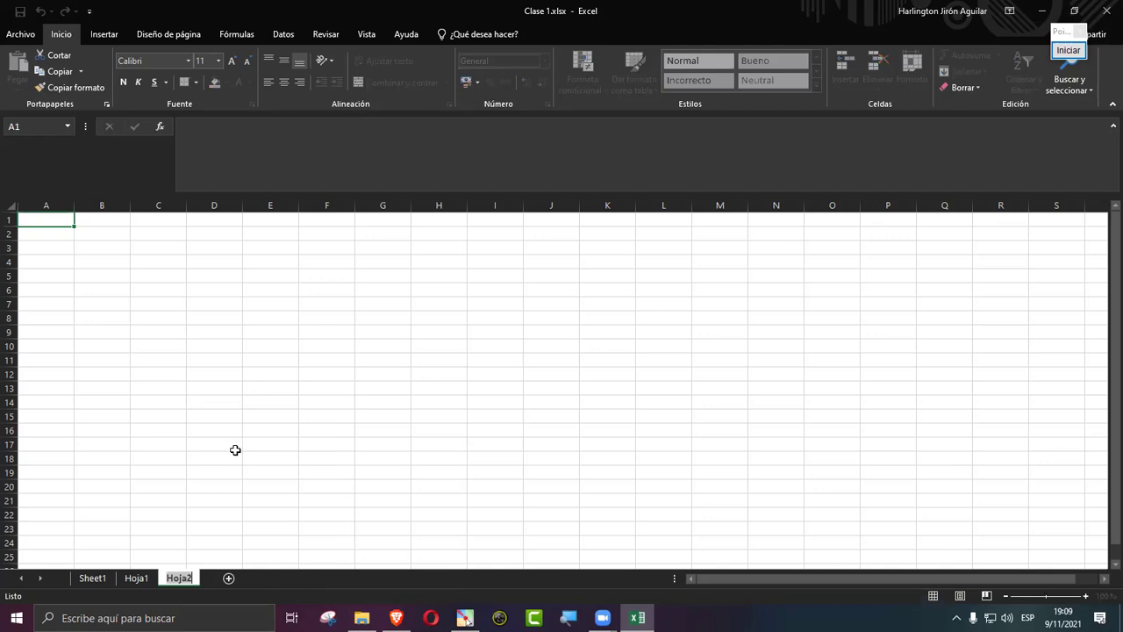
double_click(138, 579)
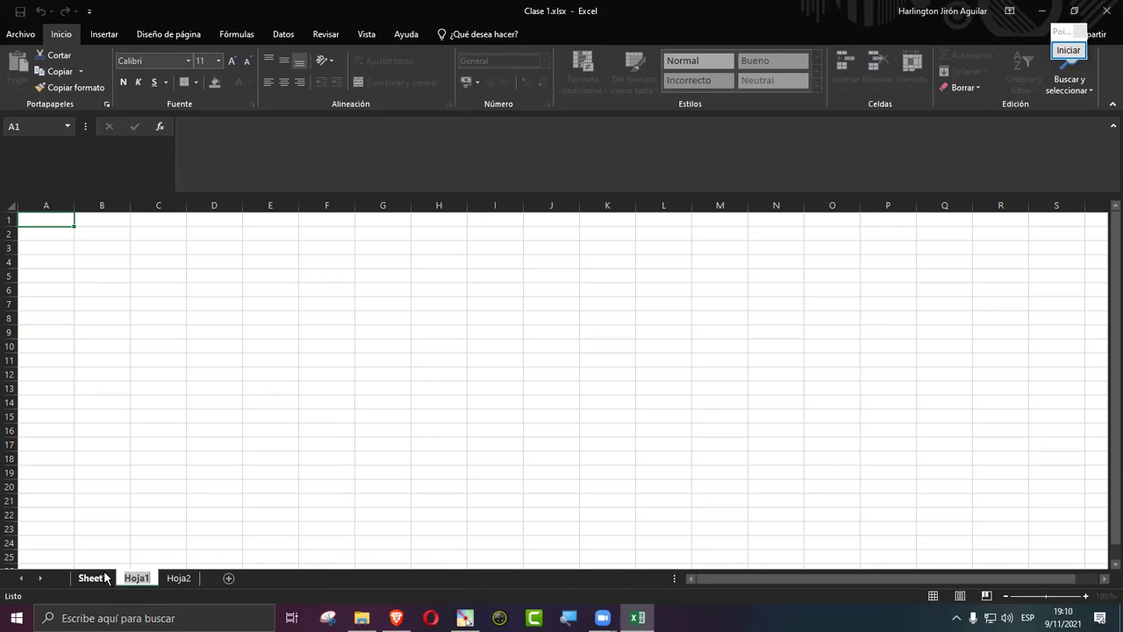
Step: Change the first sheet's tab name from Sheet1 to 'Registro'
left_click(104, 577)
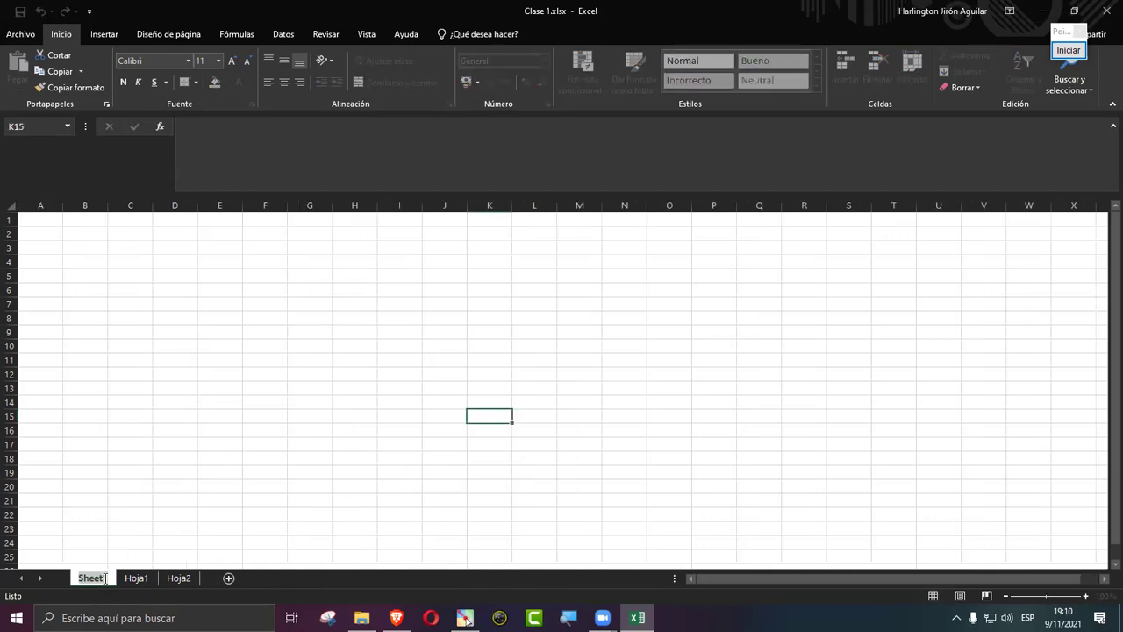
type("Re")
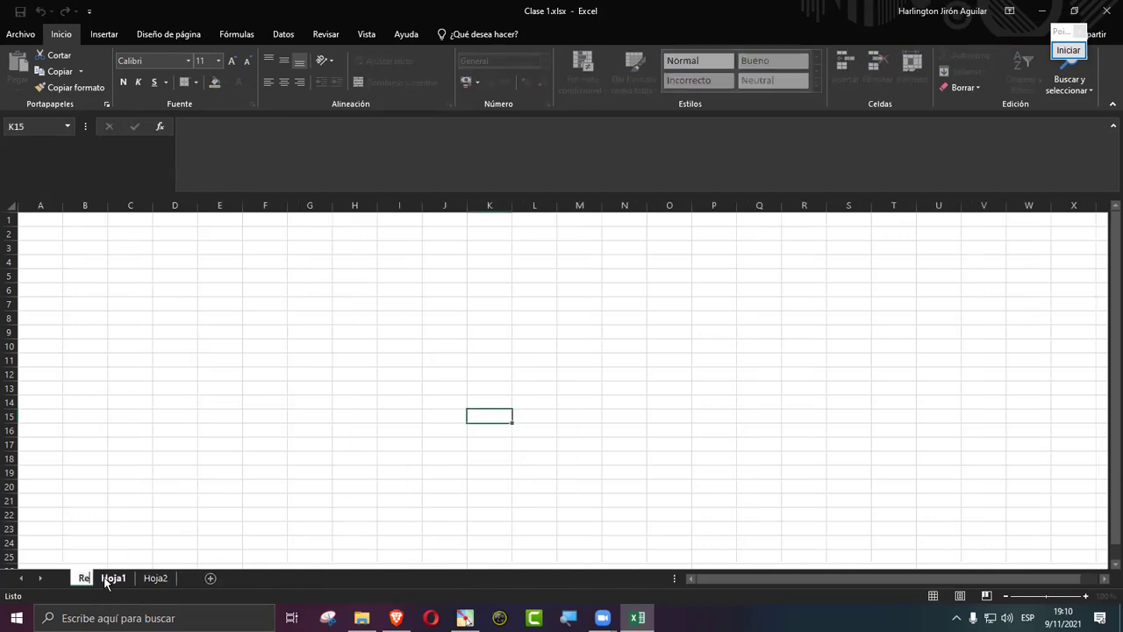
type("gistro")
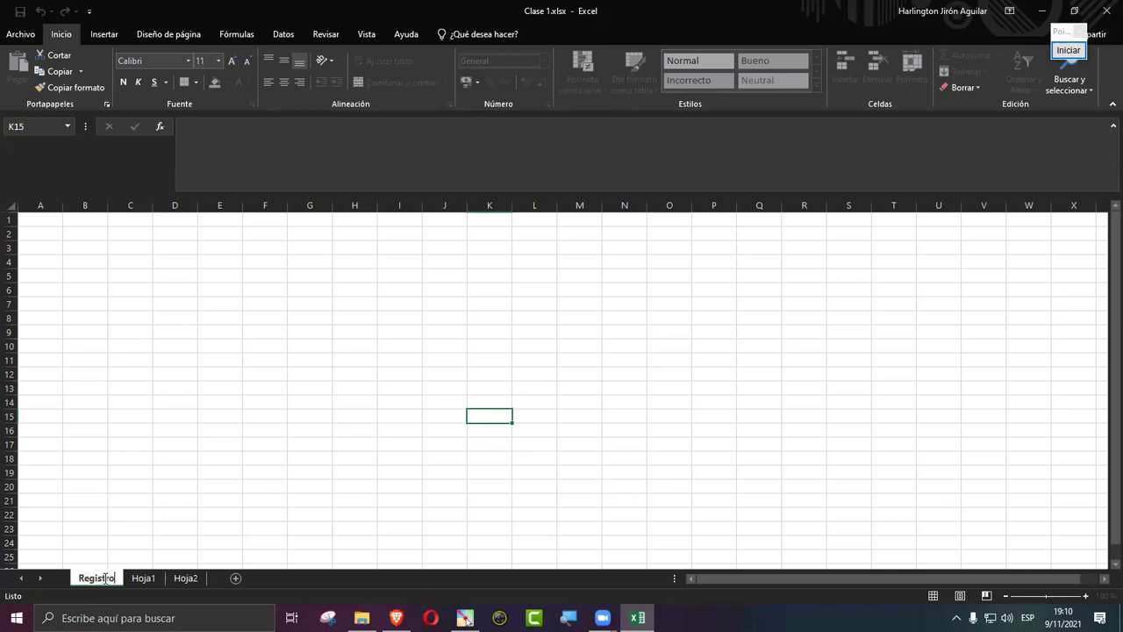
key("Return")
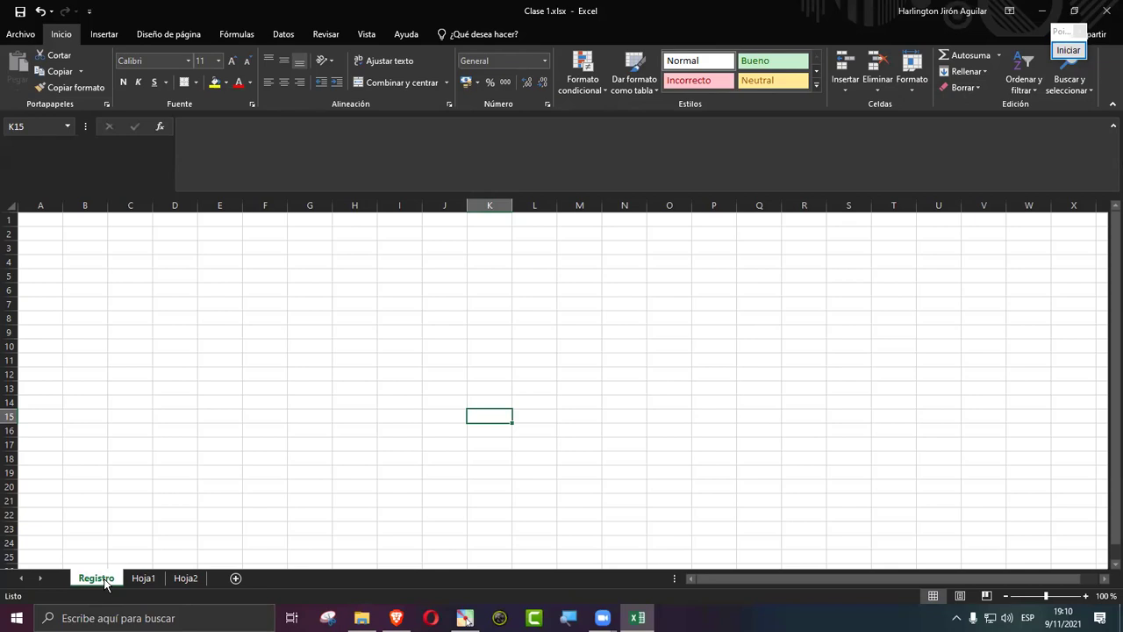
left_click(235, 580)
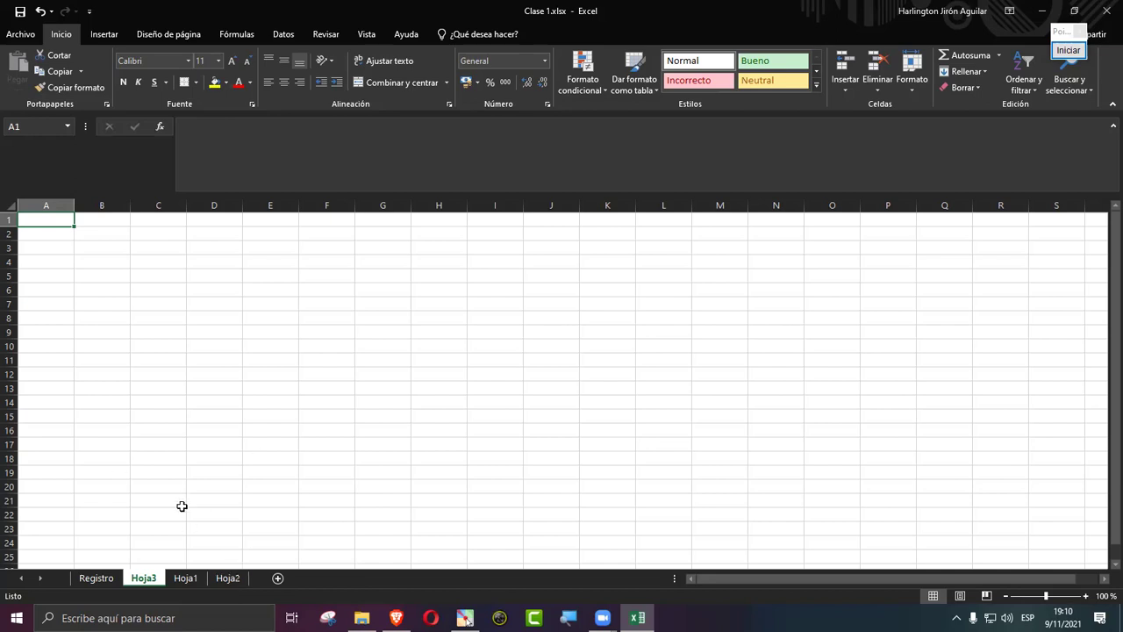
left_click(90, 578)
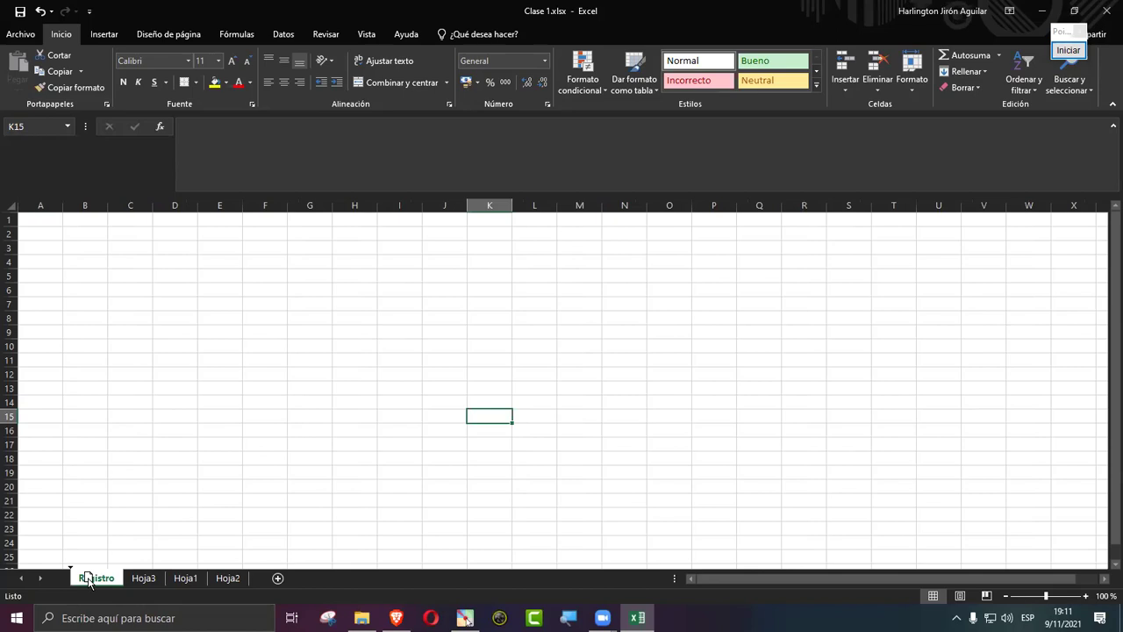
left_click_drag(89, 581, 214, 579)
left_click_drag(214, 581, 214, 583)
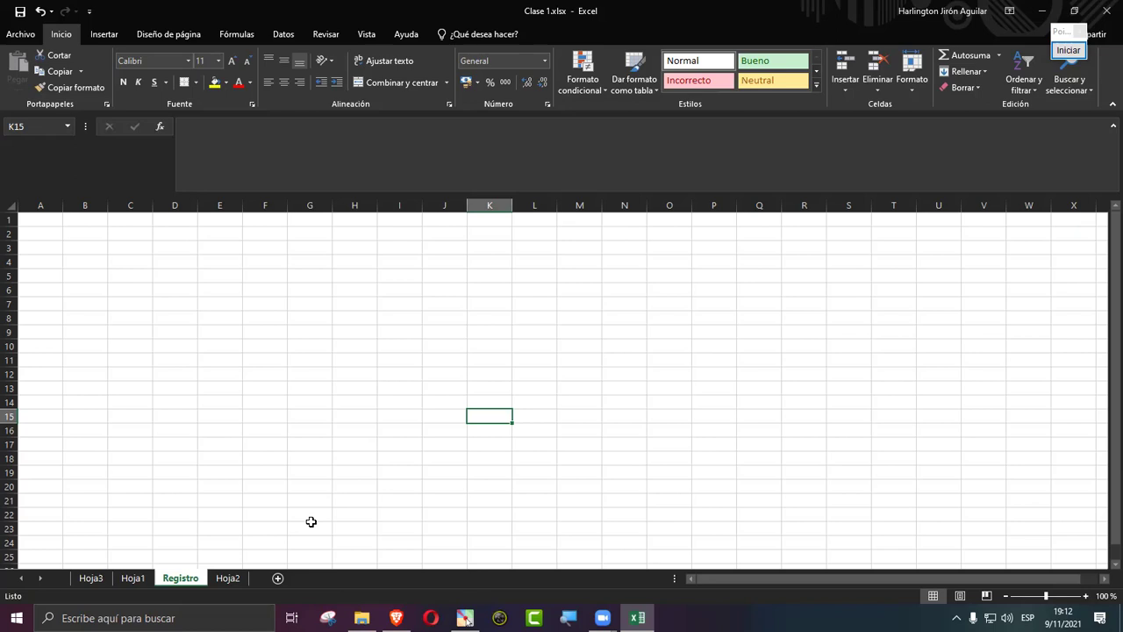
Step: Set the Registro tab colour to Verde from the standard colours in its tab menu
right_click(181, 581)
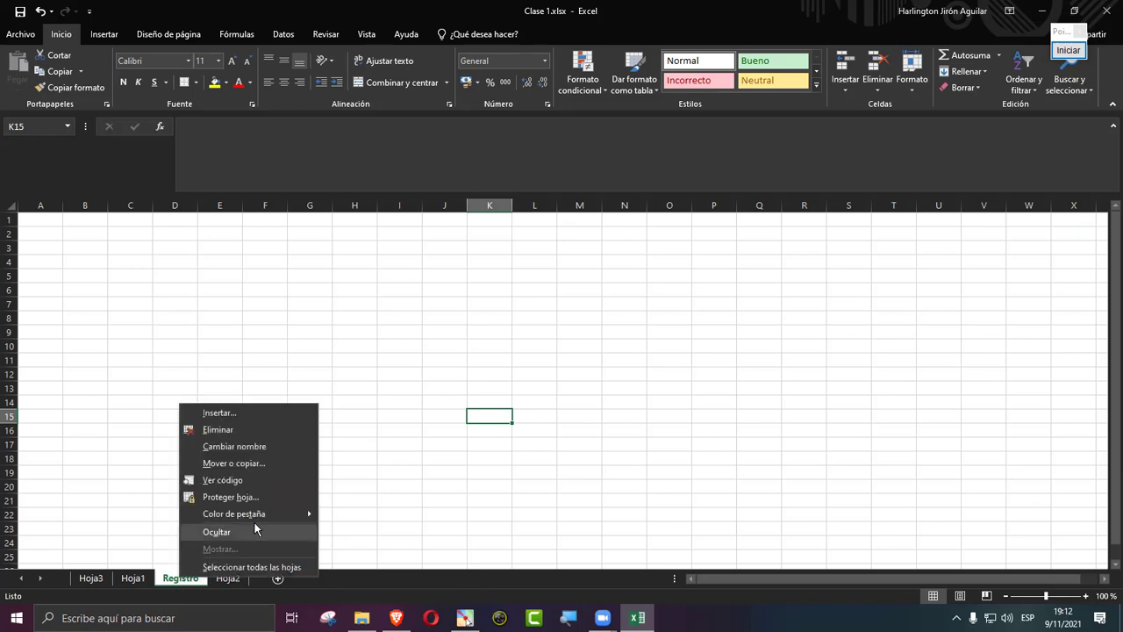
mouse_move(254, 516)
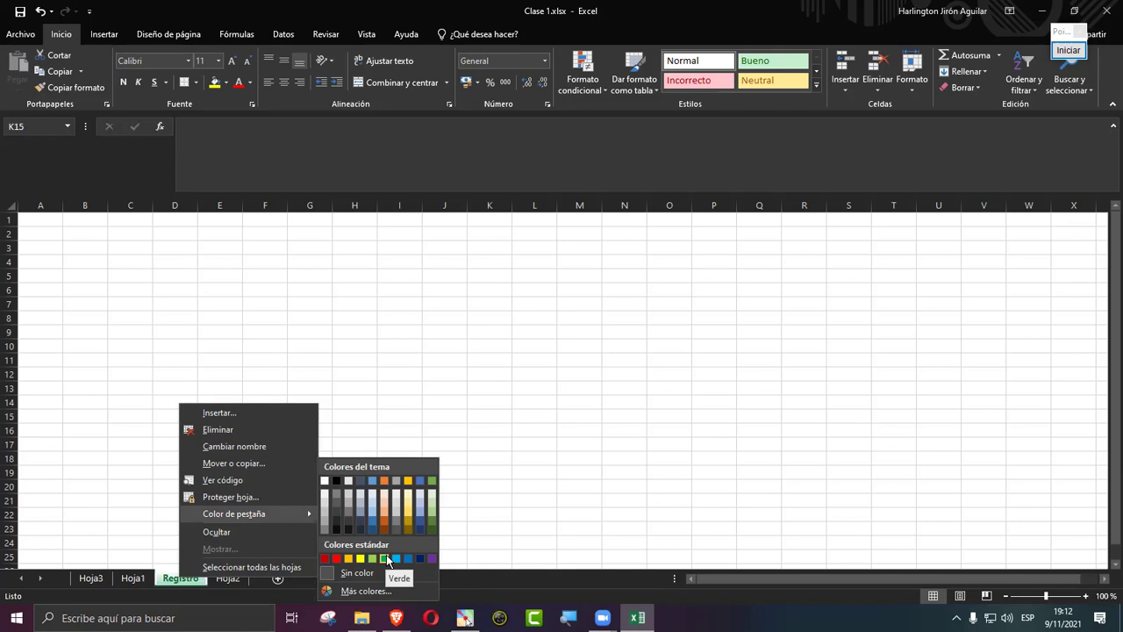
left_click(386, 558)
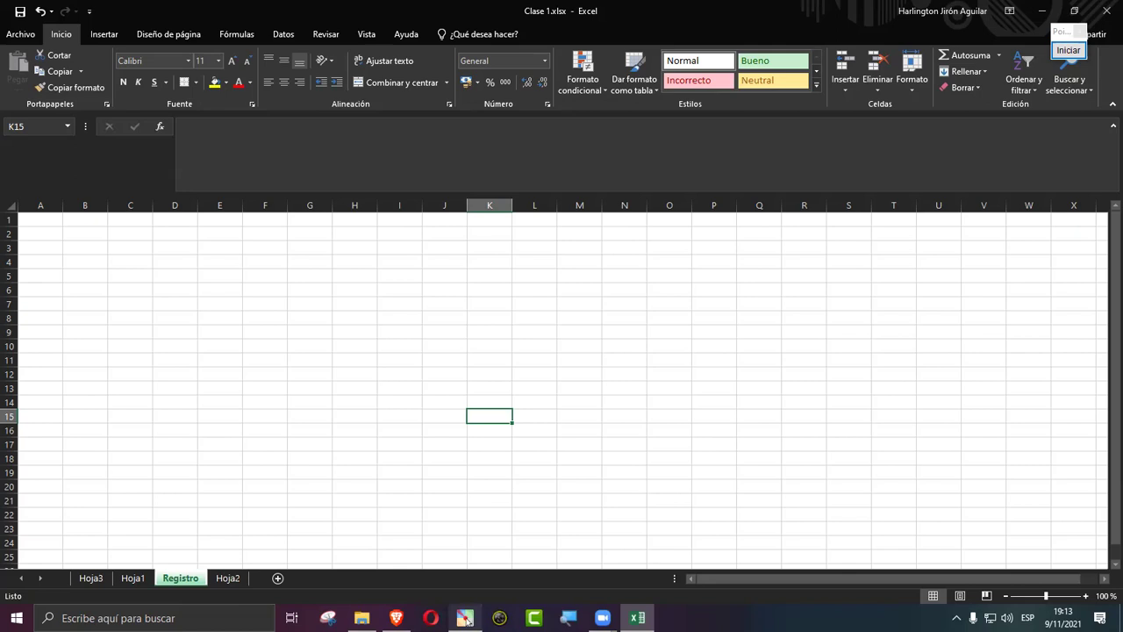
Step: In Pointofix, draw two parallel red arrows pointing down-right at the status-bar view buttons
left_click(465, 618)
left_click(1069, 51)
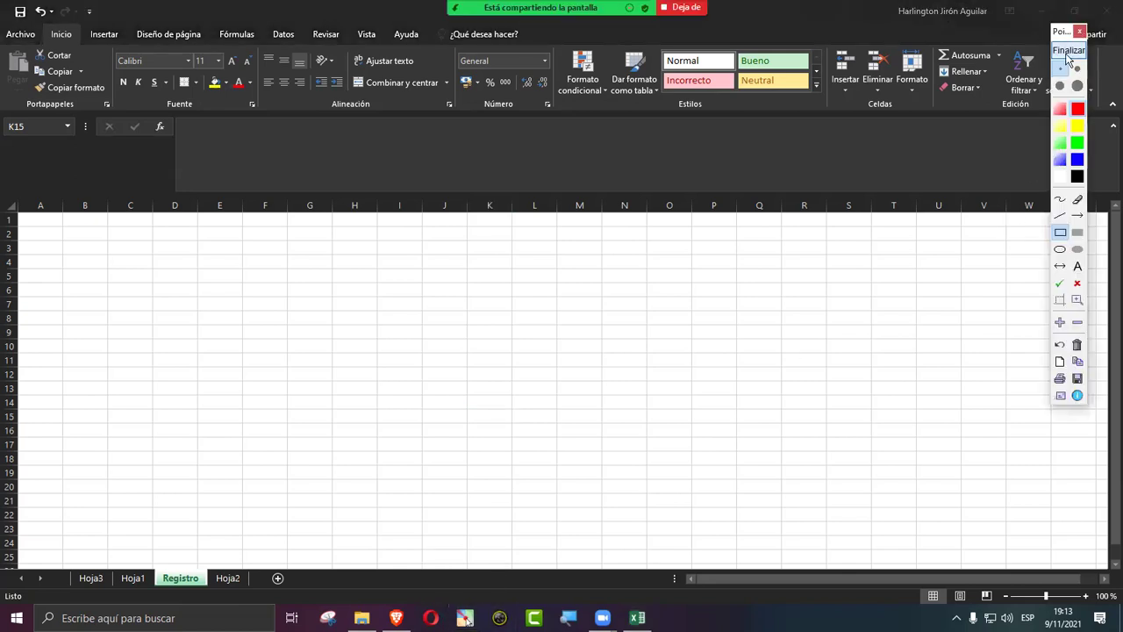
left_click(1076, 217)
mouse_move(795, 383)
left_mouse_down()
mouse_move(1011, 560)
mouse_move(987, 574)
left_mouse_up()
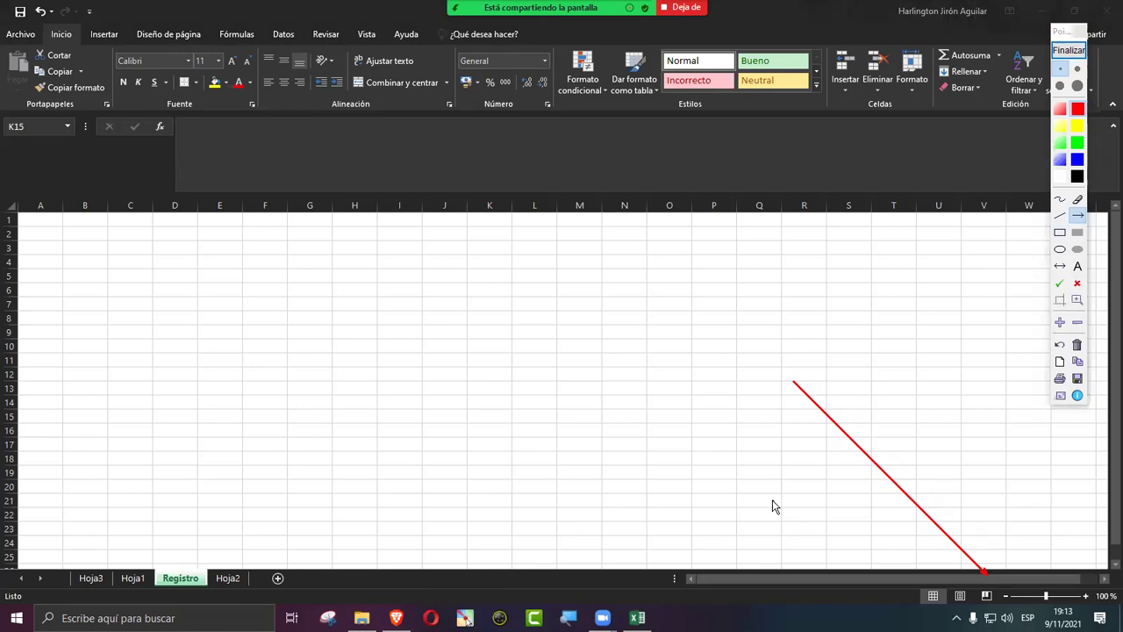
left_click_drag(767, 450, 930, 590)
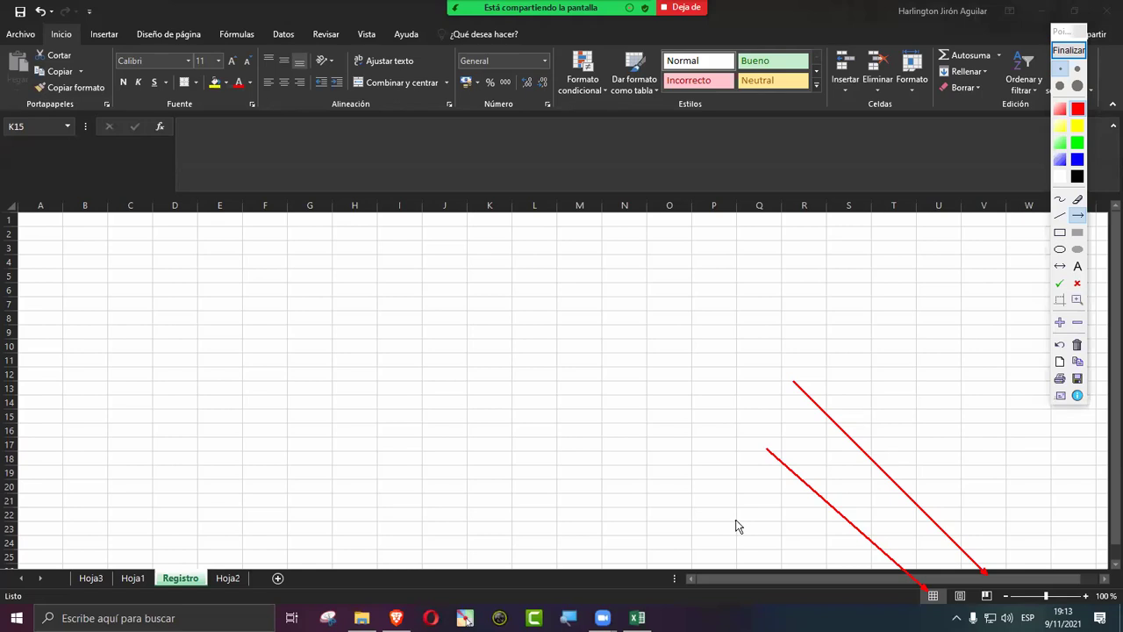
Step: Add a third downward red arrow and a red box around the 100% zoom setting
mouse_move(944, 433)
left_mouse_down()
mouse_move(986, 599)
mouse_move(984, 588)
left_mouse_up()
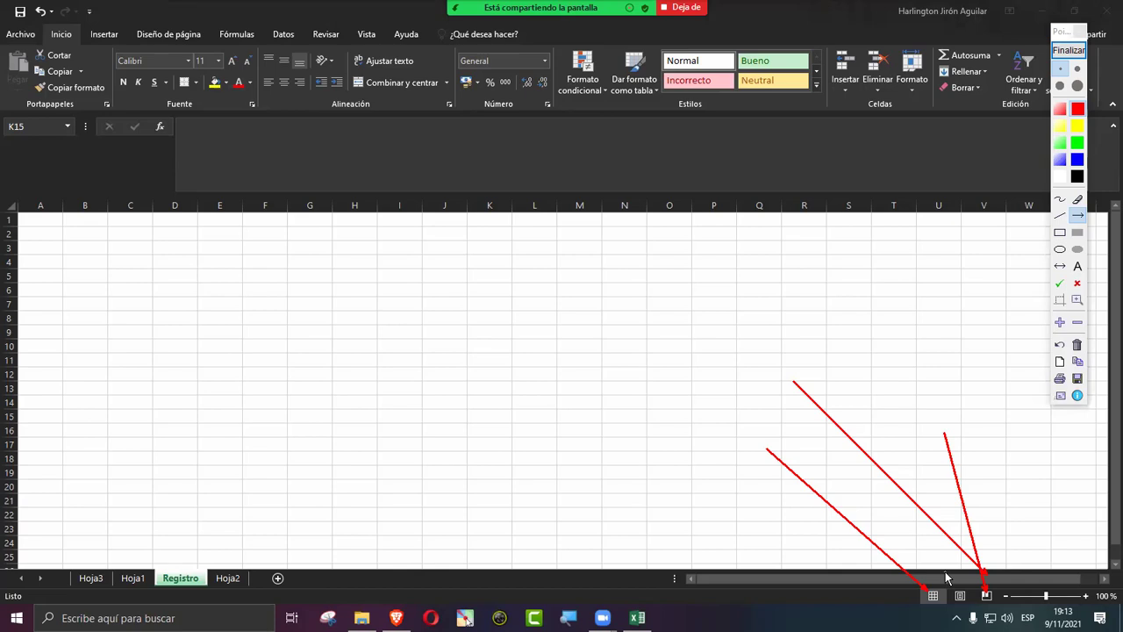
left_click(1060, 232)
left_click_drag(1086, 611, 1110, 619)
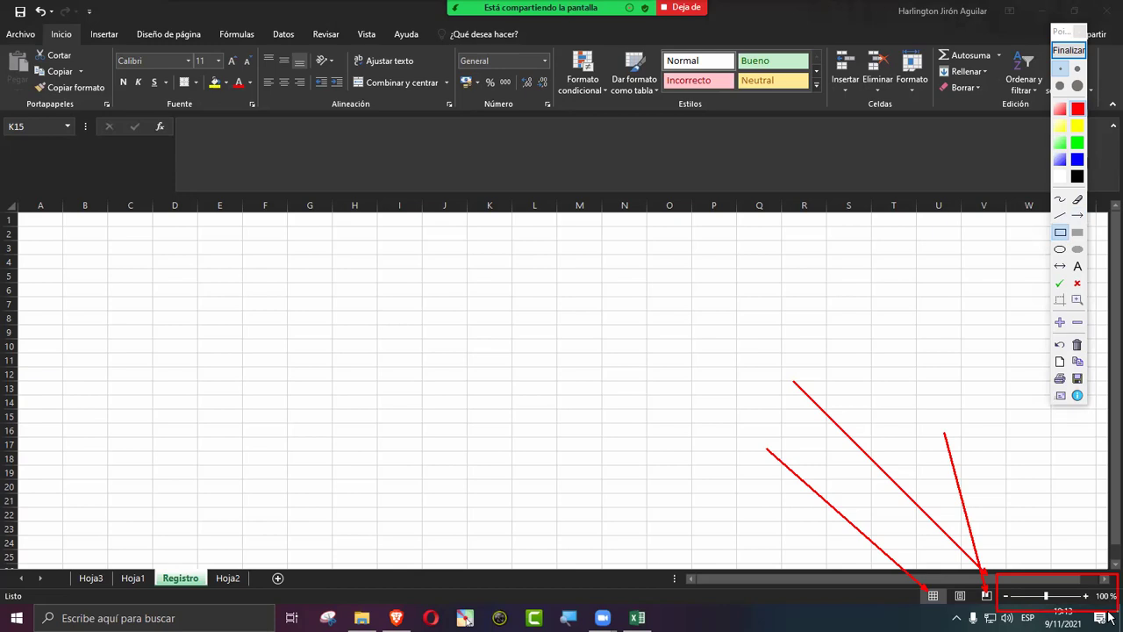
Step: Clear the annotations and zoom the Registro sheet in to 170%
left_click(1069, 50)
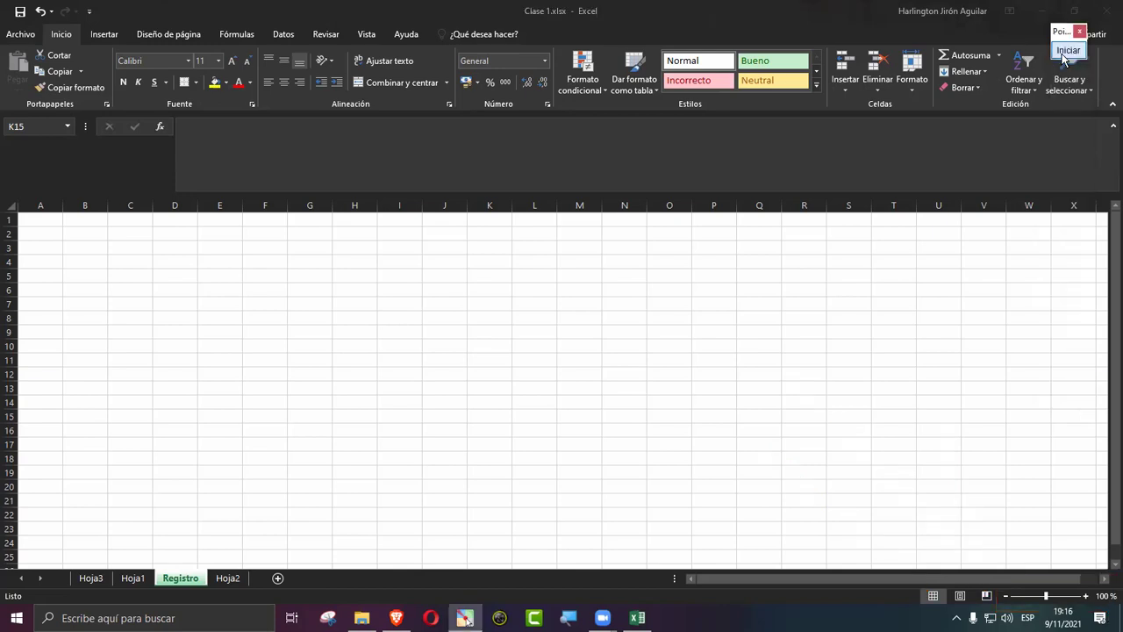
left_click(1086, 595)
left_click(1086, 595)
left_click(1086, 596)
left_click(1086, 596)
left_click(1087, 596)
left_click(1086, 596)
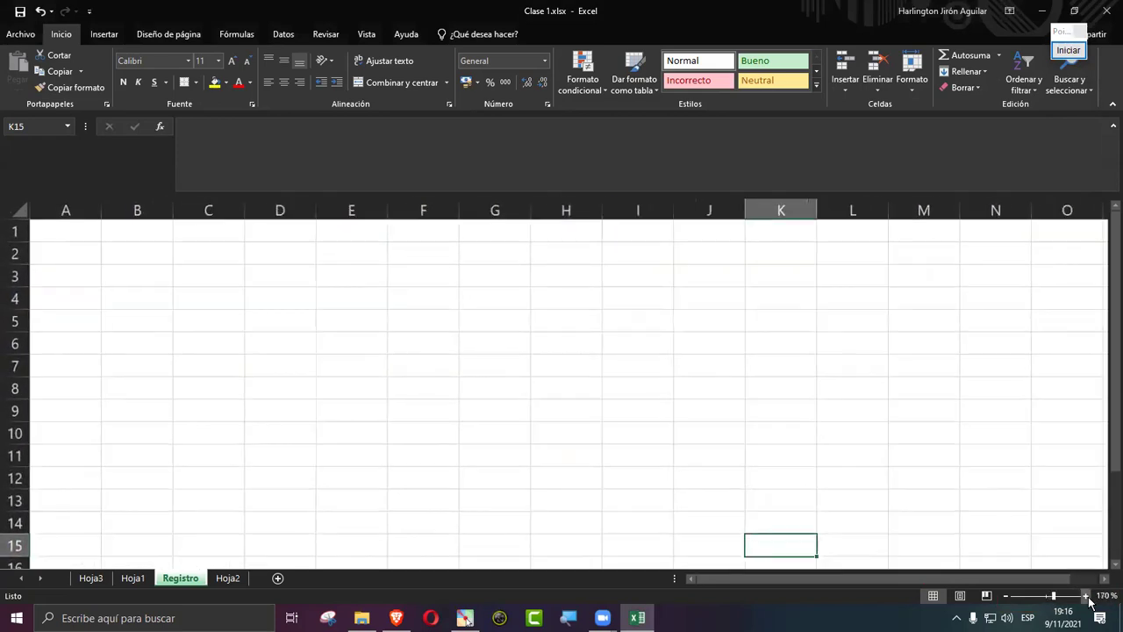
left_click(1086, 595)
left_click(1086, 596)
scroll(702, 496, "up", 1)
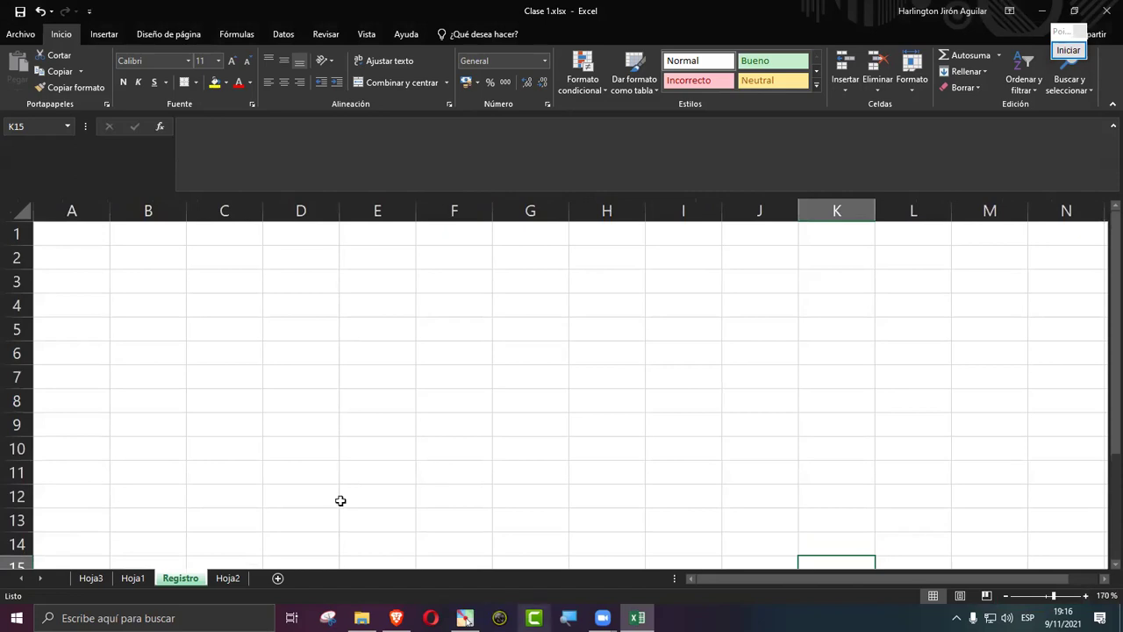
Step: Select A1:L13, then D4, and finish with A2:H2 selected
left_click_drag(93, 232, 918, 521)
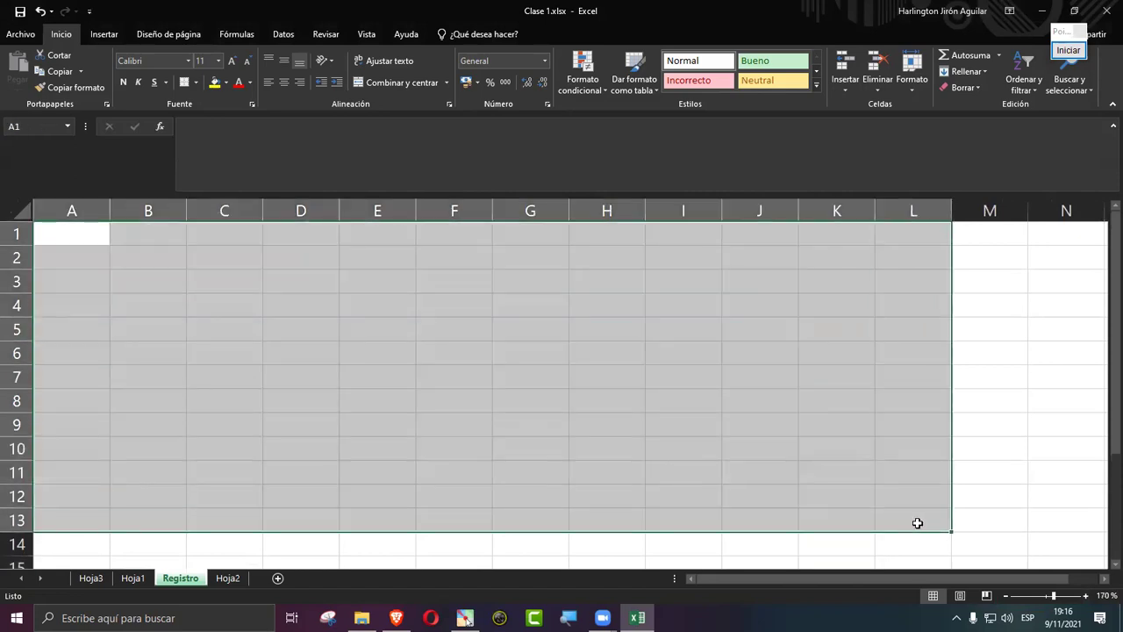
left_click(298, 310)
left_click_drag(93, 255, 619, 256)
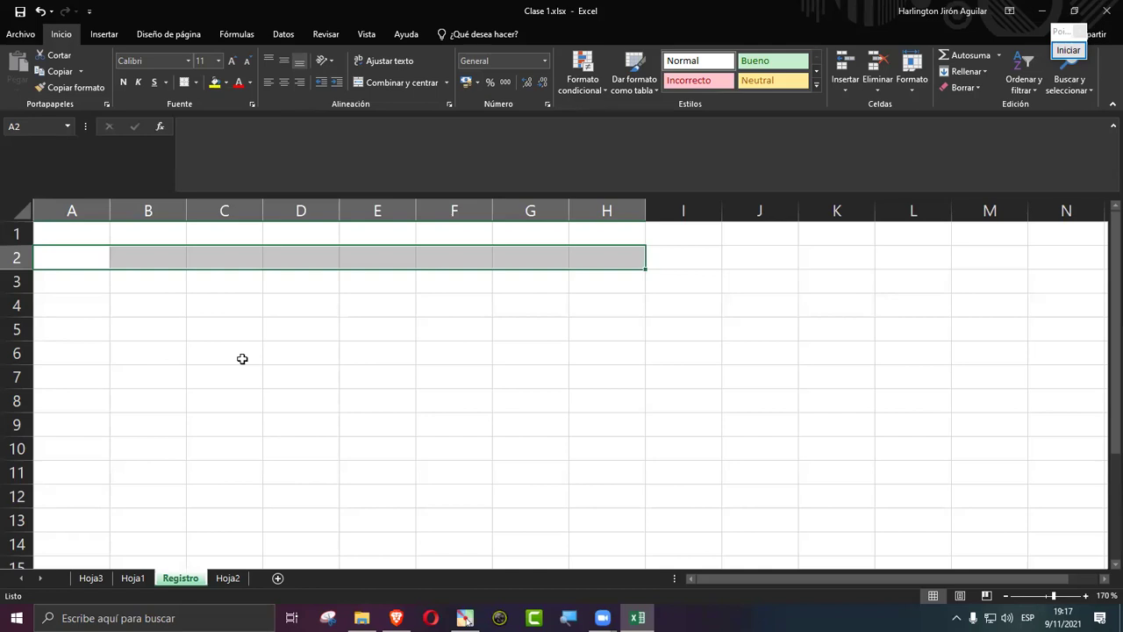
Step: Select cell C5, replacing the A2:H2 range selection
left_click(255, 324)
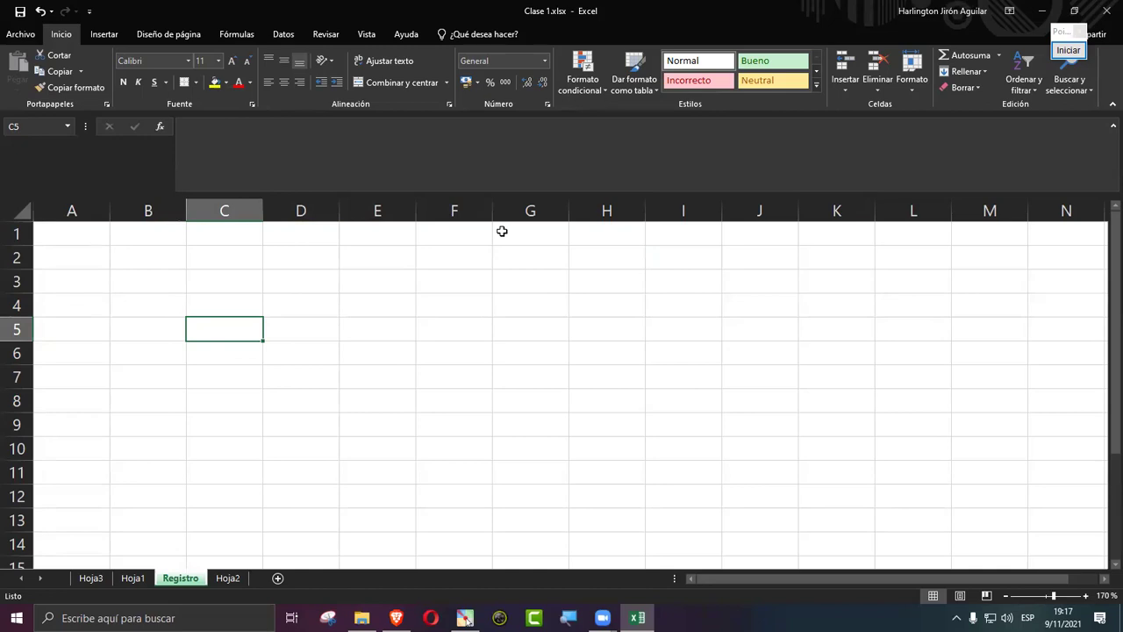
left_click(1068, 50)
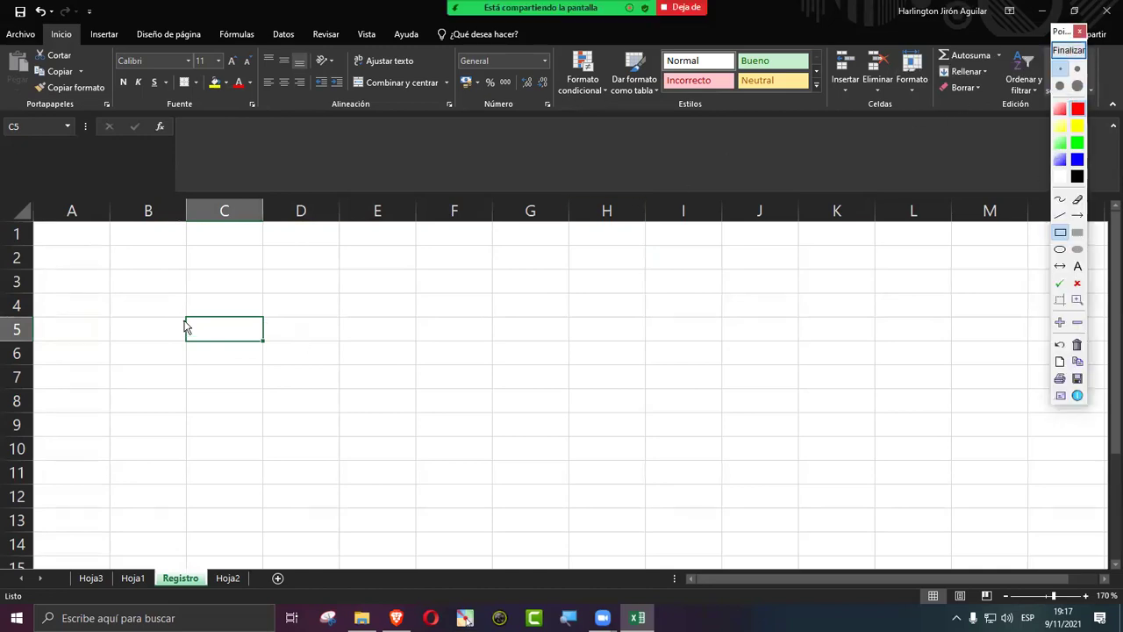
mouse_move(177, 312)
left_mouse_down()
mouse_move(271, 360)
mouse_move(274, 350)
left_mouse_up()
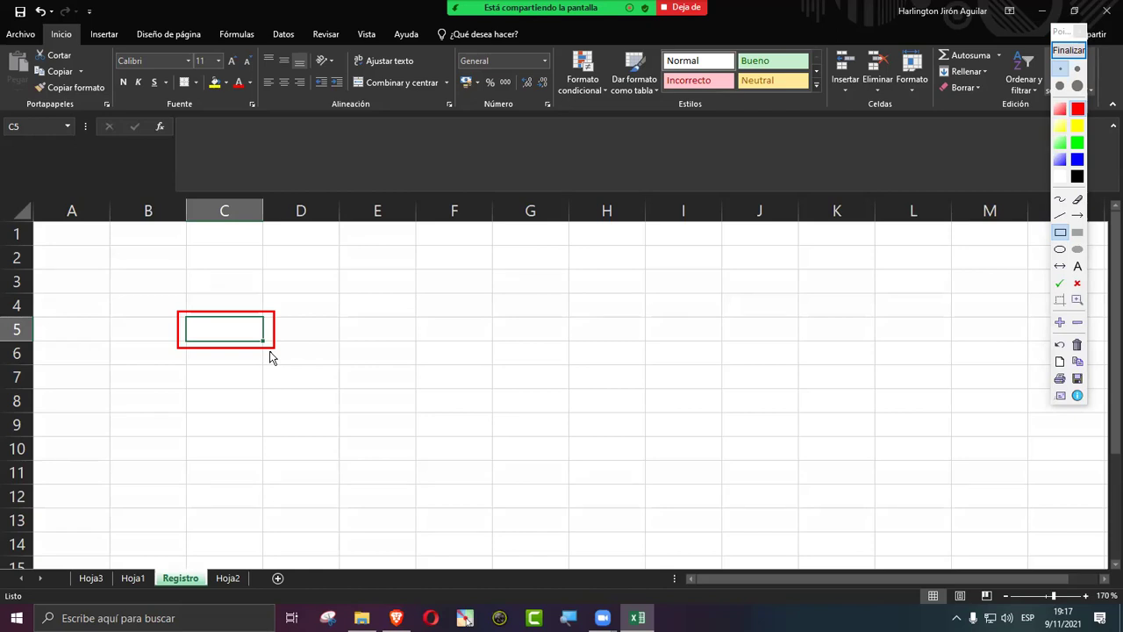
left_click(1068, 50)
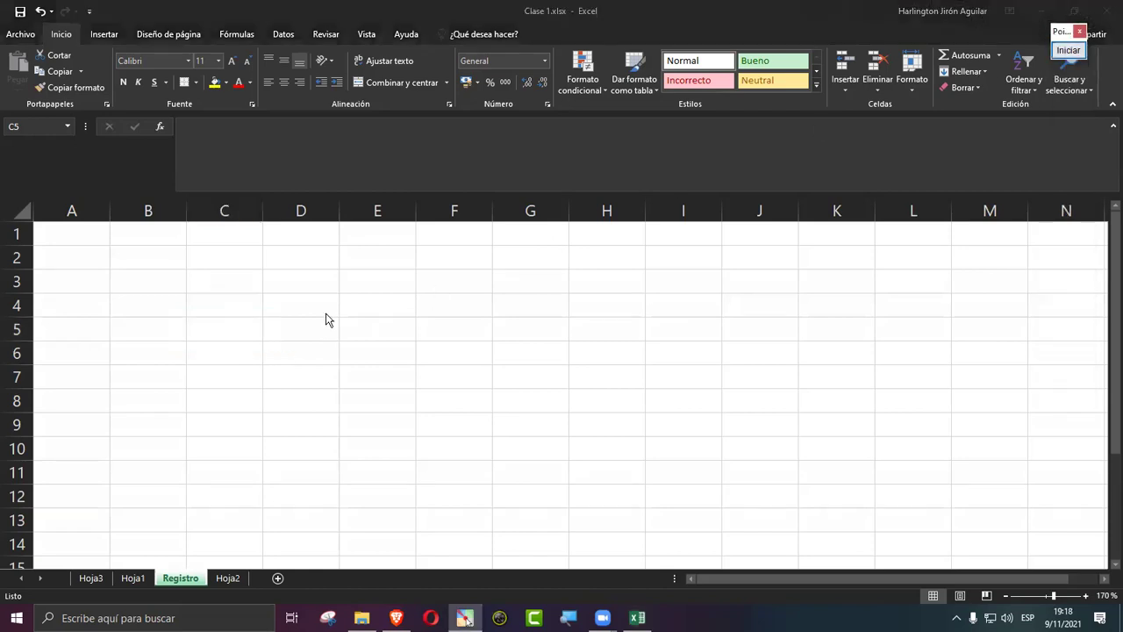
Step: Select cells C4, G6, B5 and D6 in turn
left_click(212, 296)
left_click(503, 342)
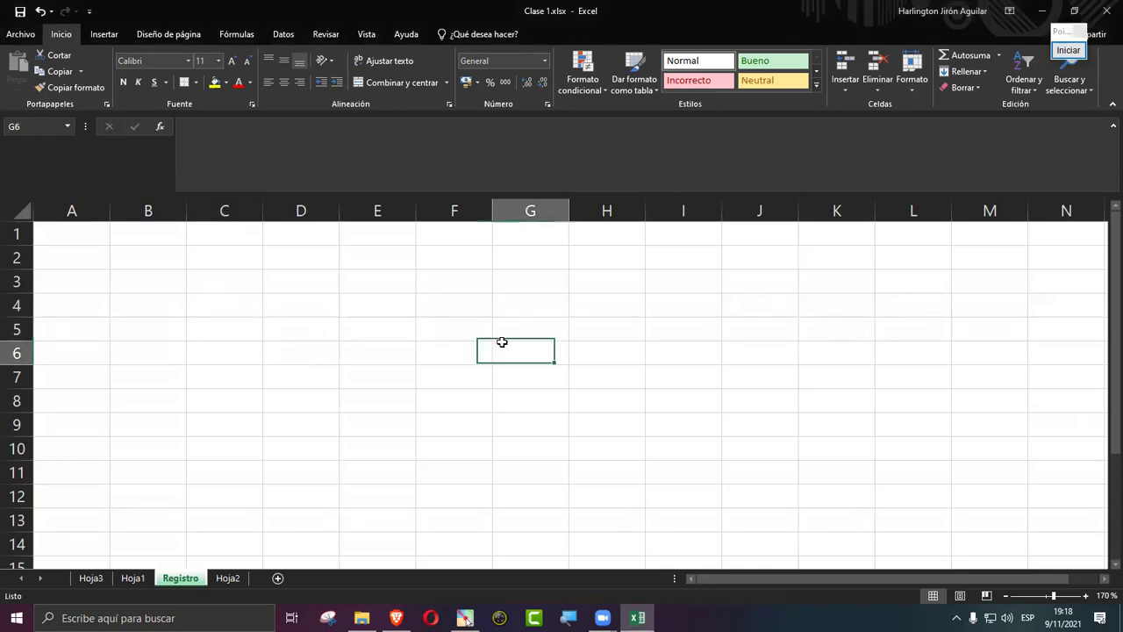
left_click(157, 336)
left_click(295, 367)
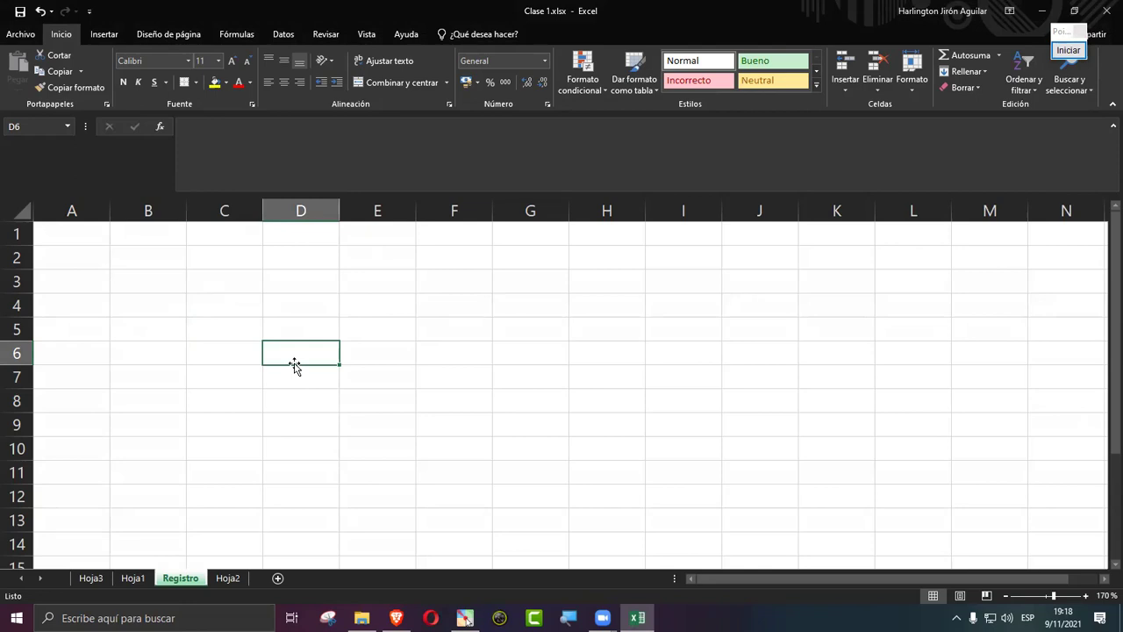
Step: Move the active cell with the arrow keys, ending on D5
key("Up")
key("Up")
key("Left")
key("Left")
key("Up")
key("Right")
key("Right")
key("Right")
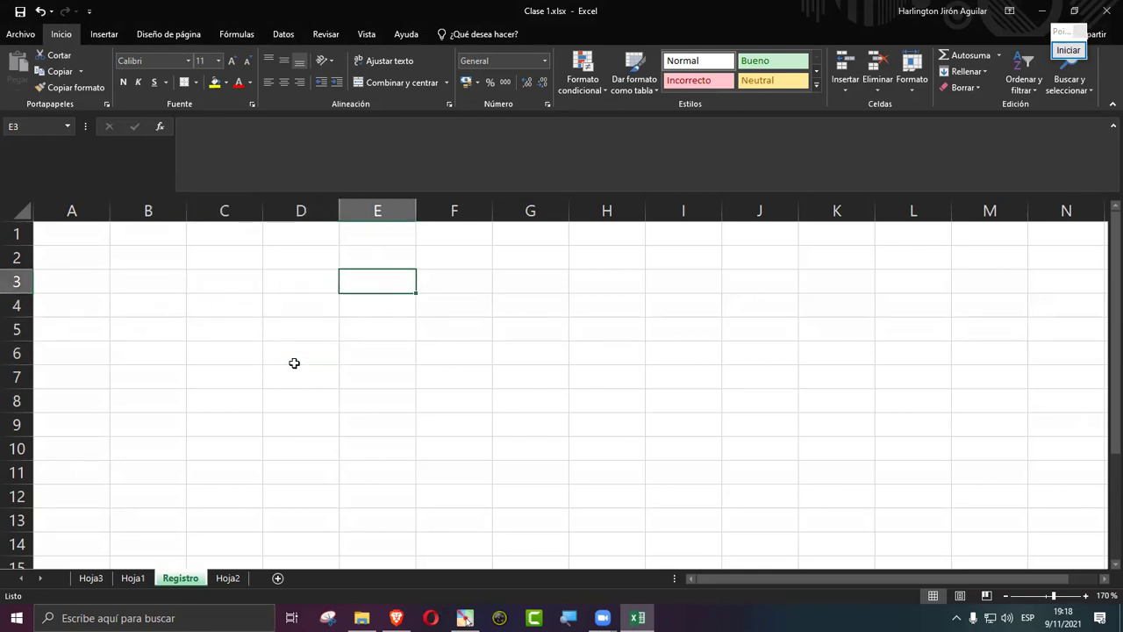
key("Right")
key("Down")
key("Down")
key("Left")
key("Left")
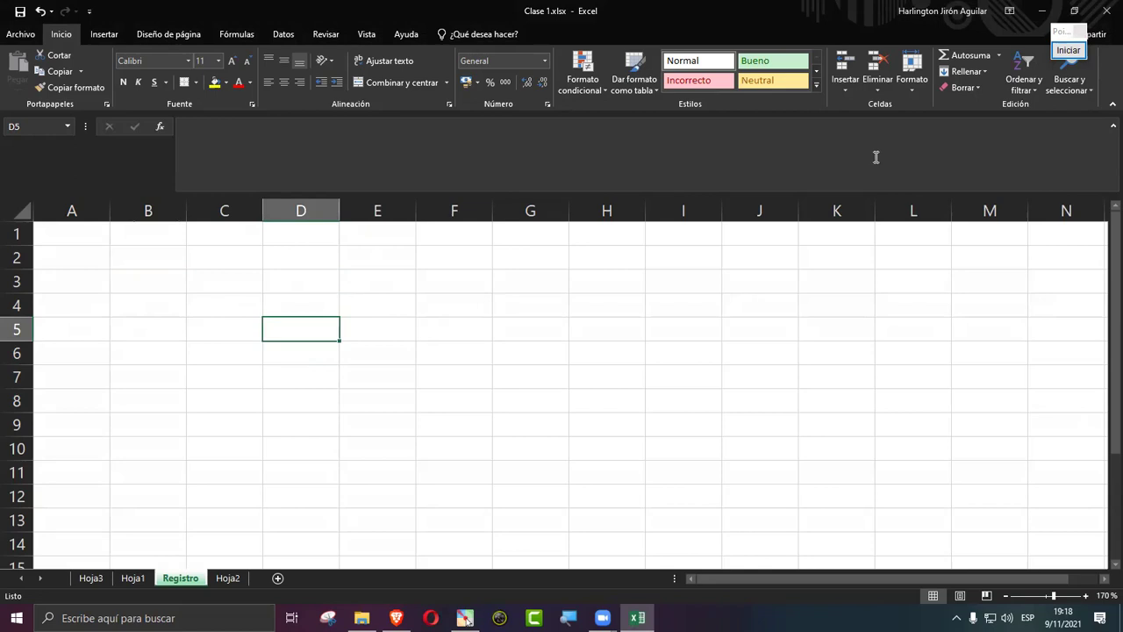
left_click(1067, 50)
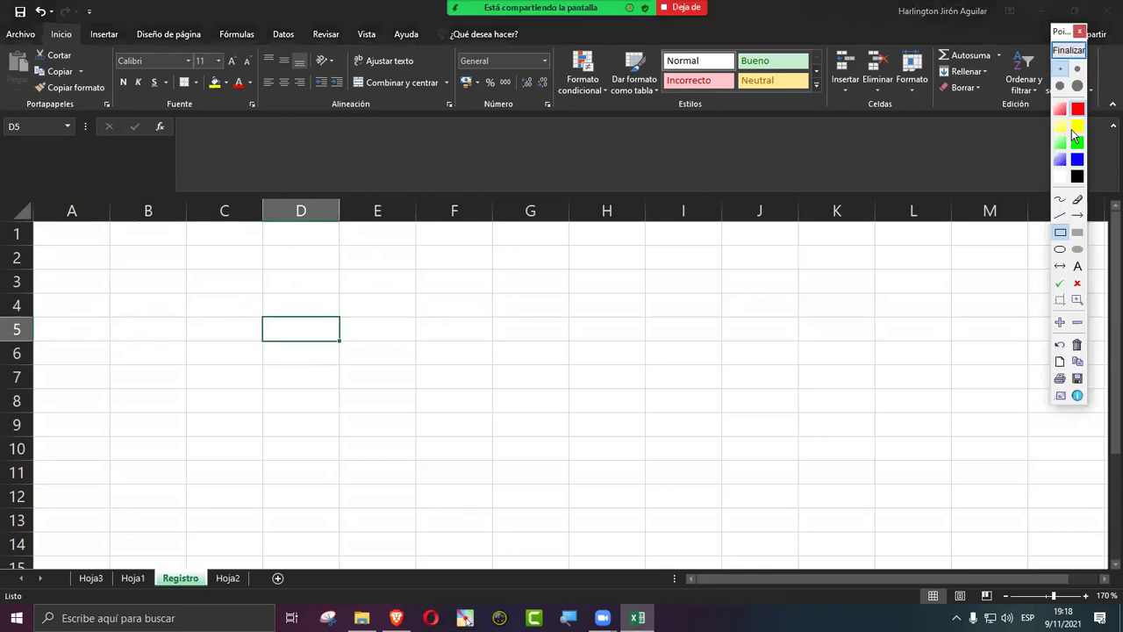
left_click(1077, 215)
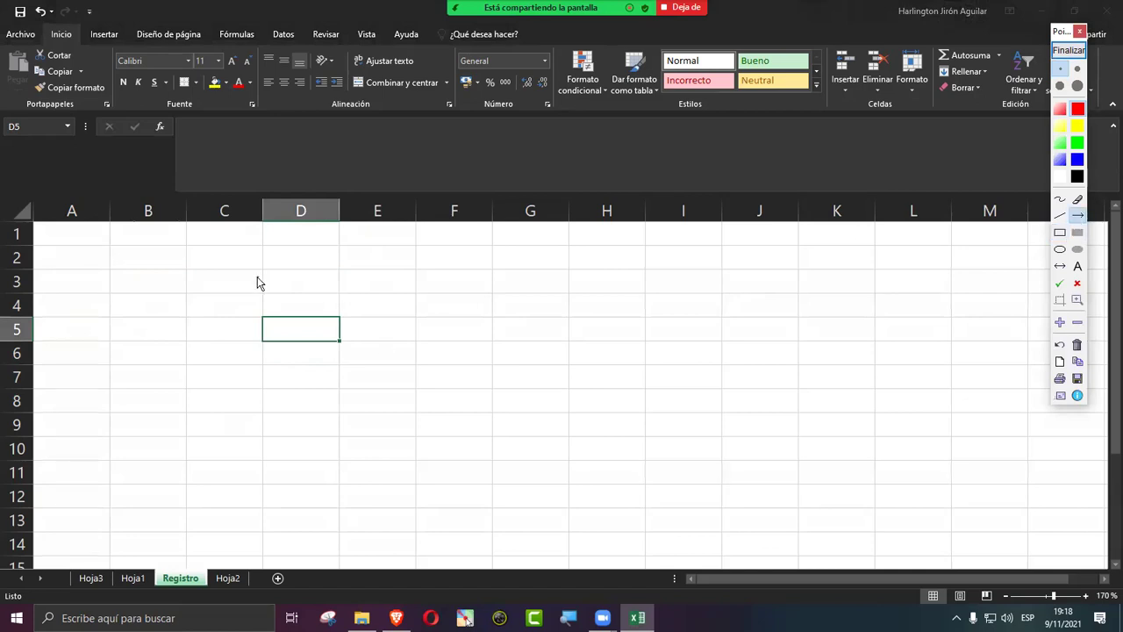
mouse_move(298, 224)
left_mouse_down()
mouse_move(308, 377)
mouse_move(298, 413)
left_mouse_up()
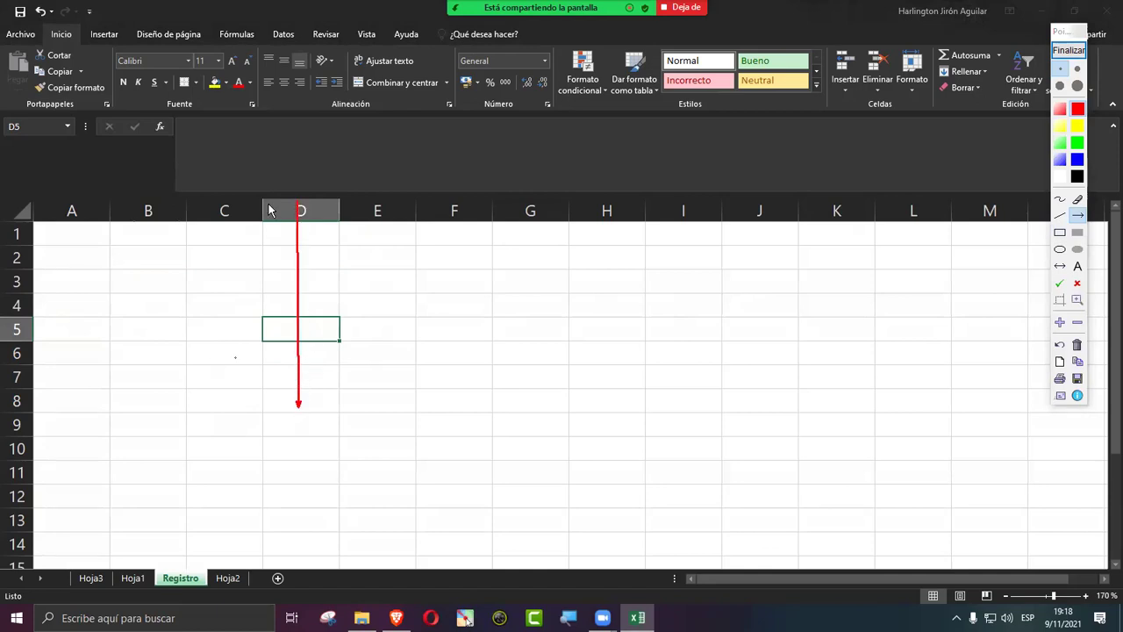
left_click_drag(33, 332, 612, 335)
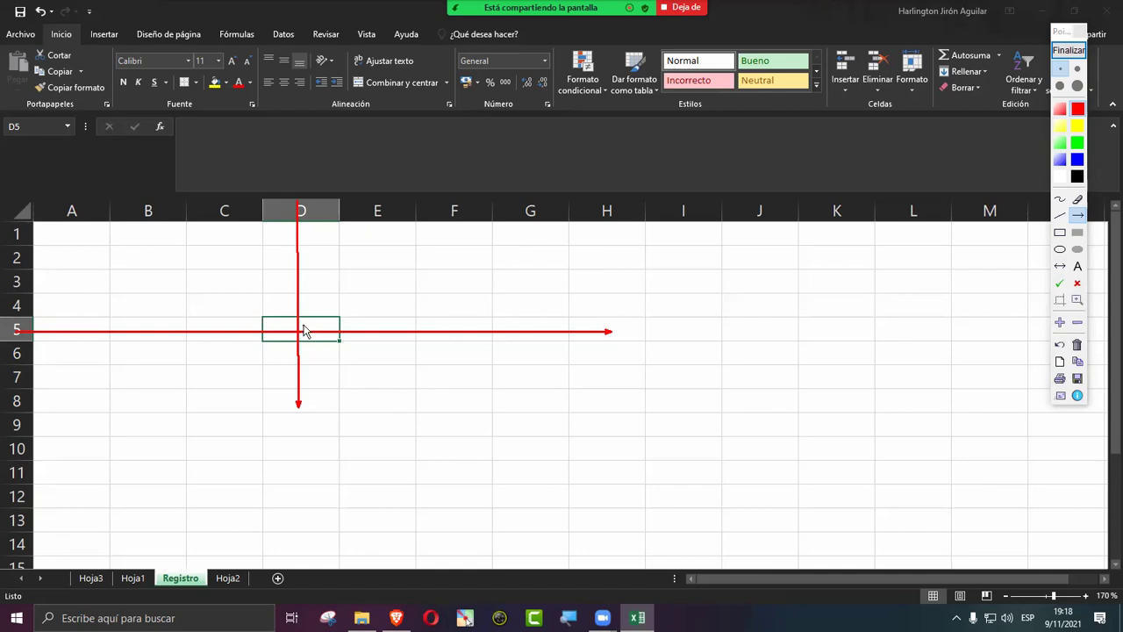
left_click(1060, 231)
mouse_move(33, 197)
left_mouse_down()
mouse_move(32, 209)
mouse_move(567, 258)
mouse_move(1026, 246)
left_mouse_up()
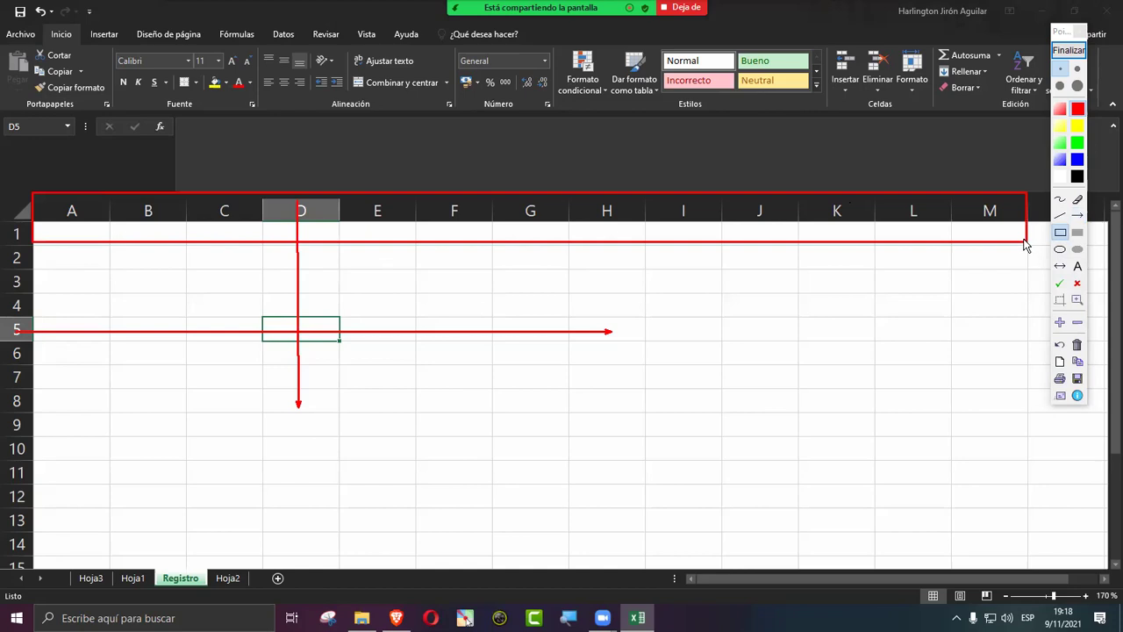
Step: Box the row numbers and the D and 5 headings, arrow the D5 reference, then clear drawings
mouse_move(2, 222)
left_mouse_down()
mouse_move(45, 468)
mouse_move(44, 555)
left_mouse_up()
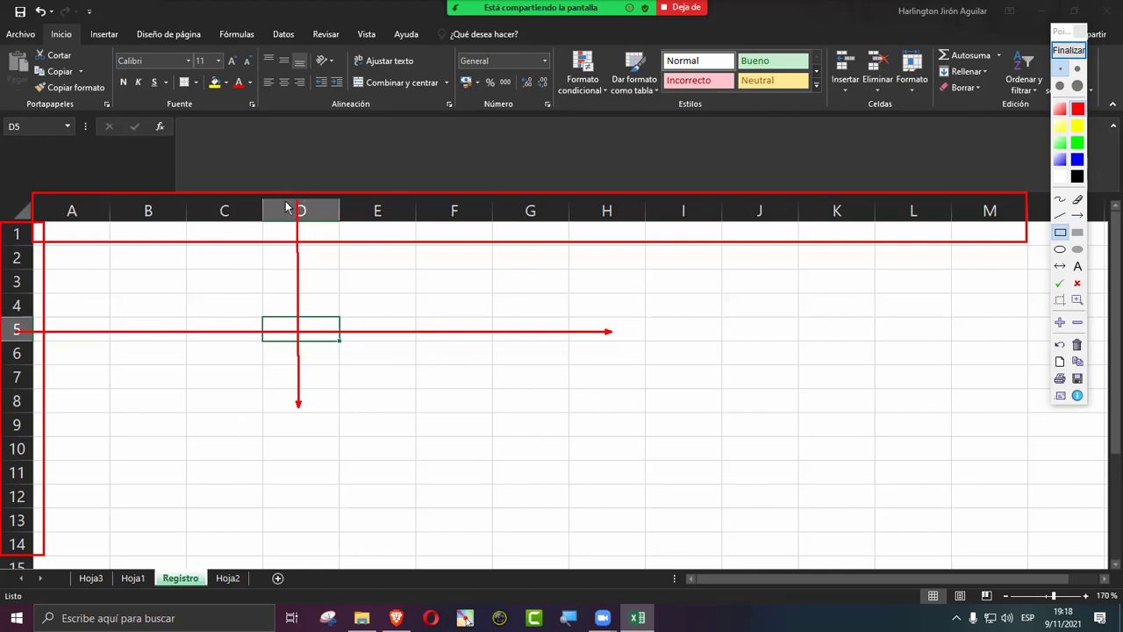
mouse_move(261, 195)
left_mouse_down()
mouse_move(318, 228)
mouse_move(343, 224)
left_mouse_up()
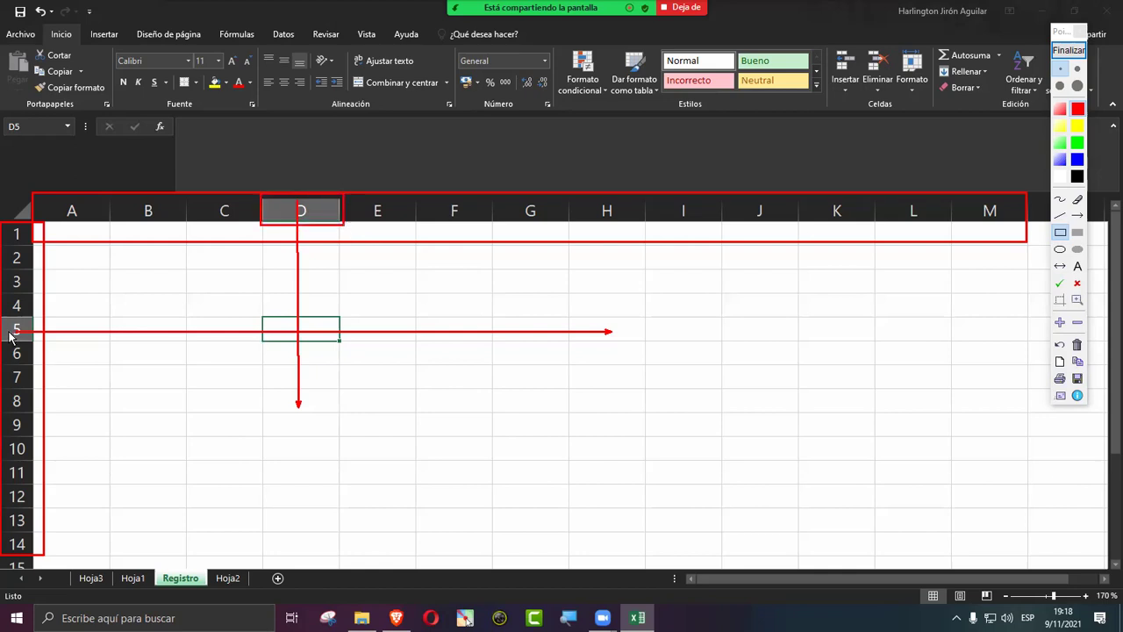
left_click_drag(4, 317, 33, 341)
left_click(1077, 215)
left_click_drag(177, 320, 37, 134)
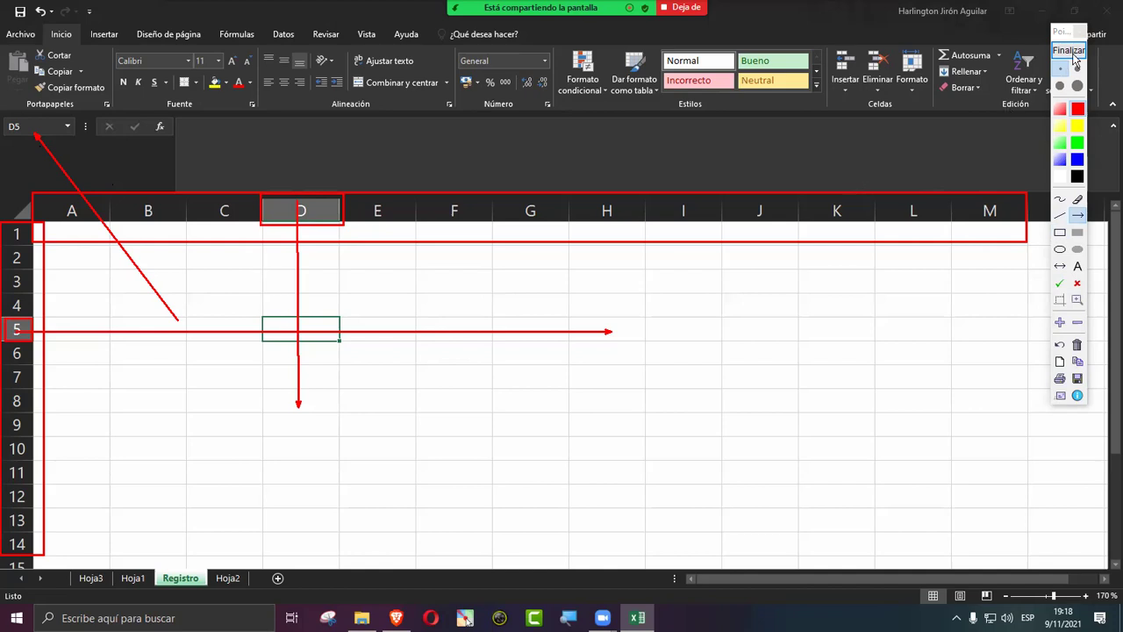
left_click(1068, 50)
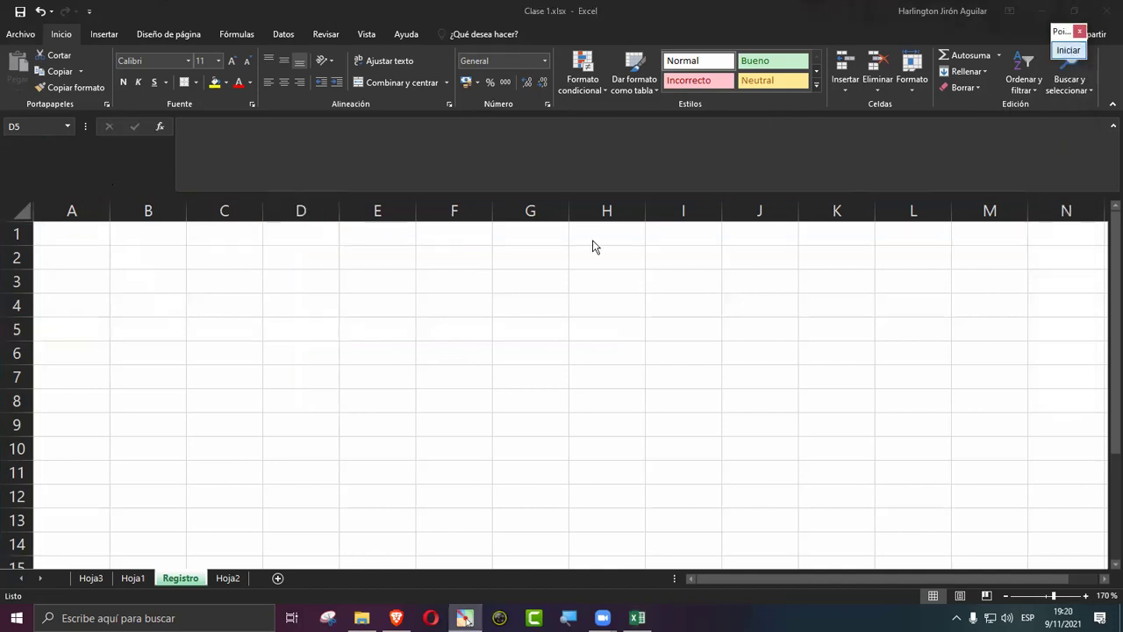
left_click(278, 307)
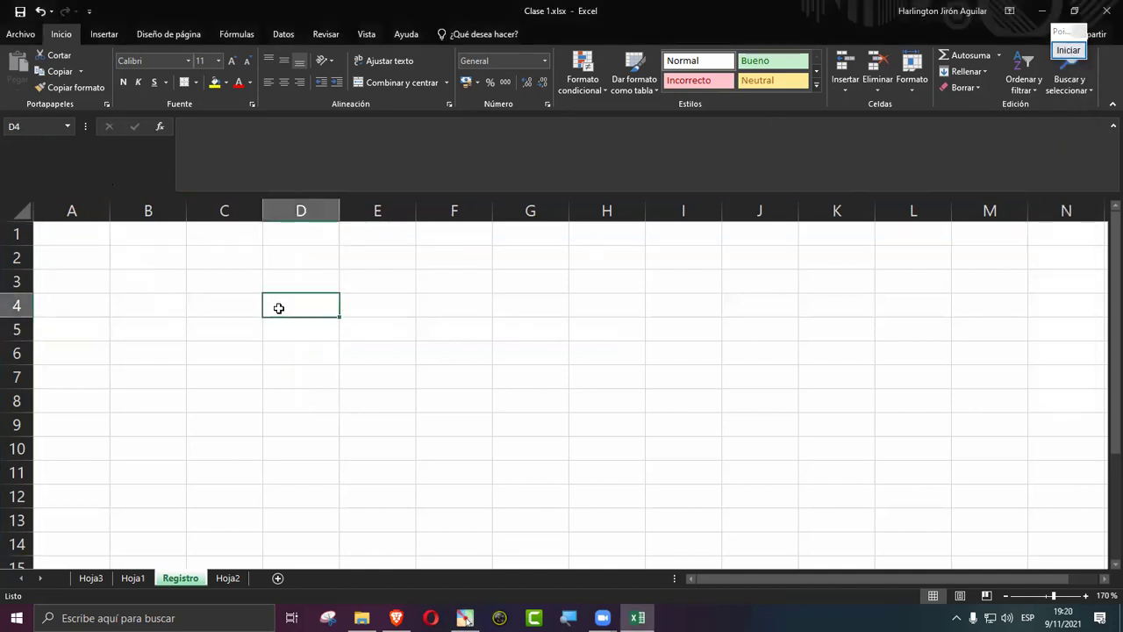
key("Right")
key("Right")
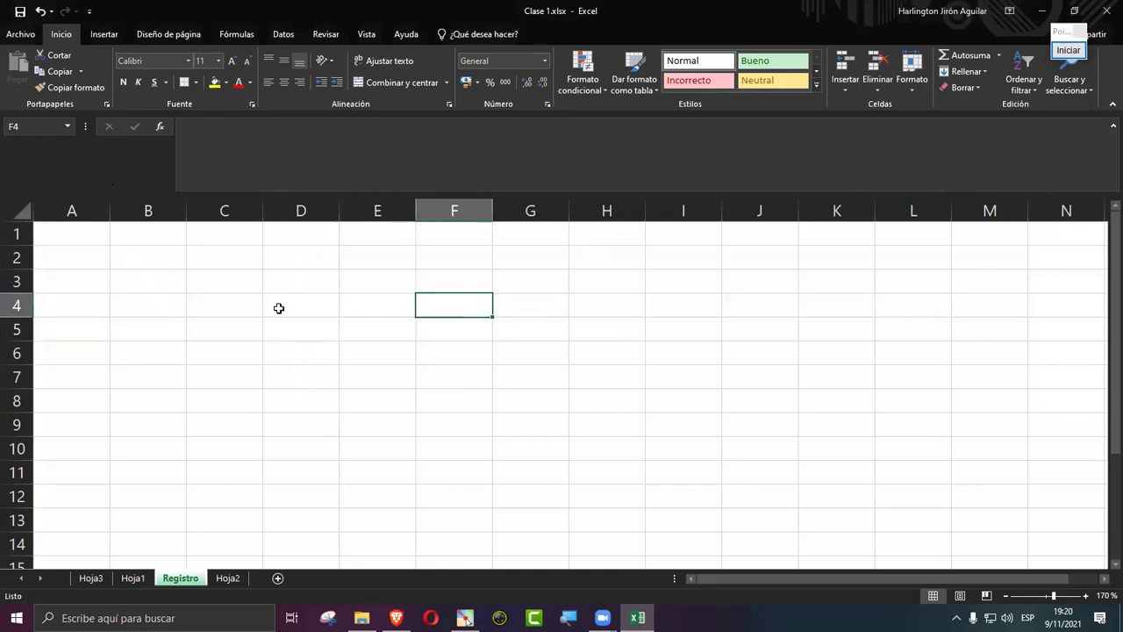
key("Down")
key("Left")
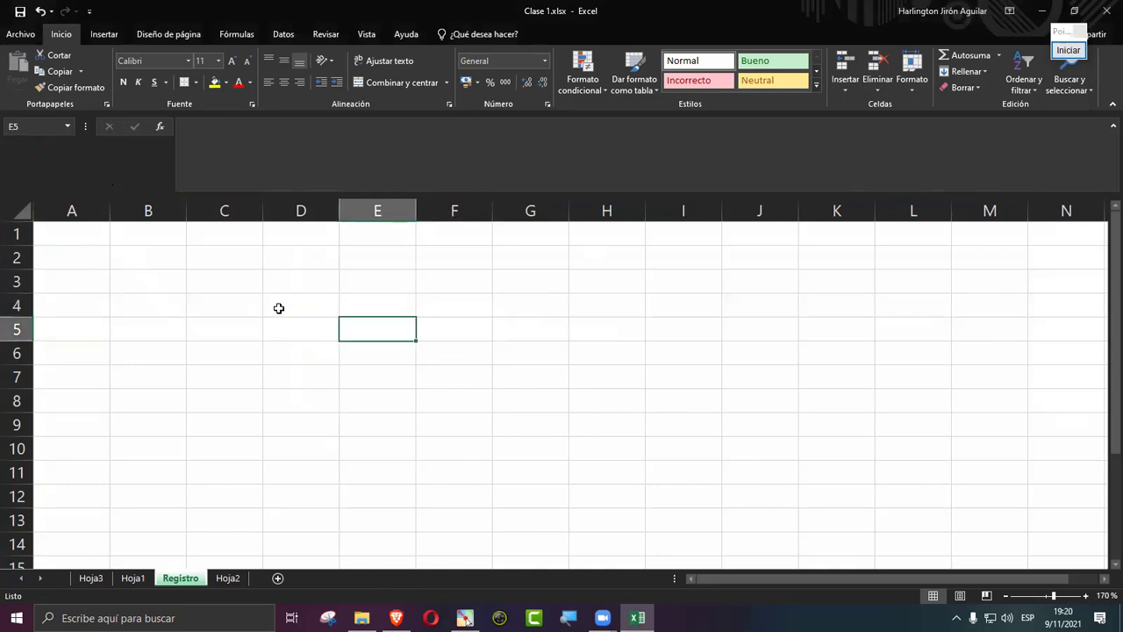
key("Left")
key("Down")
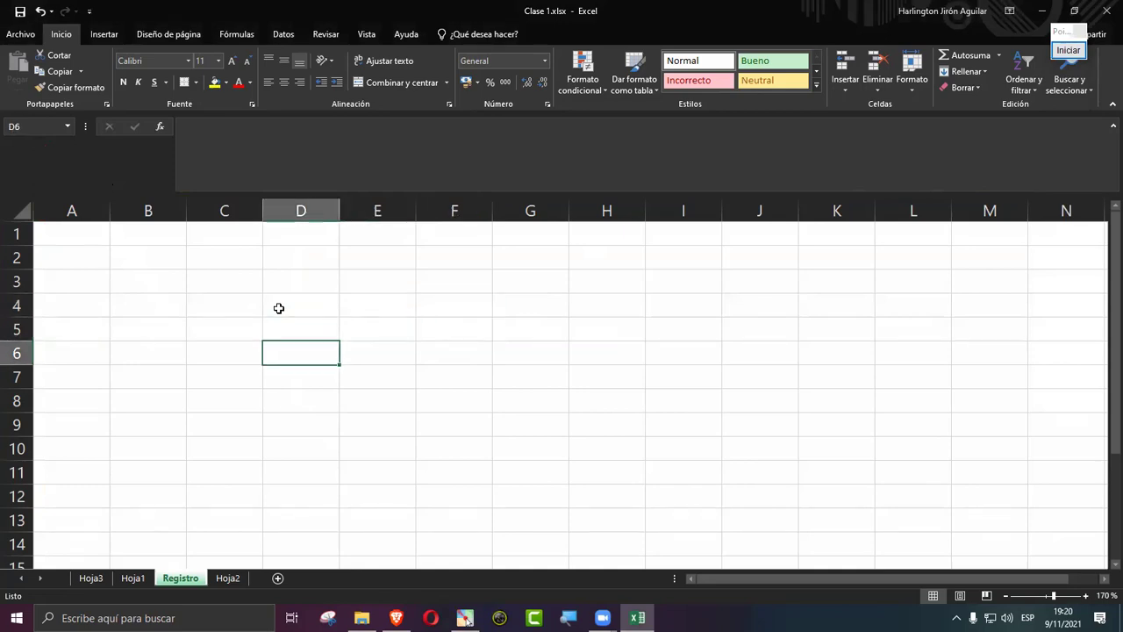
key("Right")
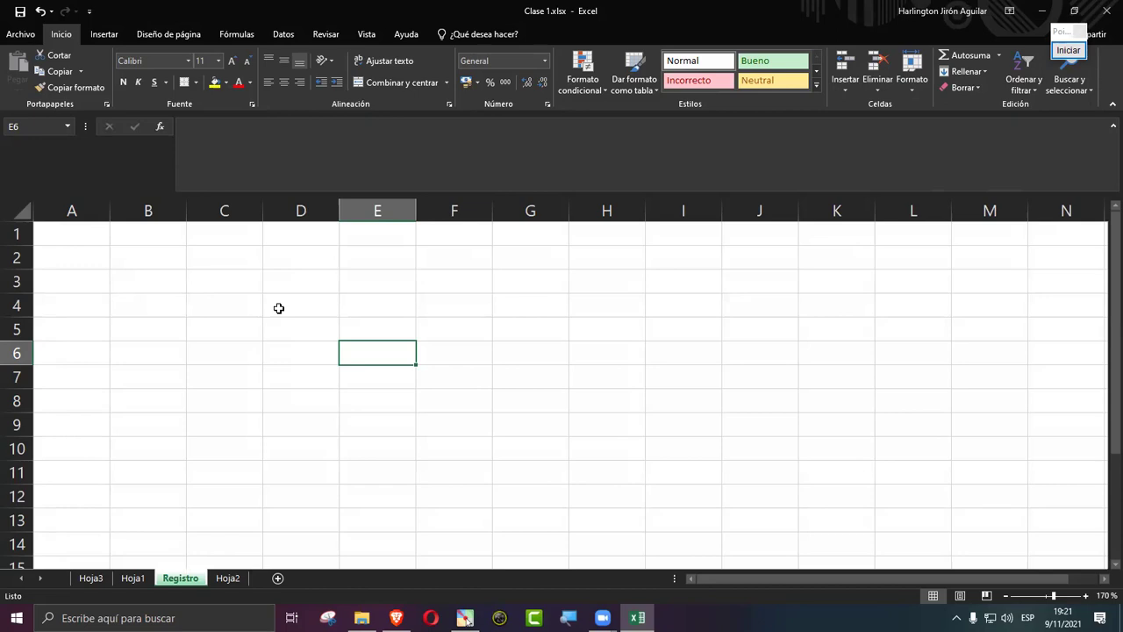
left_click(143, 261)
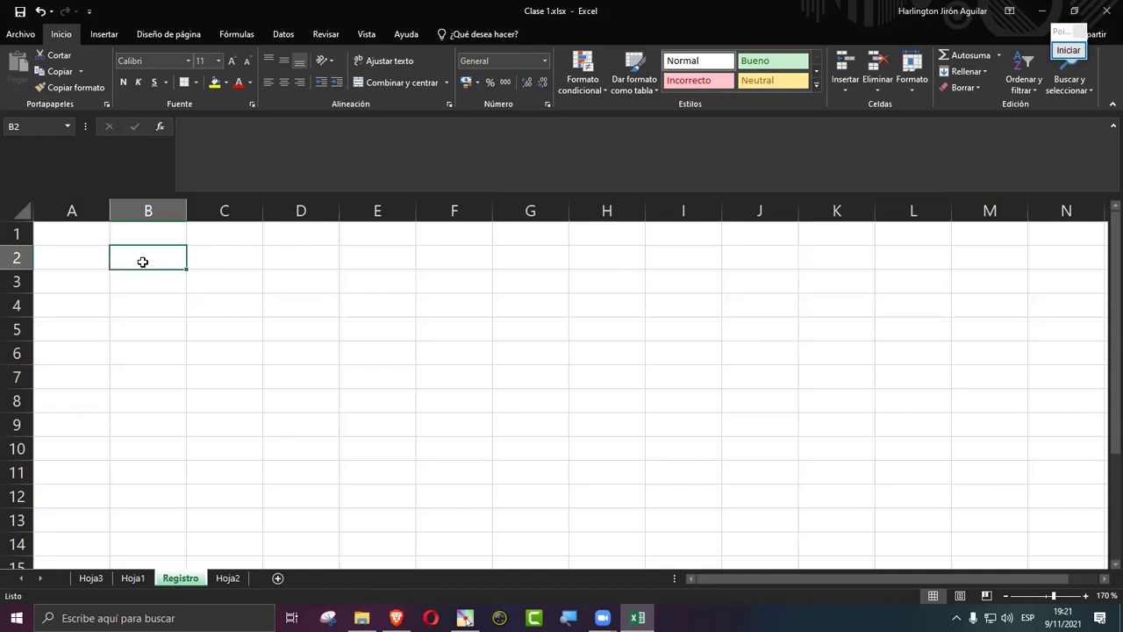
left_click(235, 329)
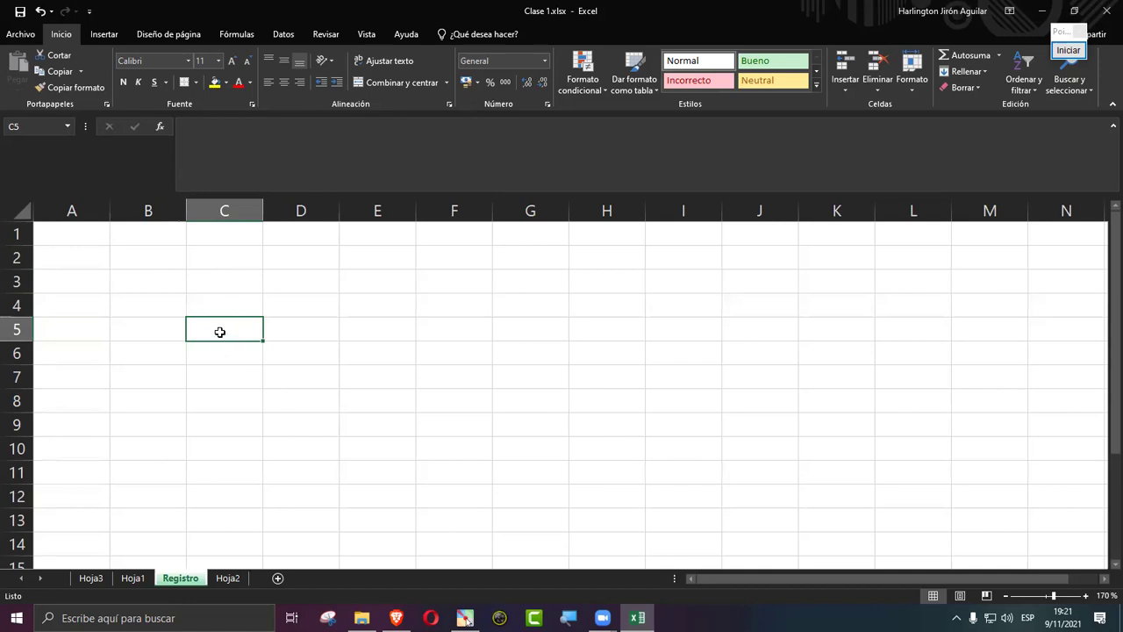
Step: Select the block C5:G11 on the Registro sheet
left_click_drag(220, 332, 542, 480)
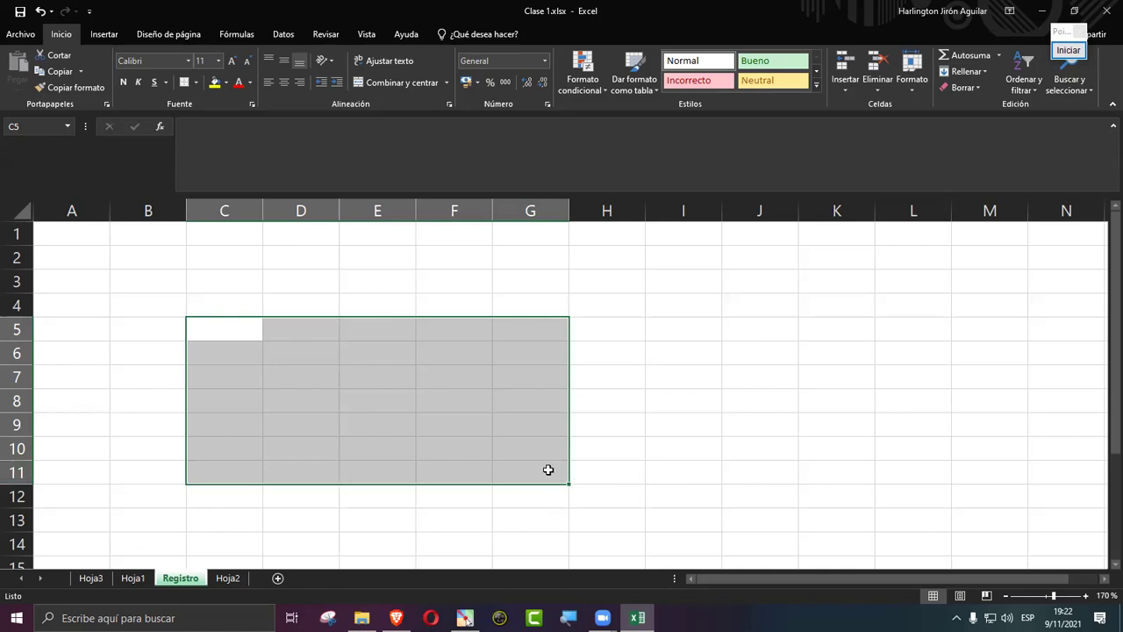
left_click(363, 353)
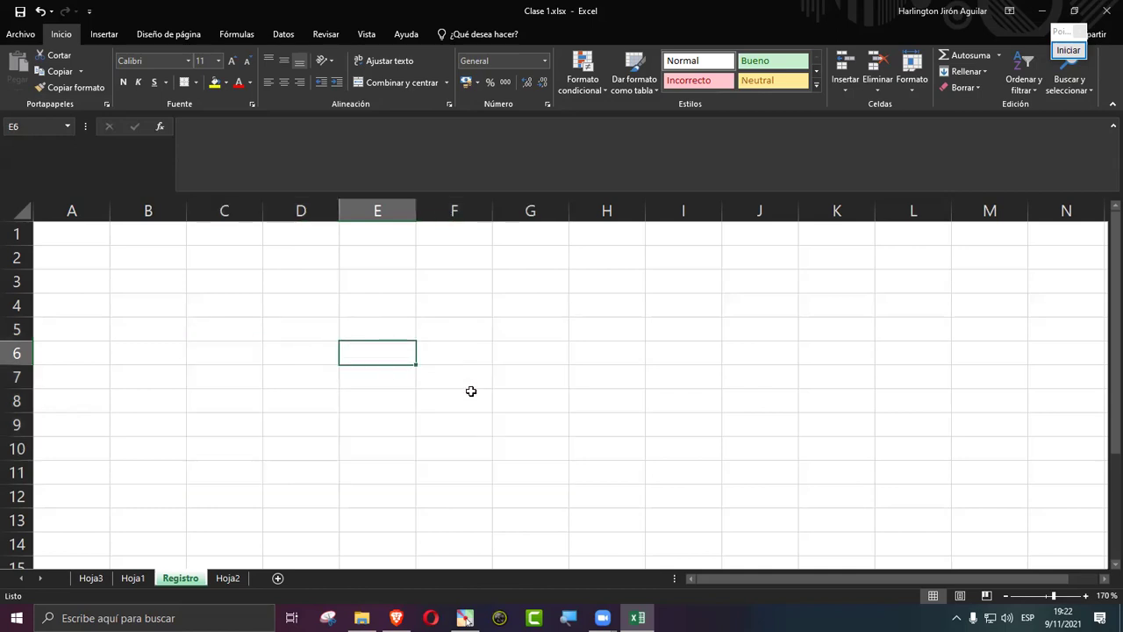
type("=")
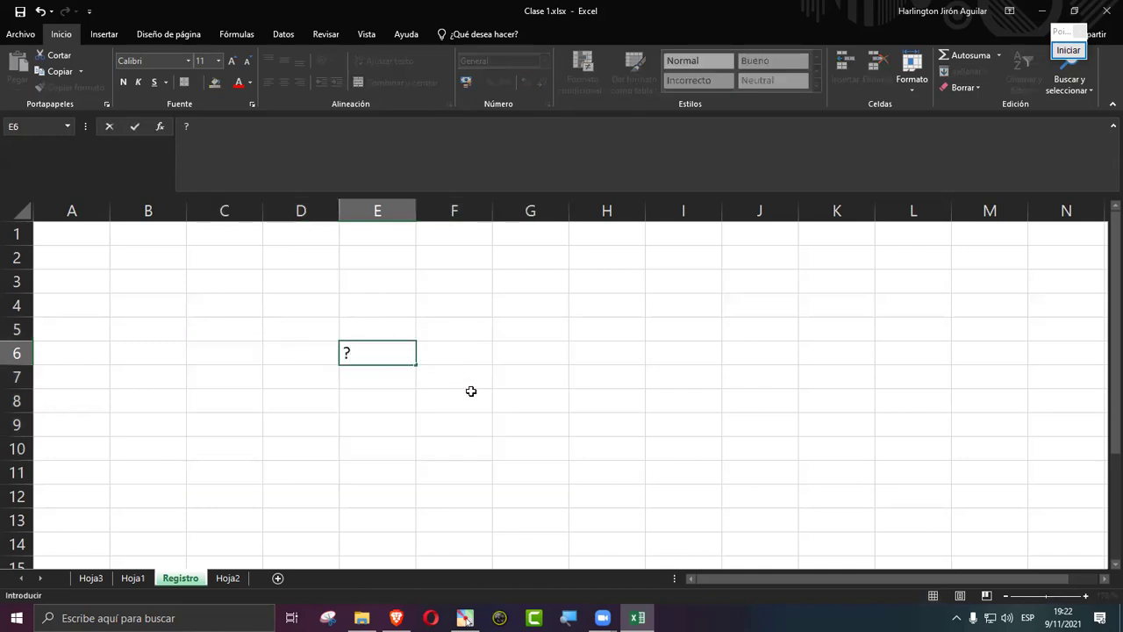
type("C5")
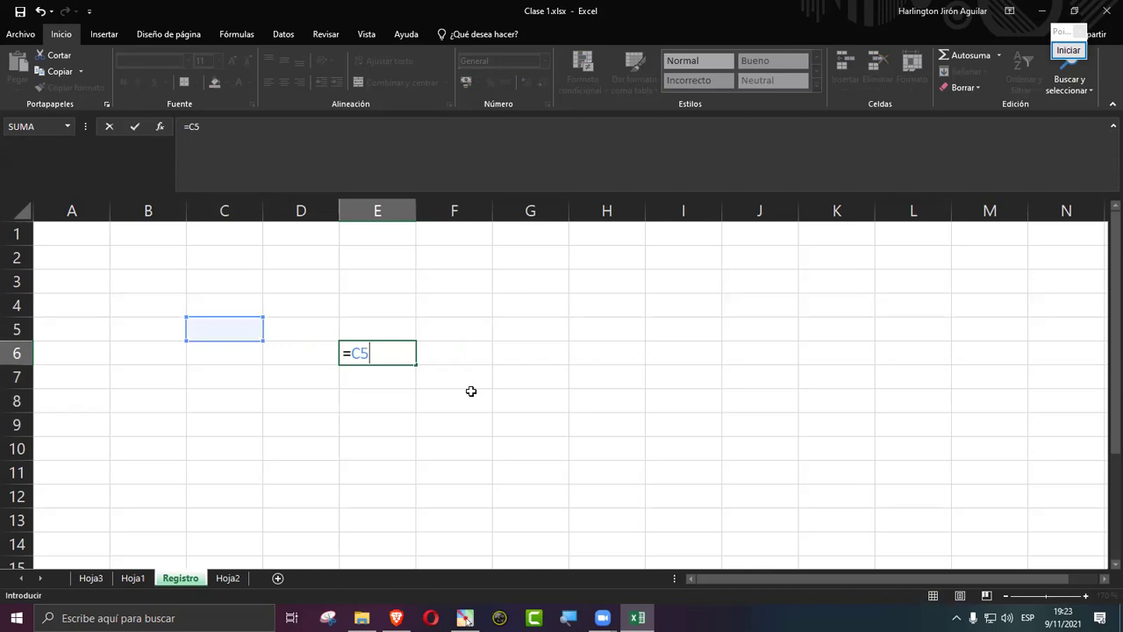
type(":D7")
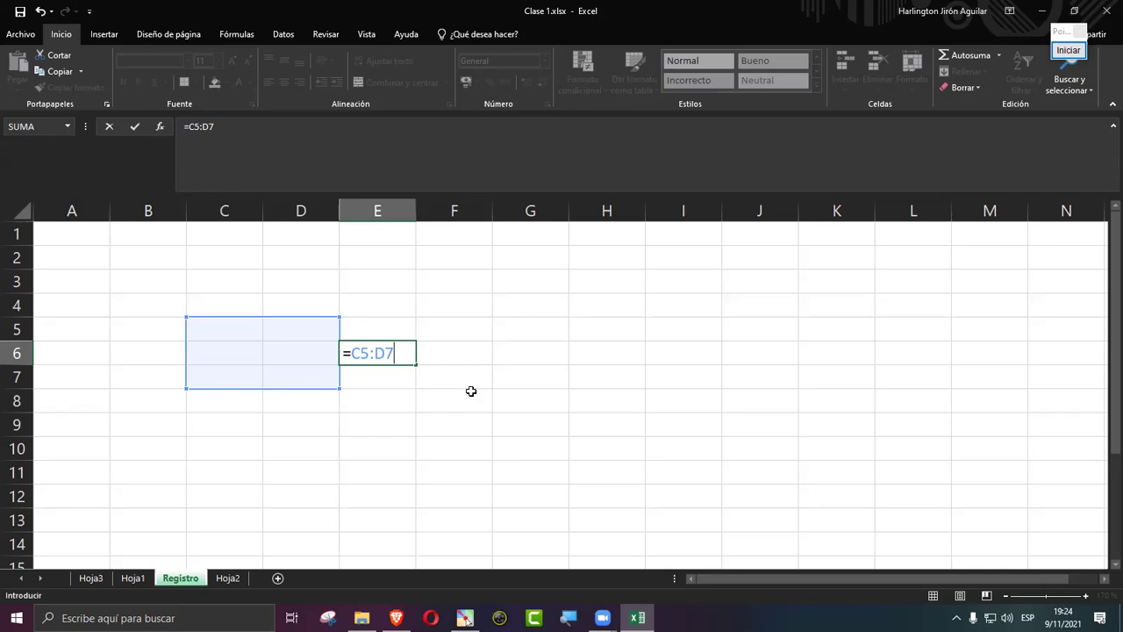
key("BackSpace")
key("BackSpace")
key("BackSpace")
key("BackSpace")
key("BackSpace")
key("BackSpace")
Step: Select B3:G11, pick cell D7, then bring up the column D context menu
key("Return")
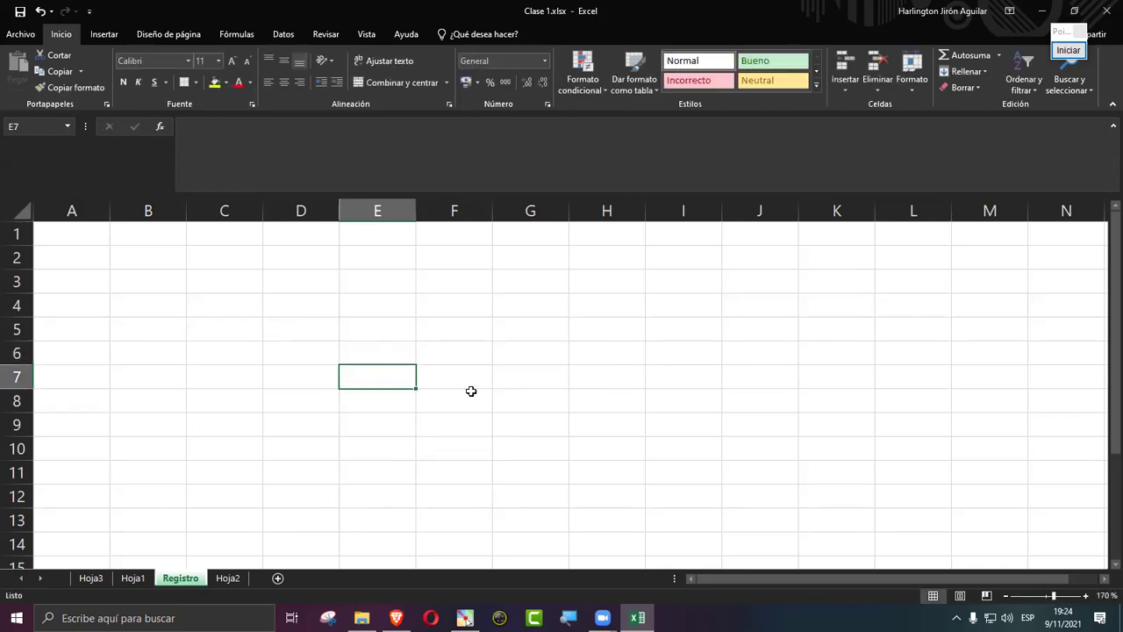
left_click_drag(143, 273, 522, 462)
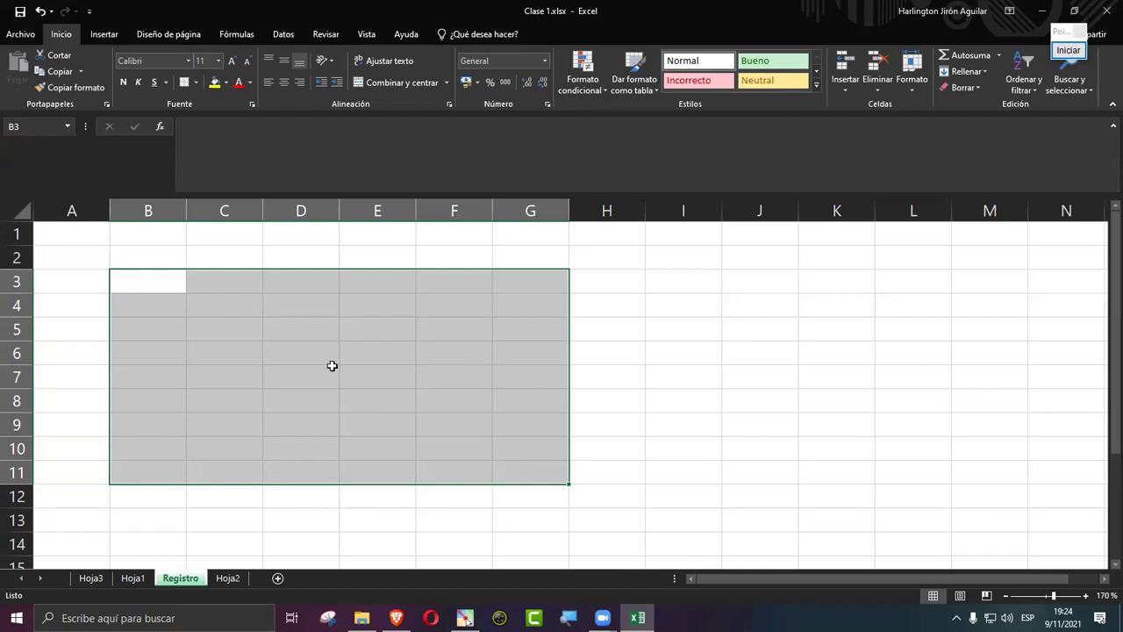
left_click(332, 368)
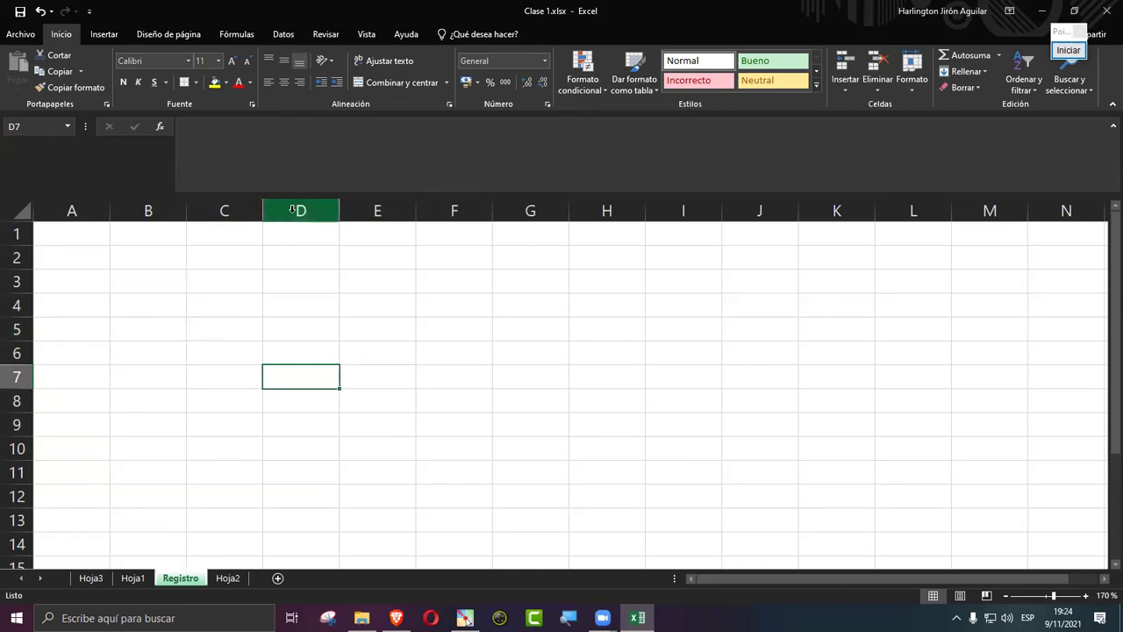
right_click(292, 210)
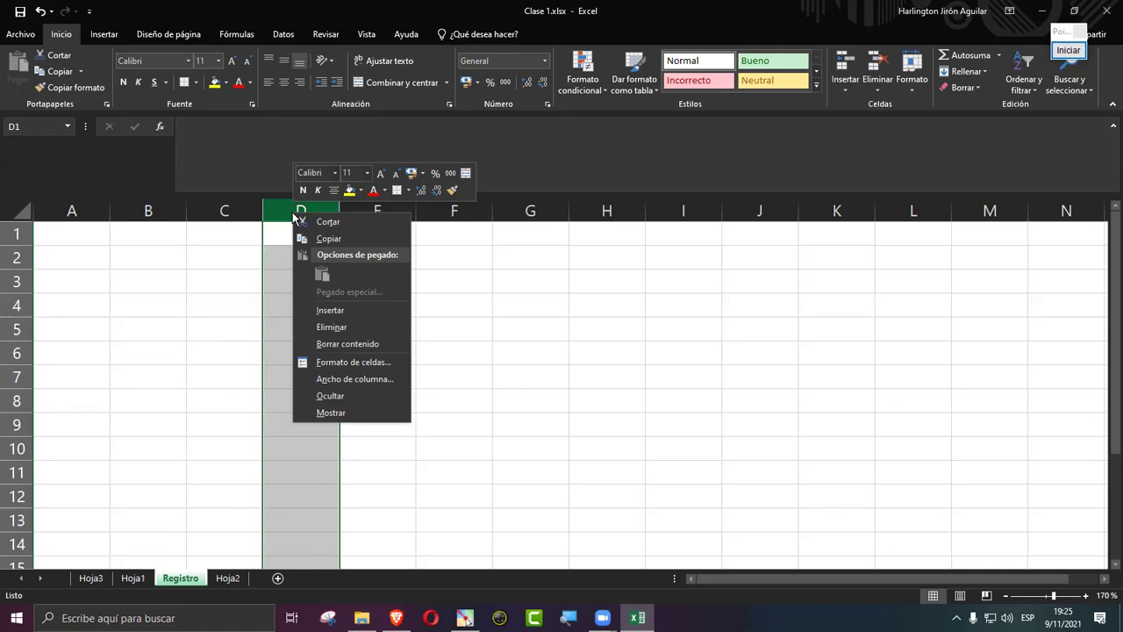
Step: Enter placeholder text 'asdfsadf' in C5 and 'asfsadf' in D5
left_click(230, 322)
left_click(229, 322)
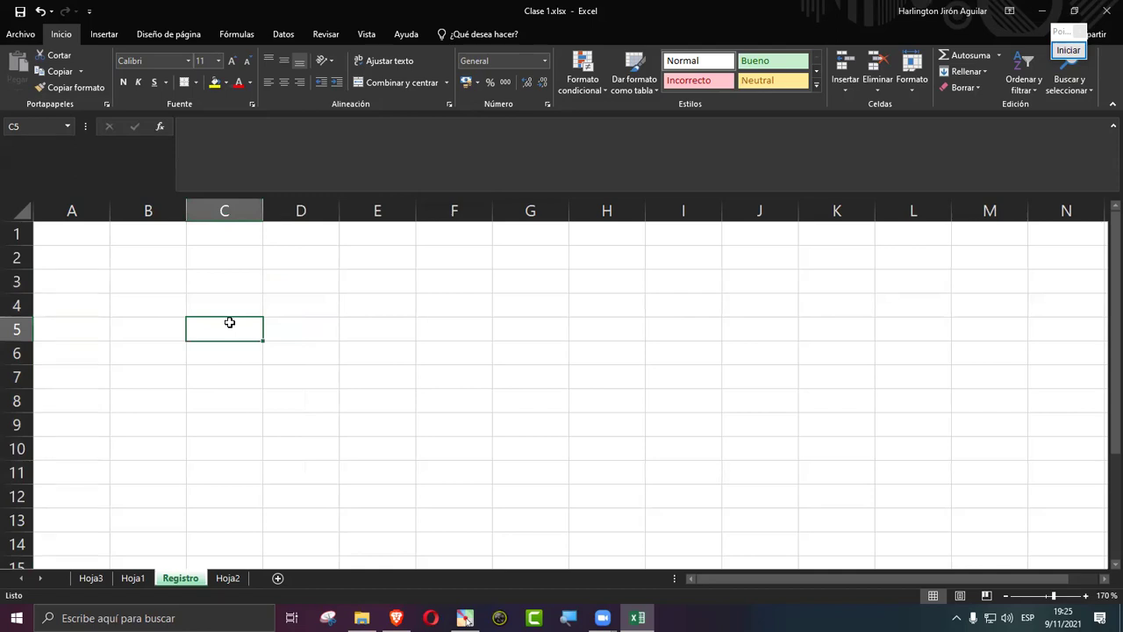
type("asdfsadf")
key("Tab")
type("asfsadf")
key("Tab")
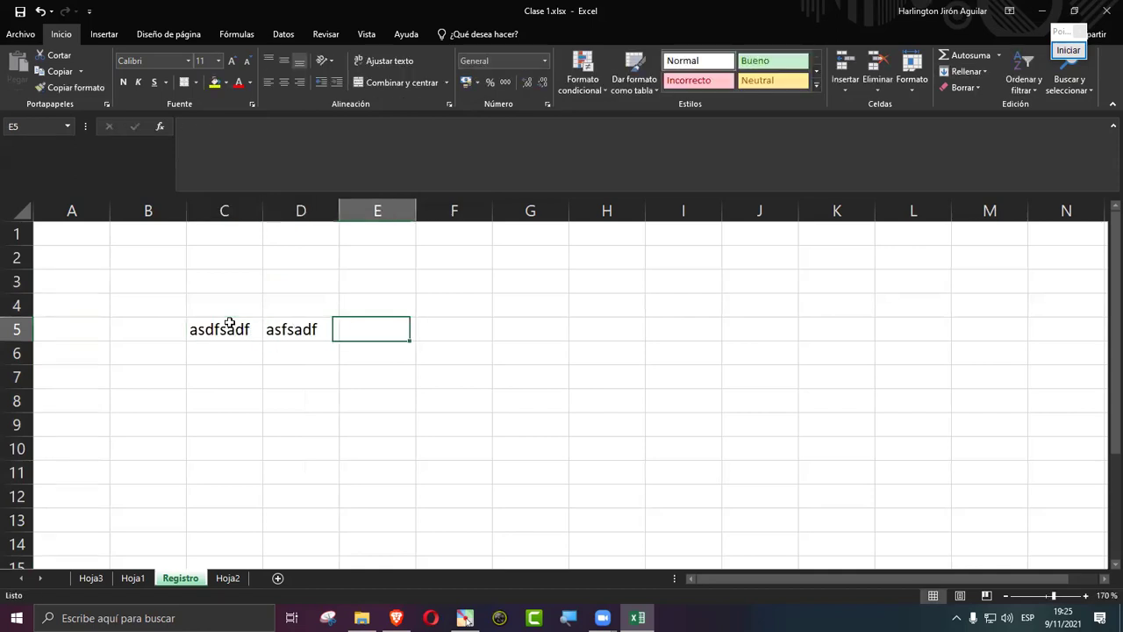
Step: Fill E5, F5 and G5 with placeholder text, then select D4:E6 and click E8
type("asdfsadf")
key("Tab")
type("asfdsadf")
key("Tab")
type("asdfsdaf")
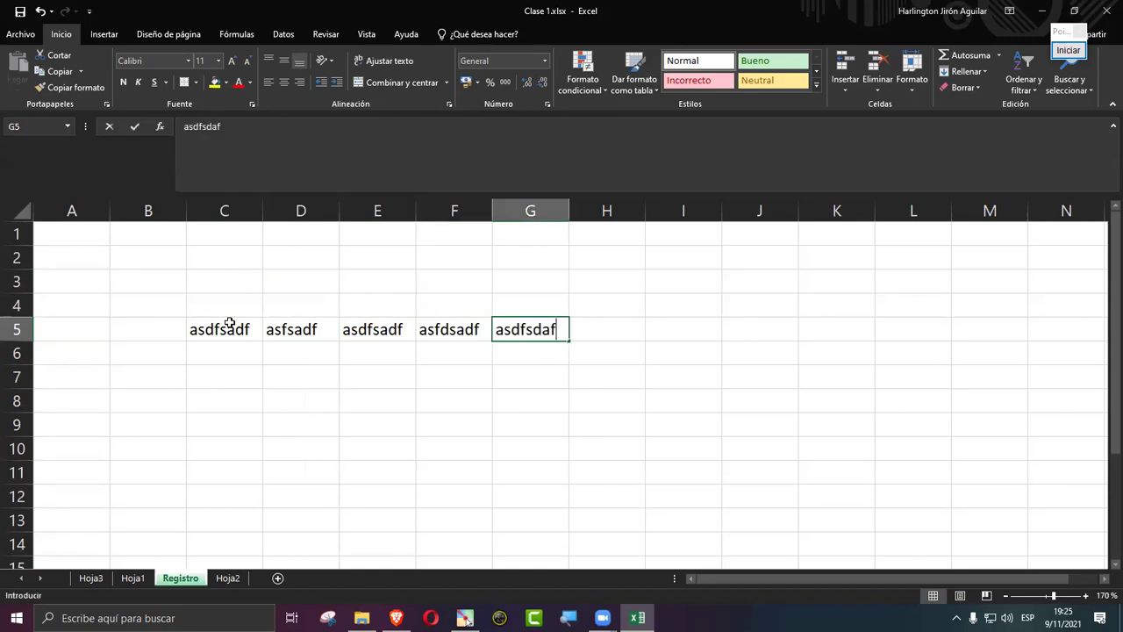
key("Tab")
left_click_drag(300, 305, 410, 352)
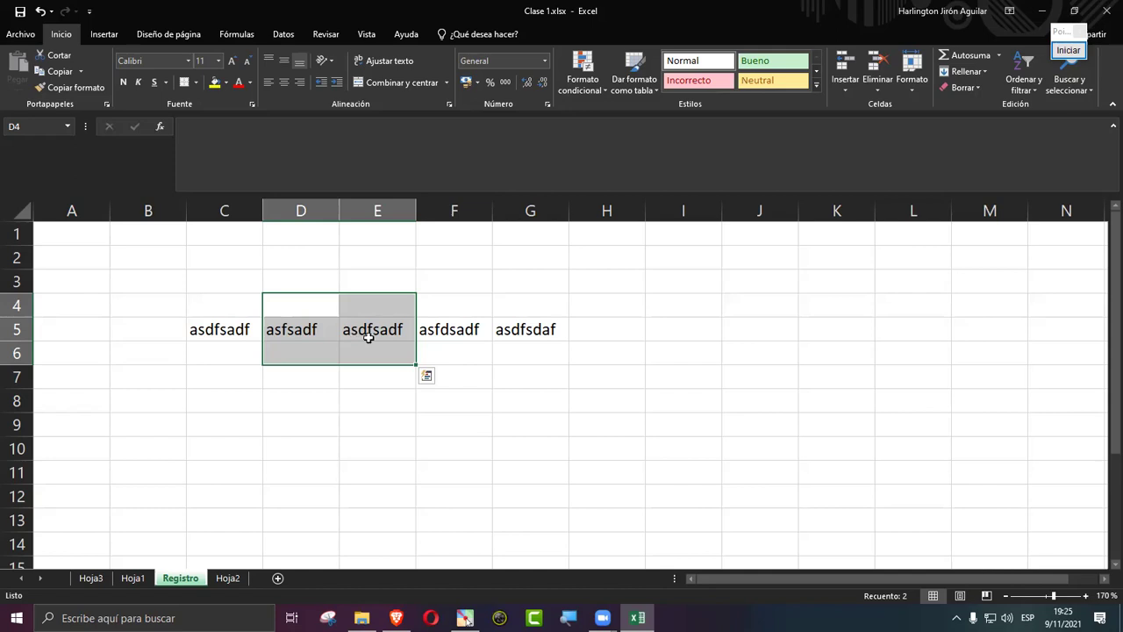
left_click(360, 397)
Step: With Pointofix, draw an arrow at the D–E column border and box the column E heading
left_click(1067, 50)
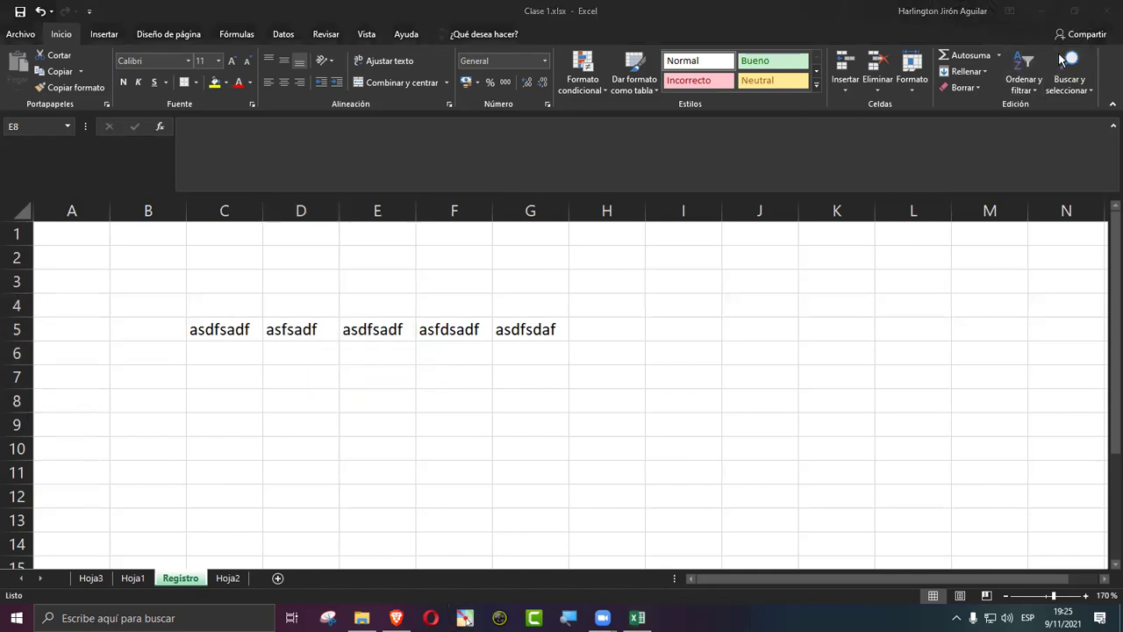
left_click(1077, 218)
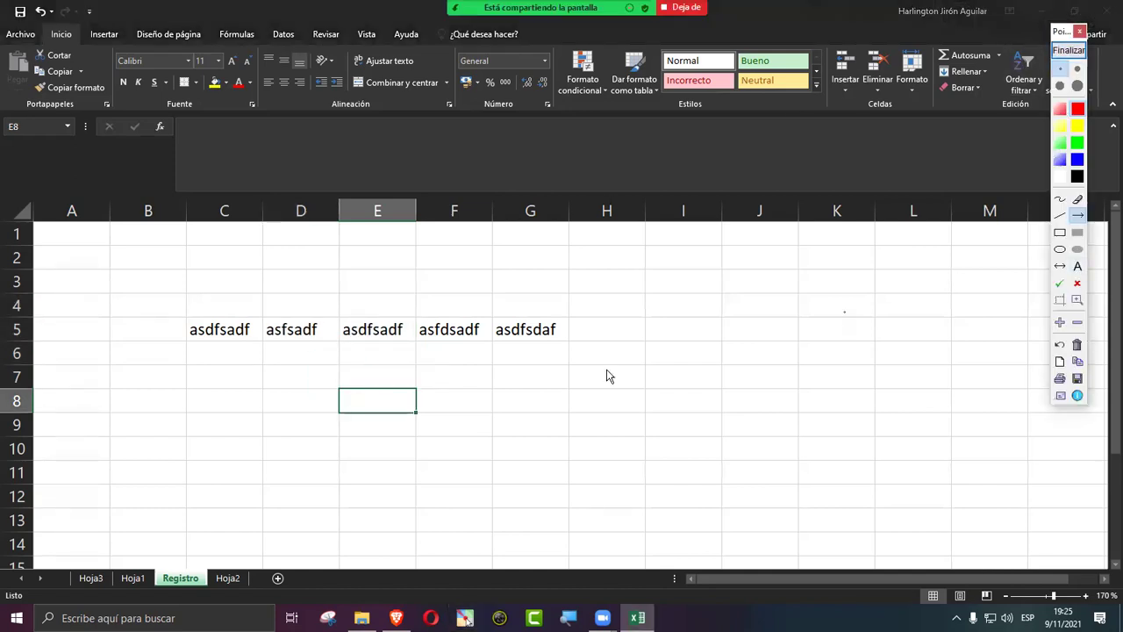
left_click_drag(334, 379, 334, 315)
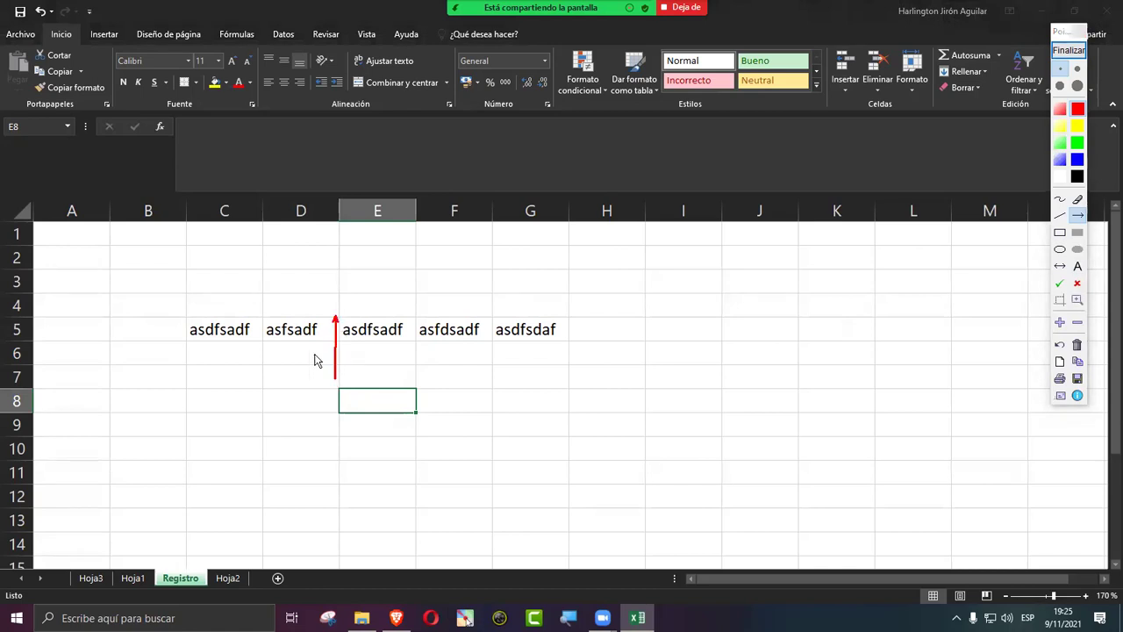
left_click(1060, 231)
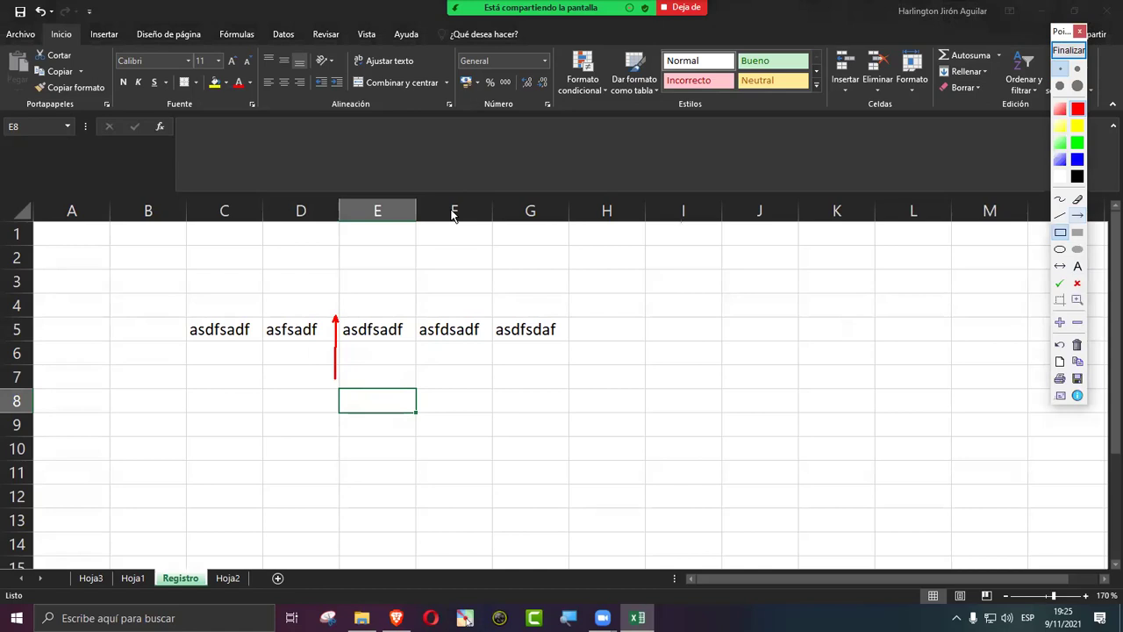
mouse_move(339, 194)
left_mouse_down()
mouse_move(416, 240)
mouse_move(416, 228)
left_mouse_up()
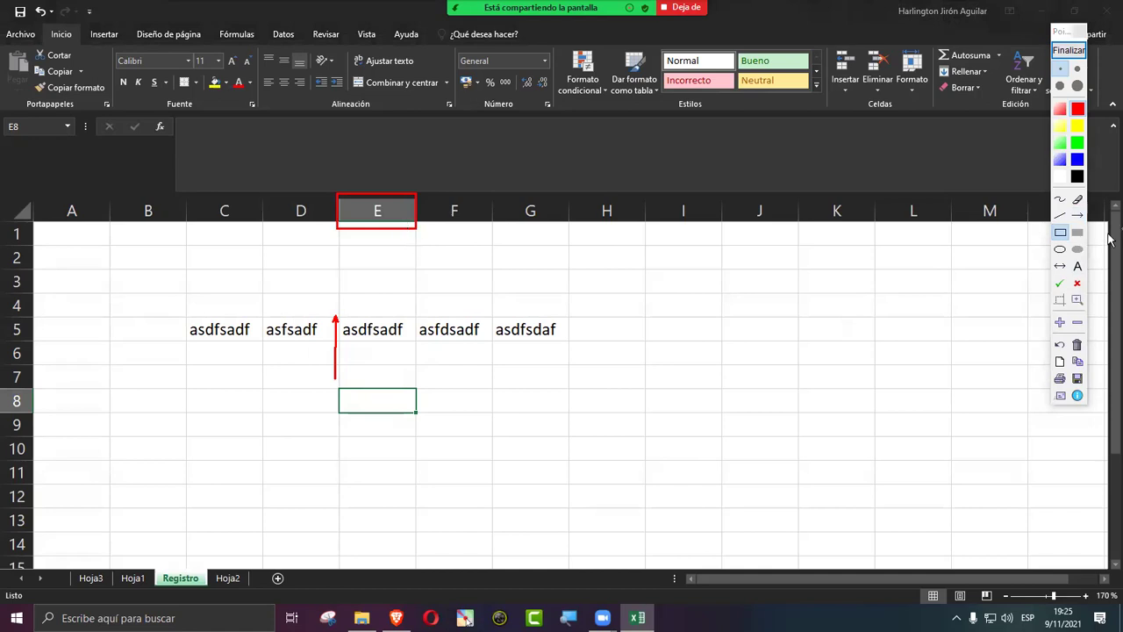
Step: Add more red arrows around column E and along rows 5 and 6, then finish annotating
left_click(1077, 215)
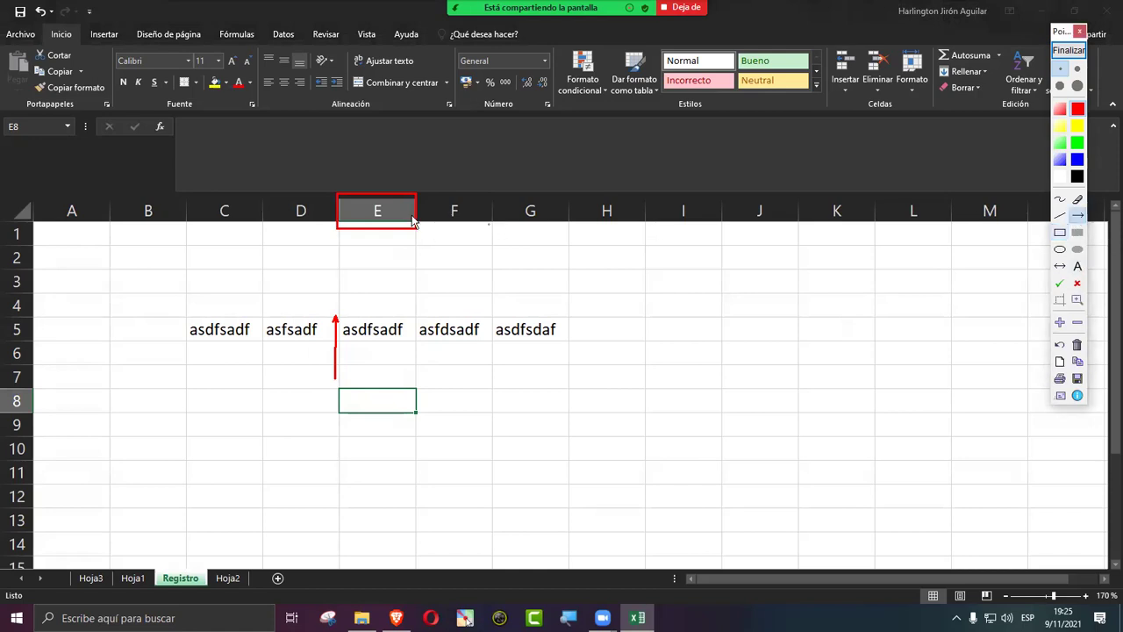
left_click_drag(401, 211, 319, 215)
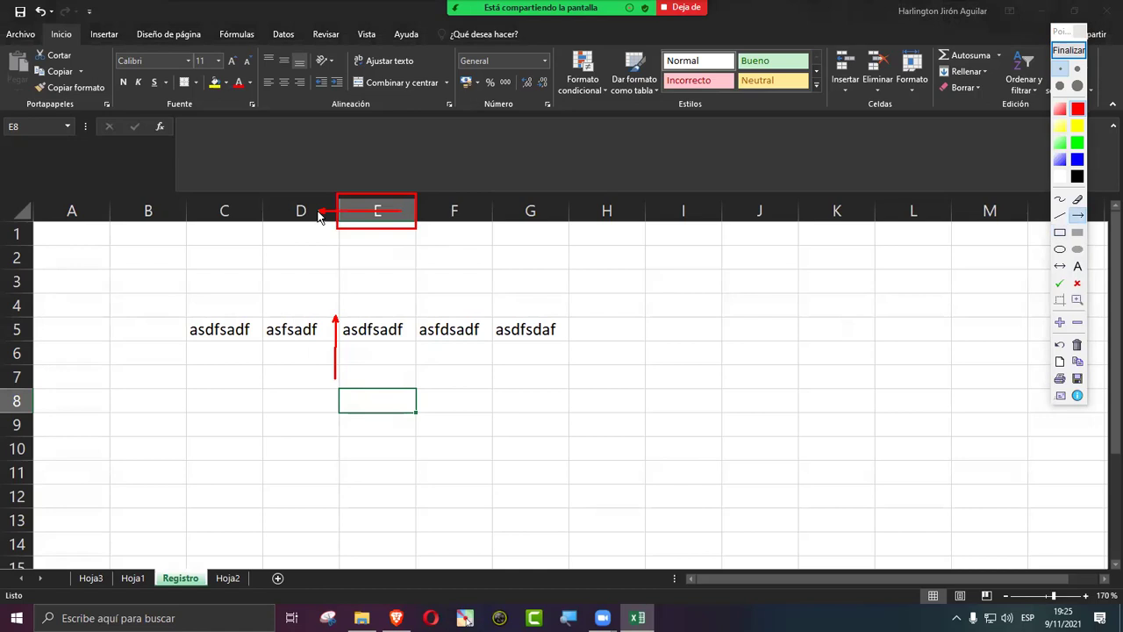
left_click_drag(422, 391, 416, 333)
left_click_drag(397, 215, 504, 269)
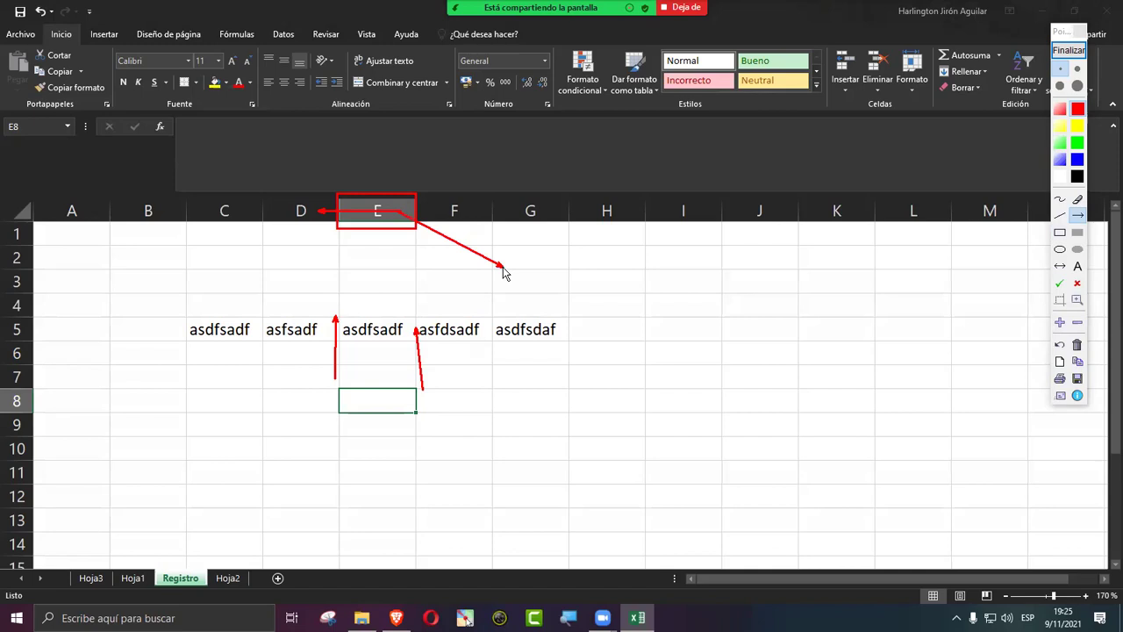
left_click_drag(394, 229, 313, 241)
left_click_drag(16, 331, 306, 336)
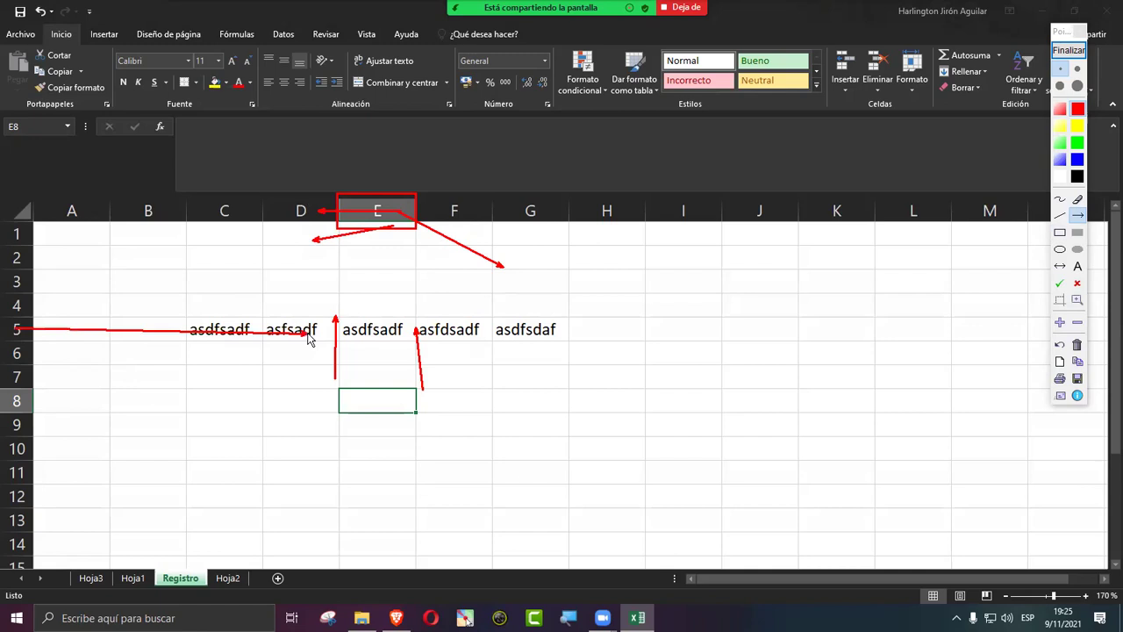
left_click_drag(28, 356, 298, 363)
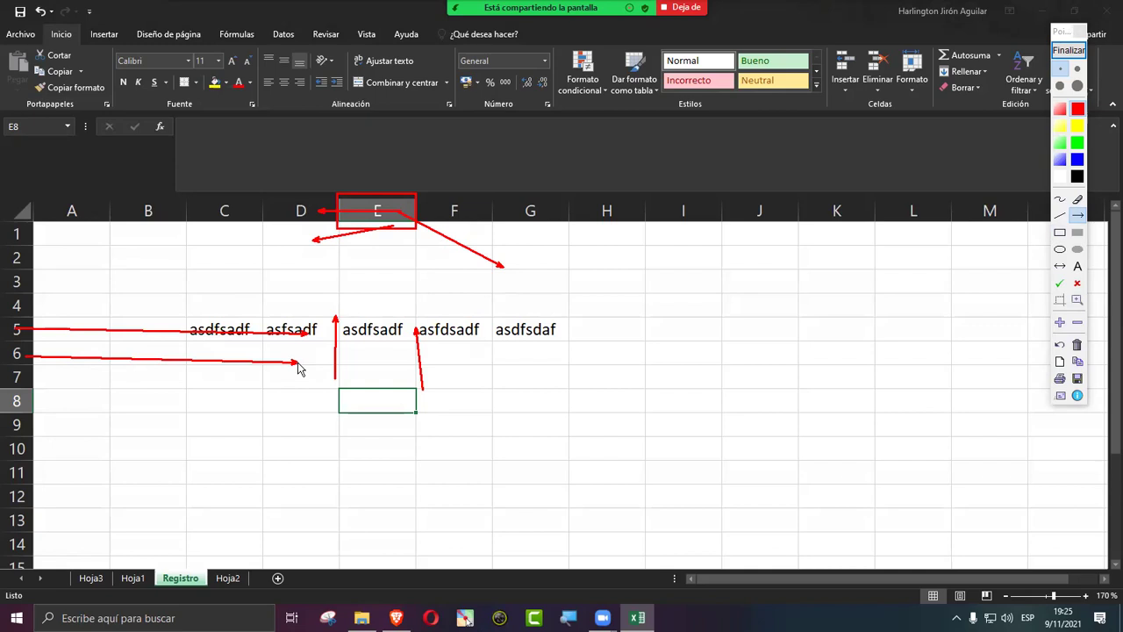
left_click_drag(215, 348, 79, 350)
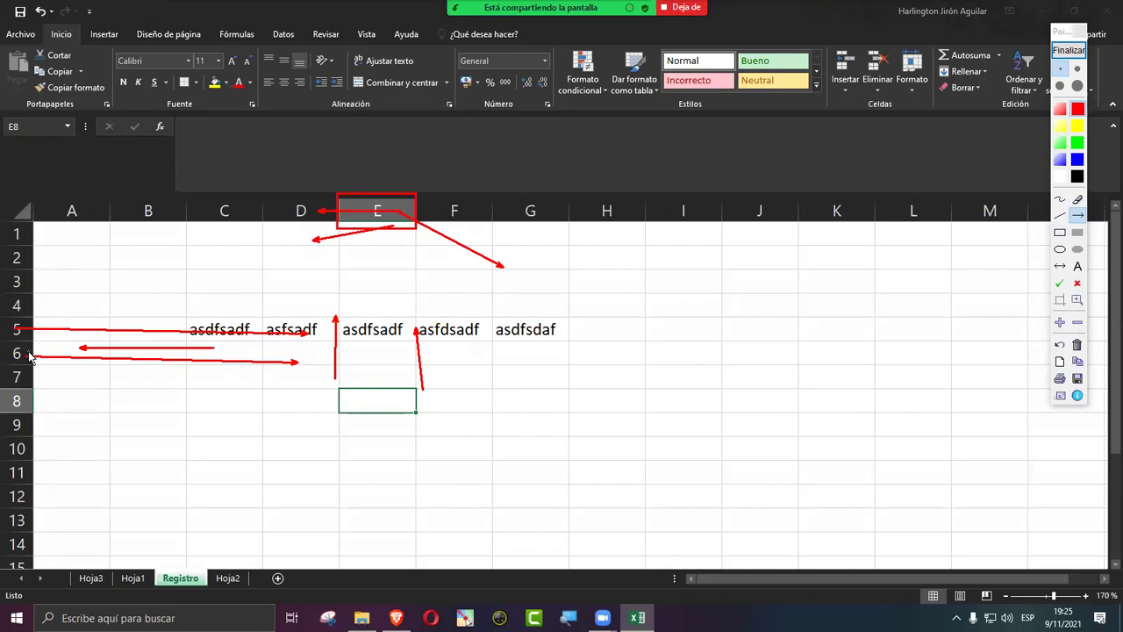
left_click(1068, 50)
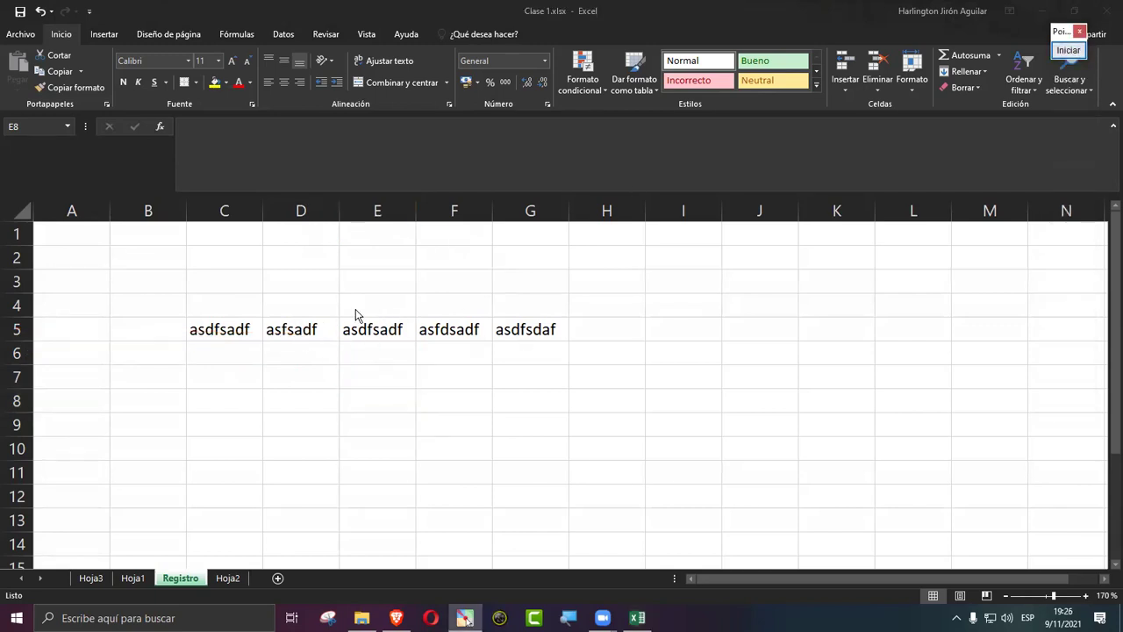
Step: Insert a blank column at E, then type 'sdfsdf' into C6 and D6
right_click(376, 213)
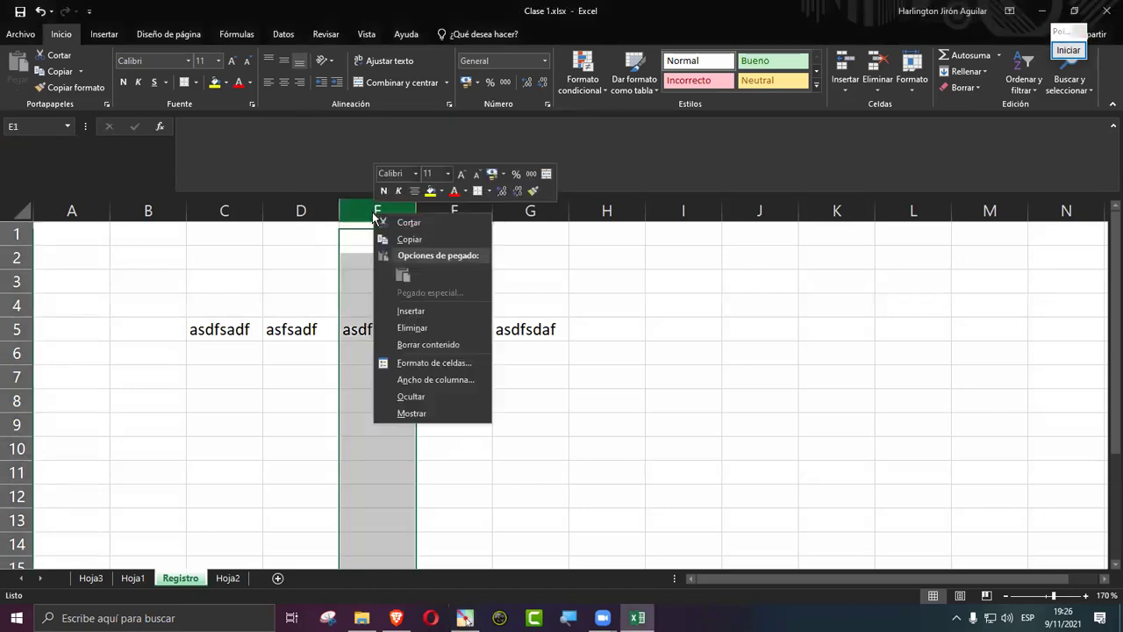
left_click(429, 309)
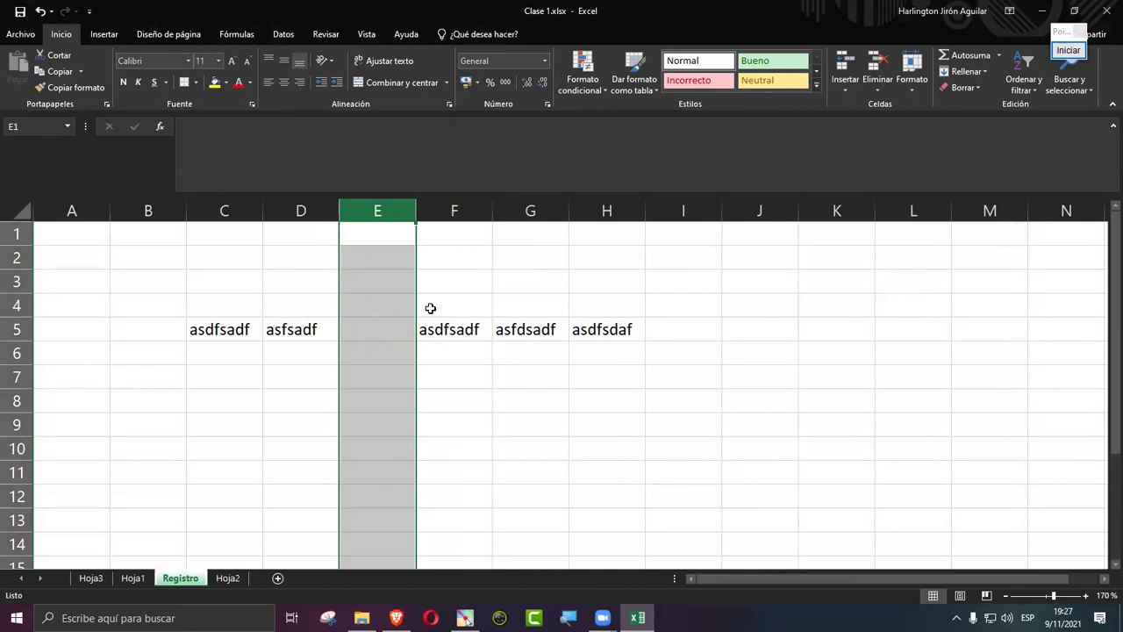
left_click(226, 352)
type("sdfsdf")
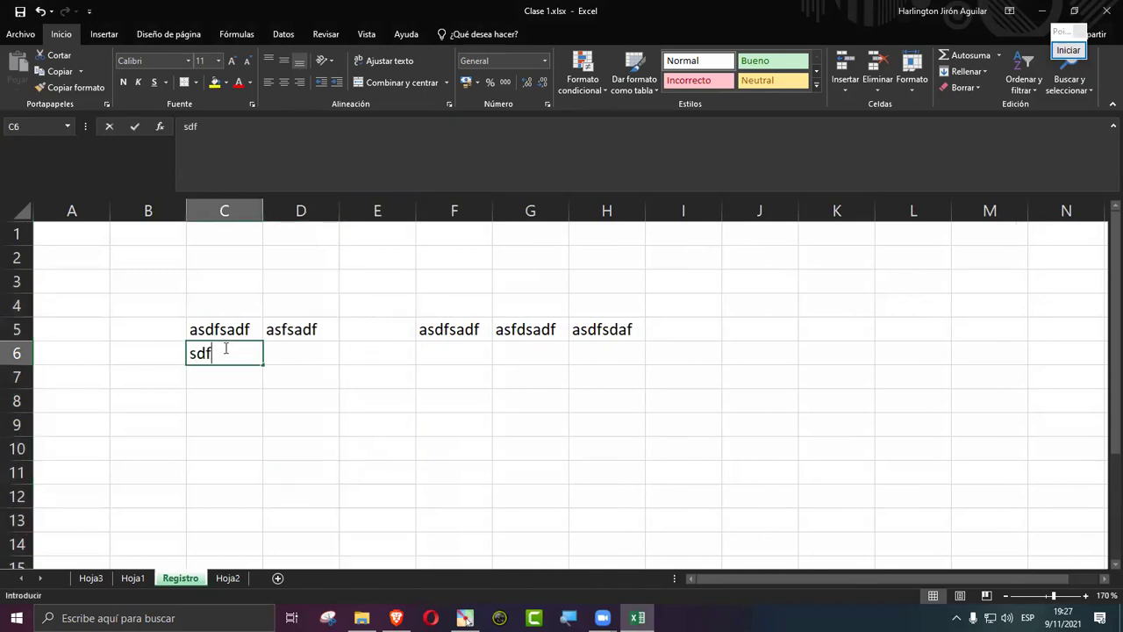
left_click(293, 359)
type("sdfsdf")
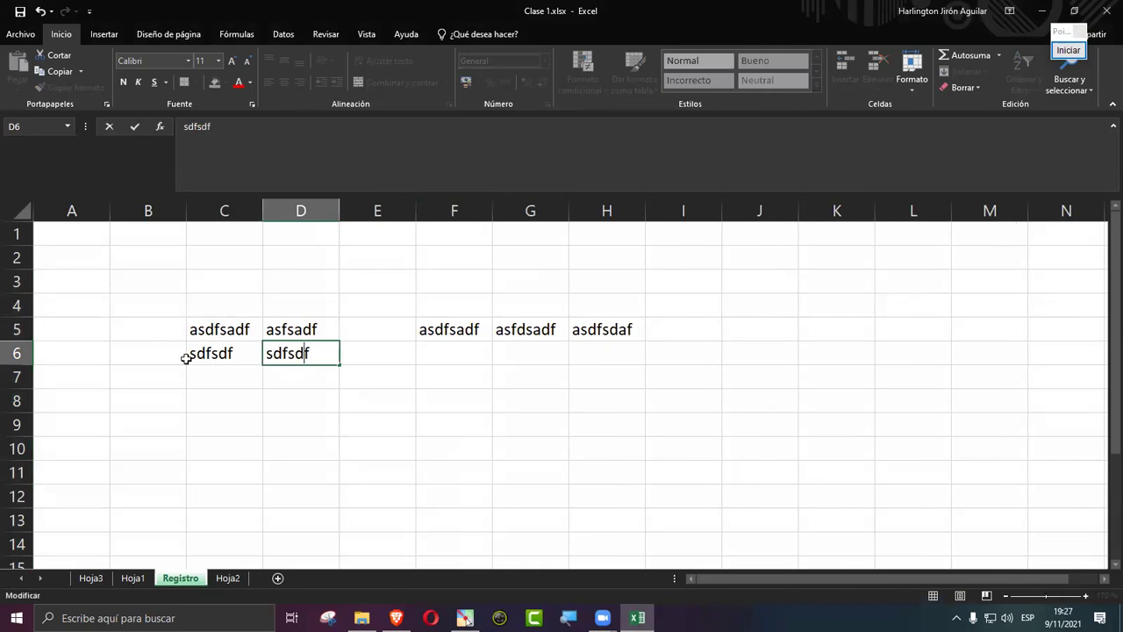
left_click(113, 373)
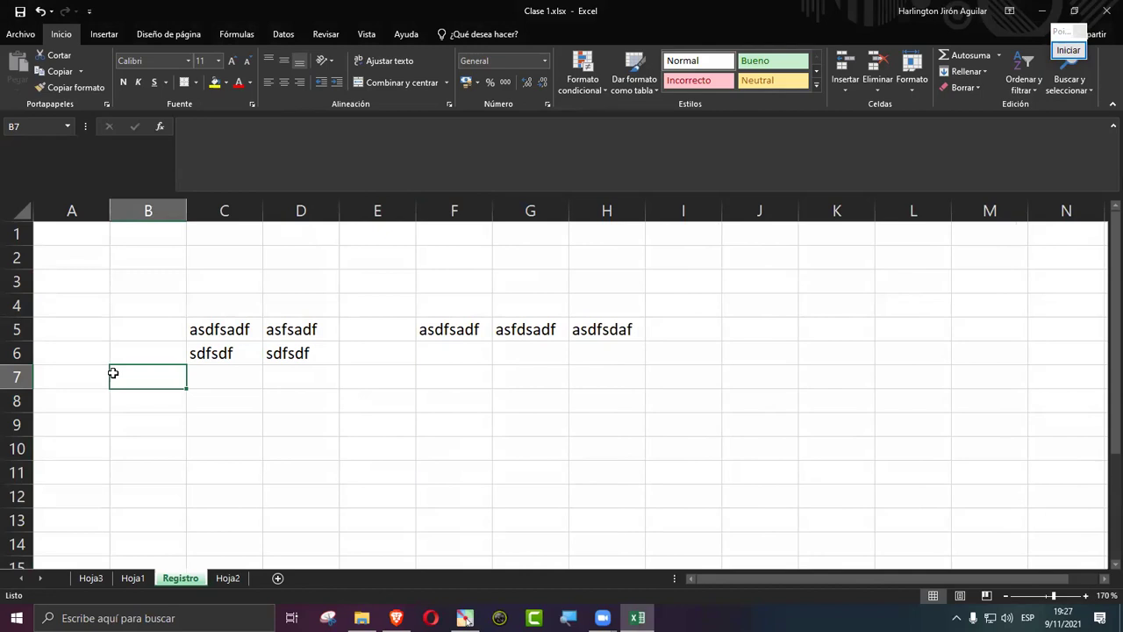
Step: Insert a blank row at row 6, briefly selecting the empty cells A6:I6
right_click(19, 352)
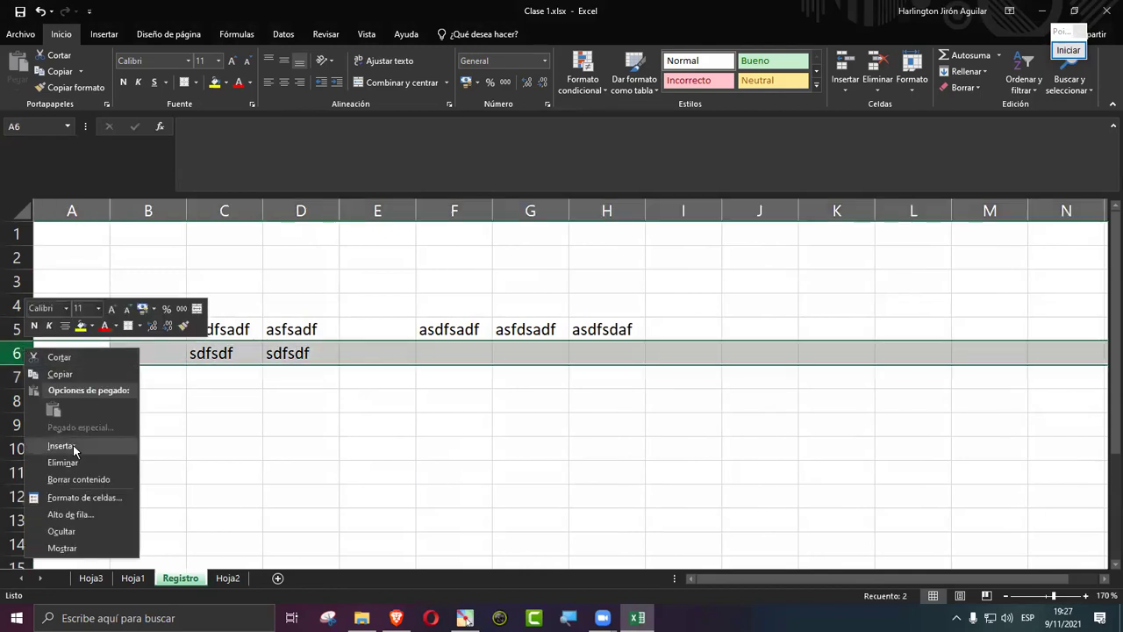
left_click(69, 446)
left_click(158, 430)
left_click_drag(62, 350, 680, 359)
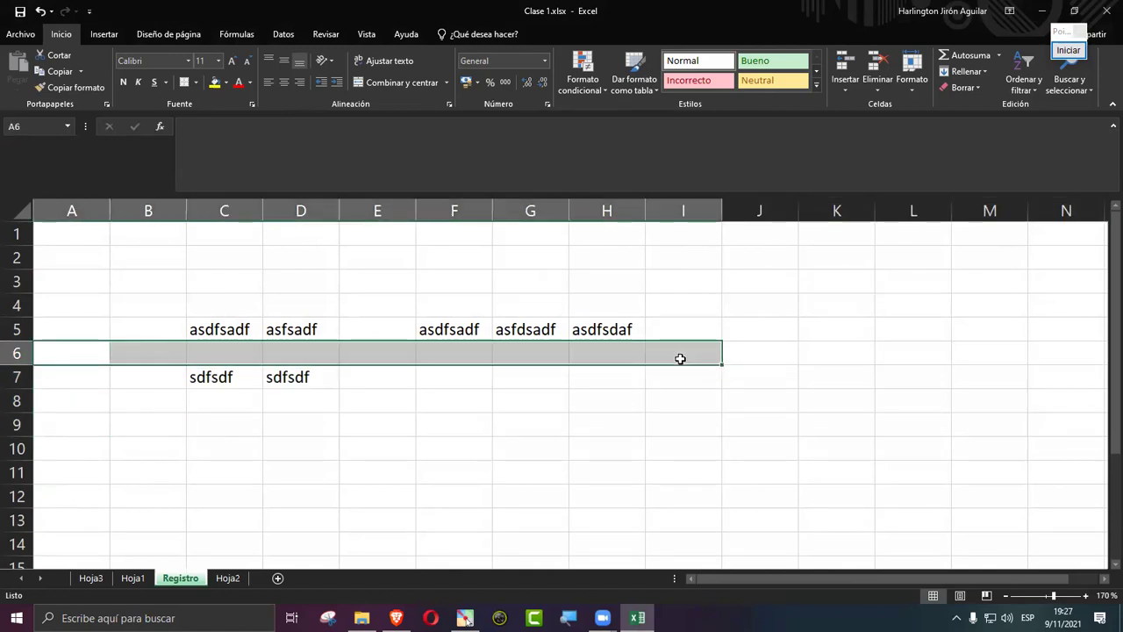
left_click(648, 395)
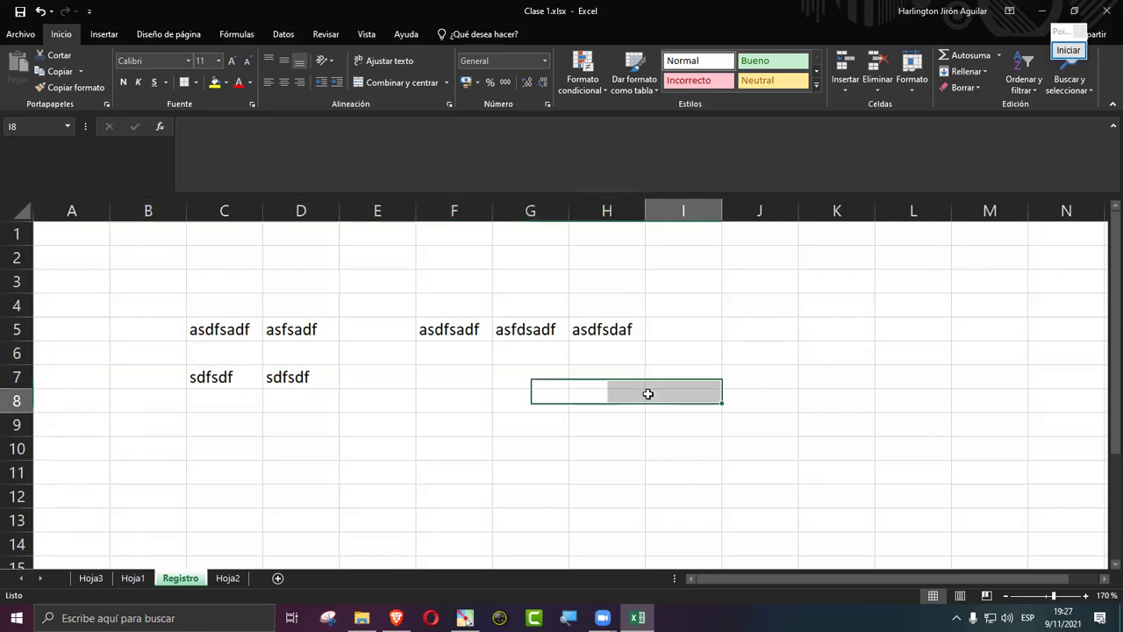
Step: Enter 'sadfsdf' in cell E5
left_click(379, 326)
type("sadfsdf")
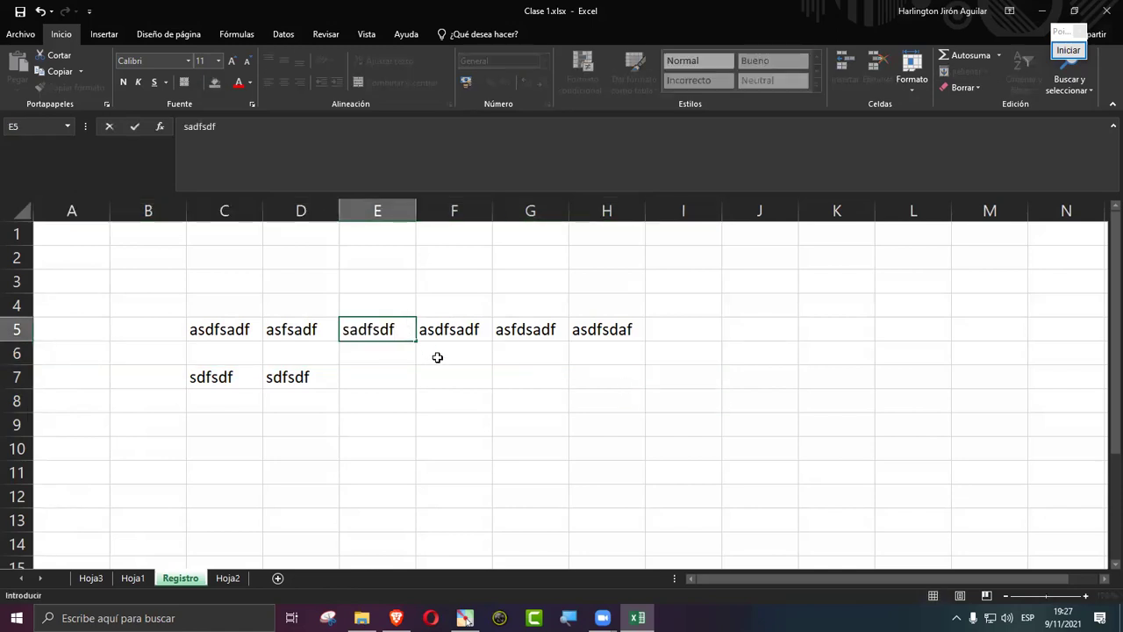
key("Return")
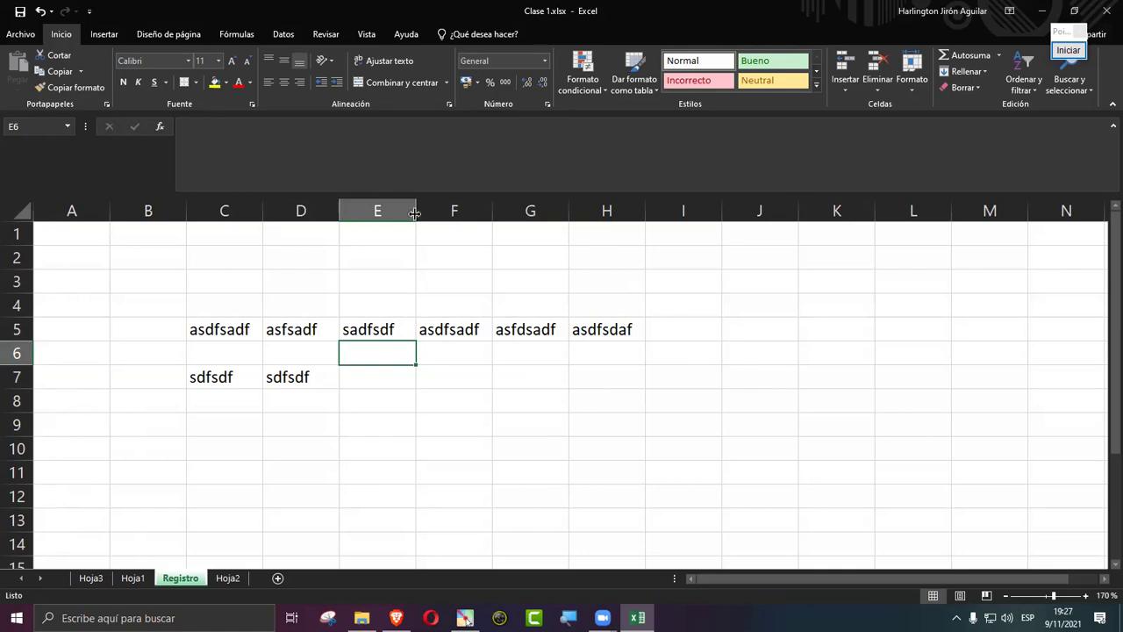
right_click(377, 216)
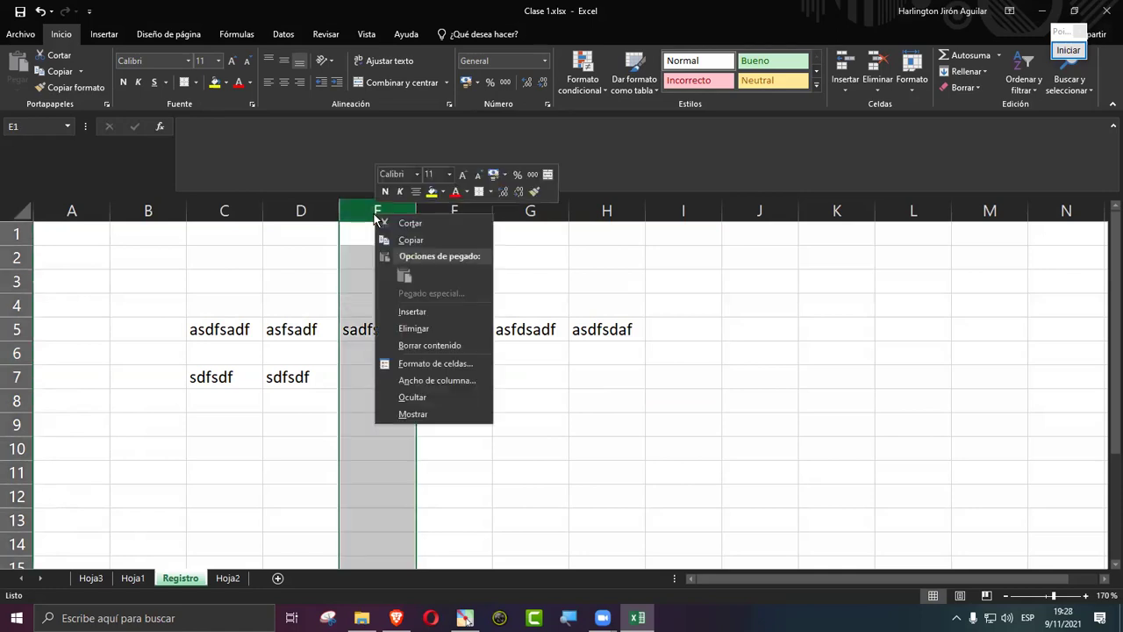
left_click(417, 397)
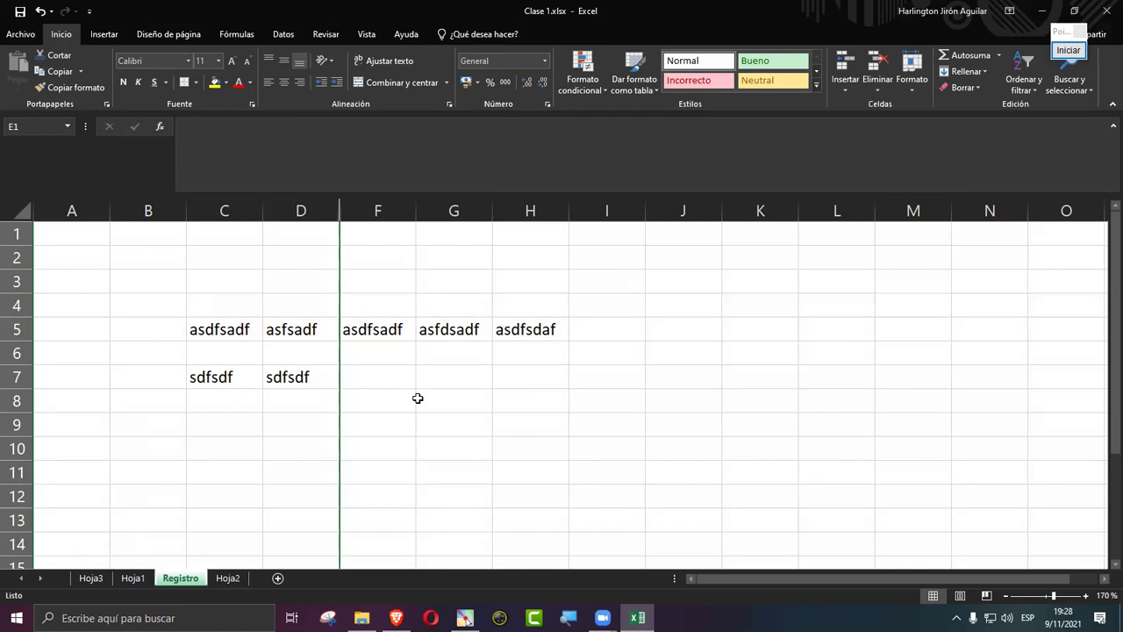
key("ctrl+shift+0")
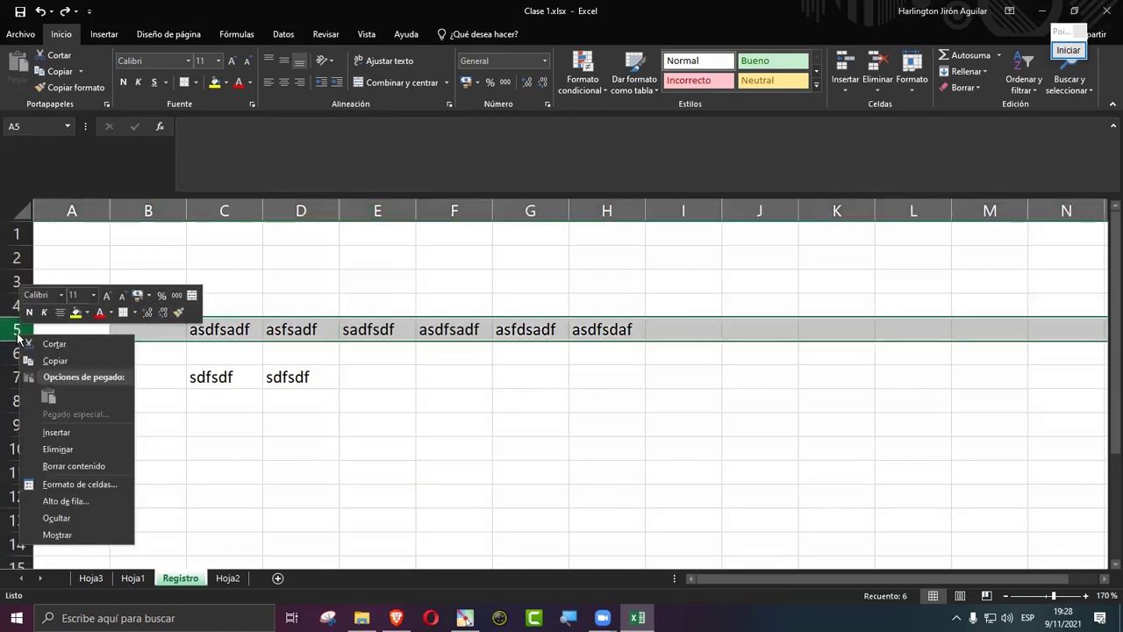
left_click(78, 514)
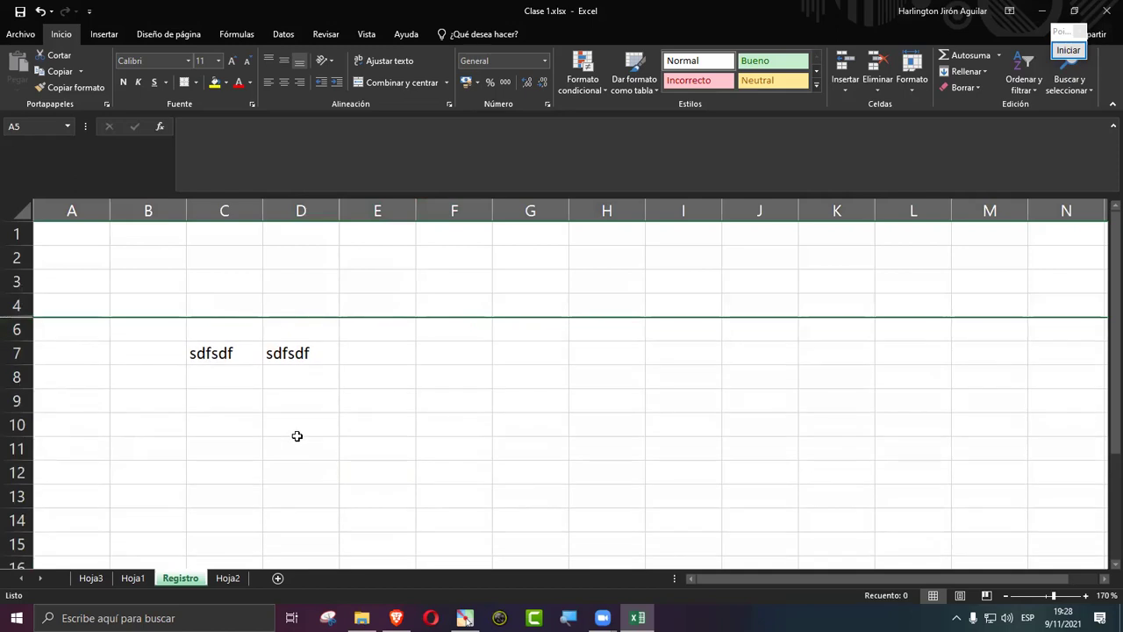
left_click(202, 491)
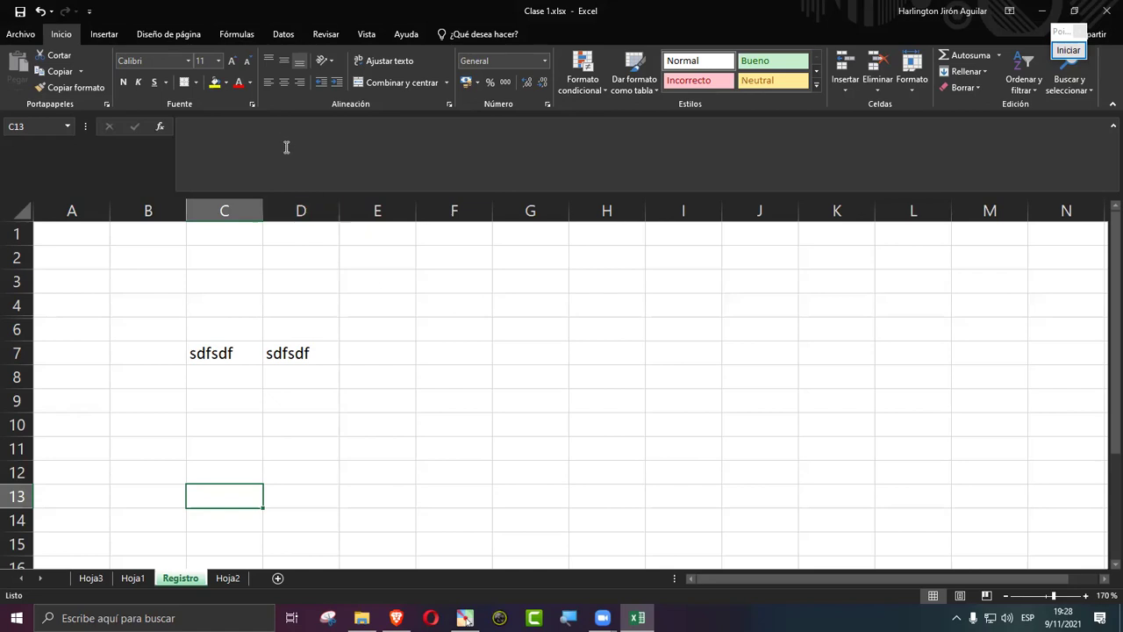
key("ctrl+z")
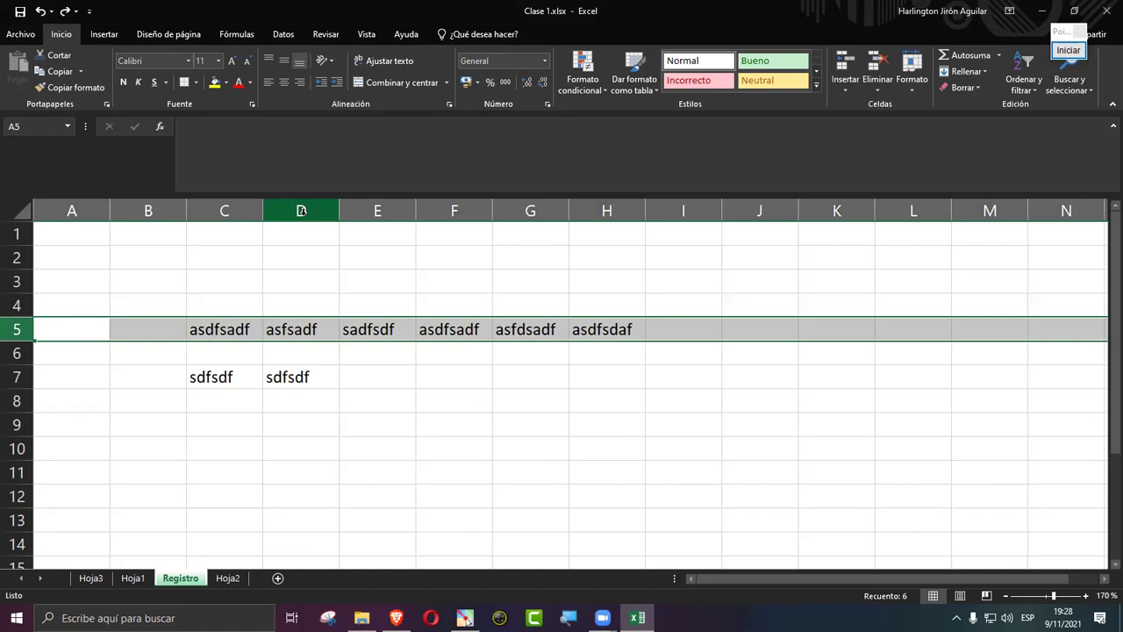
left_click(463, 427)
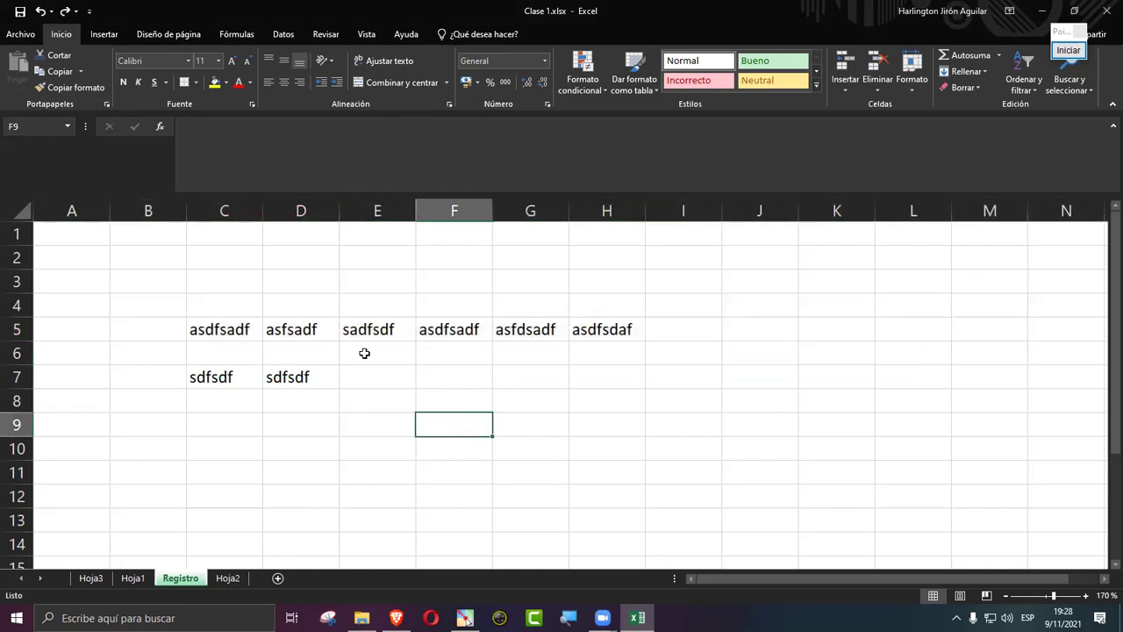
left_click_drag(201, 326, 608, 329)
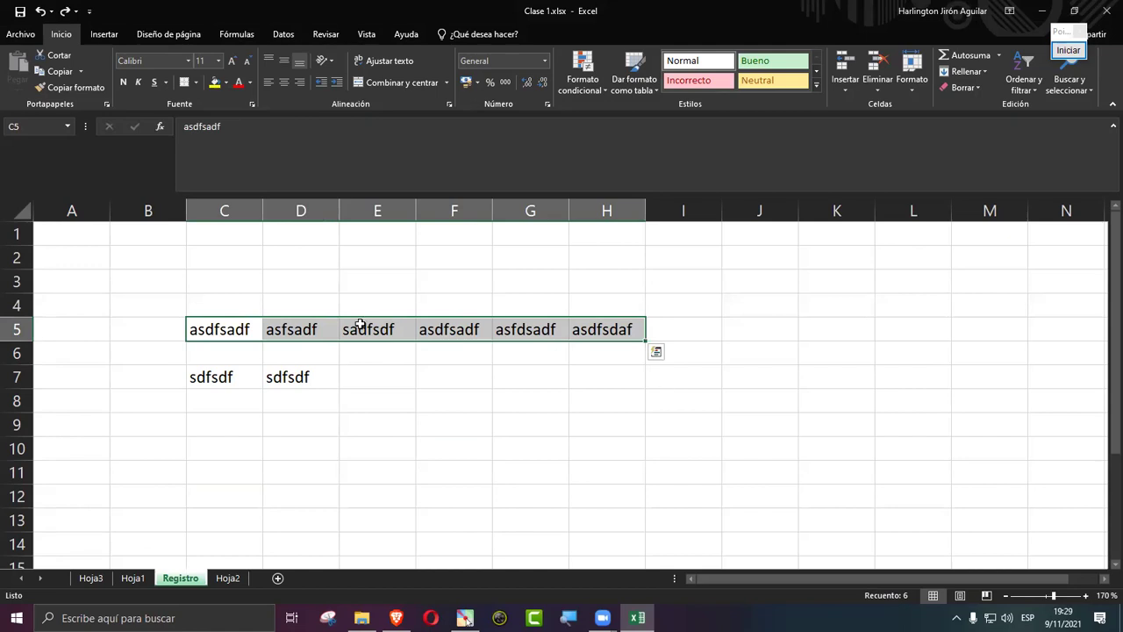
left_click(220, 211)
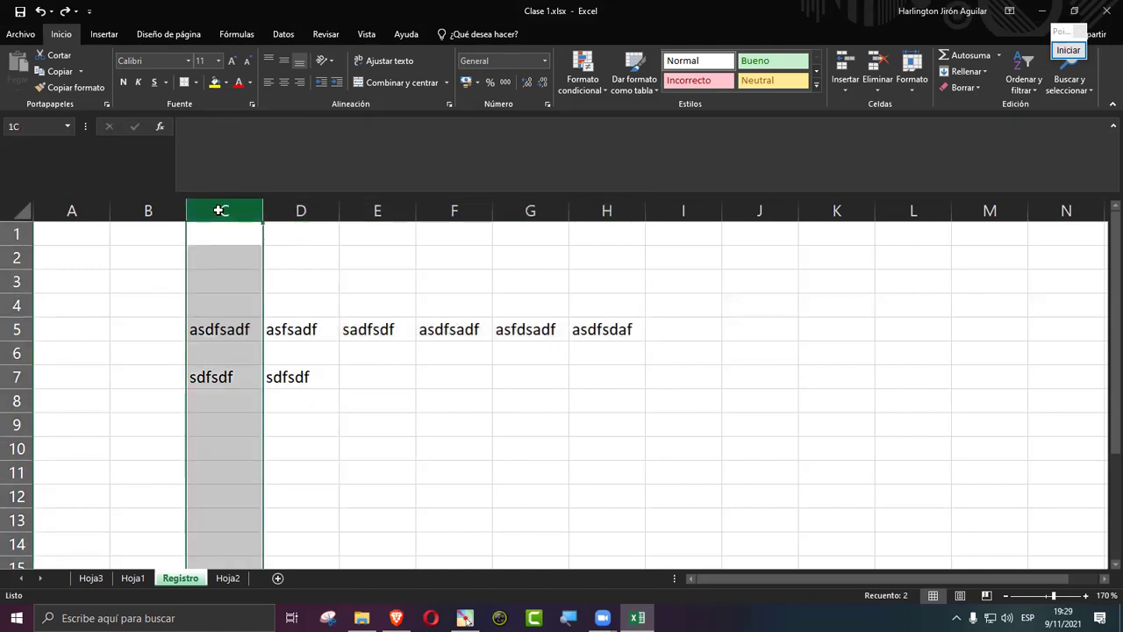
left_click_drag(221, 211, 596, 211)
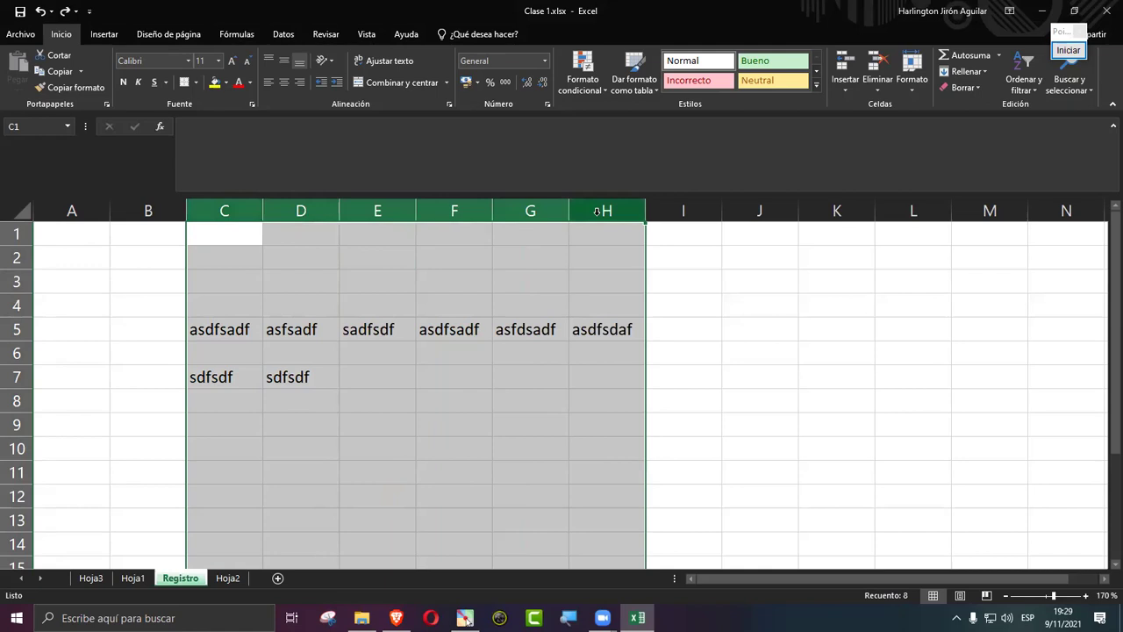
right_click(597, 212)
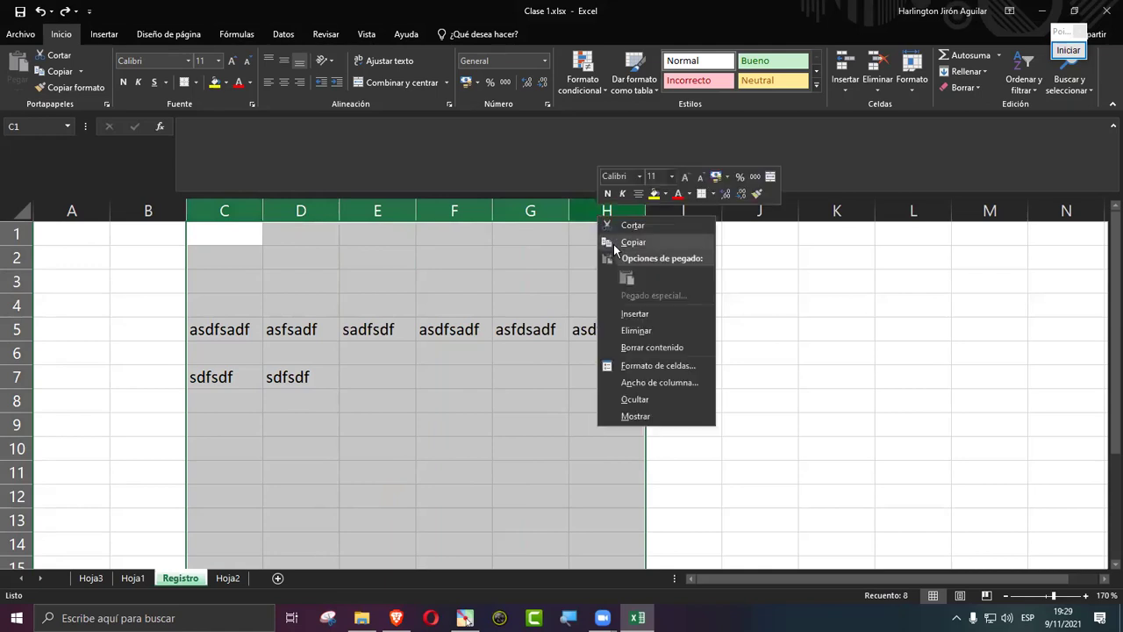
left_click(648, 401)
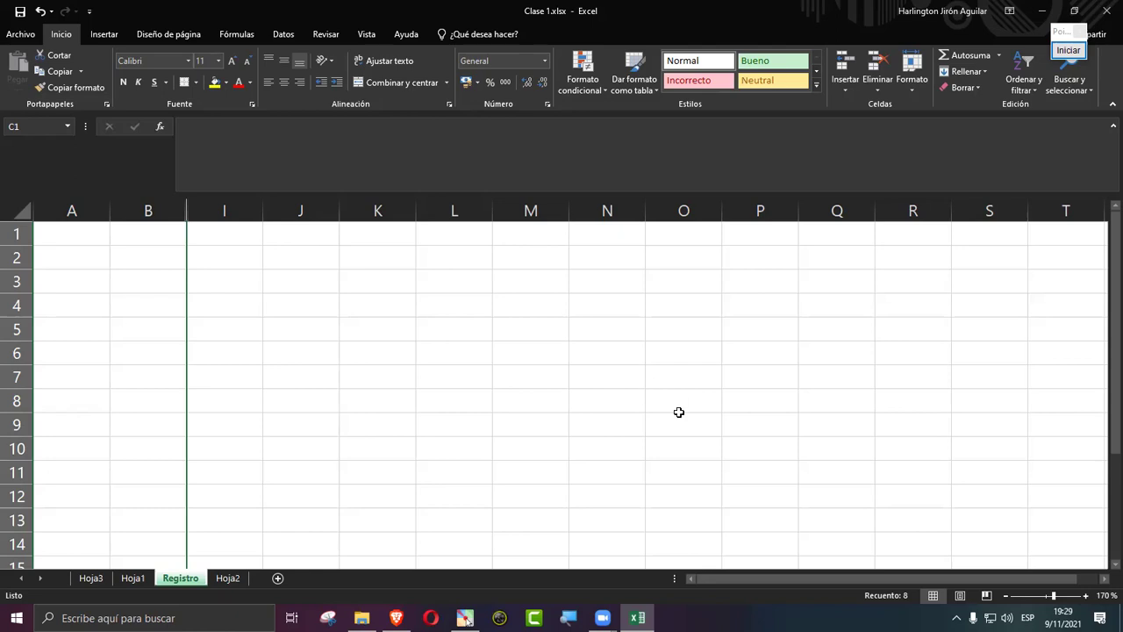
left_click(314, 304)
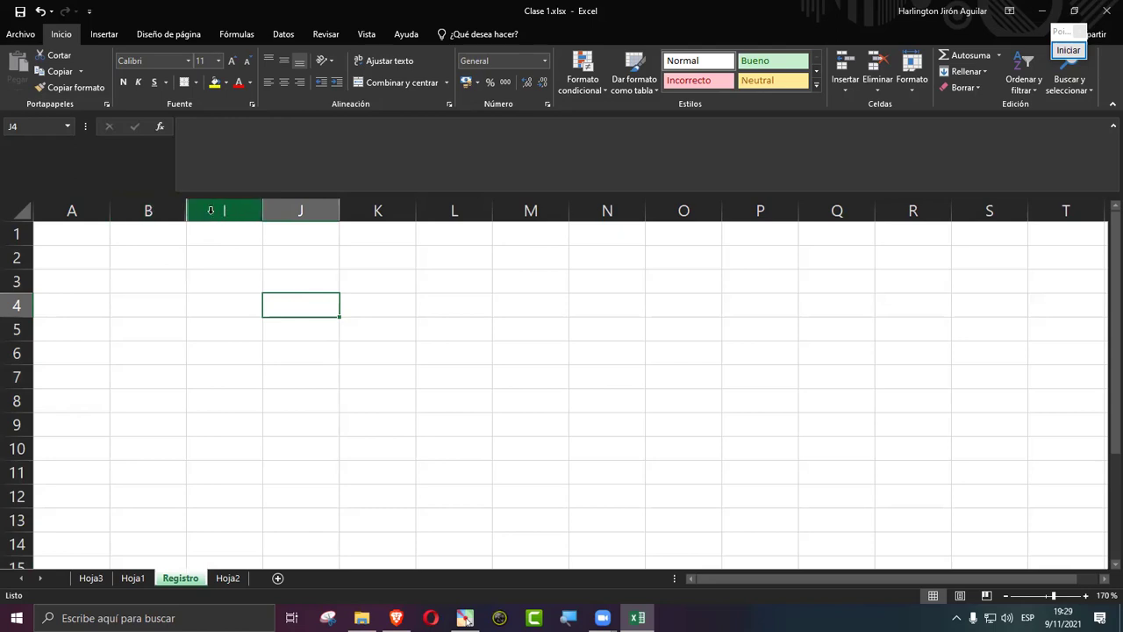
left_click(147, 210)
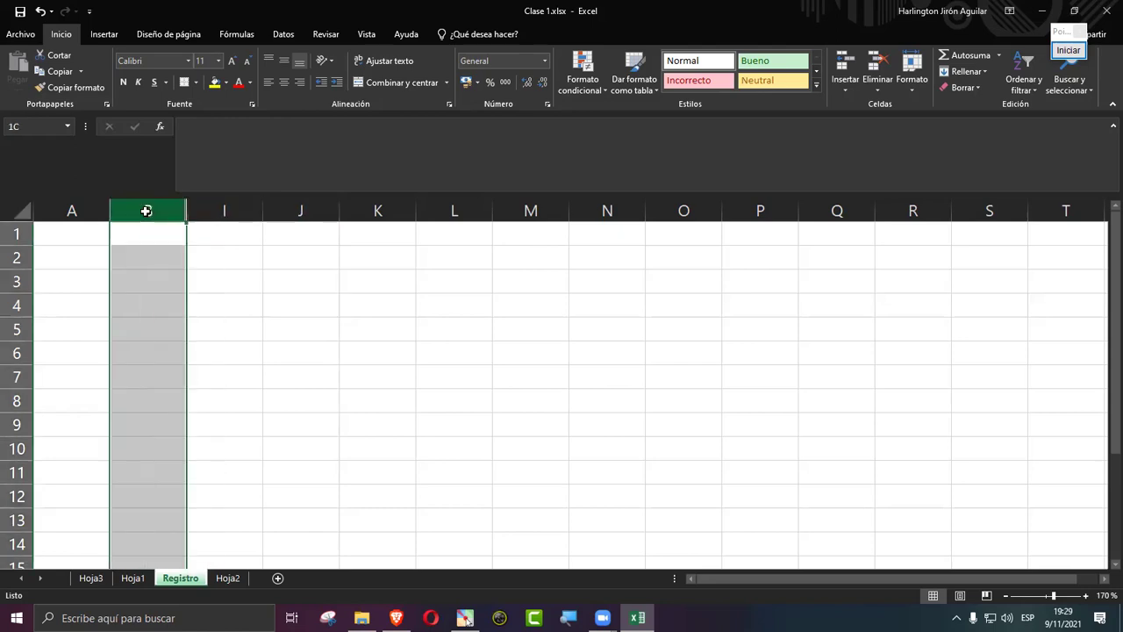
left_click_drag(147, 211, 254, 205)
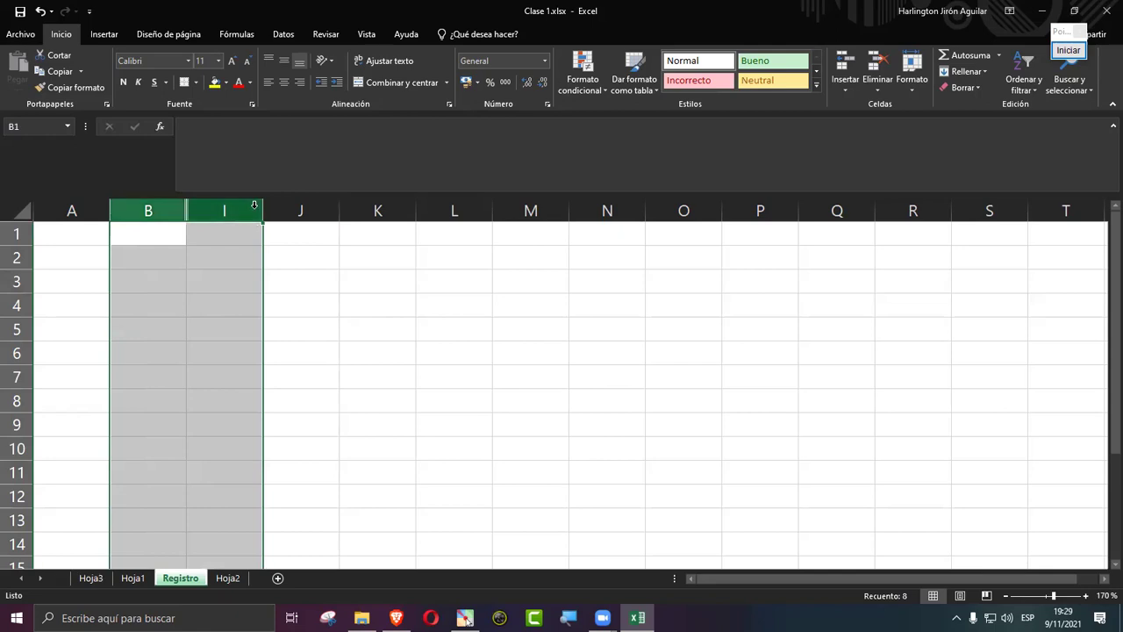
right_click(239, 208)
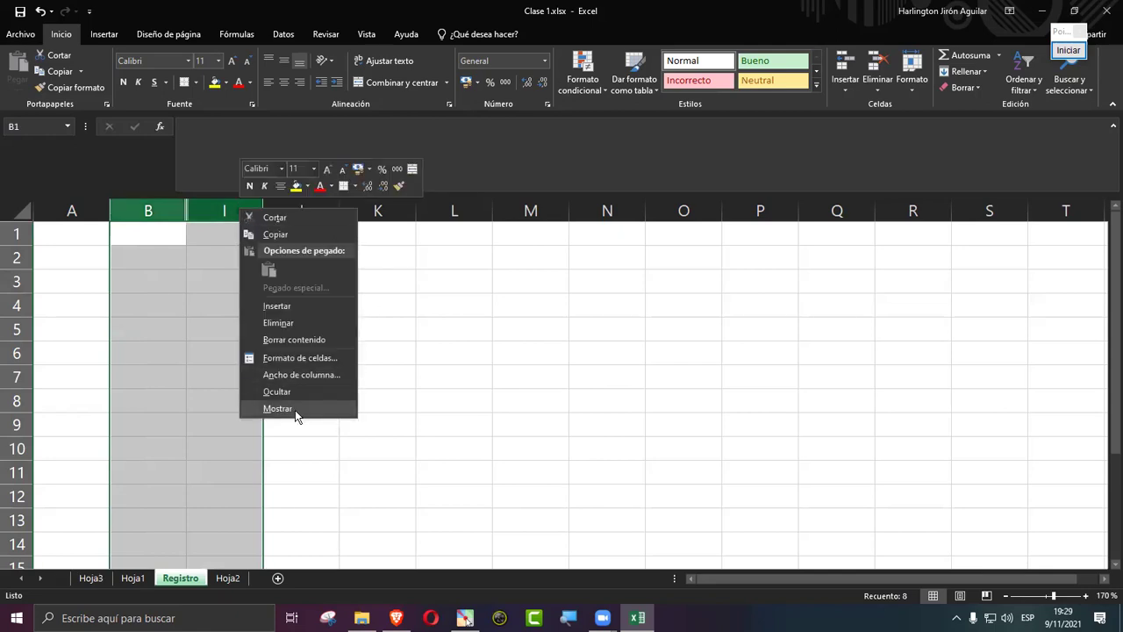
left_click(277, 409)
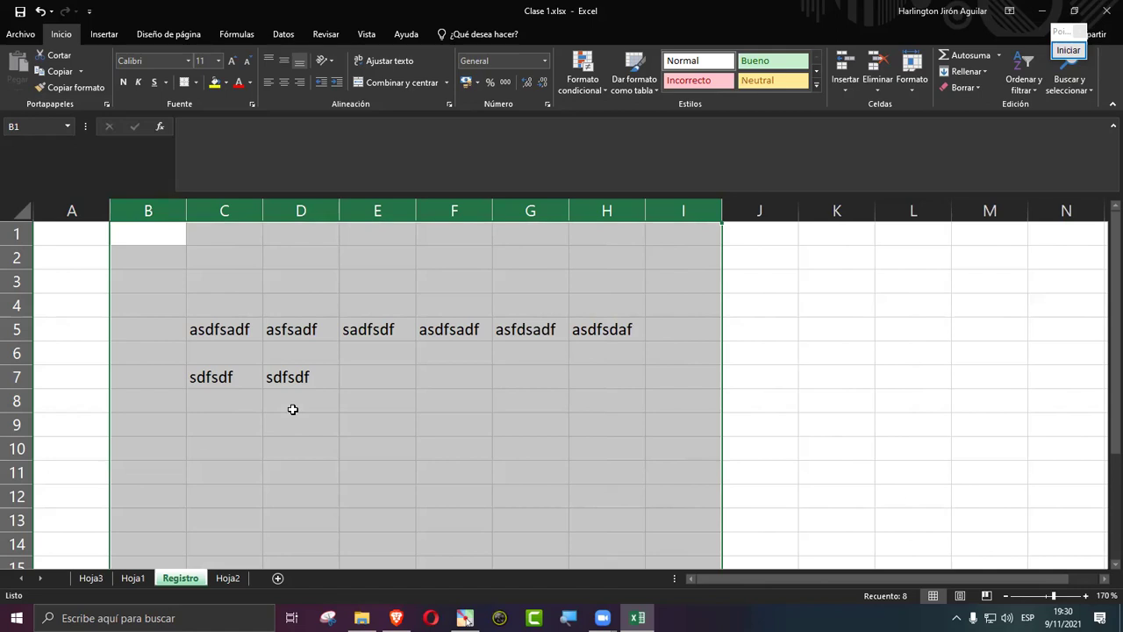
Step: Hide rows 5 through 7 on the Registro sheet
left_click_drag(16, 329, 15, 375)
right_click(14, 353)
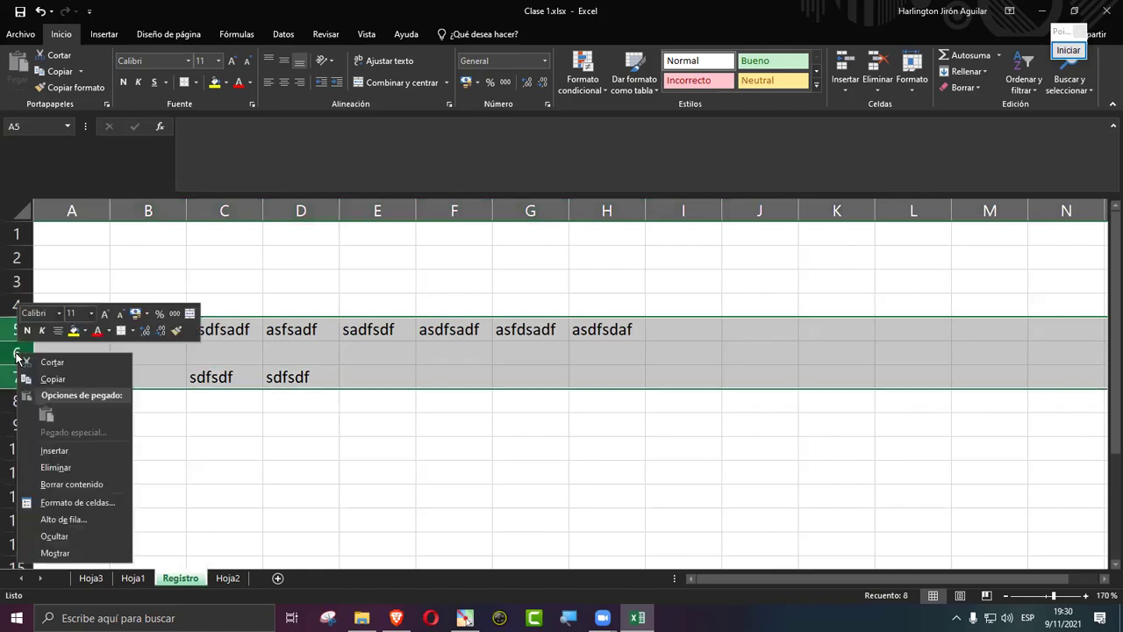
left_click(63, 539)
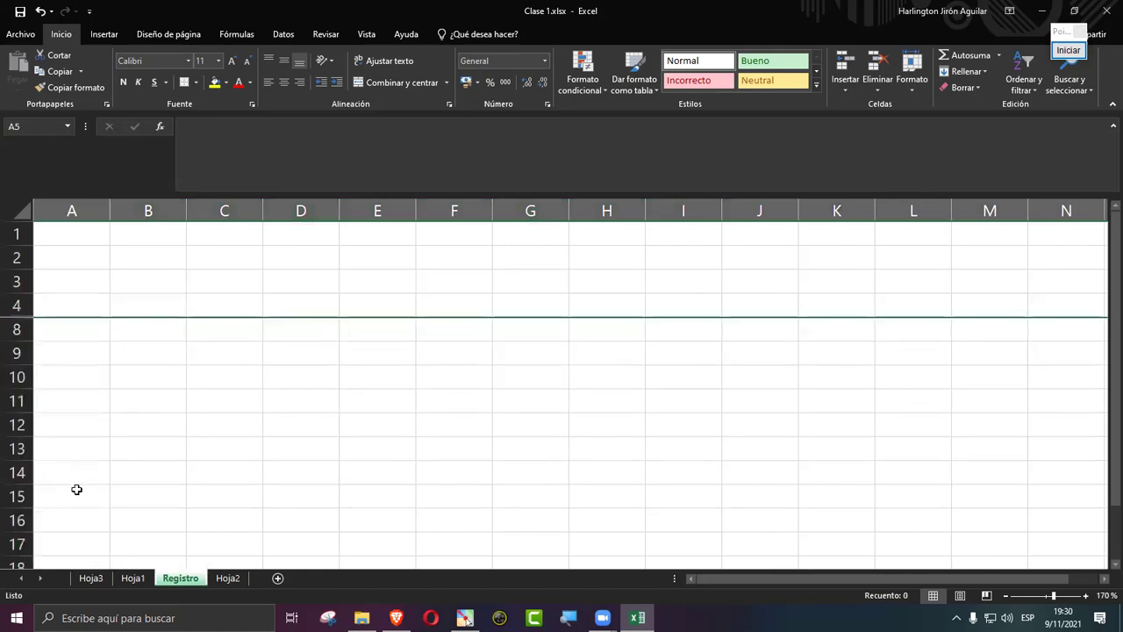
left_click(75, 488)
Step: Select rows 4 to 8 and unhide the hidden rows 5 to 7 with Mostrar
left_click_drag(15, 305, 15, 329)
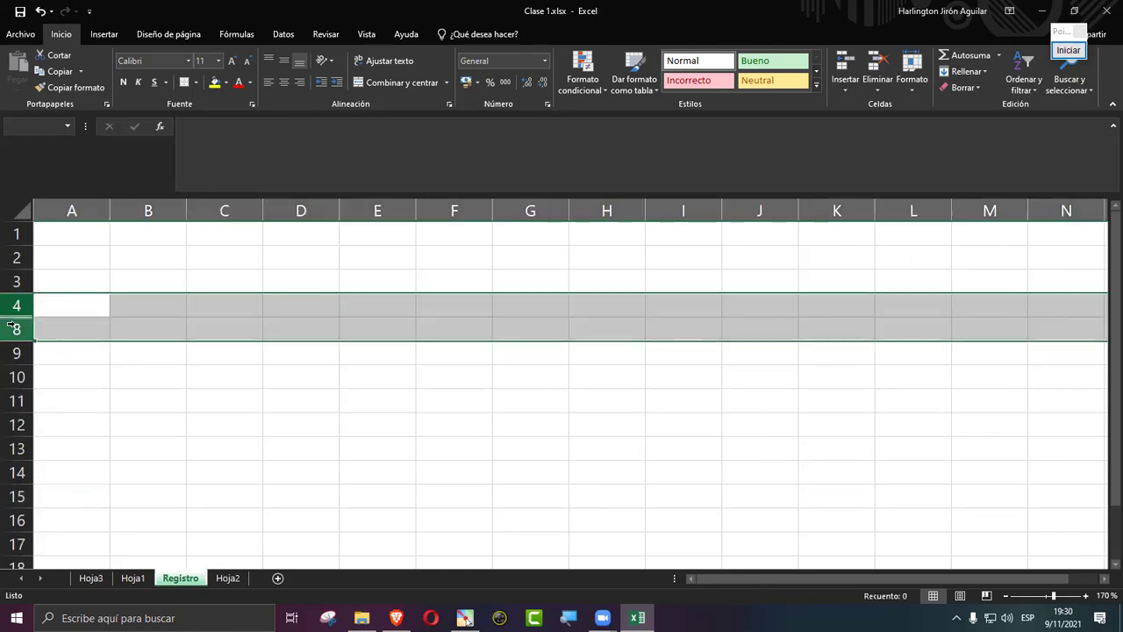
right_click(16, 307)
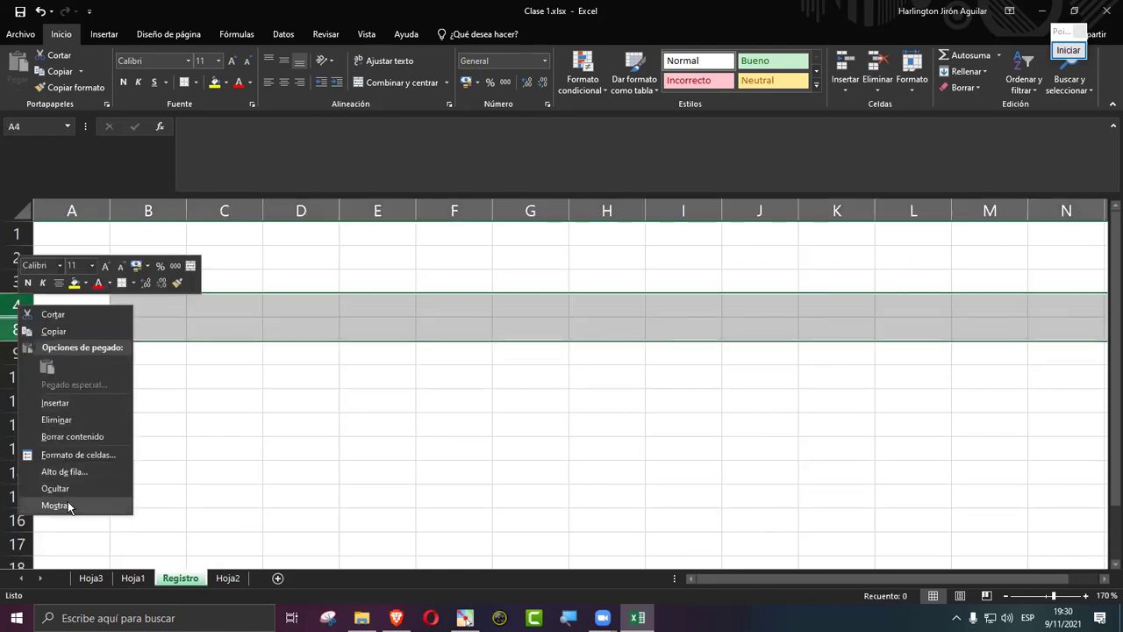
left_click(65, 504)
left_click(172, 467)
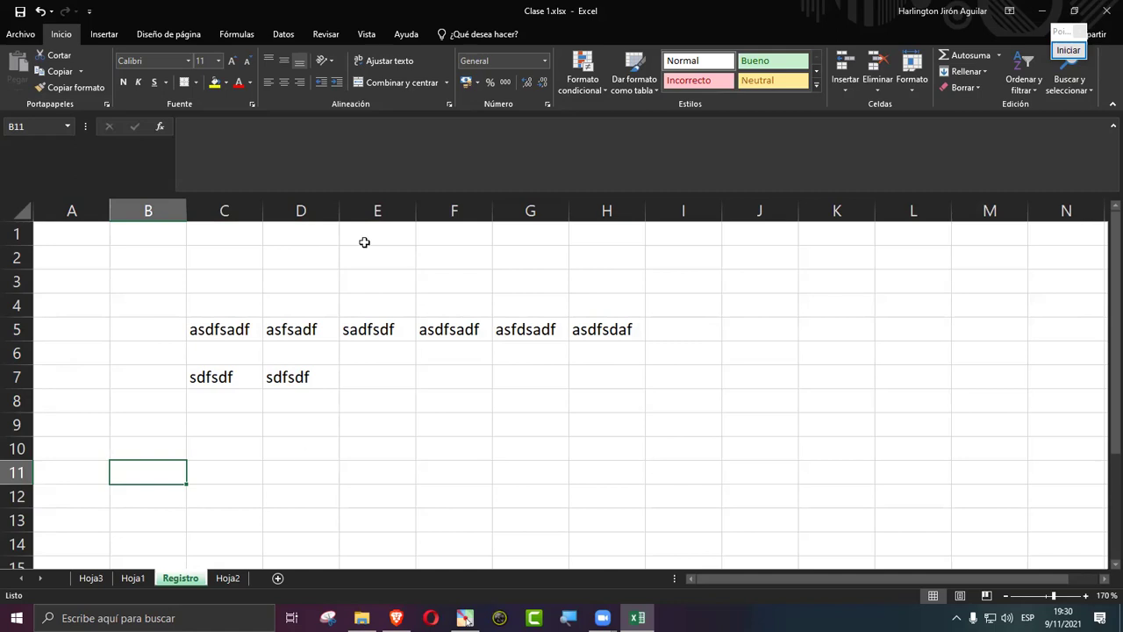
Step: Select C4:H8 and delete all its sample text
right_click(314, 213)
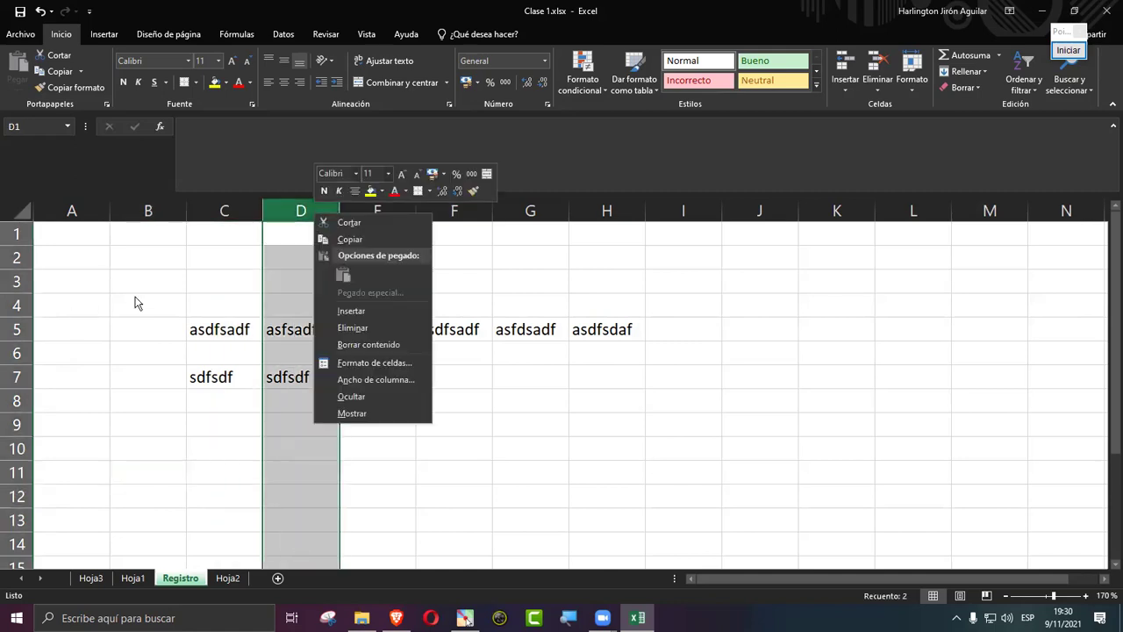
left_click(228, 254)
left_click(235, 252)
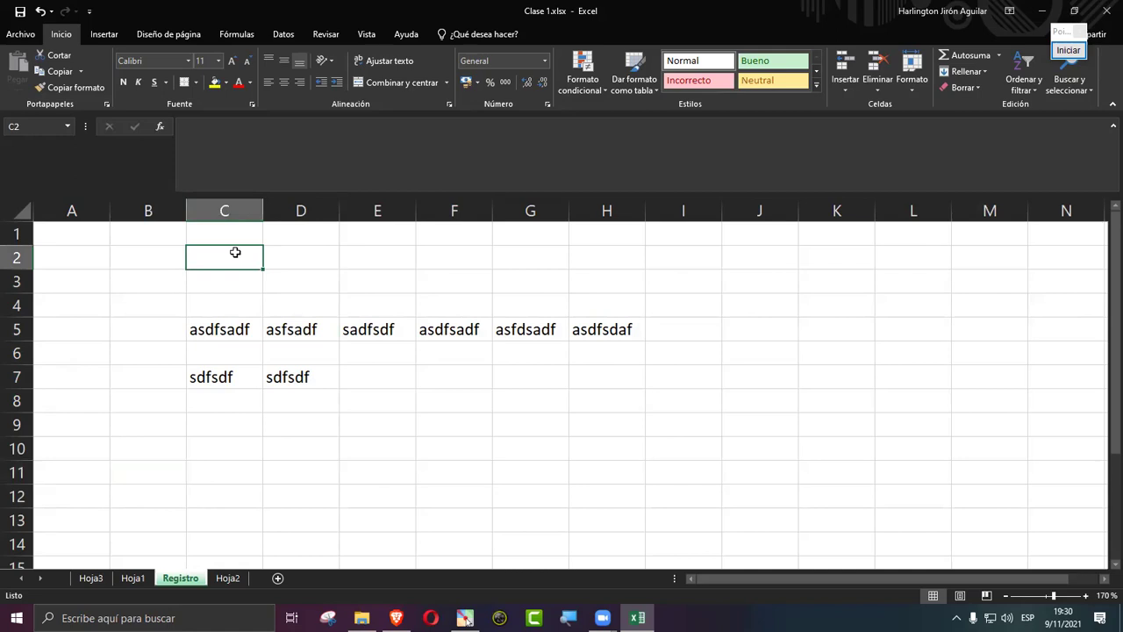
left_click_drag(193, 307, 646, 402)
key("Delete")
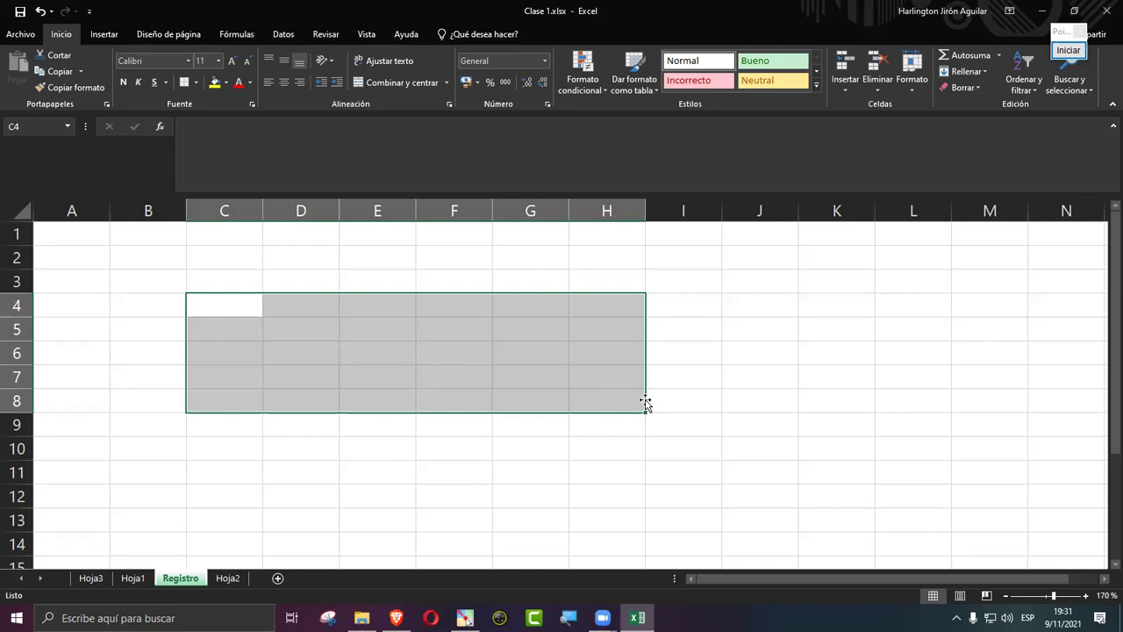
Step: Type the header 'Nombres' in B1 and 'Harlington' in B2
left_click(140, 227)
type("Nombres")
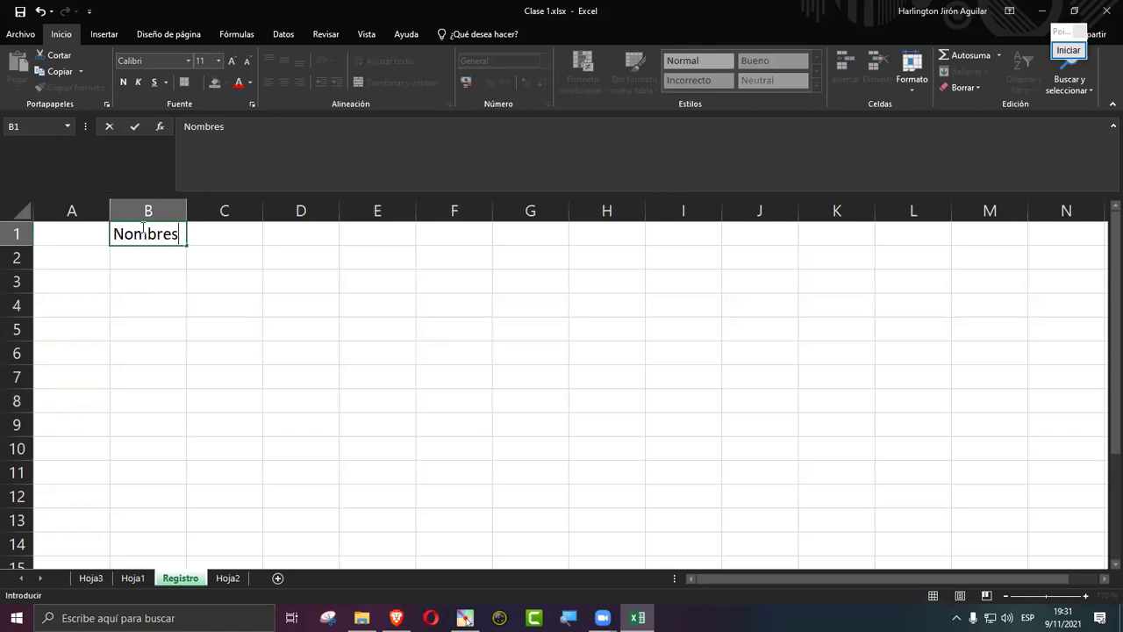
key("Return")
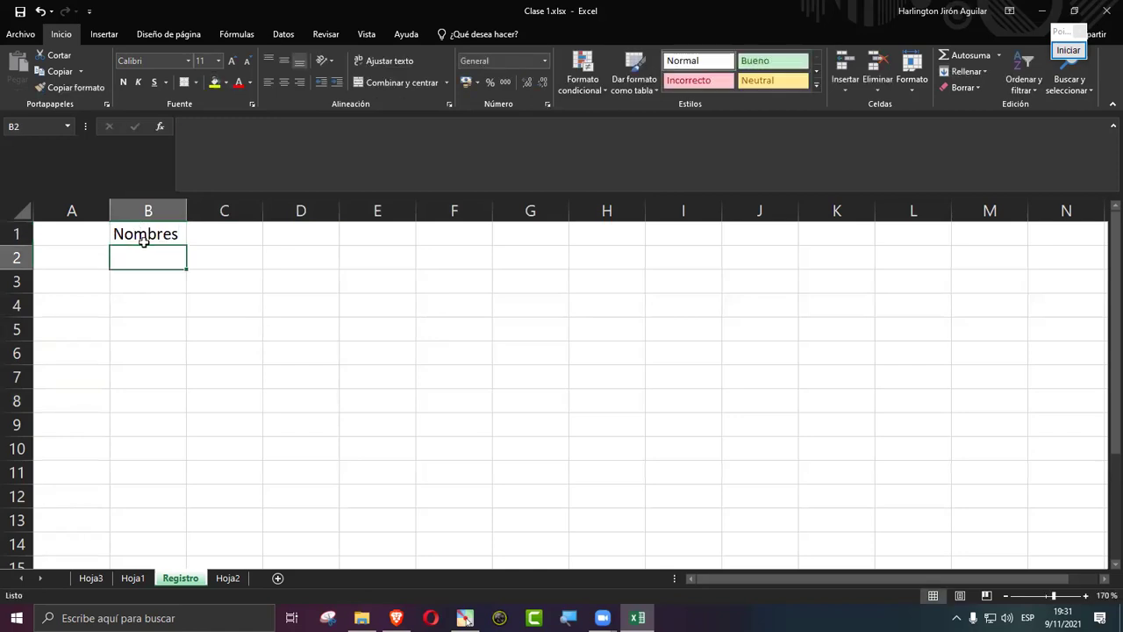
type("Harlington")
key("Return")
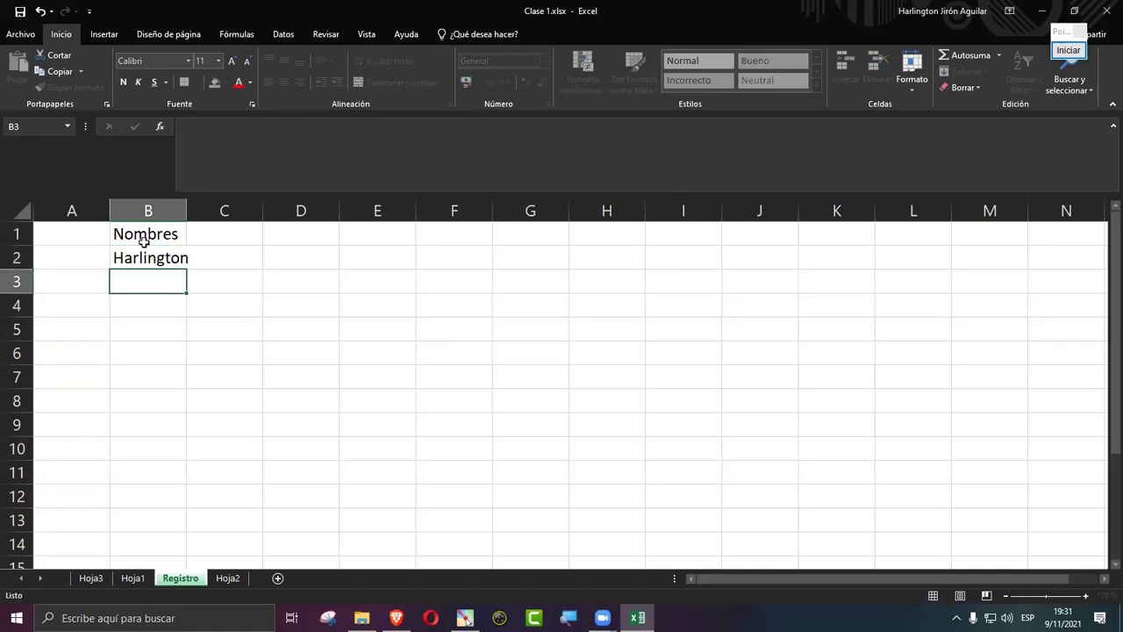
Step: Copy Harlington from B2 and paste it into B3 through B14
left_click(153, 253)
key("ctrl+c")
left_click_drag(153, 276, 149, 564)
key("ctrl+v")
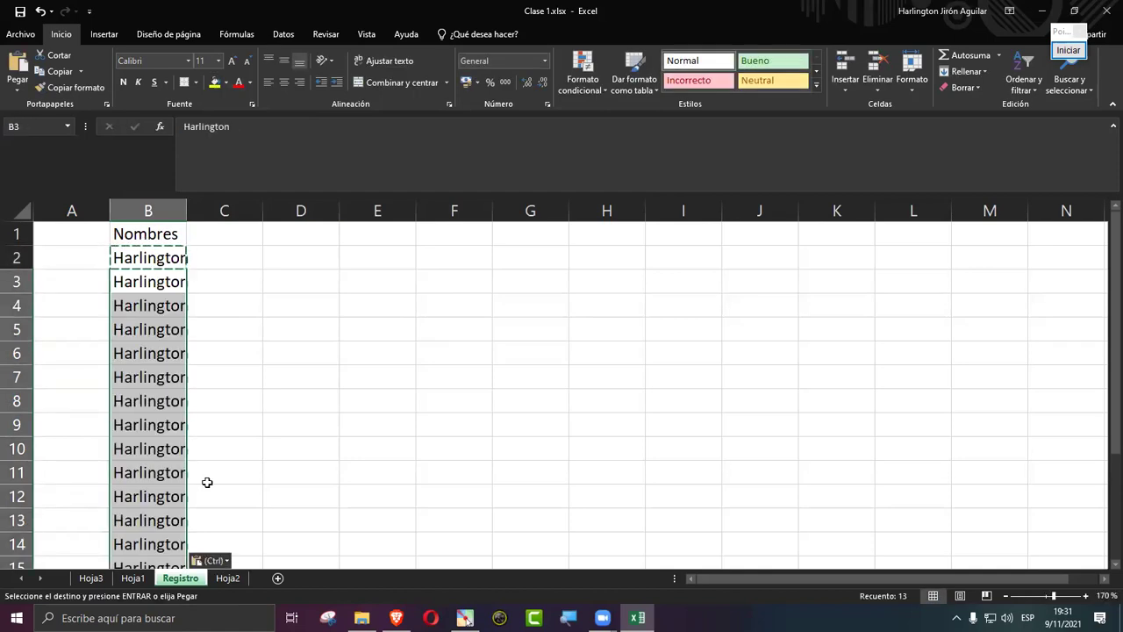
left_click(272, 464)
left_click(81, 248)
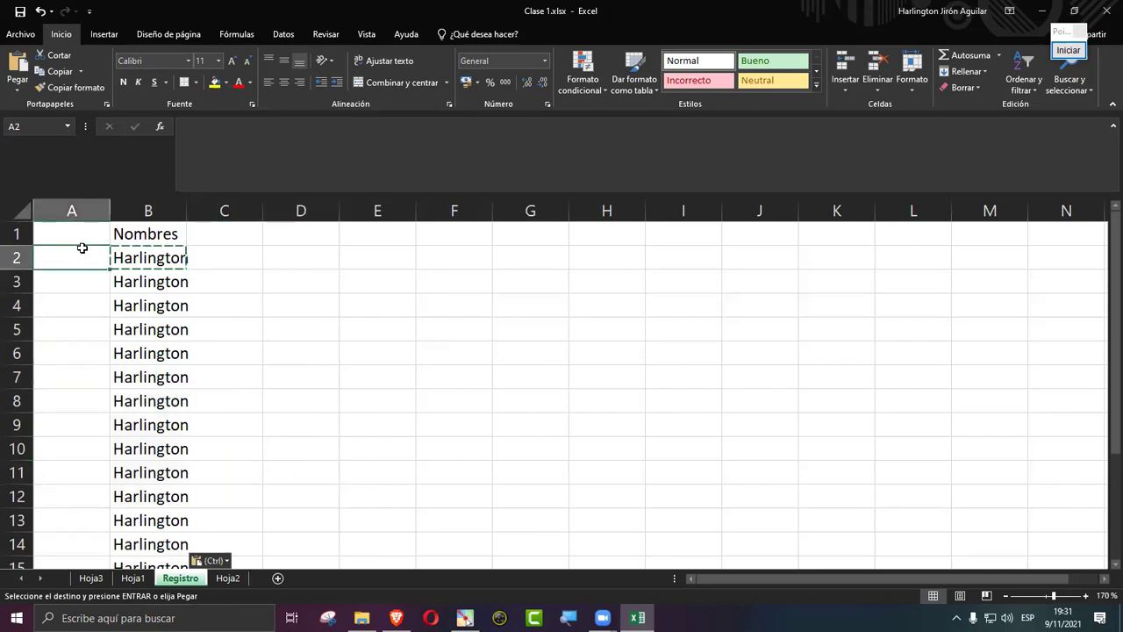
Step: Enter 1 in A2 and 2 in A3
double_click(85, 249)
type("1")
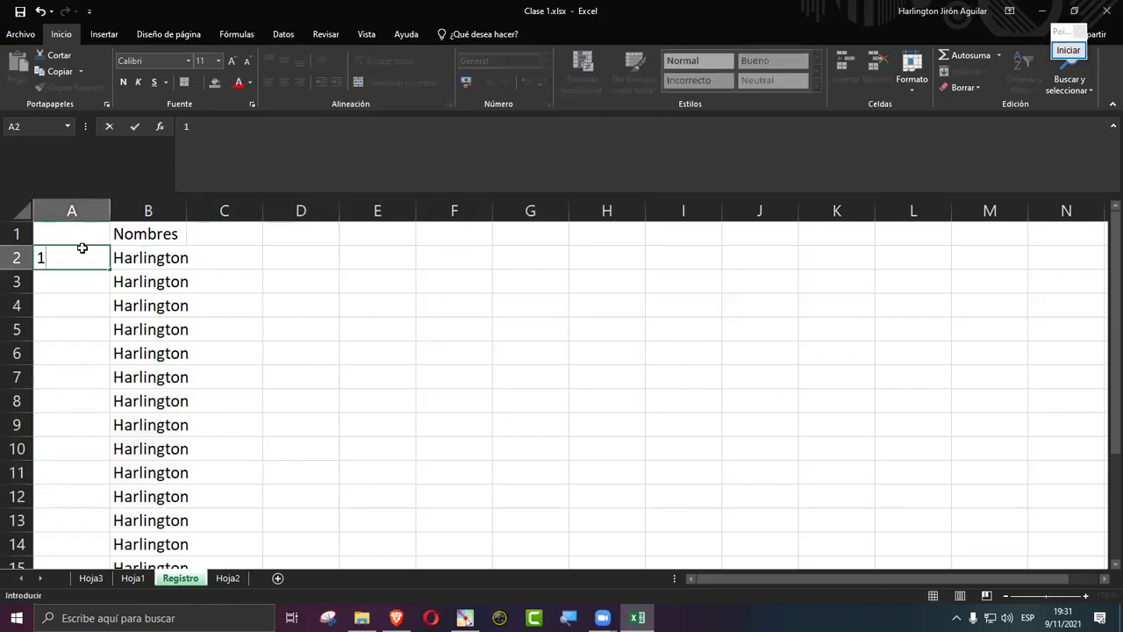
key("Return")
type("2")
key("Return")
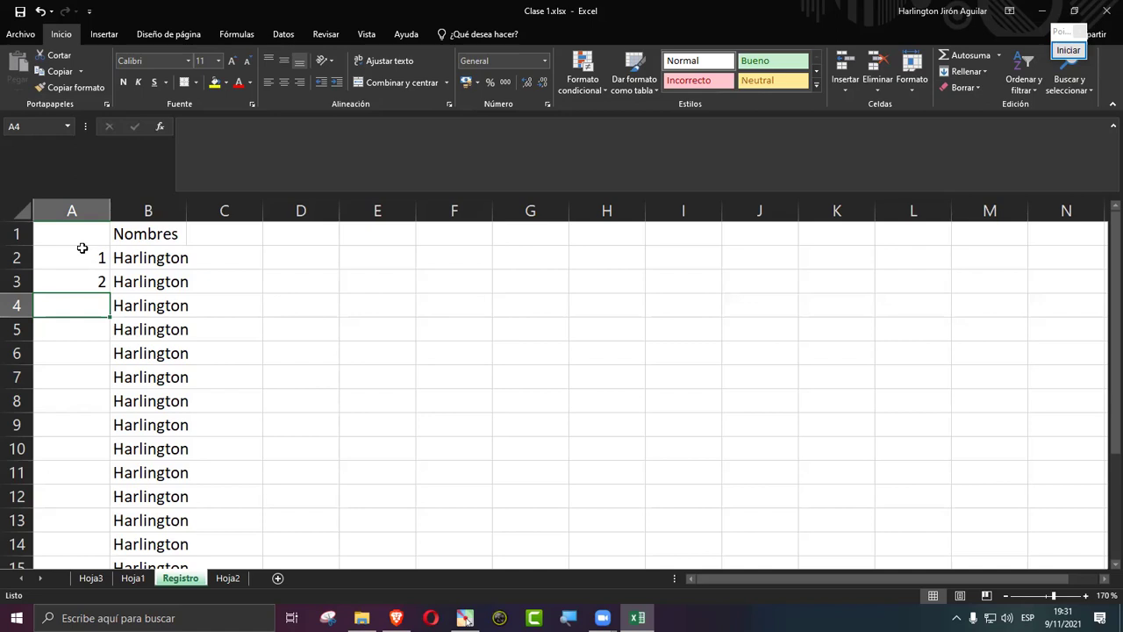
Step: Select A2:A3 and zoom in four steps on the sheet
left_click_drag(100, 252, 91, 293)
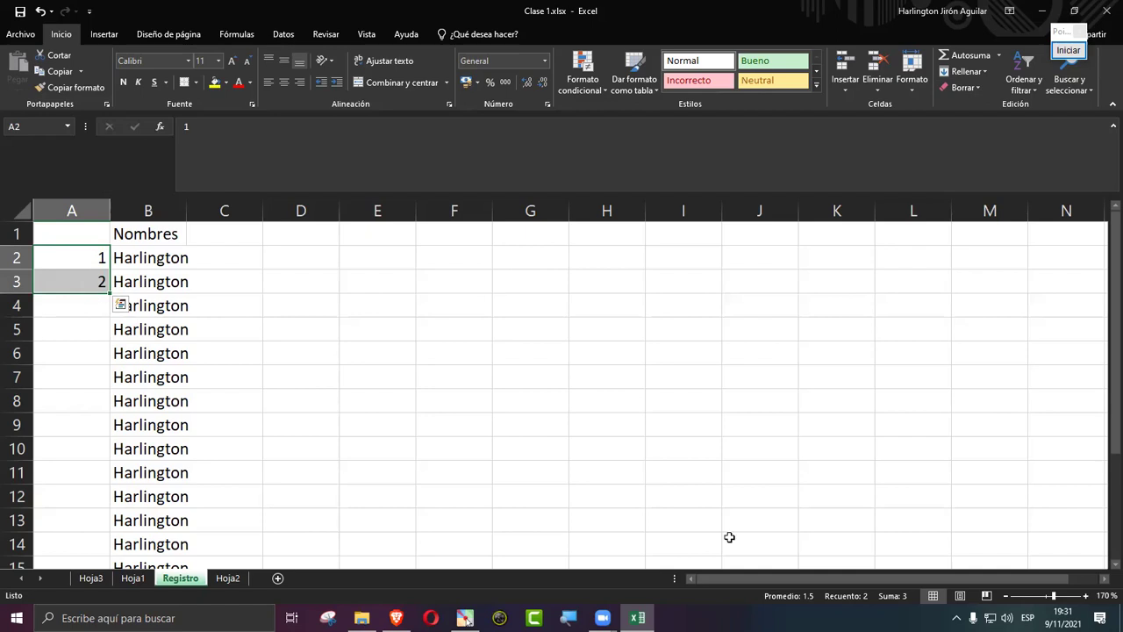
left_click(1086, 594)
left_click(1087, 595)
left_click(1086, 594)
left_click(1086, 595)
left_click(1086, 595)
left_click(1086, 594)
scroll(609, 465, "up", 1)
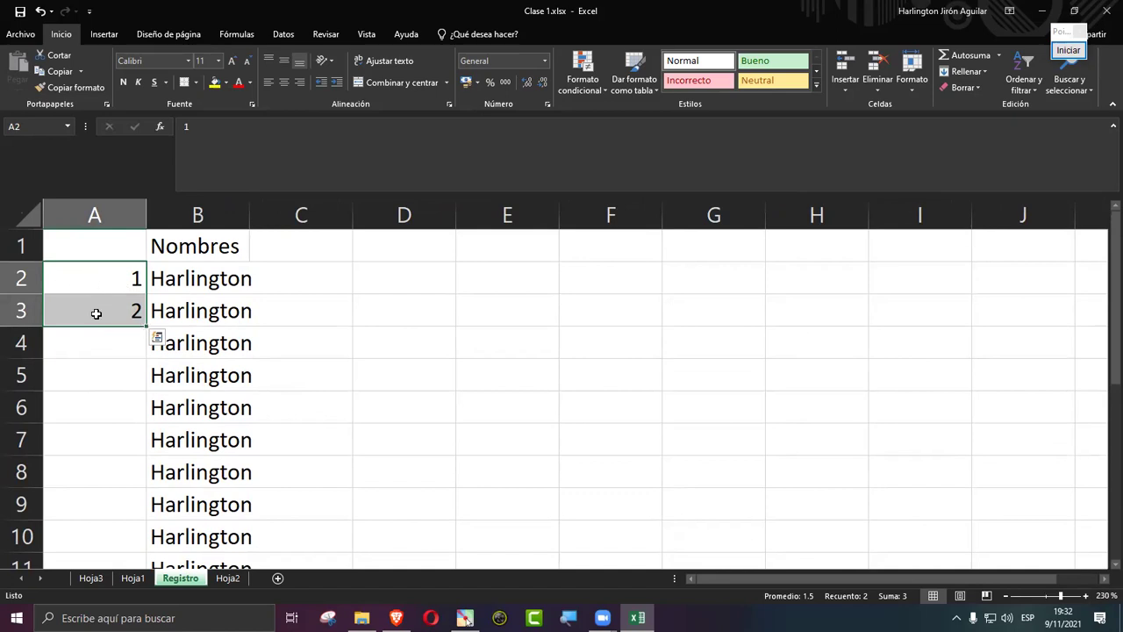
left_click(1085, 596)
left_click(1086, 596)
left_click(1085, 596)
left_click(1085, 596)
scroll(509, 356, "up", 1)
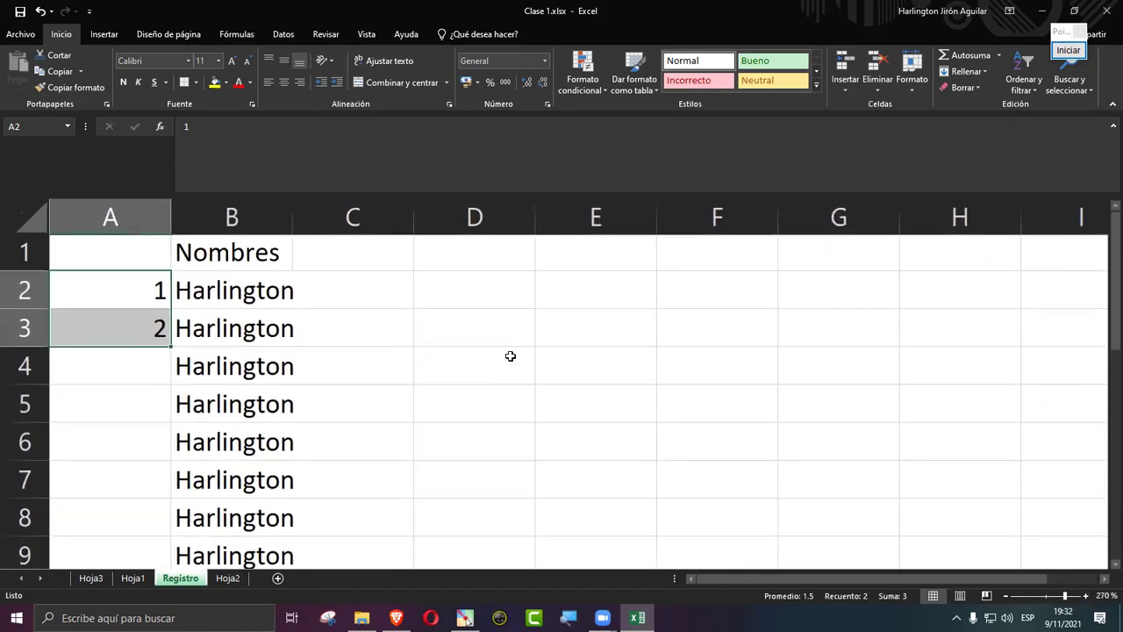
left_click_drag(115, 290, 114, 322)
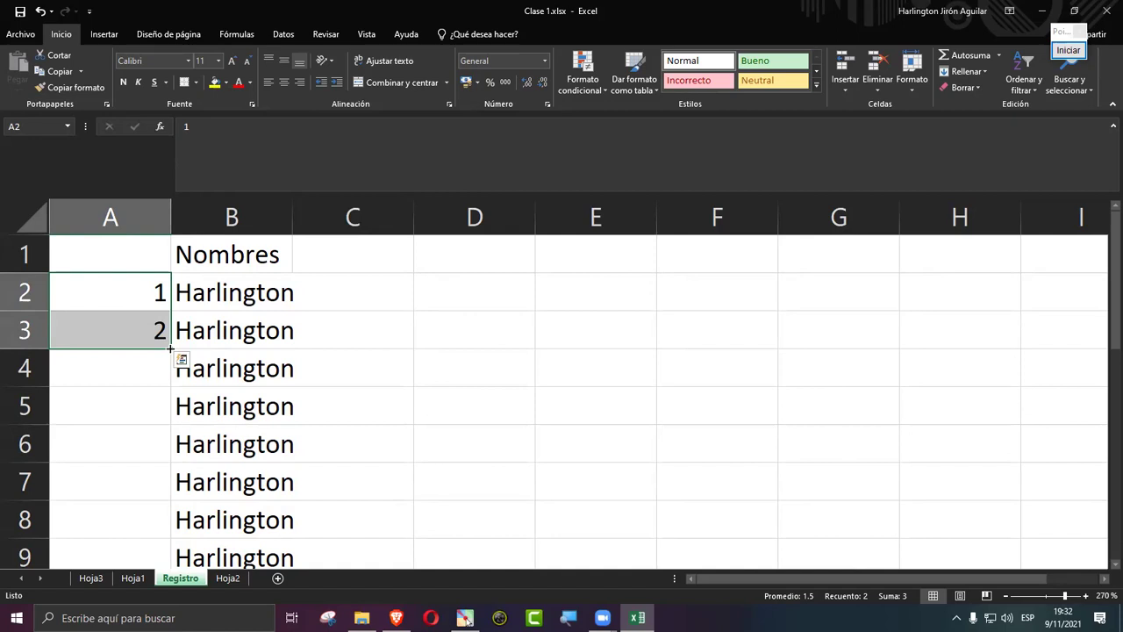
left_click_drag(171, 349, 171, 526)
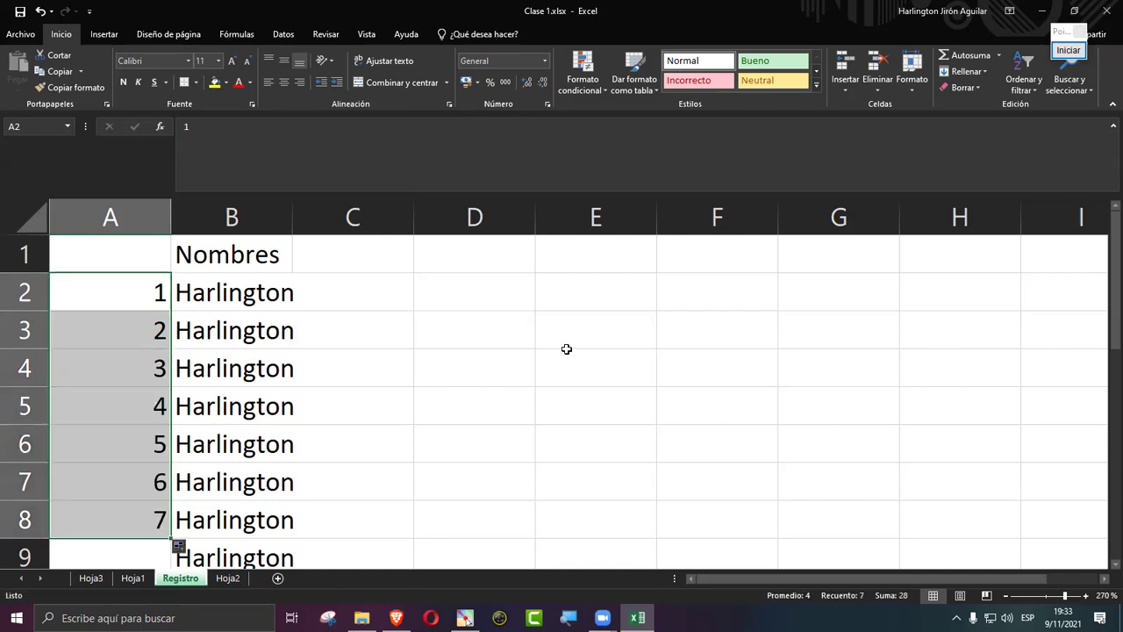
key("ctrl+z")
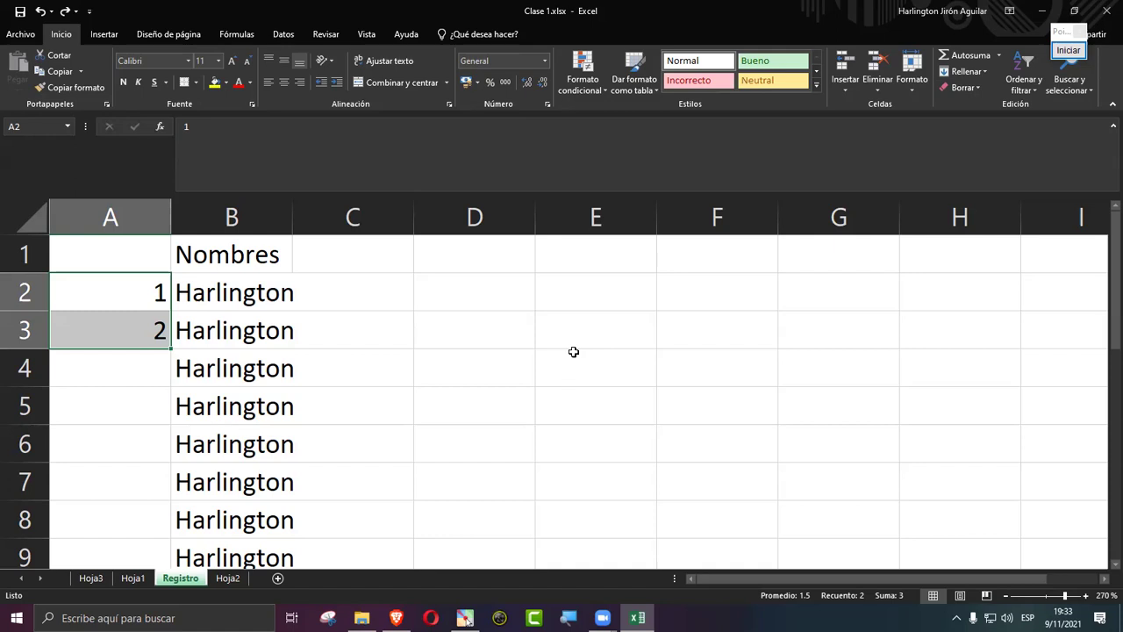
Step: Enter Enero and Febrero in D2:D3 and auto-fill the months down to Julio in D8
left_click(448, 296)
double_click(448, 297)
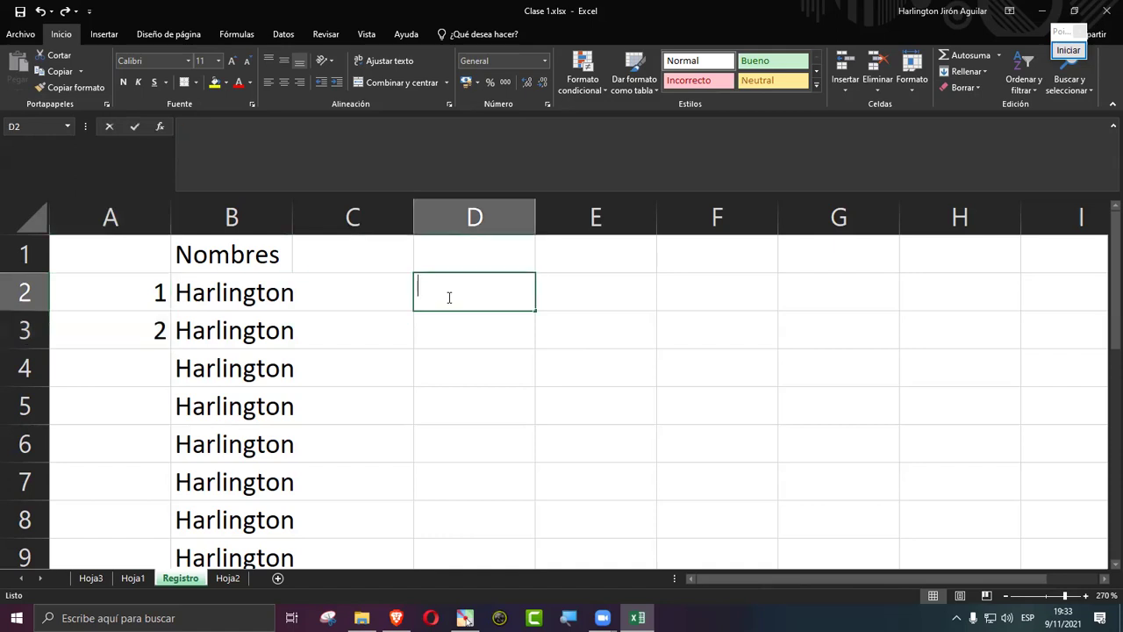
type("Enero")
key("Return")
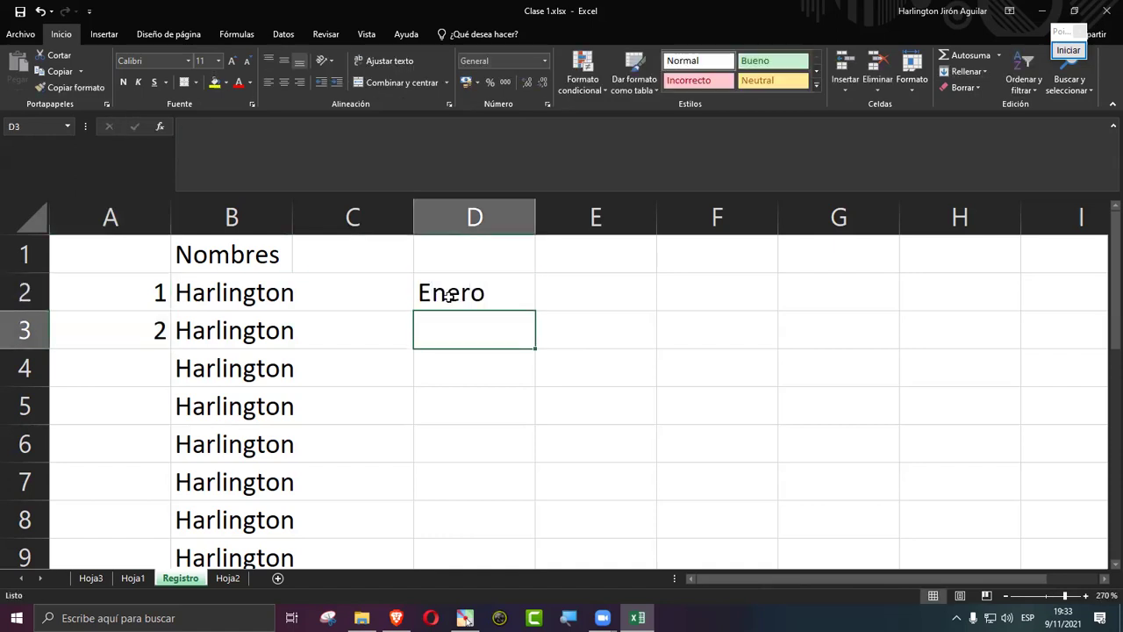
type("Febrero")
key("Return")
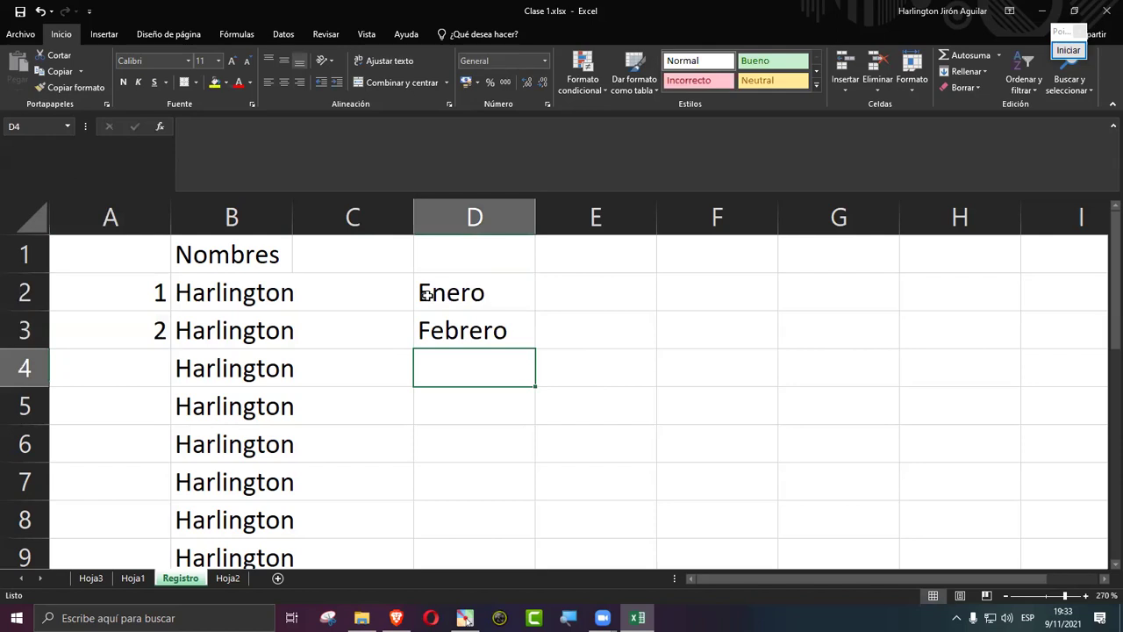
left_click_drag(449, 296, 447, 324)
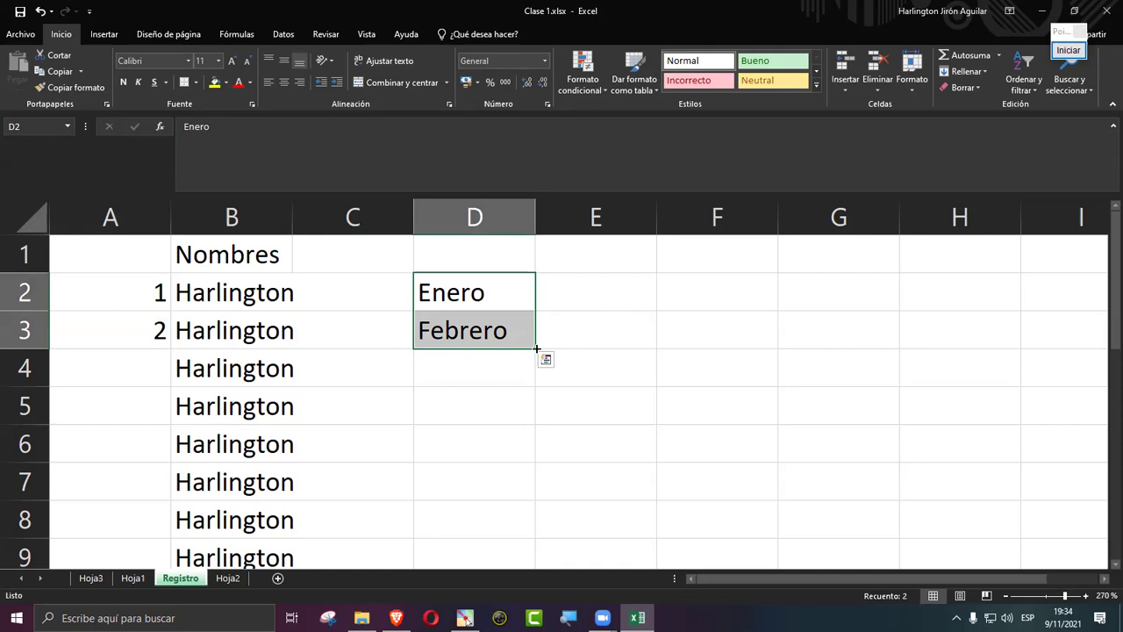
left_click_drag(537, 348, 528, 525)
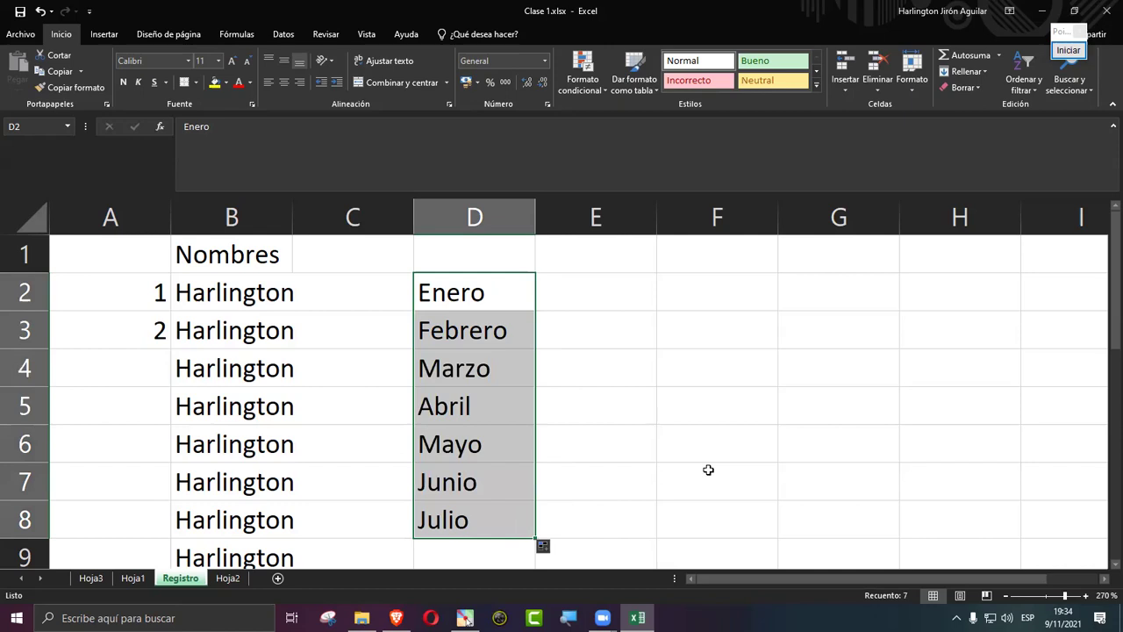
Step: Enter Lunes and Martes in E2:F2 and auto-fill the weekdays right to Jueves in H2
left_click(574, 296)
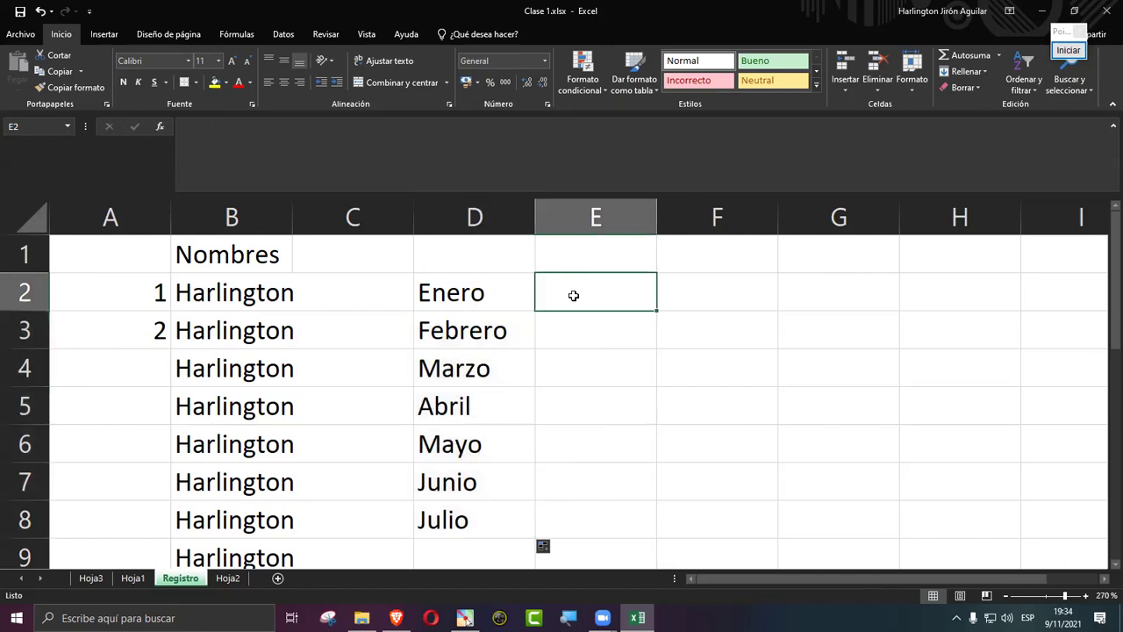
type("Lunes")
key("Tab")
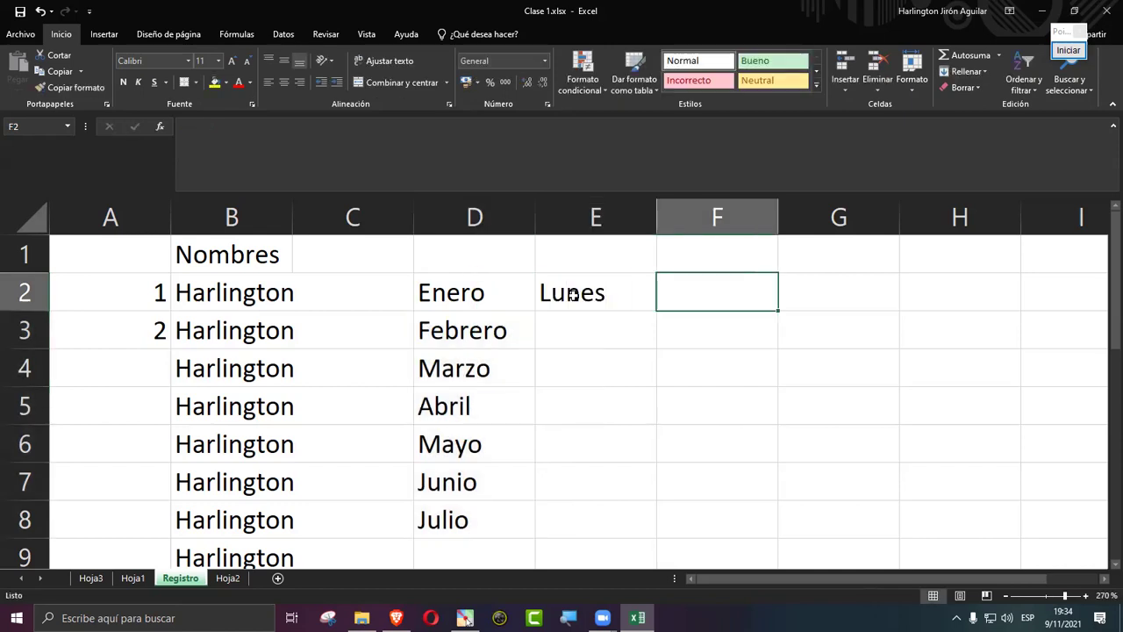
type("Martes")
key("Tab")
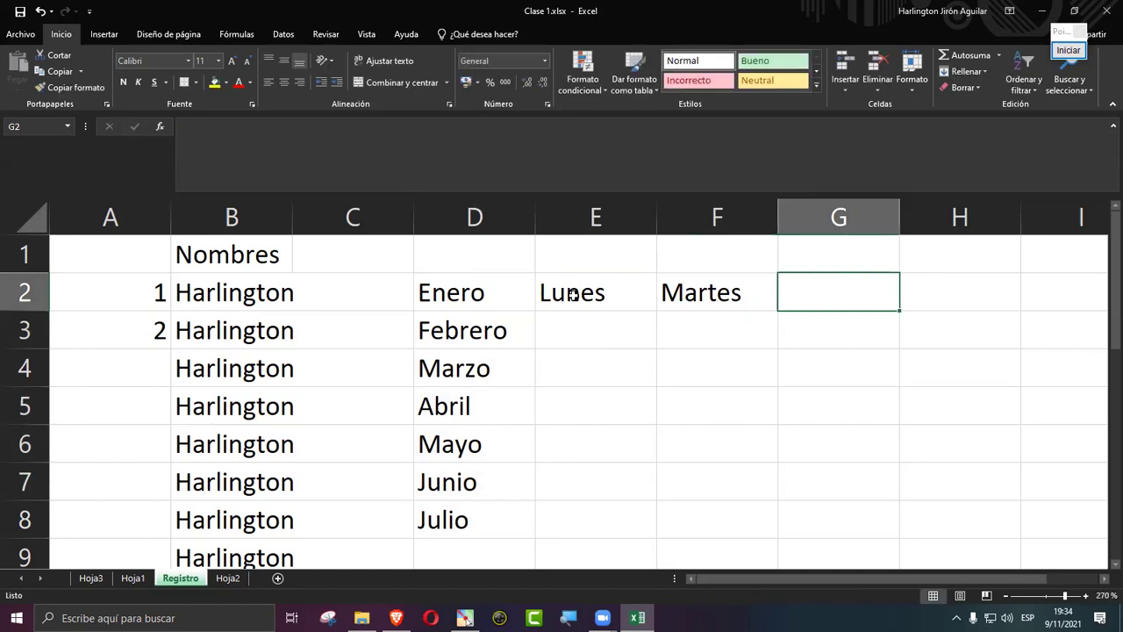
left_click_drag(572, 296, 714, 295)
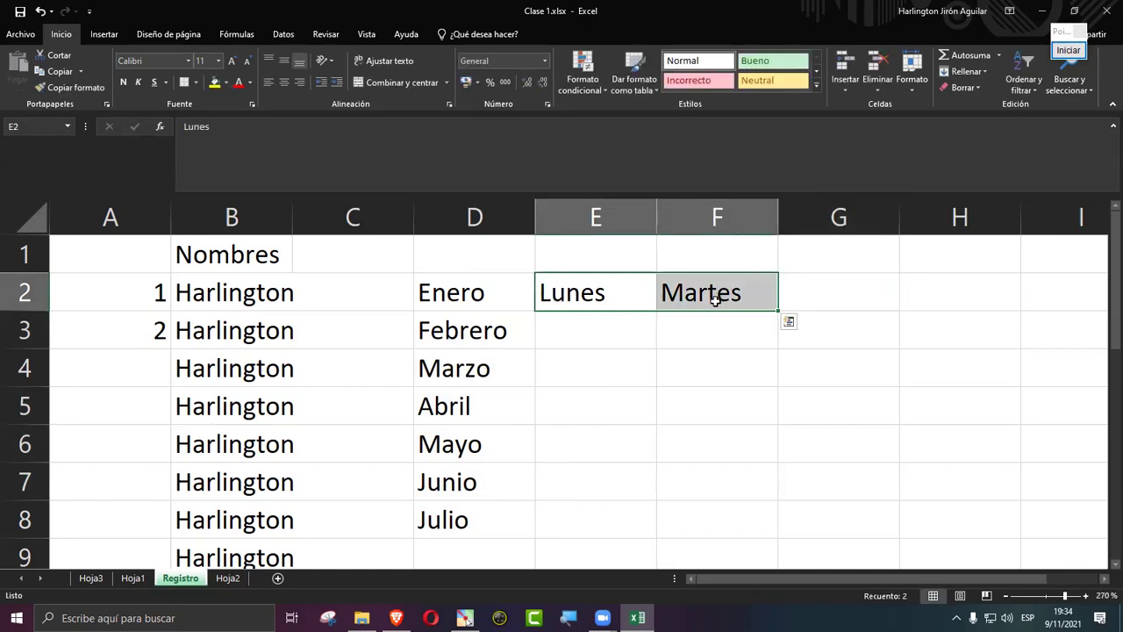
left_click_drag(778, 311, 972, 313)
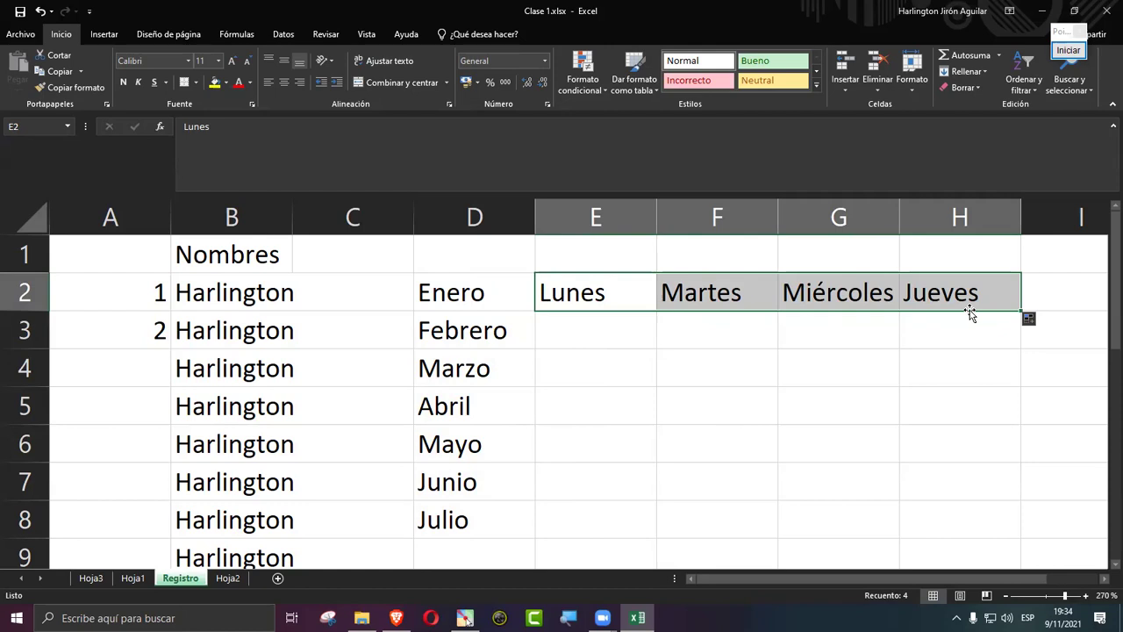
left_click(566, 328)
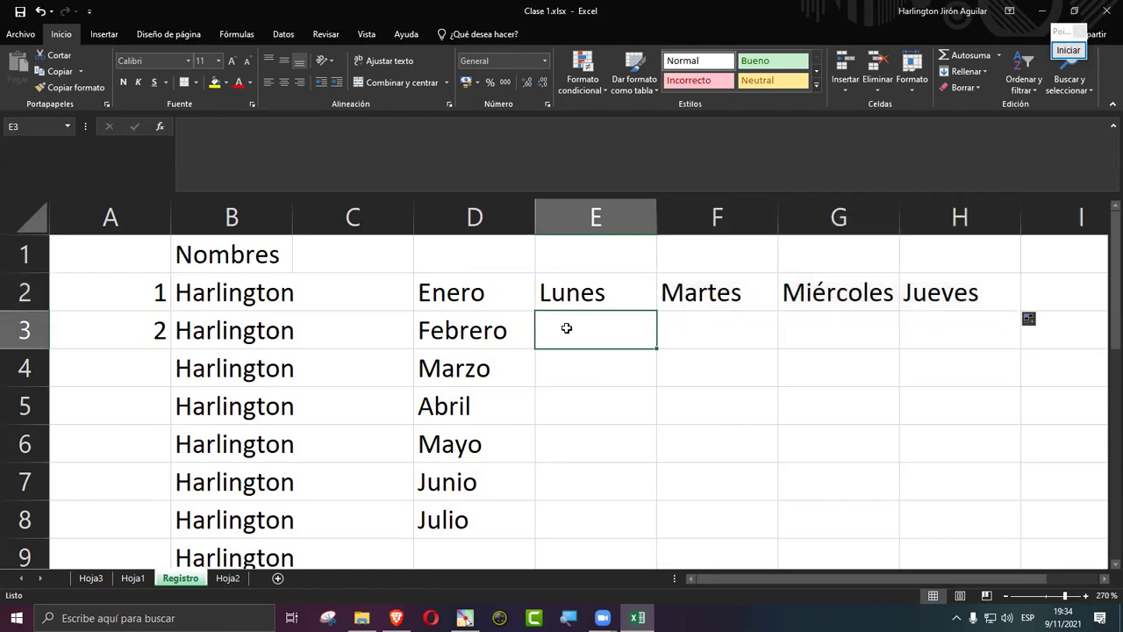
Step: Enter 1 and 2 in E3:E4, then undo the overly long number fill below them
type("001")
key("Return")
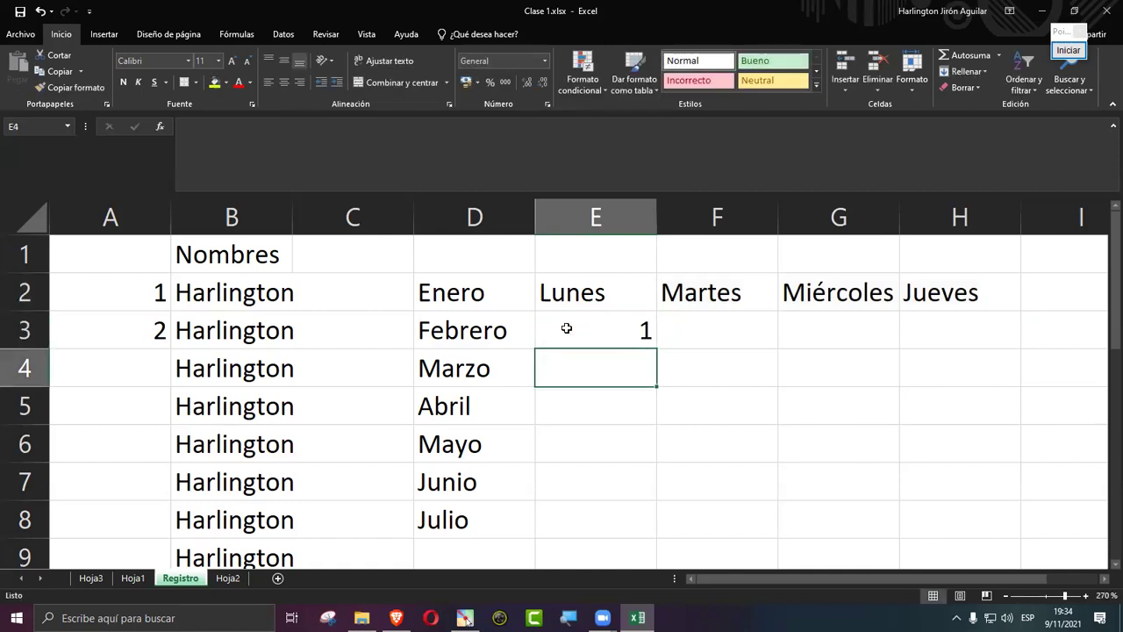
type("2")
key("Return")
left_click_drag(567, 328, 602, 501)
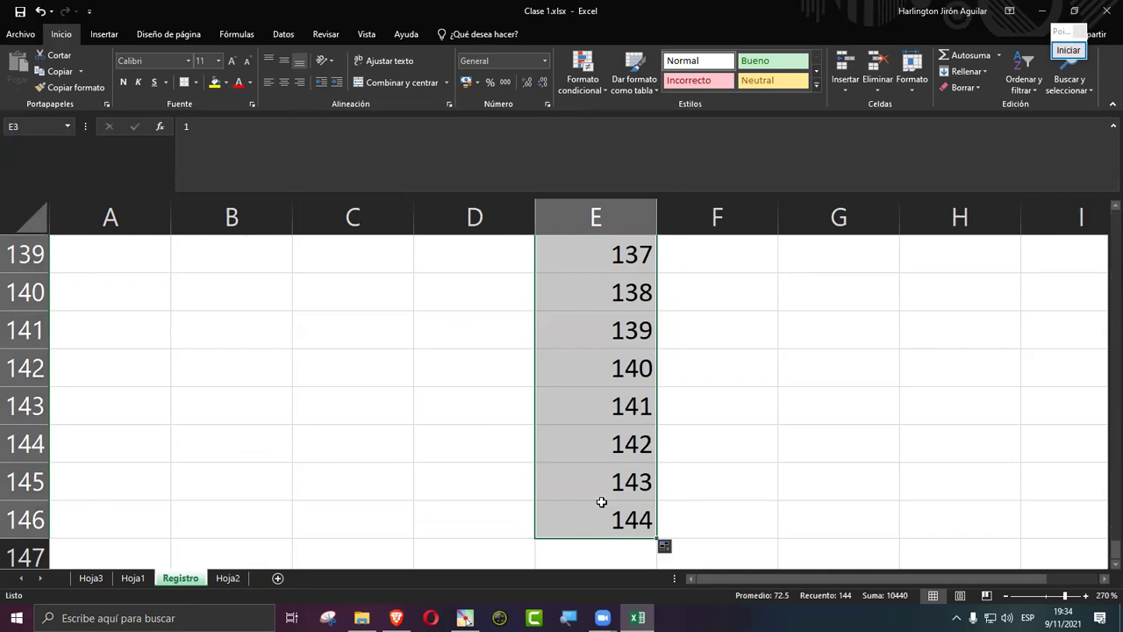
key("ctrl+z")
left_click(588, 490)
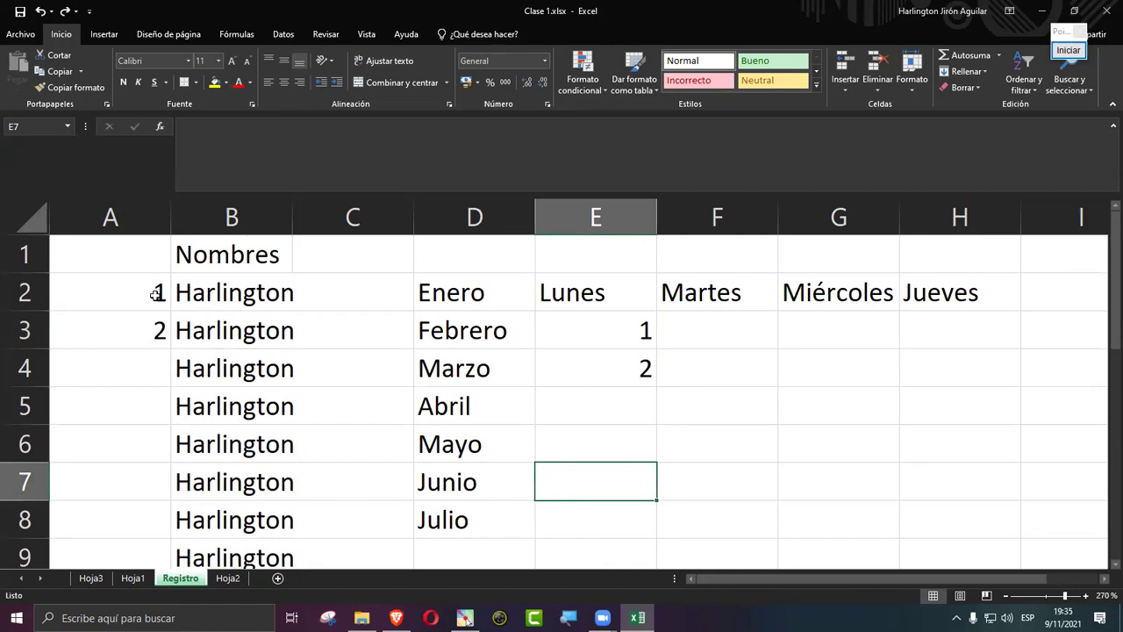
Step: Clear the sample data in B2:G8 and number A2:A8 from 1 to 7
left_click_drag(220, 290, 860, 537)
key("Delete")
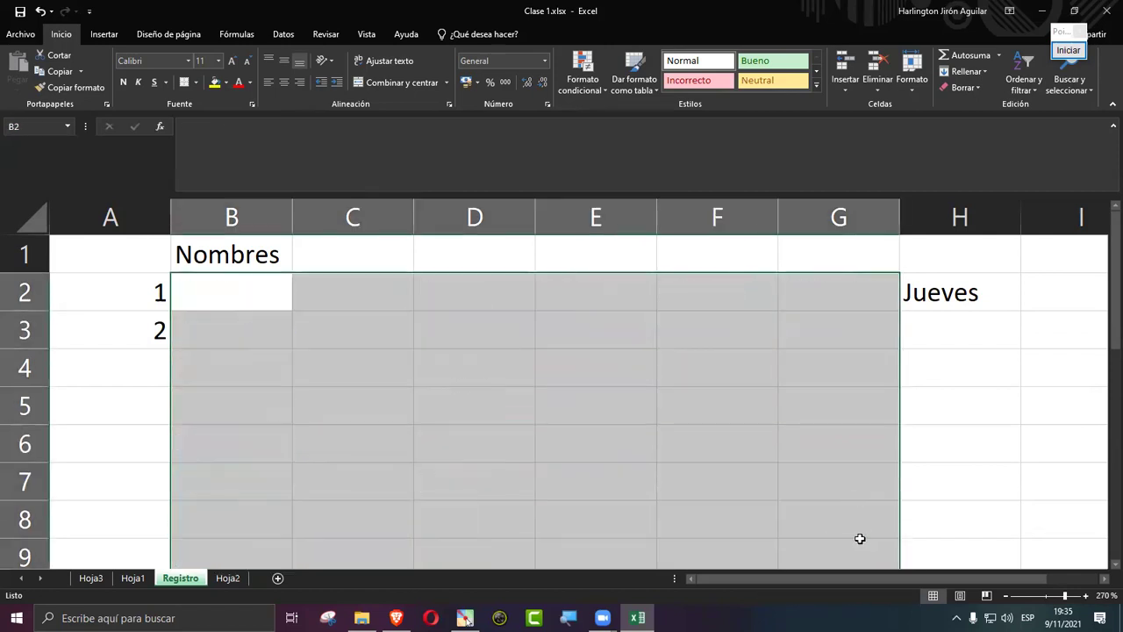
left_click(113, 293)
left_click(128, 368)
left_click_drag(135, 278, 143, 328)
left_click_drag(171, 393, 166, 535)
Step: Enter 10 and 11 in B2:B3 and fill the series down to 16 in B8
left_click(224, 295)
type("10")
key("Return")
type("11")
key("Return")
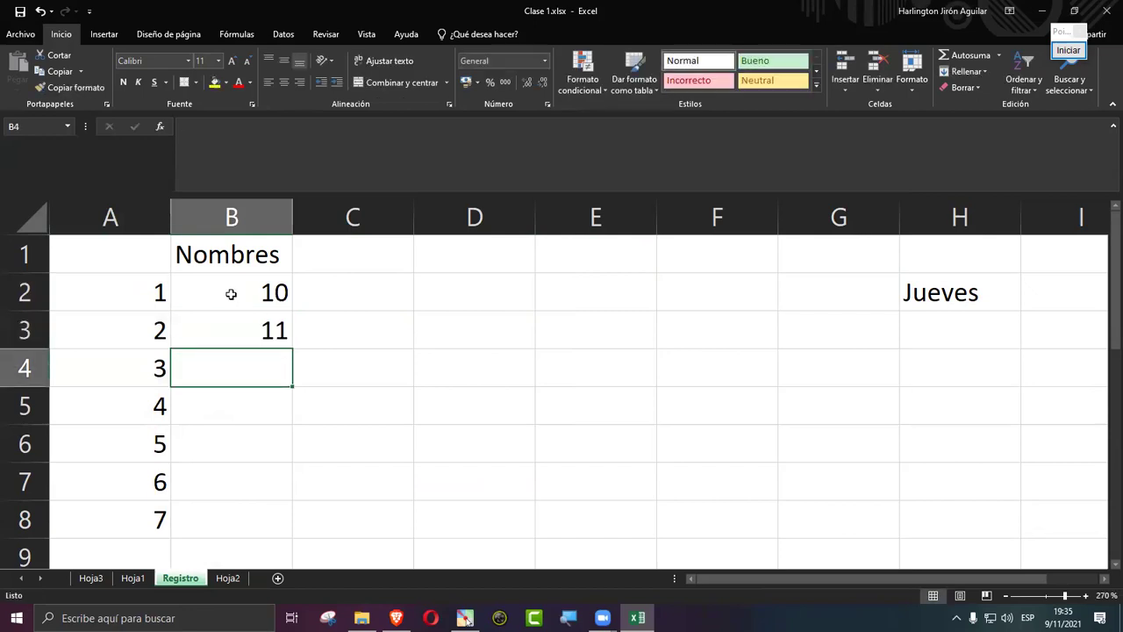
left_click_drag(231, 296, 243, 321)
left_click_drag(292, 351, 271, 526)
Step: Enter =SUMA(A2:B2) in C2, giving 11
left_click(355, 298)
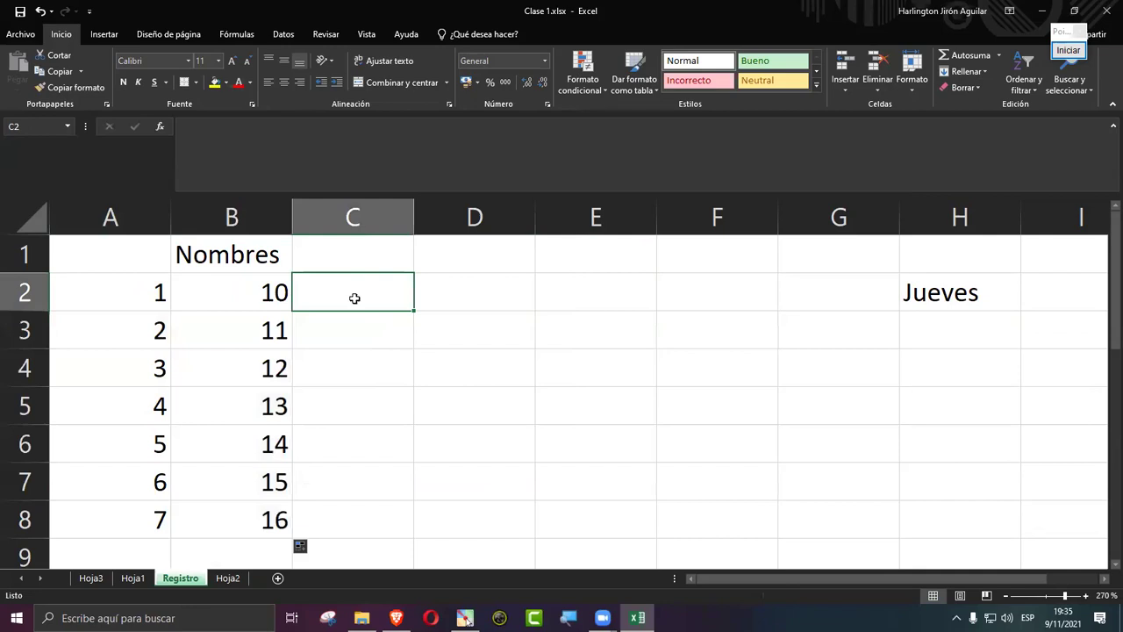
double_click(355, 299)
type("=")
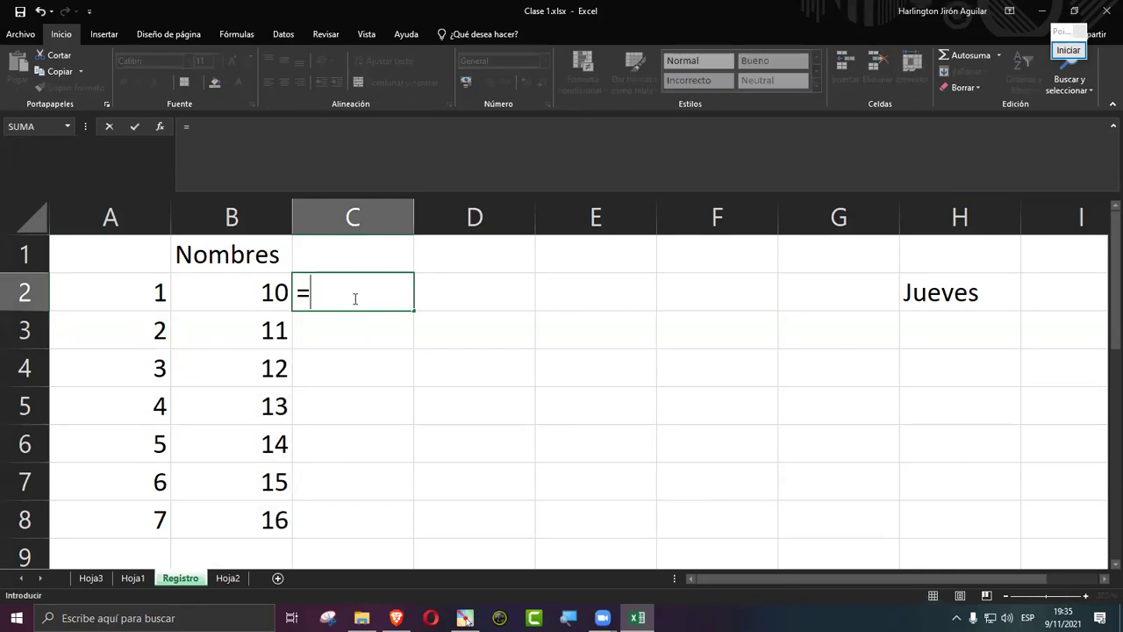
type("suma")
key("Tab")
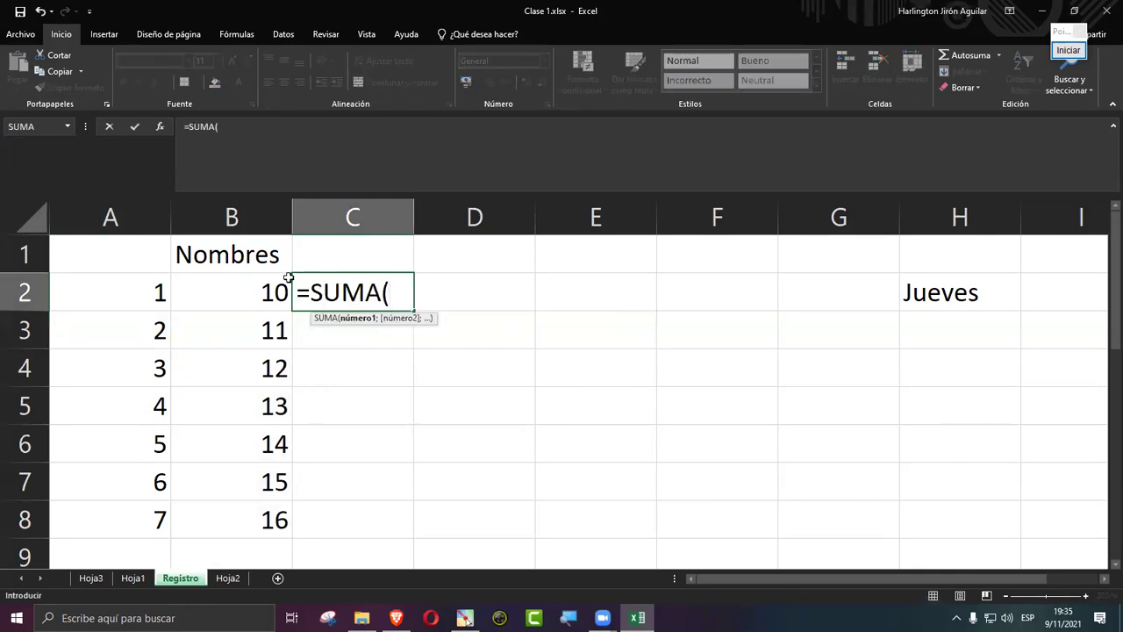
left_click_drag(136, 288, 220, 296)
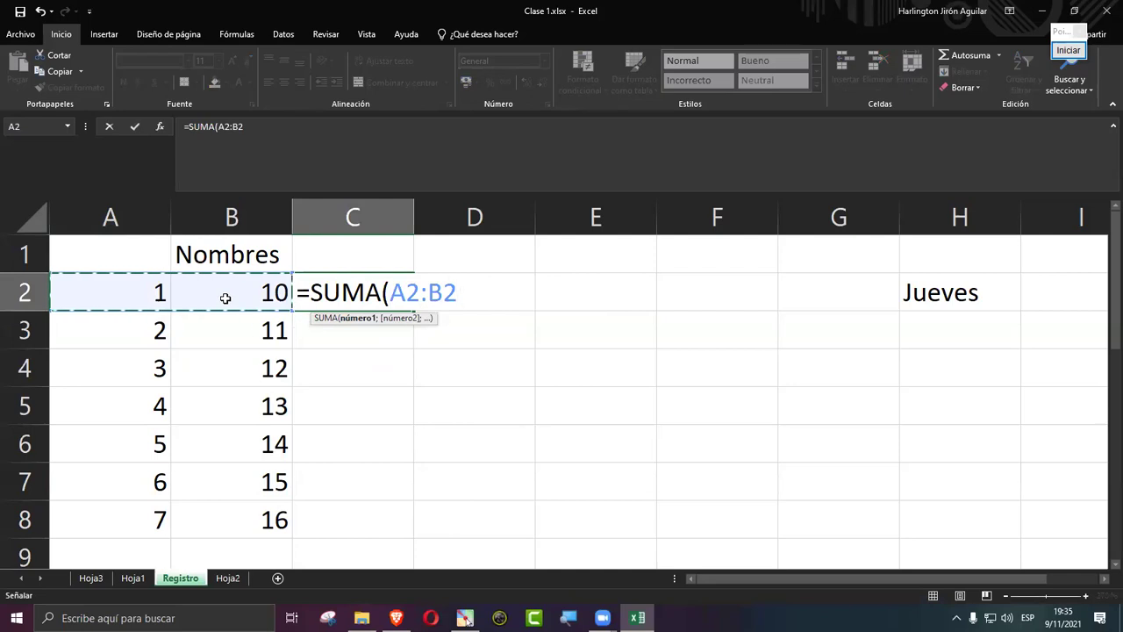
key("Return")
left_click(329, 296)
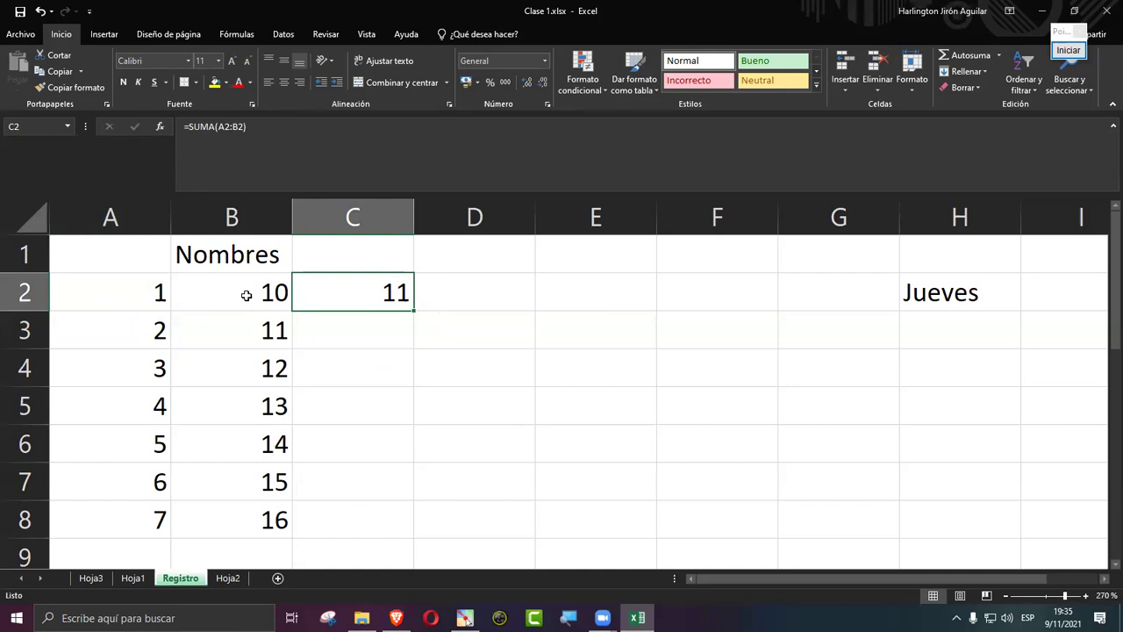
Step: Copy the =SUMA formula from C2 down to C8, showing totals 11 through 23
left_click_drag(414, 310, 390, 530)
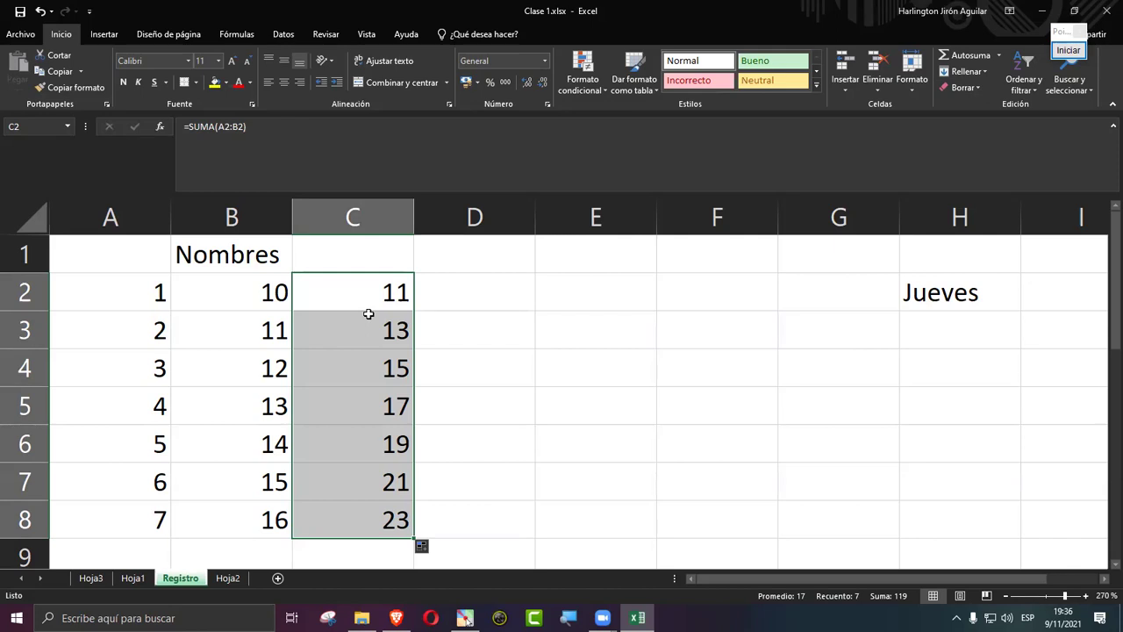
left_click(336, 303)
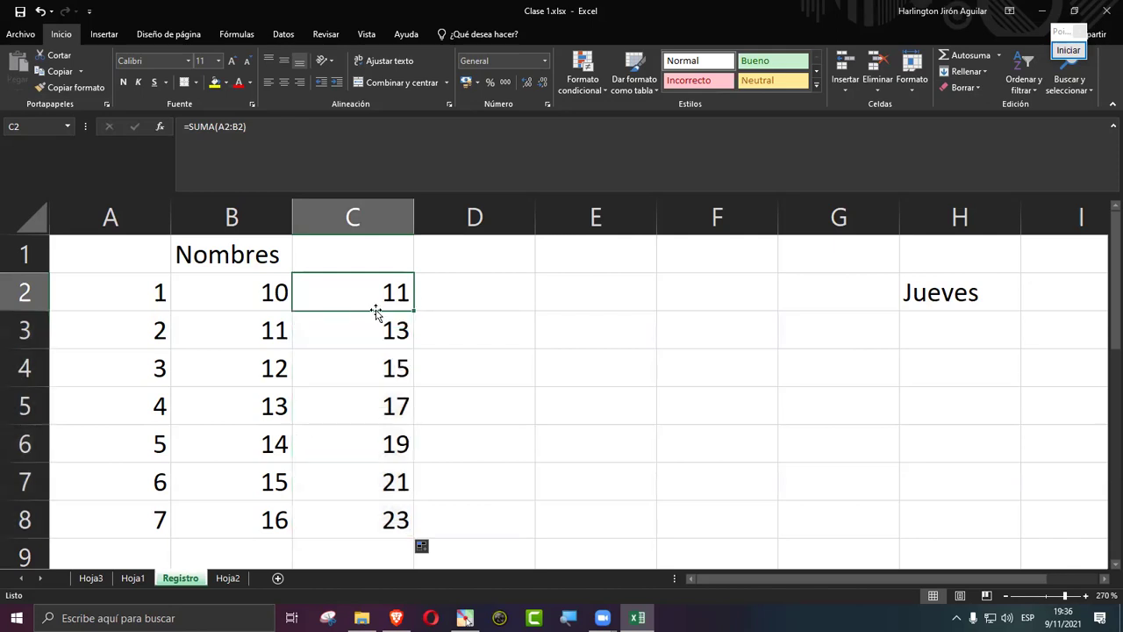
left_click_drag(411, 314, 418, 523)
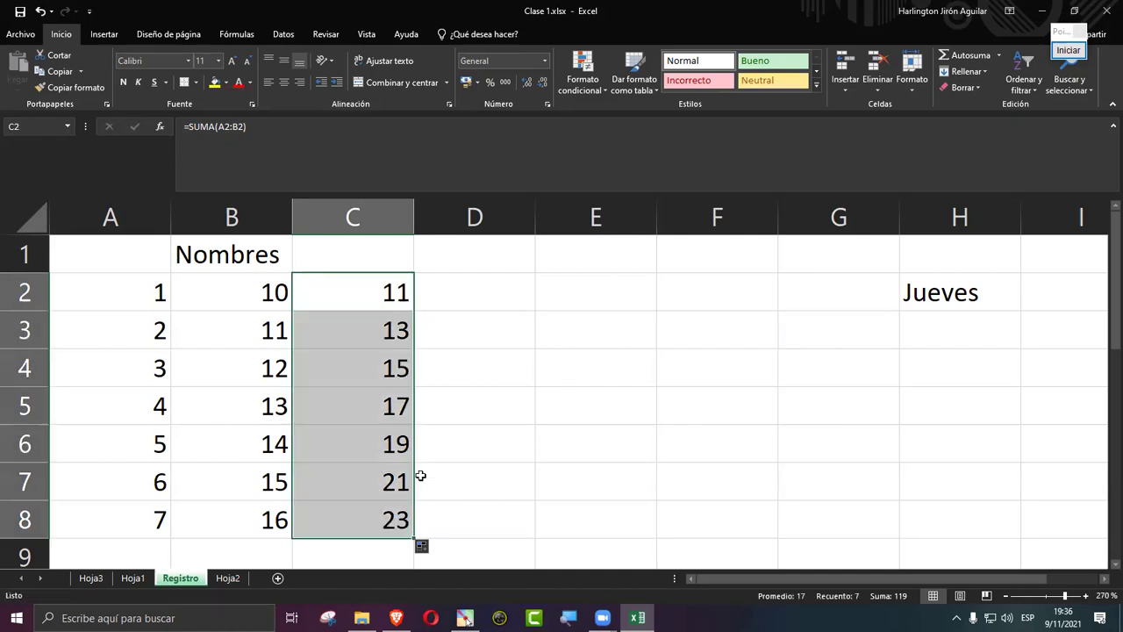
left_click(527, 415)
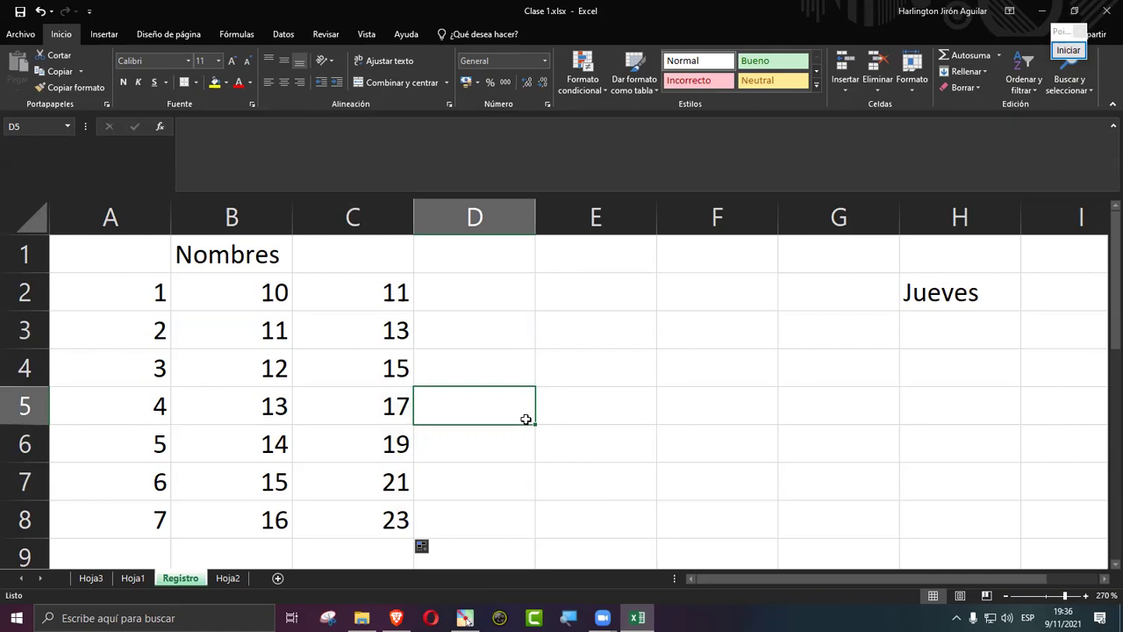
Step: Enter the note 'Ctrl + Z' in E3
left_click(584, 335)
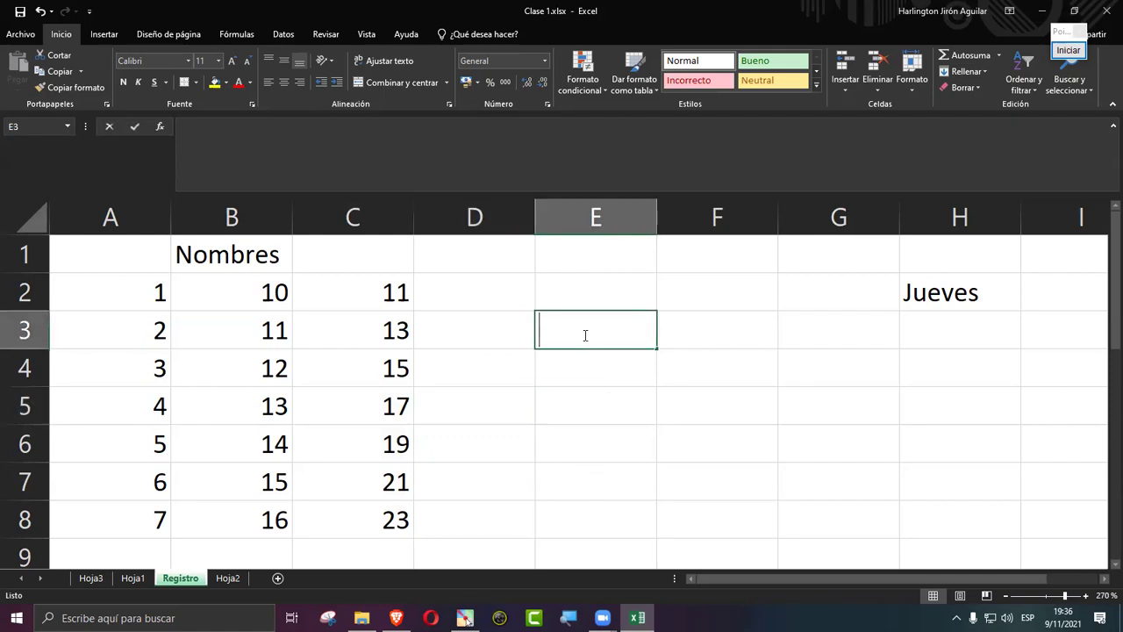
type("Ctrl + Z")
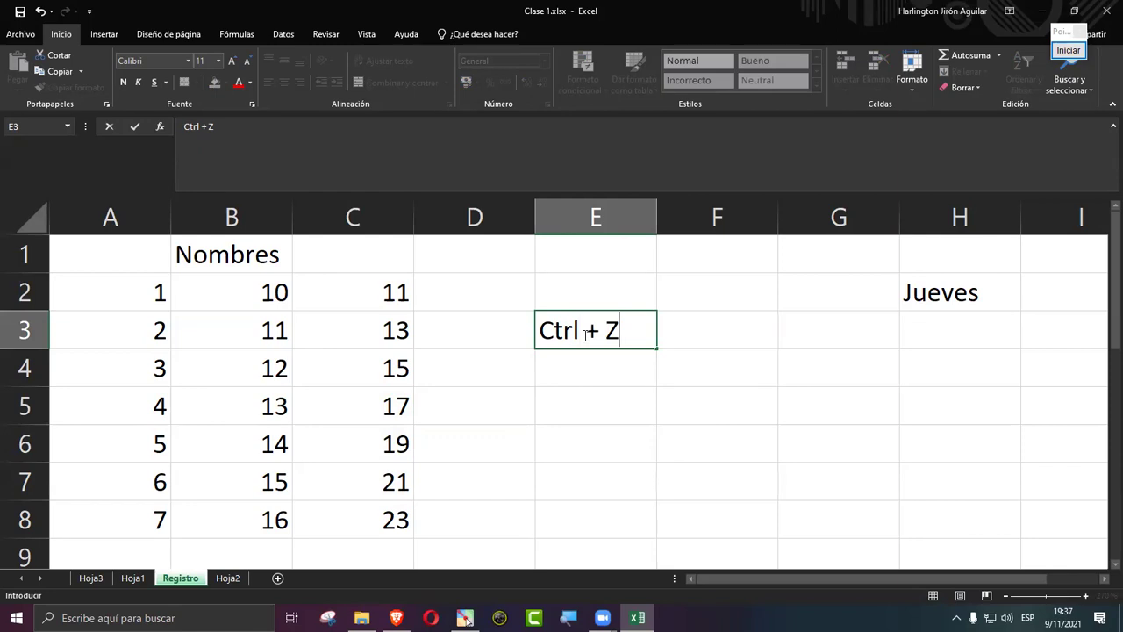
key("Return")
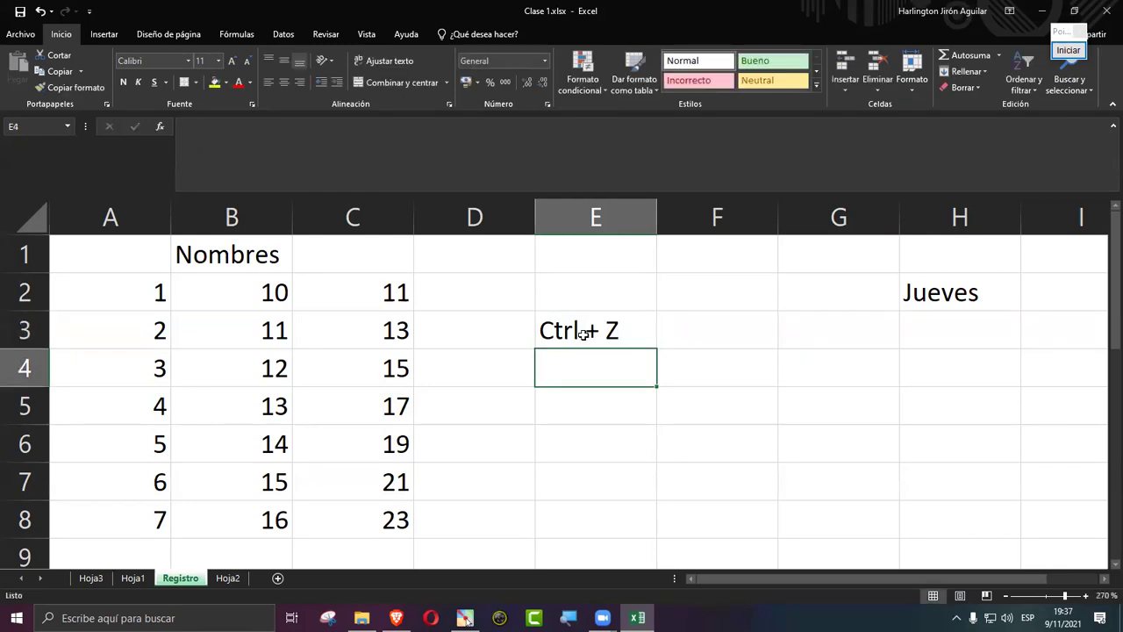
Step: Undo repeatedly, removing the note, sums, number fills, weekdays and month names
key("ctrl+z")
key("ctrl+z")
key("ctrl+z")
key("ctrl+z")
key("ctrl+z")
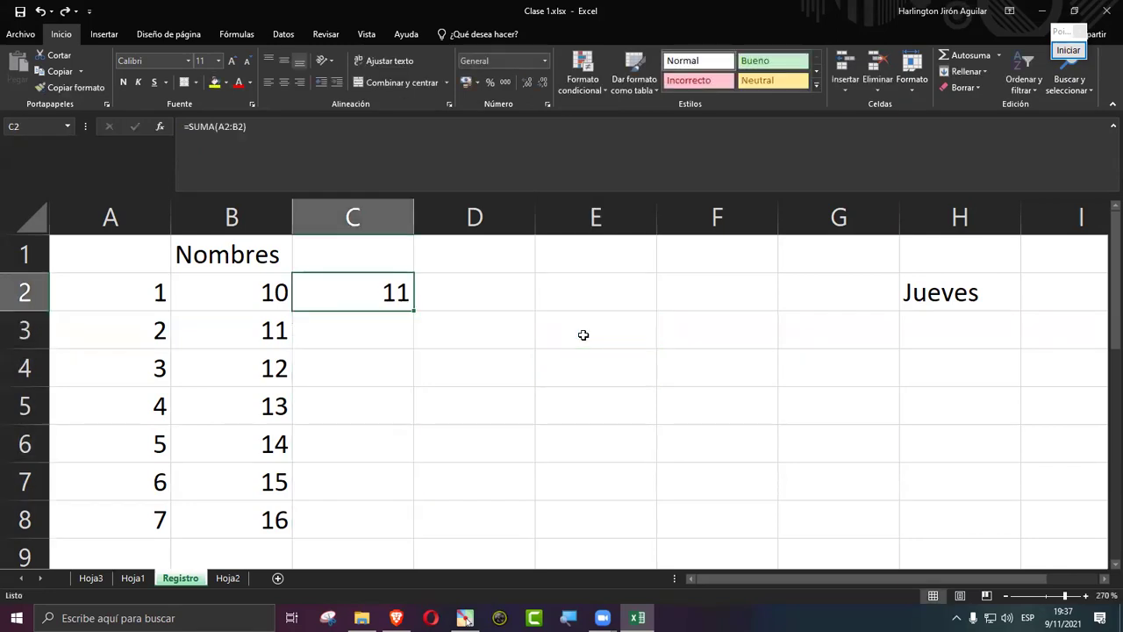
key("ctrl+z")
key("ctrl+z")
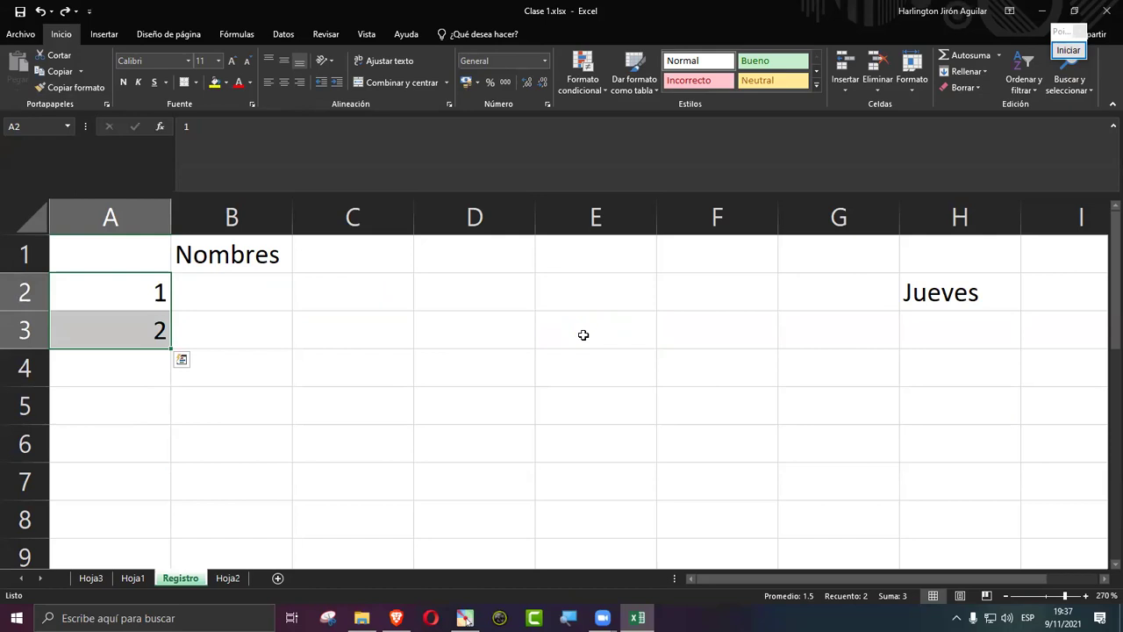
key("ctrl+z")
key("ctrl+z")
key("ctrl+z")
key("ctrl+z")
key("ctrl+z")
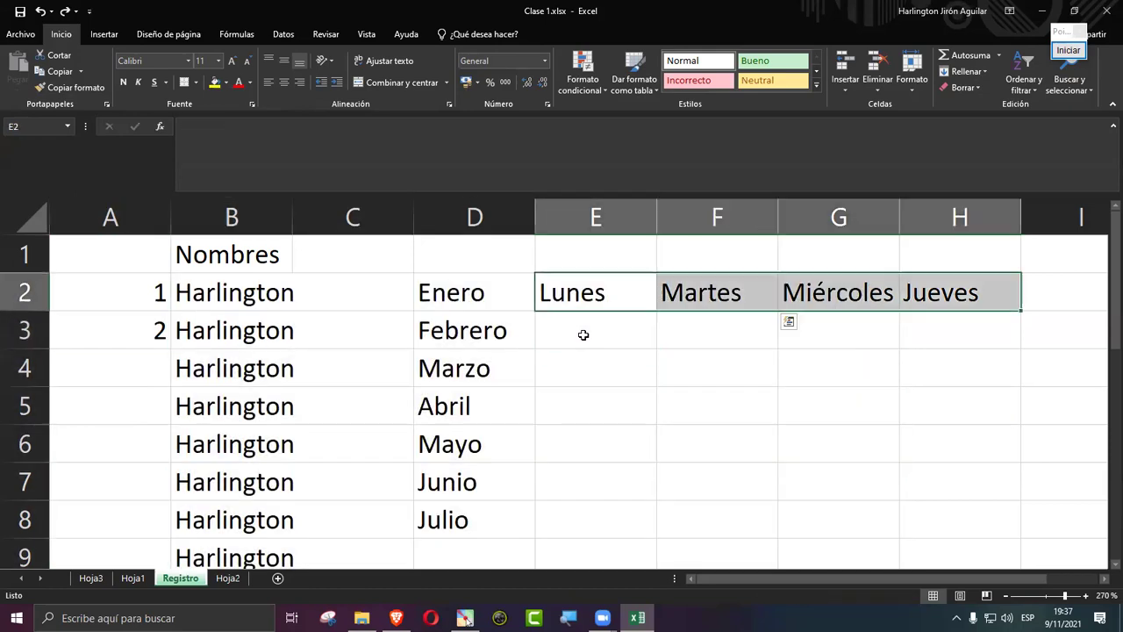
key("ctrl+z")
key("ctrl+z")
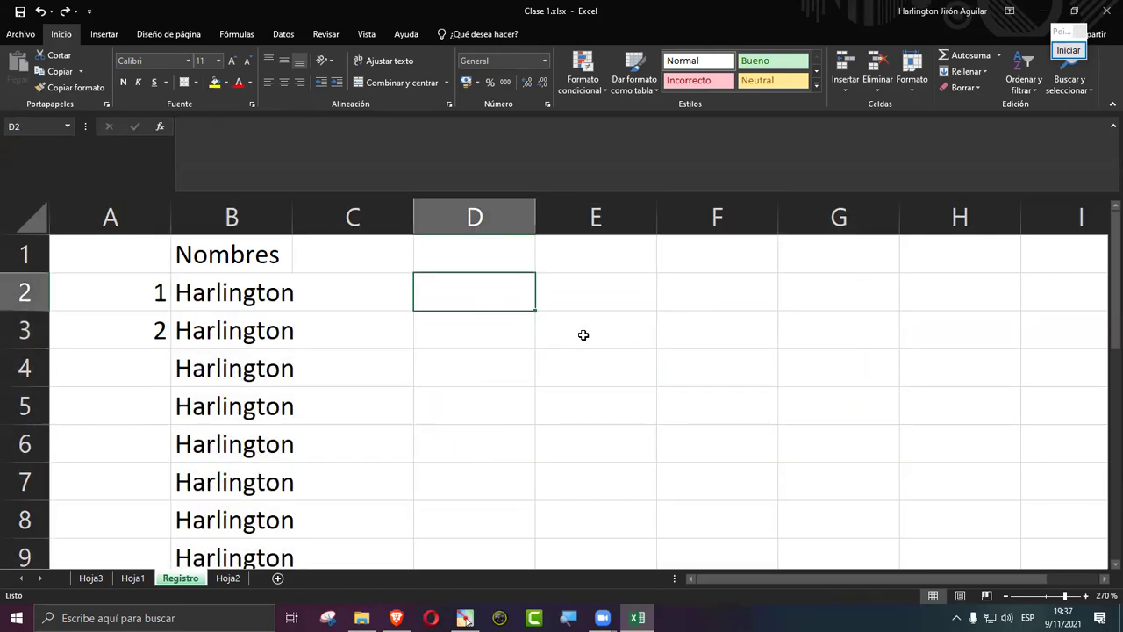
key("ctrl+z")
scroll(583, 334, "down", 4)
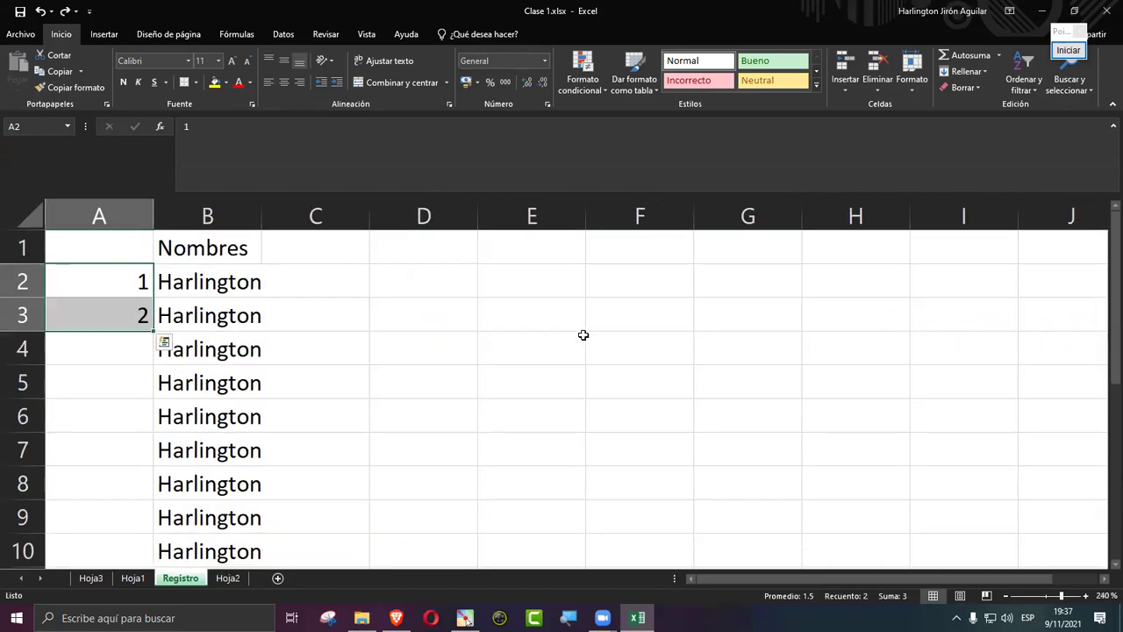
Step: Zoom out on the sheet and undo the 1 and 2 in column A
scroll(584, 334, "down", 3)
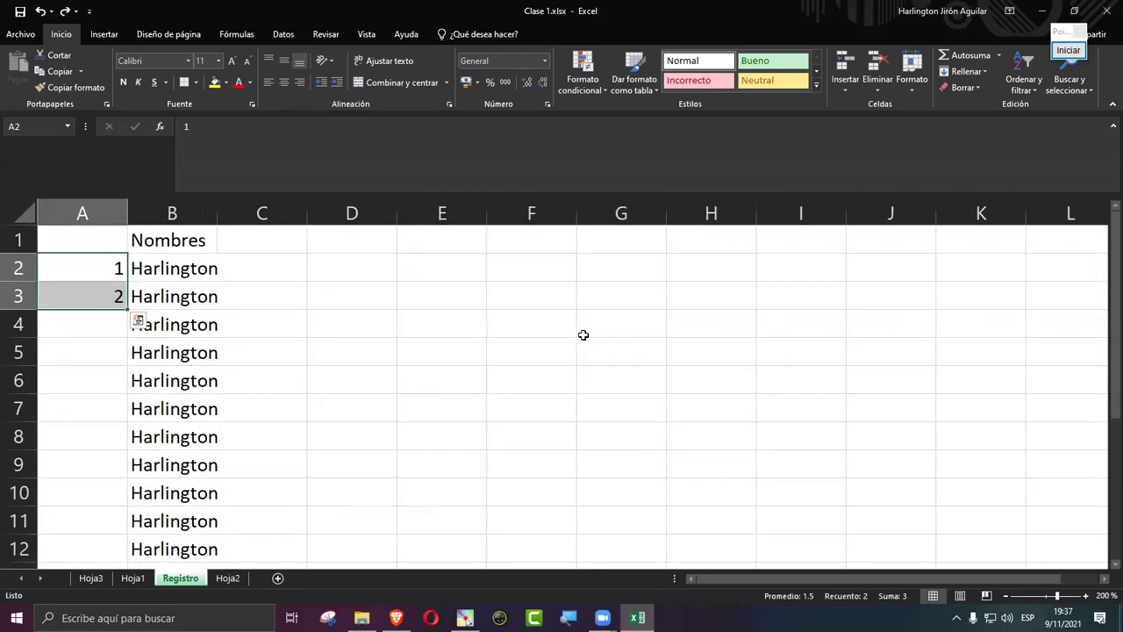
scroll(584, 335, "down", 3)
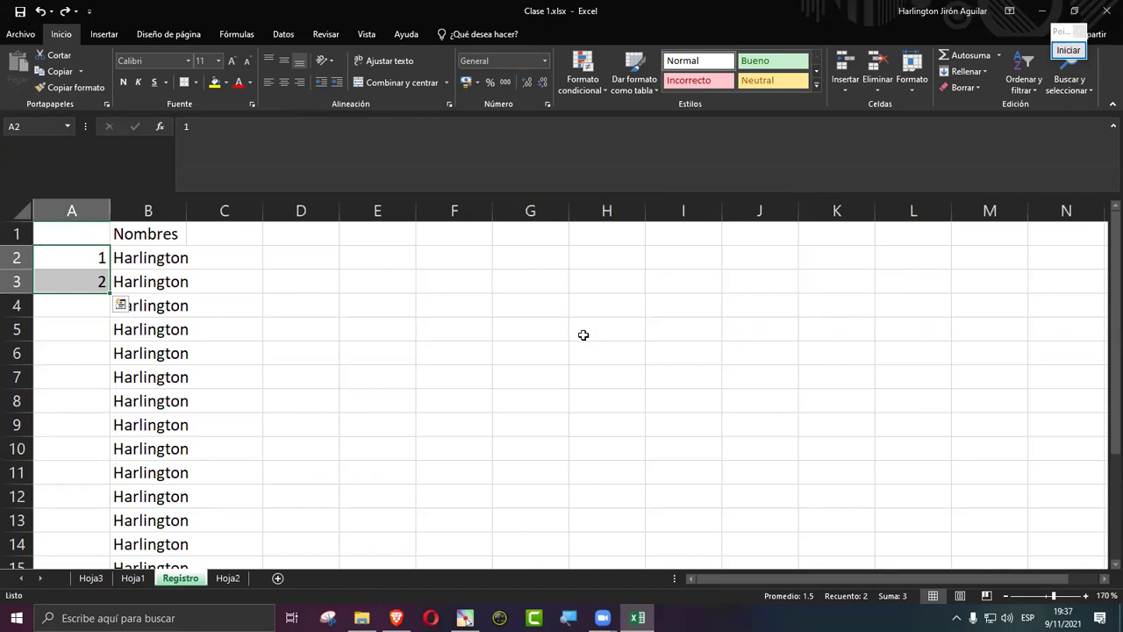
key("ctrl+z")
key("ctrl+z")
key("ctrl+z")
key("ctrl+z")
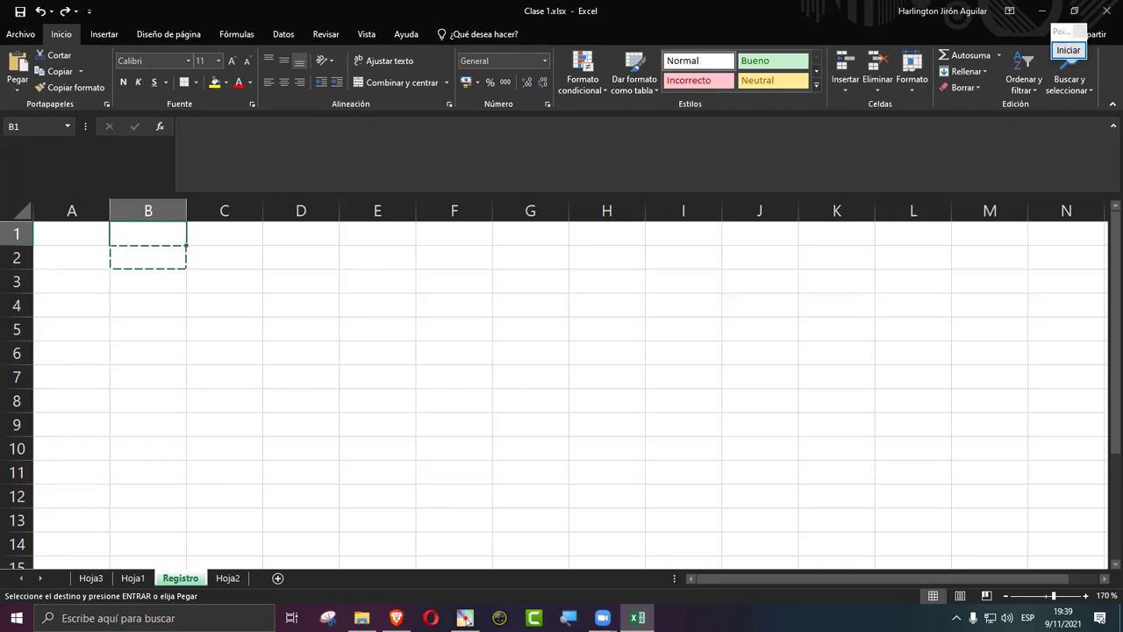
left_click(90, 254)
type("1")
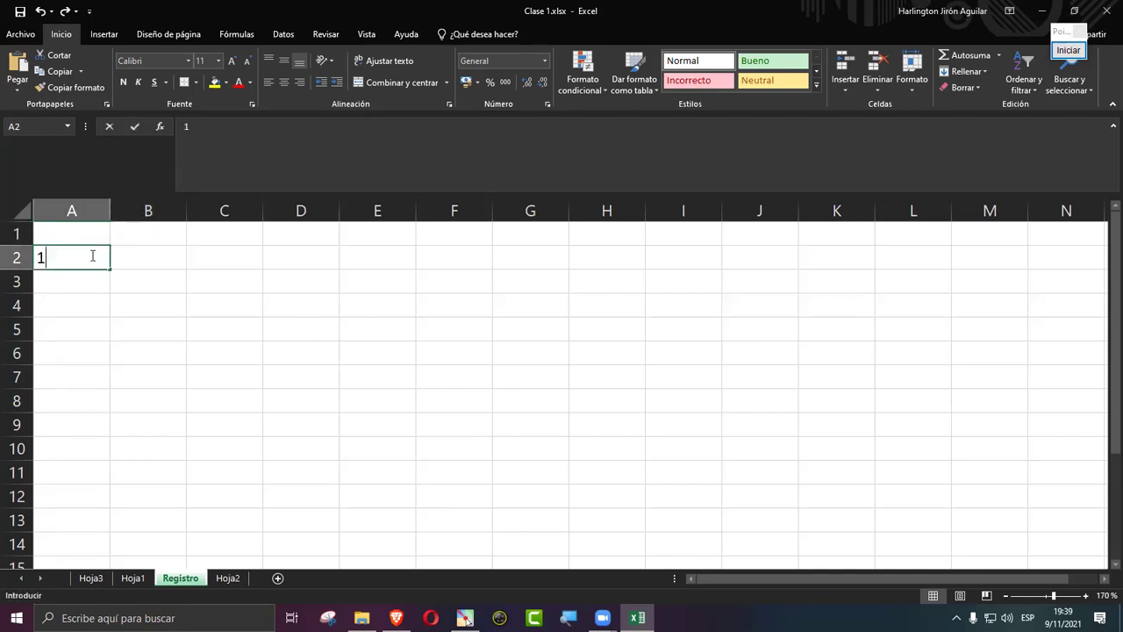
key("Return")
type("2")
key("Return")
left_click_drag(73, 254, 98, 401)
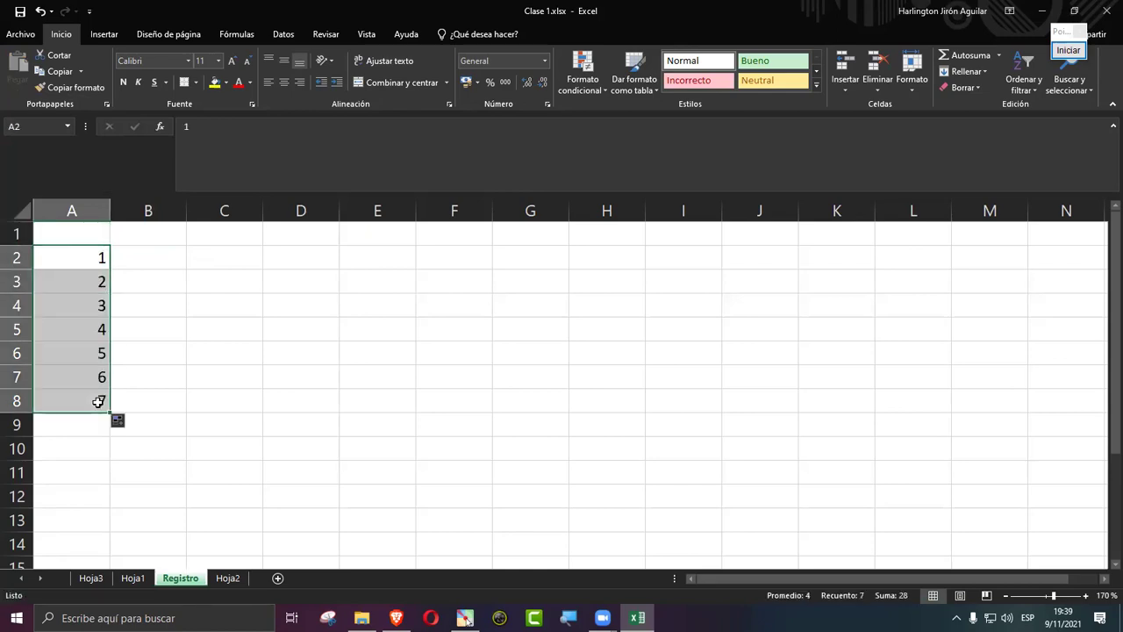
left_click(155, 257)
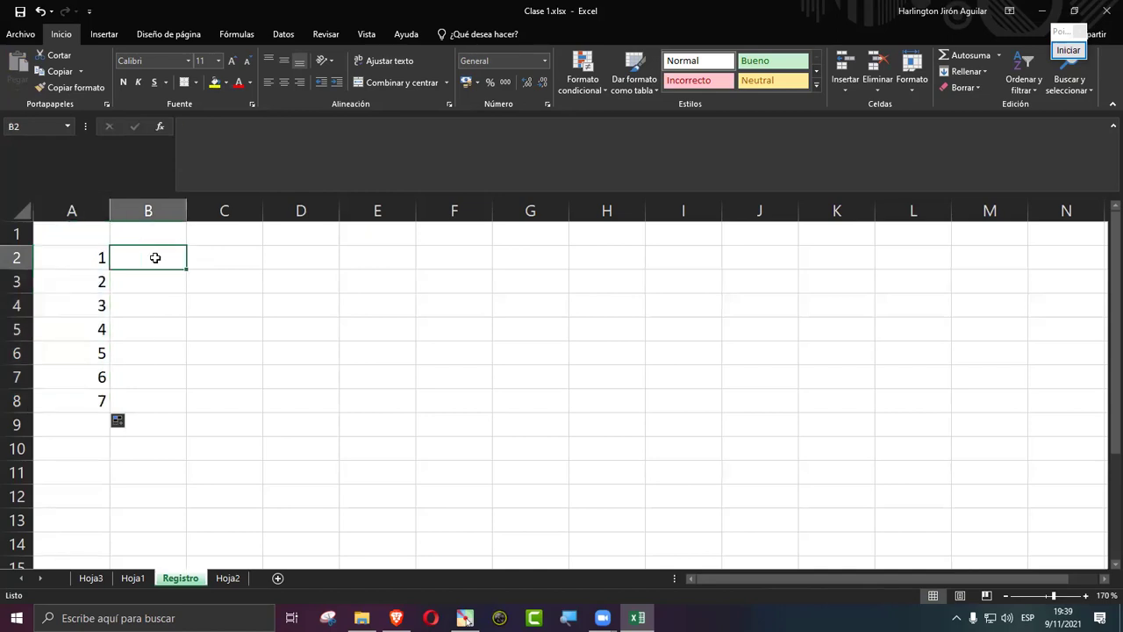
key("ctrl+z")
key("ctrl+z")
key("ctrl+z")
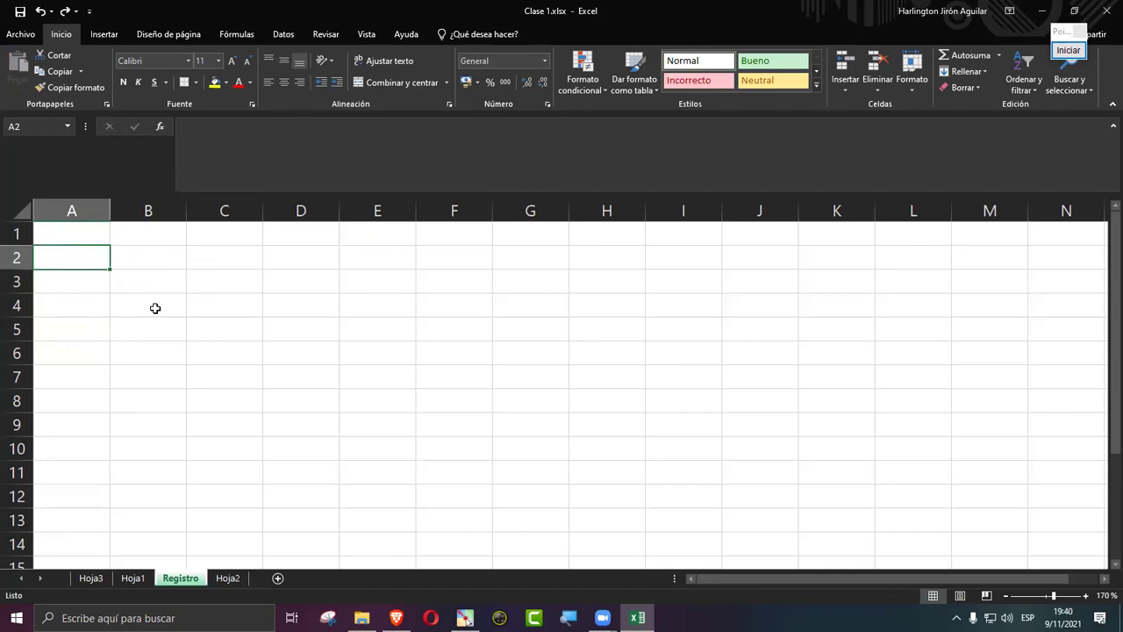
Step: Enter 1 in A2, copy it into A3:A4, then undo the copies
type("1")
key("Return")
left_click(84, 256)
left_click(99, 258)
left_click_drag(108, 268, 112, 288)
left_click(78, 253)
left_click(92, 271)
left_click_drag(110, 293, 112, 328)
key("ctrl+z")
key("ctrl+z")
Step: Enter 2 in A3 and extend the series, then undo the fill and the 2
left_click(90, 286)
type("2")
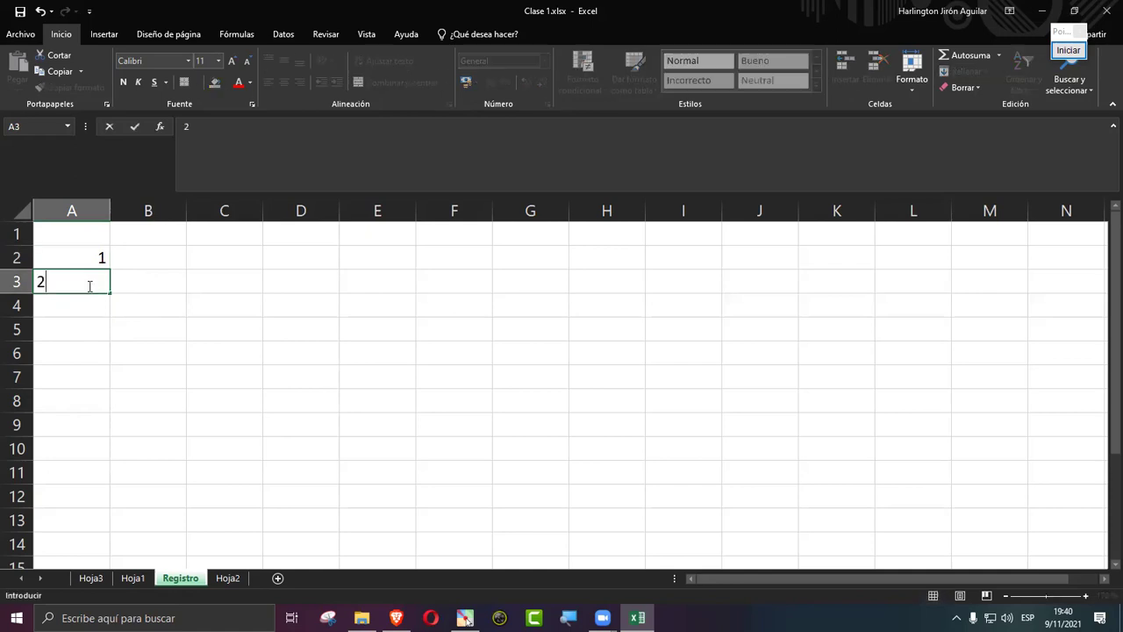
key("Return")
left_click_drag(63, 256, 108, 436)
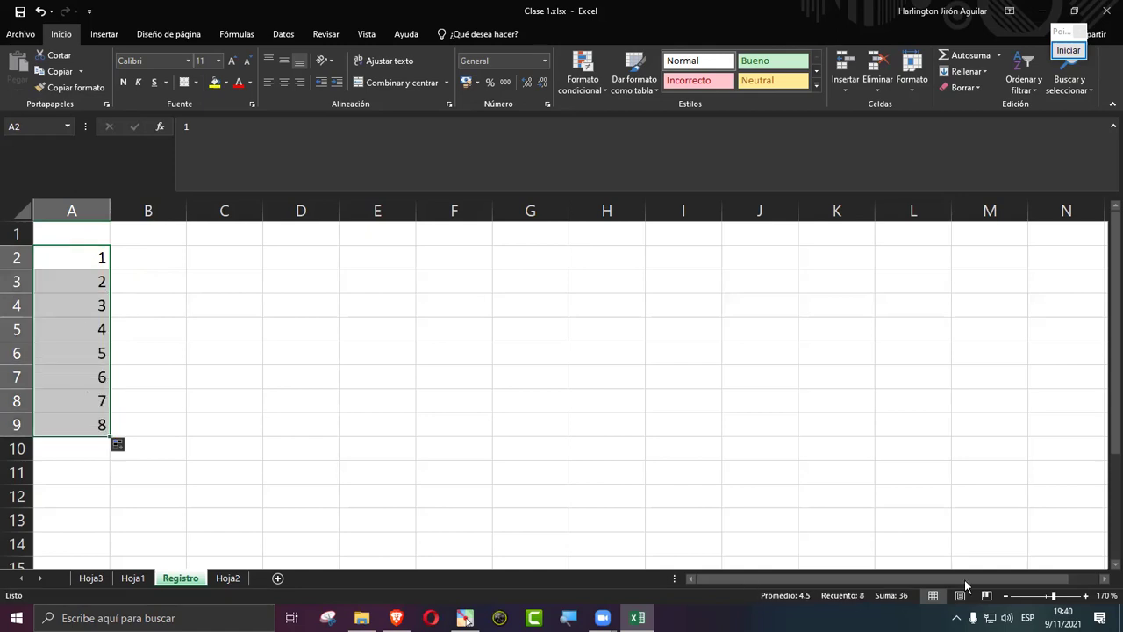
scroll(587, 452, "up", 4, "ctrl")
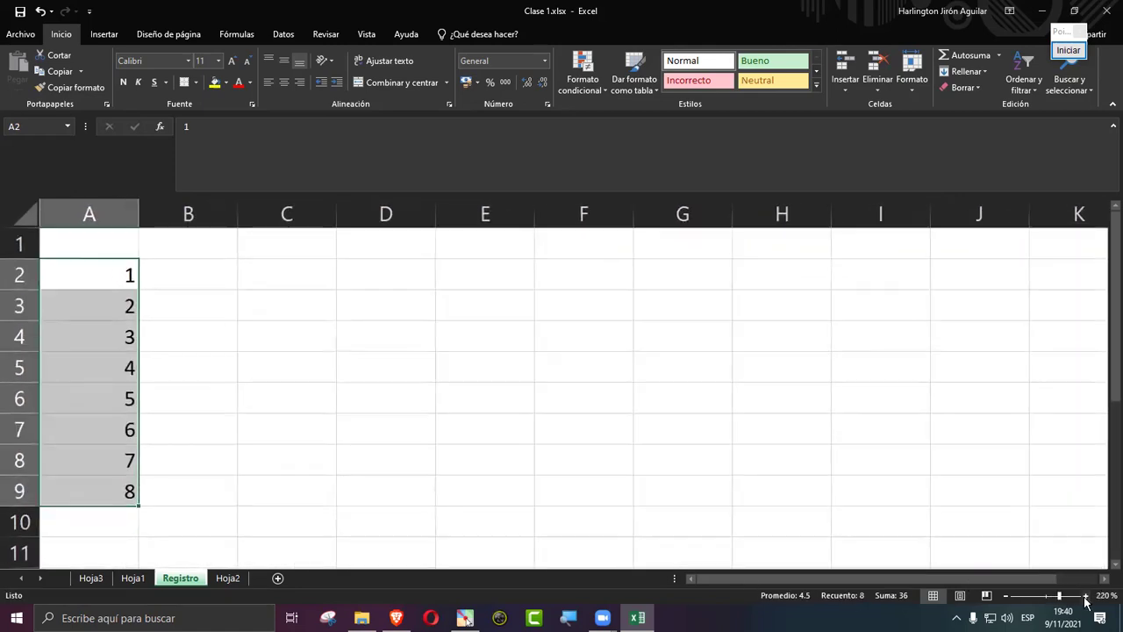
scroll(179, 322, "down", 2, "ctrl")
scroll(179, 321, "down", 4, "ctrl")
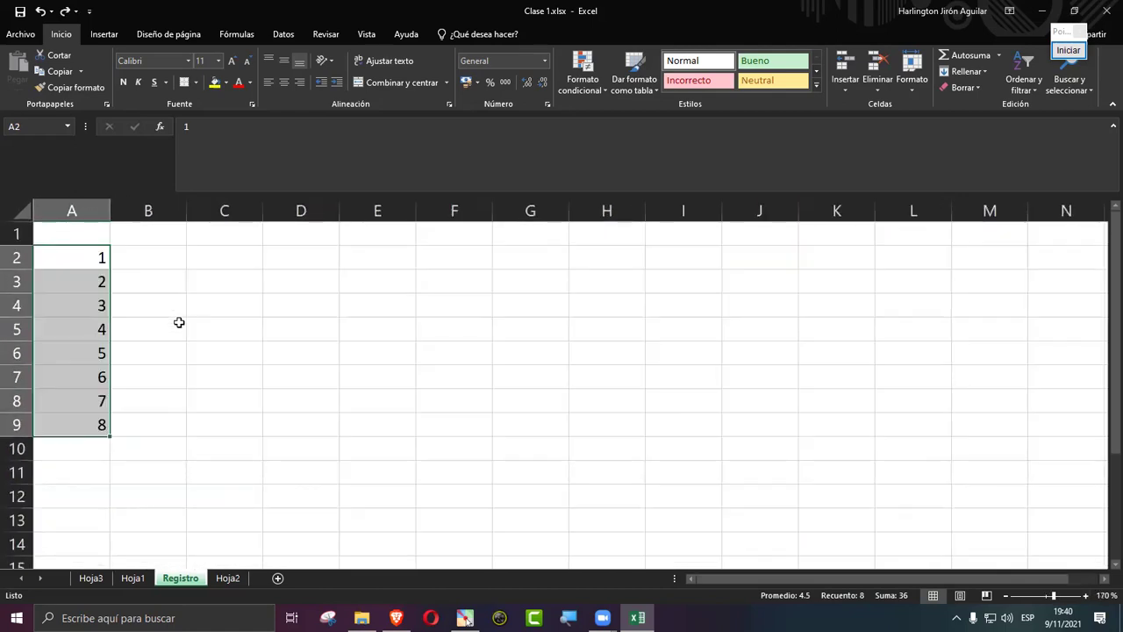
key("ctrl+z")
key("ctrl+z")
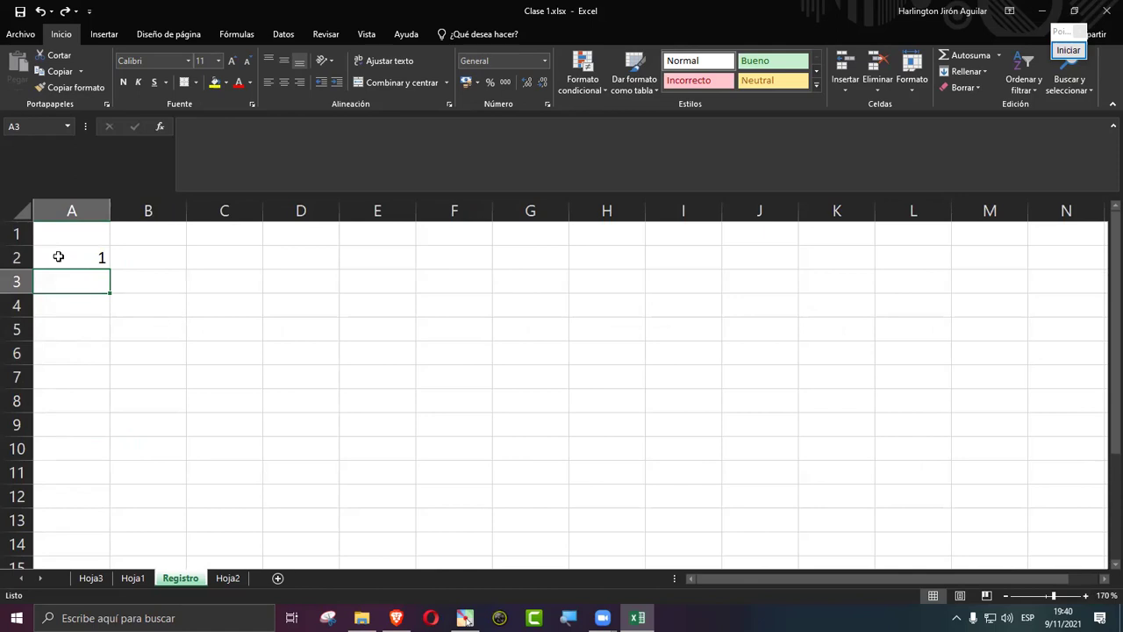
Step: Re-enter 2 in A3 and fill the numbers 1 through 7 down A2:A8
type("2")
key("Return")
left_click_drag(60, 255, 102, 411)
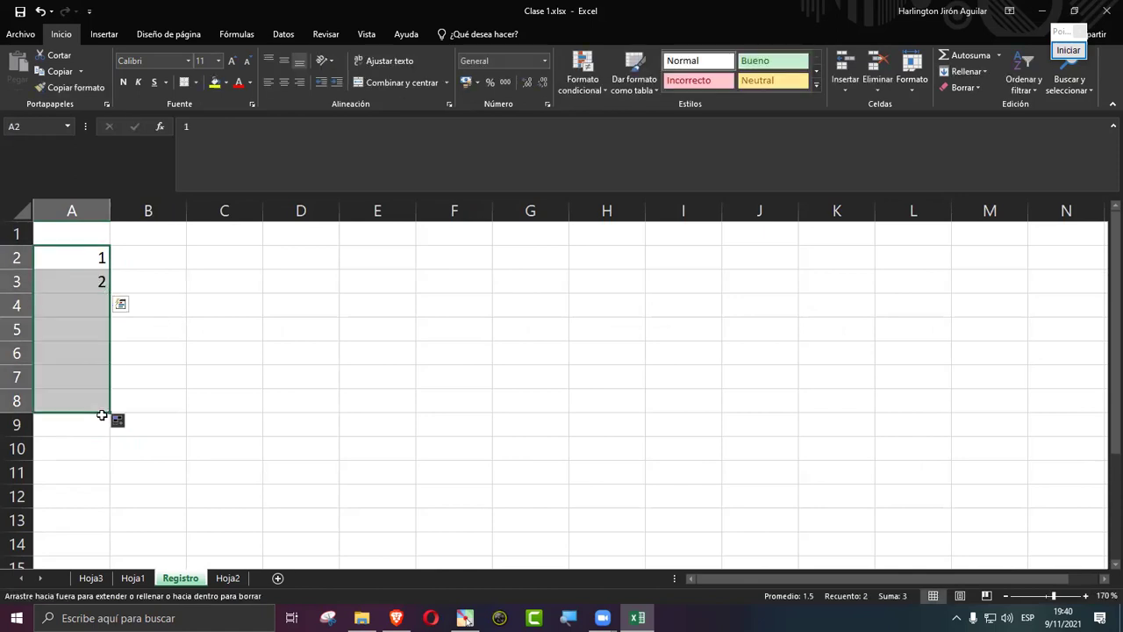
left_click(159, 259)
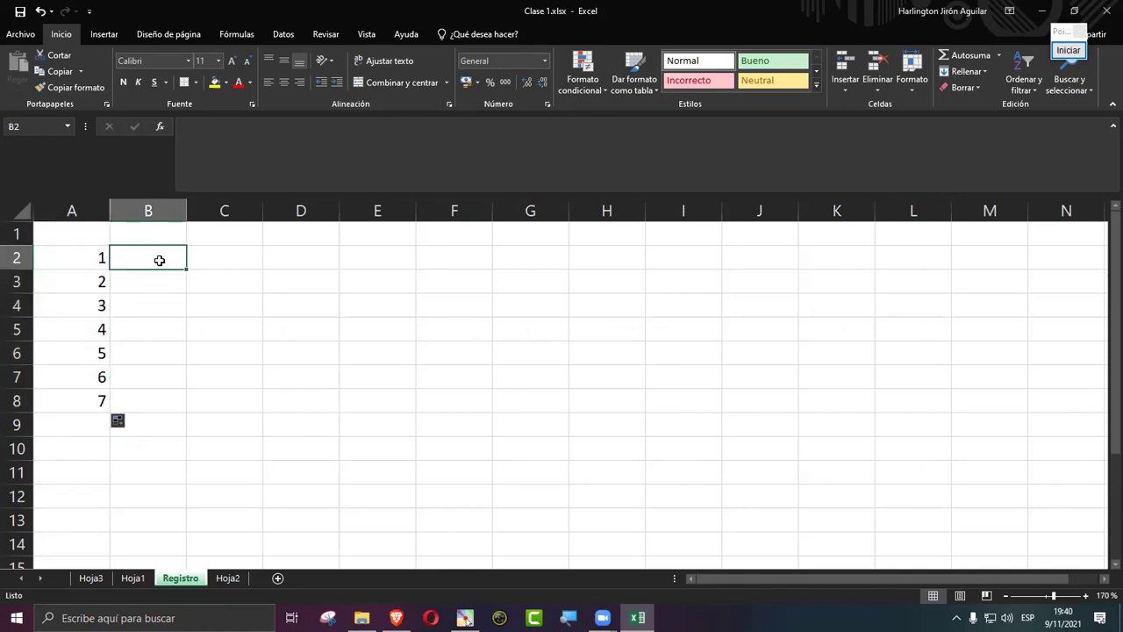
Step: Fill B2 down with Enero through Julio, then undo the months and the numbering
type("Enero")
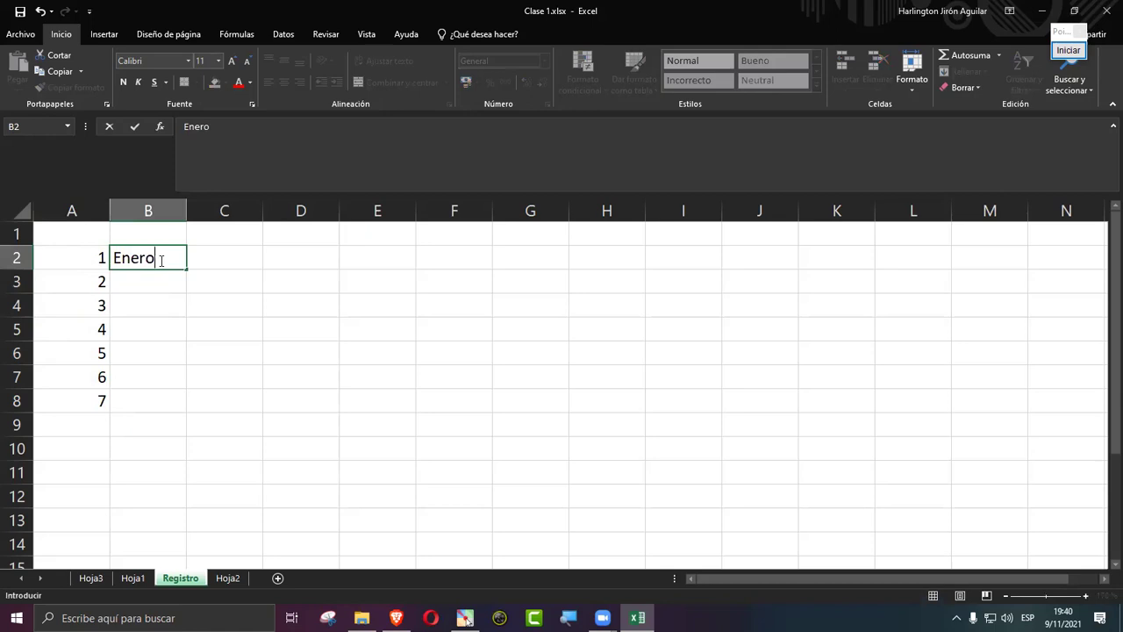
key("Return")
type("Febrero")
key("Return")
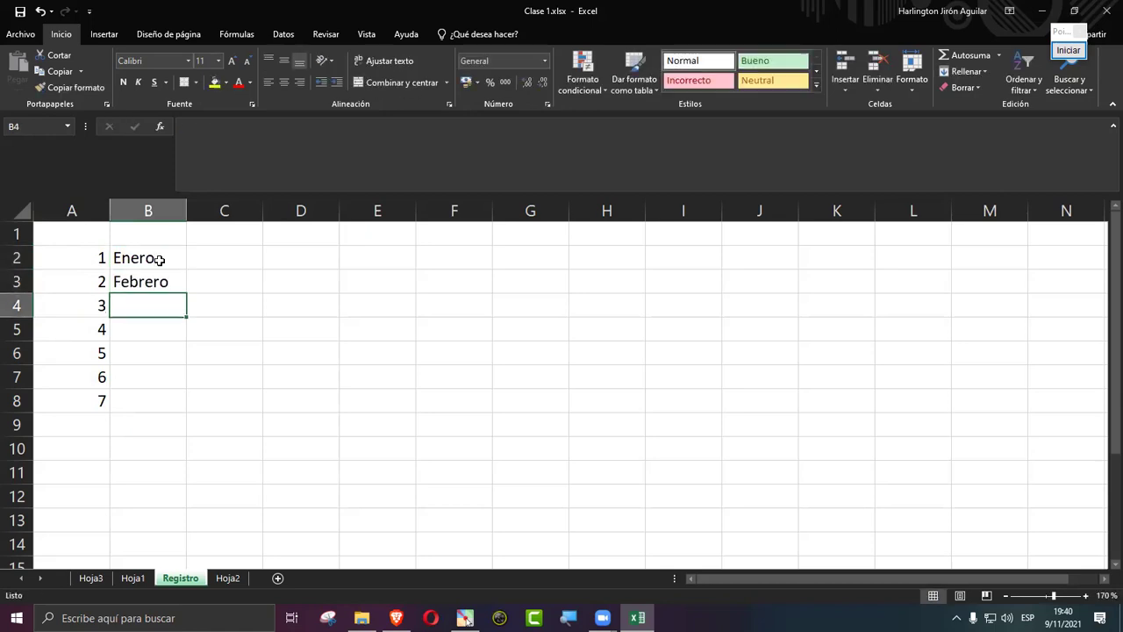
left_click_drag(159, 260, 173, 410)
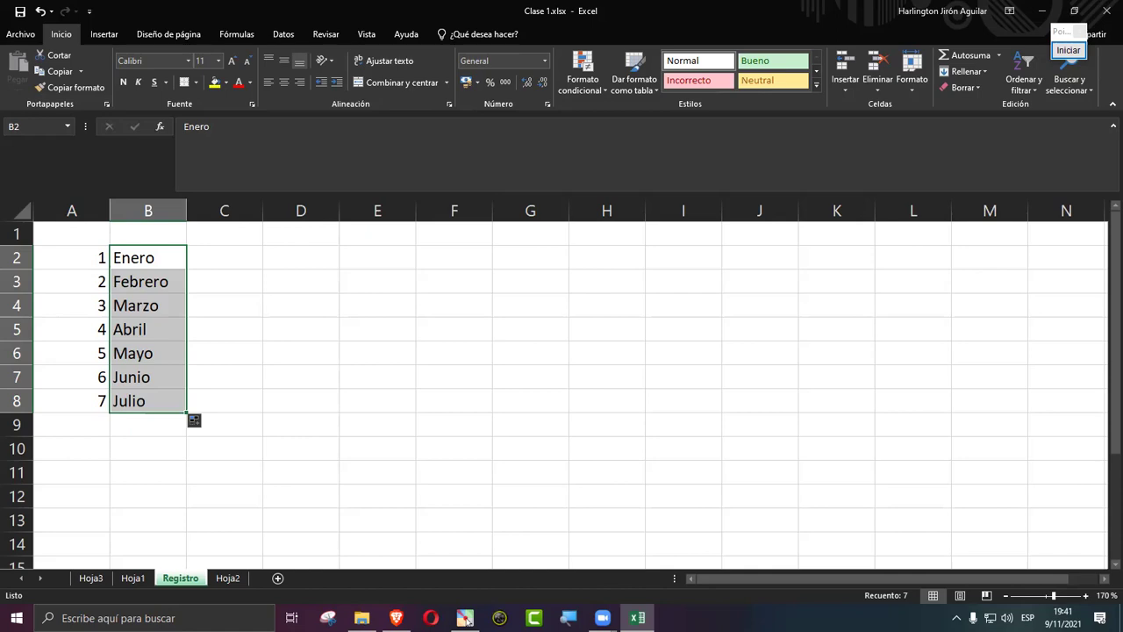
key("ctrl+z")
key("ctrl+z")
key("ctrl+z")
key("ctrl+z")
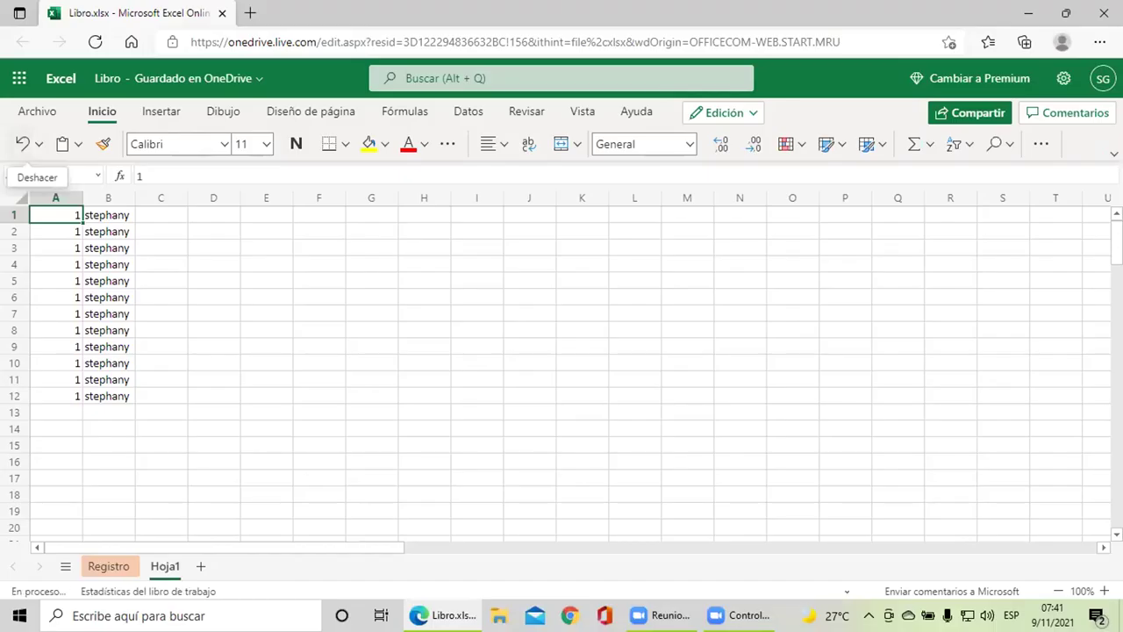
Step: Undo the last change, enter 2 in A2, and copy A1's 1 down to row 4
left_click(27, 144)
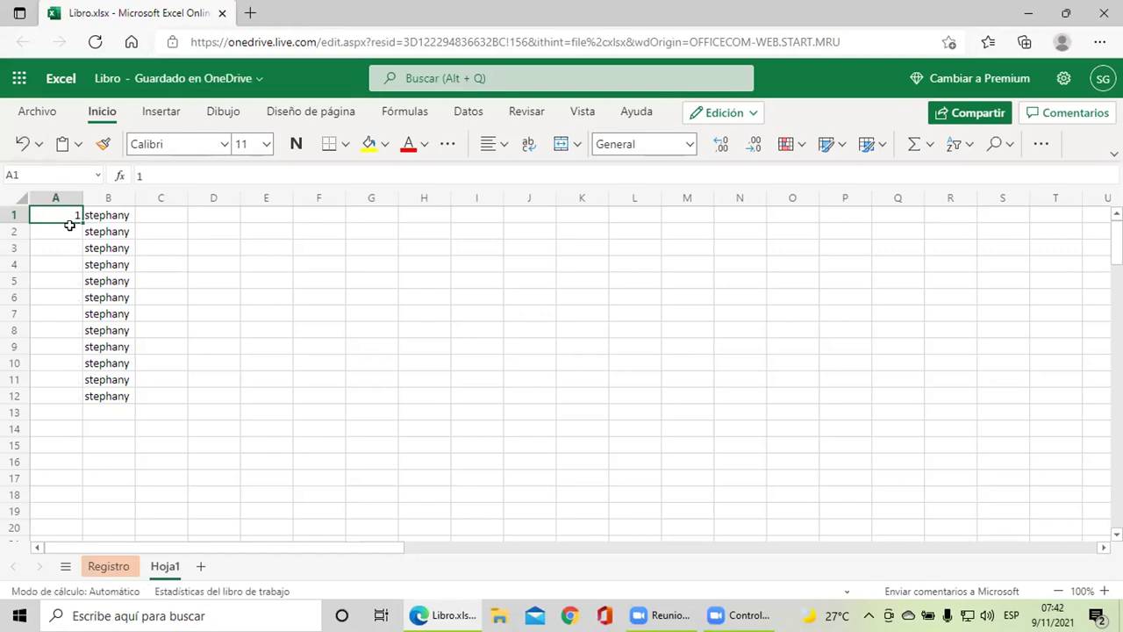
key("ctrl+z")
type("2")
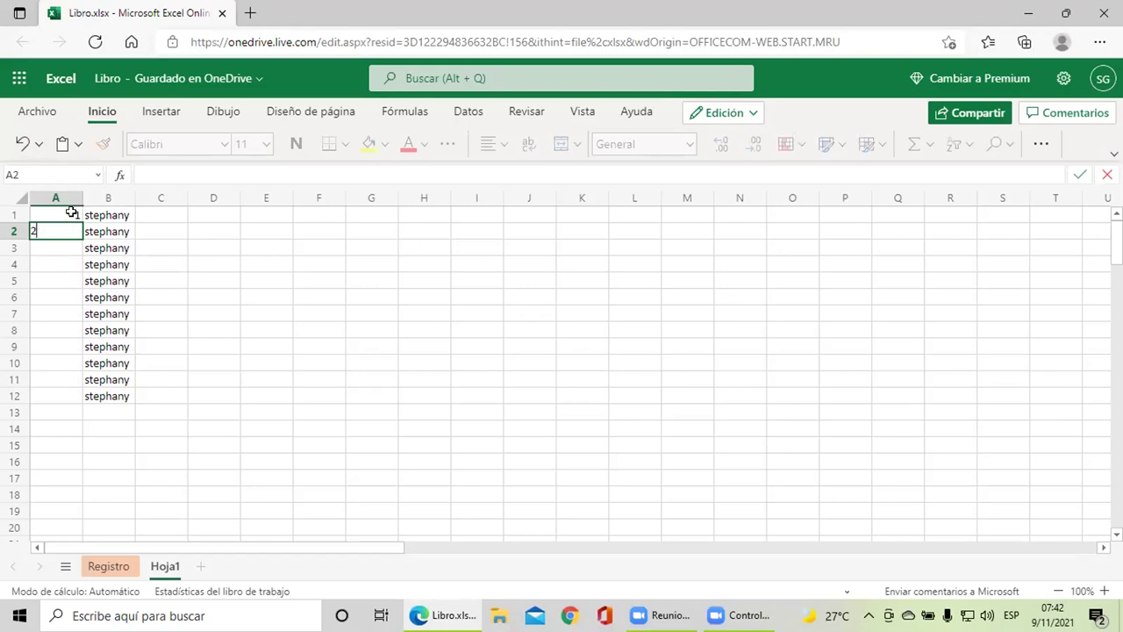
left_click(72, 213)
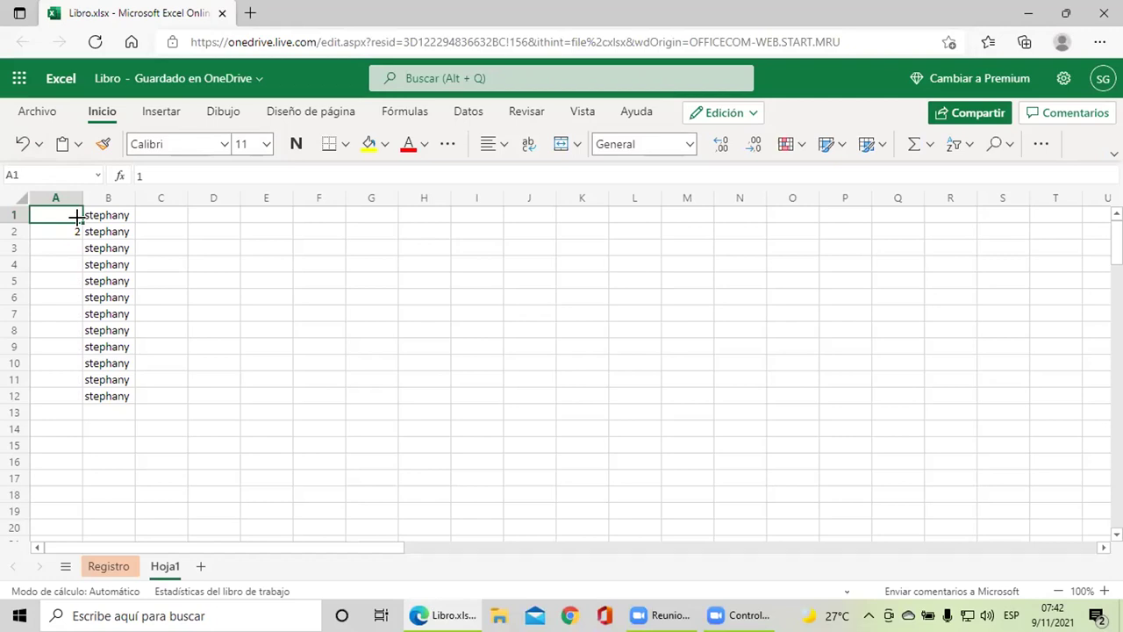
left_click_drag(70, 220, 69, 216)
left_click(14, 219)
left_click_drag(14, 227, 18, 231)
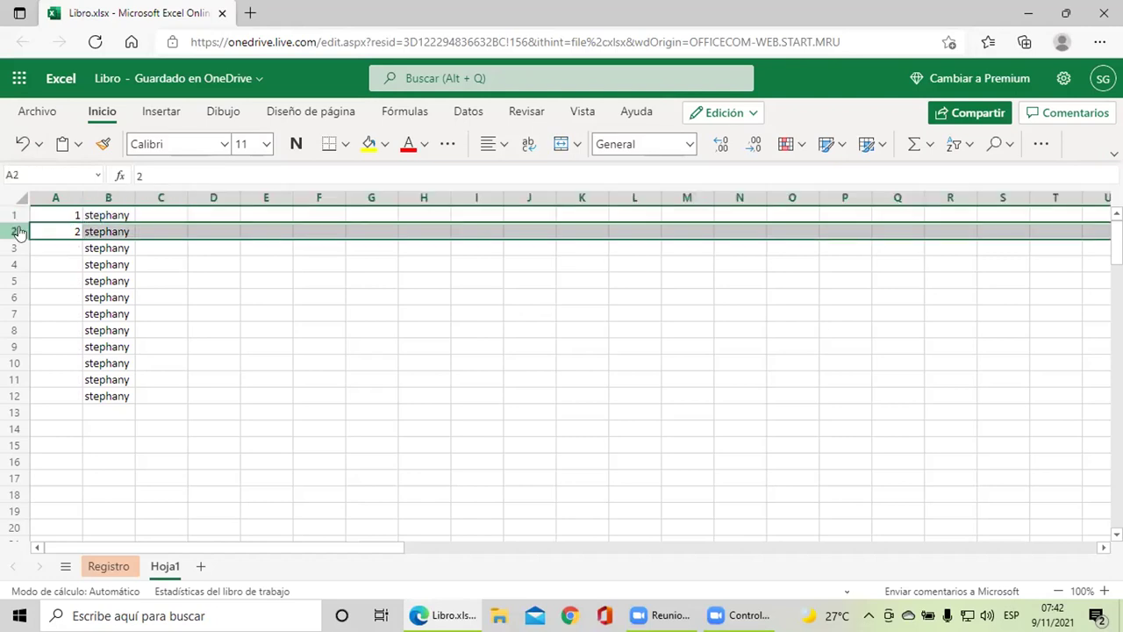
left_click(44, 211)
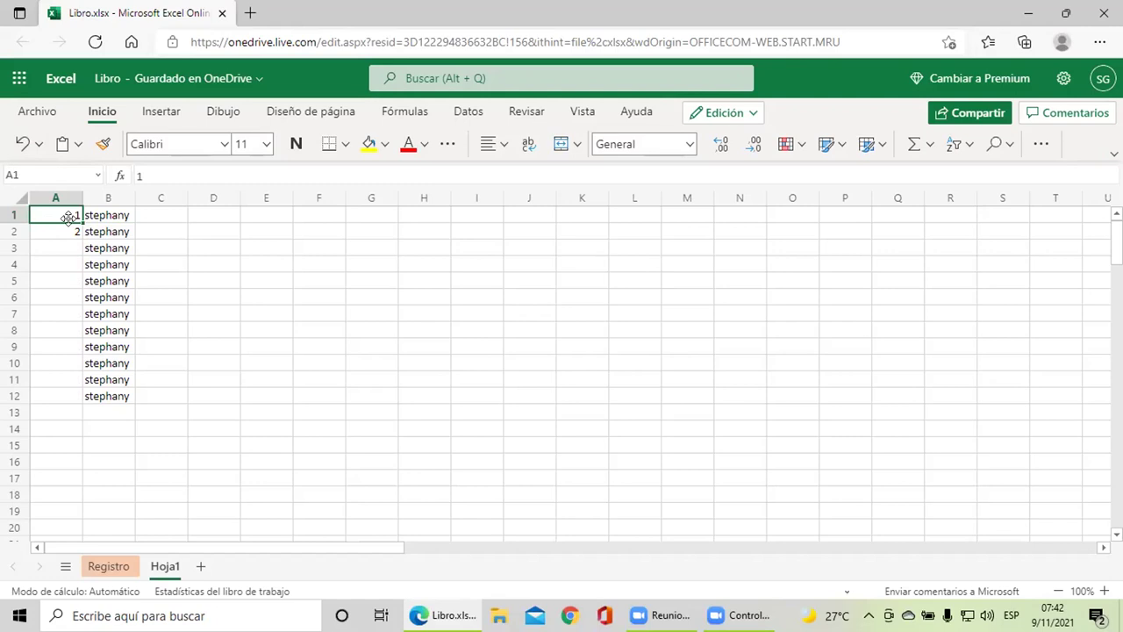
left_click_drag(78, 216, 78, 227)
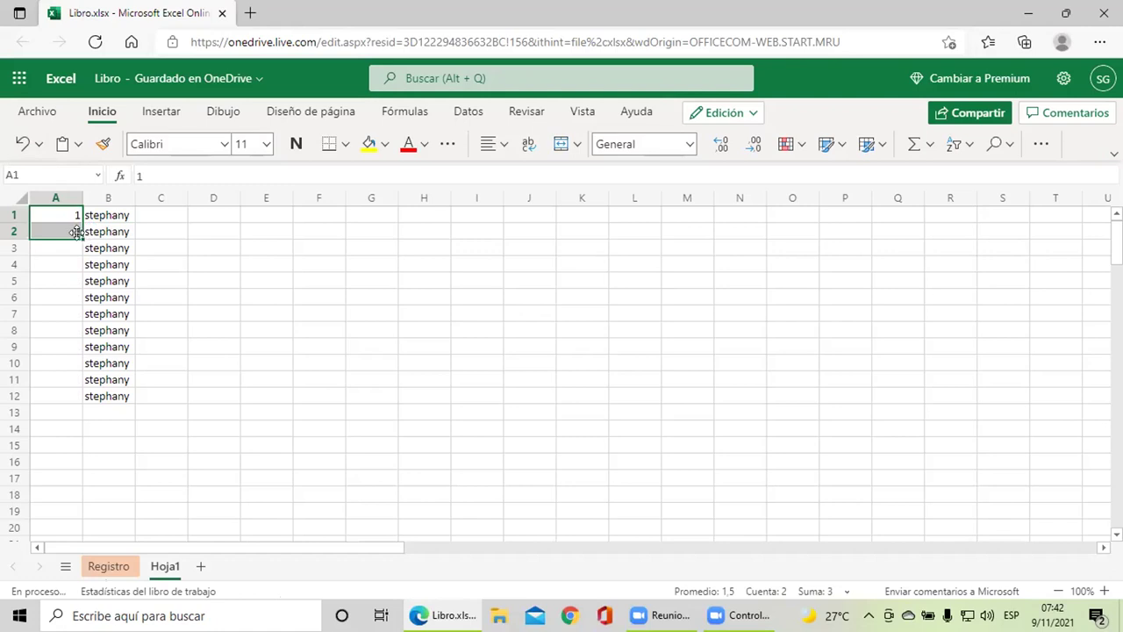
left_click_drag(76, 233, 77, 255)
Step: Set A2 back to 2, cancelling the prompt to replace existing data
left_click(78, 226)
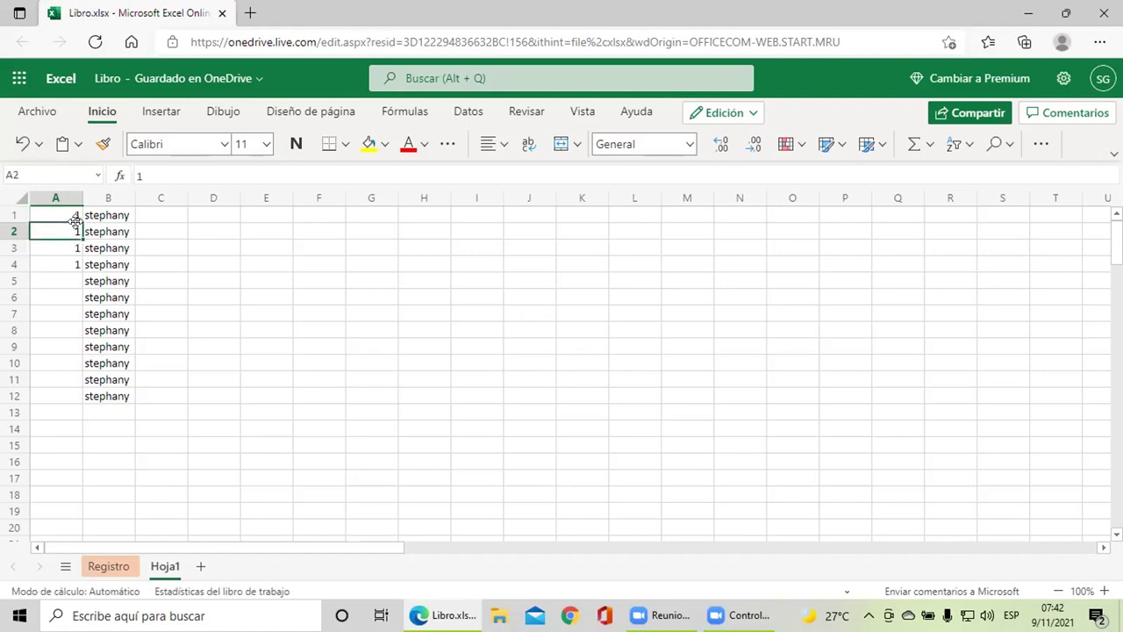
key("BackSpace")
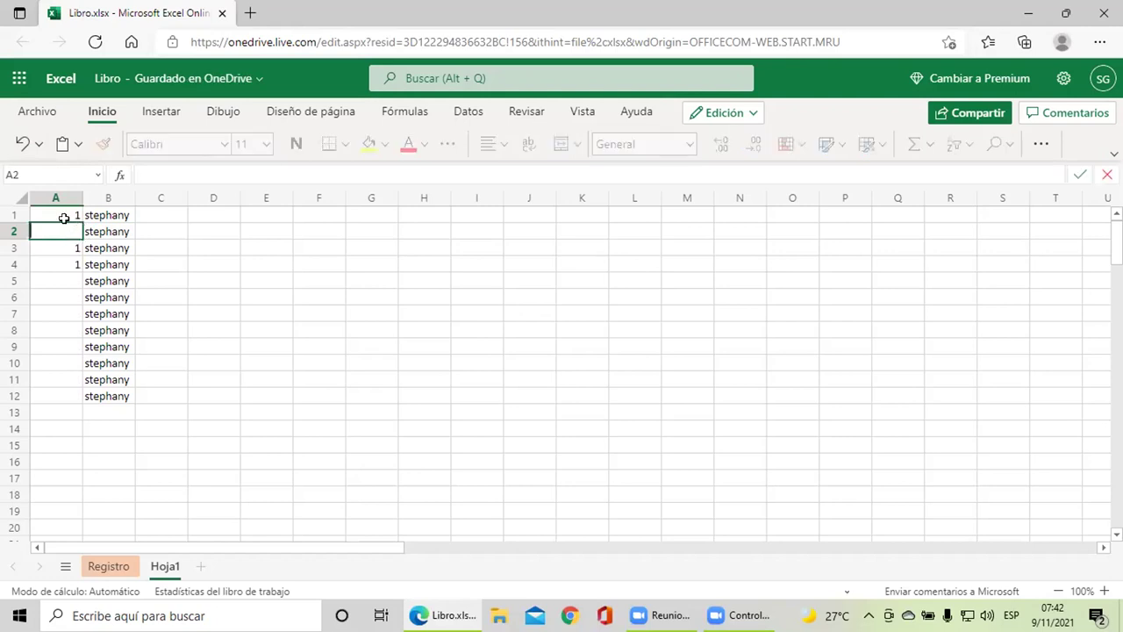
type("2")
left_click(63, 212)
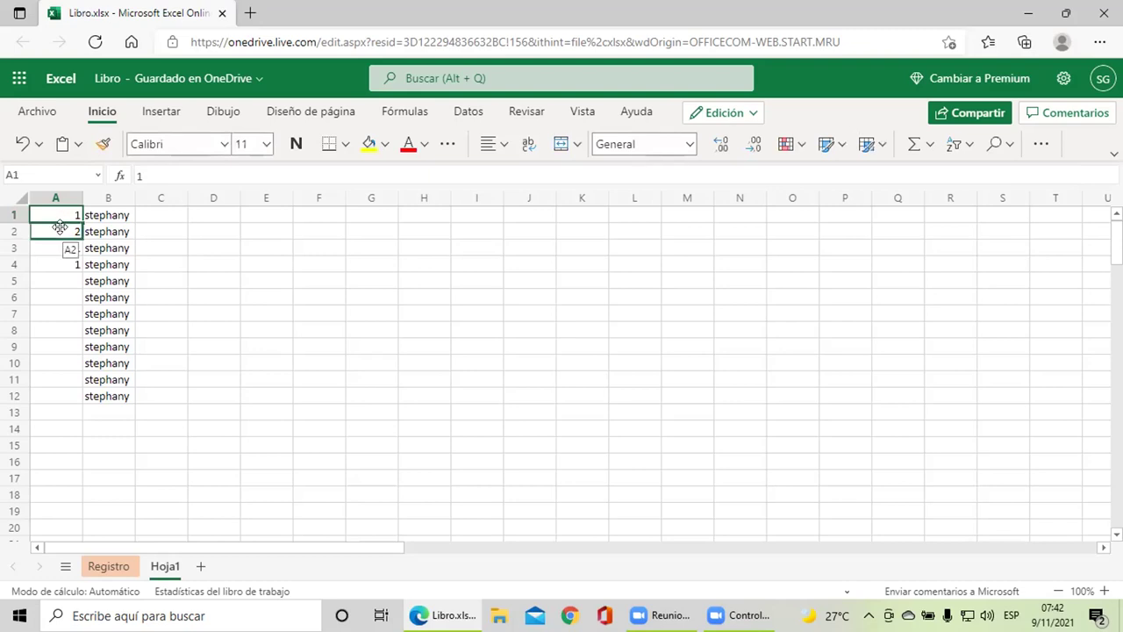
left_click(64, 225)
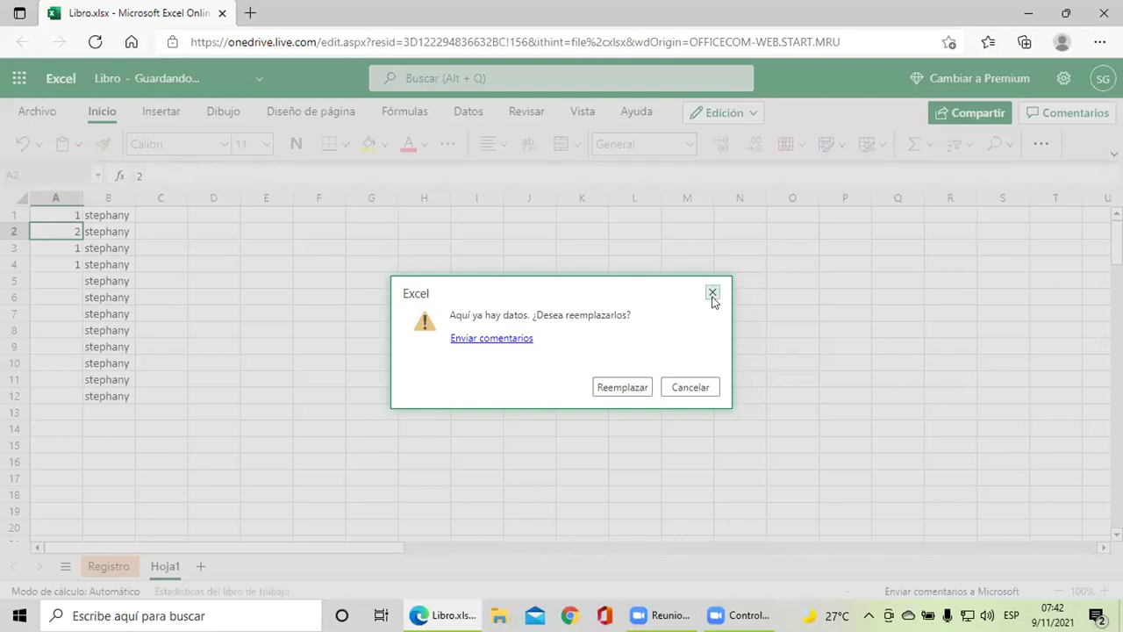
left_click(677, 392)
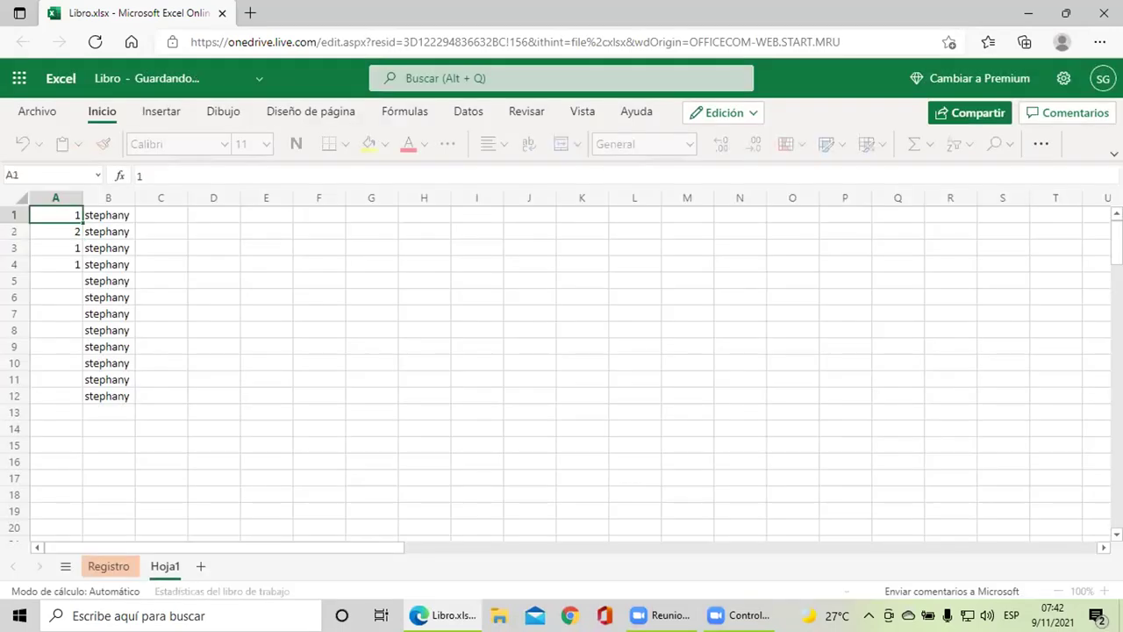
Step: Clear the stray 1s in A3 and A4, then extend the 1, 2 series to A6
left_click(71, 243)
key("BackSpace")
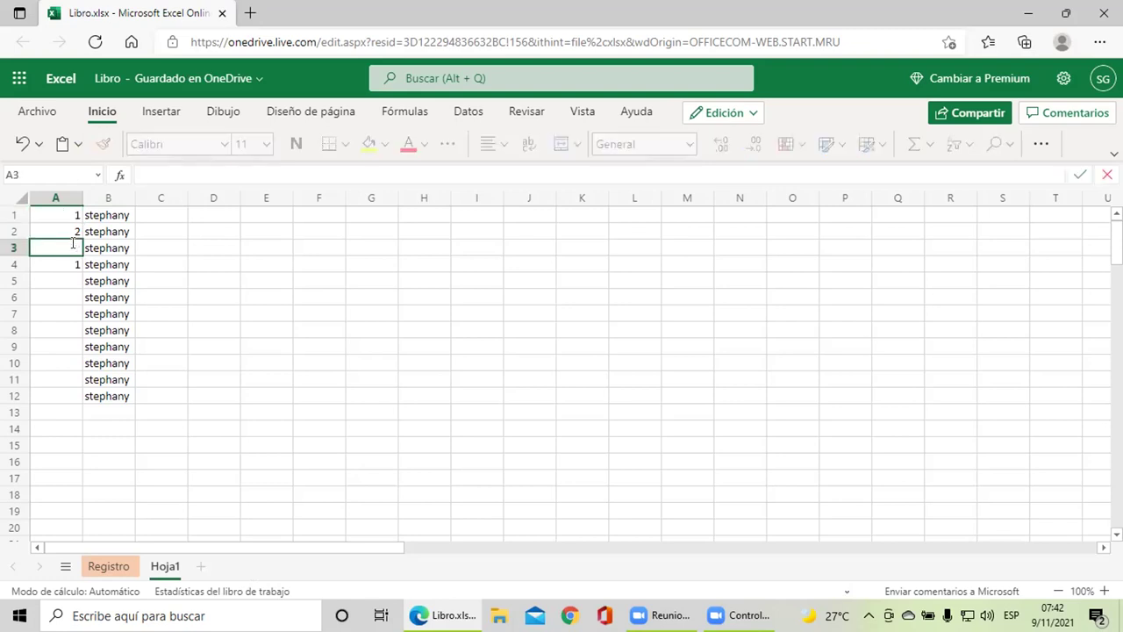
left_click(73, 264)
key("BackSpace")
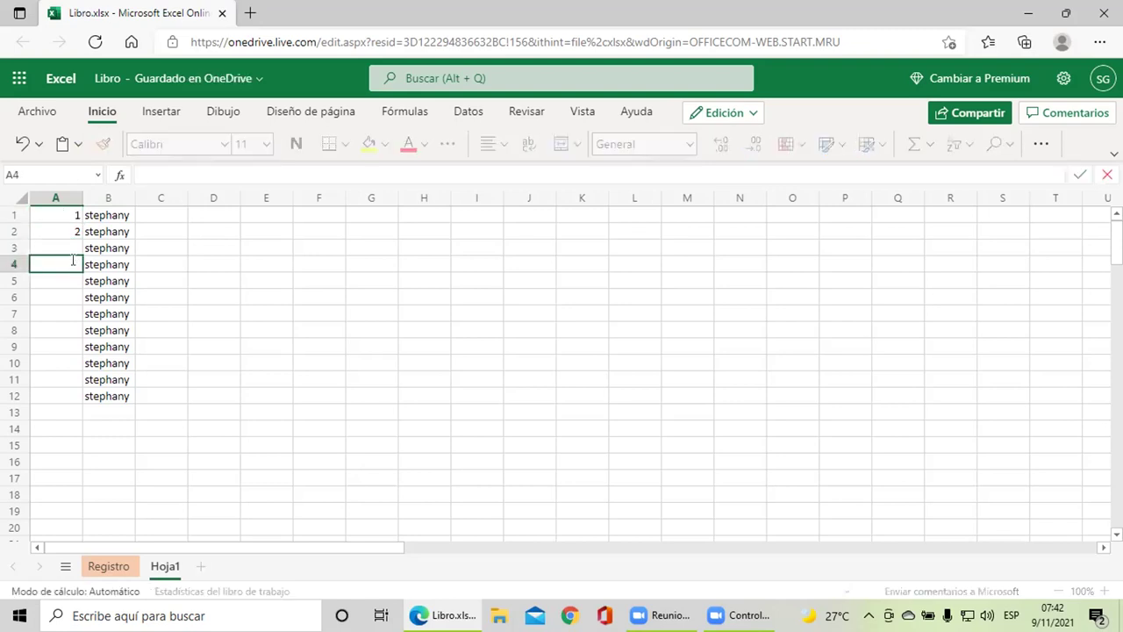
left_click(70, 218)
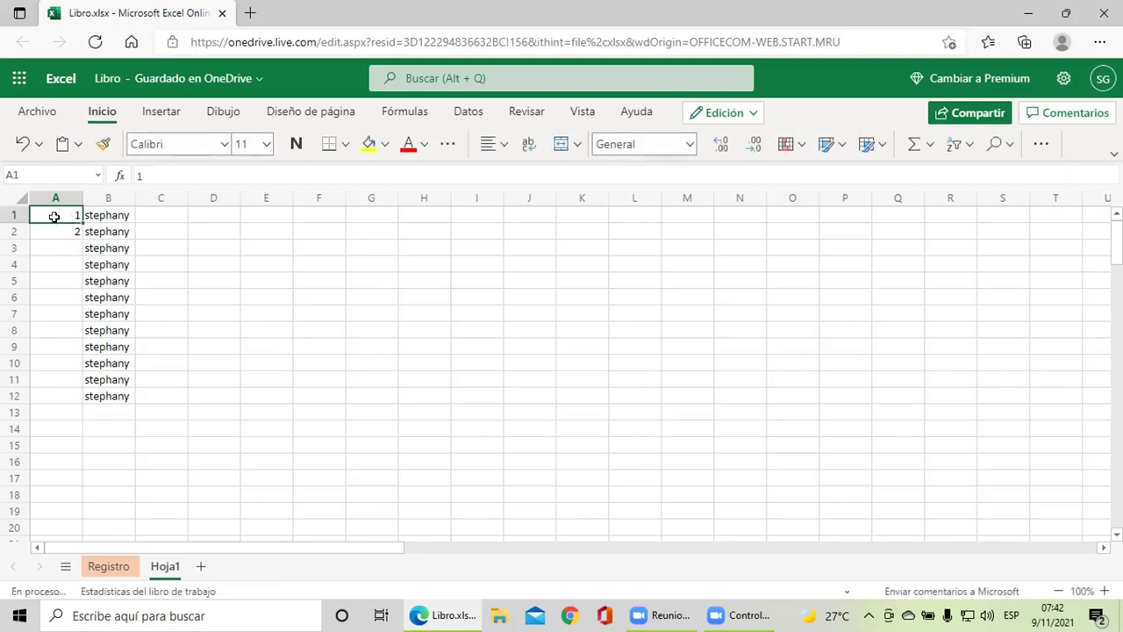
left_click_drag(54, 216, 52, 229)
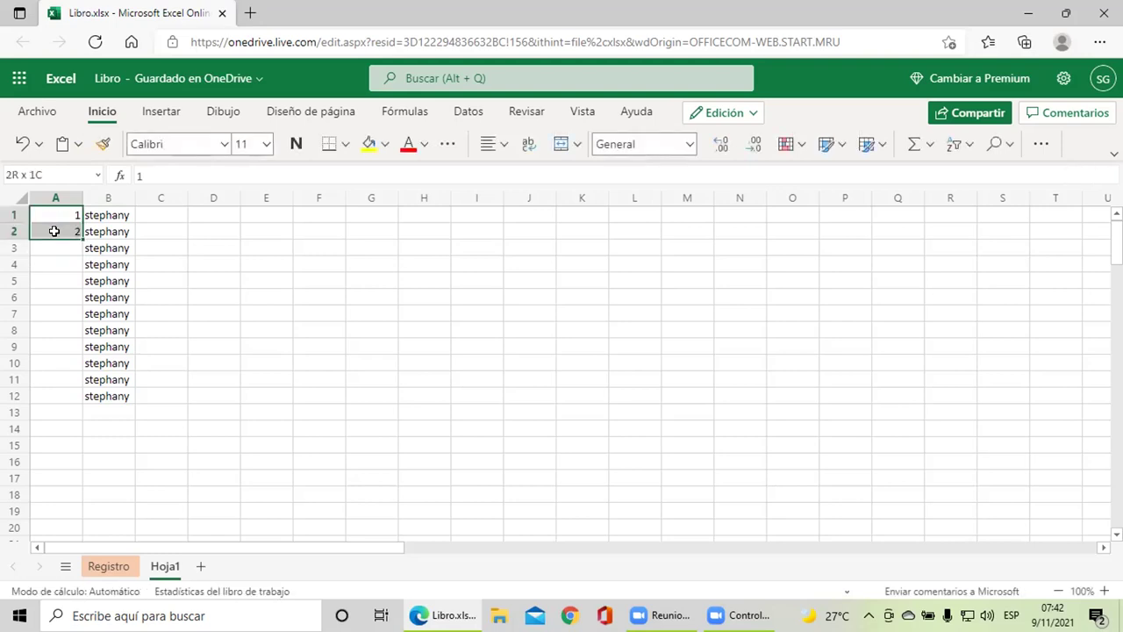
left_click_drag(75, 234, 76, 396)
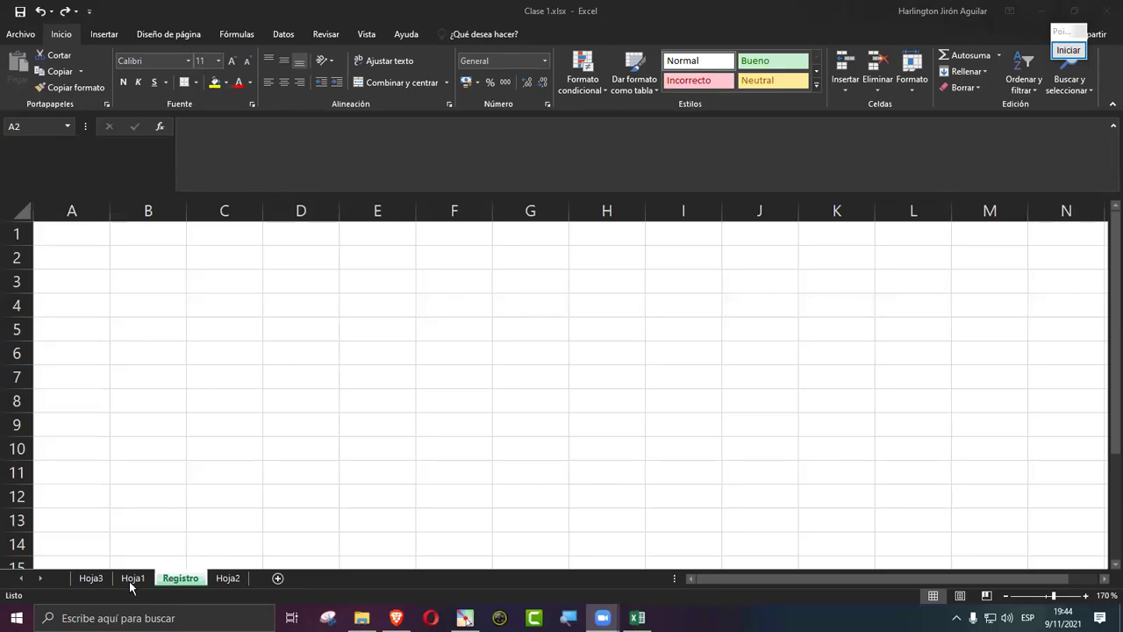
Step: Delete the Hoja3, Hoja1 and Hoja2 sheets so only Registro remains
left_click(90, 578)
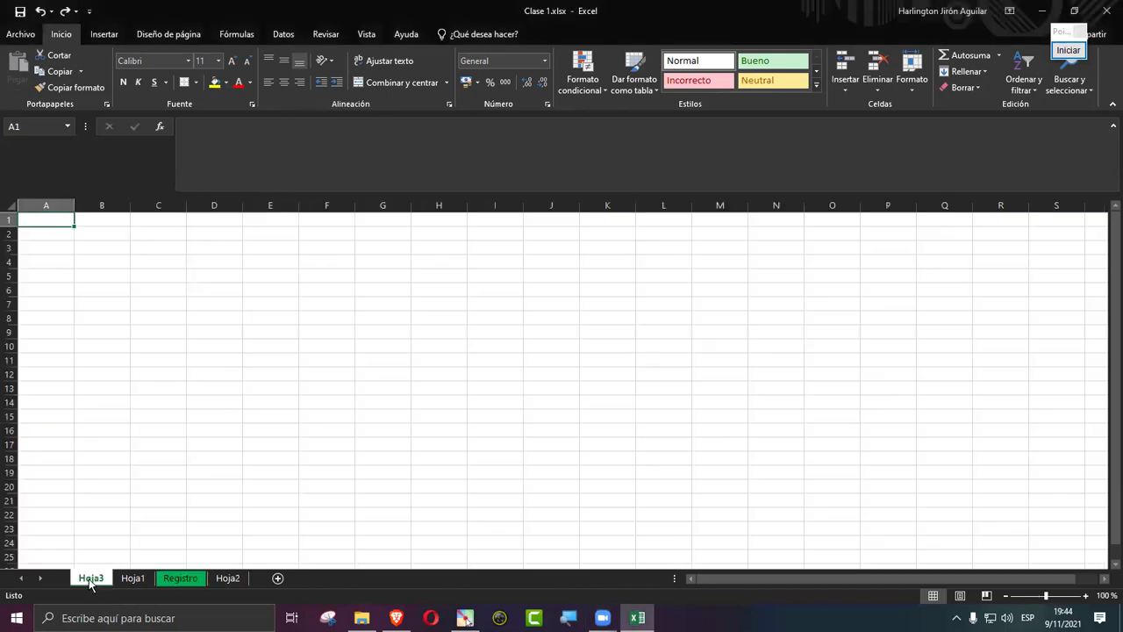
right_click(90, 584)
left_click(138, 429)
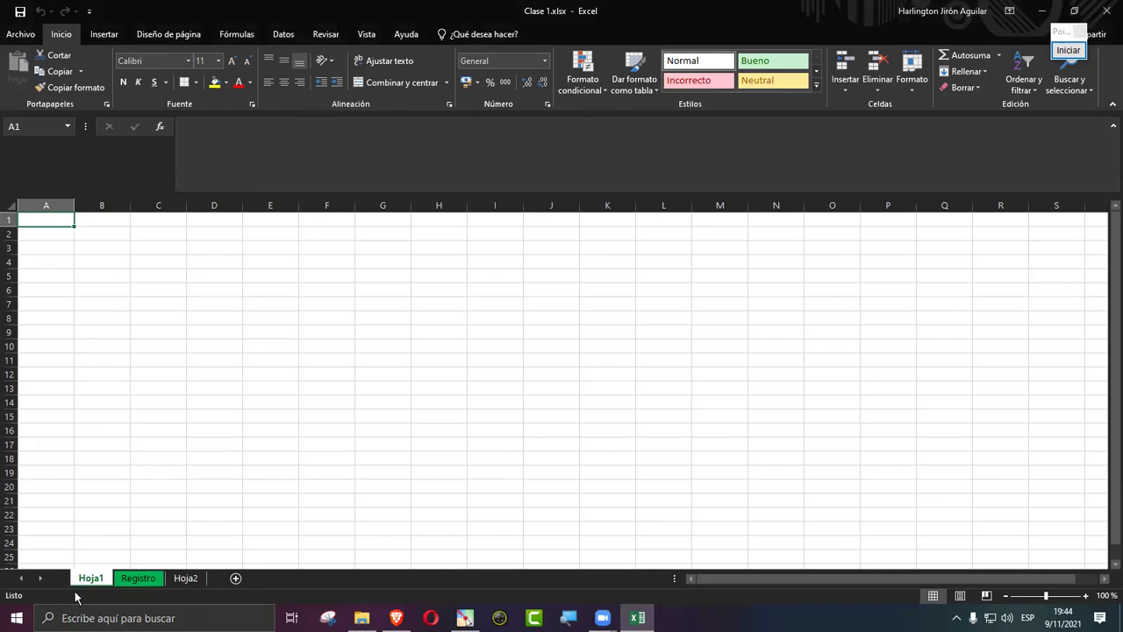
right_click(90, 584)
left_click(135, 426)
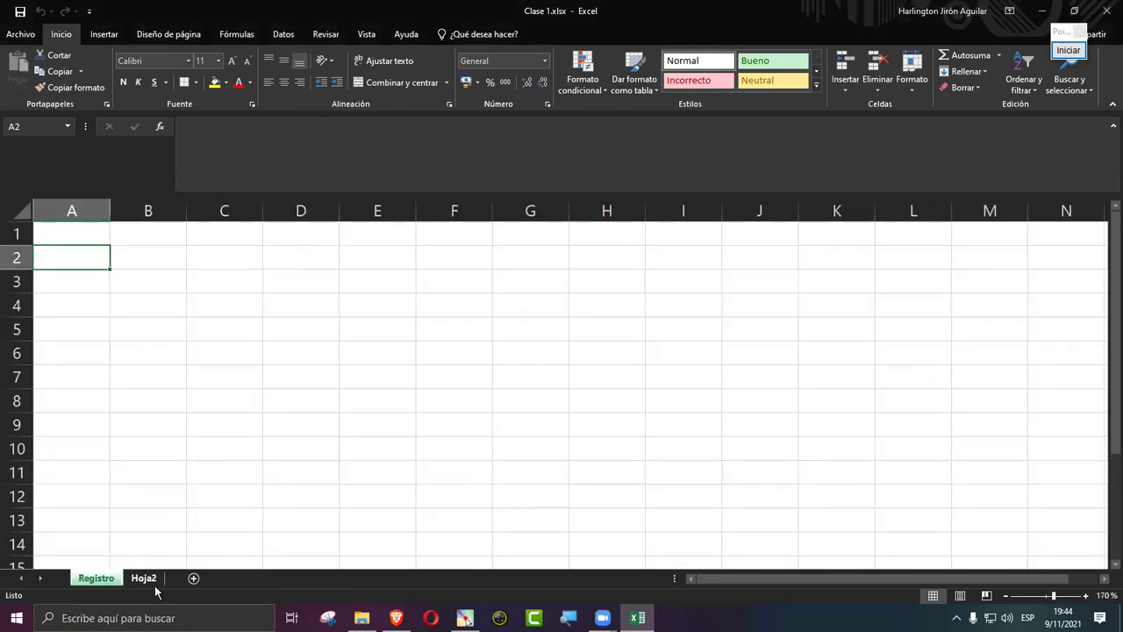
right_click(156, 581)
left_click(189, 443)
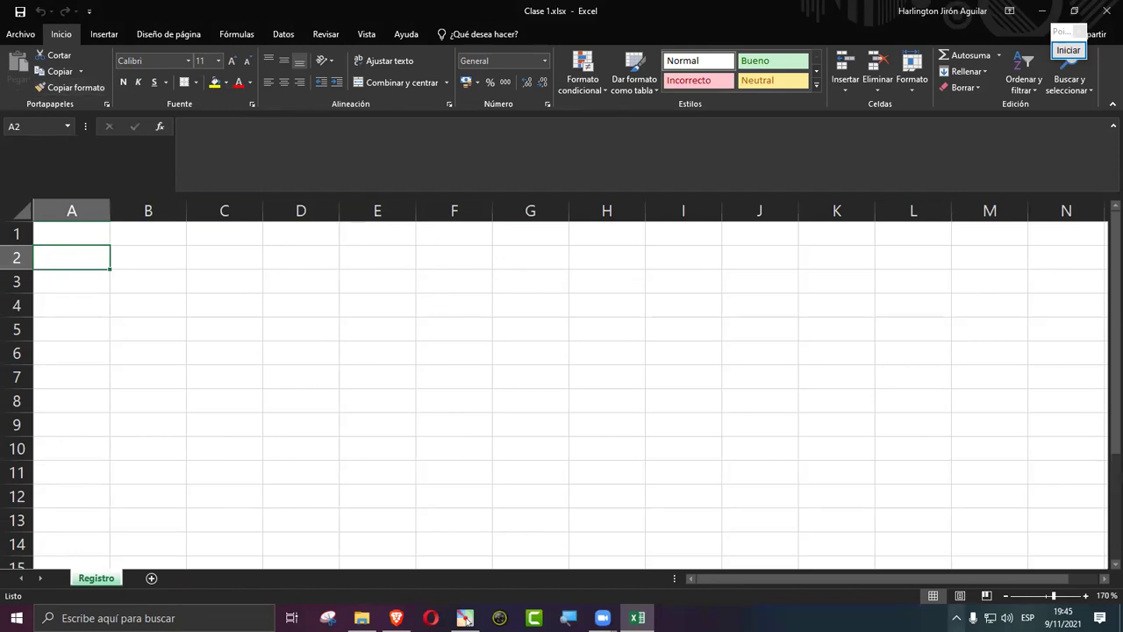
left_click(1067, 58)
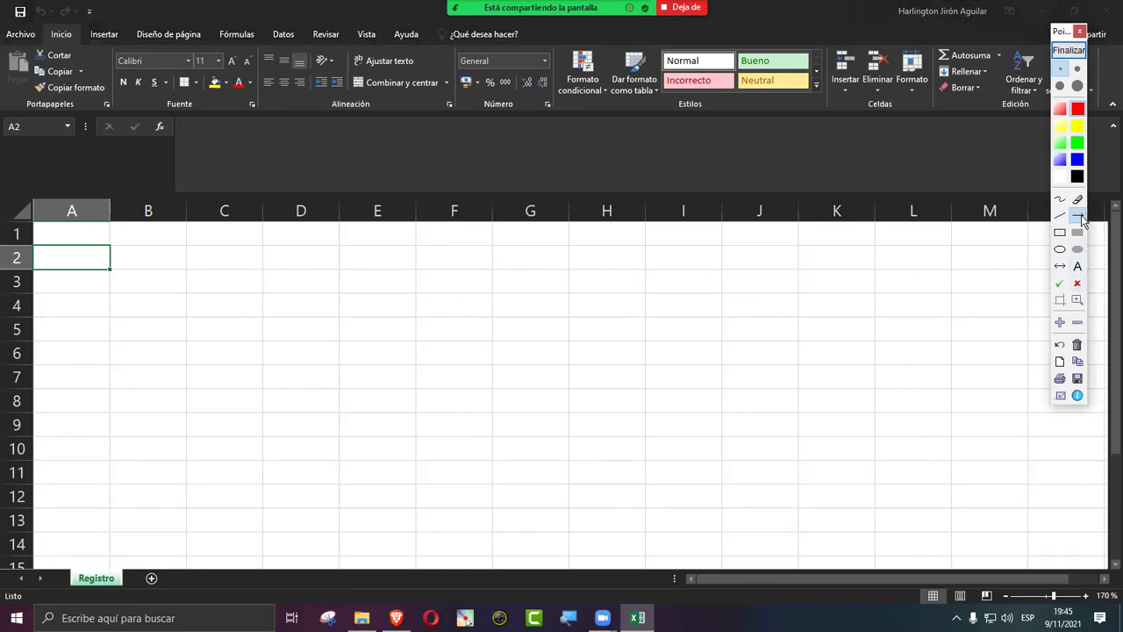
Step: Frame the ribbon tabs with a red rectangle, point arrows at each tab, then clear the markings
left_click(1060, 231)
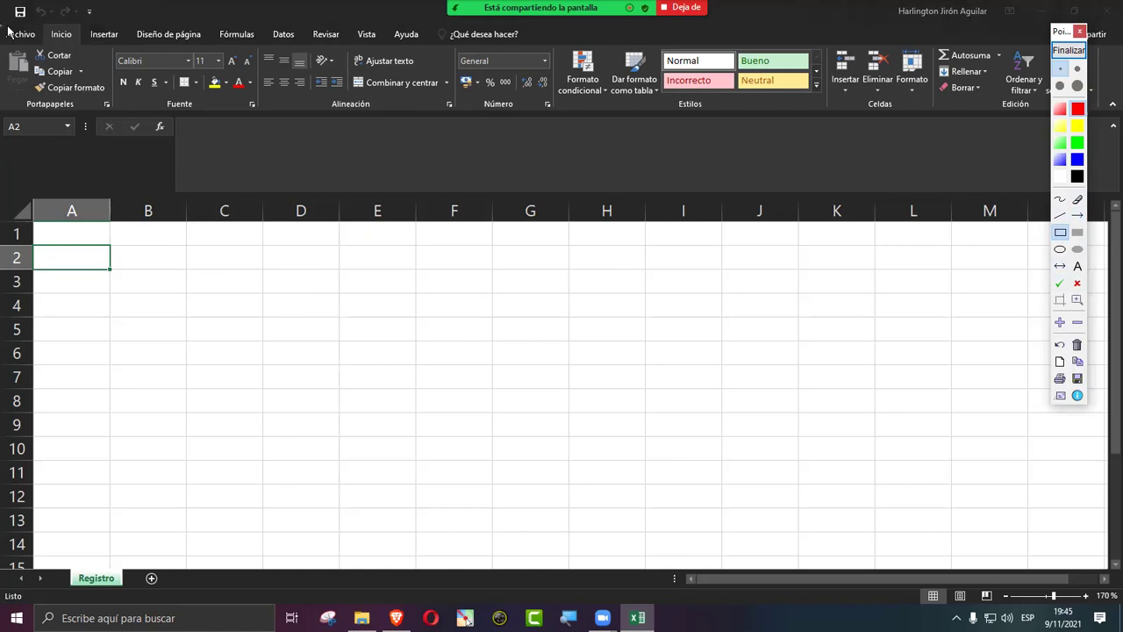
left_click_drag(7, 27, 529, 45)
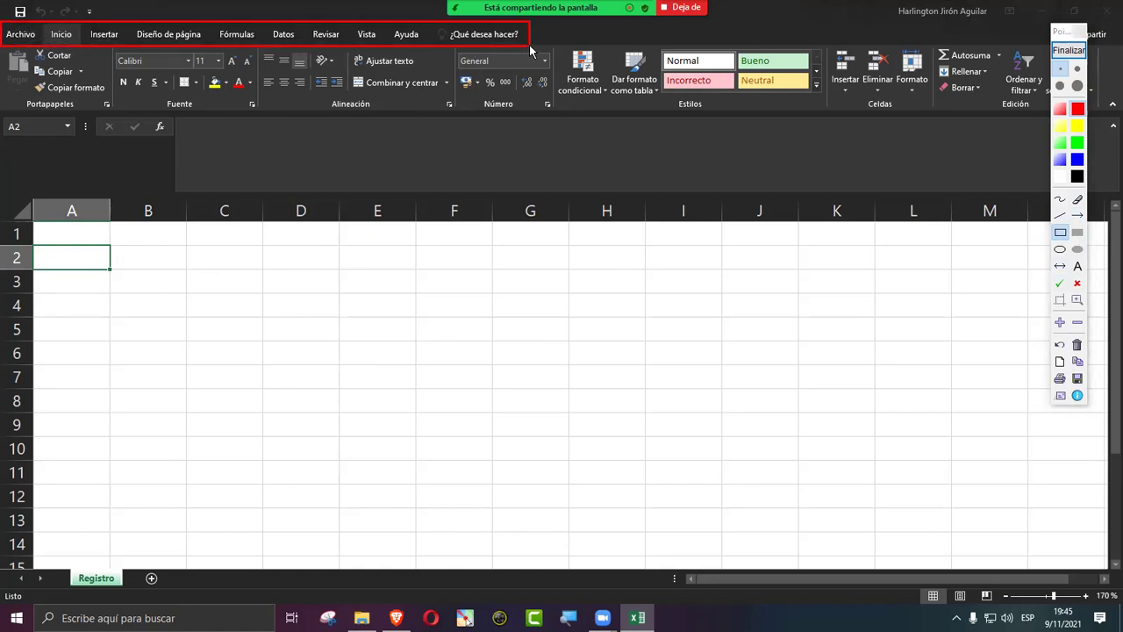
left_click(1077, 215)
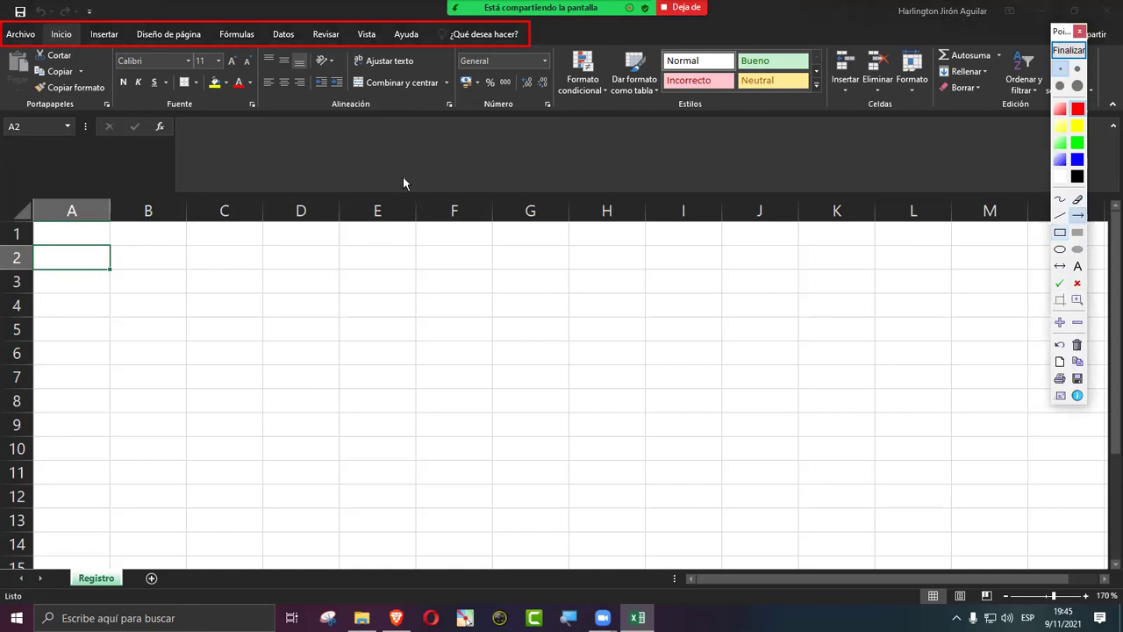
mouse_move(409, 203)
left_mouse_down()
mouse_move(110, 86)
mouse_move(74, 37)
left_mouse_up()
left_click_drag(146, 159, 116, 36)
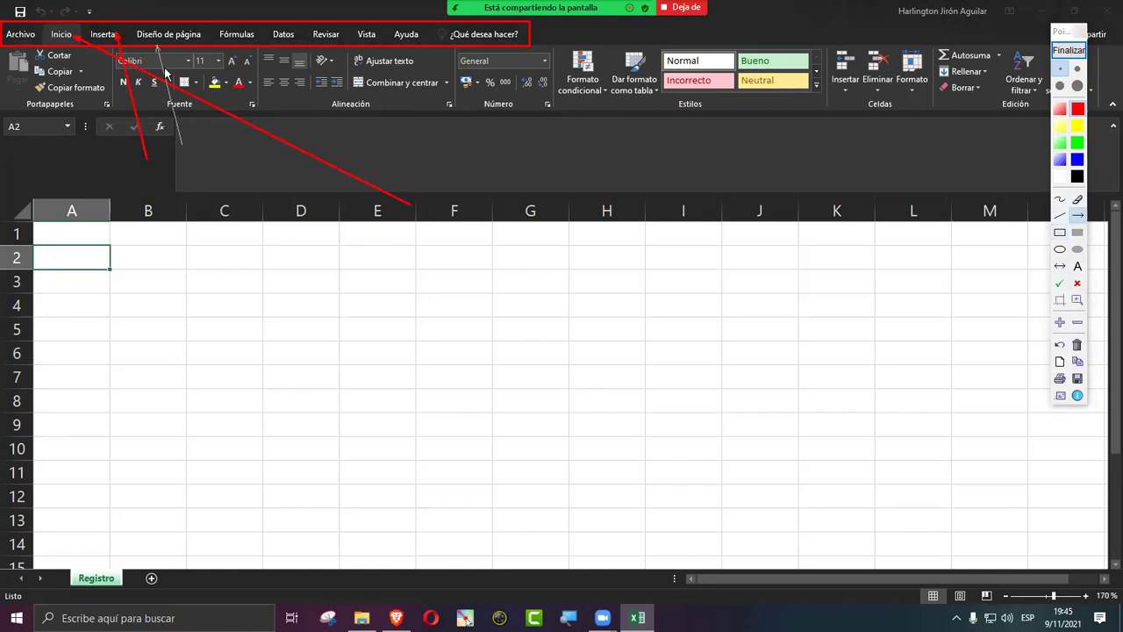
left_click_drag(218, 148, 239, 39)
left_click_drag(257, 139, 281, 51)
left_click_drag(302, 146, 327, 44)
left_click_drag(337, 129, 366, 48)
left_click_drag(366, 148, 408, 54)
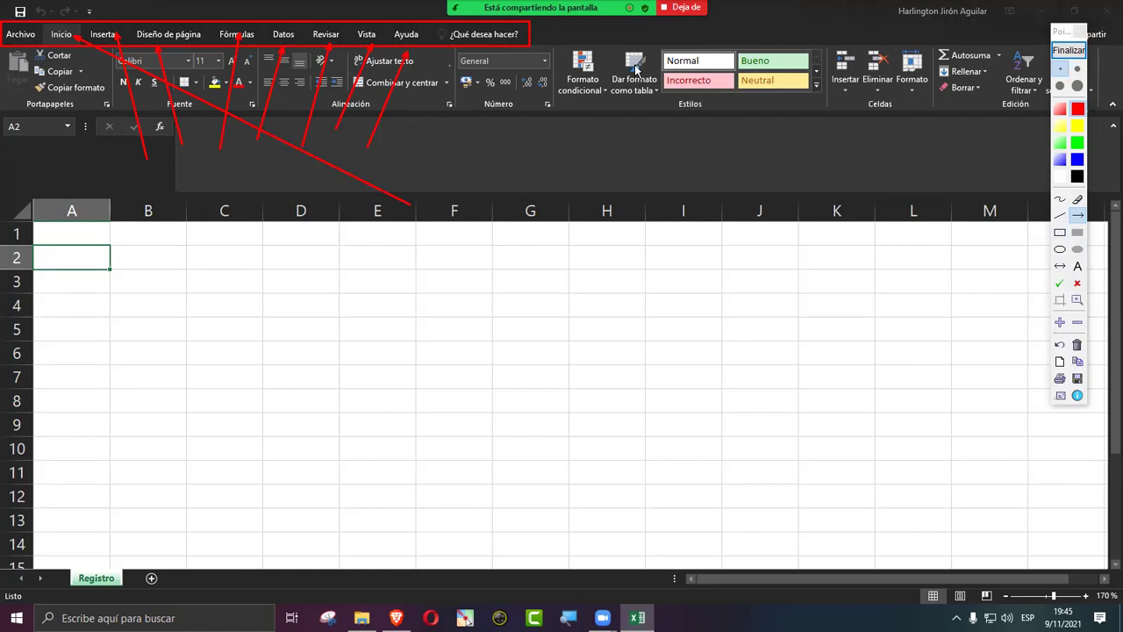
left_click(1076, 50)
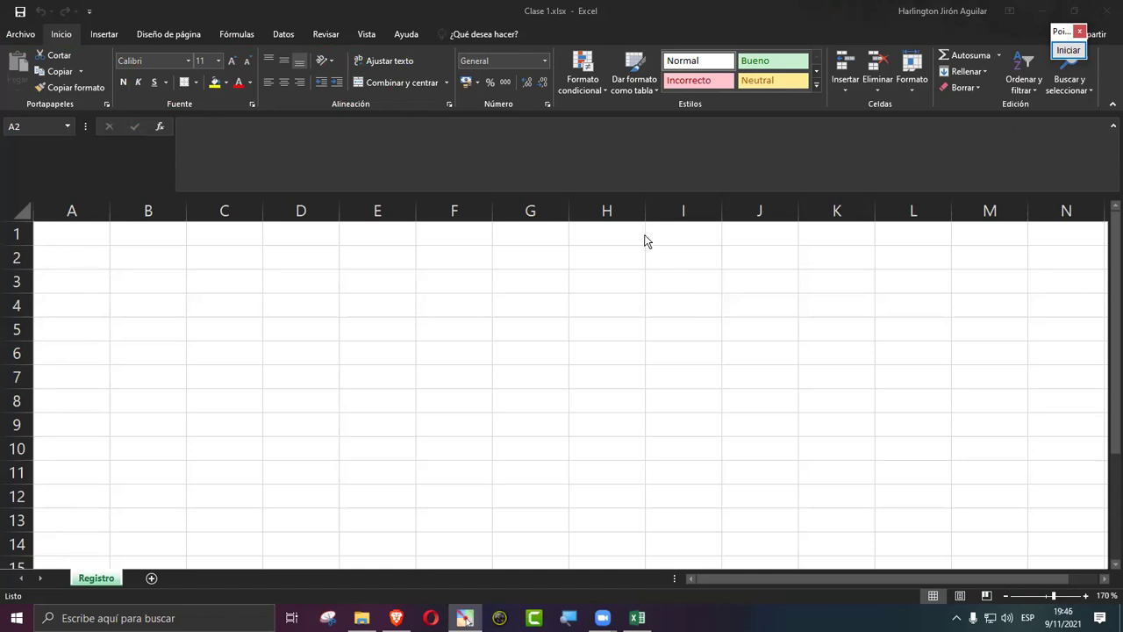
Step: Enter the headers N°, Nombre and Ape in cells A1 to C1
left_click(64, 229)
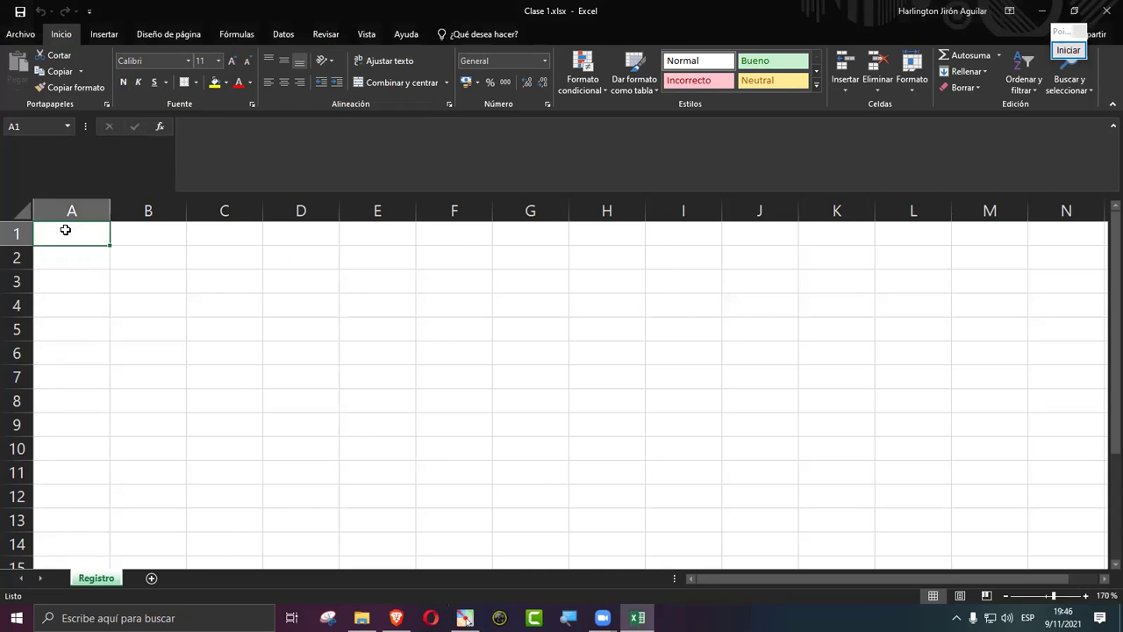
type("A")
key("BackSpace")
type("N")
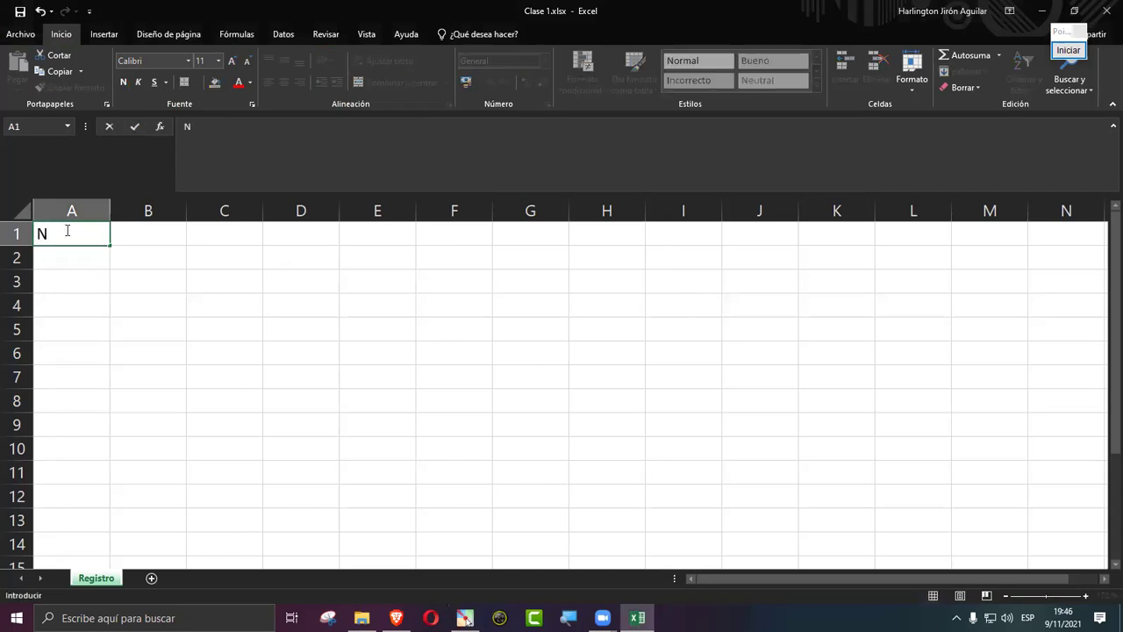
type("°")
key("Tab")
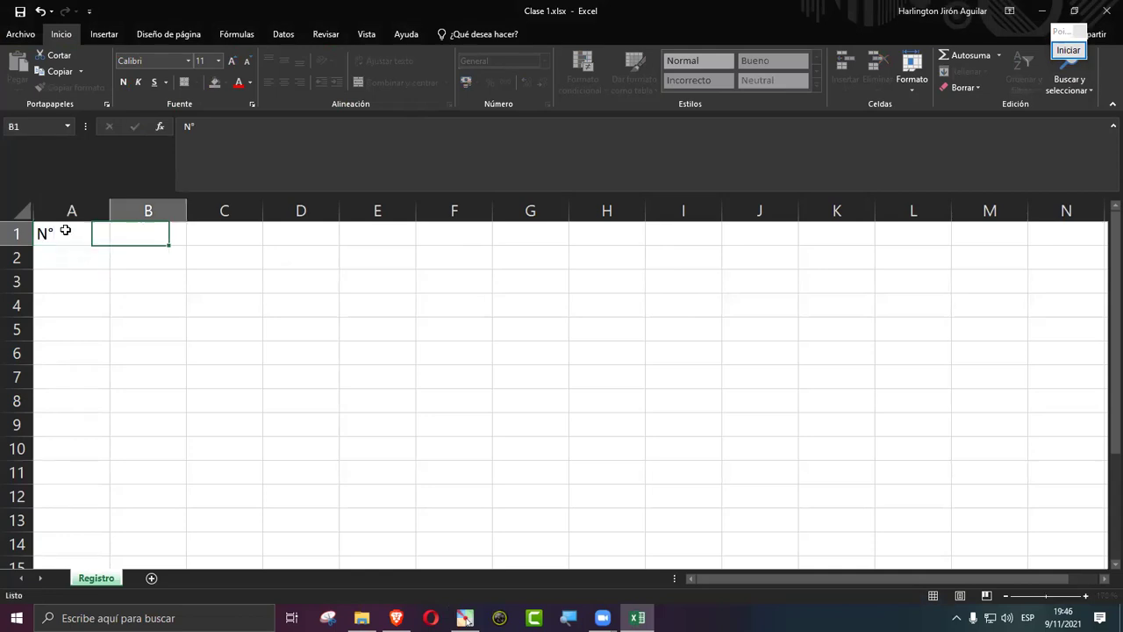
type("Nombre")
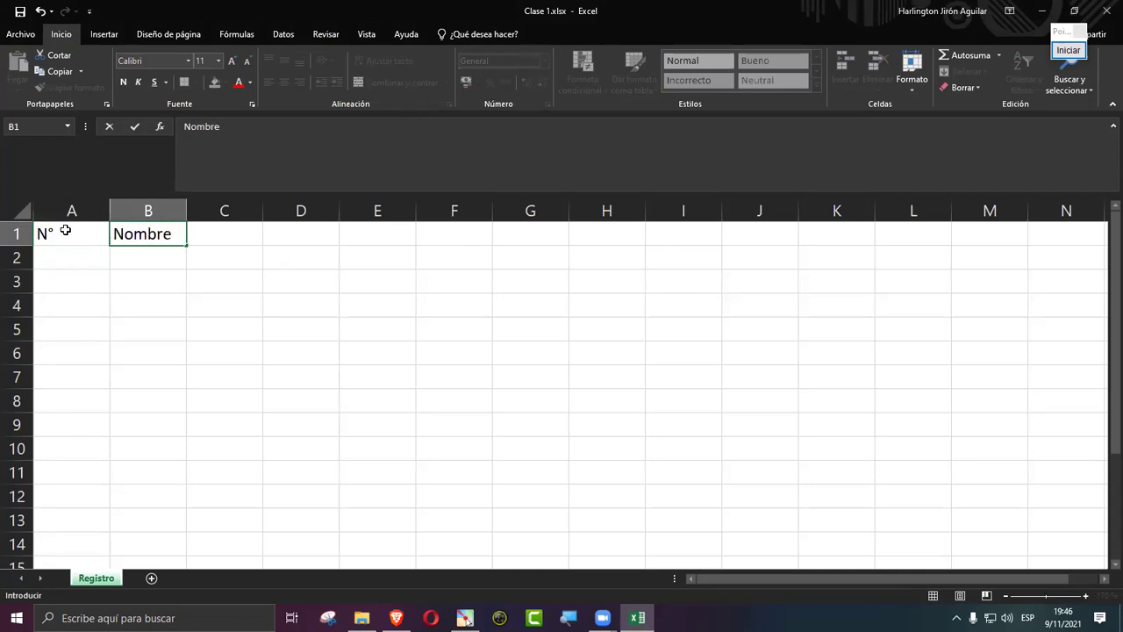
key("Tab")
type("Ape")
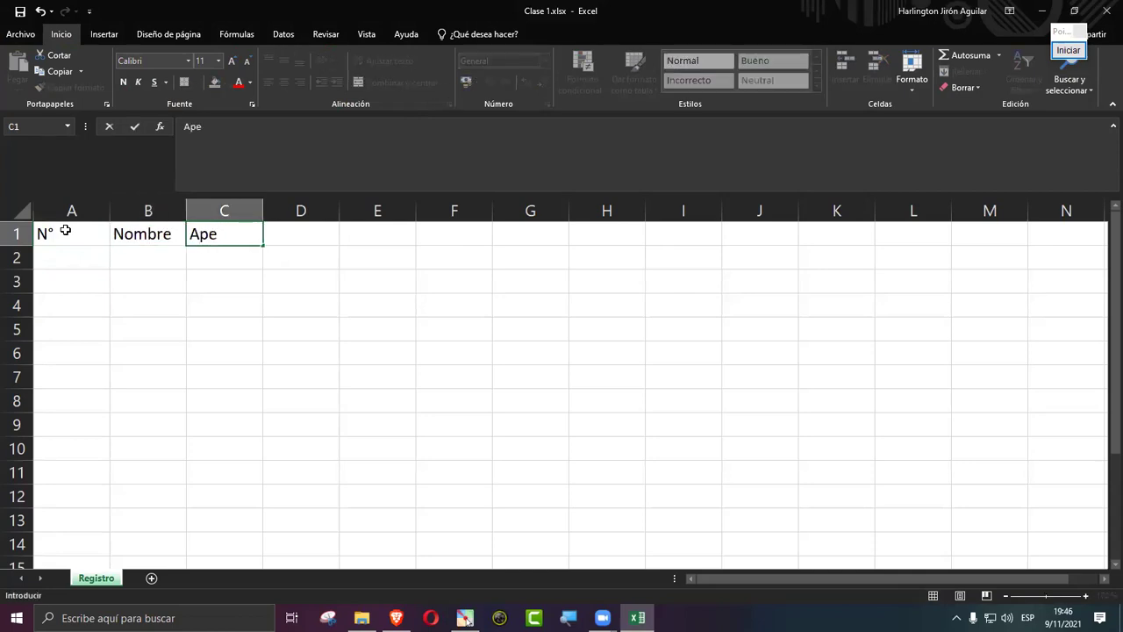
key("Left")
key("Right")
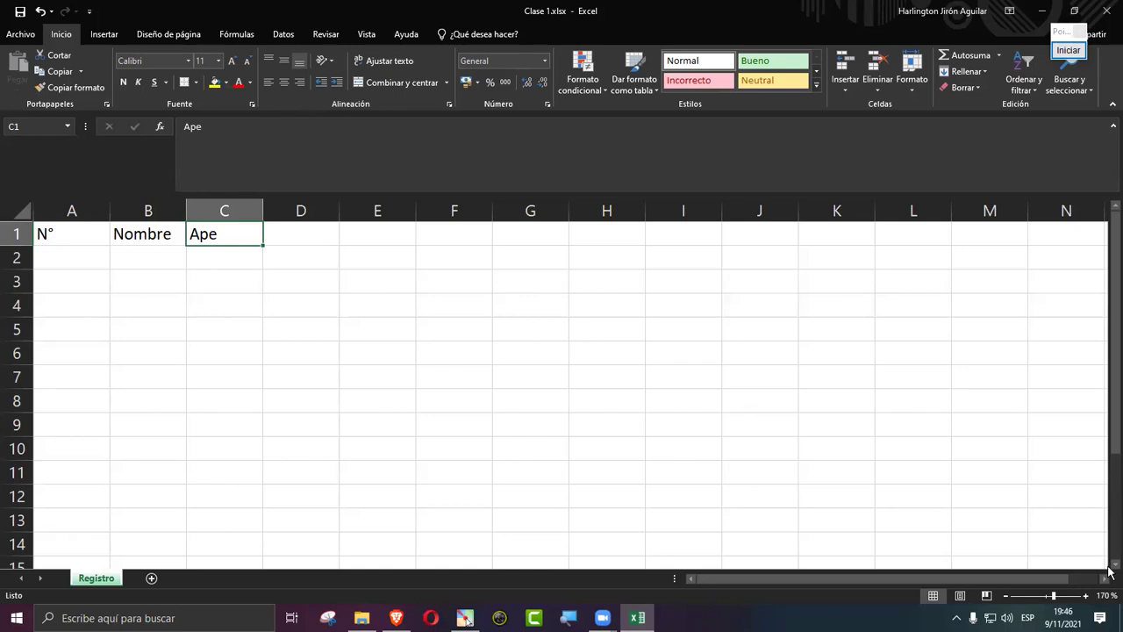
Step: Zoom the sheet in by three steps
left_click(1086, 595)
left_click(1087, 596)
left_click(1086, 596)
left_click(1086, 596)
left_click(1086, 596)
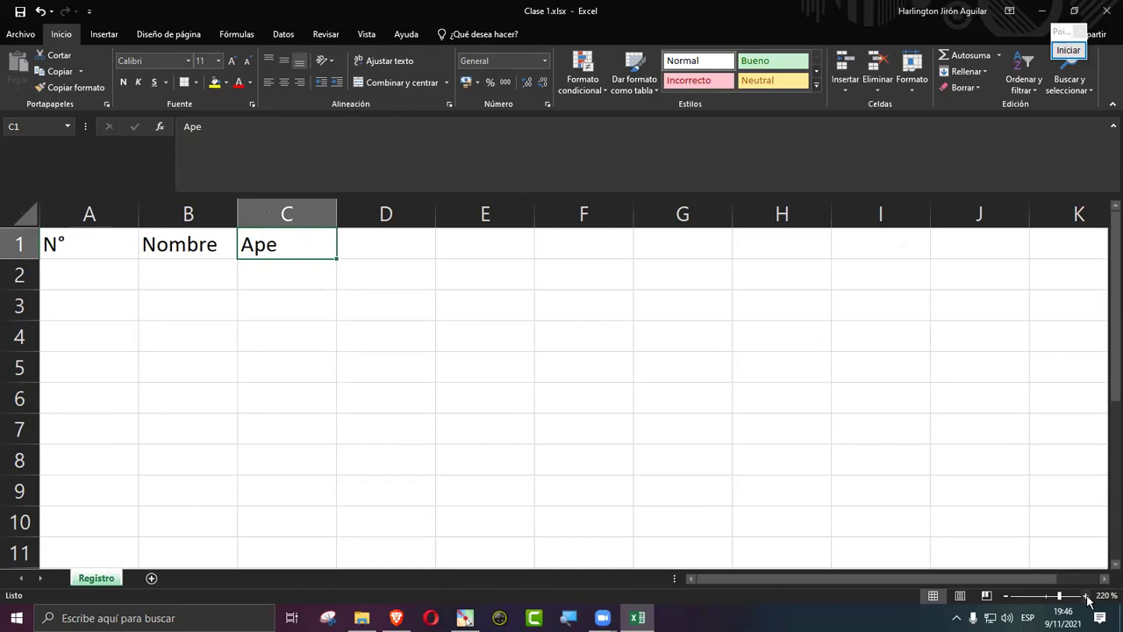
left_click(506, 344)
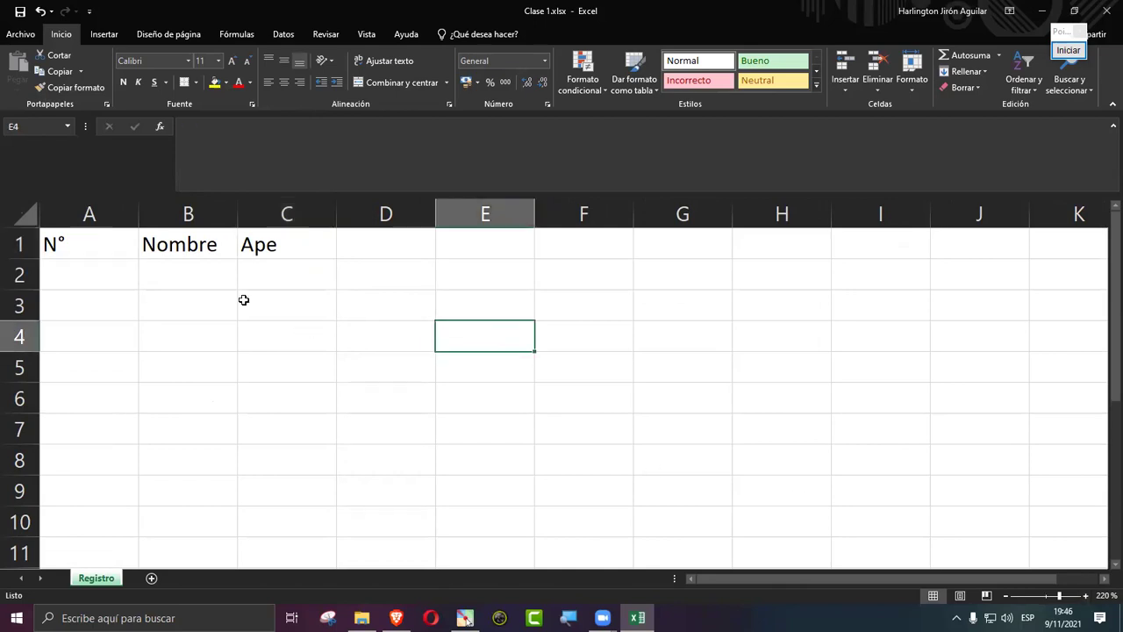
left_click(283, 242)
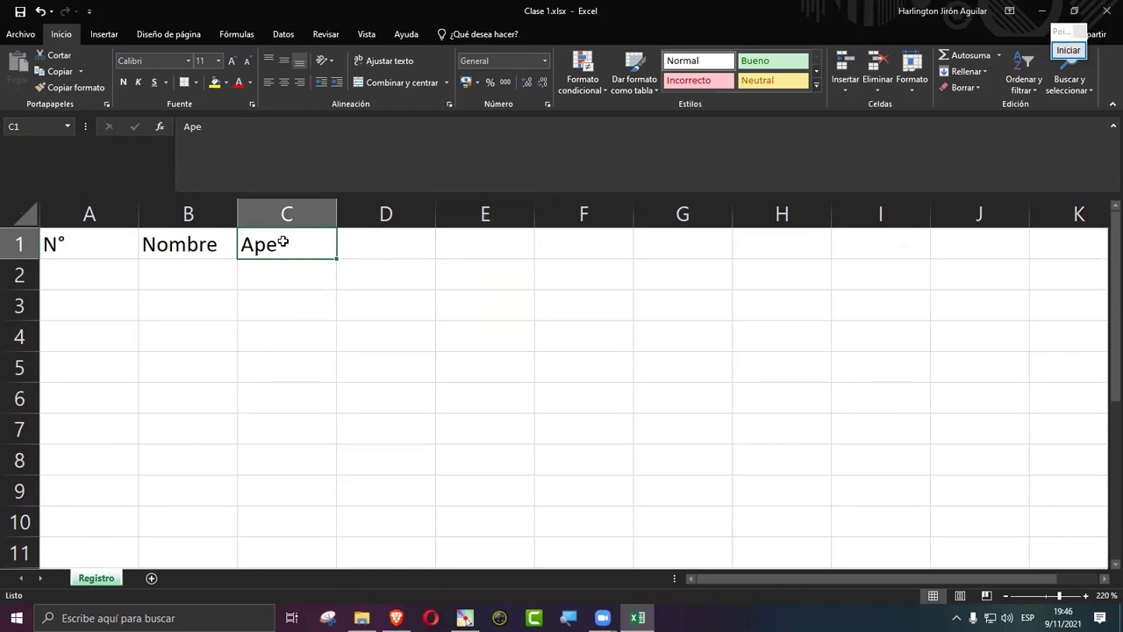
type("cvb")
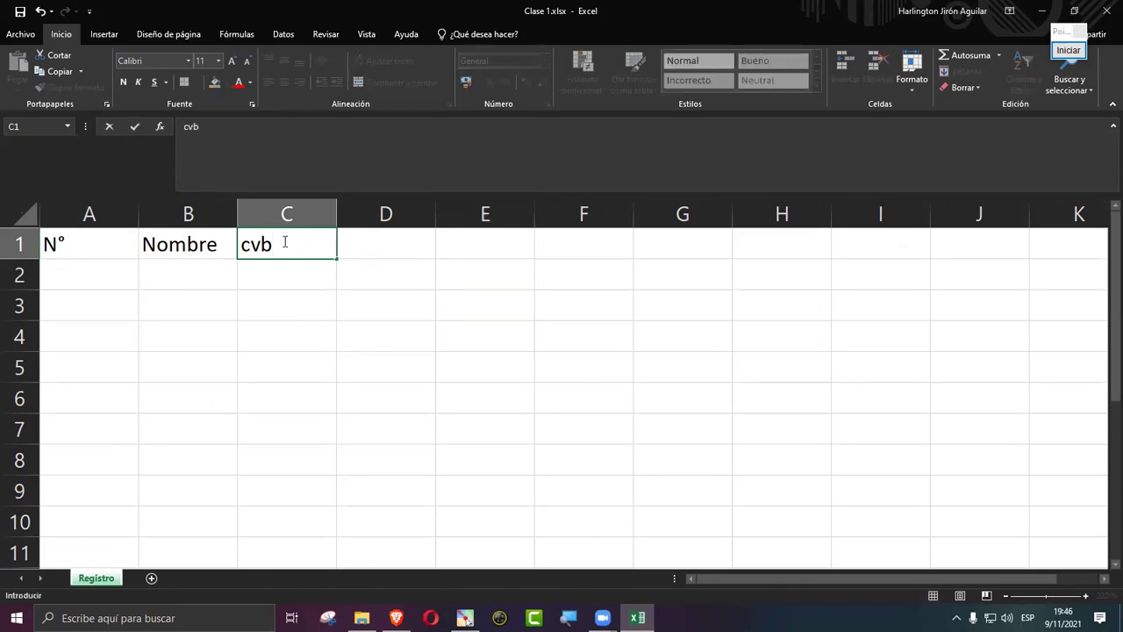
key("ctrl+z")
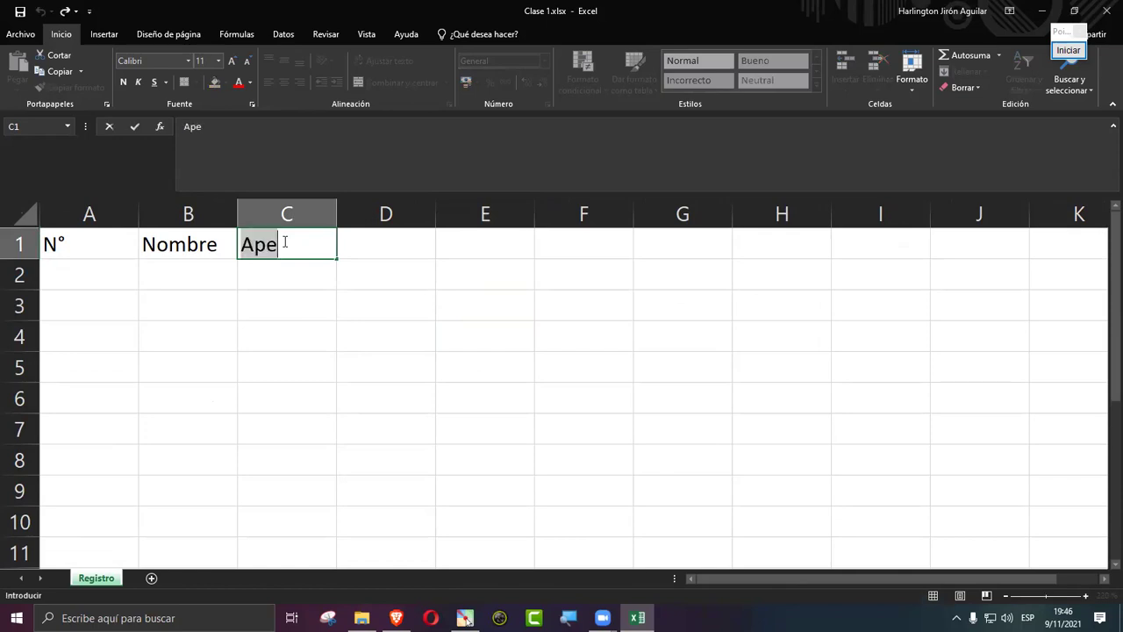
left_click(338, 360)
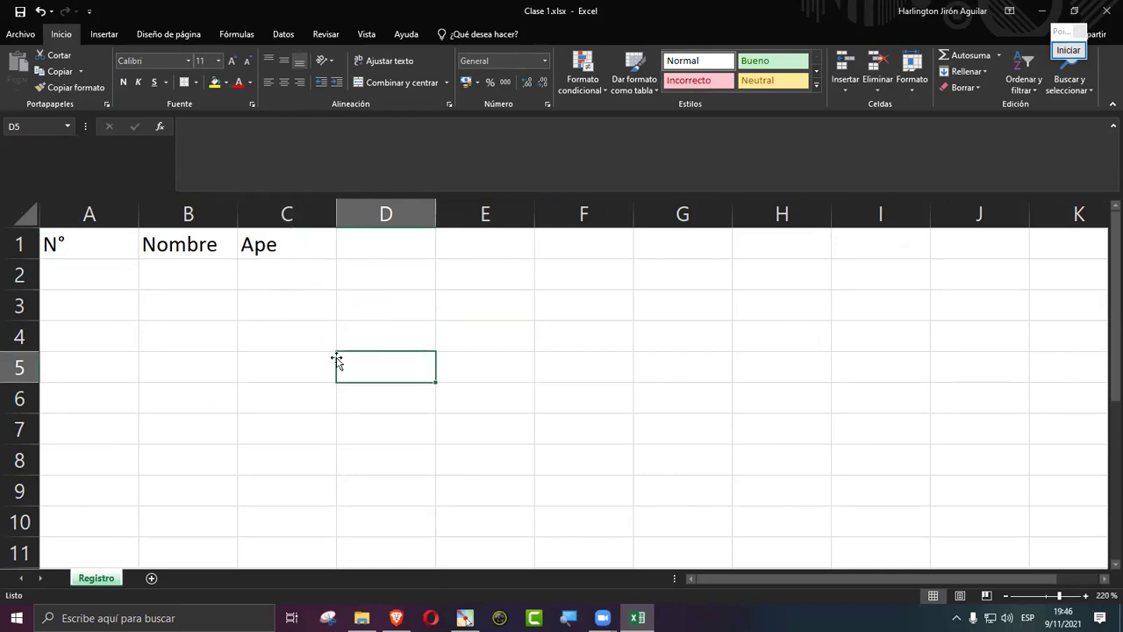
double_click(292, 246)
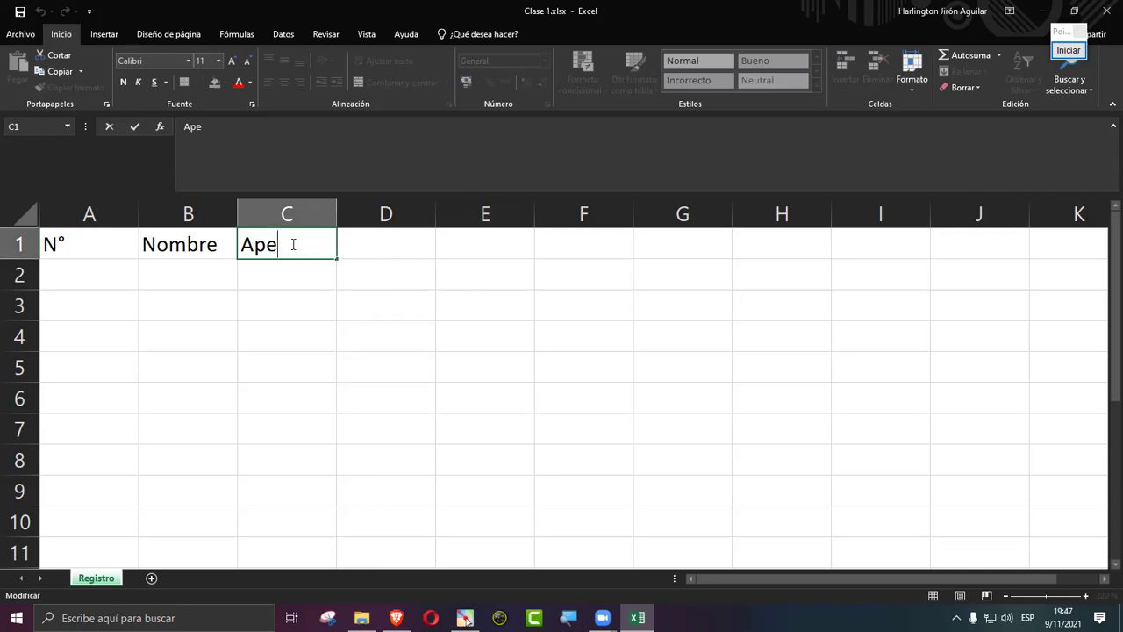
key("ctrl+Return")
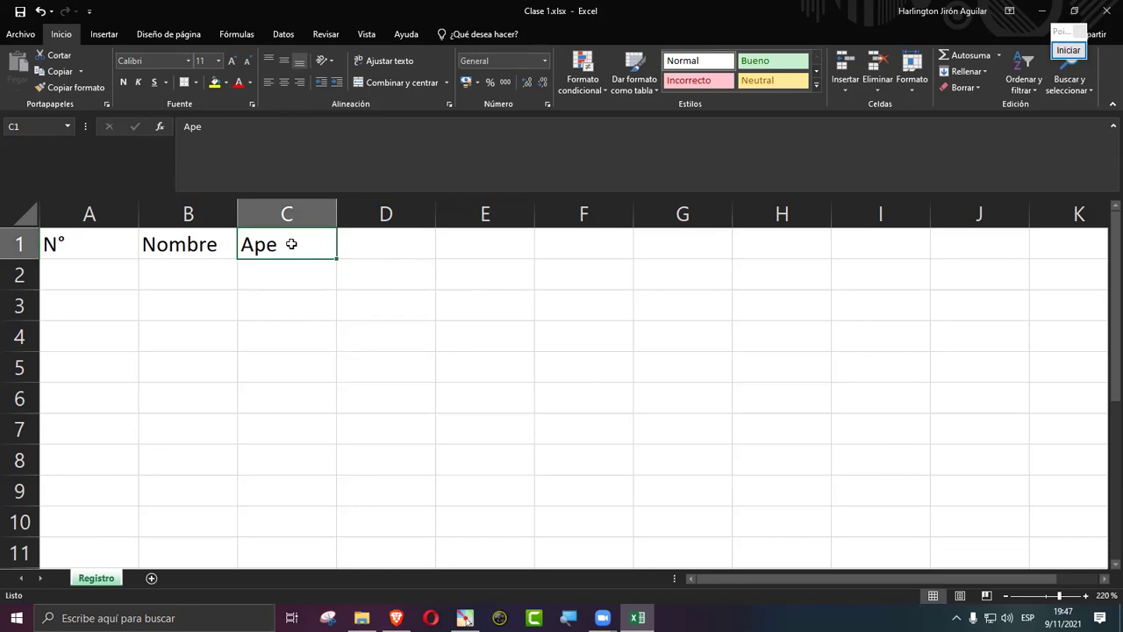
left_click(174, 248)
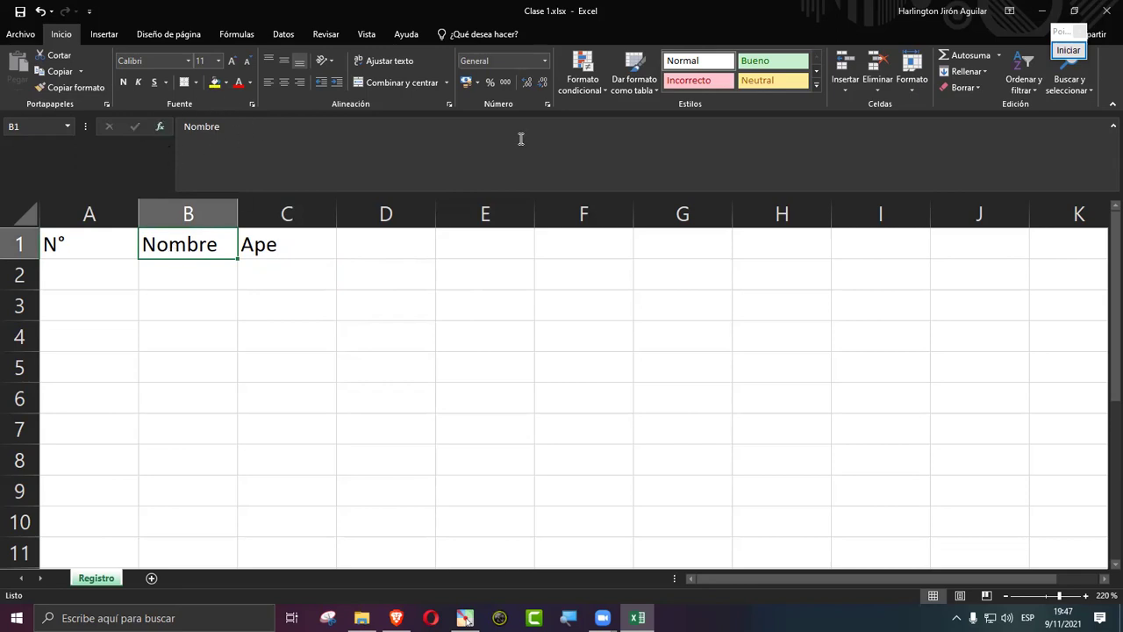
Step: Highlight the formula bar with a red rectangle, then edit B1's Nombre there
left_click(1068, 50)
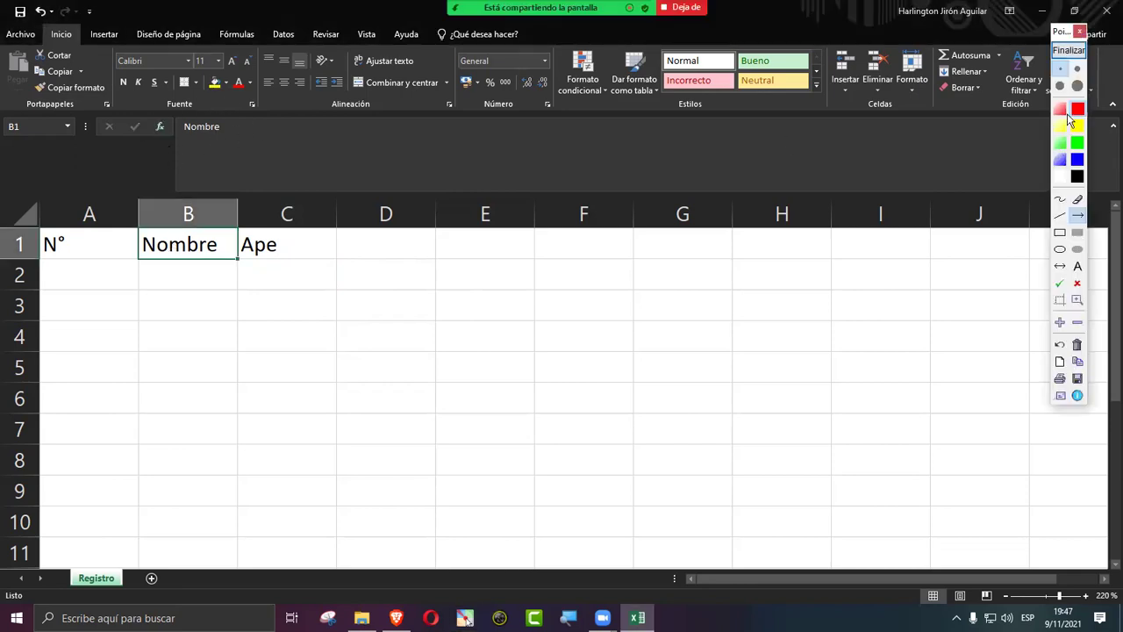
left_click(1060, 233)
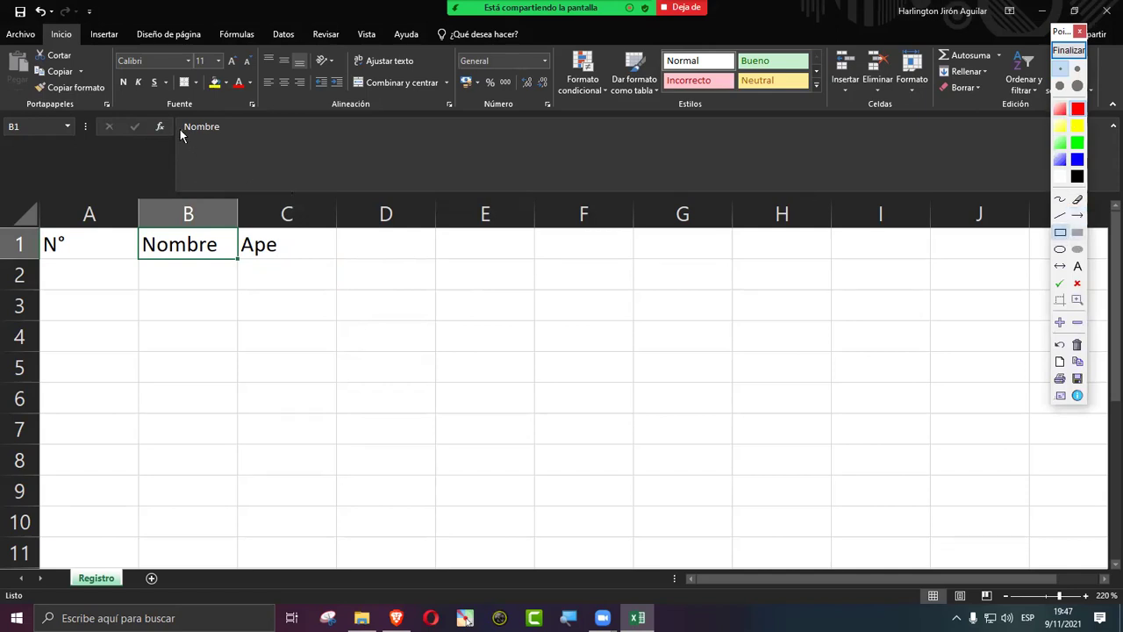
mouse_move(170, 111)
left_mouse_down()
mouse_move(844, 223)
mouse_move(961, 189)
mouse_move(990, 194)
left_mouse_up()
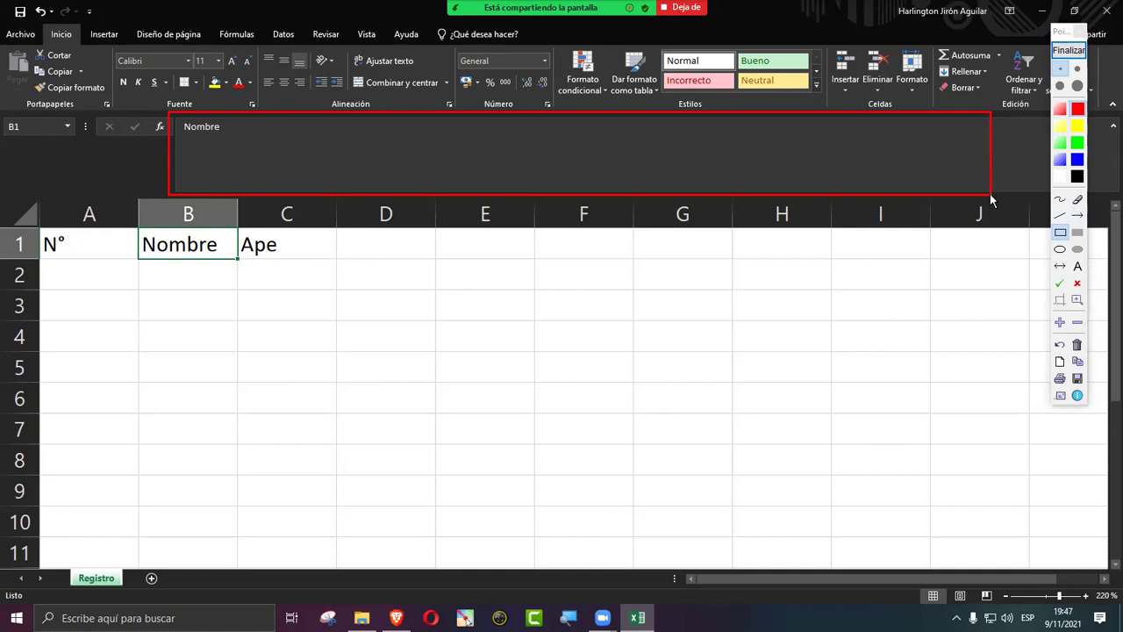
left_click(1067, 50)
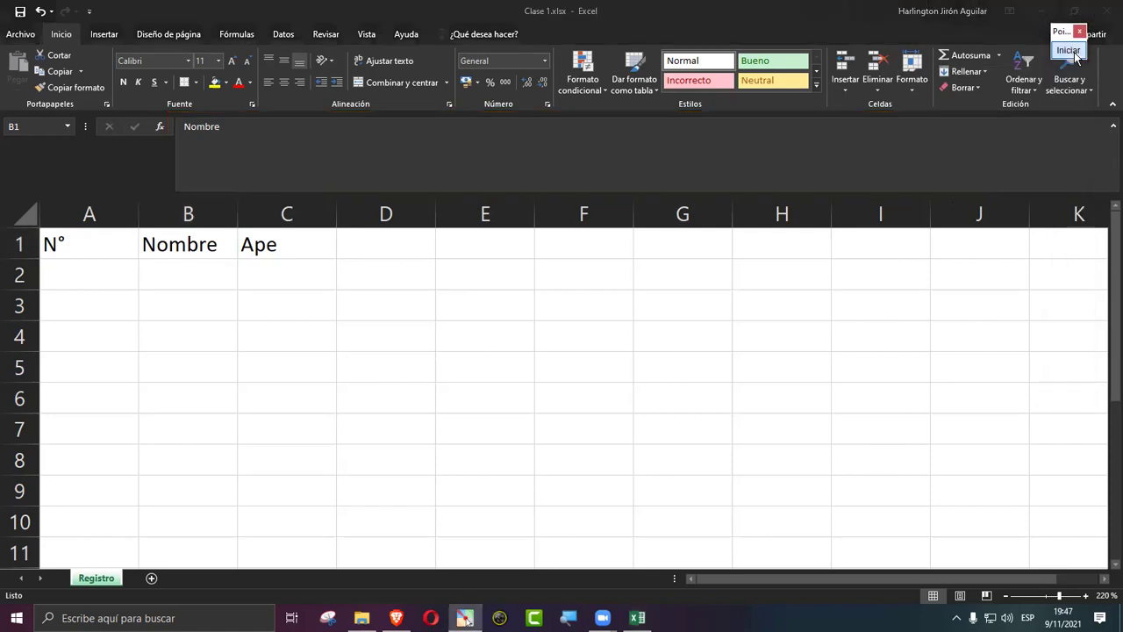
left_click(165, 247)
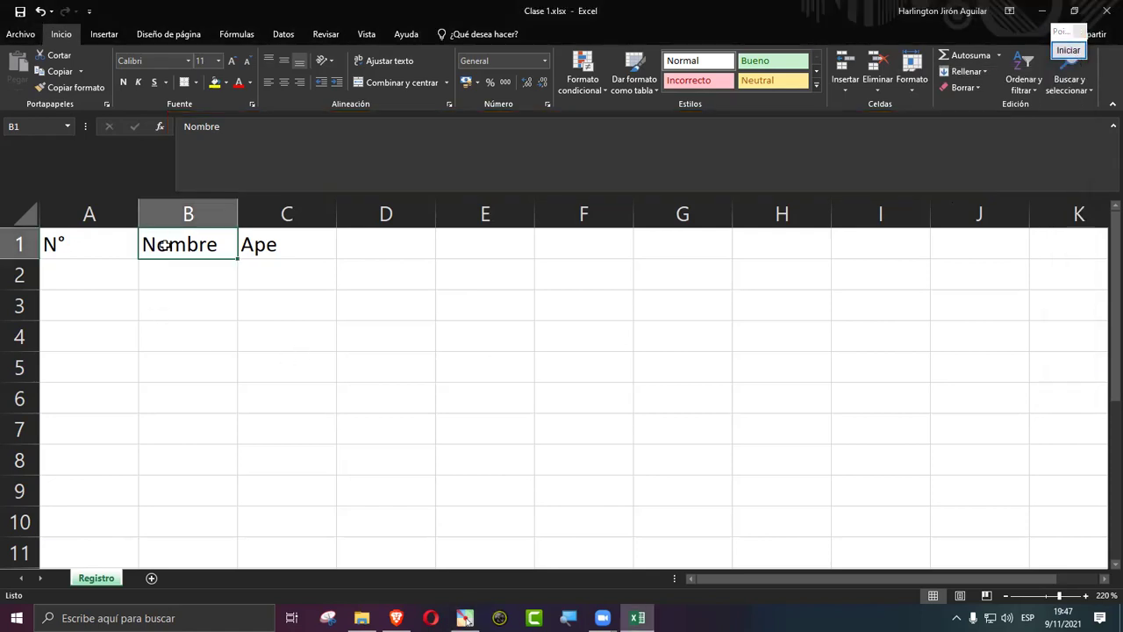
left_click(249, 132)
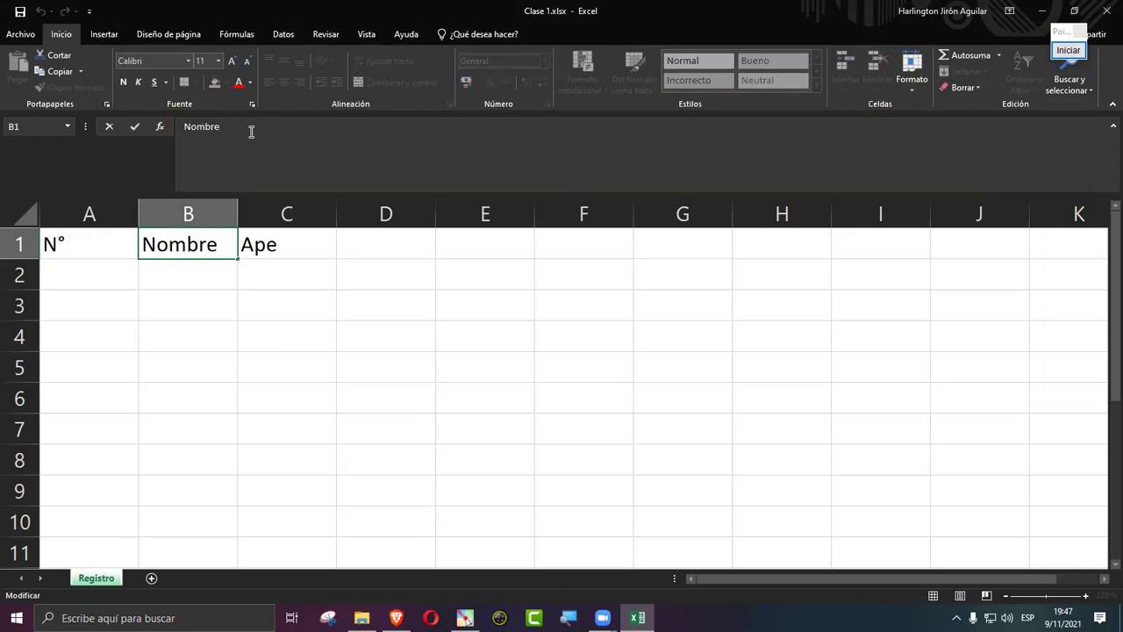
Step: Change C1 to Apellidos and enter Ciudad in D1
left_click(285, 252)
type("Apell")
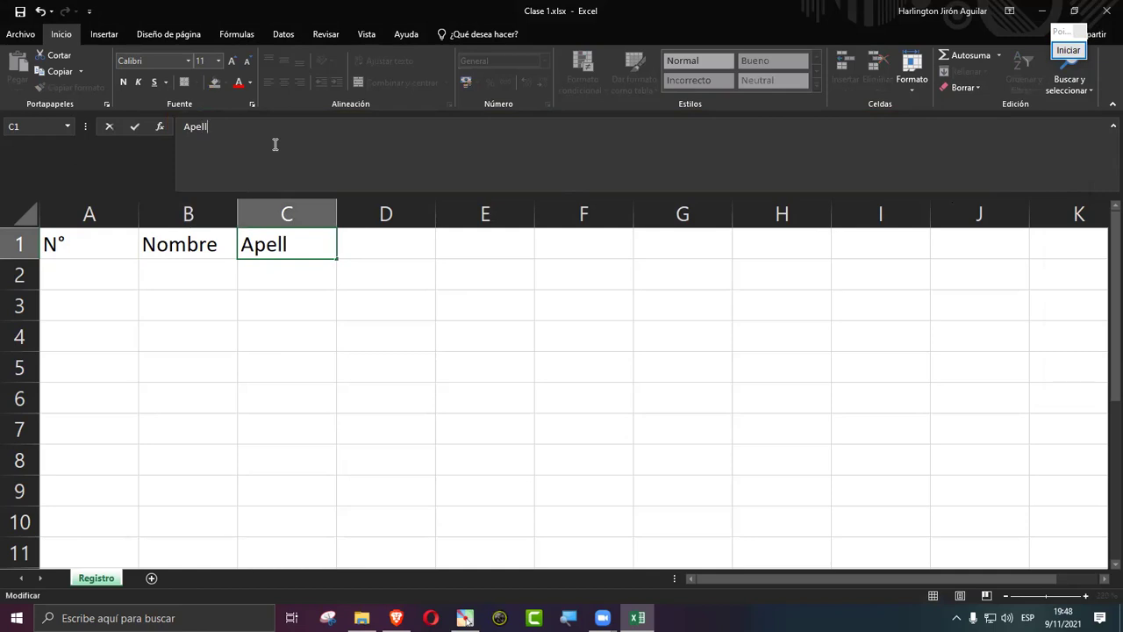
type("idos")
key("Return")
key("Up")
key("Right")
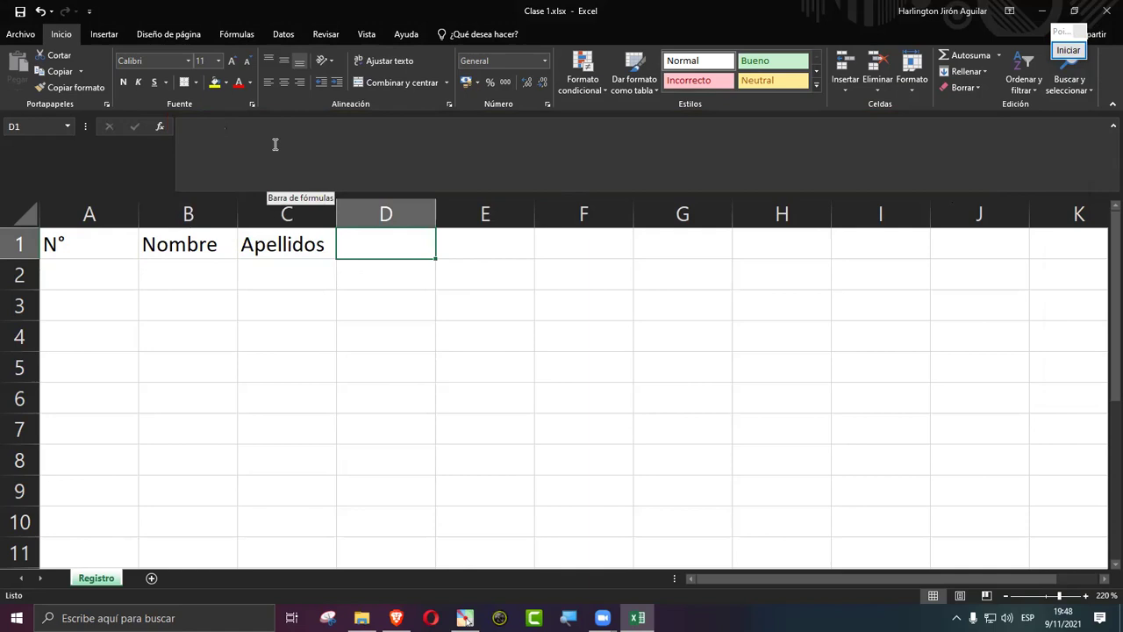
type("Ciudad")
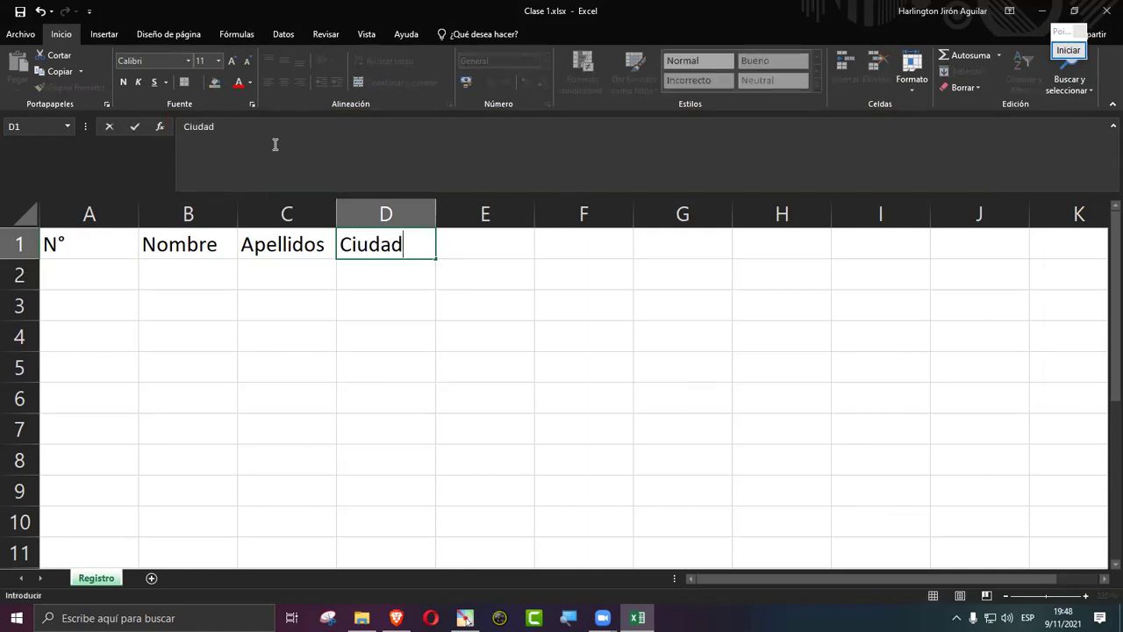
key("Tab")
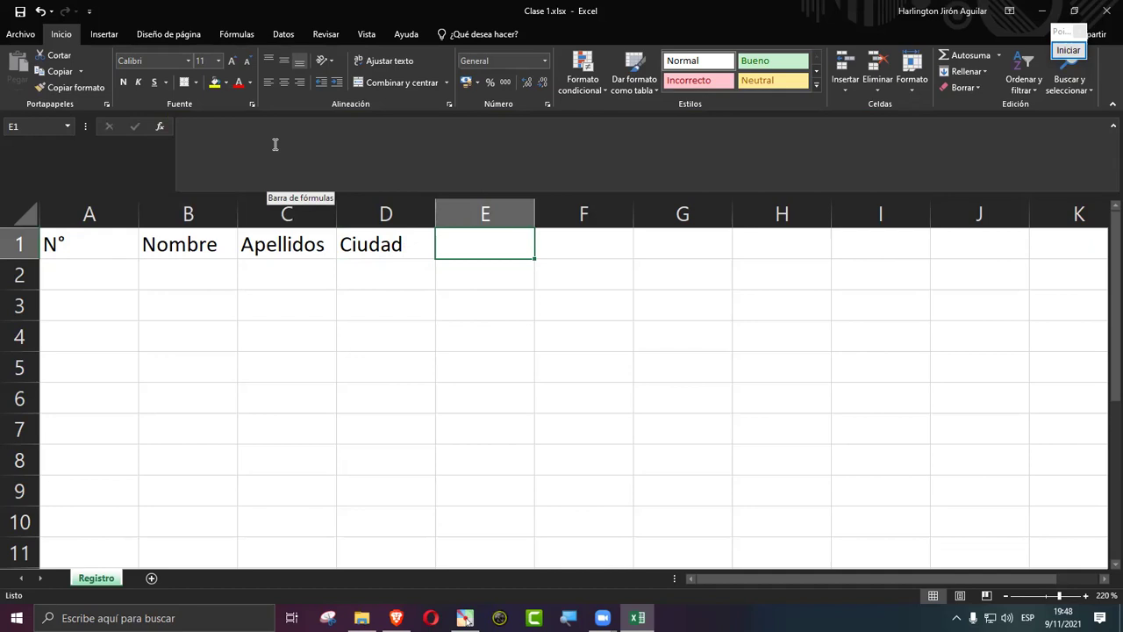
Step: Enter Tarea1 in E1 and Tarea2 in F1
type("Tarea")
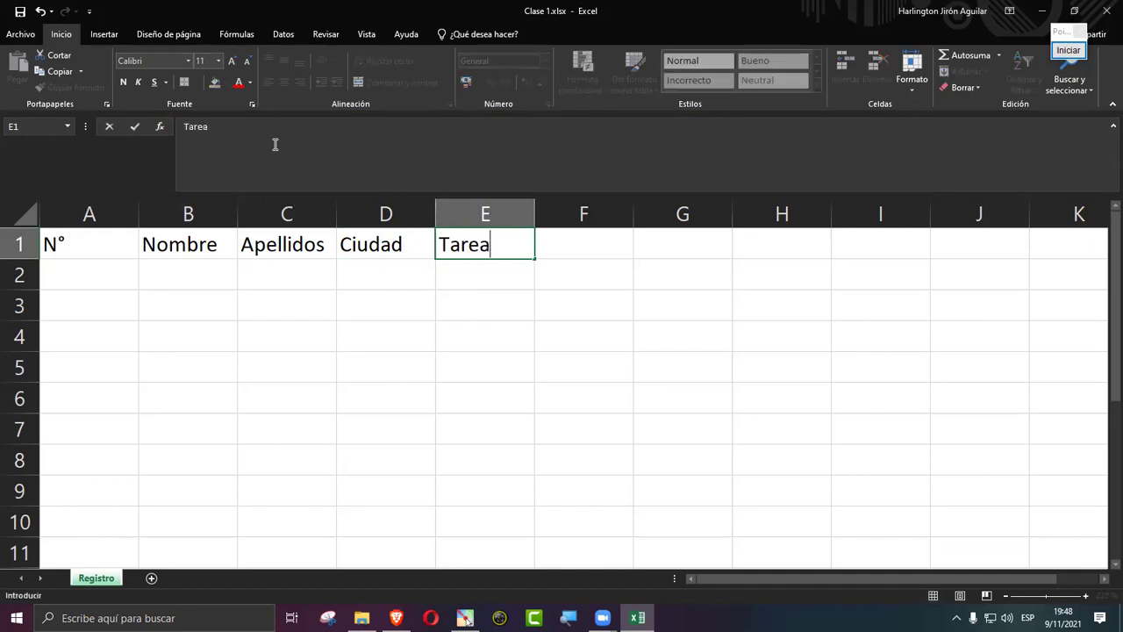
type("1")
key("Tab")
type("T")
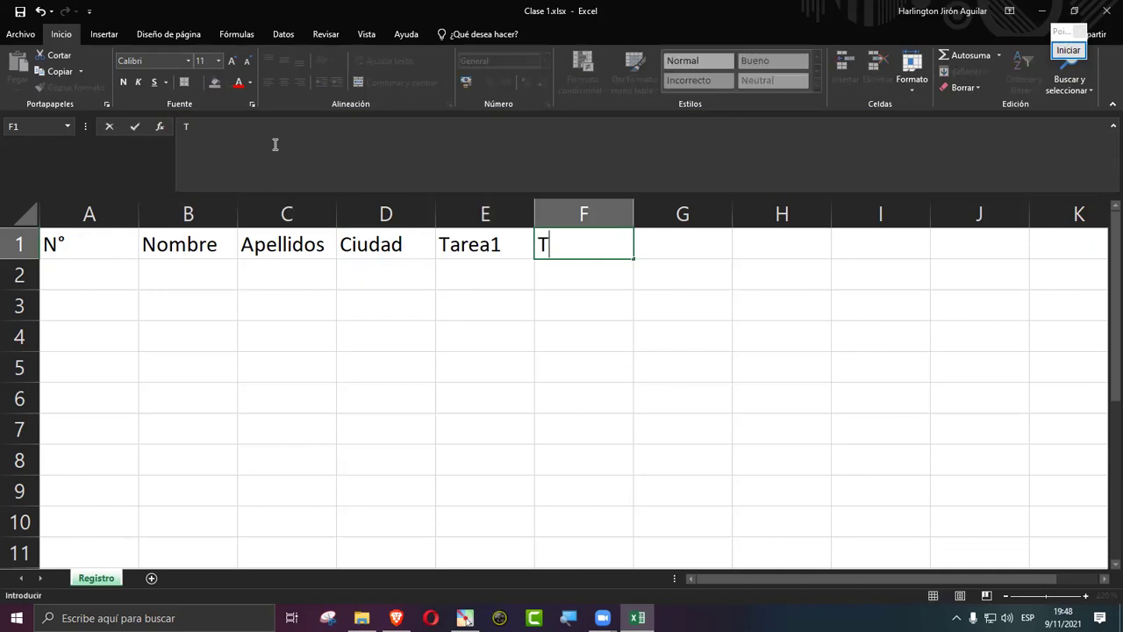
type("are")
type("2")
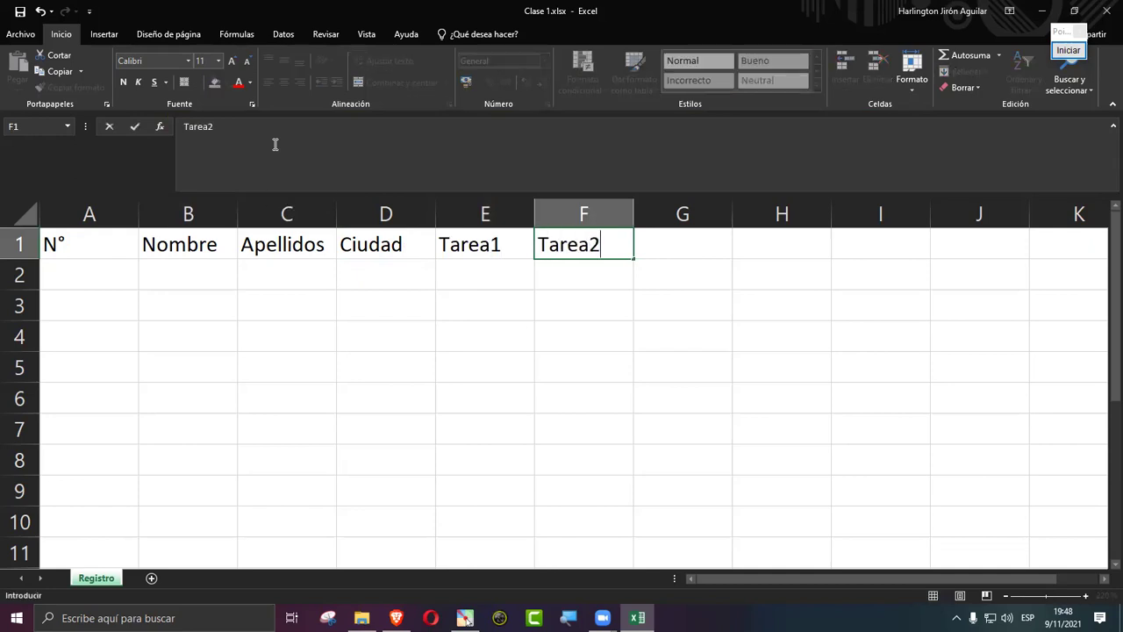
key("Tab")
key("Left")
key("Right")
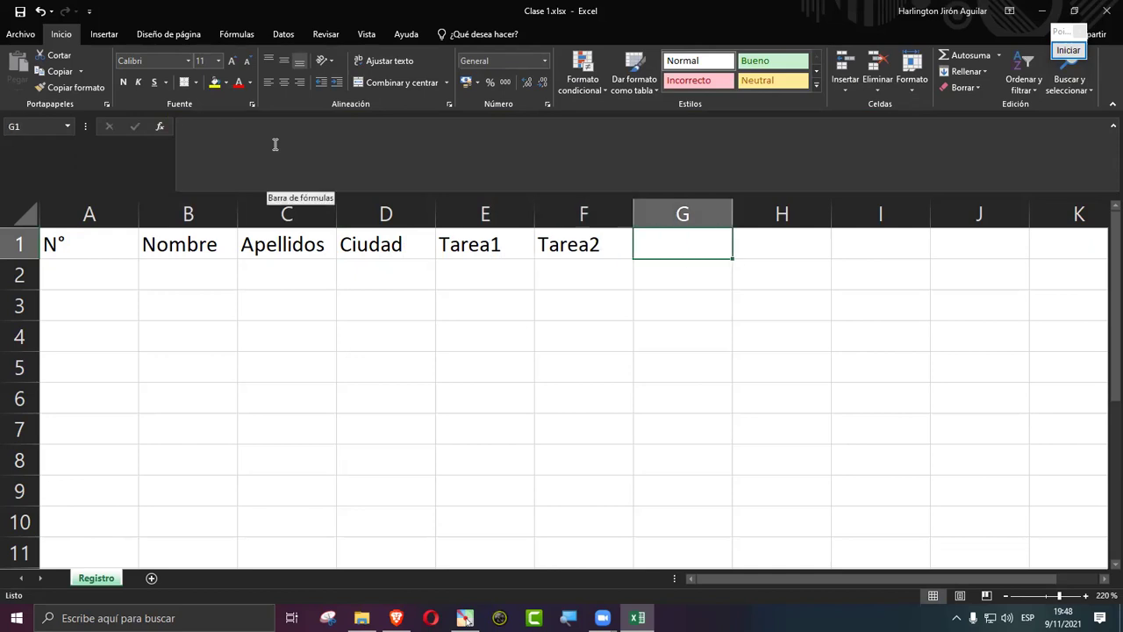
Step: Extend the Tarea series to Tarea3 and Tarea4 in G1:H1, then add Examen and Nota in I1:J1
left_click_drag(480, 243, 570, 246)
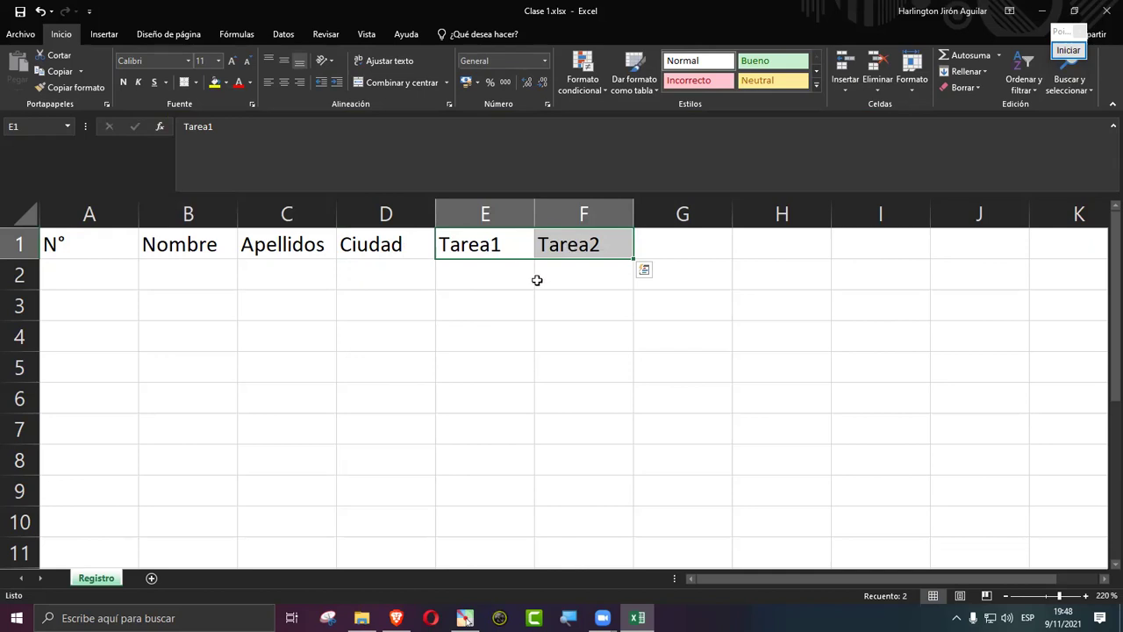
left_click_drag(635, 259, 792, 245)
left_click(879, 247)
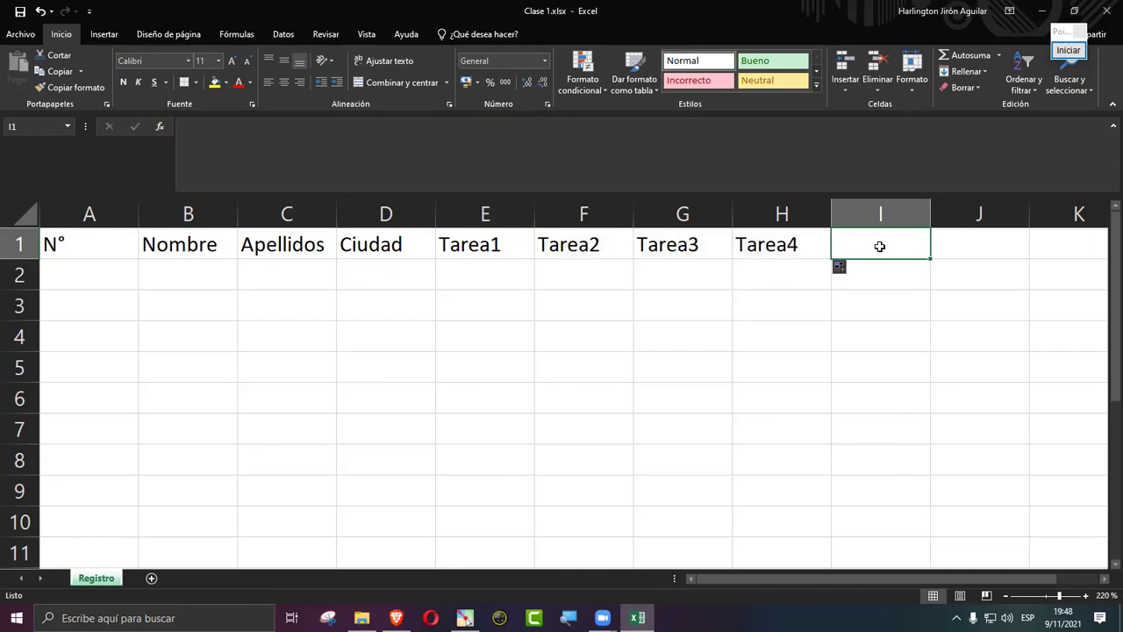
type("Examen")
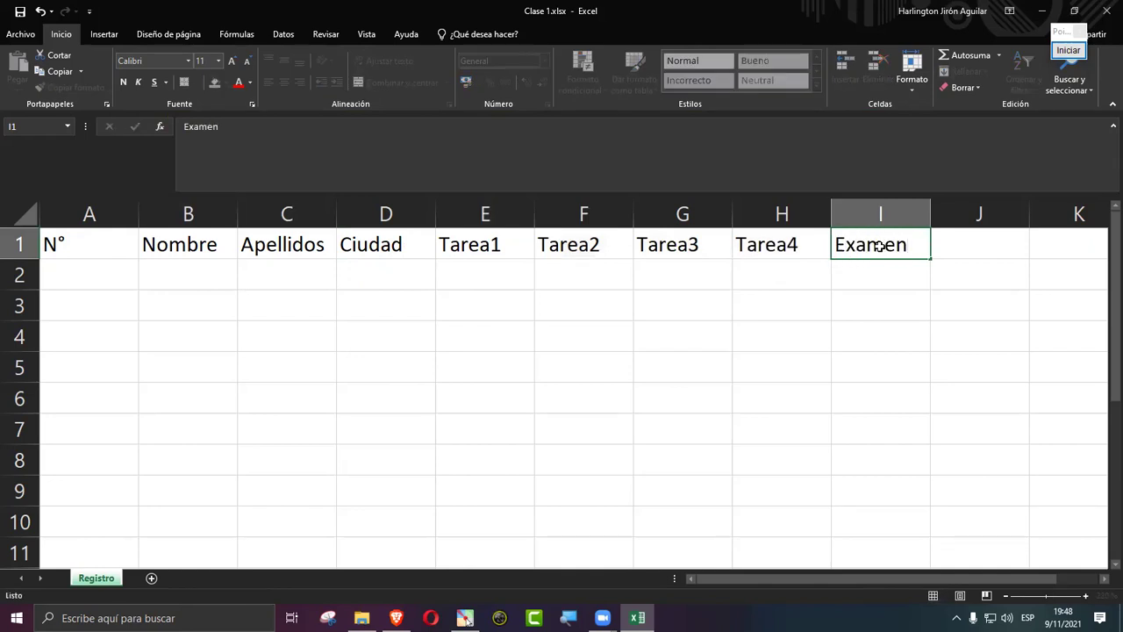
key("Tab")
type("Nota")
key("Return")
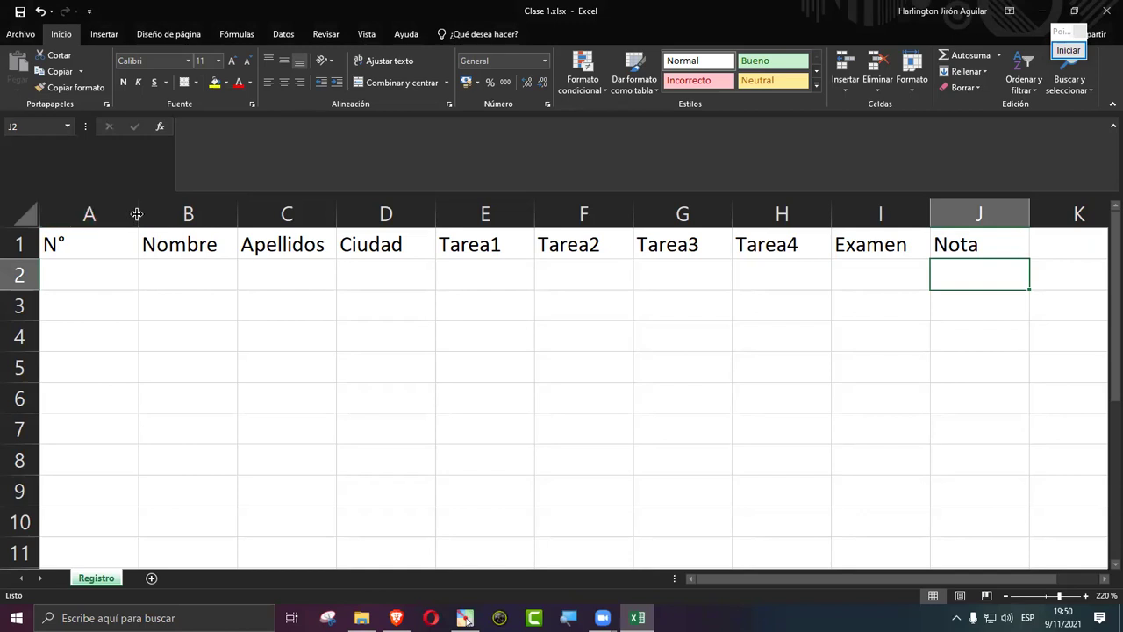
Step: Narrow column A to fit N° and adjust the header row height
left_click_drag(137, 214, 75, 214)
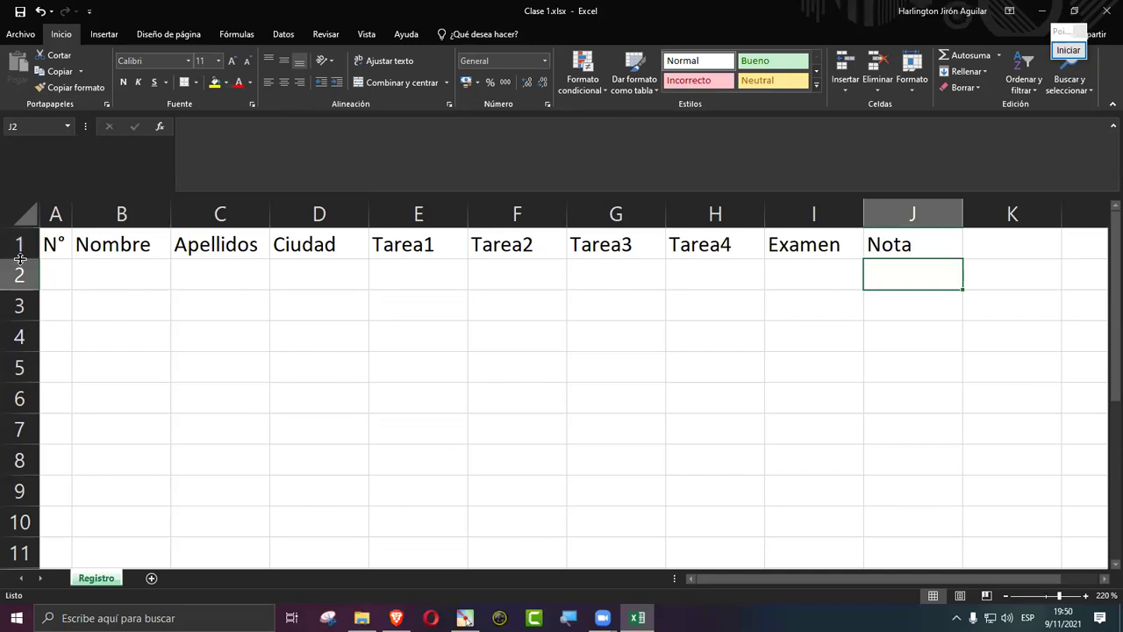
mouse_move(20, 258)
left_mouse_down()
mouse_move(21, 286)
mouse_move(21, 256)
left_mouse_up()
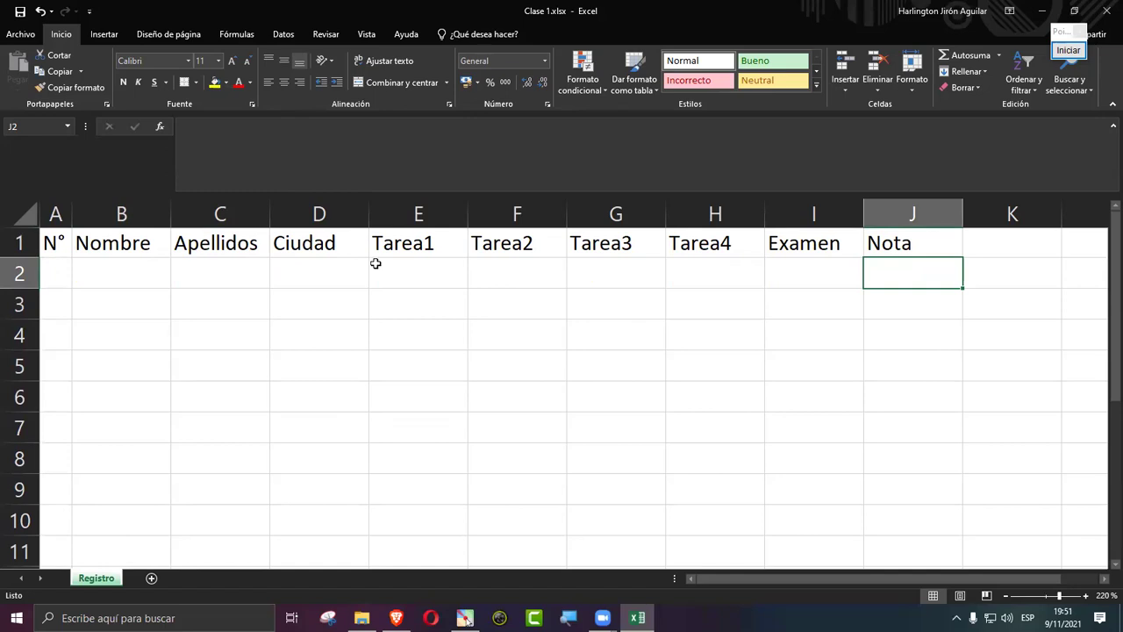
Step: AutoFit columns A through J to their header text
left_click(55, 214)
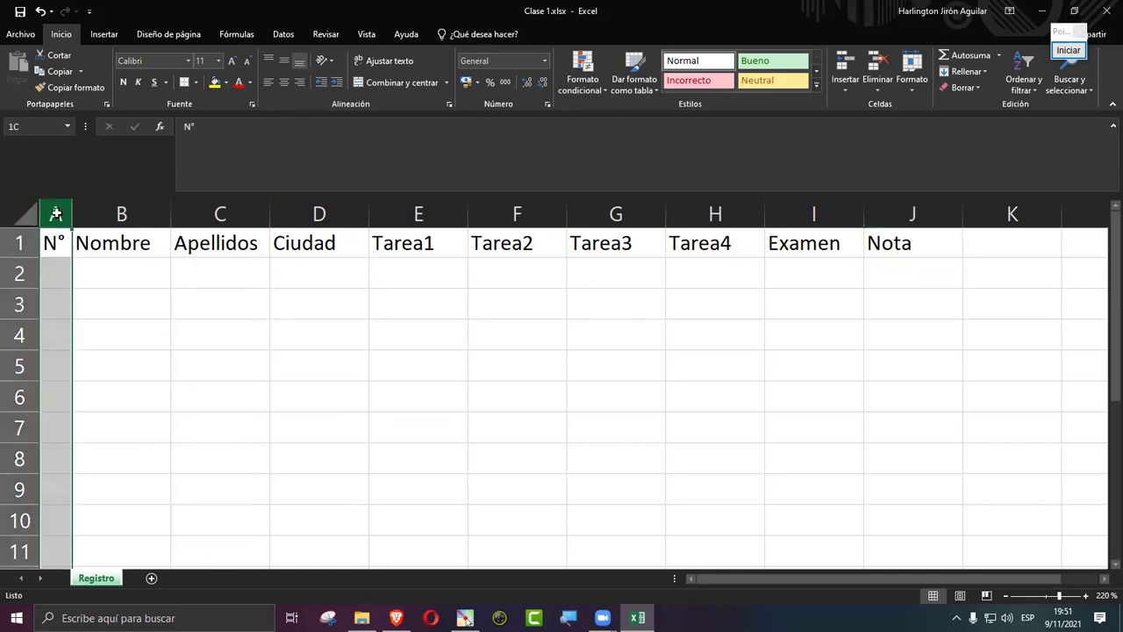
left_click_drag(55, 215, 907, 213)
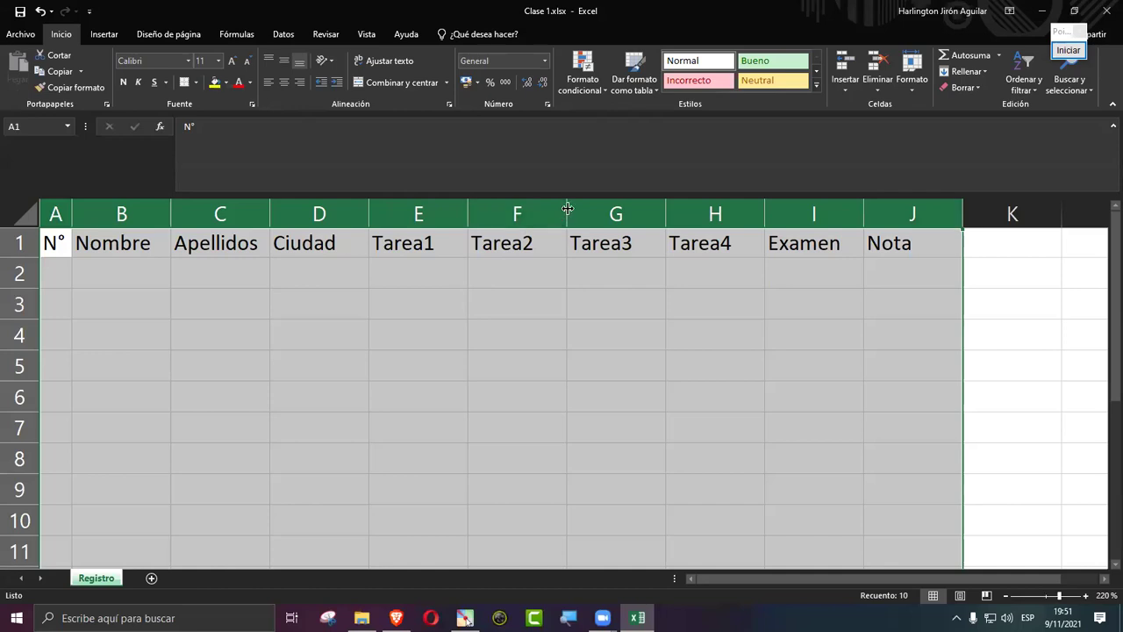
double_click(568, 208)
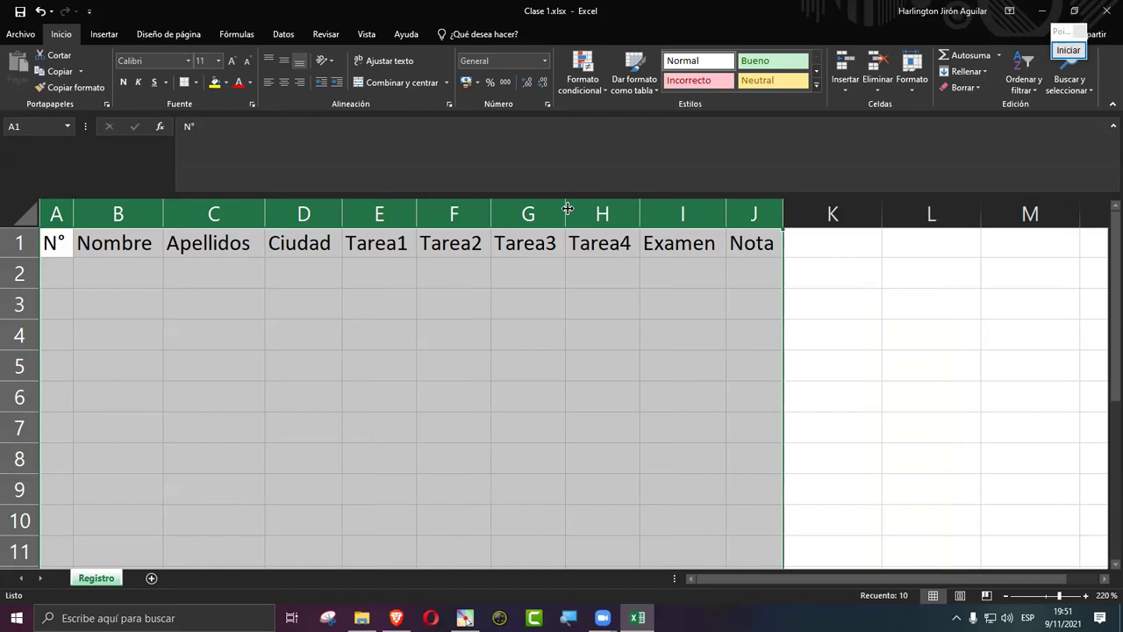
Step: Replace B1 with the test text asdfasdfsadfsadf and AutoFit column B to show it
left_click(237, 235)
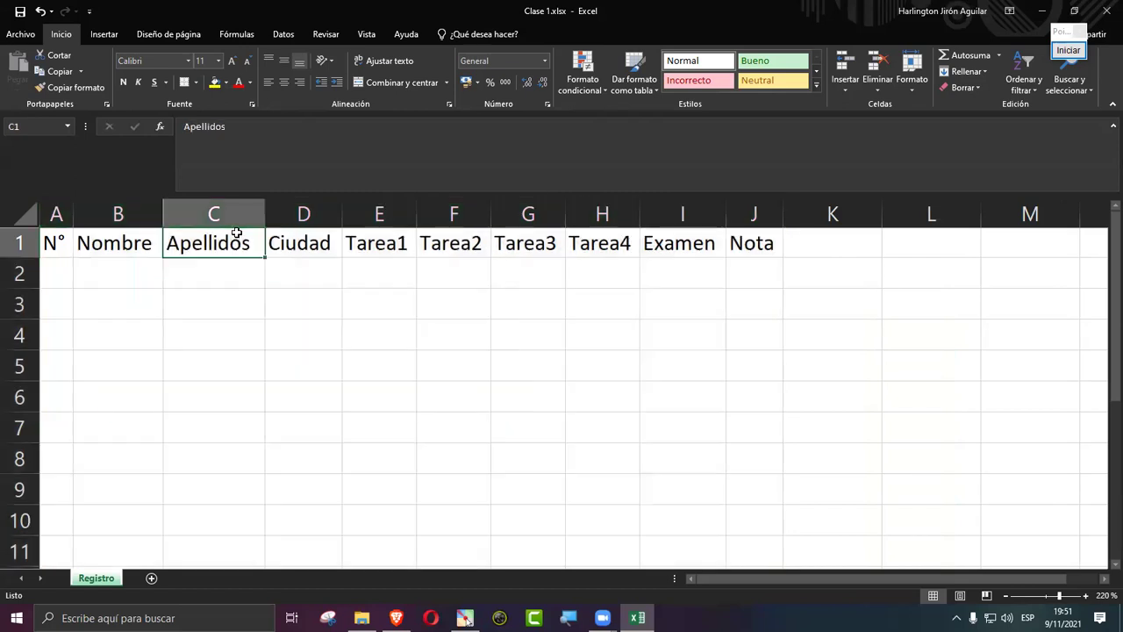
left_click(154, 245)
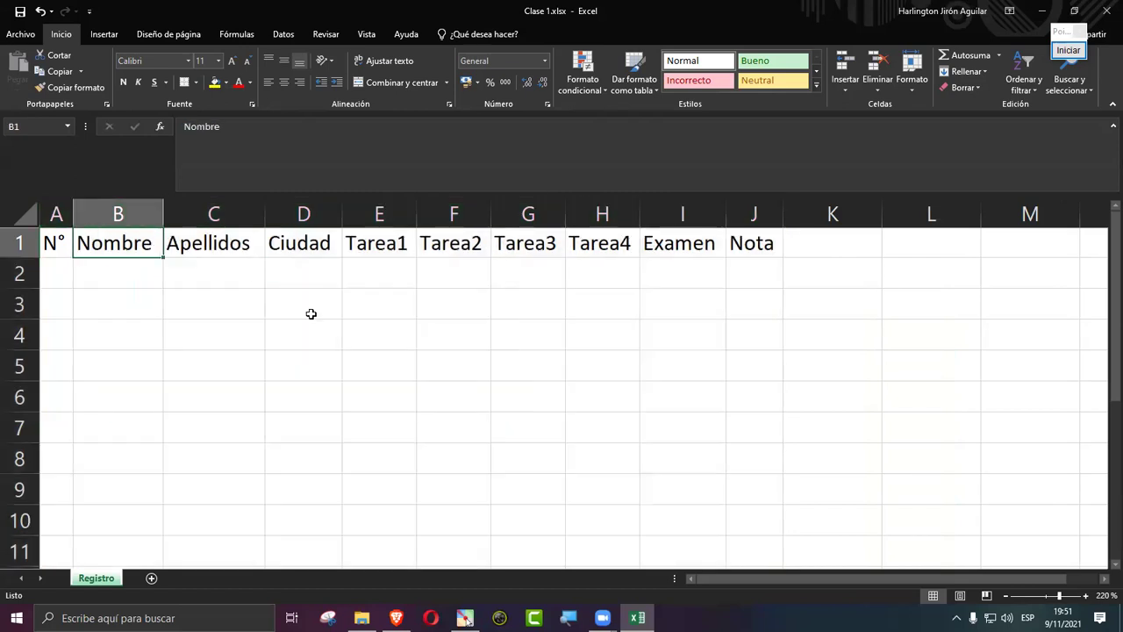
type("asdfasdfsadfsadfsadf")
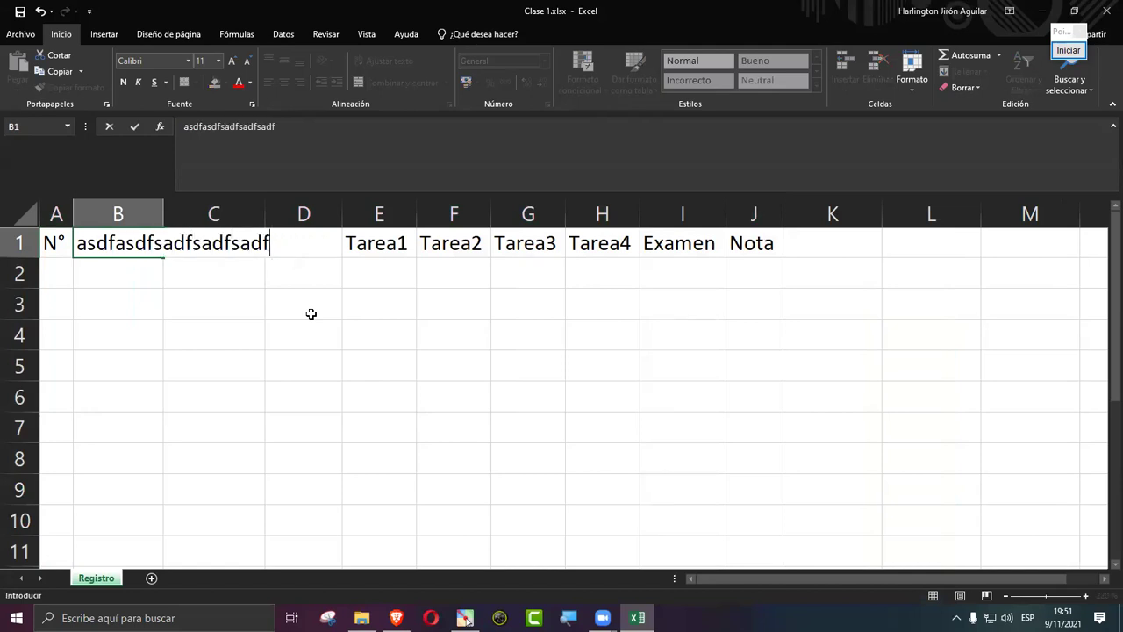
key("Return")
key("Up")
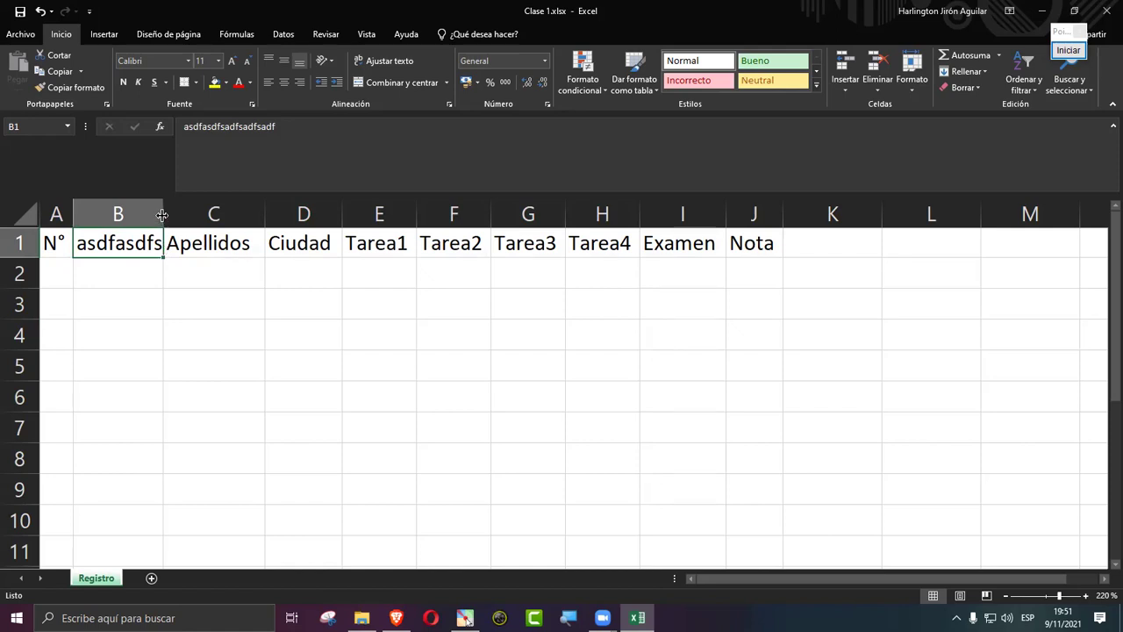
double_click(162, 215)
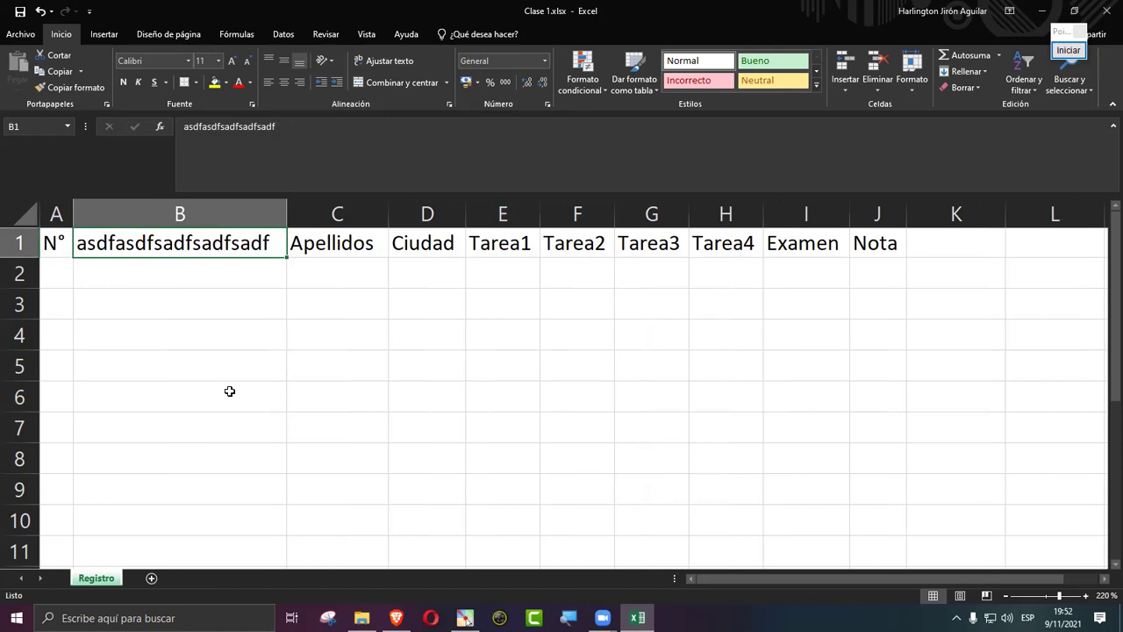
Step: Undo the test entry so B1 reads Nombre again at a snug width
key("ctrl+z")
key("ctrl+z")
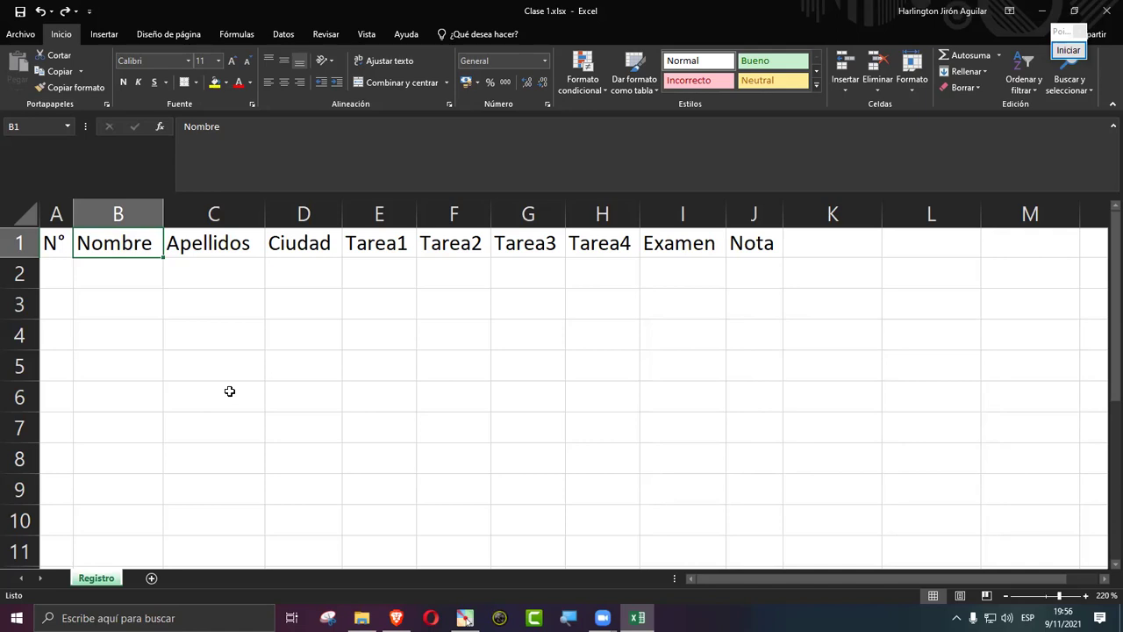
Step: Insert a blank row 1 on the Registro sheet, shifting the N°–Nota headers to row 2
right_click(19, 246)
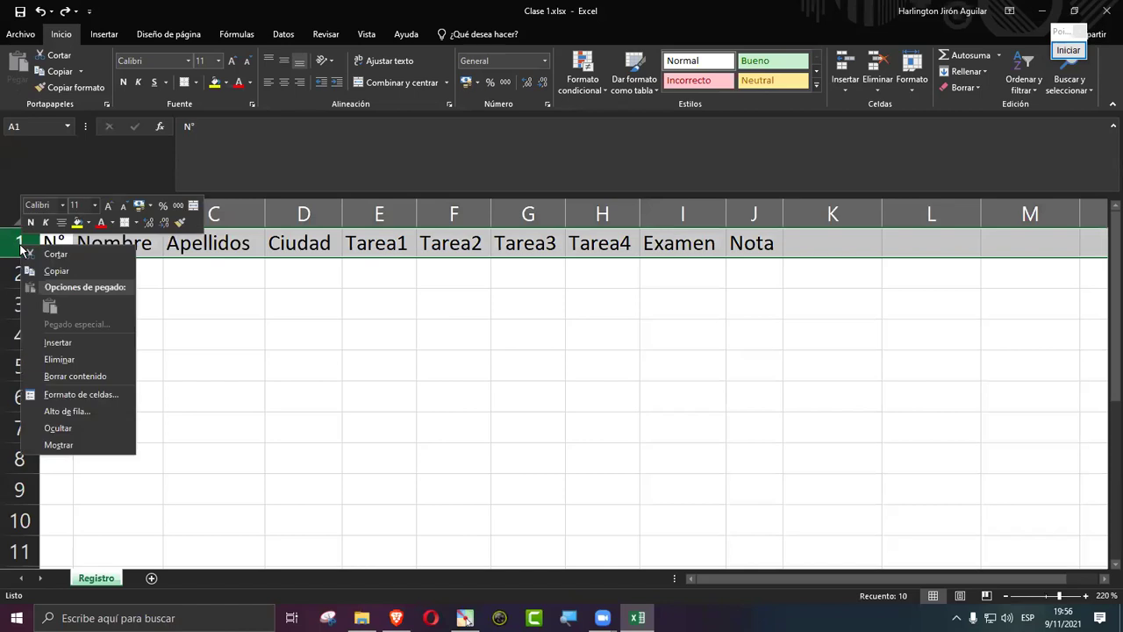
left_click(71, 343)
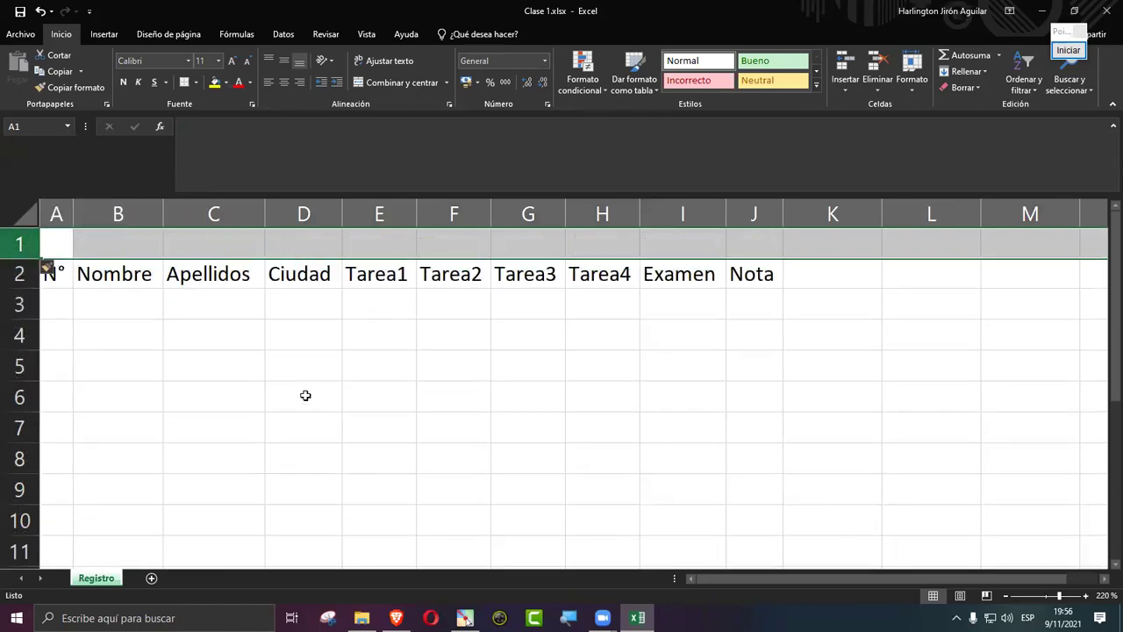
left_click(305, 396)
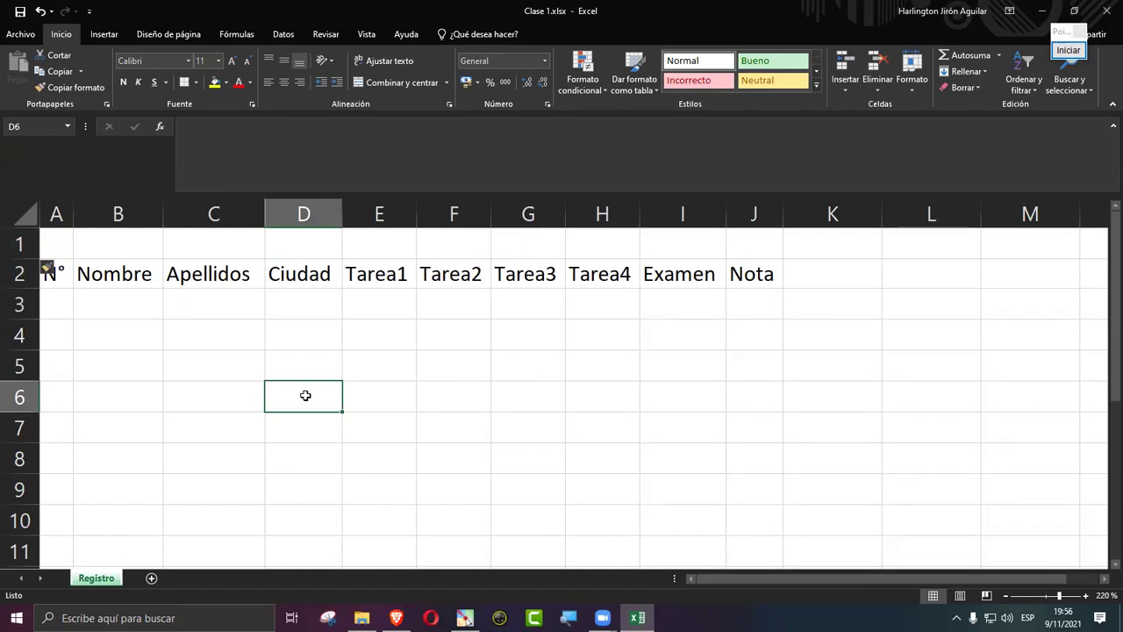
left_click(1068, 50)
left_click(1077, 215)
left_click_drag(651, 268, 365, 108)
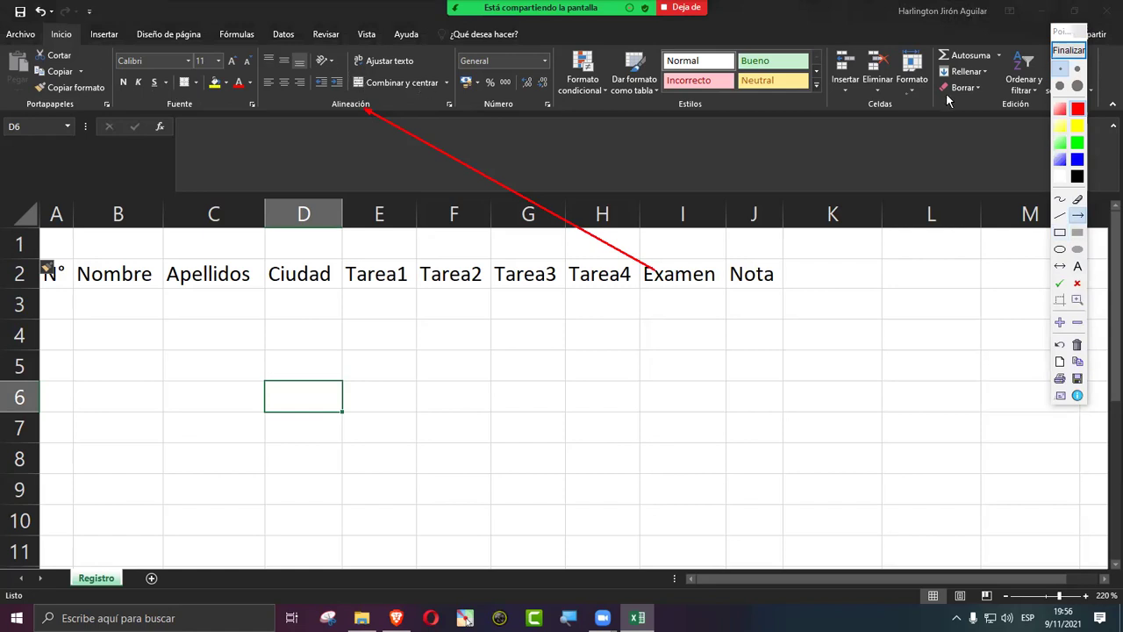
left_click(1059, 233)
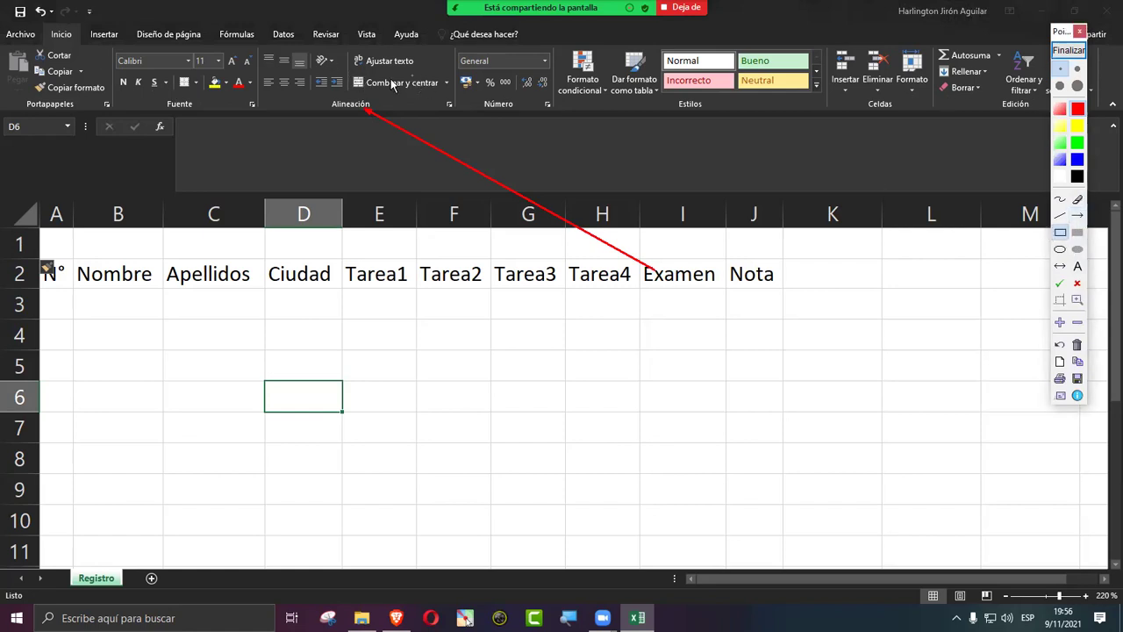
left_click_drag(346, 73, 454, 93)
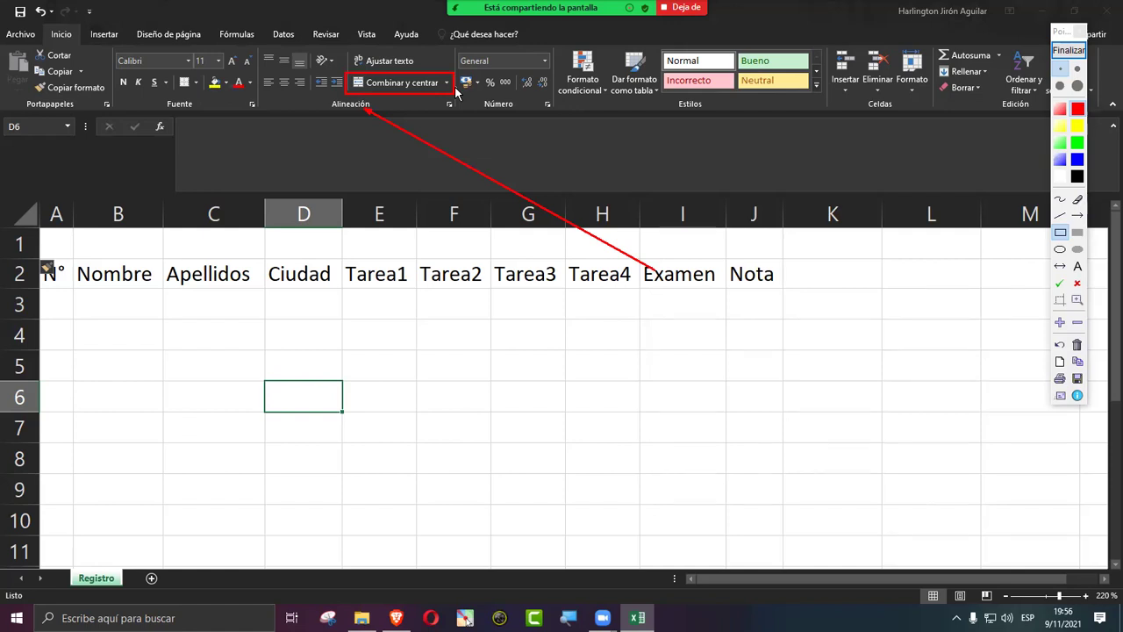
left_click(1068, 52)
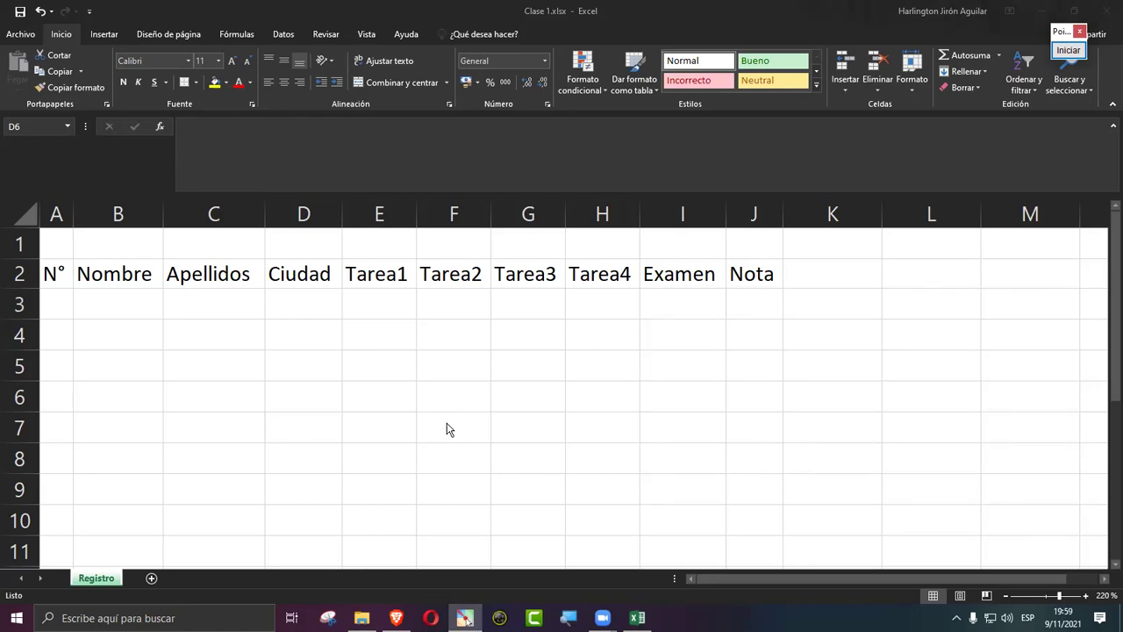
Step: Merge A1:J1 and enter 'Universidad Nacional Autónoma de Nicaragua' as a centred title
left_click(387, 365)
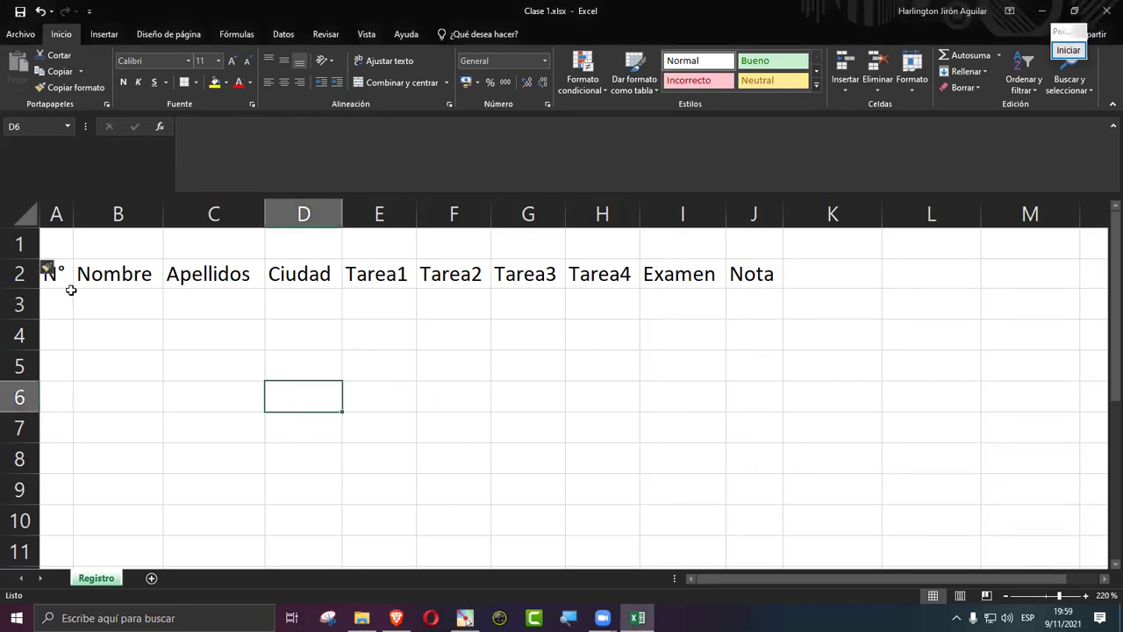
left_click_drag(59, 245, 757, 247)
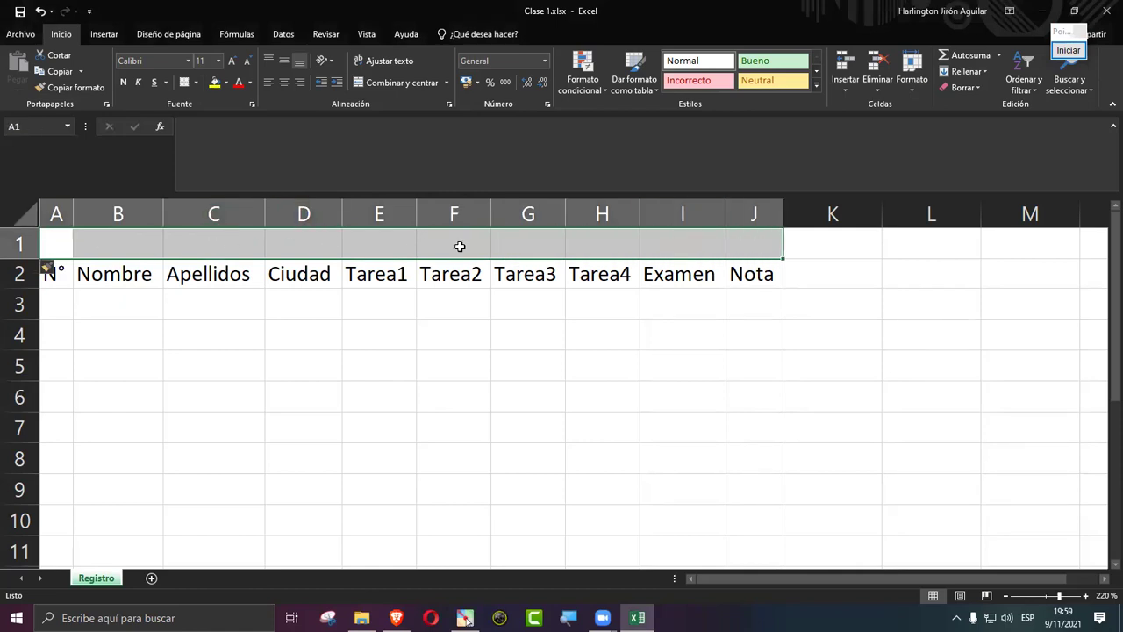
left_click(368, 84)
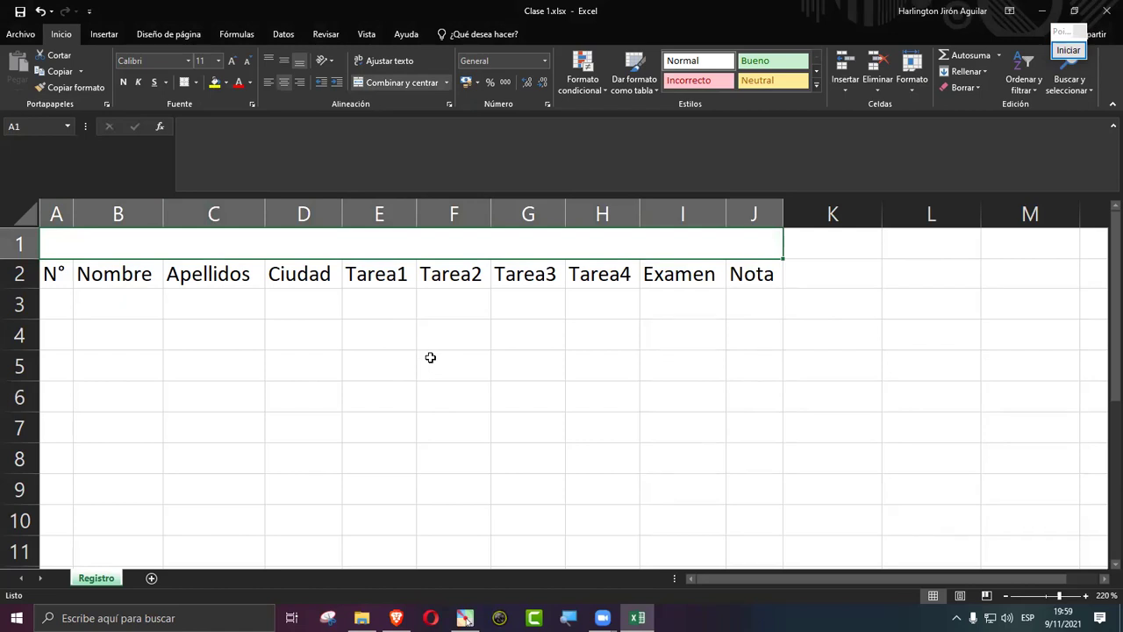
type("Universidad Nacional Autónoma de Nicaragua")
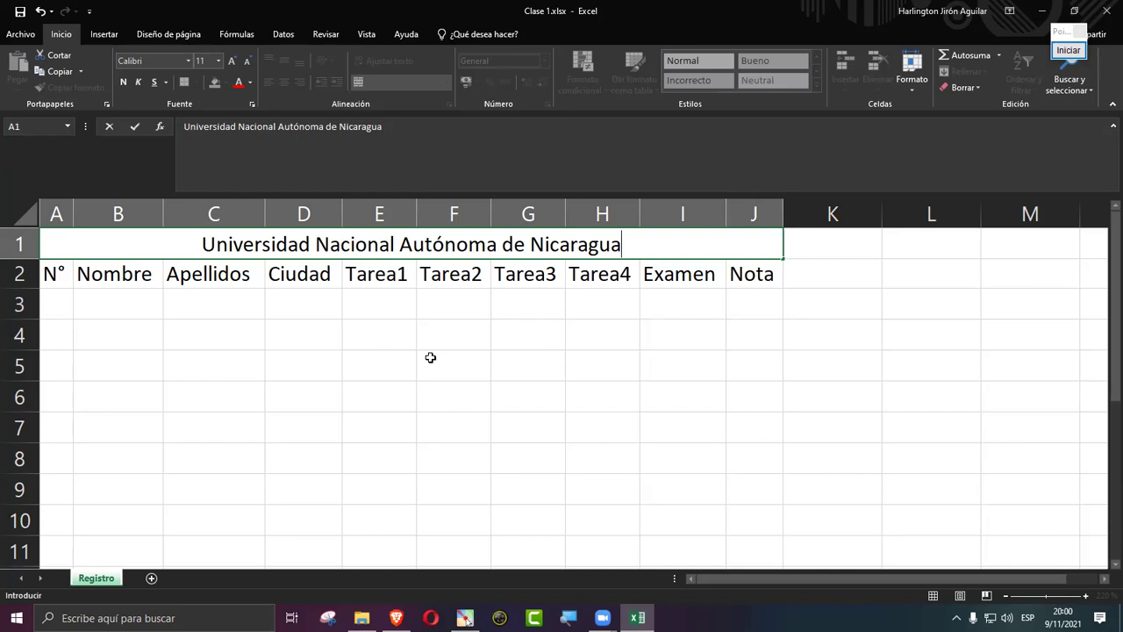
key("Return")
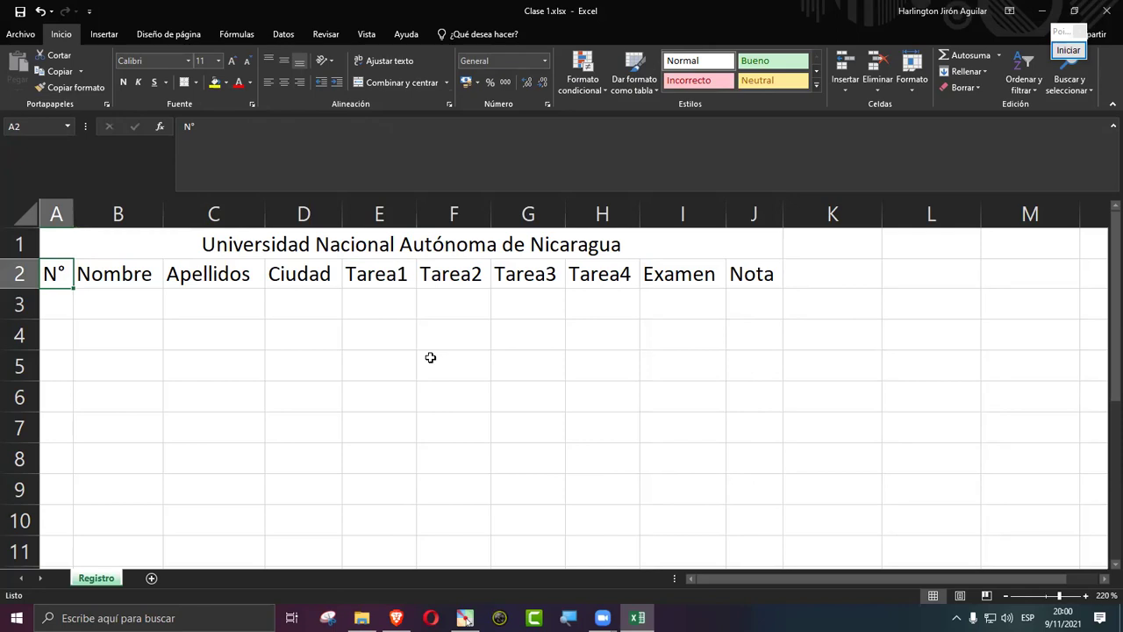
Step: Insert a new row 2, merge A2:J2 and enter 'Carrera de Psicología' centred
right_click(23, 277)
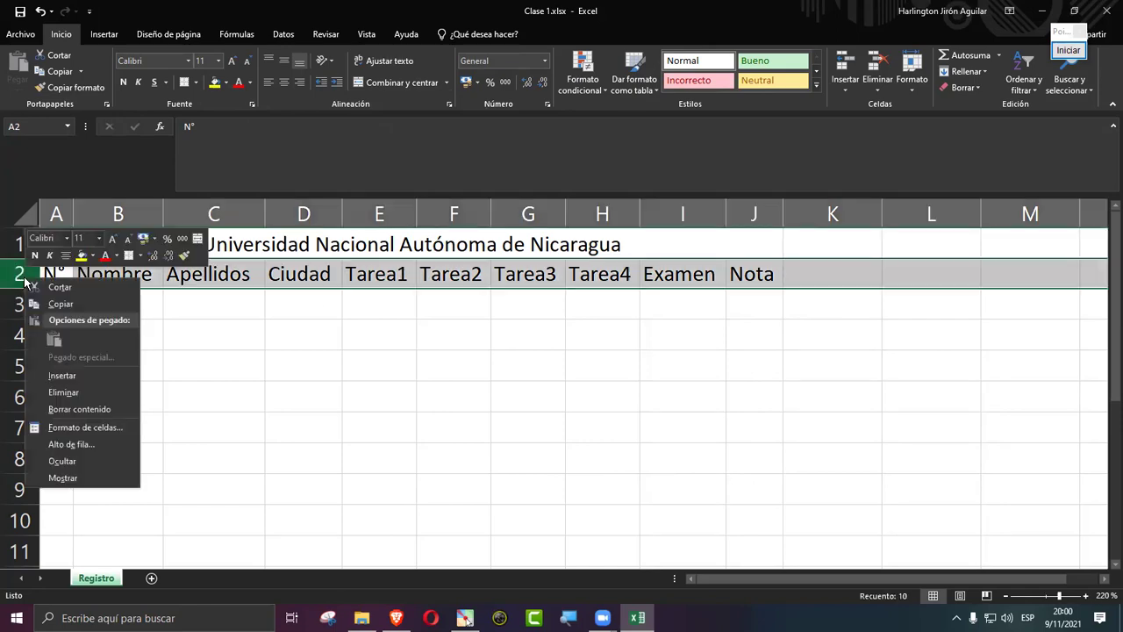
left_click(97, 378)
left_click(274, 403)
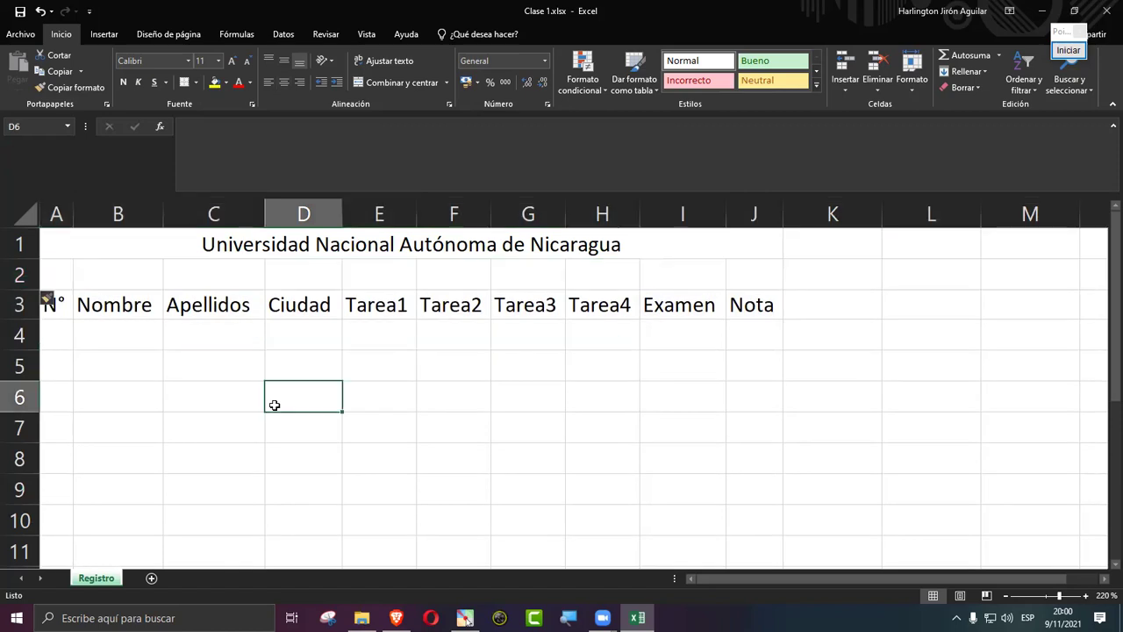
left_click_drag(46, 272, 770, 276)
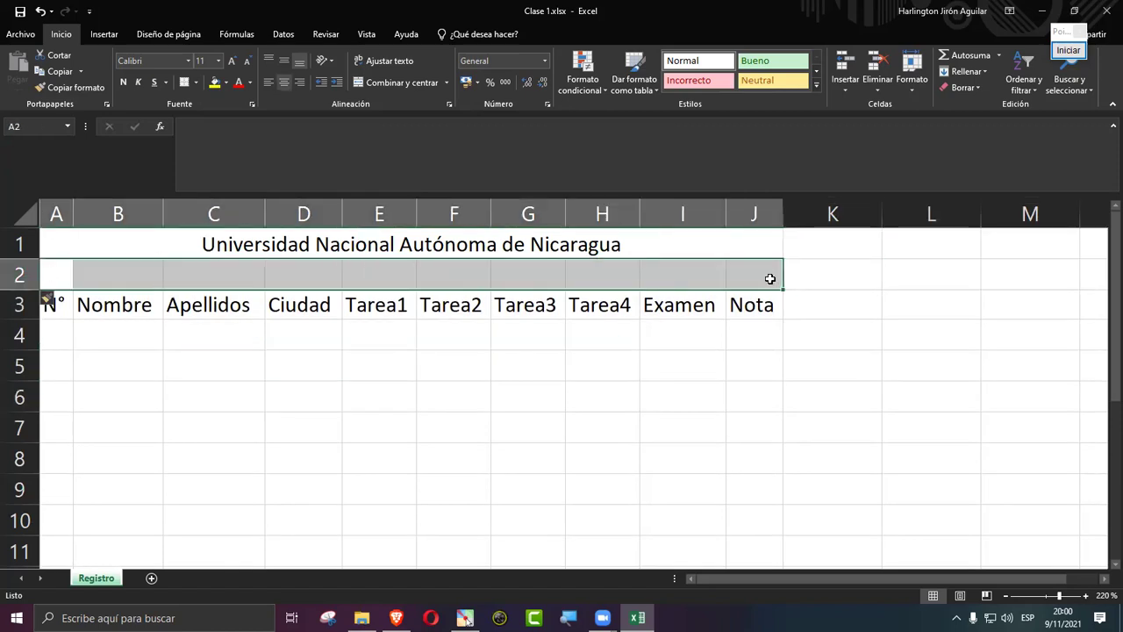
left_click(395, 83)
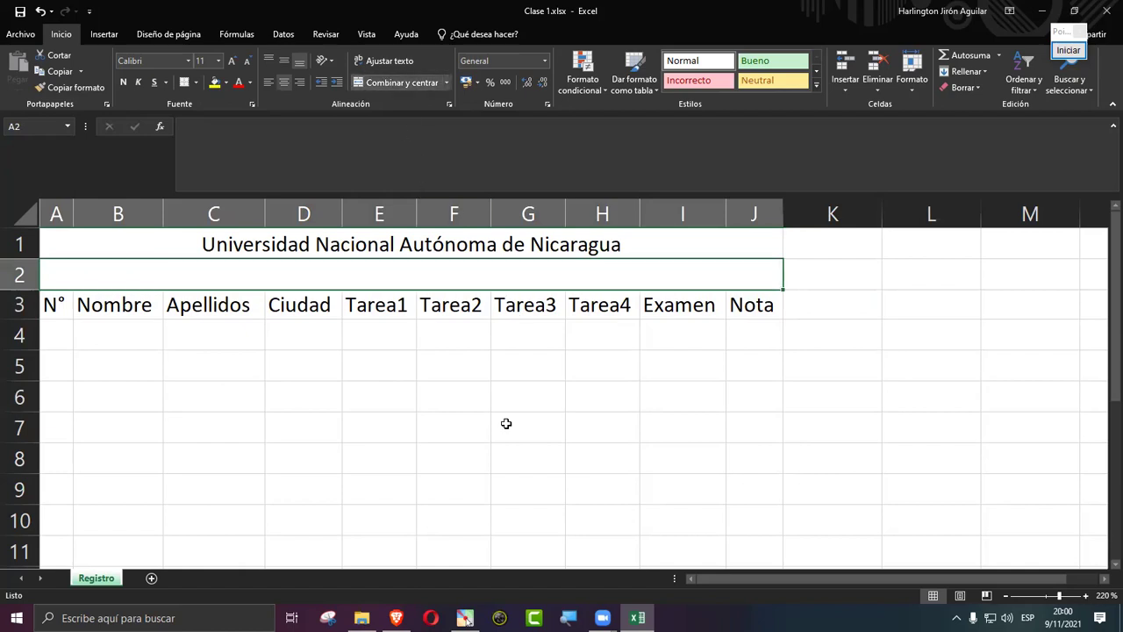
type("Carr")
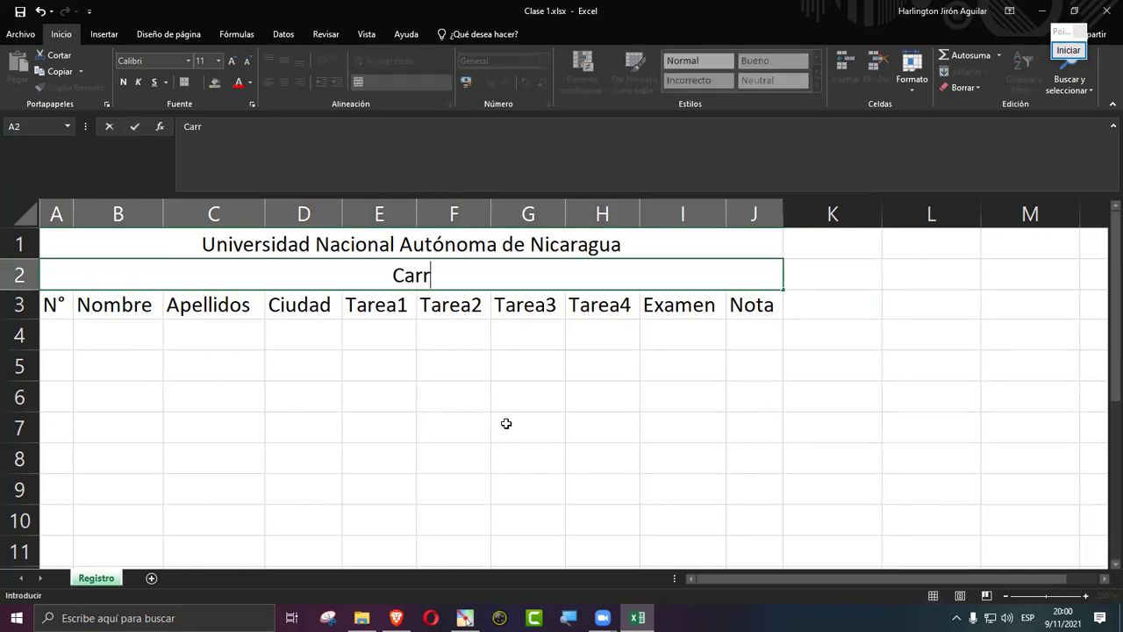
type("era de ")
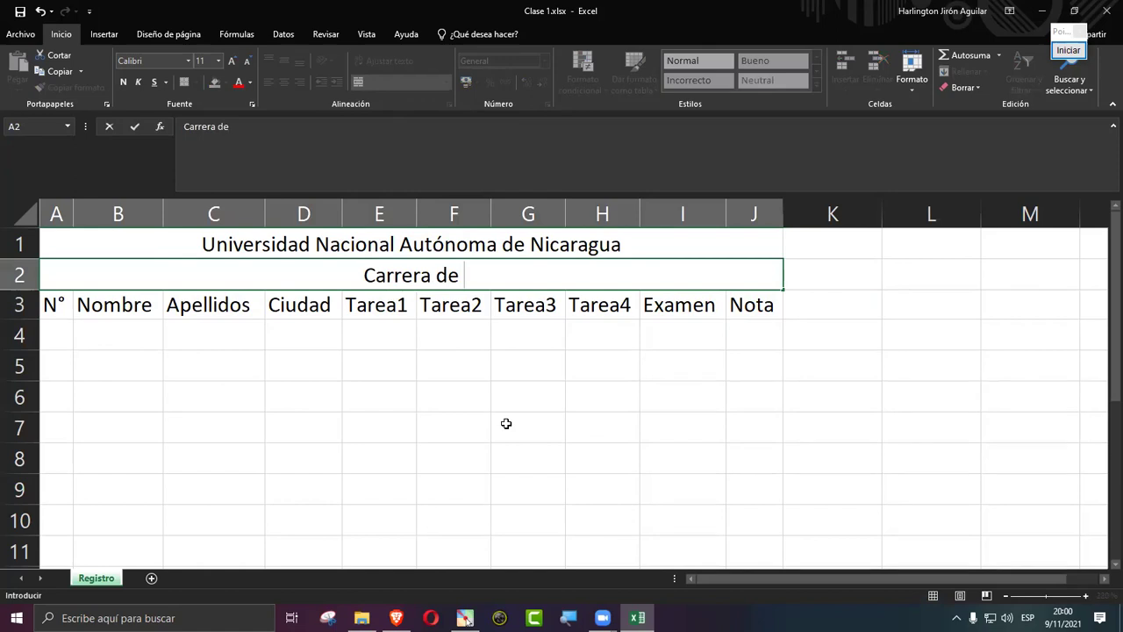
type("Psicología")
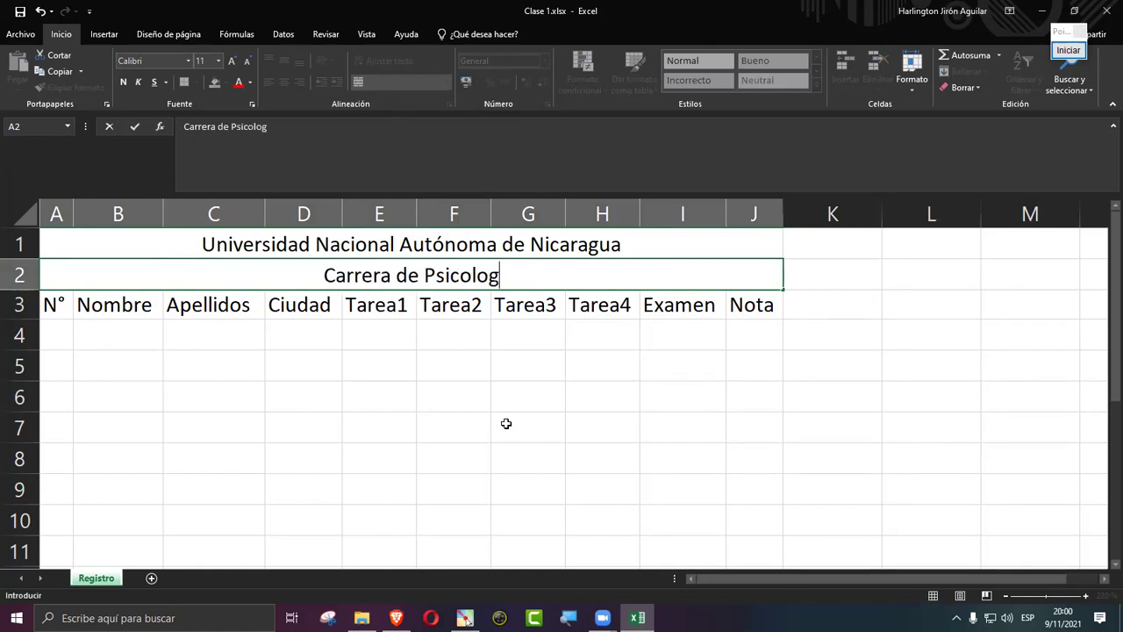
key("Return")
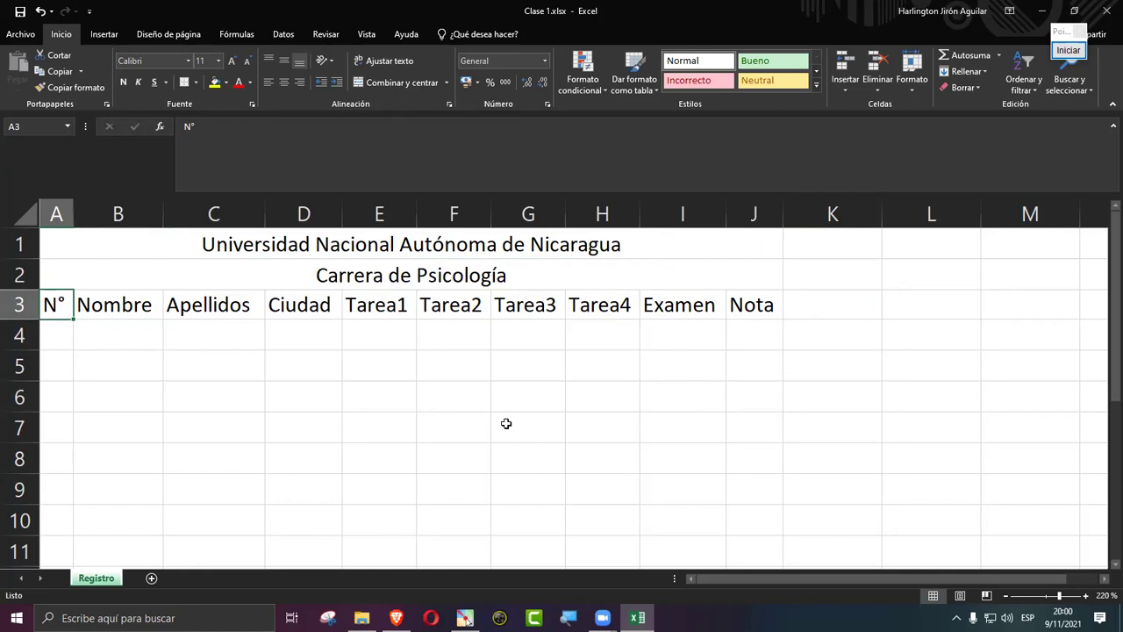
Step: Insert a new row 3, merge A3:J3 and enter 'Componente: Psicología General' centred
right_click(24, 307)
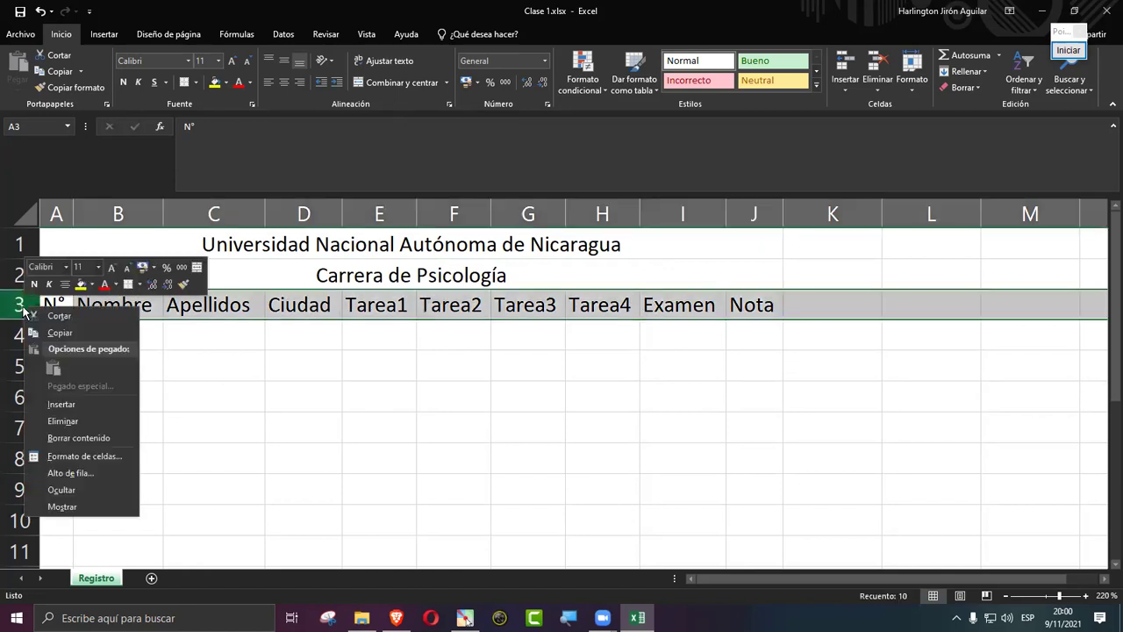
left_click(59, 406)
left_click_drag(58, 303, 760, 301)
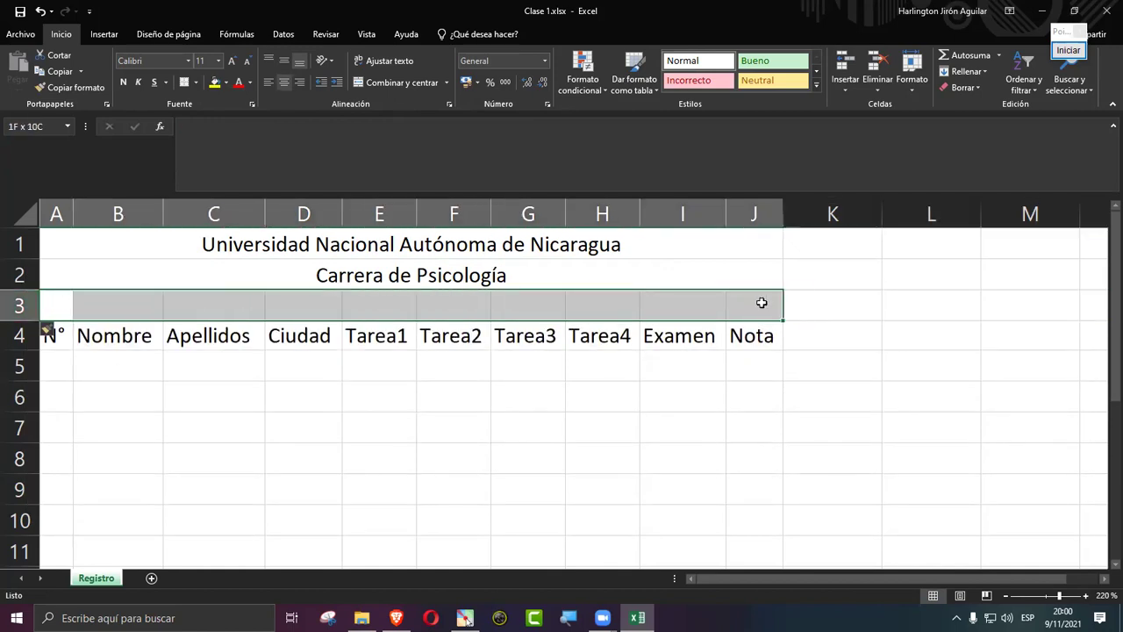
left_click(408, 83)
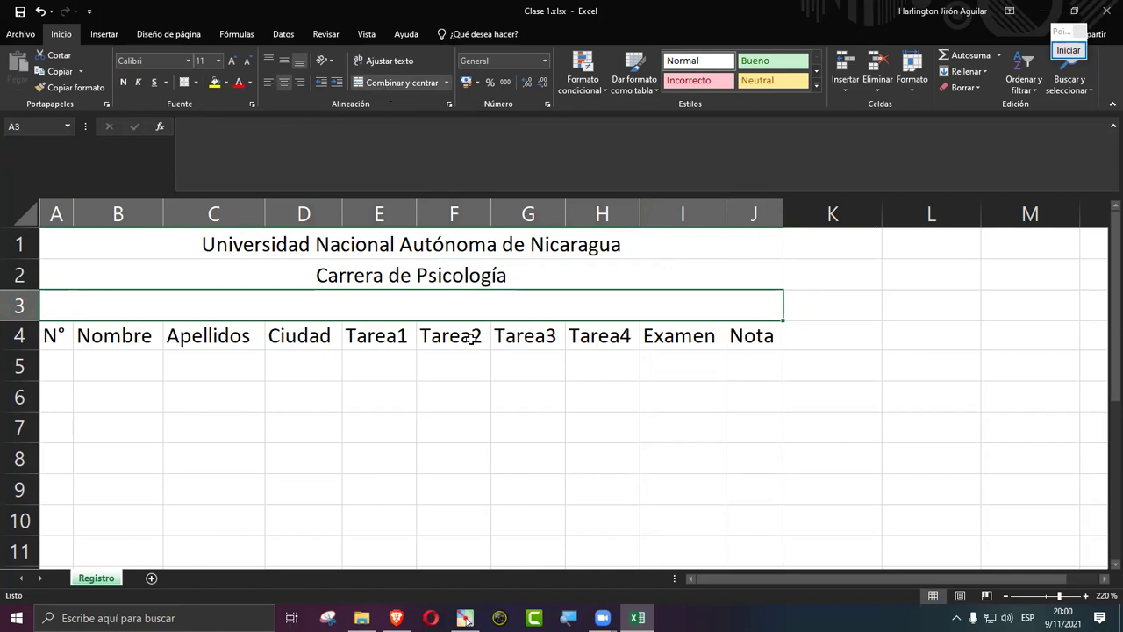
type("Componente:")
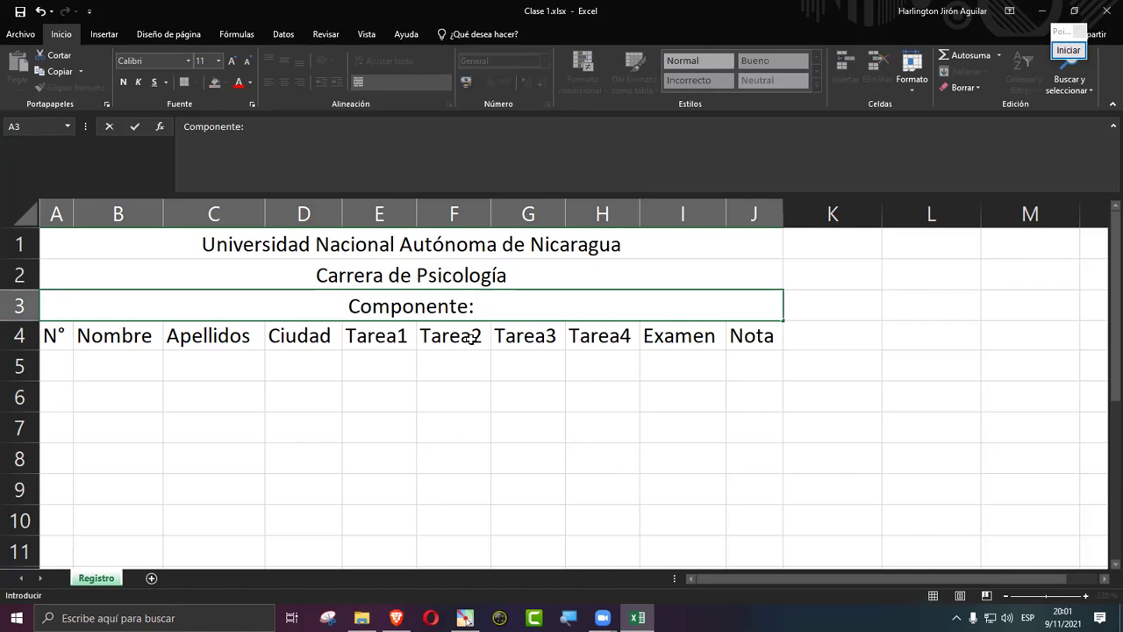
type(" P")
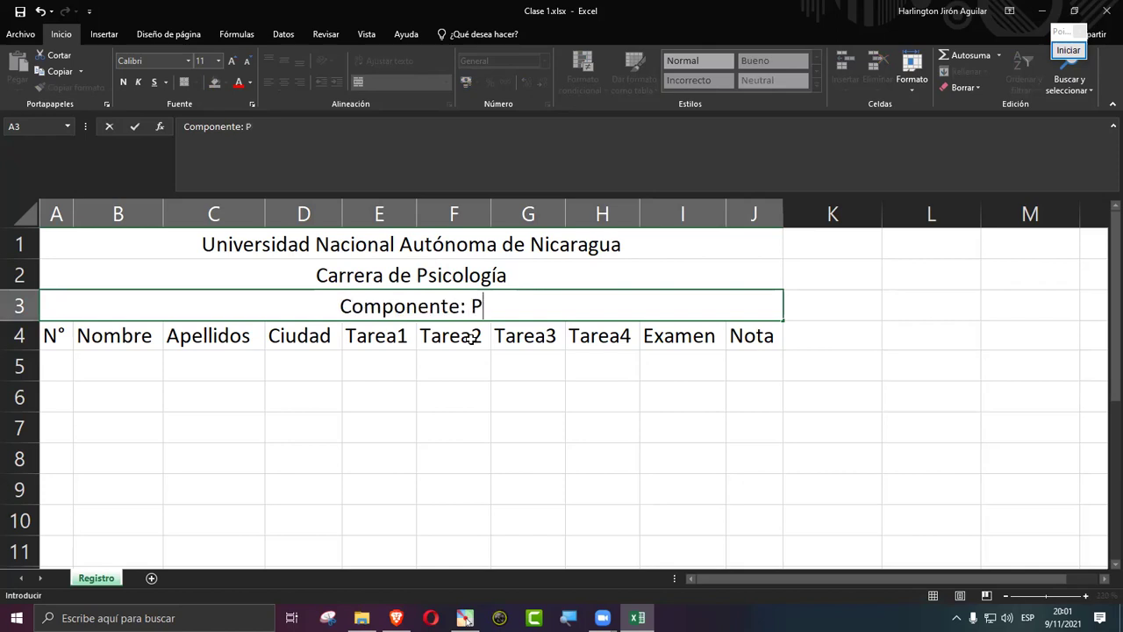
type("sicología General")
key("Return")
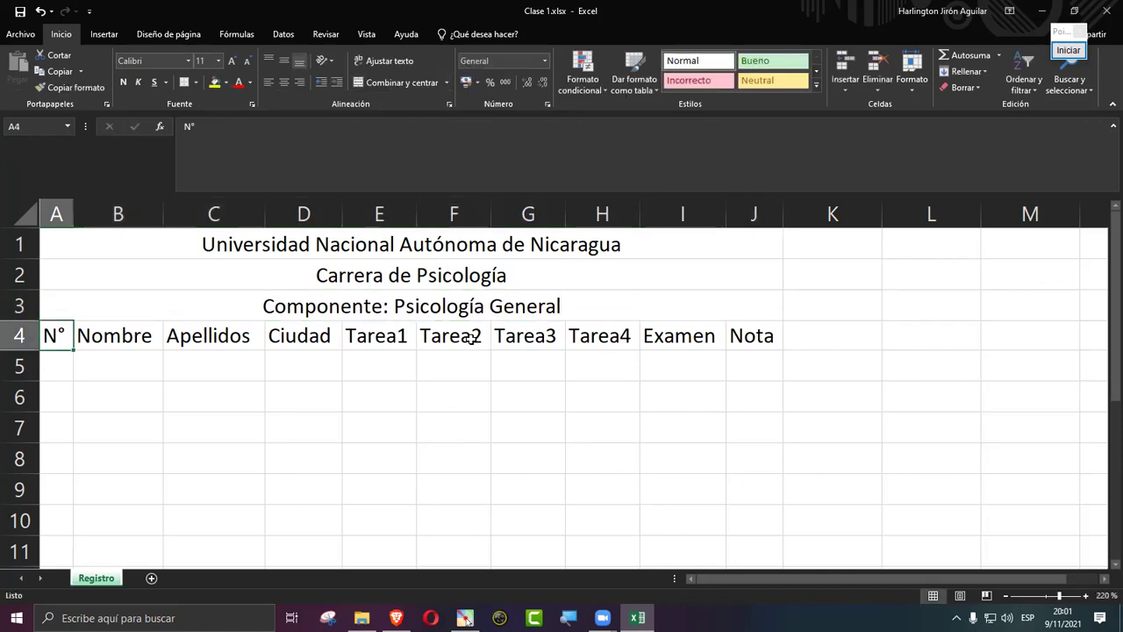
key("Return")
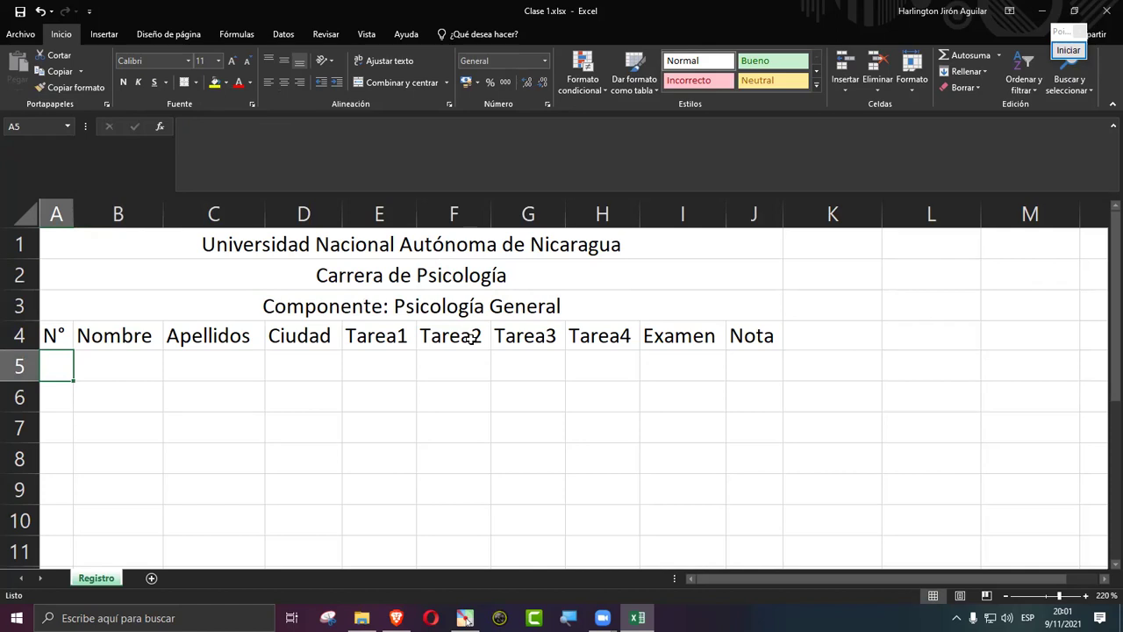
left_click(832, 333)
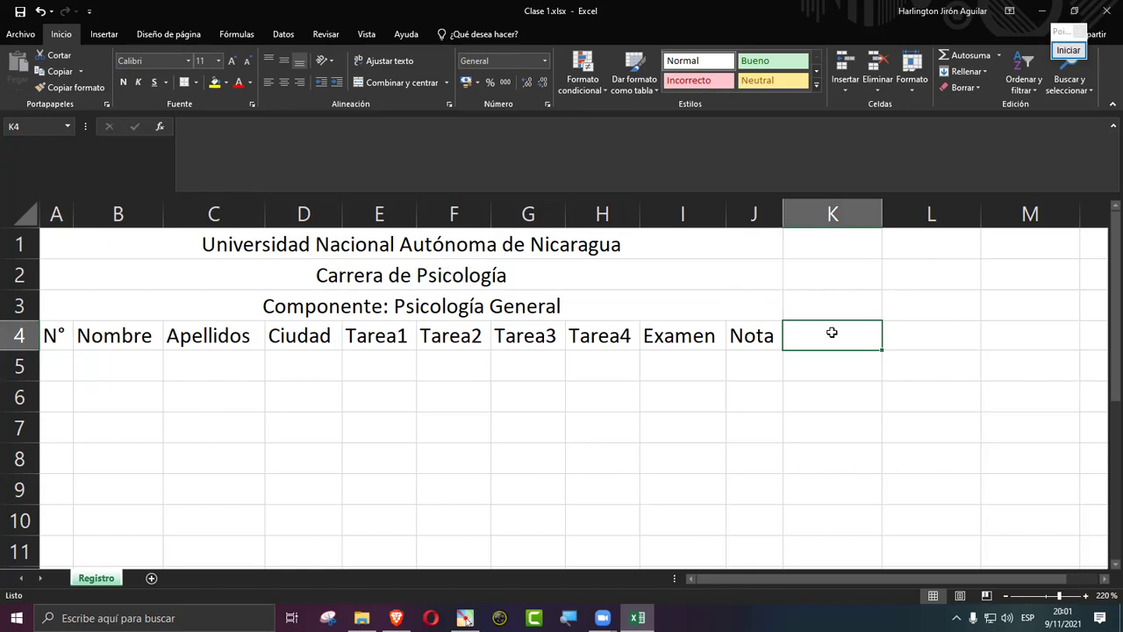
type("Punt")
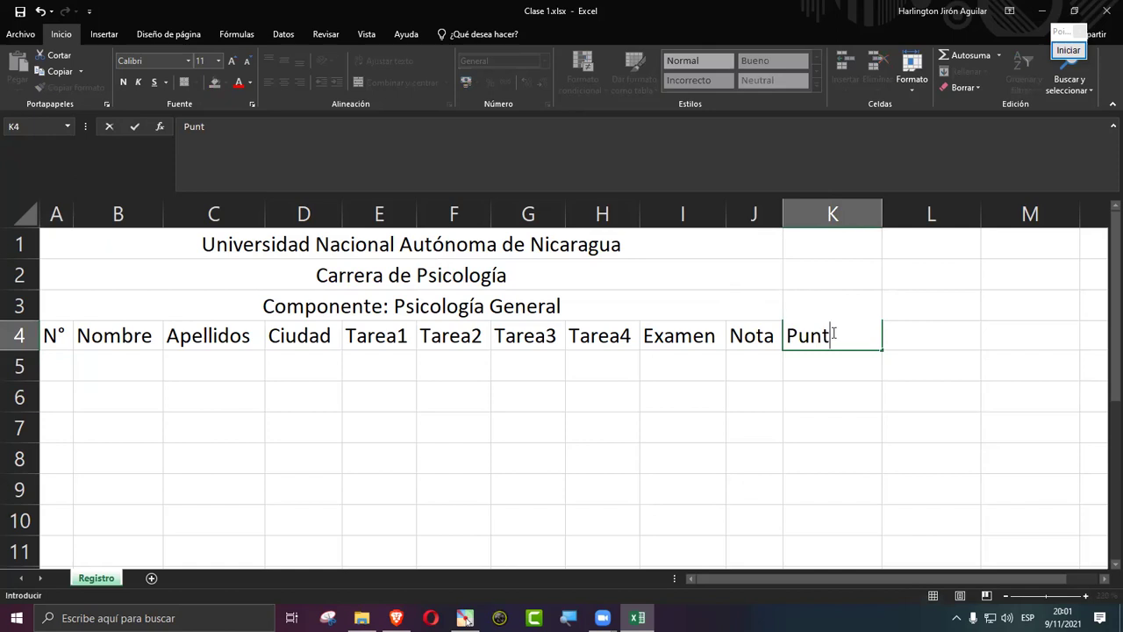
type("os Extr")
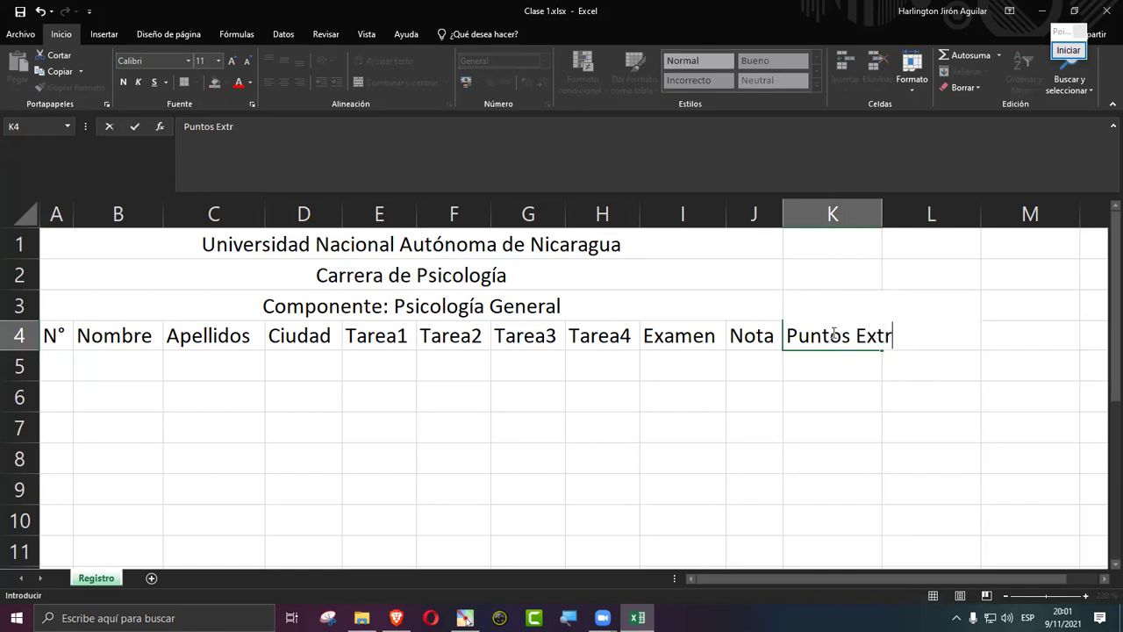
type("as")
key("Return")
left_click_drag(364, 240, 834, 231)
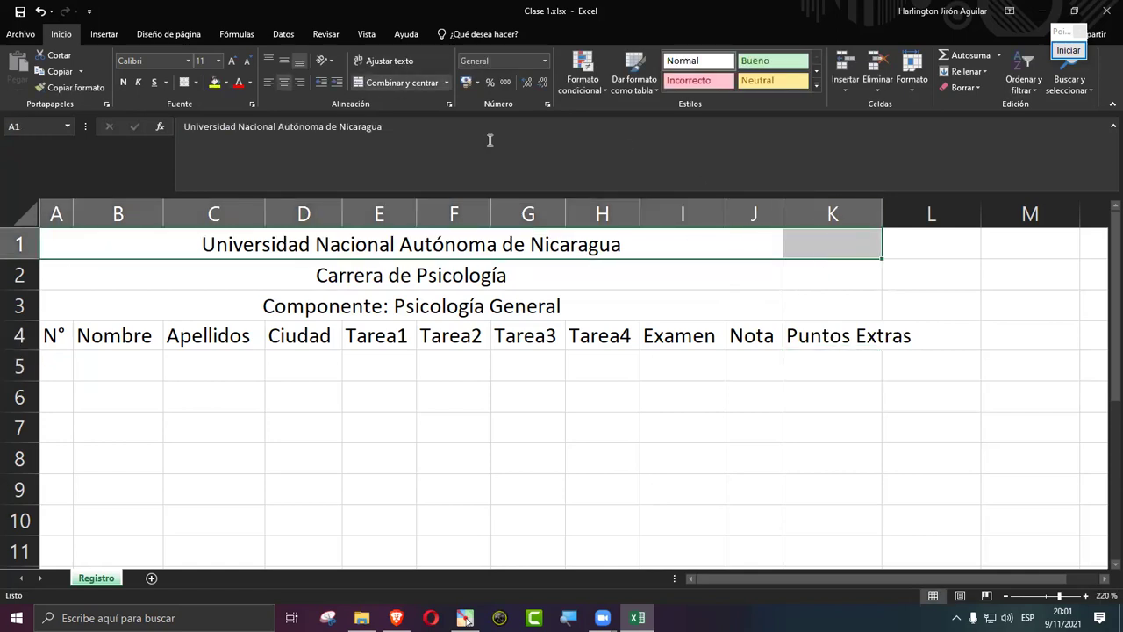
left_click(378, 84)
left_click(378, 83)
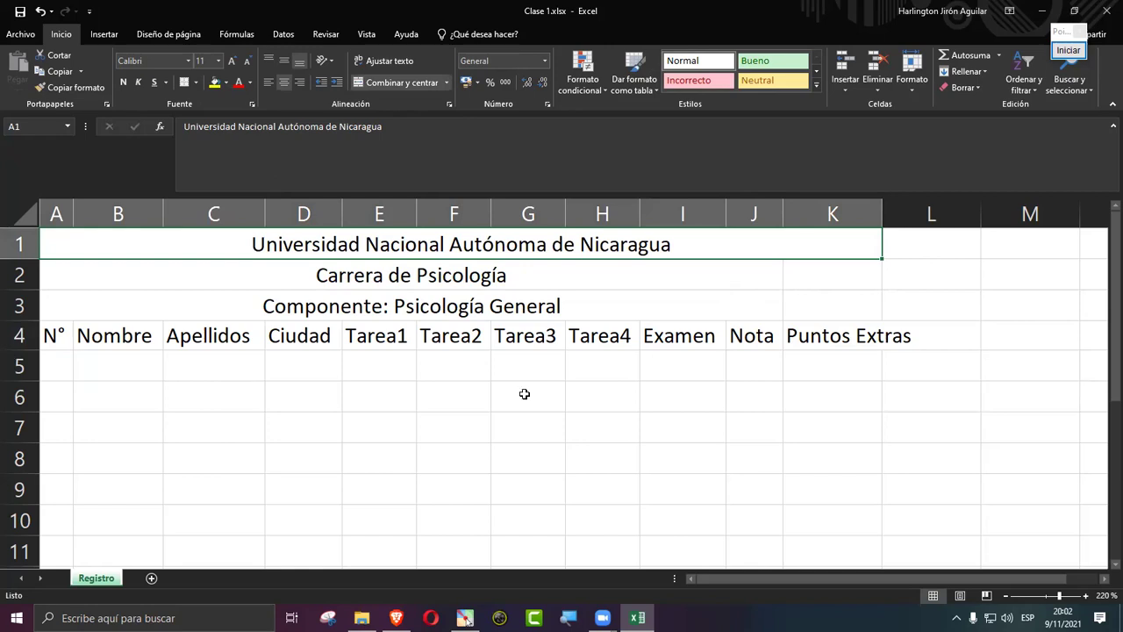
left_click_drag(57, 334, 915, 340)
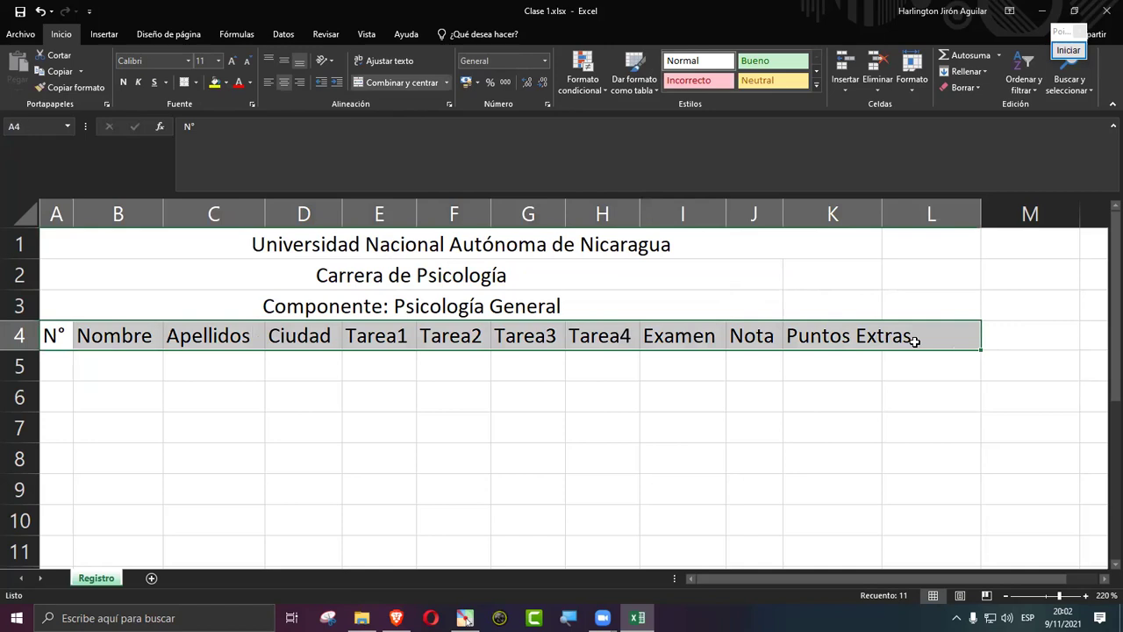
key("ctrl+z")
key("ctrl+z")
key("ctrl+z")
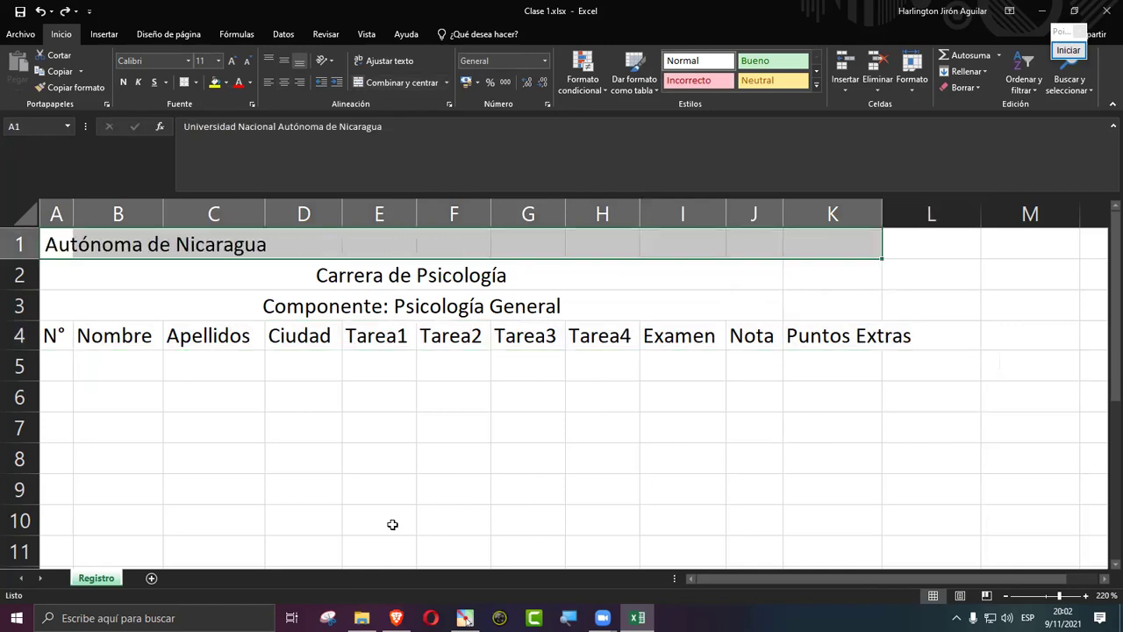
left_click(393, 506)
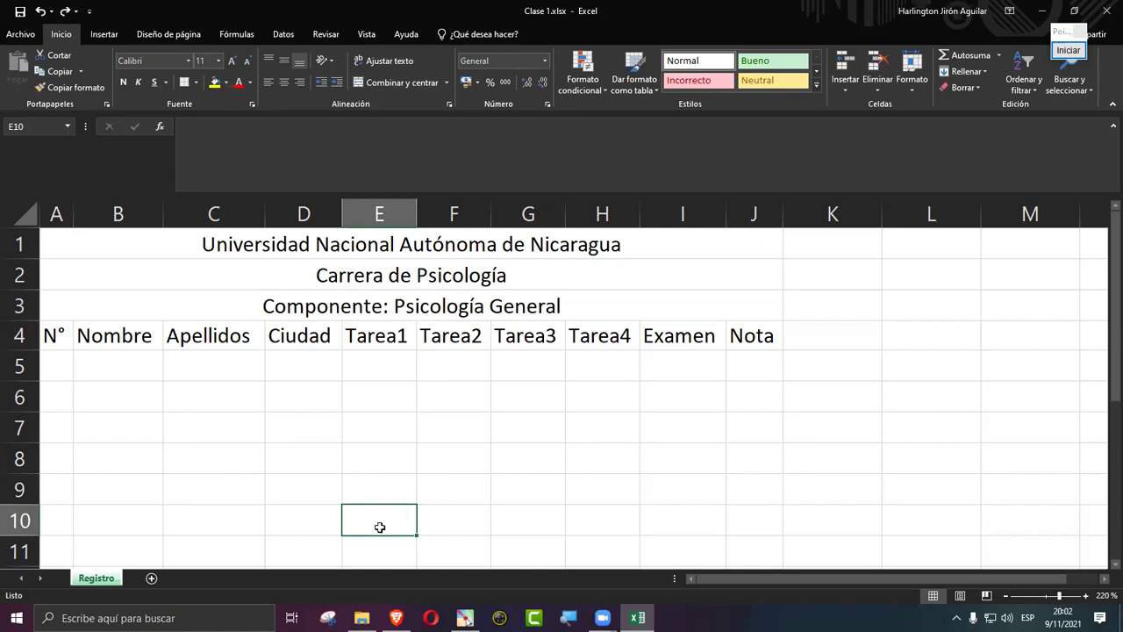
left_click(364, 245)
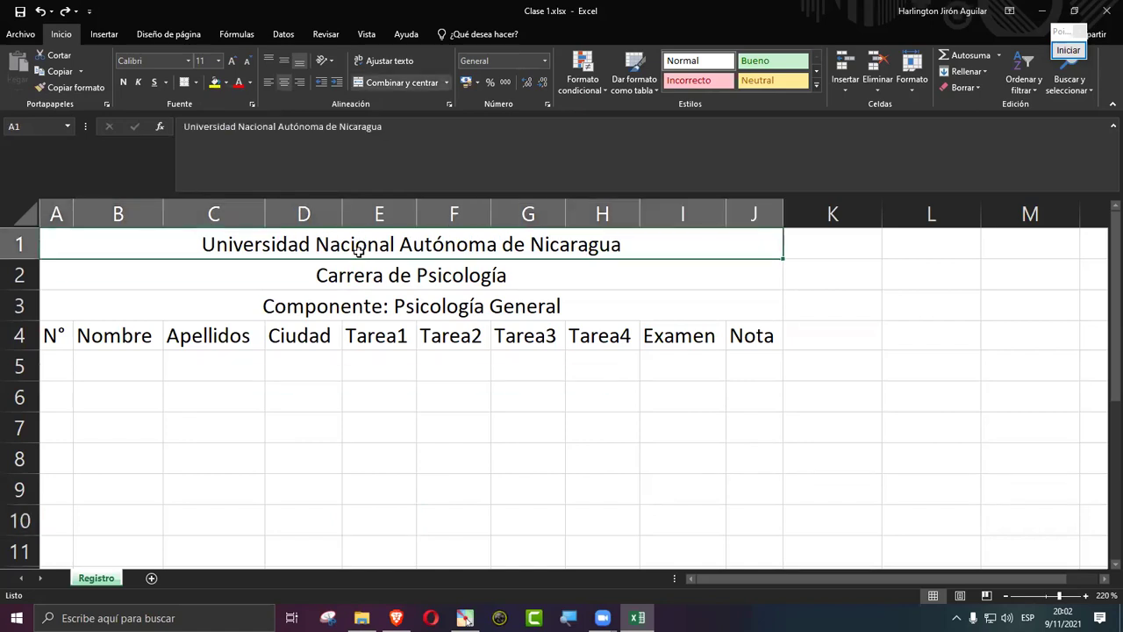
left_click_drag(364, 249, 360, 305)
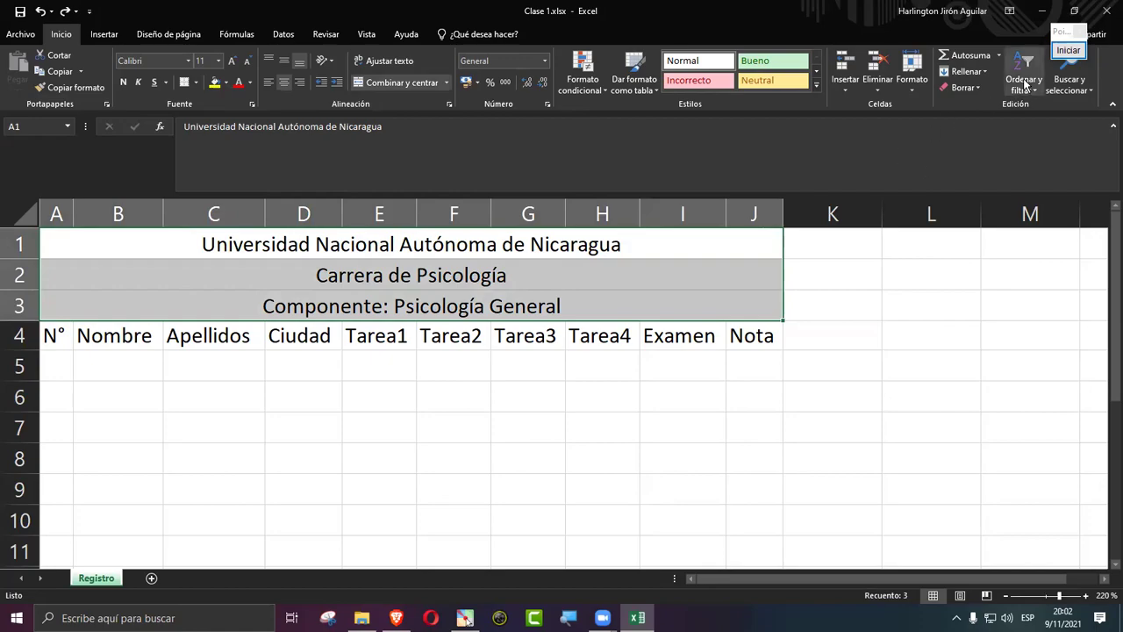
left_click(1067, 50)
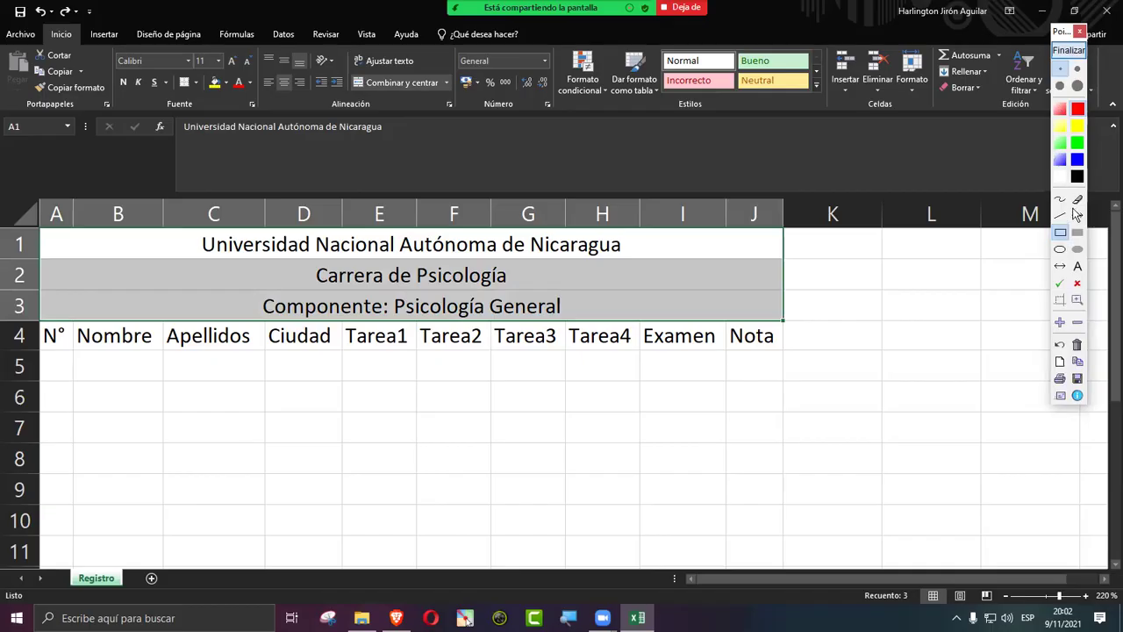
left_click(1077, 215)
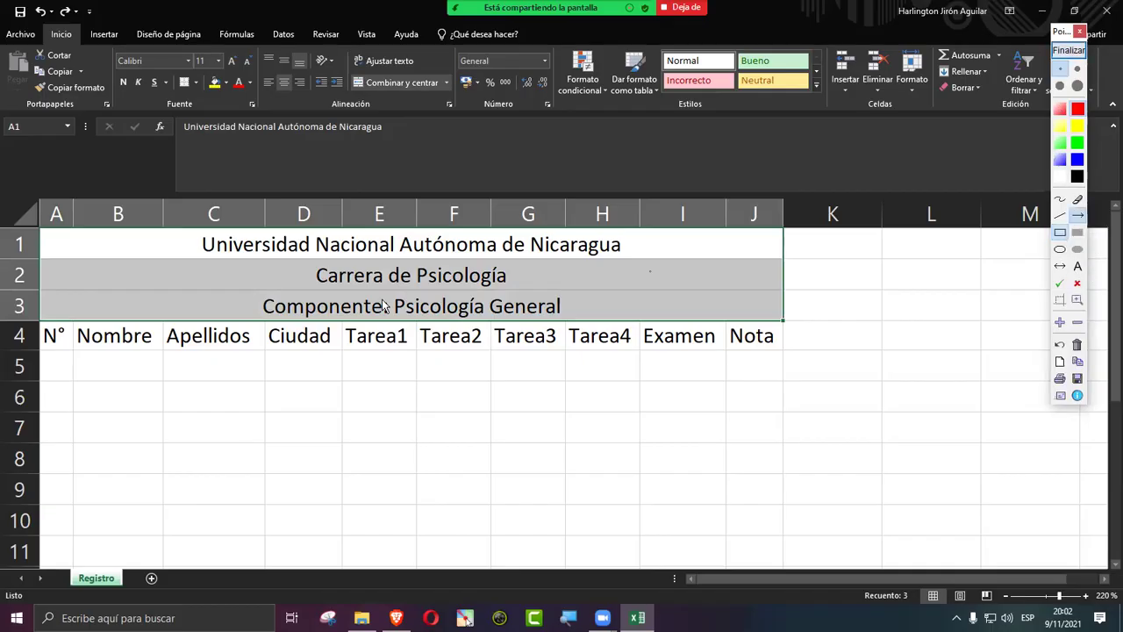
left_click_drag(277, 212, 240, 90)
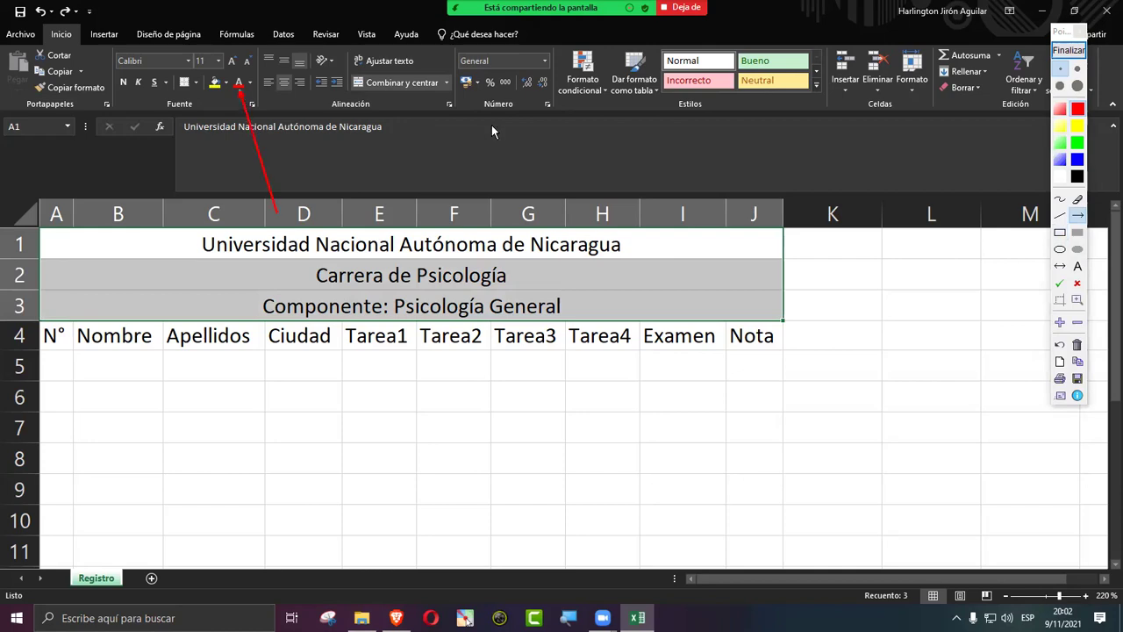
left_click(1061, 232)
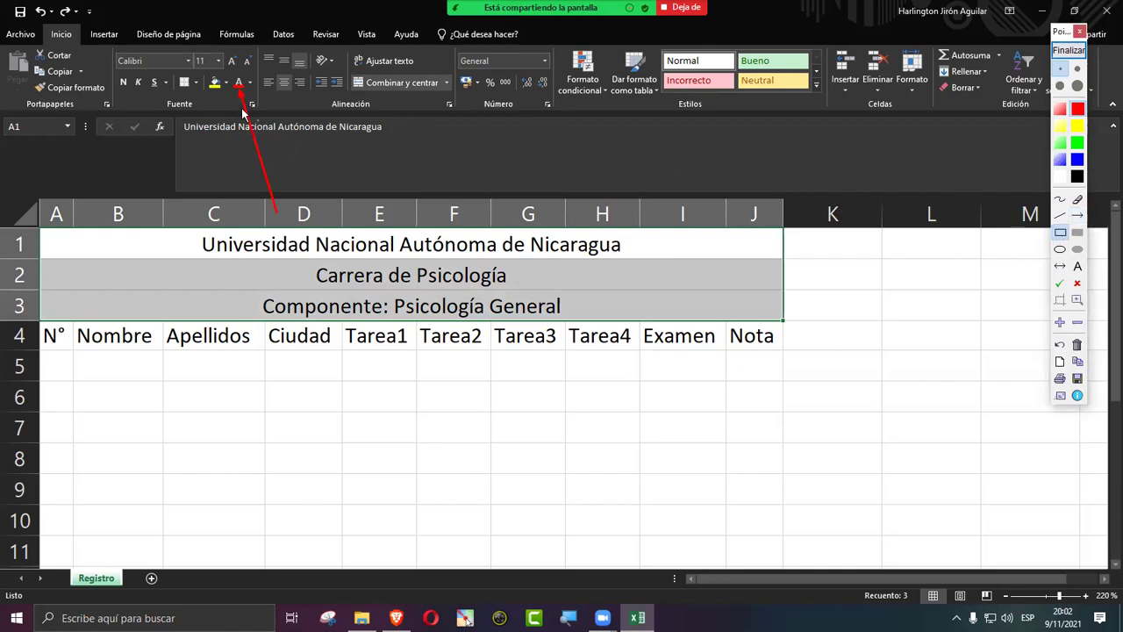
left_click_drag(232, 76, 247, 91)
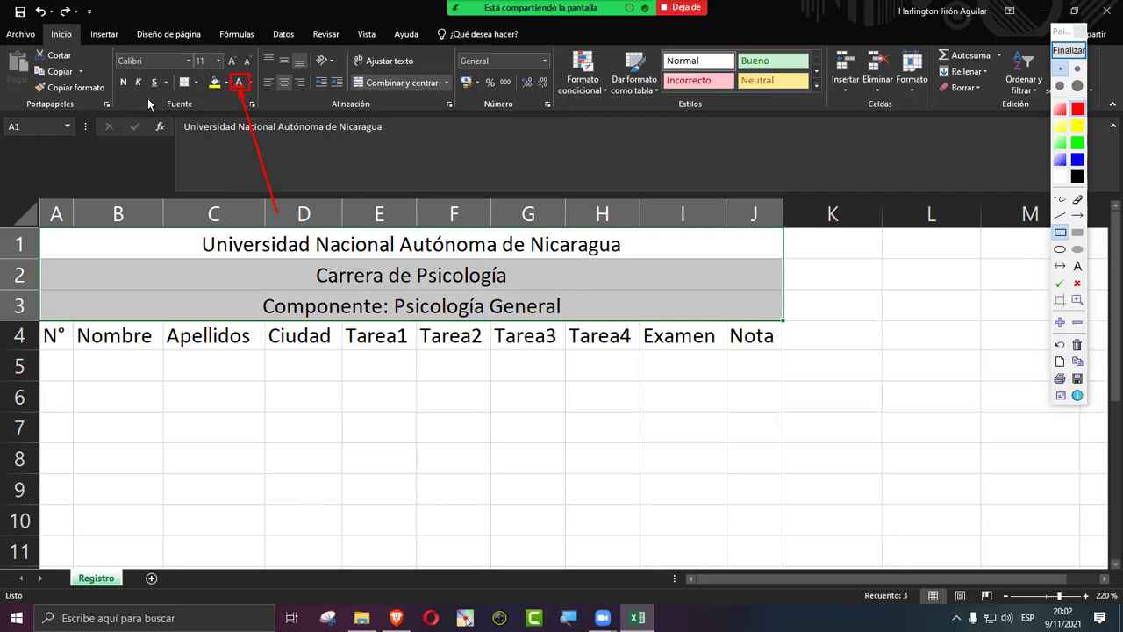
left_click_drag(146, 94, 217, 118)
left_click_drag(204, 73, 227, 92)
left_click(1068, 50)
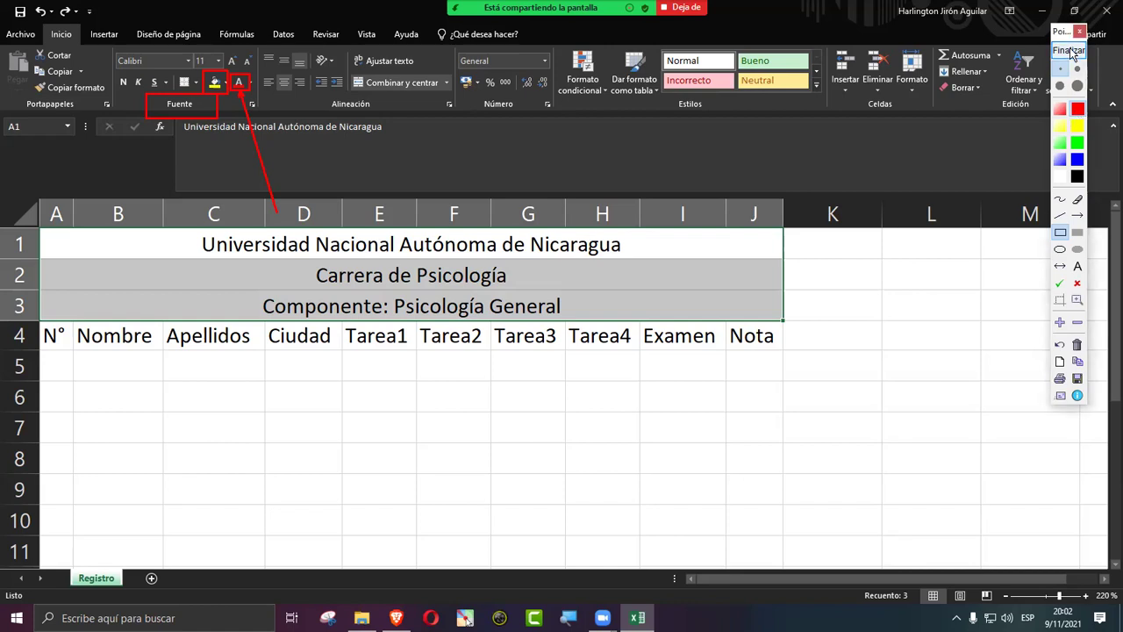
left_click_drag(378, 241, 394, 301)
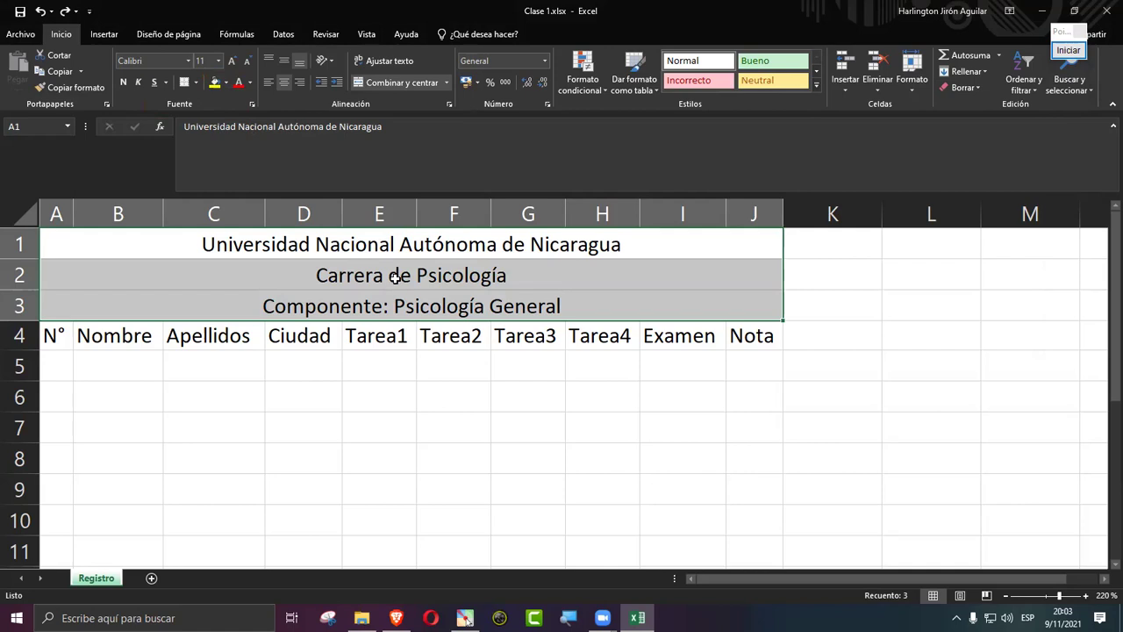
Step: Fill the merged title rows A1:J3 light green, leaving the font colour unchanged
left_click(226, 82)
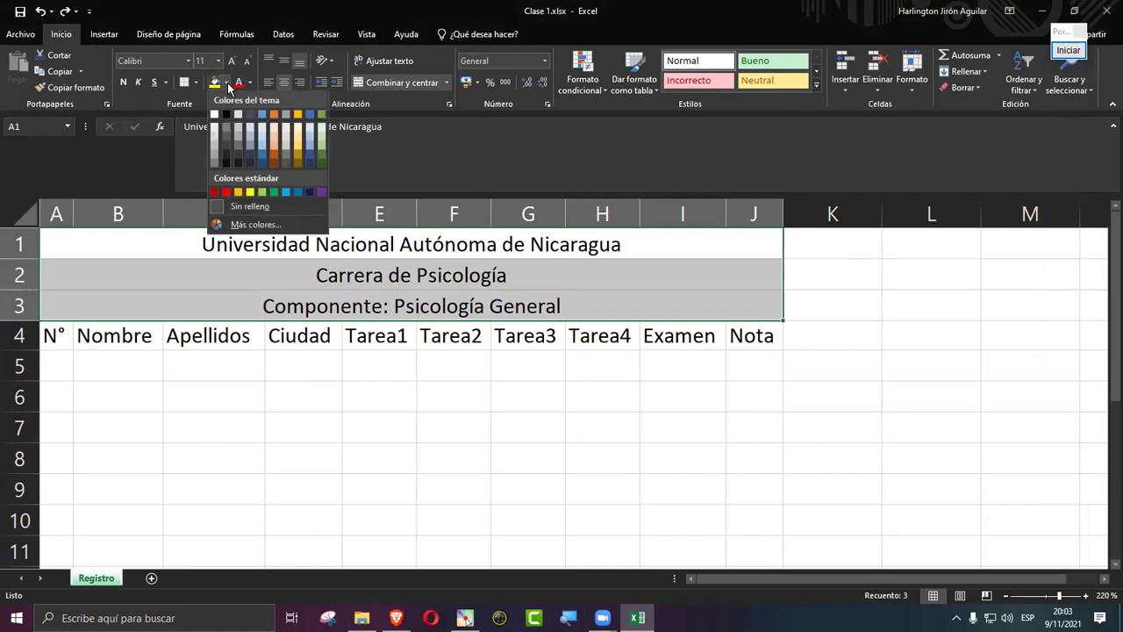
left_click(321, 143)
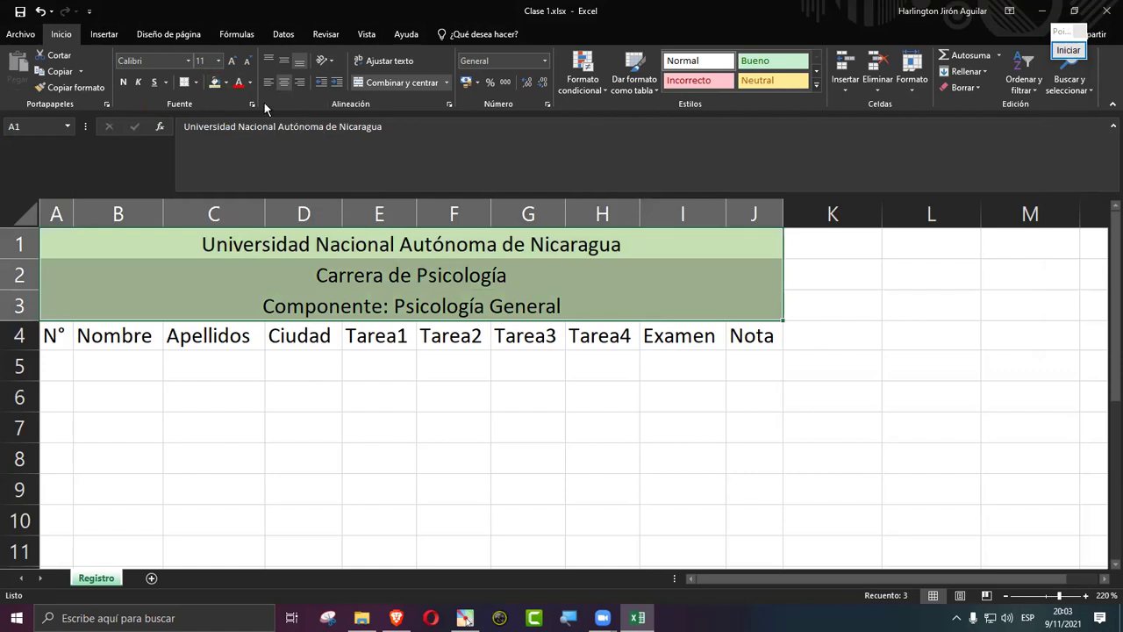
left_click(250, 83)
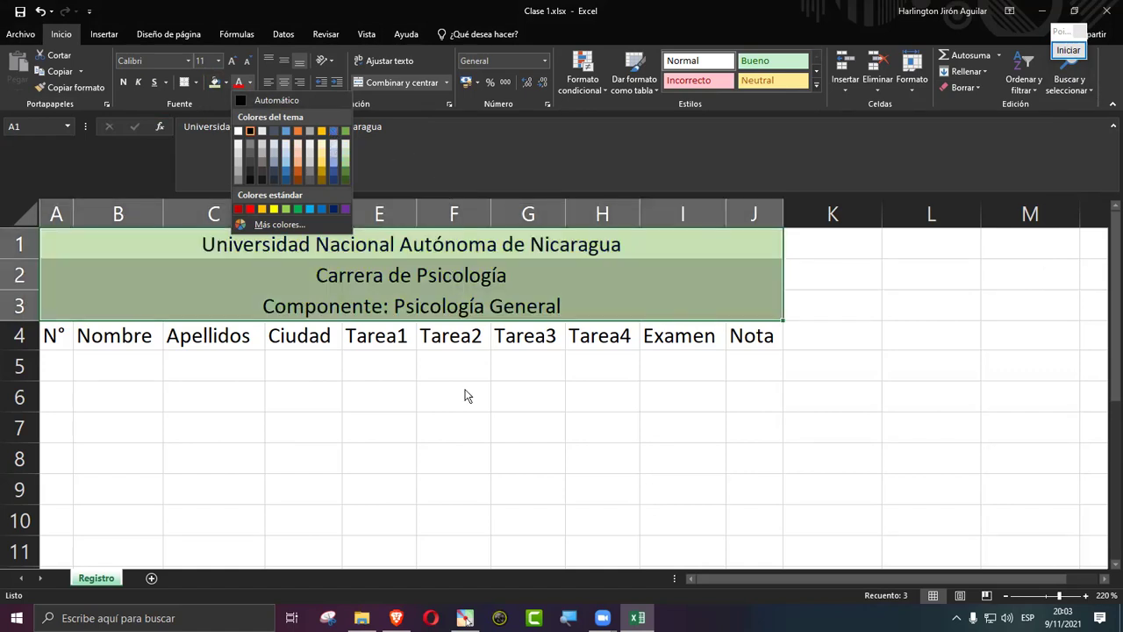
left_click(521, 454)
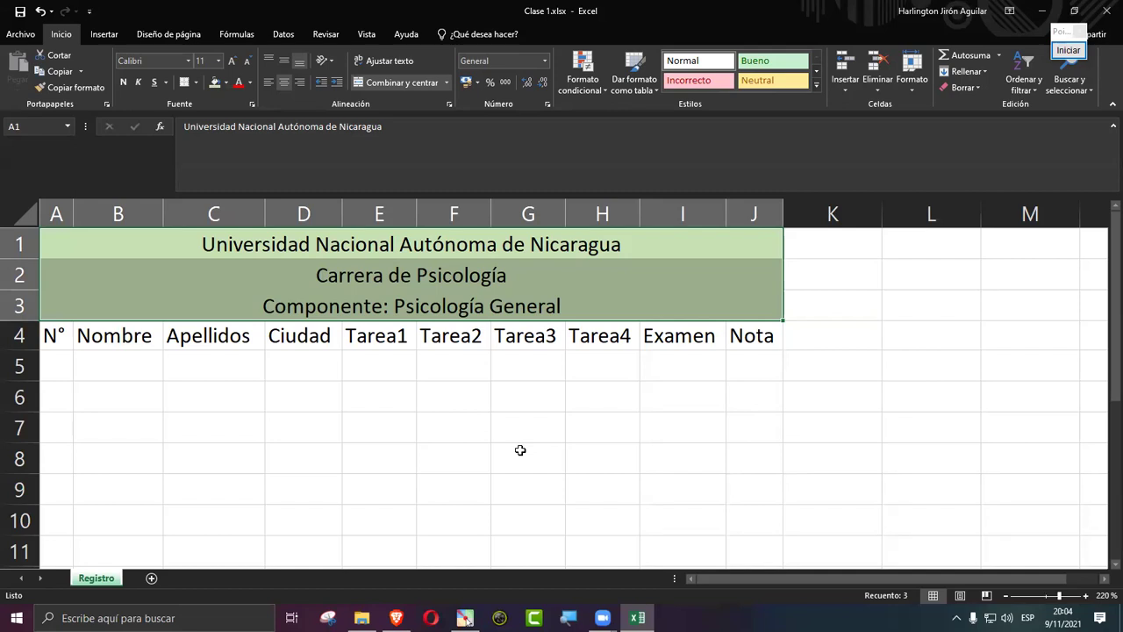
left_click(652, 344)
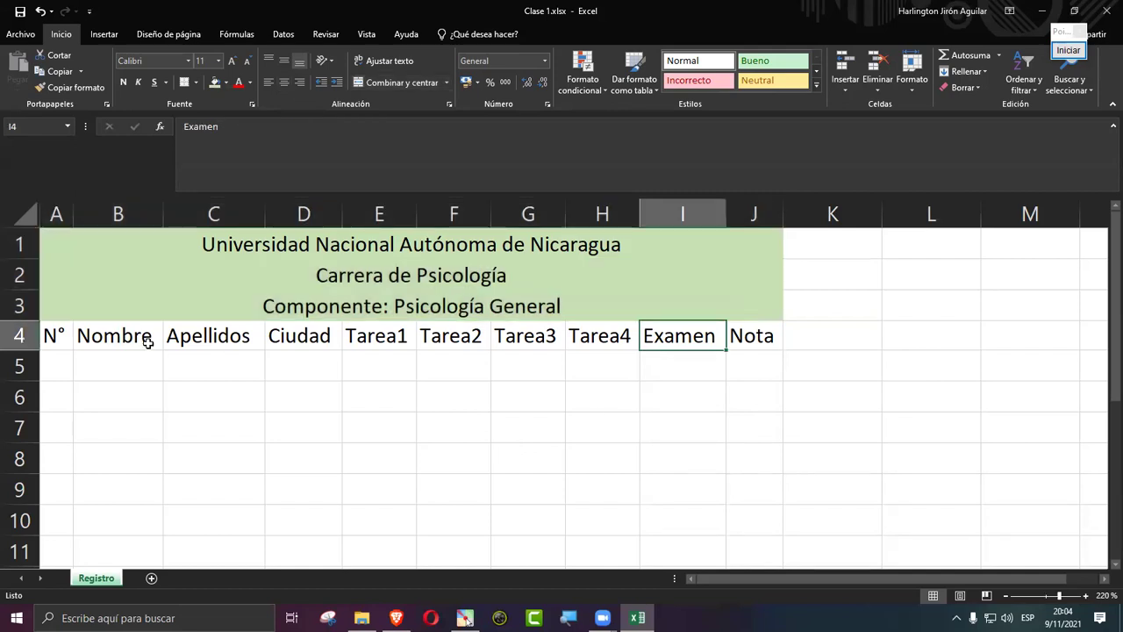
Step: Fill the header row A4:J4 (N° to Nota) light orange and save the workbook
left_click_drag(50, 336, 140, 336)
left_click_drag(230, 332, 765, 336)
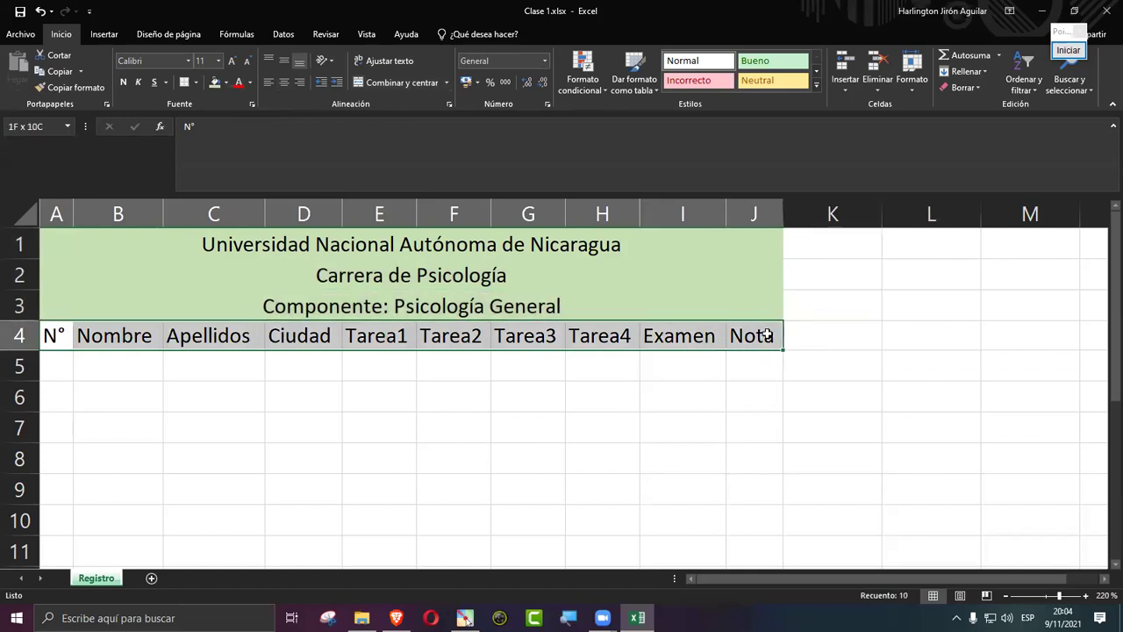
left_click(226, 83)
left_click(271, 146)
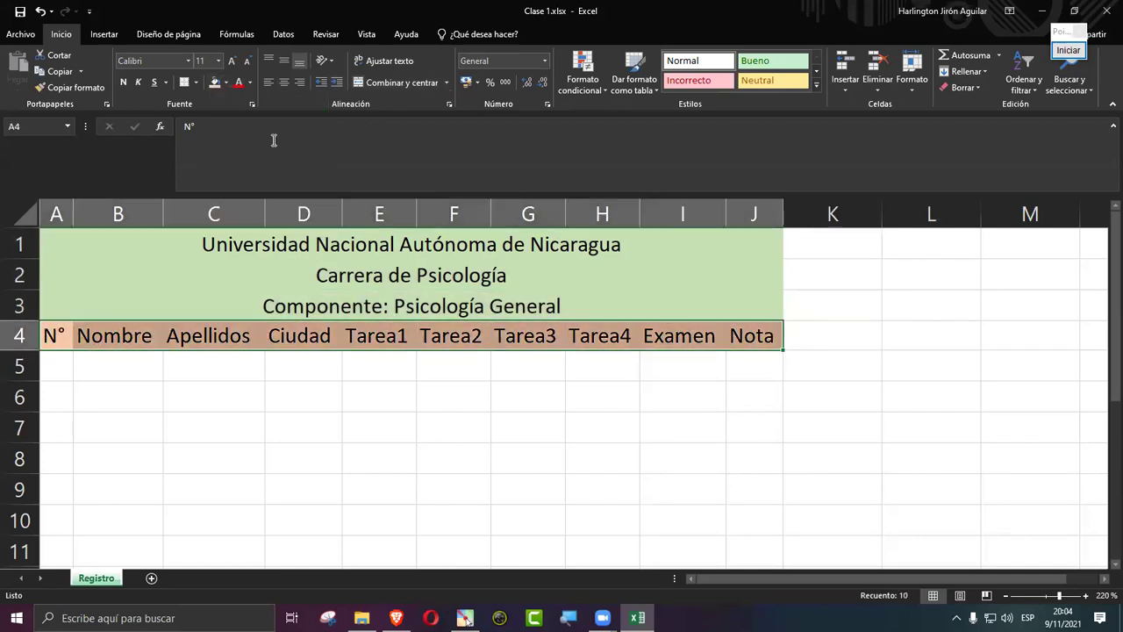
left_click(227, 81)
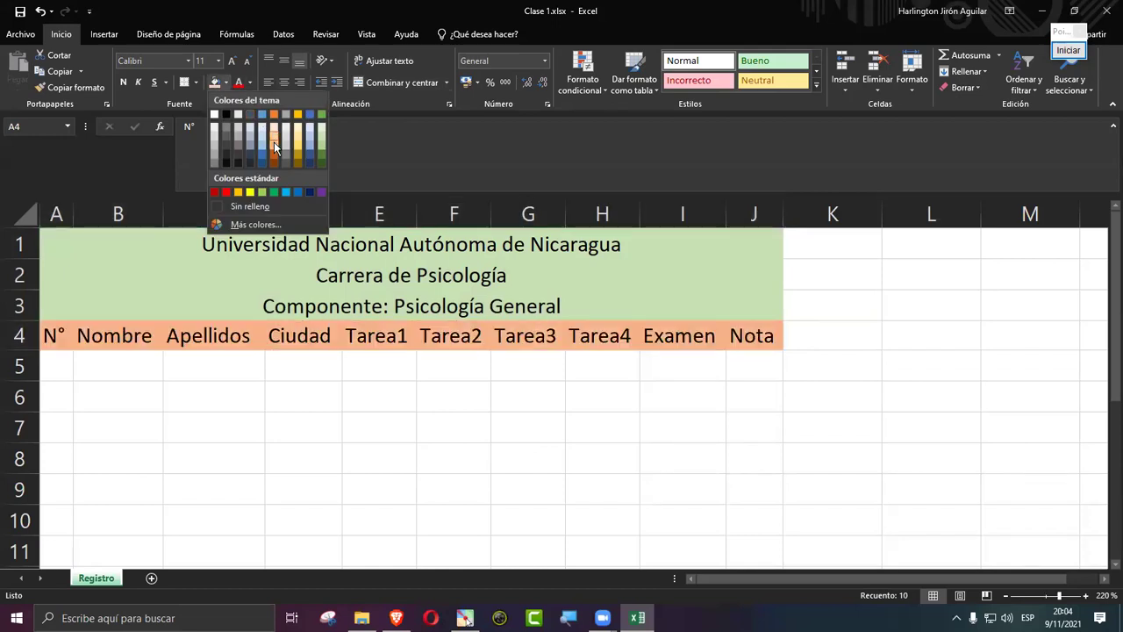
left_click(275, 139)
left_click(527, 417)
left_click(828, 429)
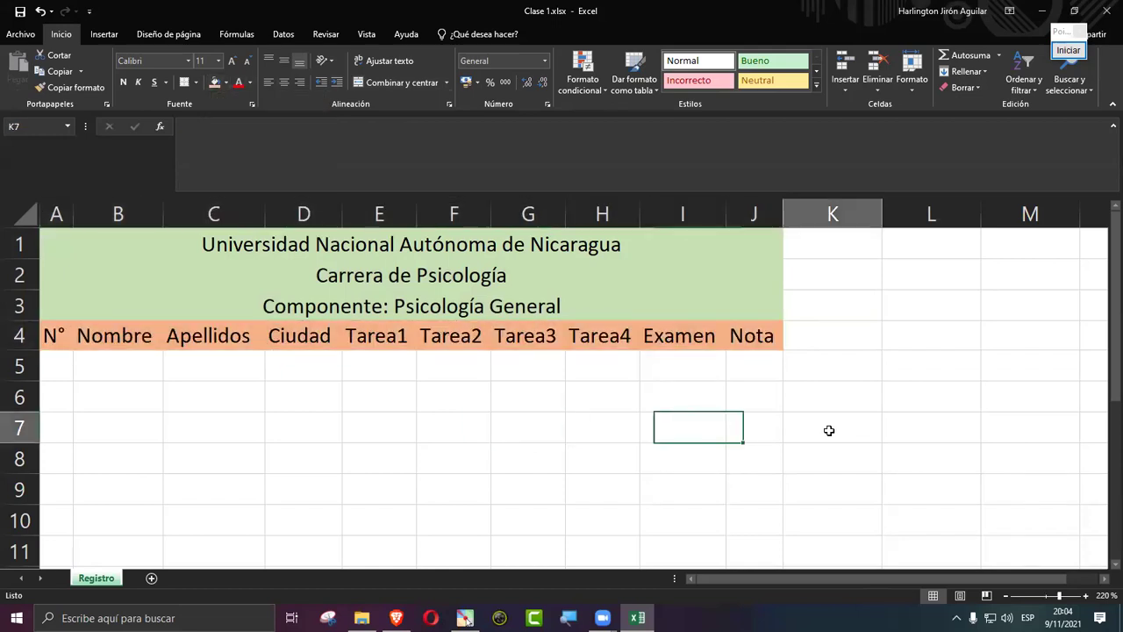
left_click(20, 13)
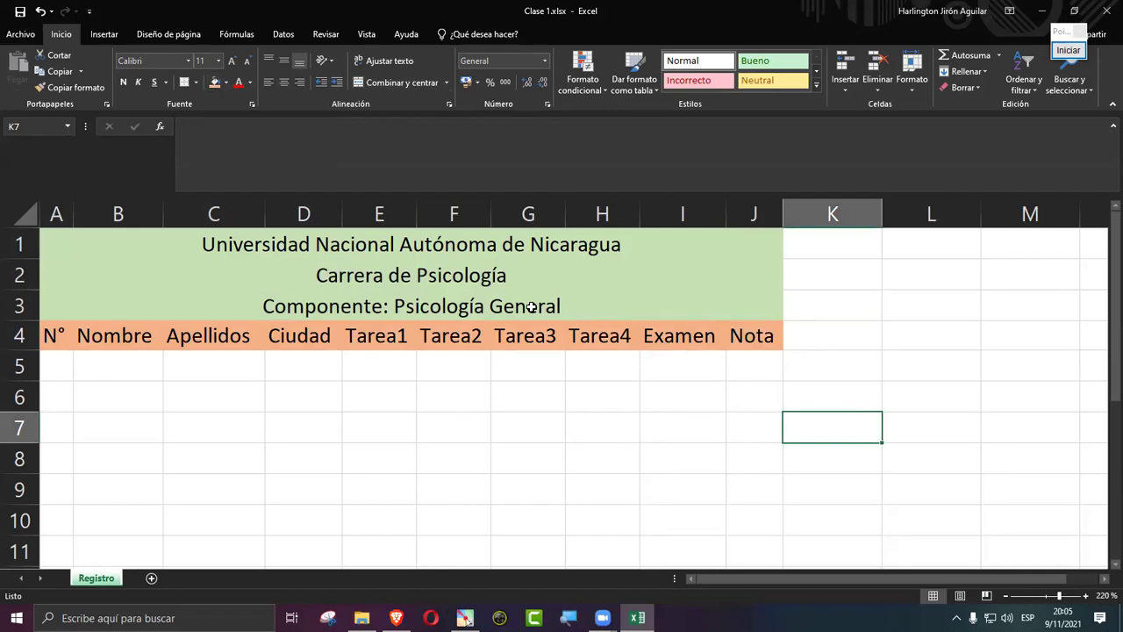
left_click_drag(483, 252, 501, 347)
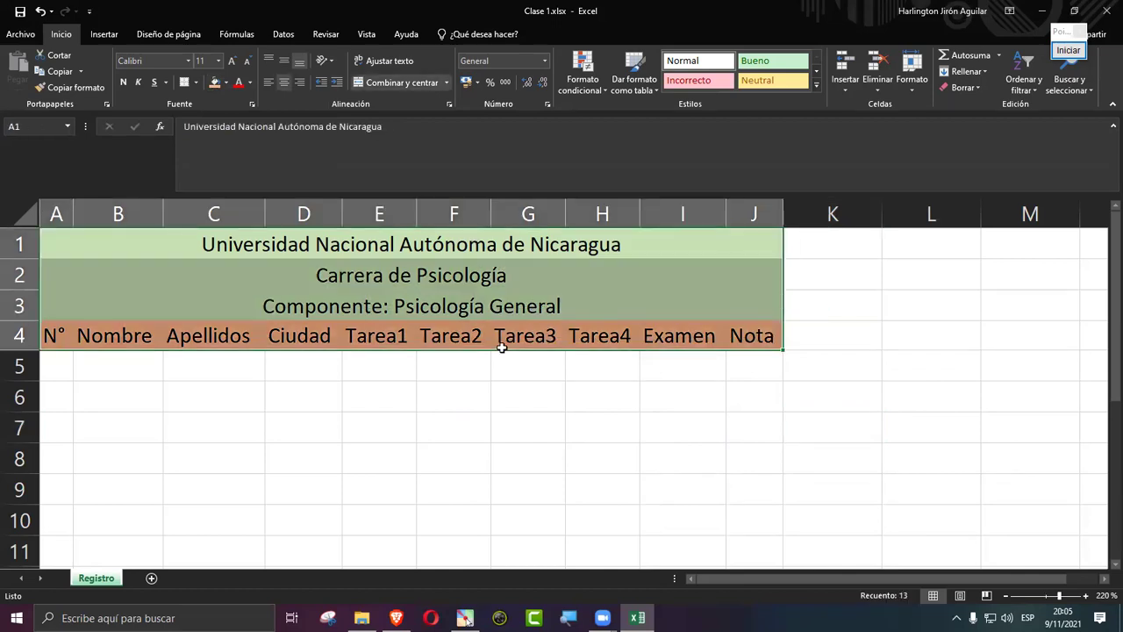
Step: Set the titles and headings in rows 1–4 to the Franklin Gothic Book font
left_click(186, 60)
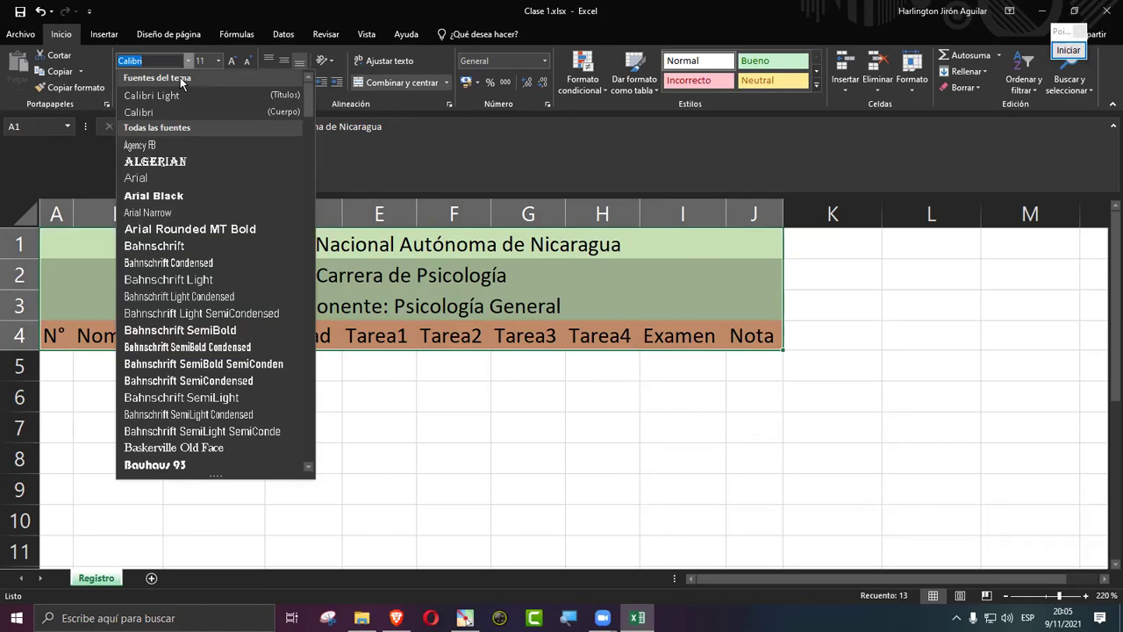
type("Fr")
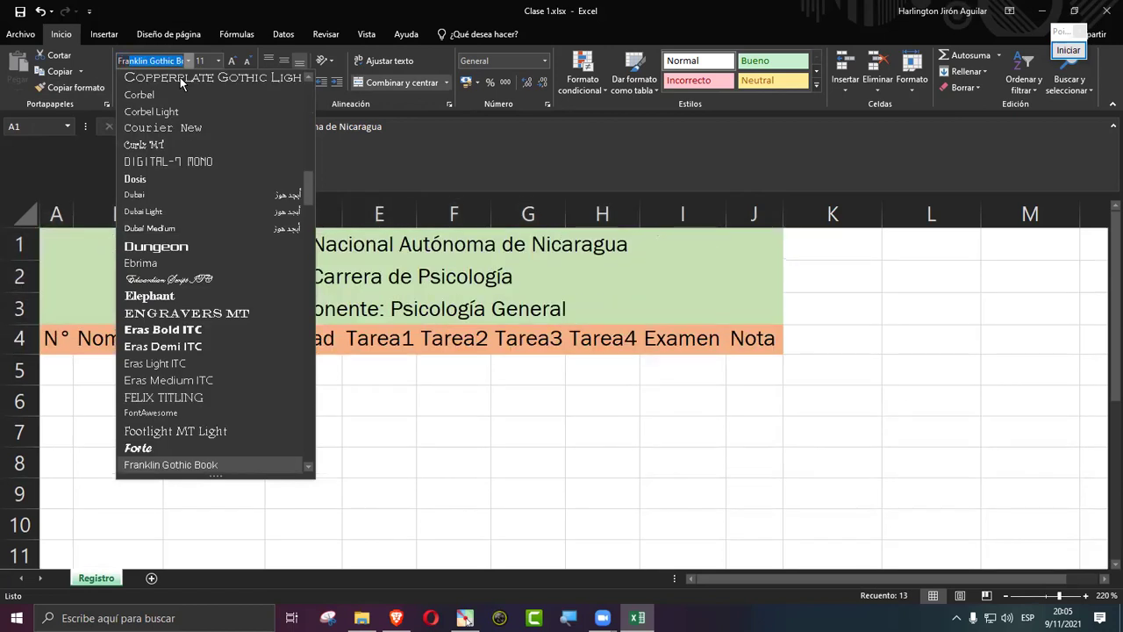
key("Escape")
left_click(162, 57)
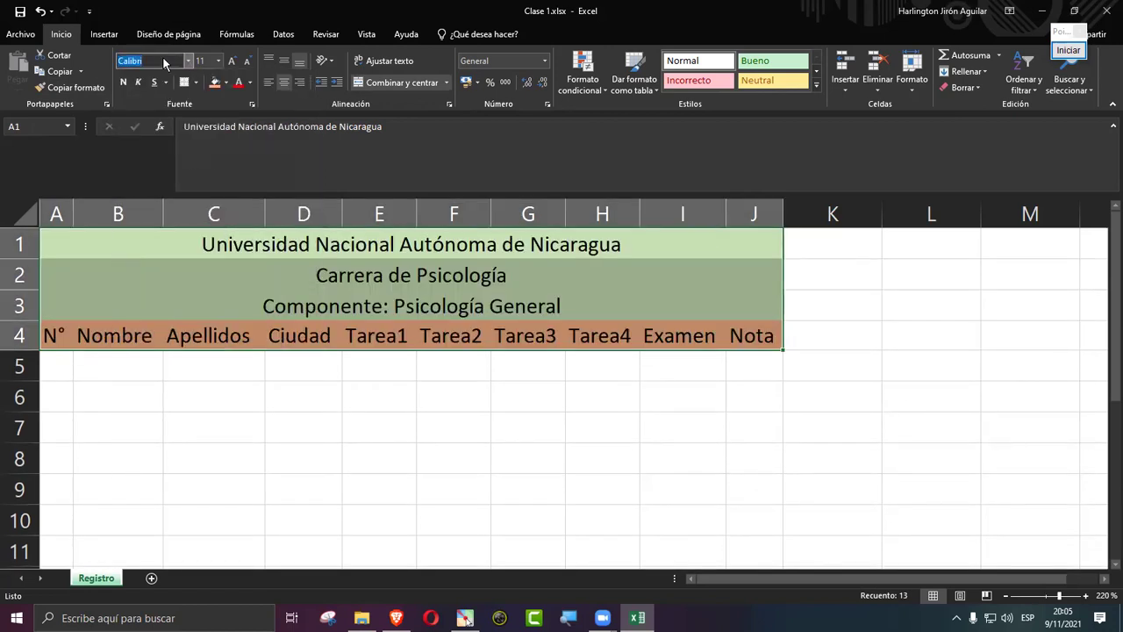
type("Fran")
key("Return")
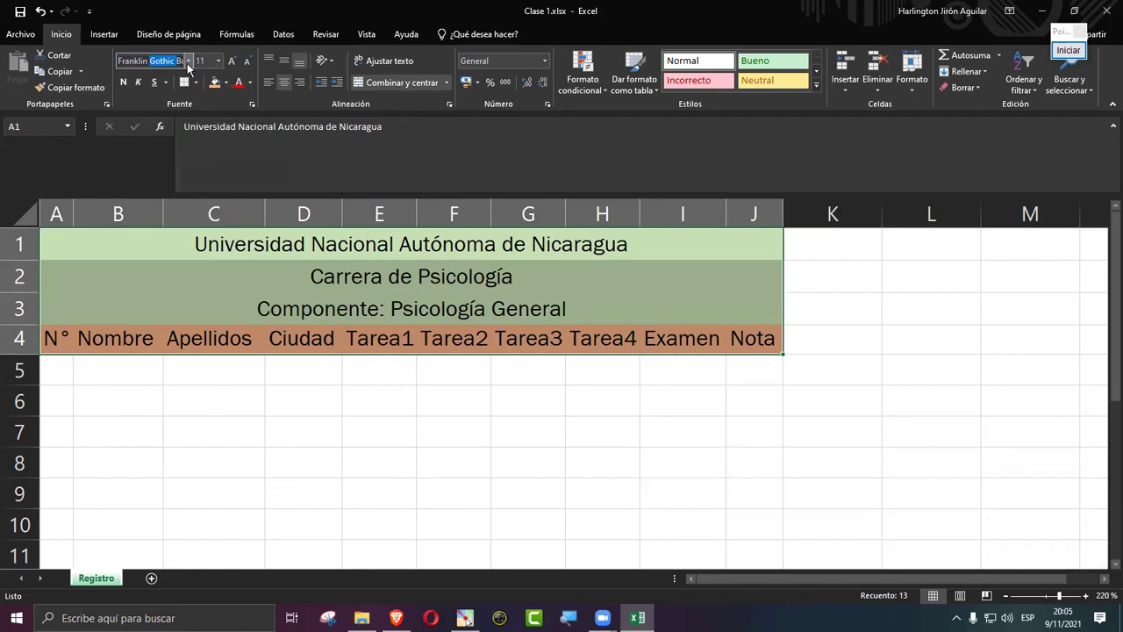
left_click(188, 61)
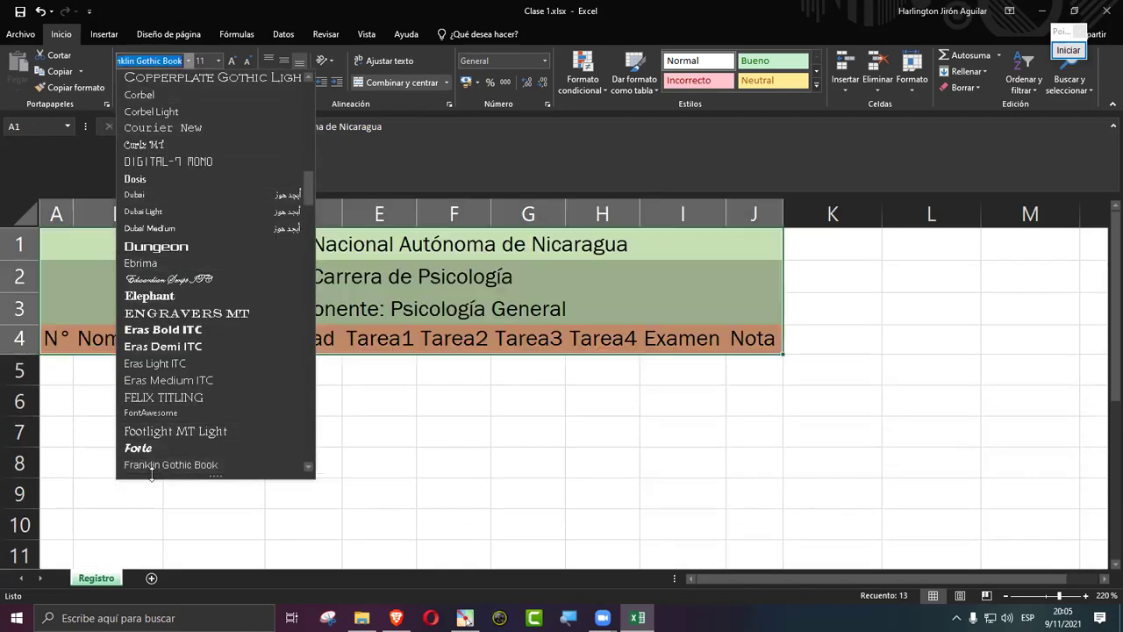
left_click(512, 451)
Step: Set the font size of rows 1–4 to 12
left_click(381, 322)
left_click_drag(386, 245, 389, 344)
left_click(201, 60)
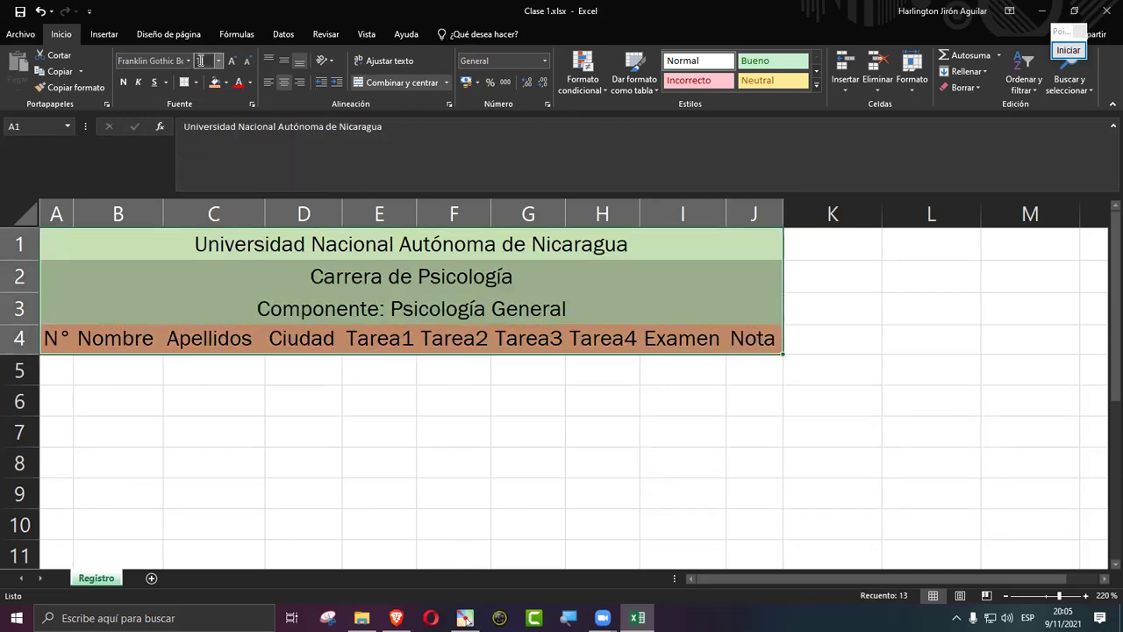
type("12")
key("Return")
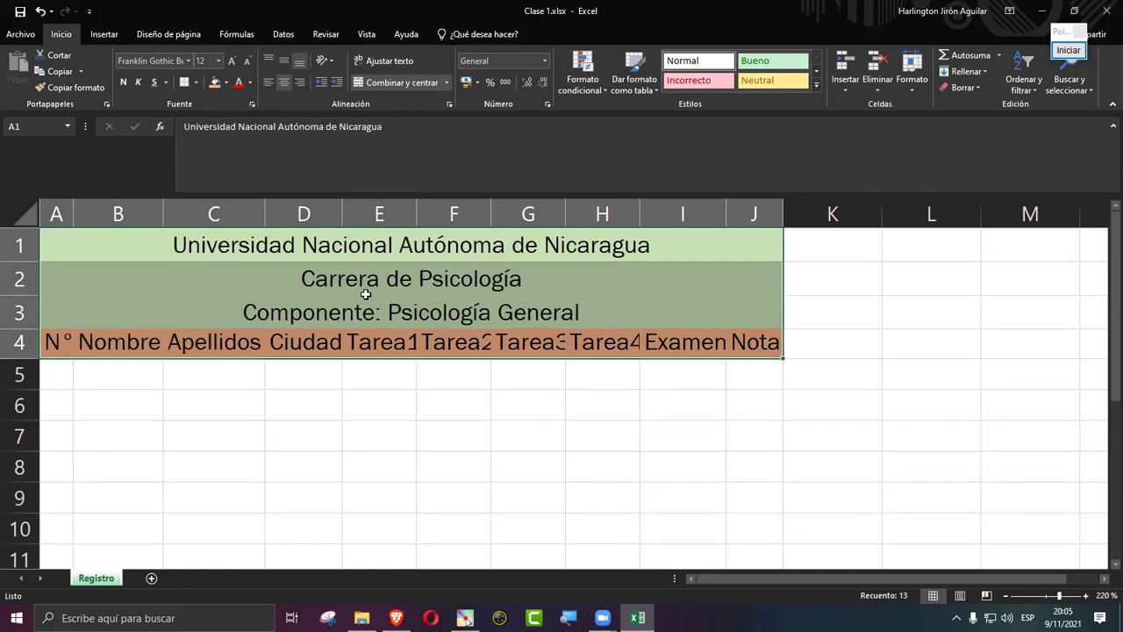
left_click(218, 470)
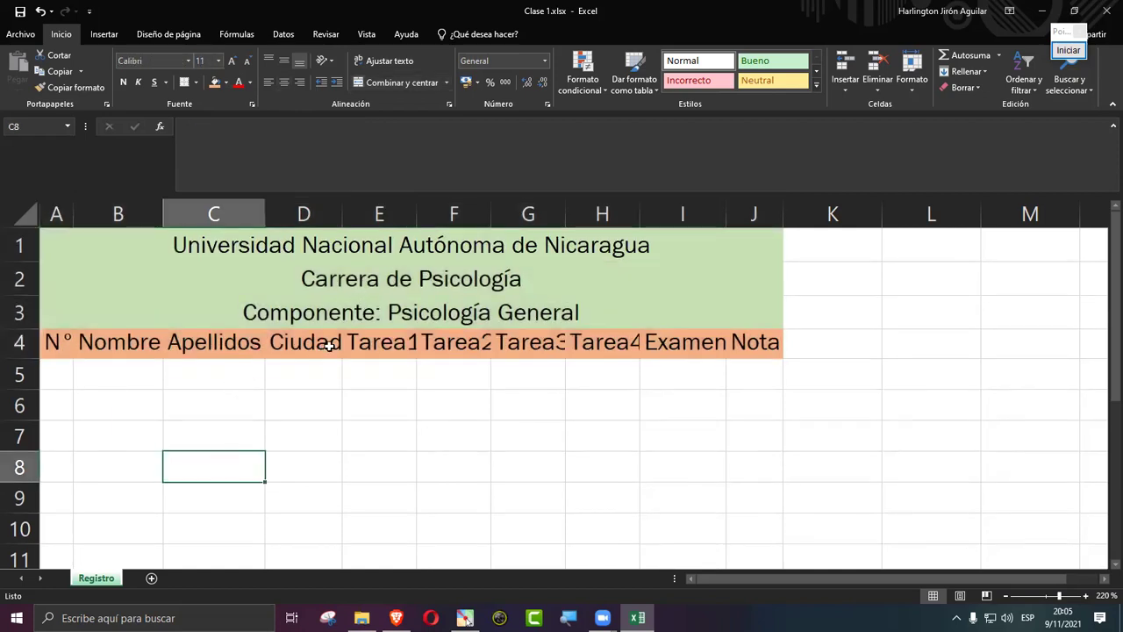
Step: AutoFit columns A through J so headings like Tarea1–Tarea4 and Examen show fully
left_click(409, 346)
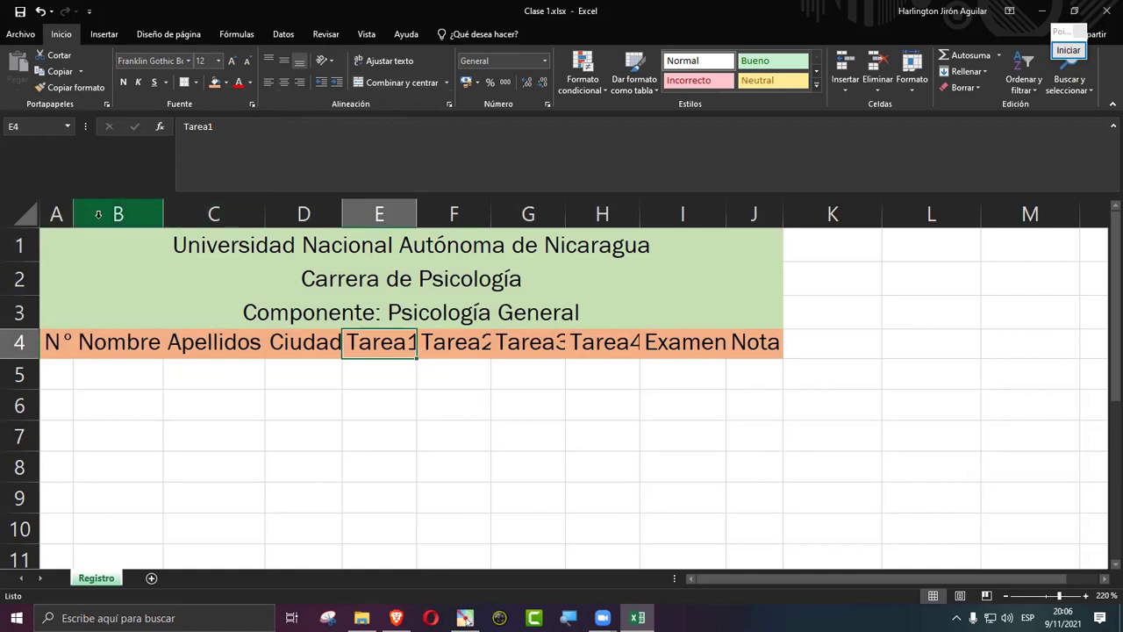
left_click_drag(56, 214, 733, 212)
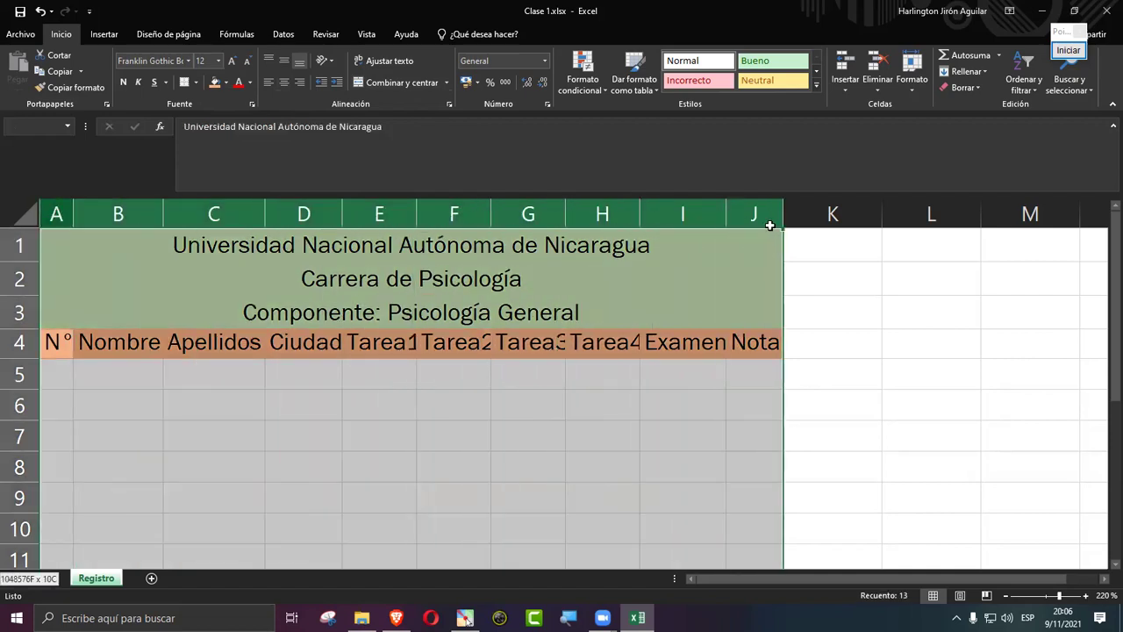
double_click(724, 211)
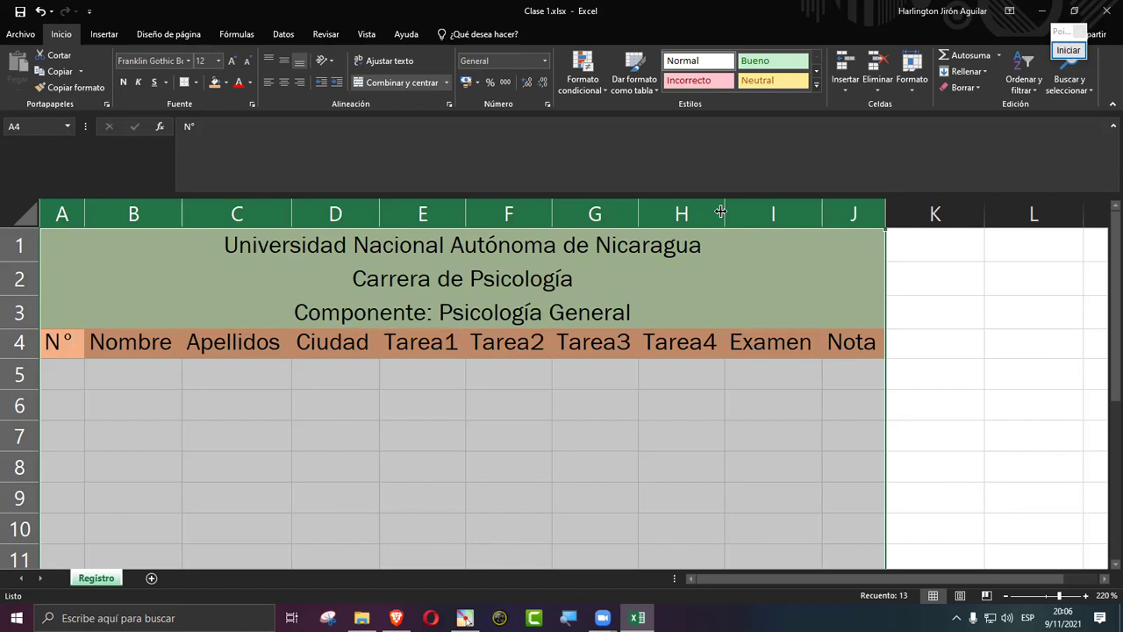
left_click(708, 305)
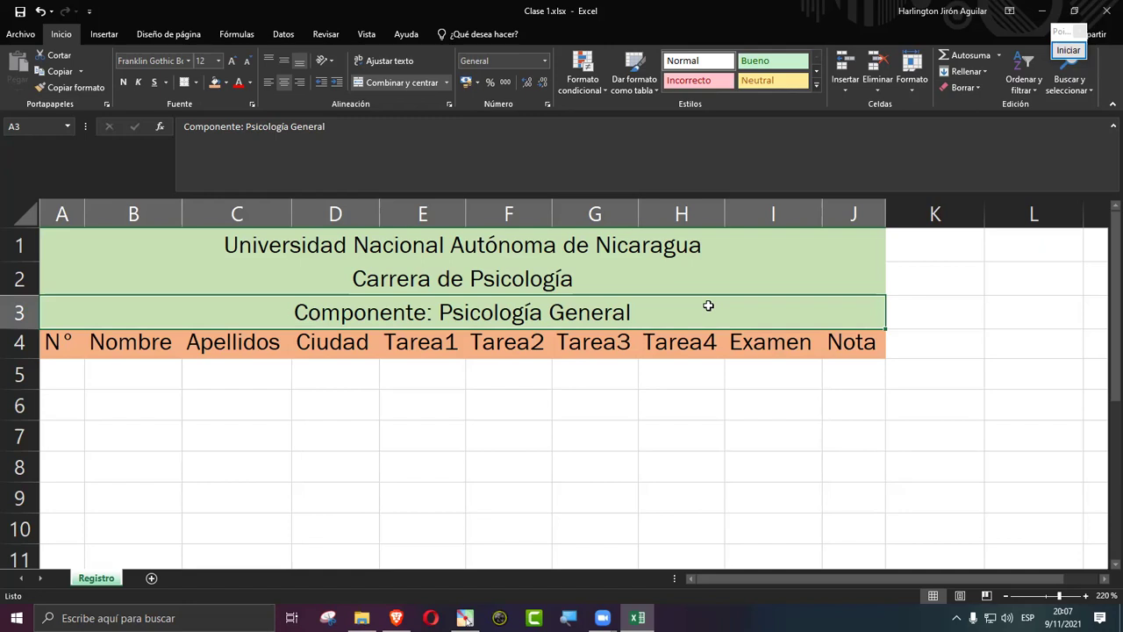
left_click(698, 396)
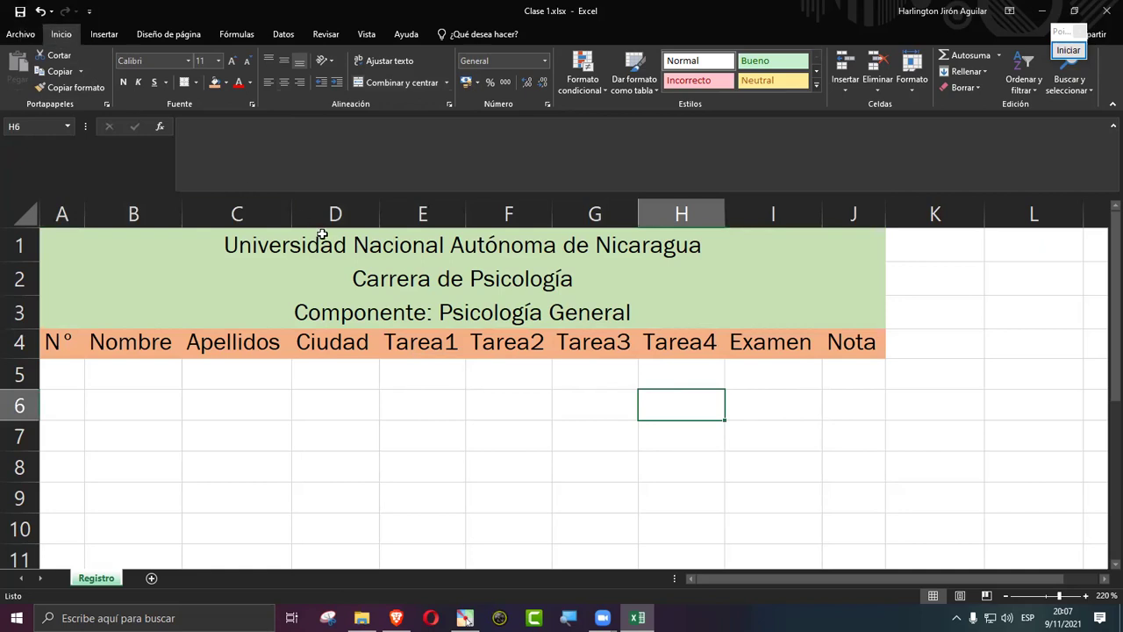
left_click(27, 10)
key("alt+Tab")
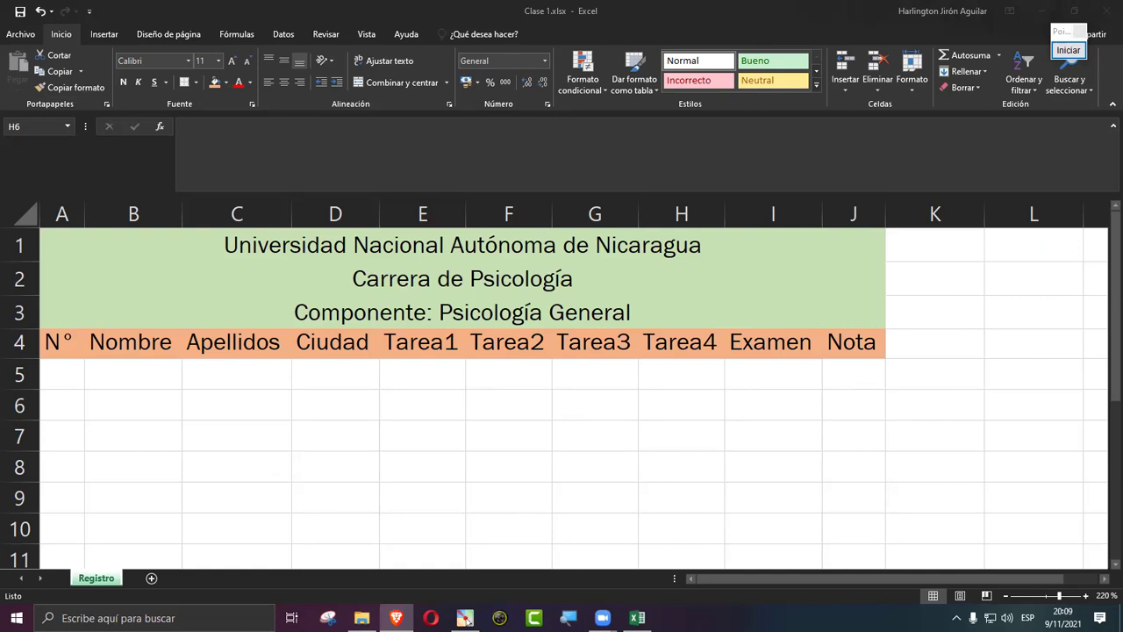
left_click(424, 244)
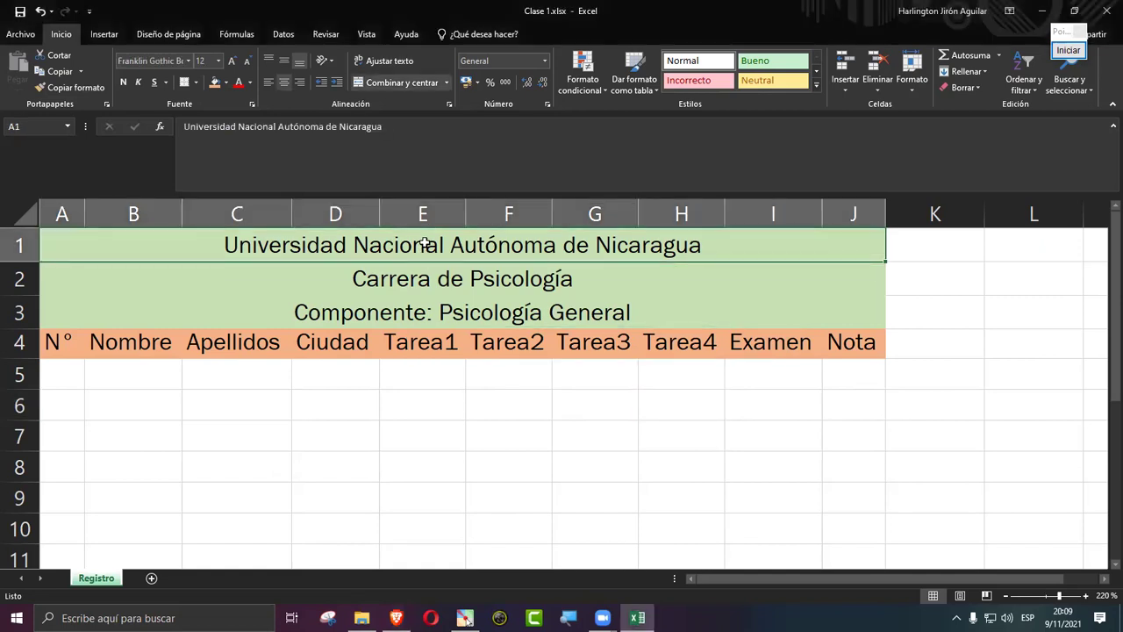
left_click(406, 83)
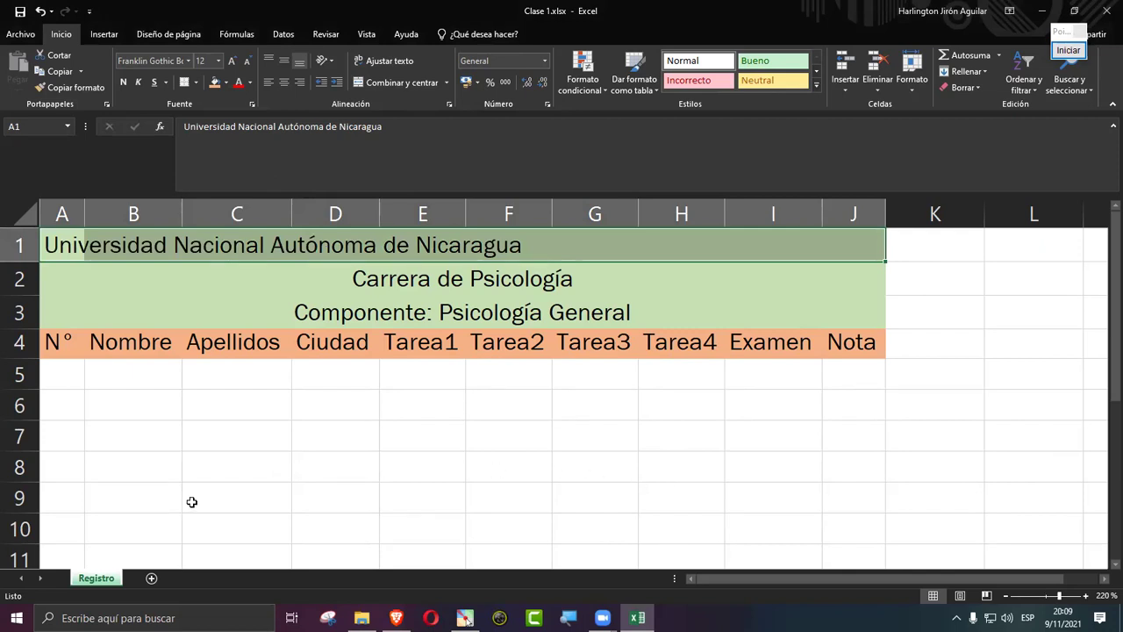
left_click(67, 249)
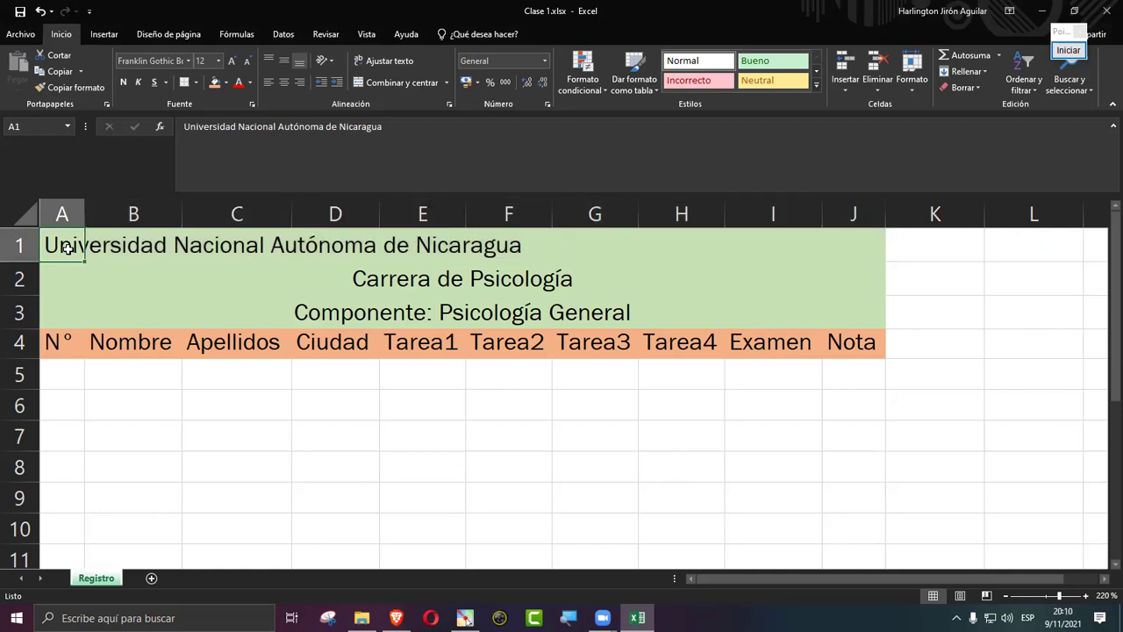
left_click_drag(68, 249, 845, 243)
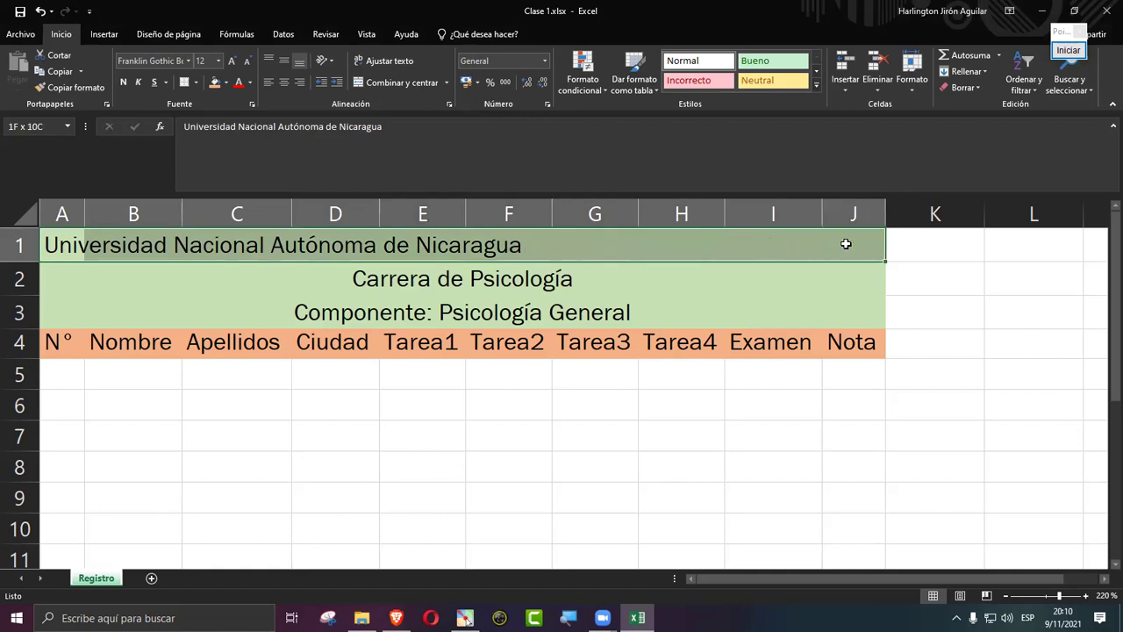
left_click(416, 85)
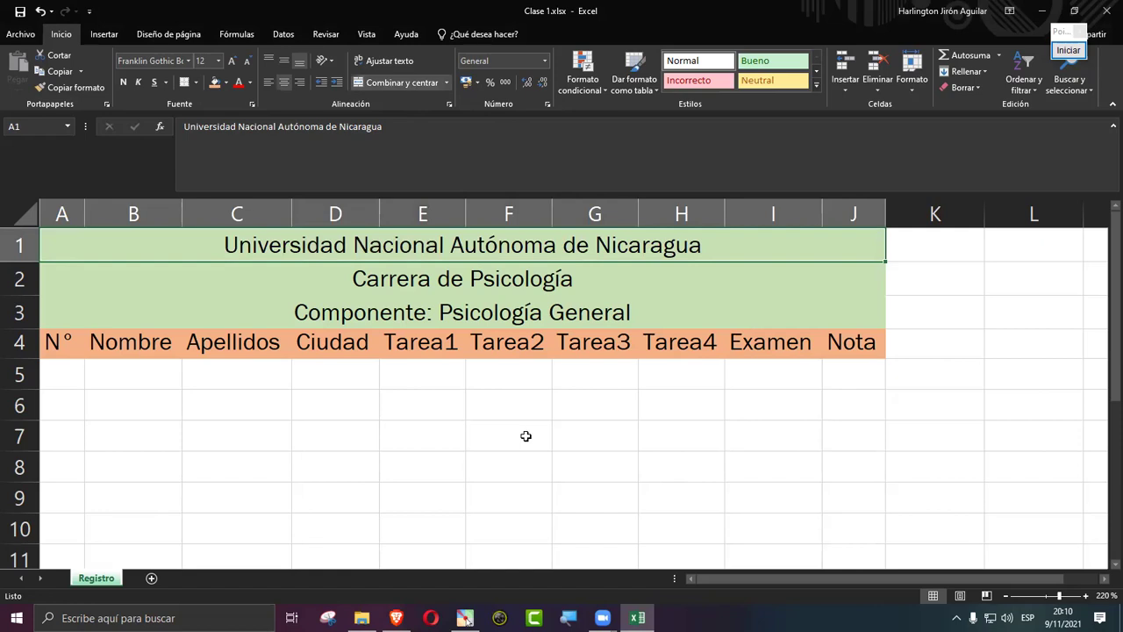
left_click(414, 82)
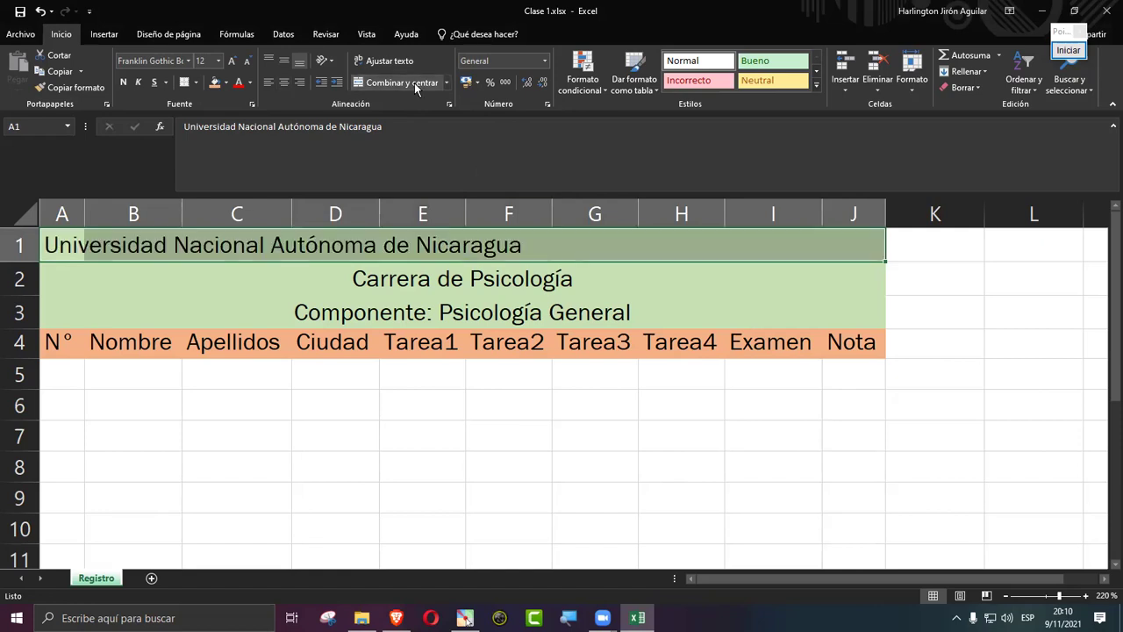
left_click(414, 83)
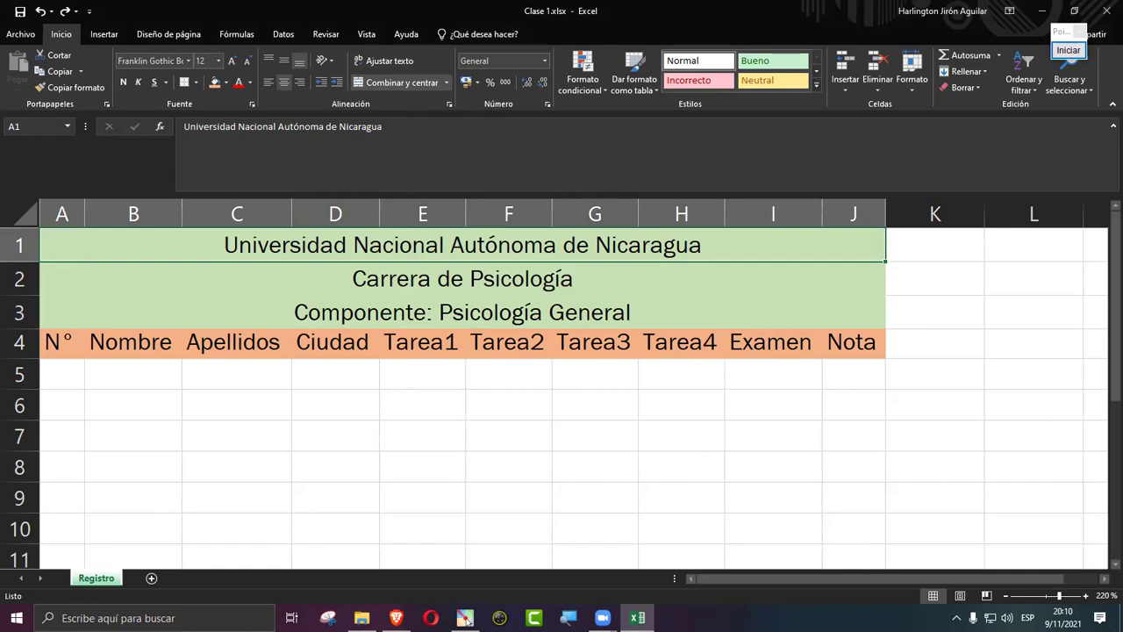
left_click(396, 617)
left_click(404, 424)
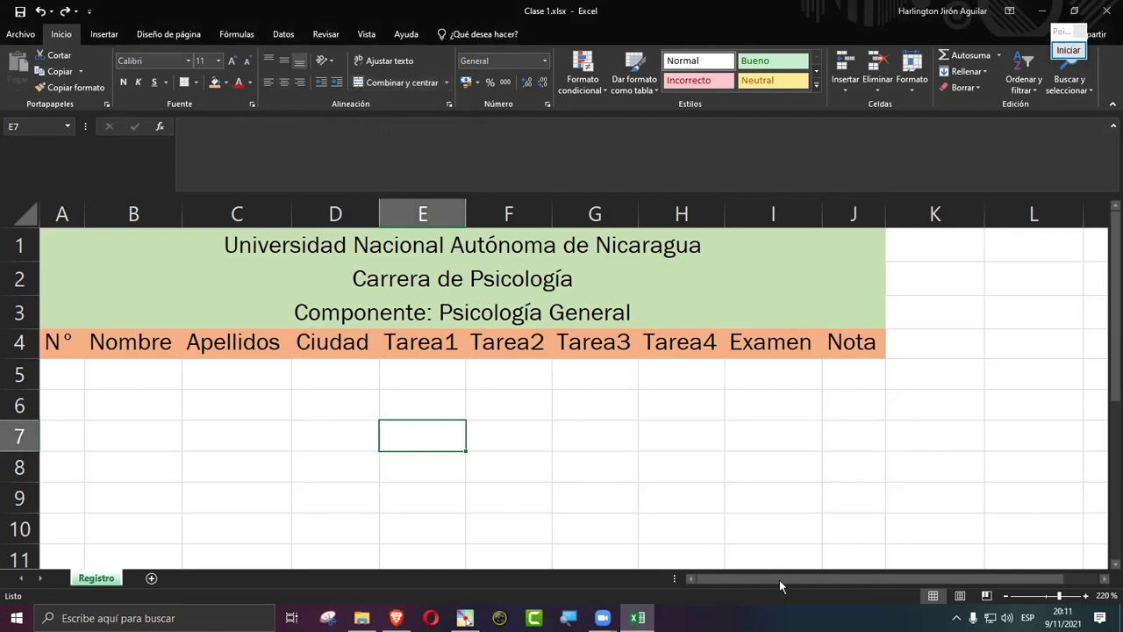
scroll(779, 580, "right", 1)
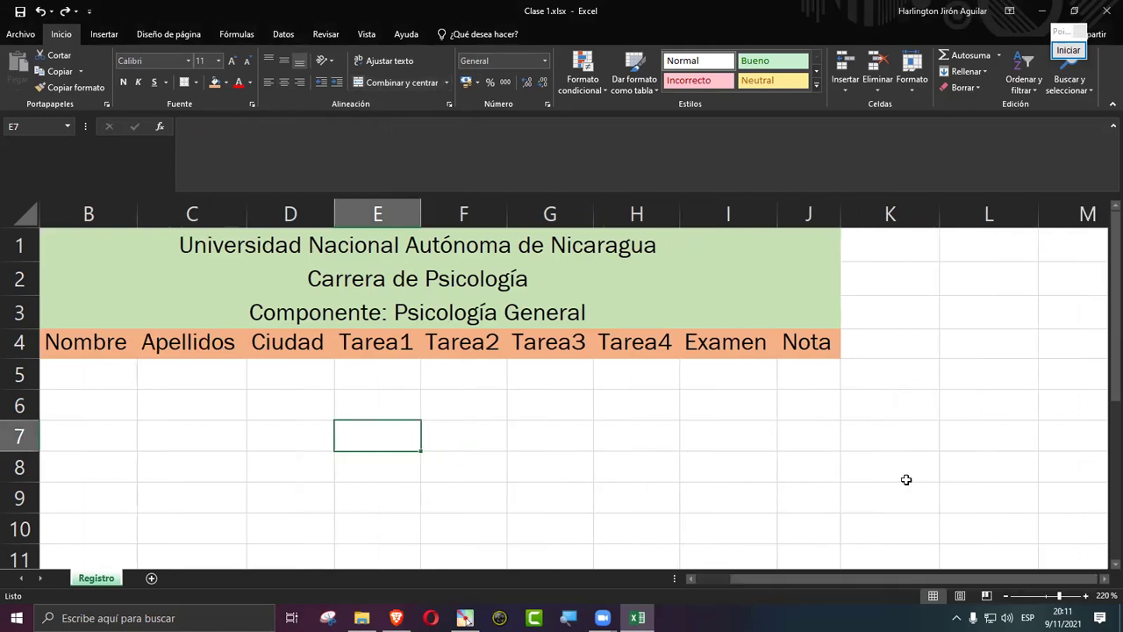
left_click(970, 345)
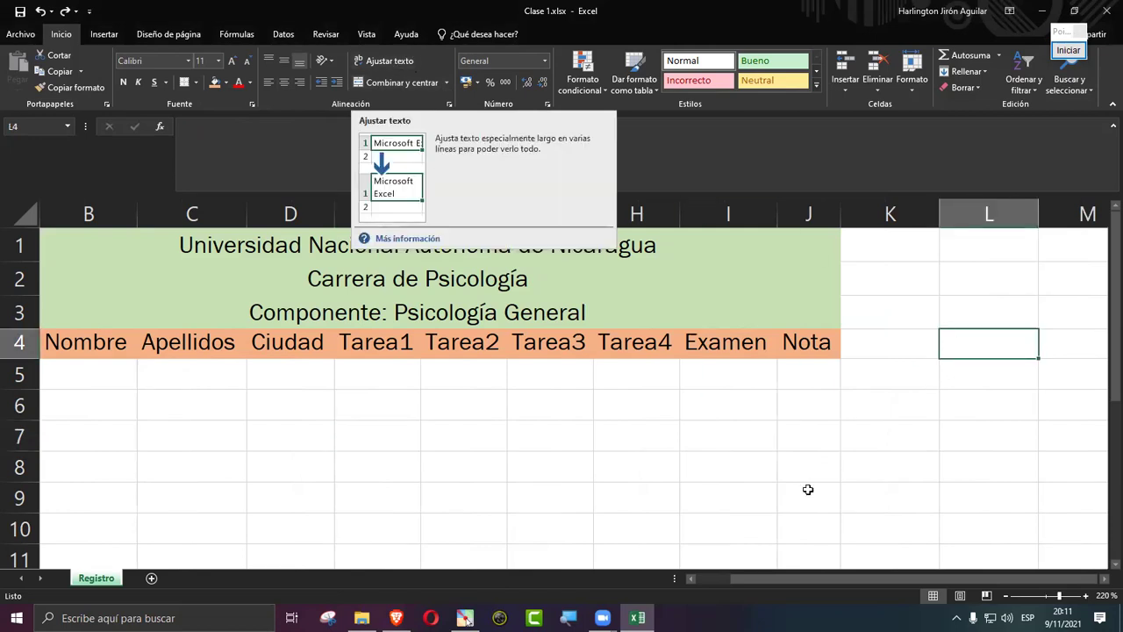
Step: Enter the sample text 'sdfgsdfgsdfgsdfgsdfgsdfgsdfg' in cell L4 and reselect L4
left_click_drag(819, 581, 973, 581)
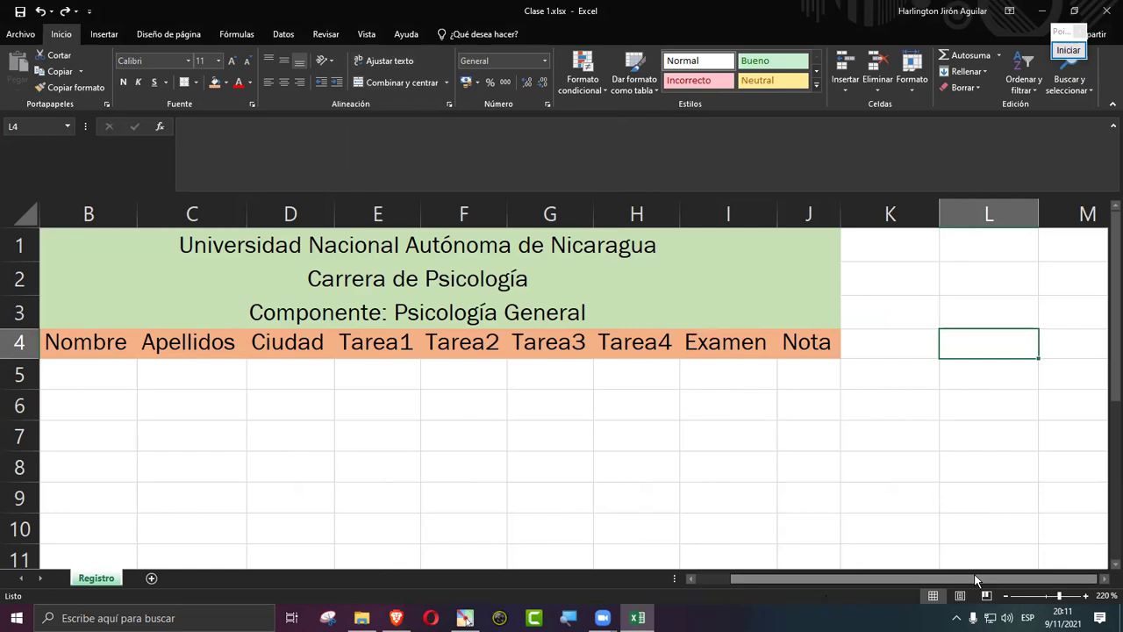
type("sdfgsdfg")
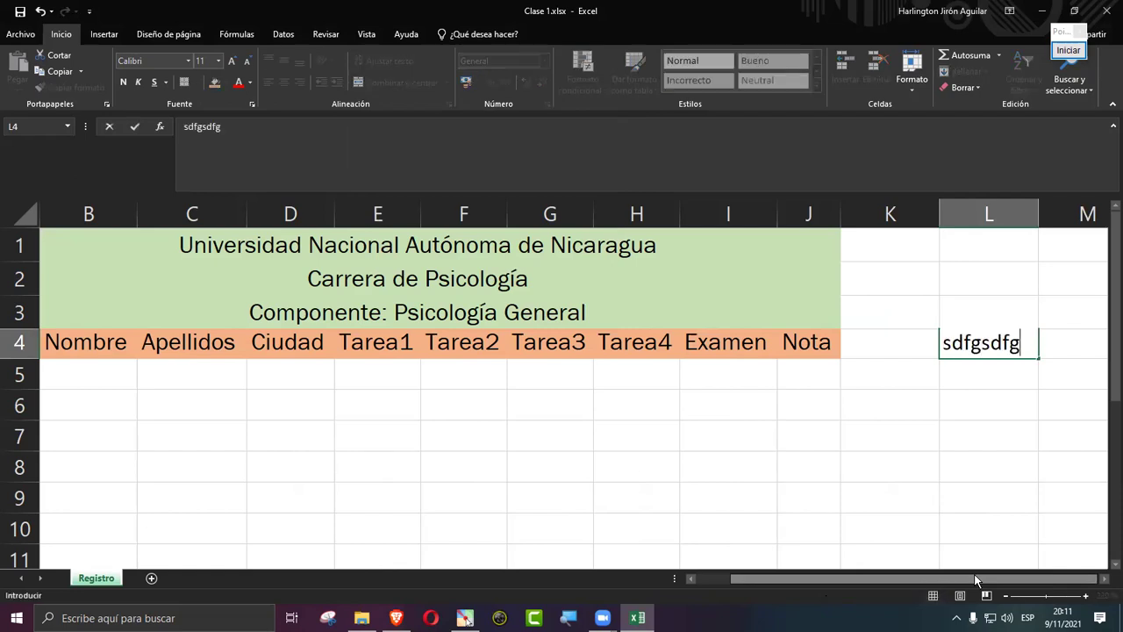
type("sdfgsdfgsdfgsdfgsdfg")
key("Return")
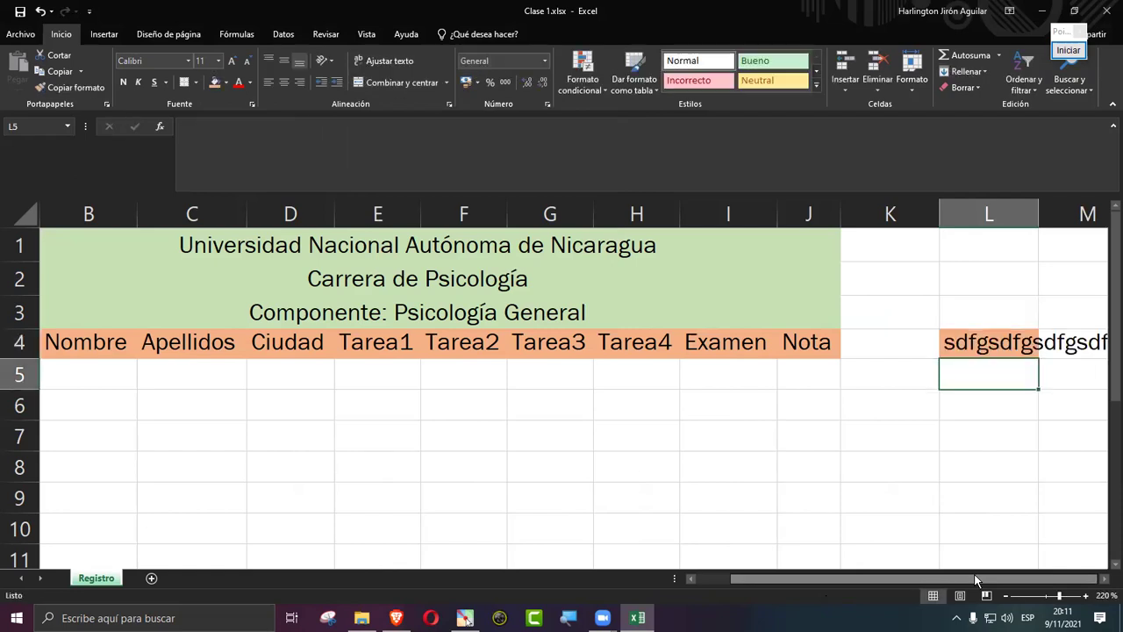
left_click_drag(973, 574, 1070, 586)
key("Right")
key("Right")
key("Right")
key("Right")
key("Right")
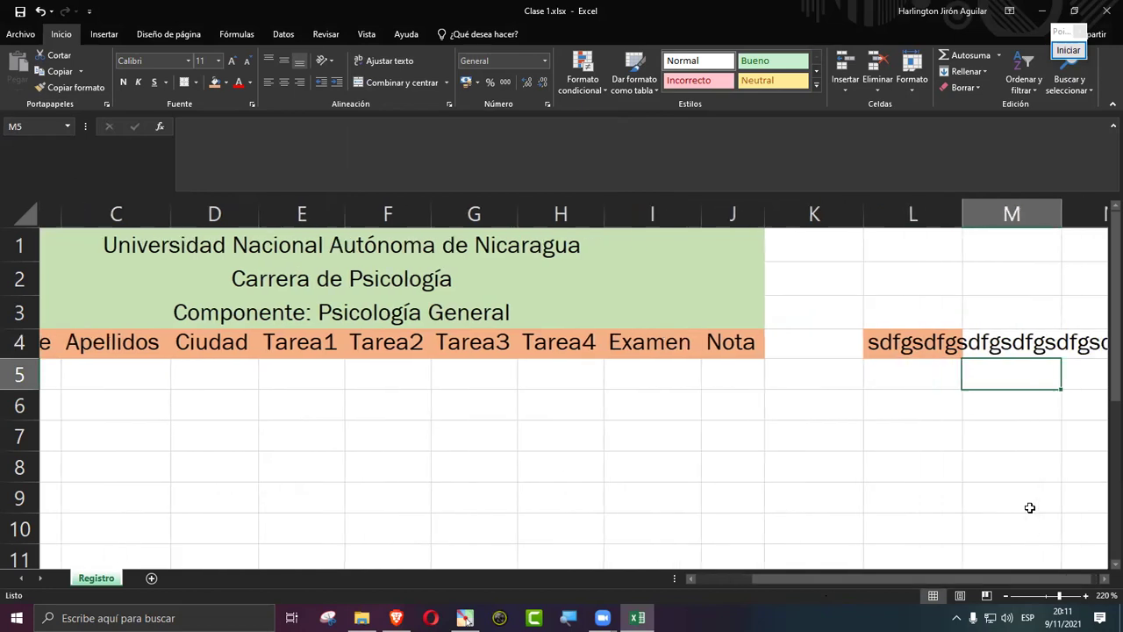
left_click(506, 348)
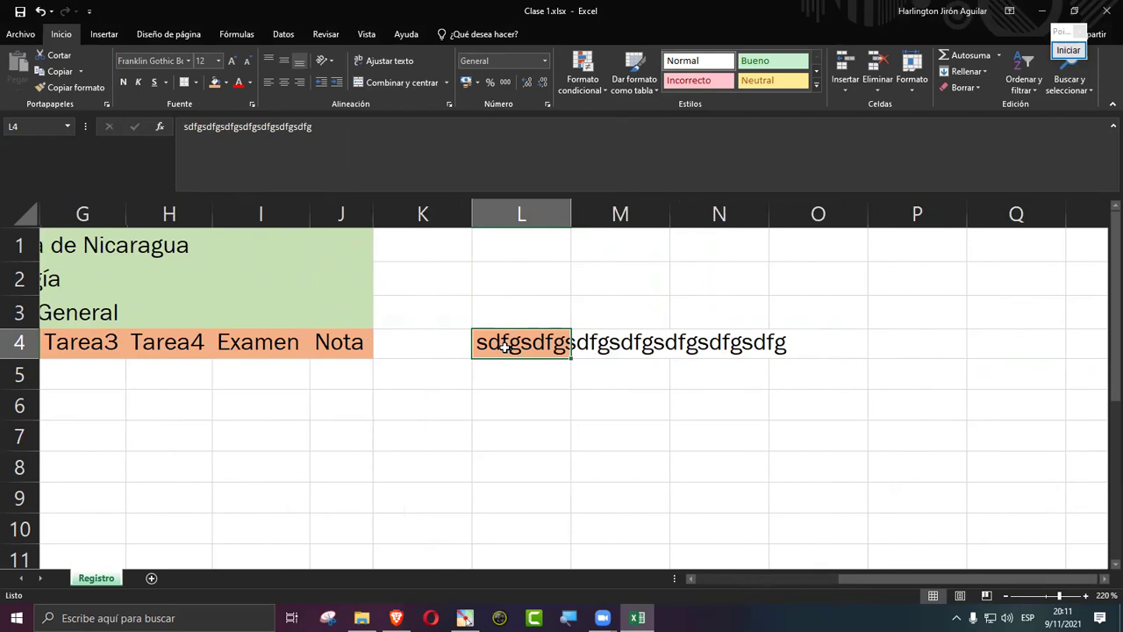
Step: AutoFit column L to L4's long text and turn on Ajustar texto for L4
double_click(568, 205)
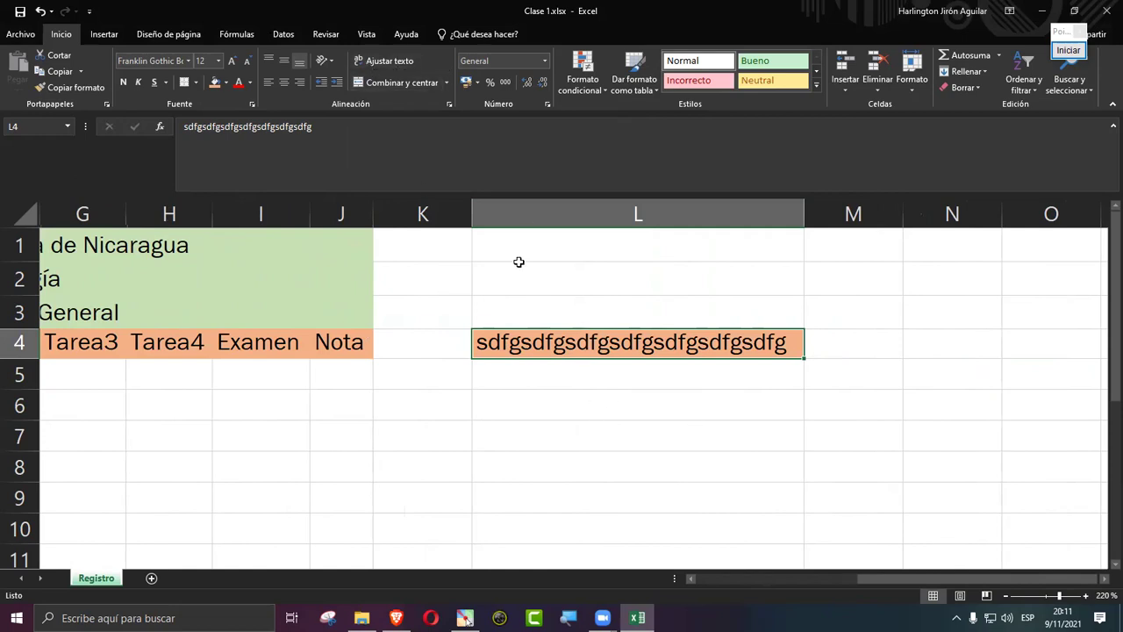
left_click(379, 61)
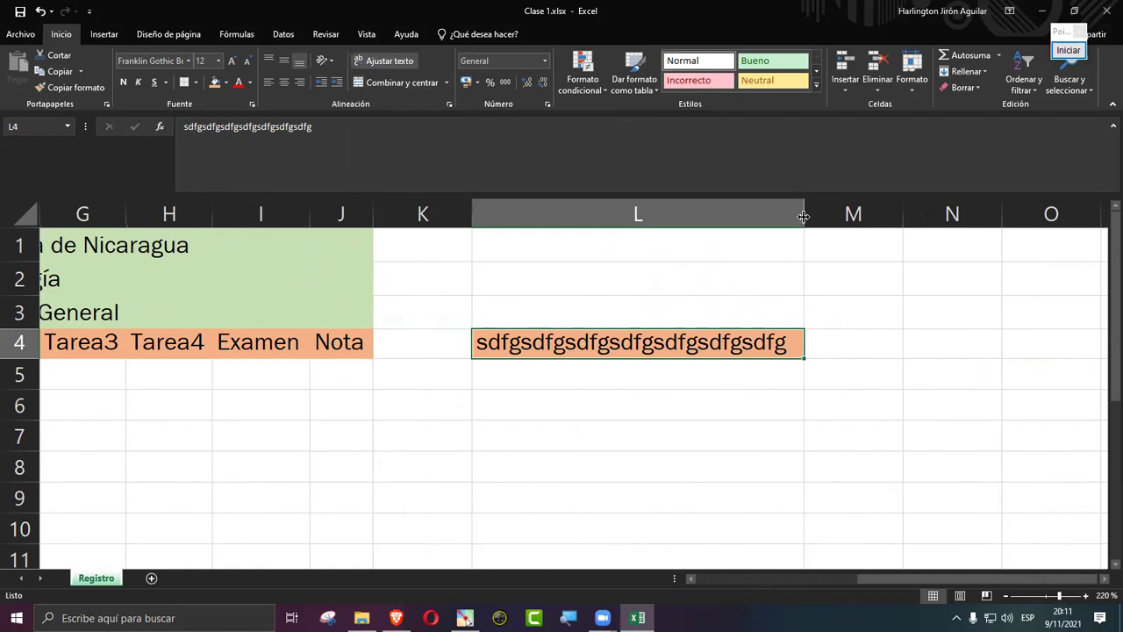
Step: Narrow column L and heighten row 4 so L4's sample string wraps onto two lines
left_click_drag(804, 216, 742, 221)
left_click_drag(735, 222, 628, 218)
left_click(390, 63)
left_click(391, 64)
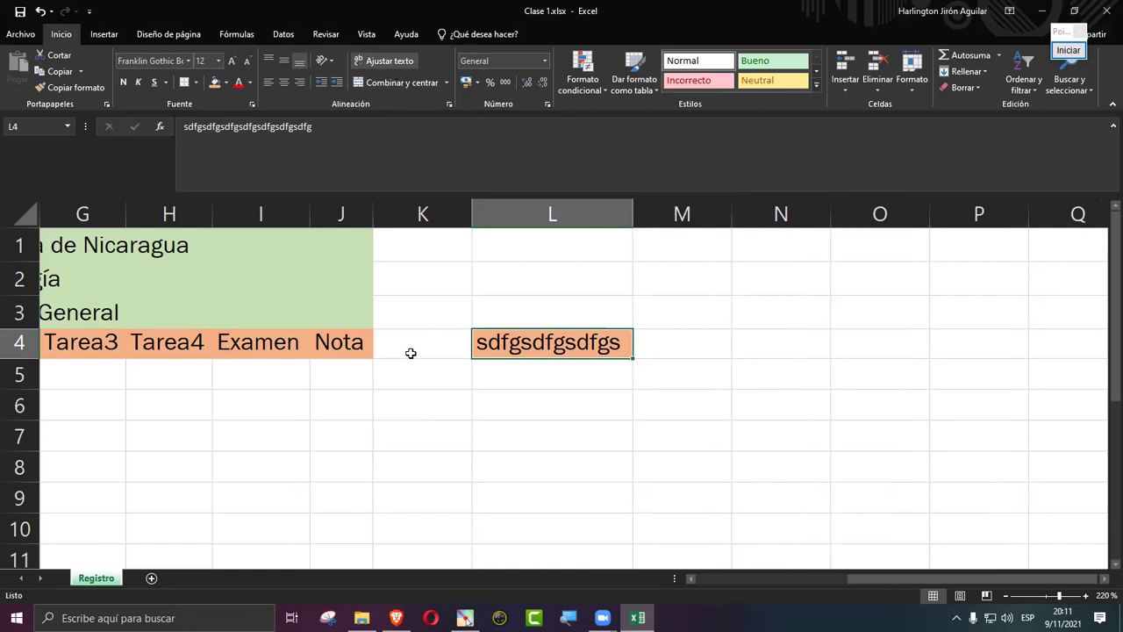
left_click_drag(19, 359, 19, 400)
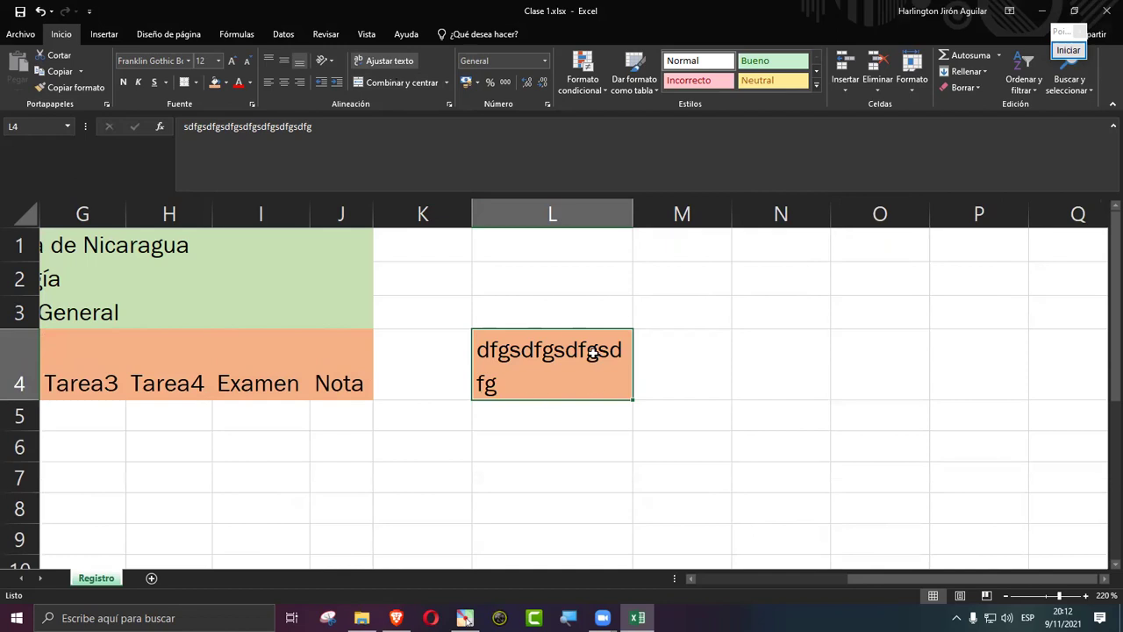
left_click_drag(634, 205, 573, 214)
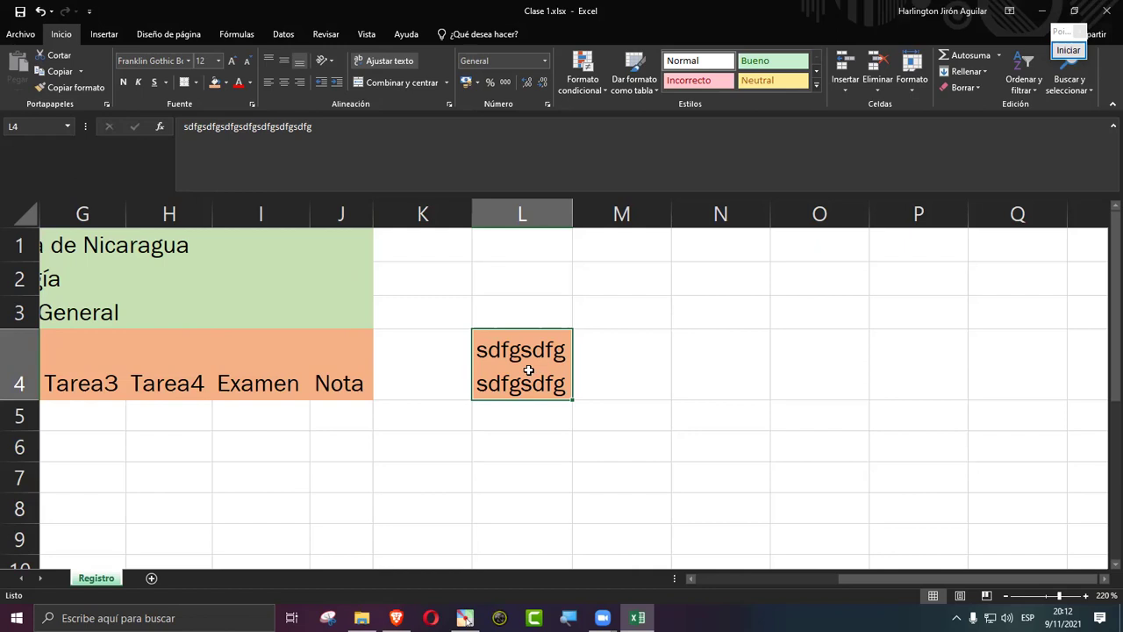
left_click_drag(572, 215, 642, 208)
left_click(385, 60)
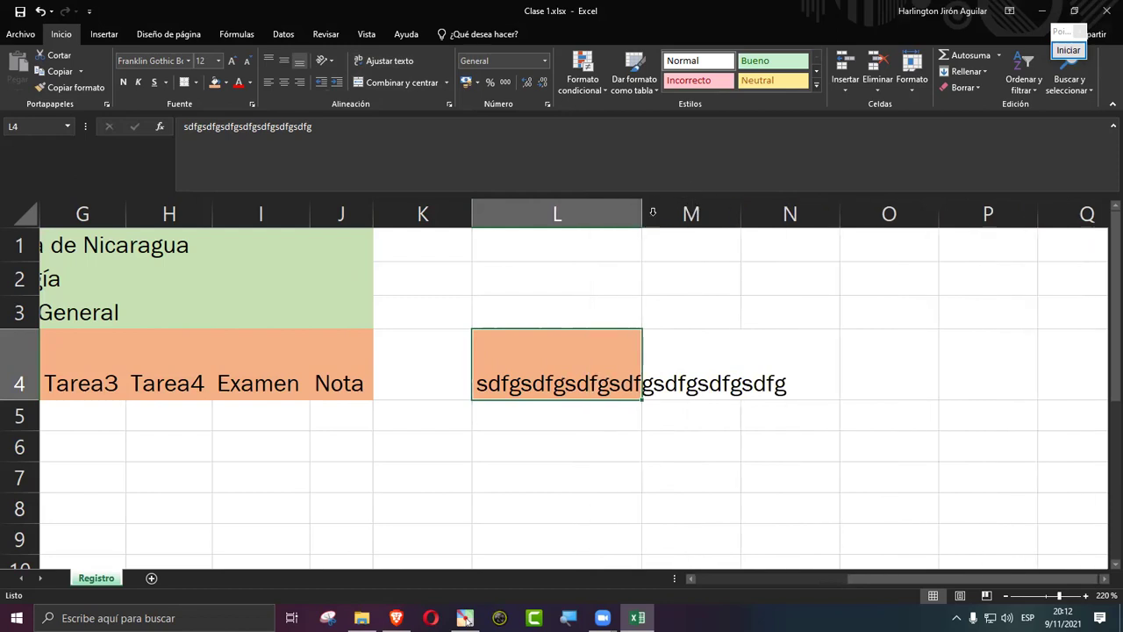
left_click(399, 60)
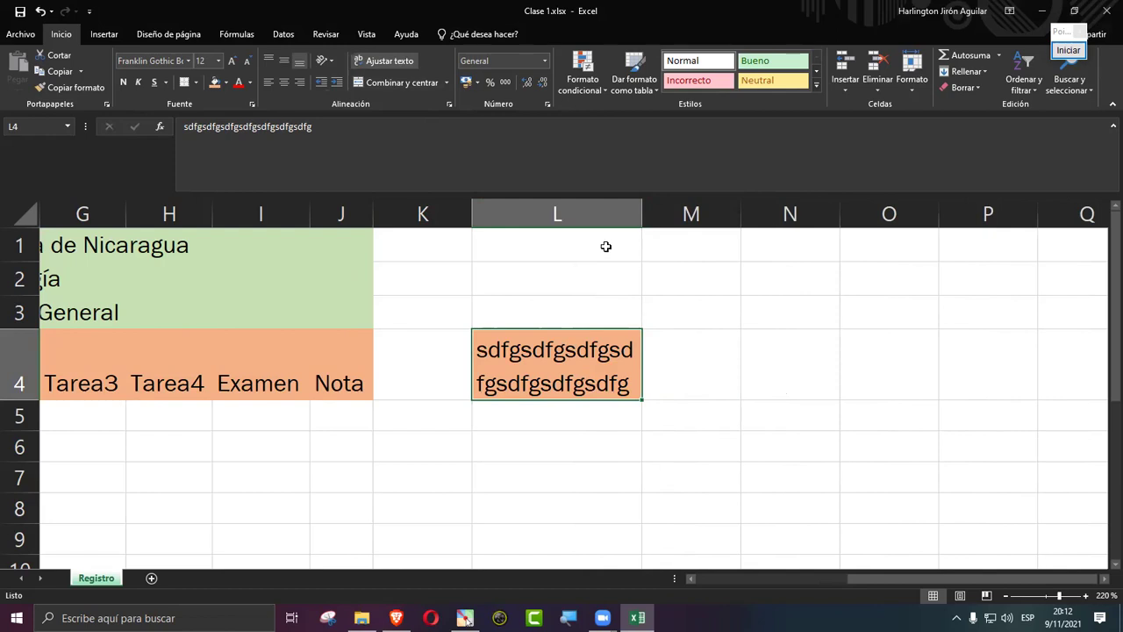
left_click_drag(642, 214, 611, 216)
Step: Narrow column L again, rename the I4 header to 'Examen IP' and wrap it
left_click(269, 381)
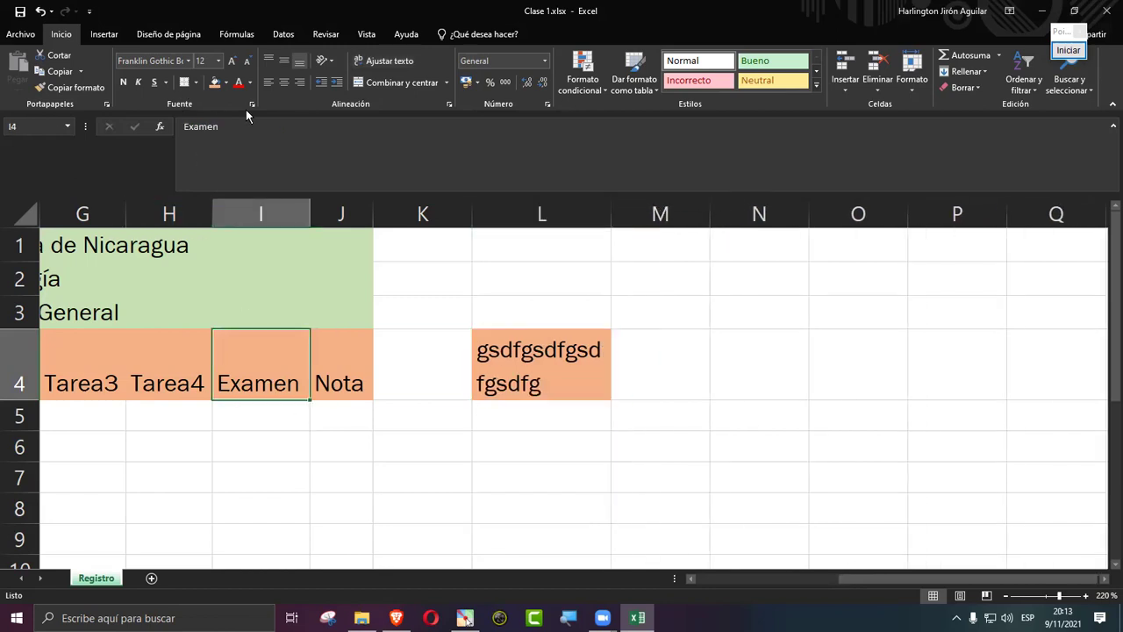
left_click(252, 133)
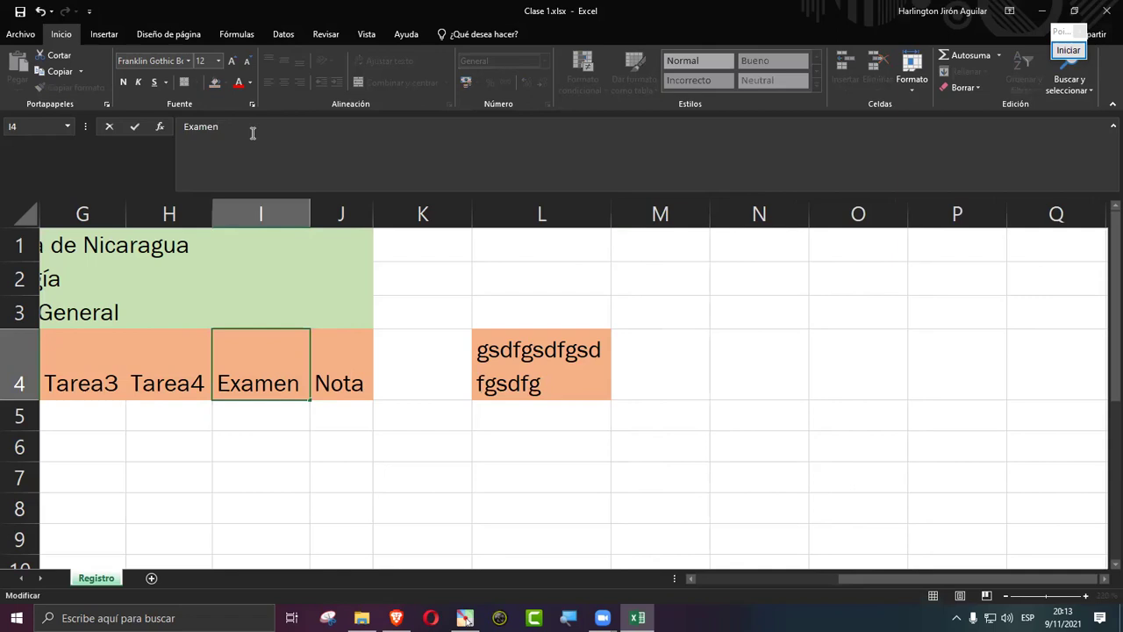
type("IP")
key("Return")
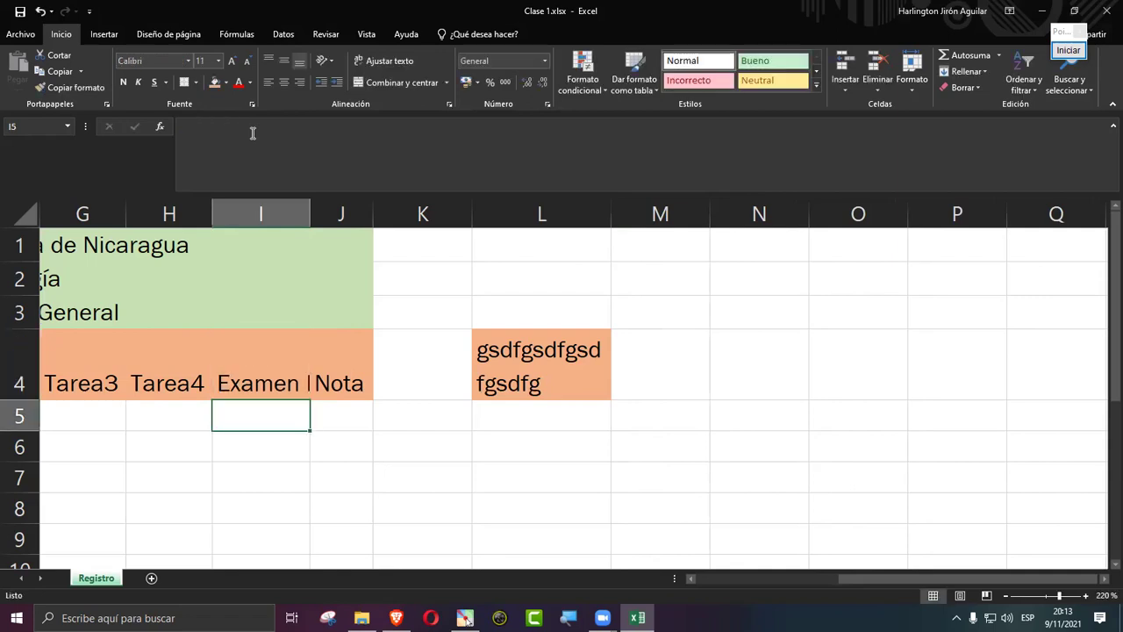
key("Up")
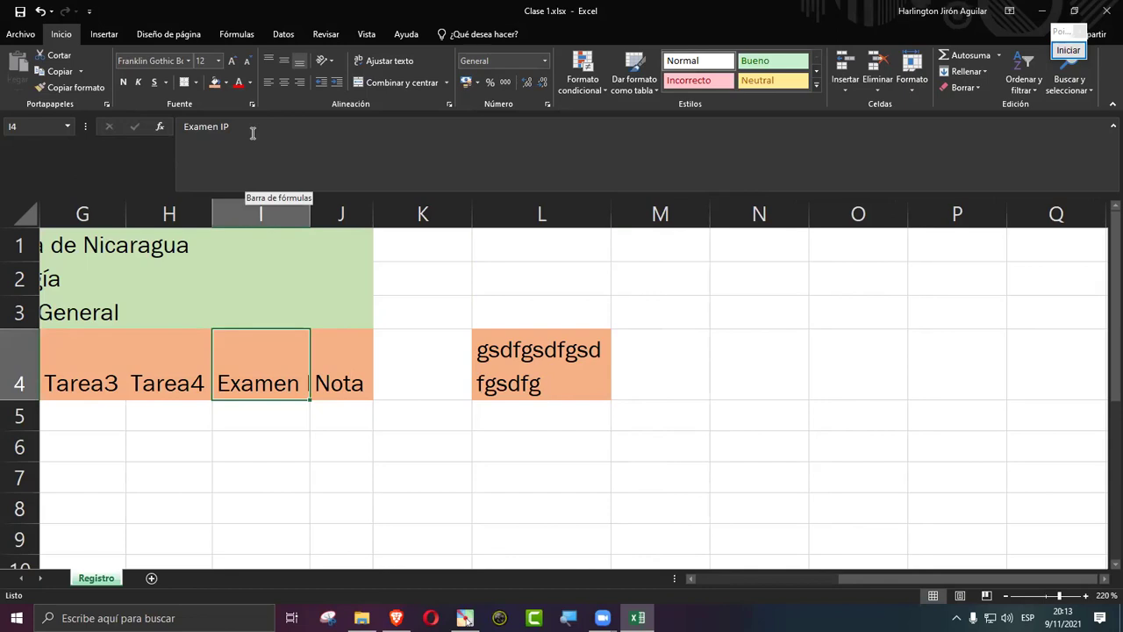
left_click(375, 63)
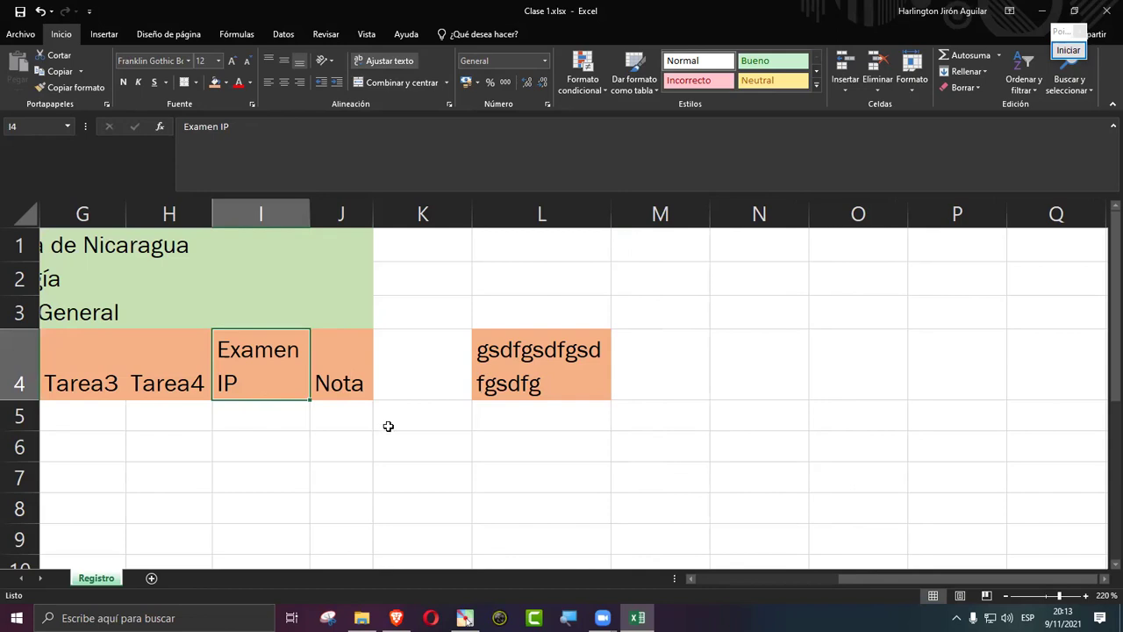
Step: Undo and redo through the wrap and column L width changes until L4 is empty
key("alt+h")
key("w")
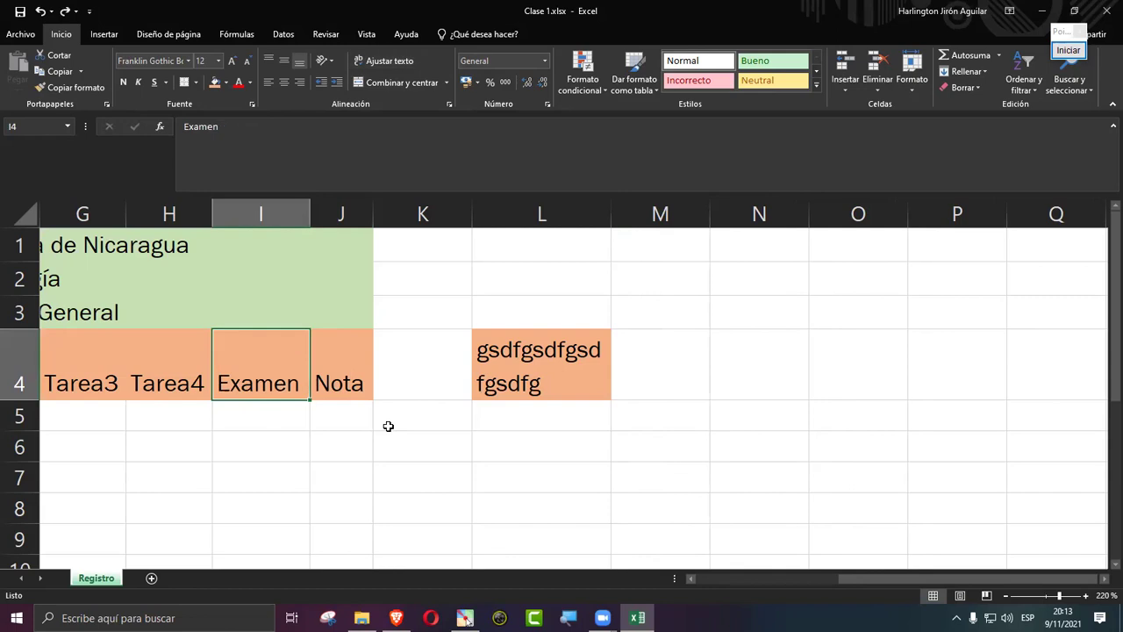
key("ctrl+z")
key("ctrl+z")
key("ctrl+z")
key("ctrl+z")
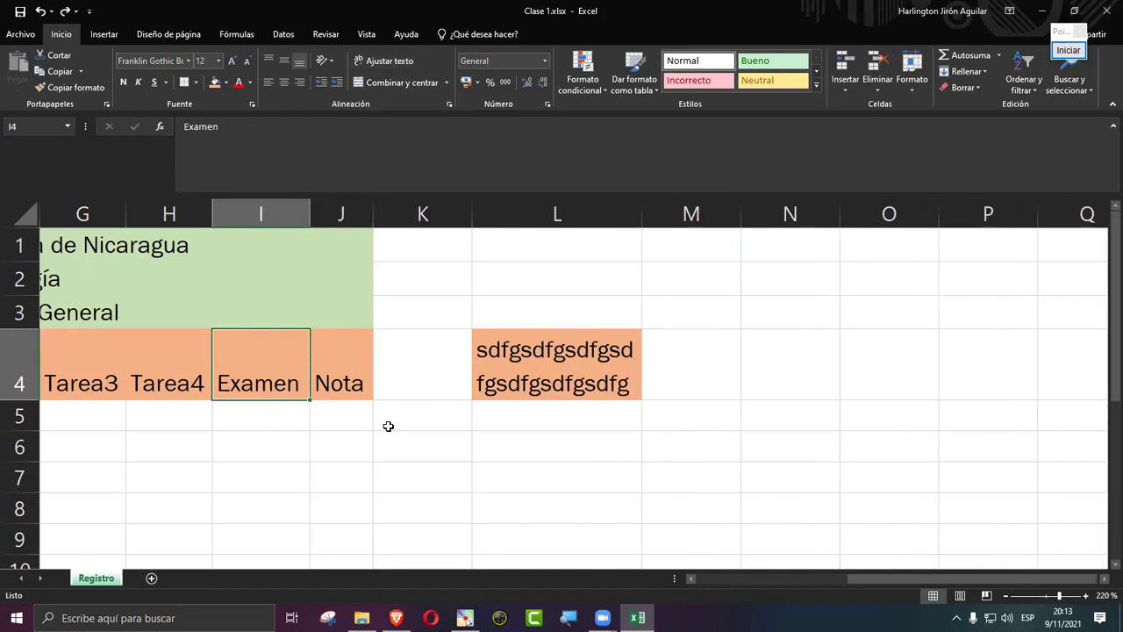
key("ctrl+y")
key("ctrl+y")
key("ctrl+y")
key("ctrl+y")
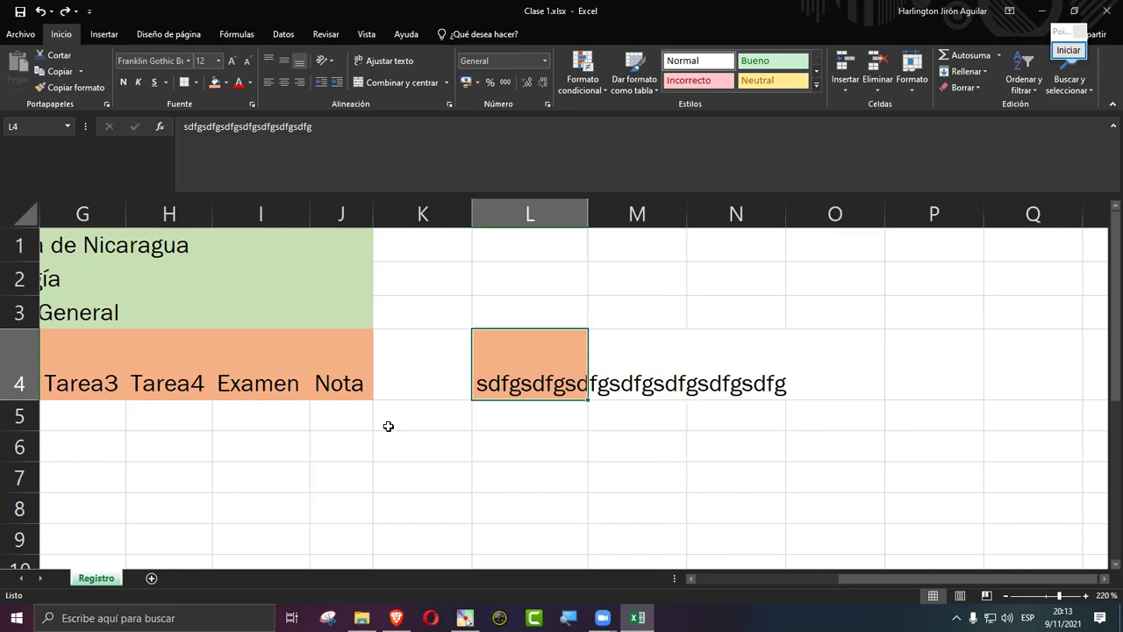
key("ctrl+y")
key("ctrl+y")
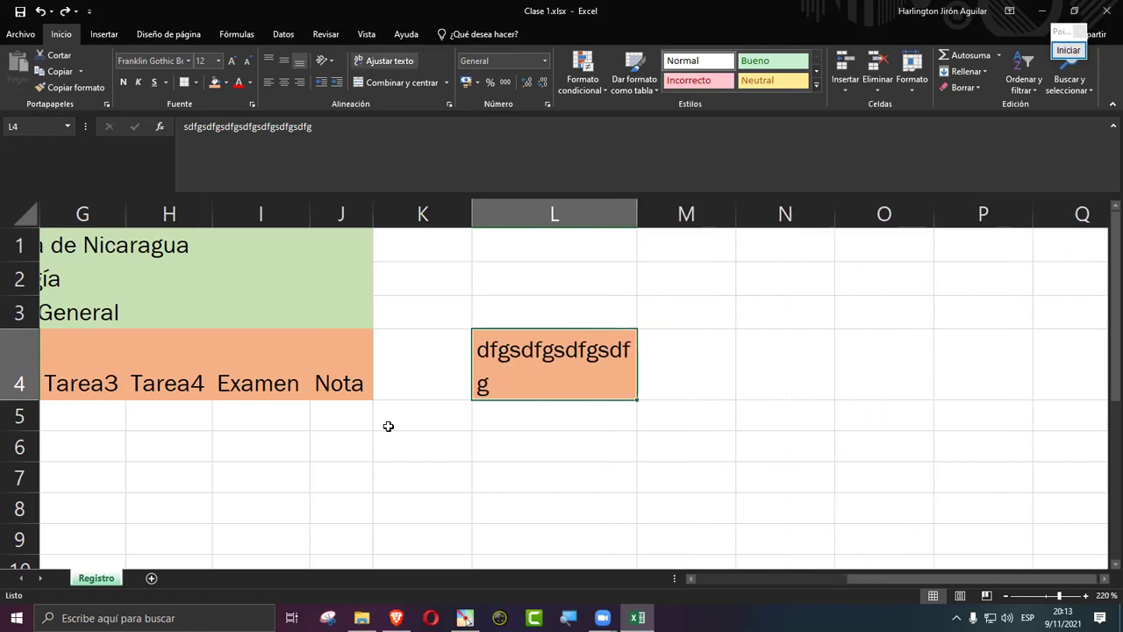
key("ctrl+z")
key("ctrl+z")
key("ctrl+z")
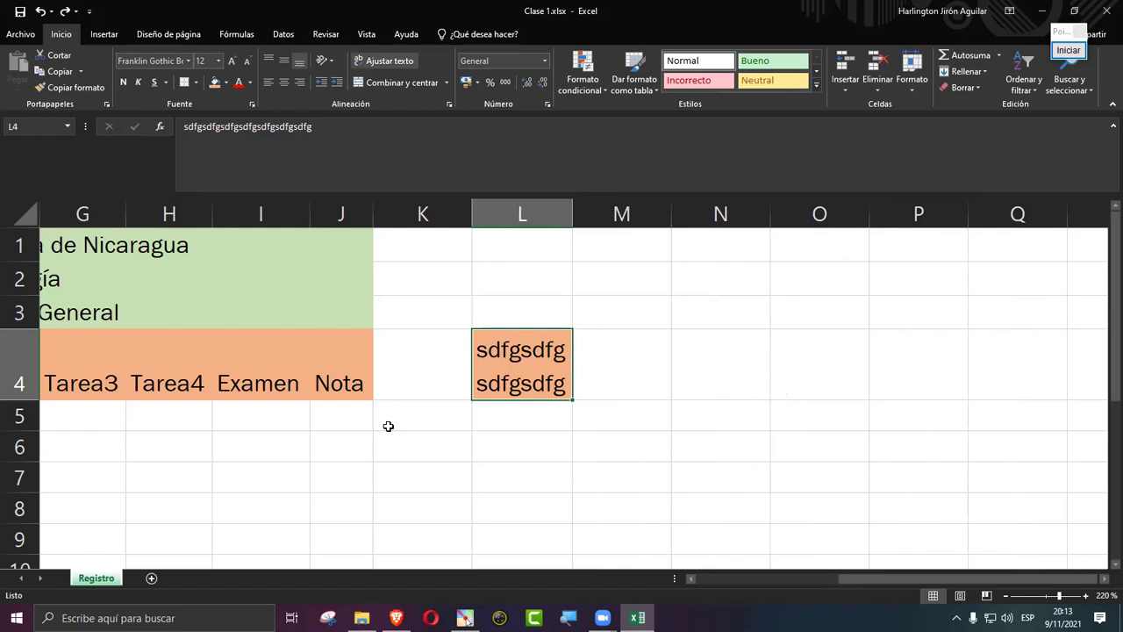
key("ctrl+z")
key("ctrl+z")
key("ctrl+z")
key("ctrl+z")
key("ctrl+y")
key("ctrl+y")
key("ctrl+y")
key("ctrl+y")
key("ctrl+y")
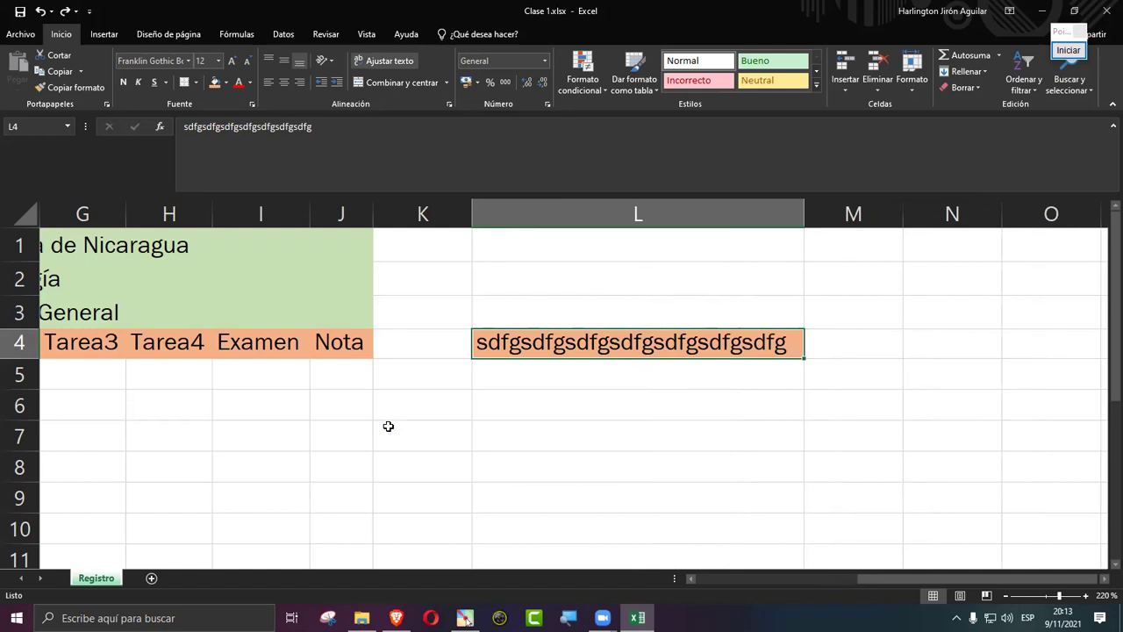
key("ctrl+z")
key("ctrl+z")
key("ctrl+z")
key("ctrl+z")
Step: Scroll back left, type a student's first name into D7 under Ciudad, and reselect D7
left_click_drag(934, 575, 691, 575)
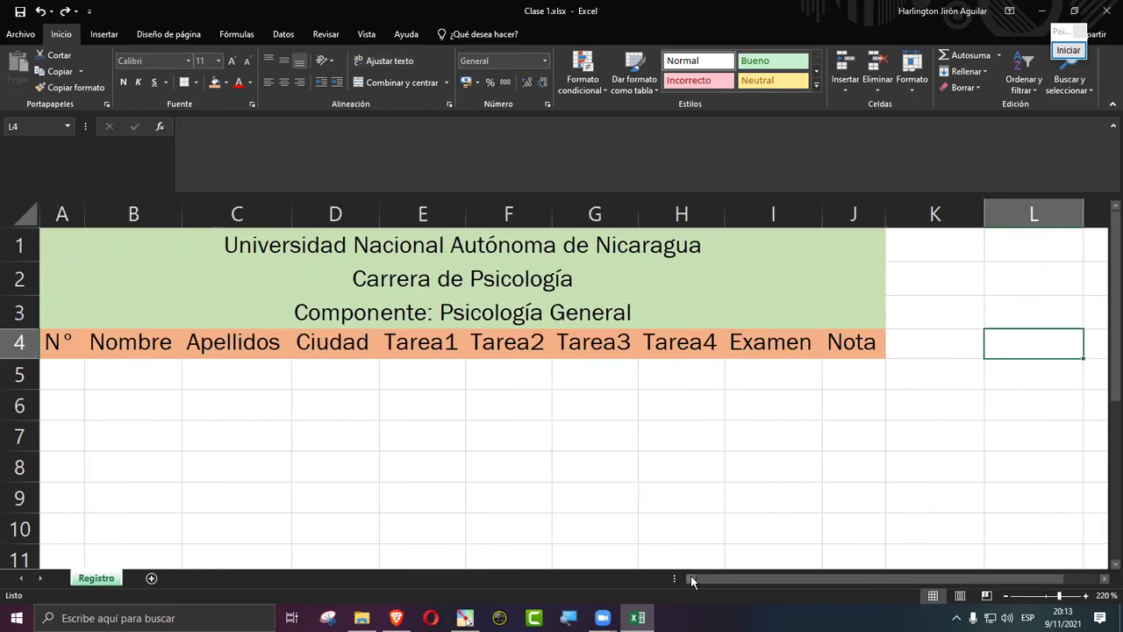
left_click(339, 444)
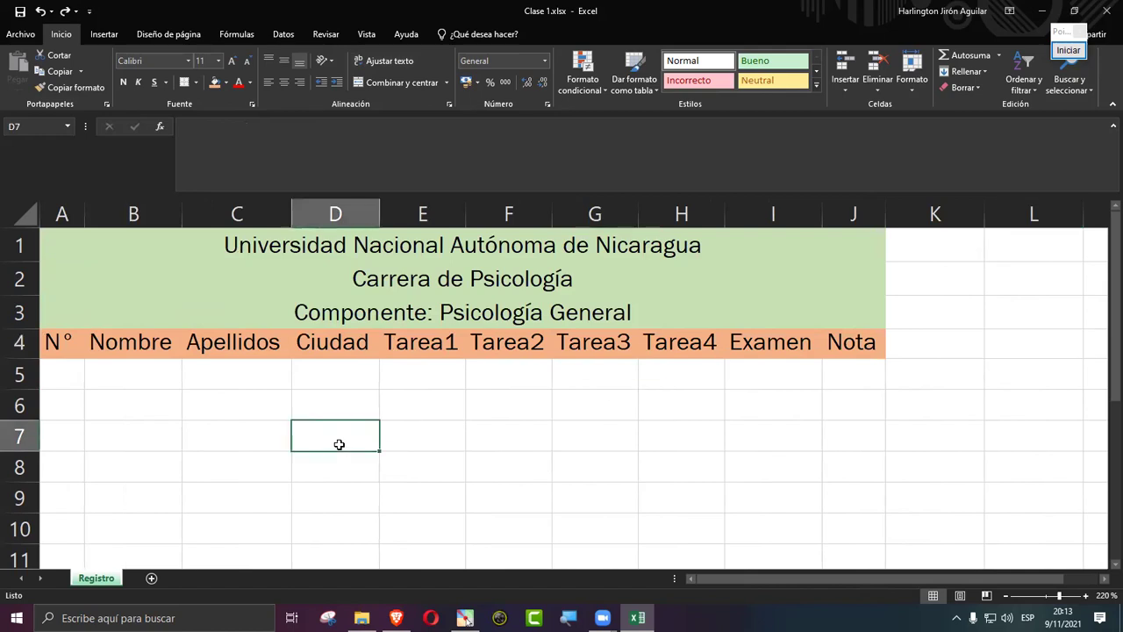
type("A")
key("BackSpace")
type("Harlington")
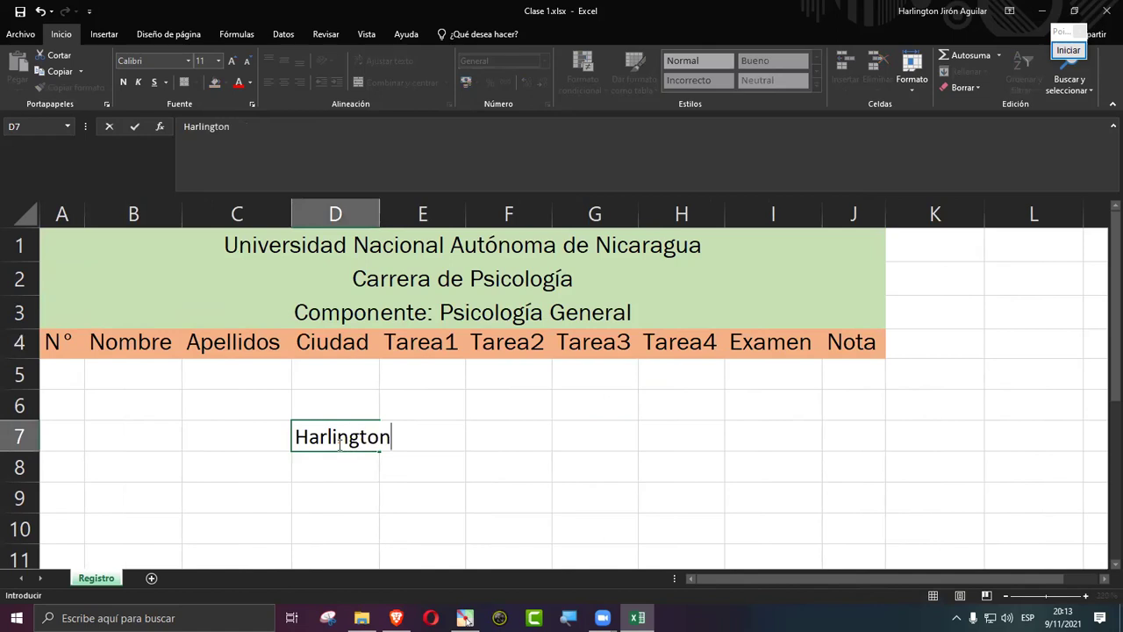
key("Return")
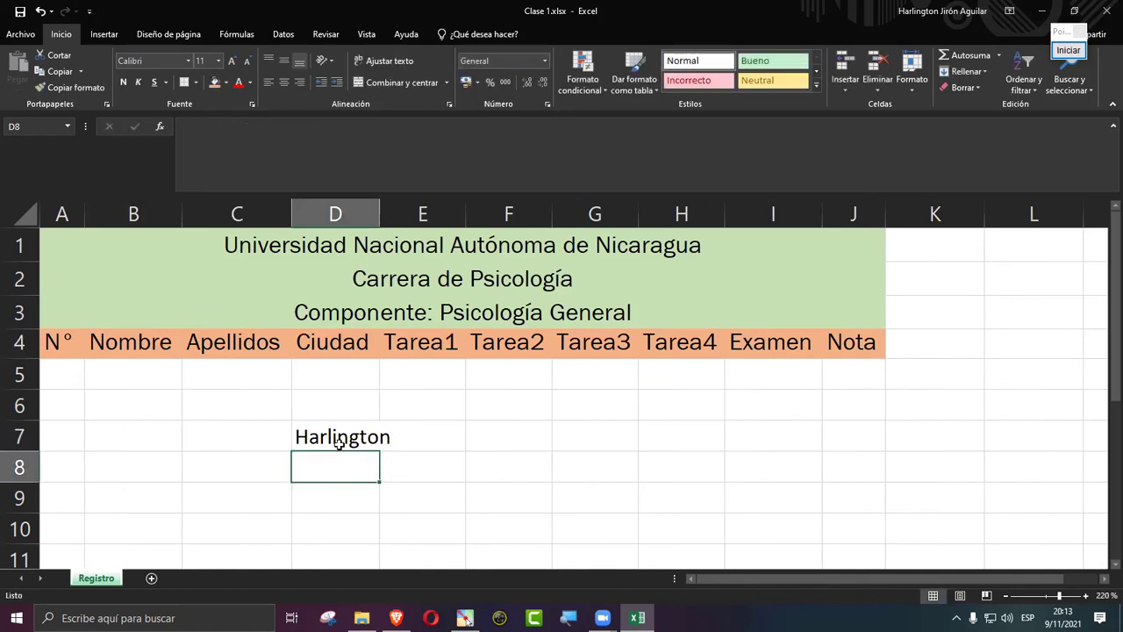
left_click(339, 443)
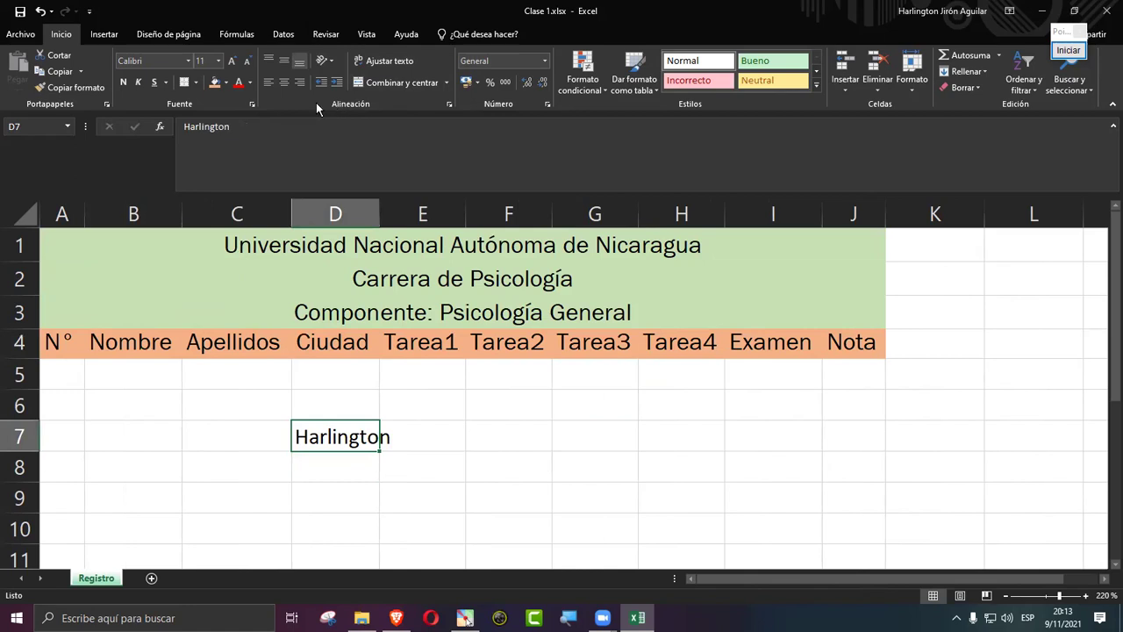
left_click(1068, 50)
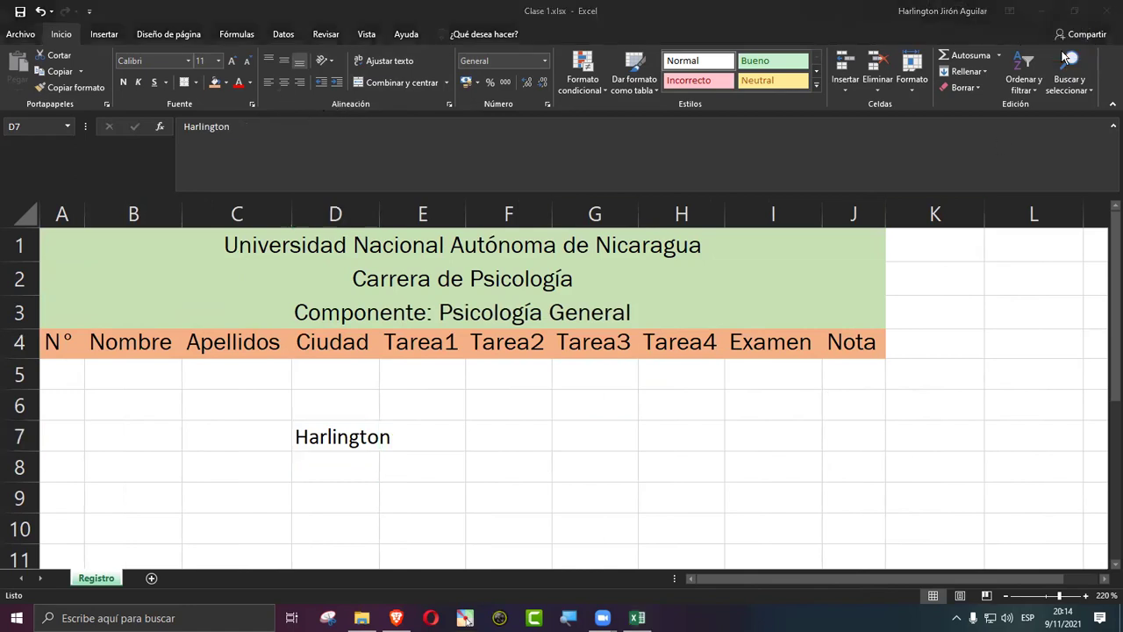
left_click(1077, 215)
left_click_drag(450, 137, 408, 89)
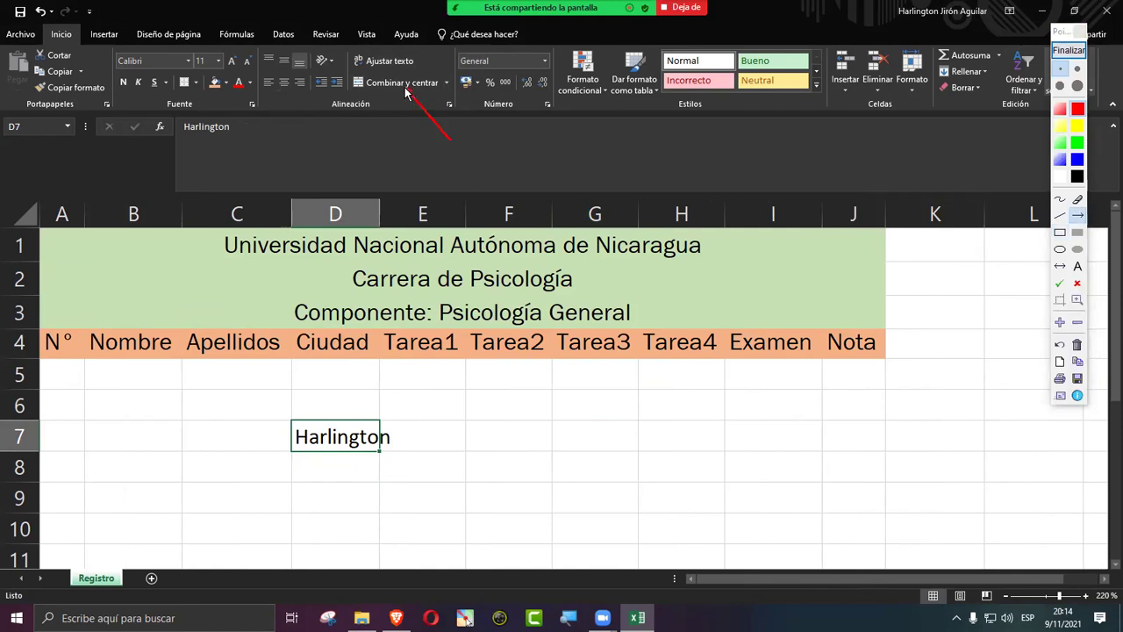
left_click_drag(519, 112, 412, 71)
left_click_drag(283, 101, 282, 98)
left_click(1060, 232)
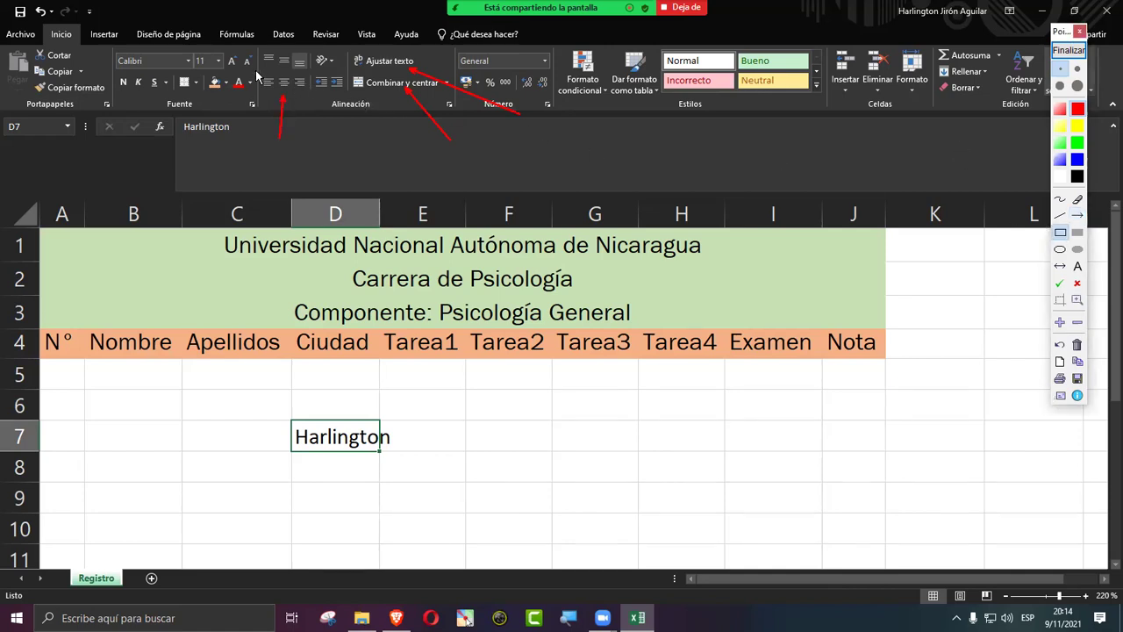
left_click_drag(260, 72, 310, 93)
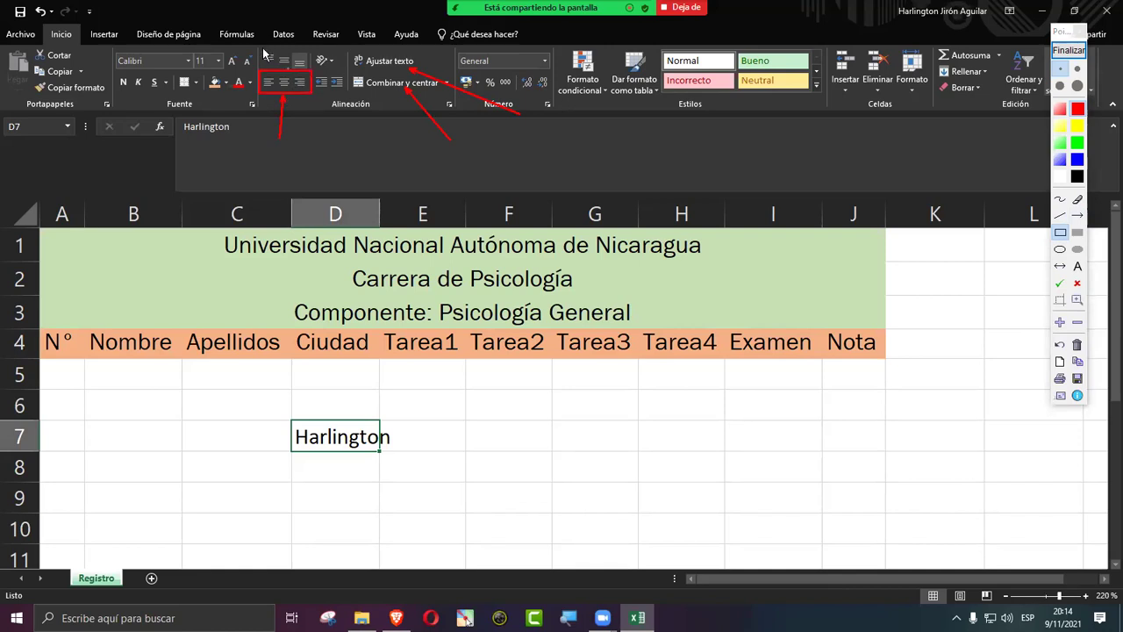
mouse_move(260, 44)
left_mouse_down()
mouse_move(315, 79)
mouse_move(311, 68)
left_mouse_up()
left_click(1068, 50)
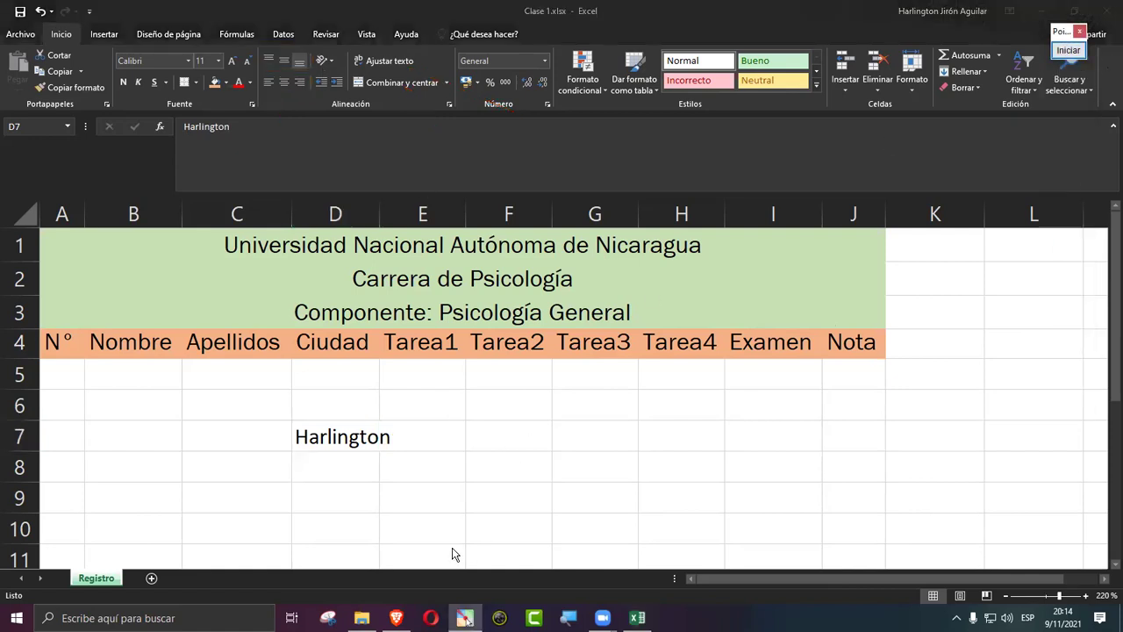
Step: Widen column D and try centre and right alignment on the name in D7
left_click(347, 436)
left_click_drag(465, 213, 474, 211)
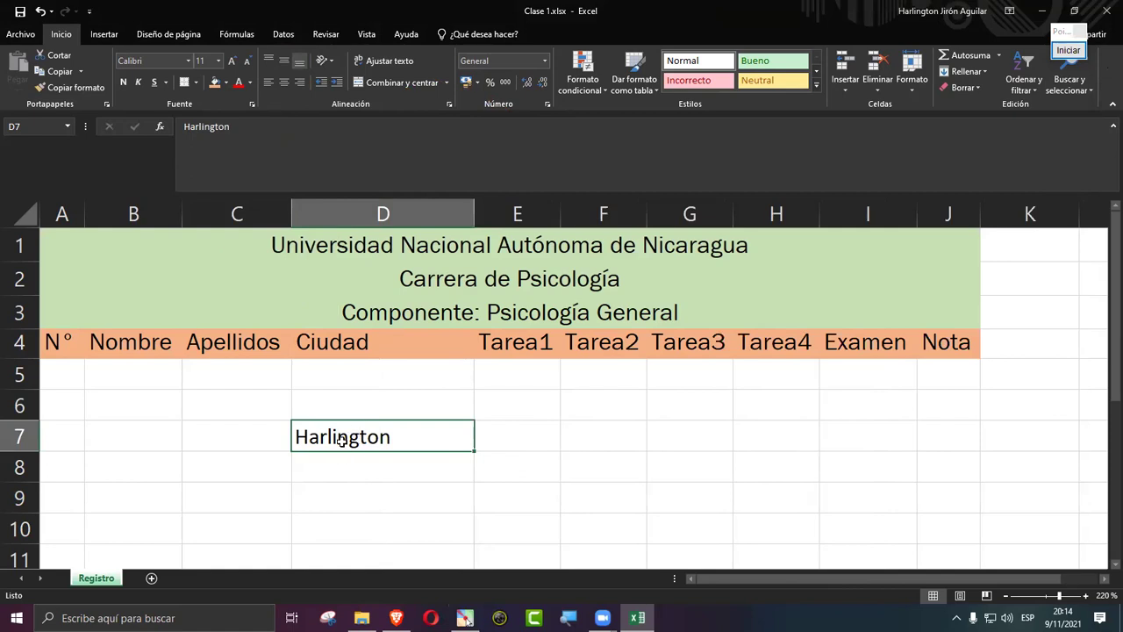
left_click(285, 82)
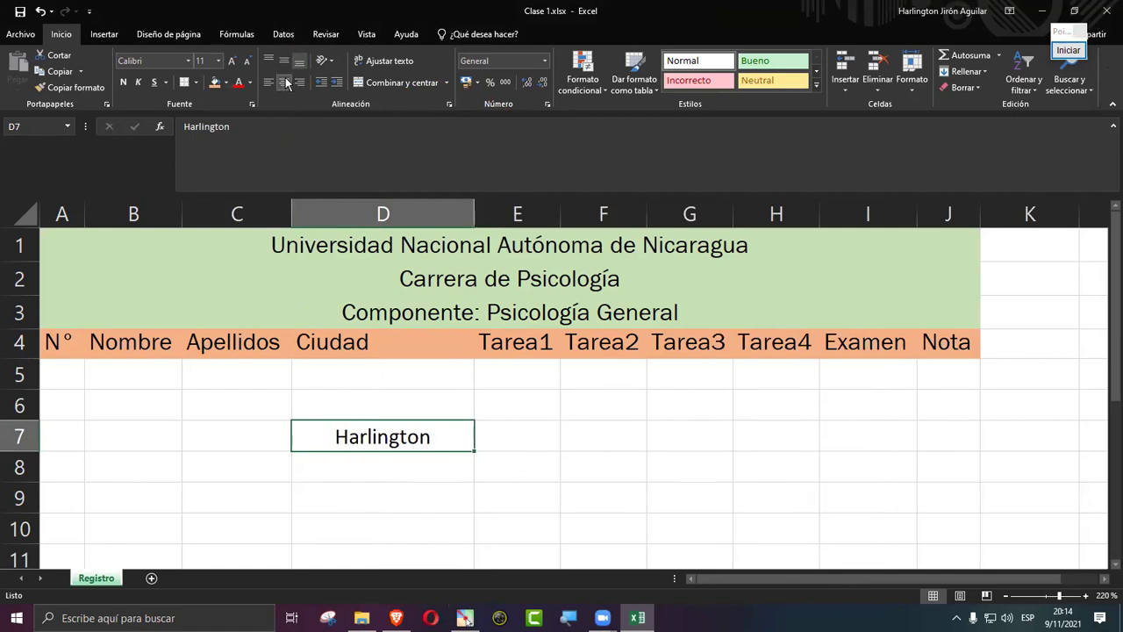
left_click(303, 82)
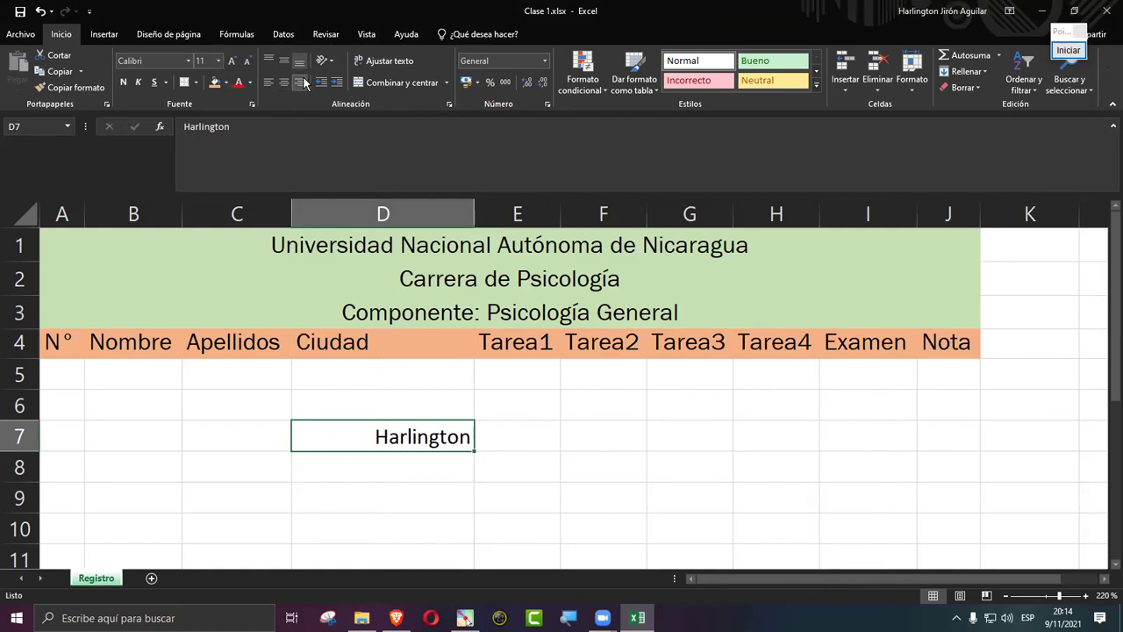
left_click(283, 83)
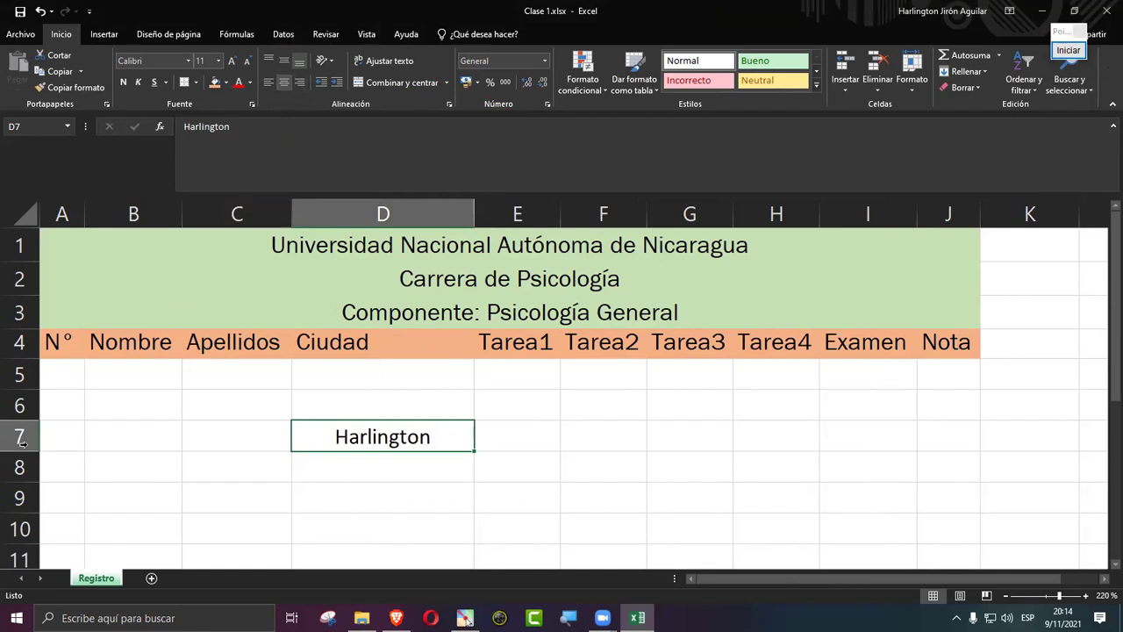
Step: Make row 7 taller and leave the name right-aligned at the top of D7
left_click_drag(18, 451, 21, 476)
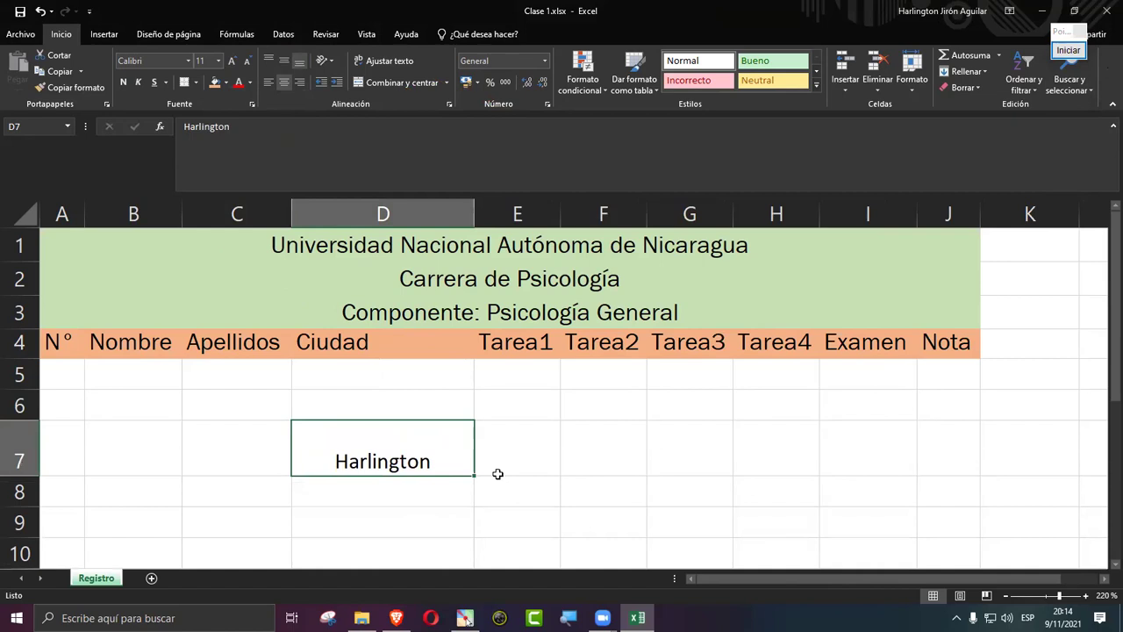
left_click(284, 63)
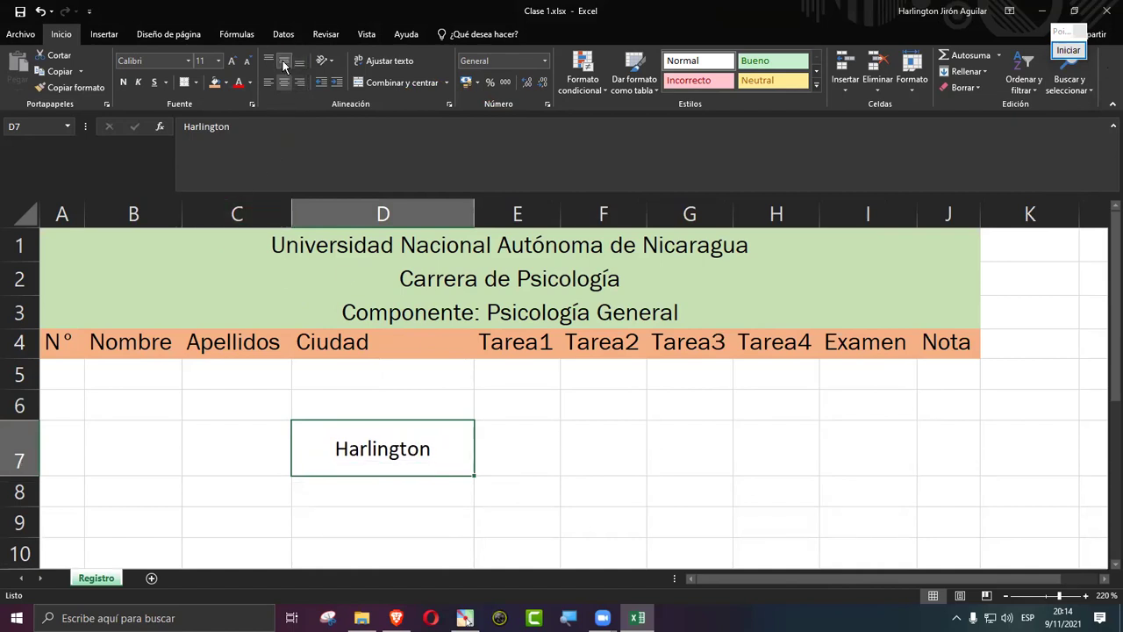
left_click(268, 82)
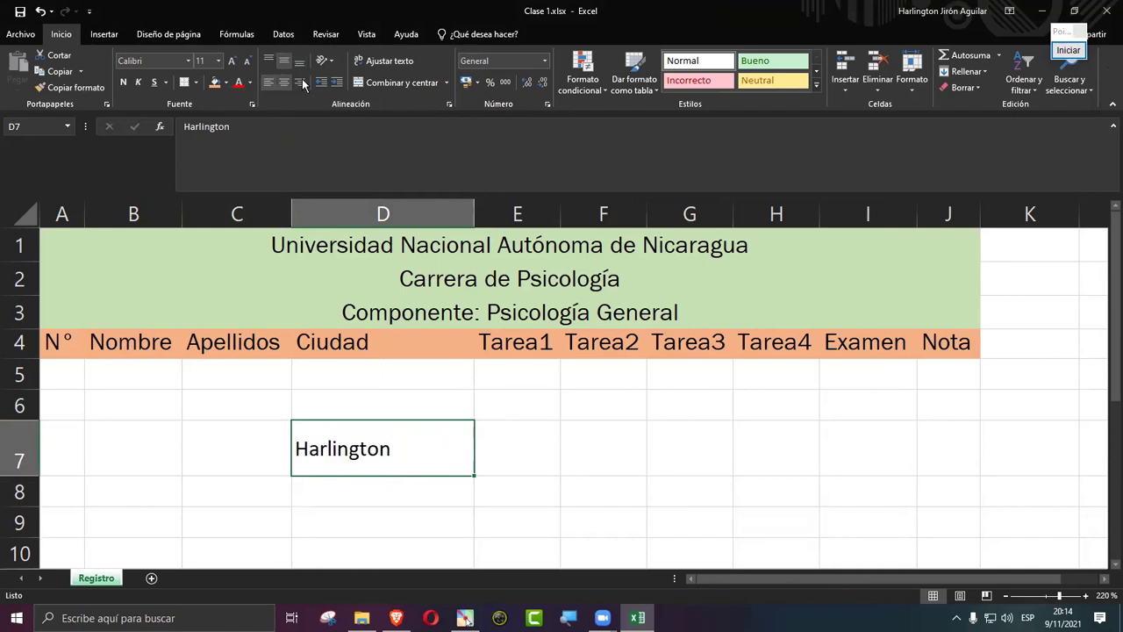
left_click(300, 81)
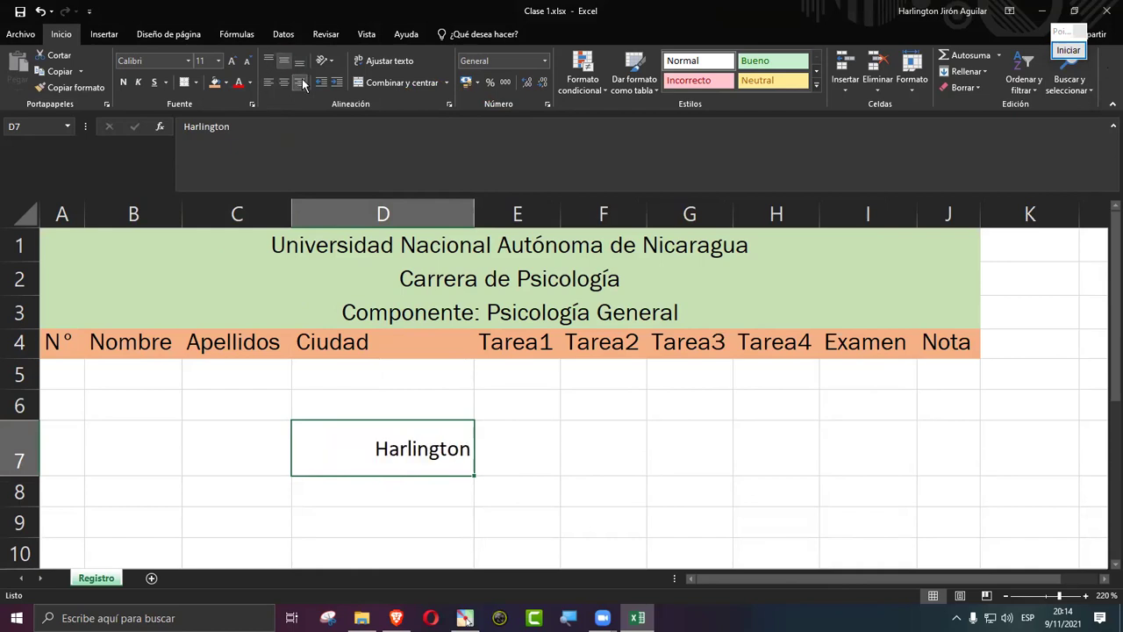
left_click(285, 82)
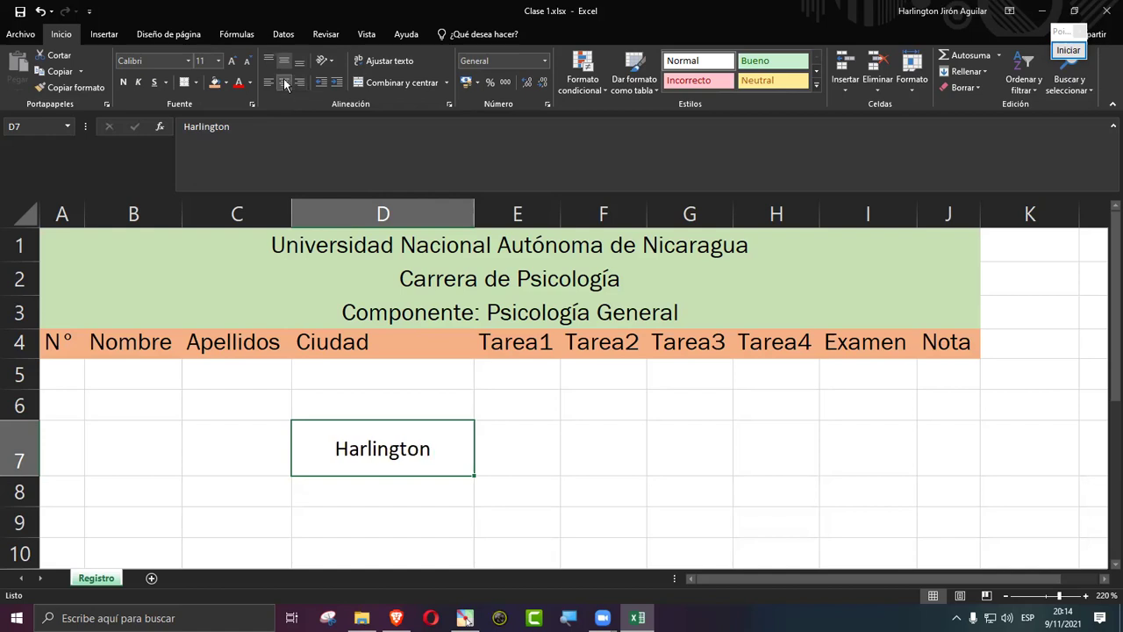
left_click(300, 81)
left_click(300, 63)
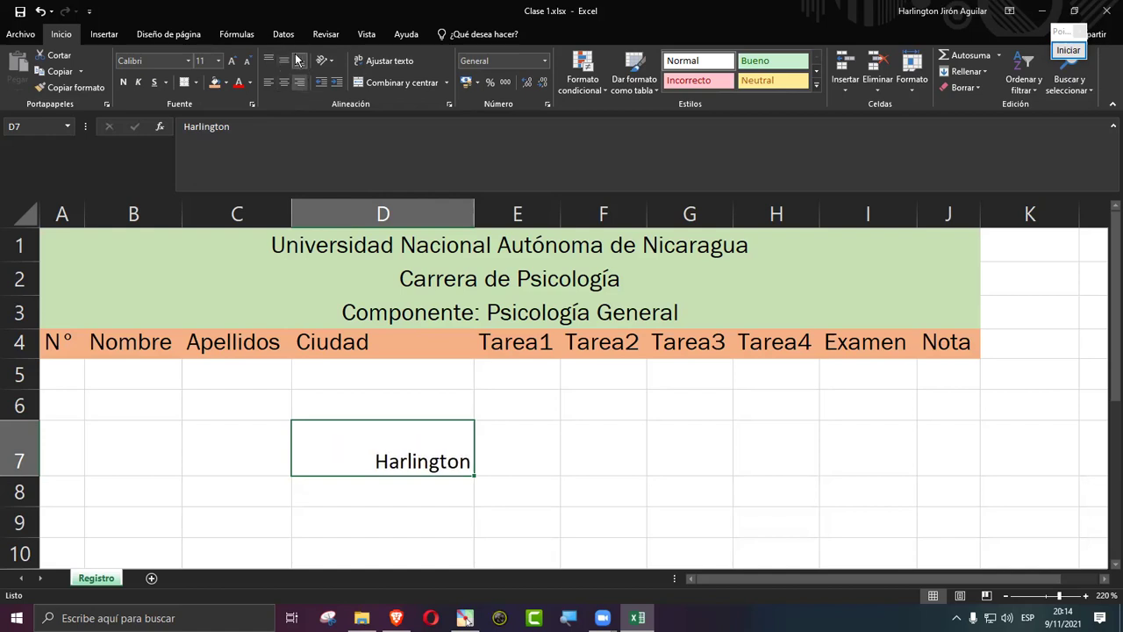
left_click(271, 60)
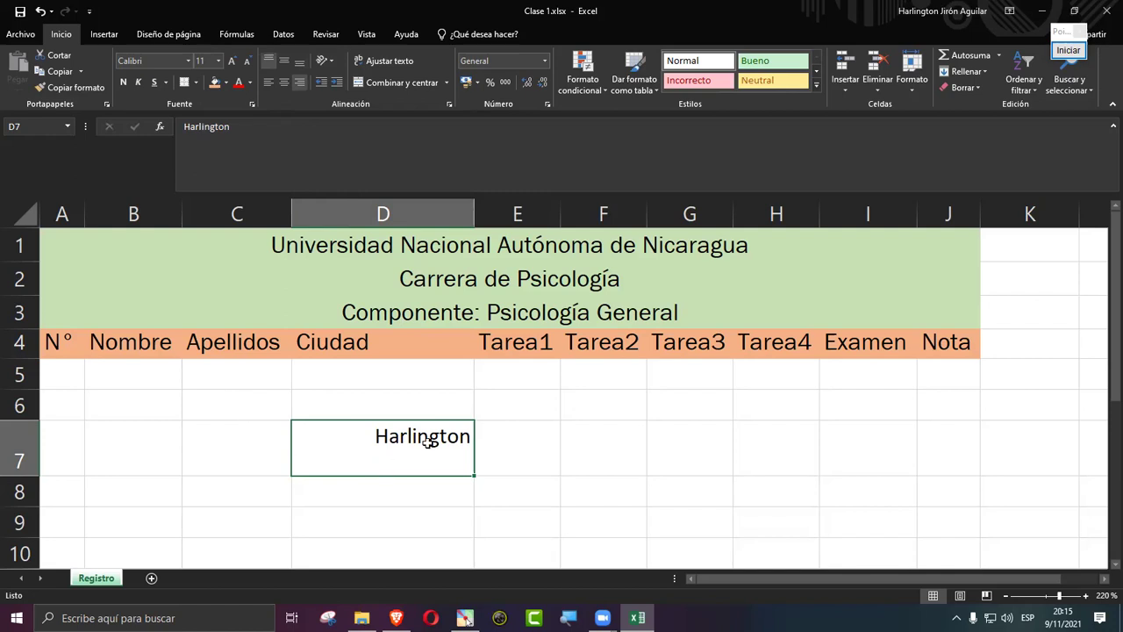
Step: Clear D7, rename I4 to 'Examen IP', wrap it and autofit row 4's height
key("Delete")
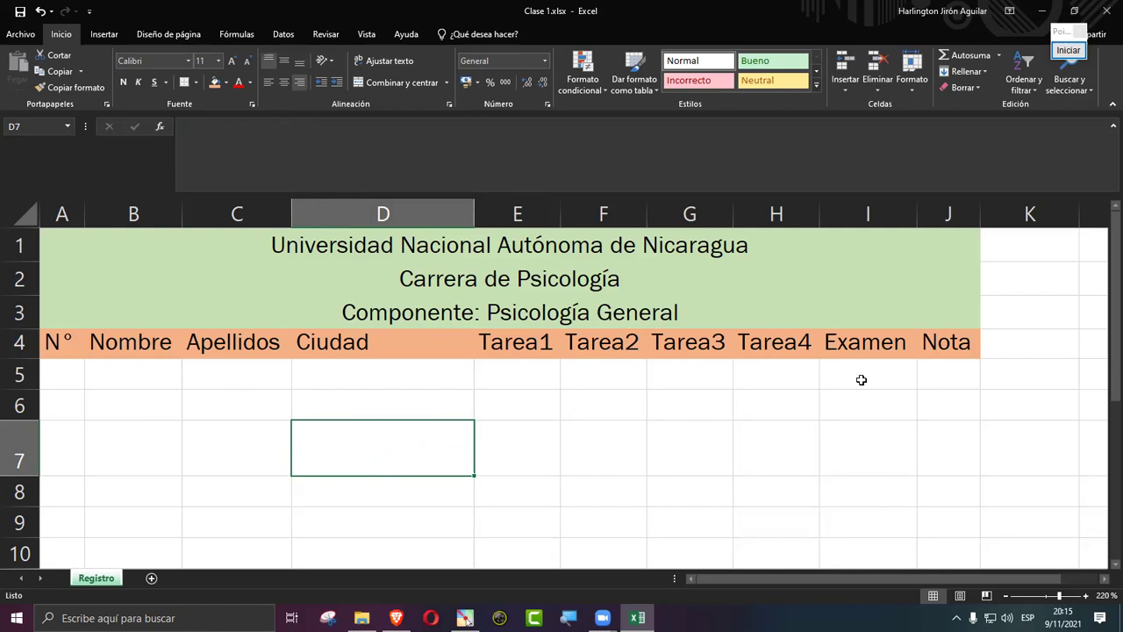
left_click(856, 361)
left_click(855, 350)
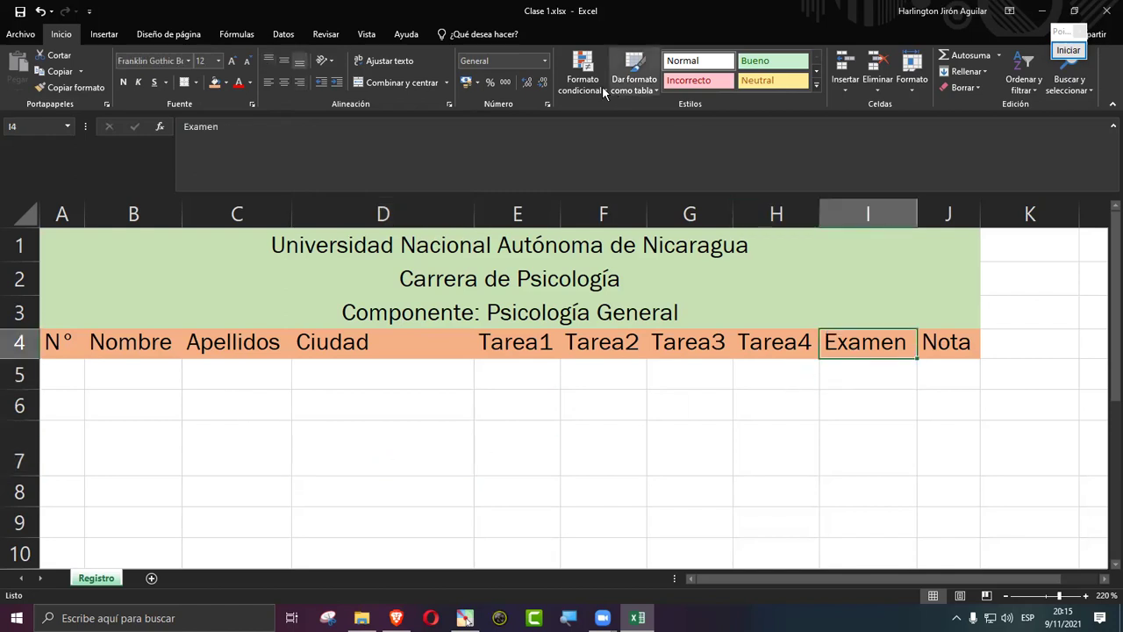
left_click(449, 134)
key("Return")
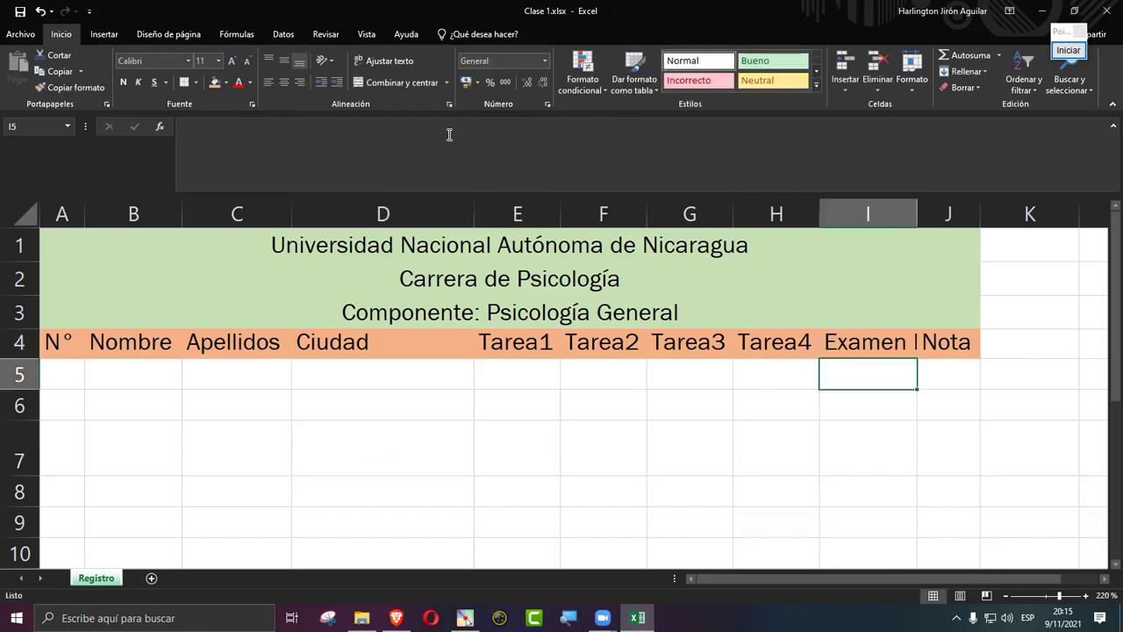
key("Up")
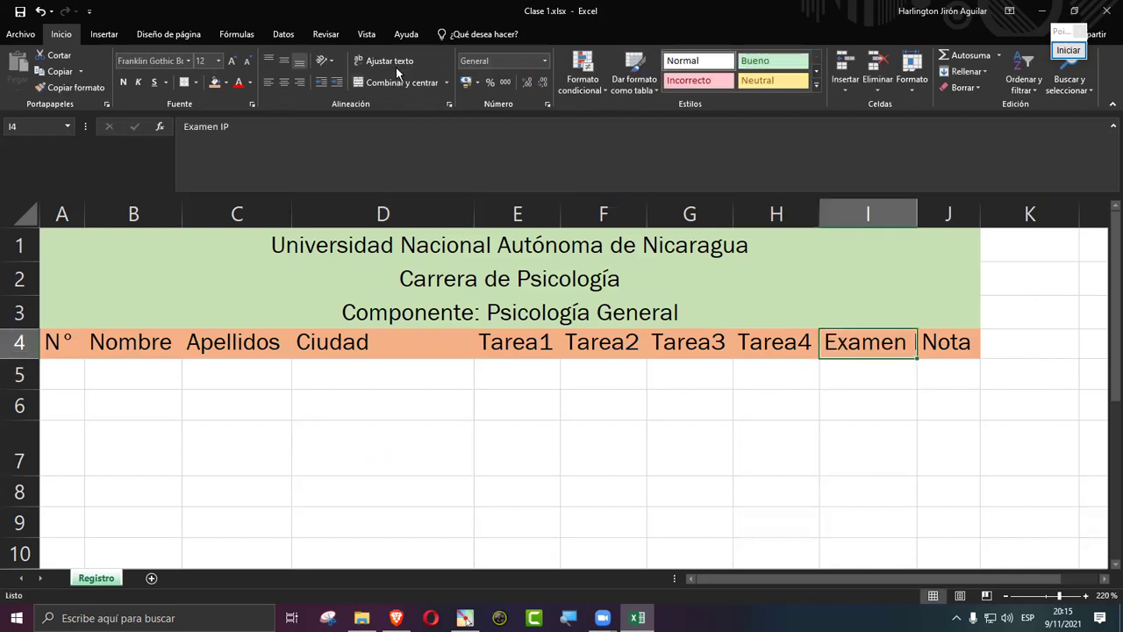
left_click(386, 60)
double_click(15, 358)
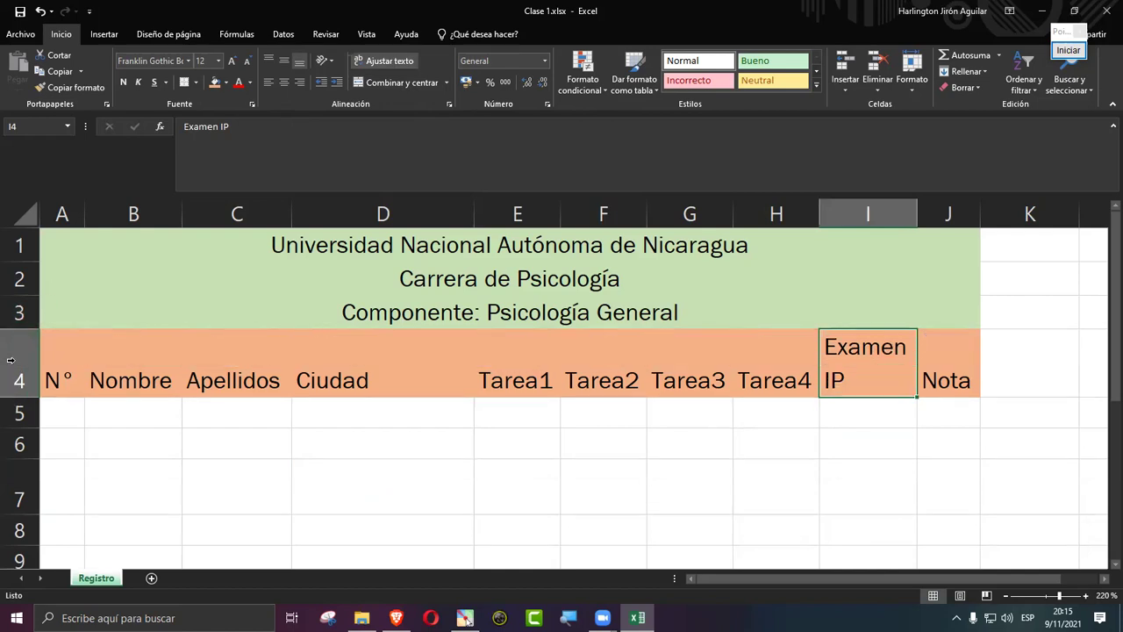
Step: Autofit column D and centre the A4:J4 headings horizontally and vertically
left_click_drag(66, 360, 770, 366)
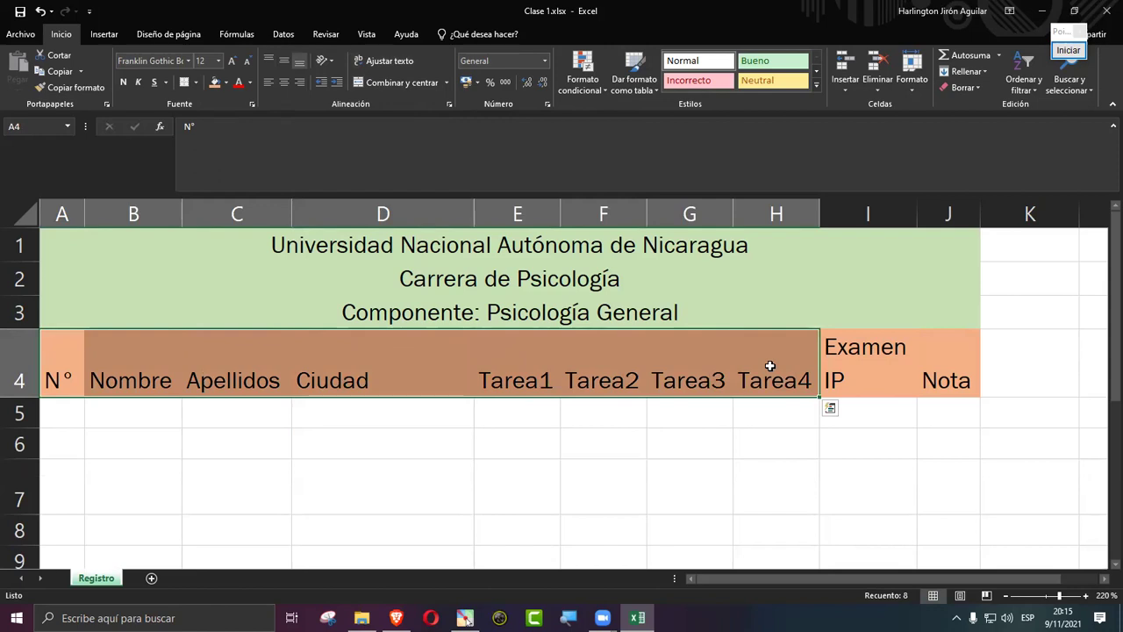
double_click(474, 214)
left_click(802, 493)
left_click_drag(60, 361, 828, 350)
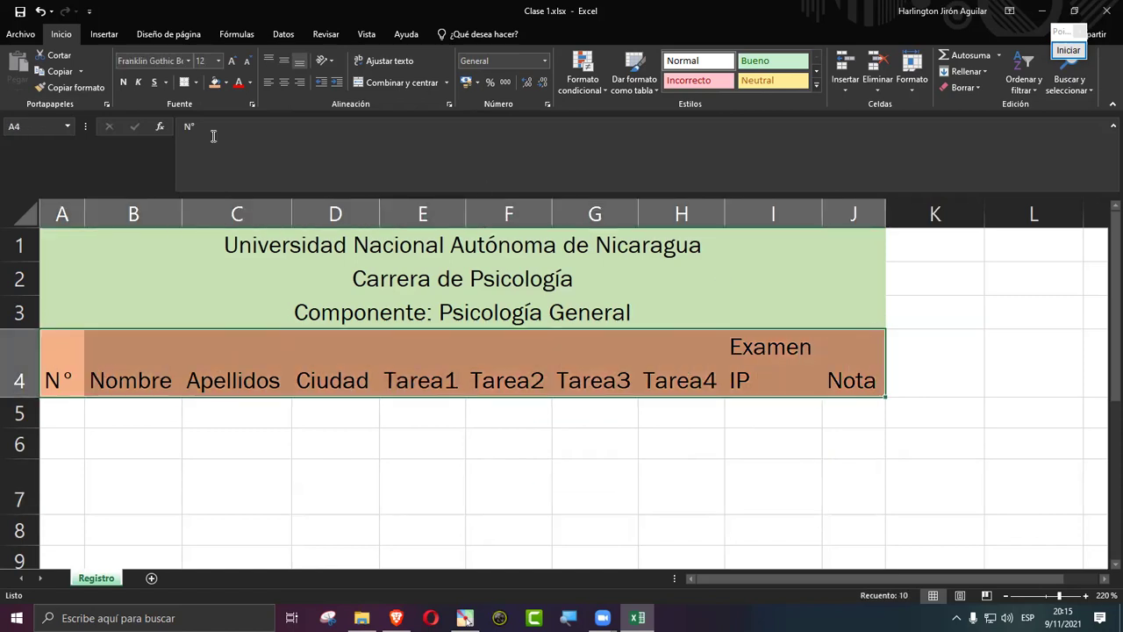
left_click(284, 82)
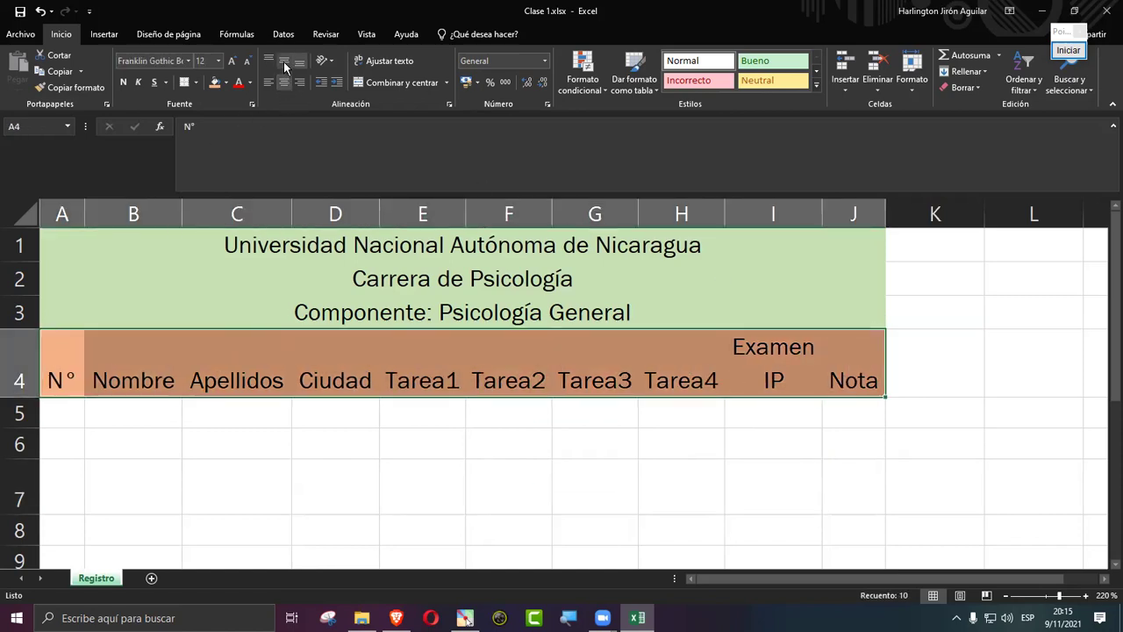
left_click(283, 61)
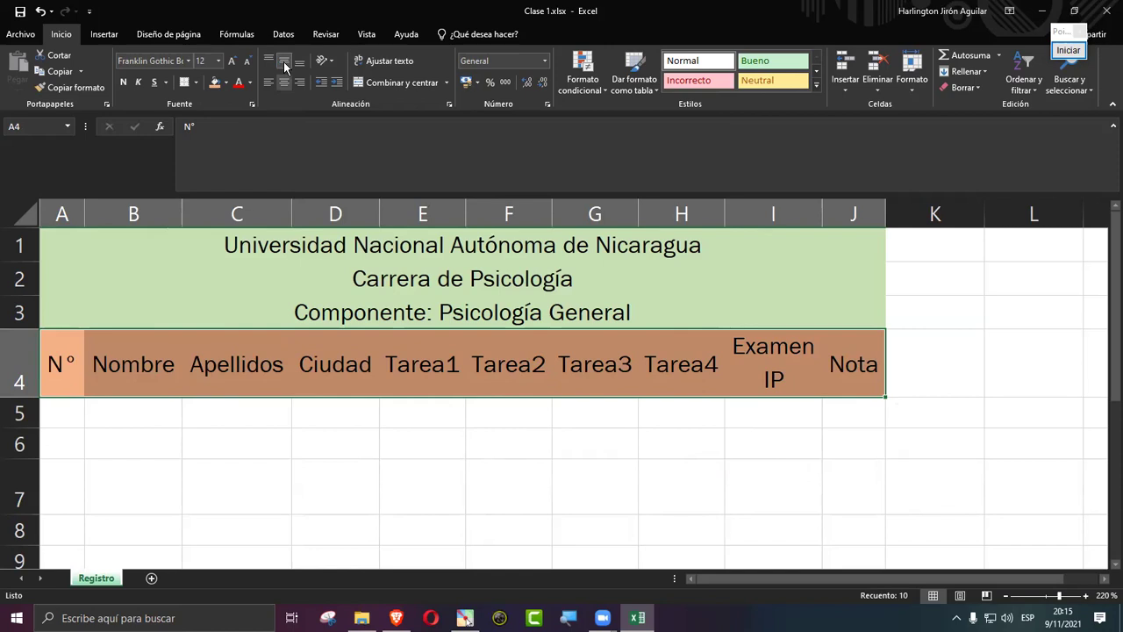
Step: Try right, left and centre alignment on N° to Tarea4, ending bottom-aligned, then reselect A4:J4
left_click(773, 361)
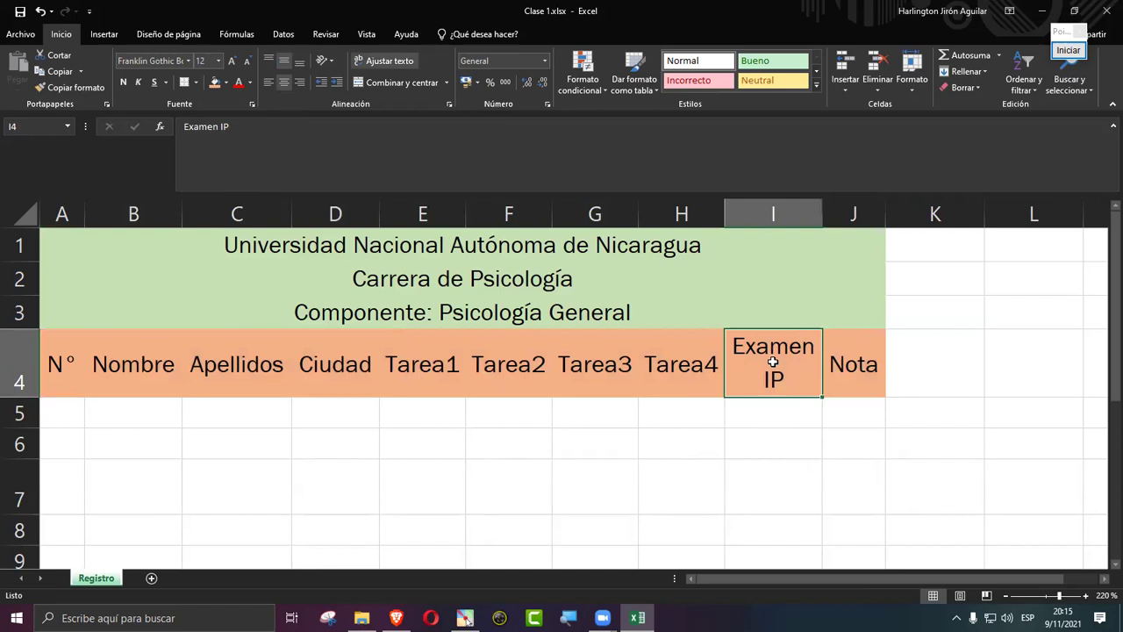
left_click_drag(63, 357, 702, 365)
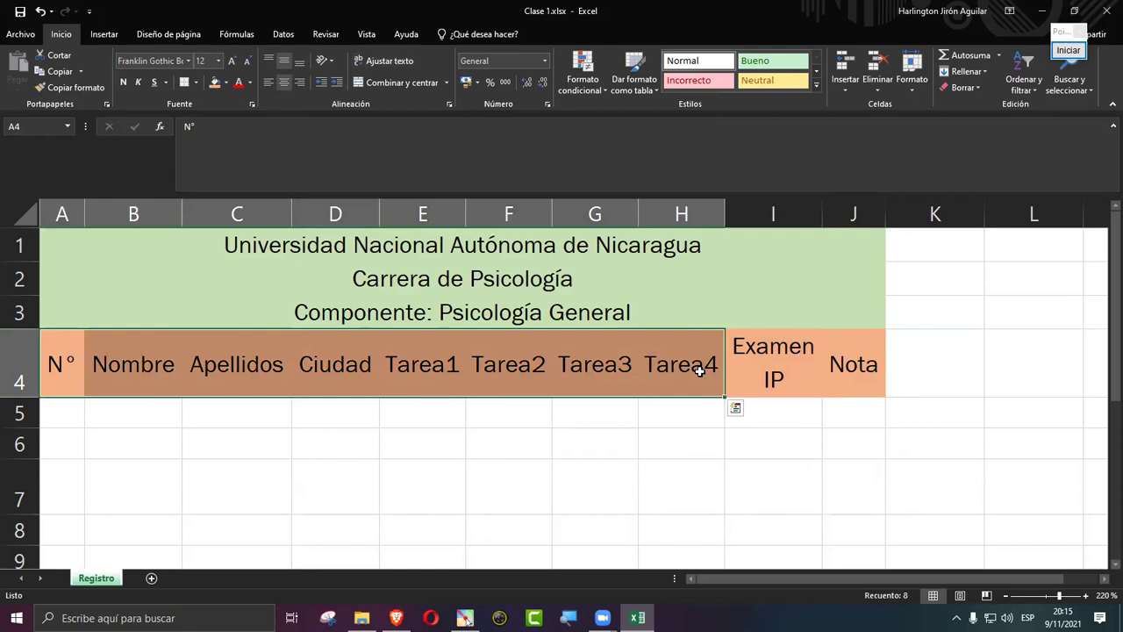
left_click(302, 82)
left_click(302, 82)
left_click(285, 81)
left_click(285, 81)
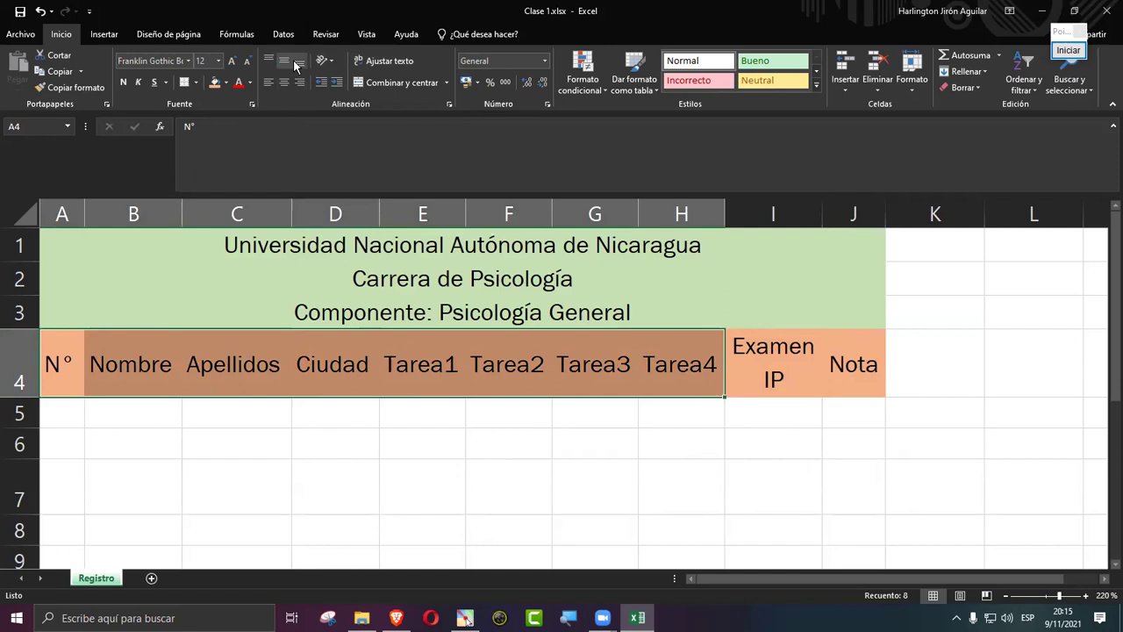
left_click(297, 63)
left_click(507, 486)
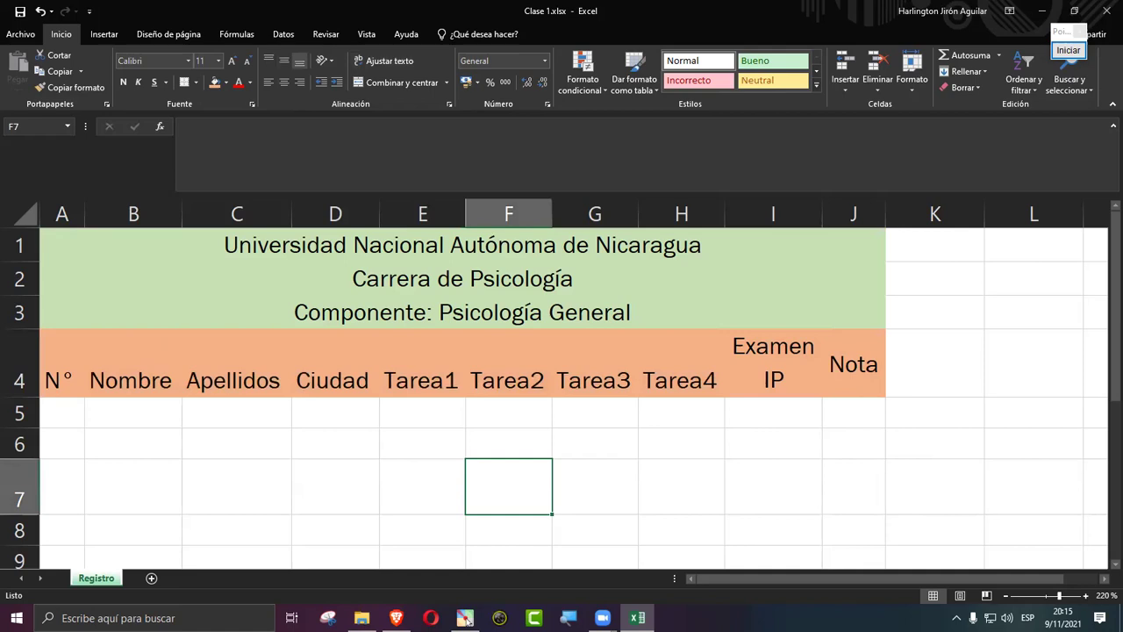
left_click_drag(50, 371, 830, 371)
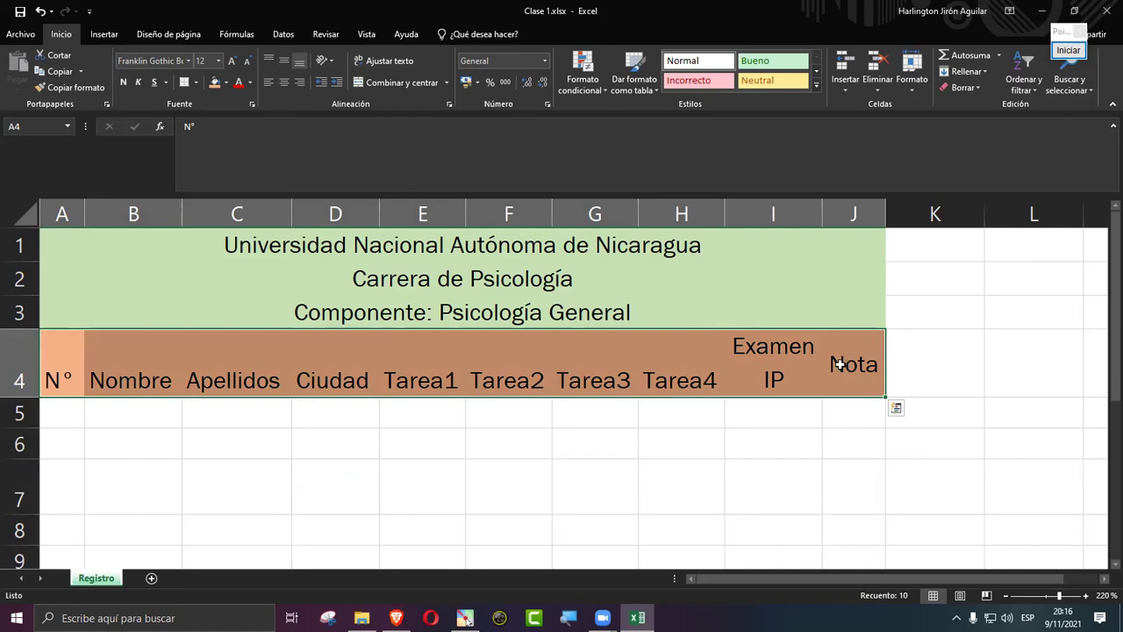
Step: Undo the row 4 alignment, the wrapped 'Examen IP' header and the D7 entry with repeated Ctrl+Z
key("ctrl+z")
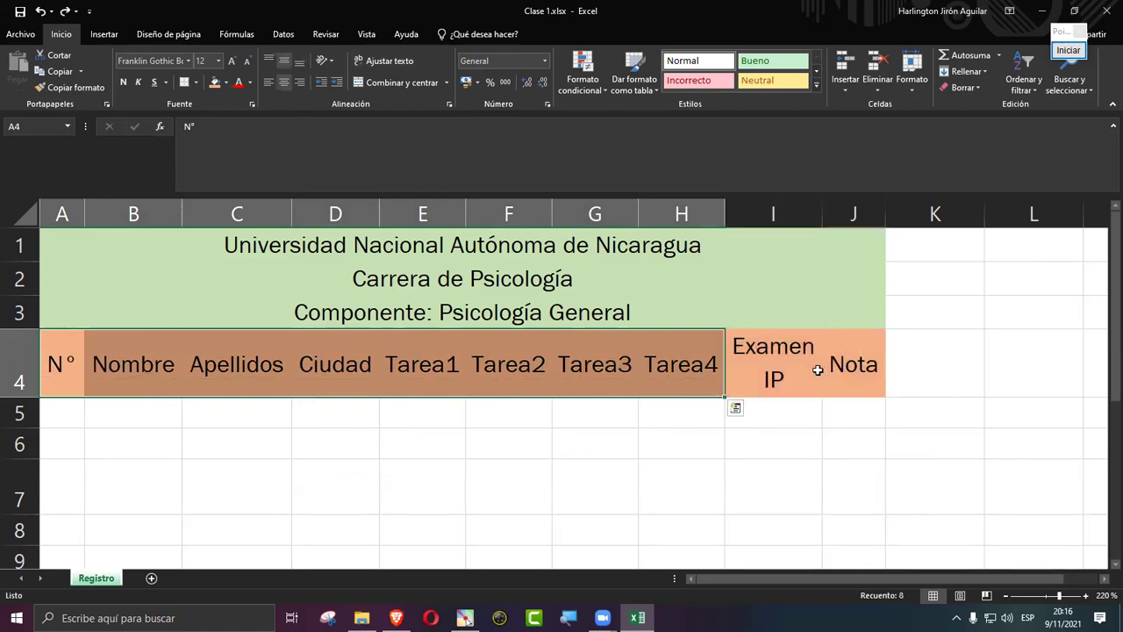
key("ctrl+y")
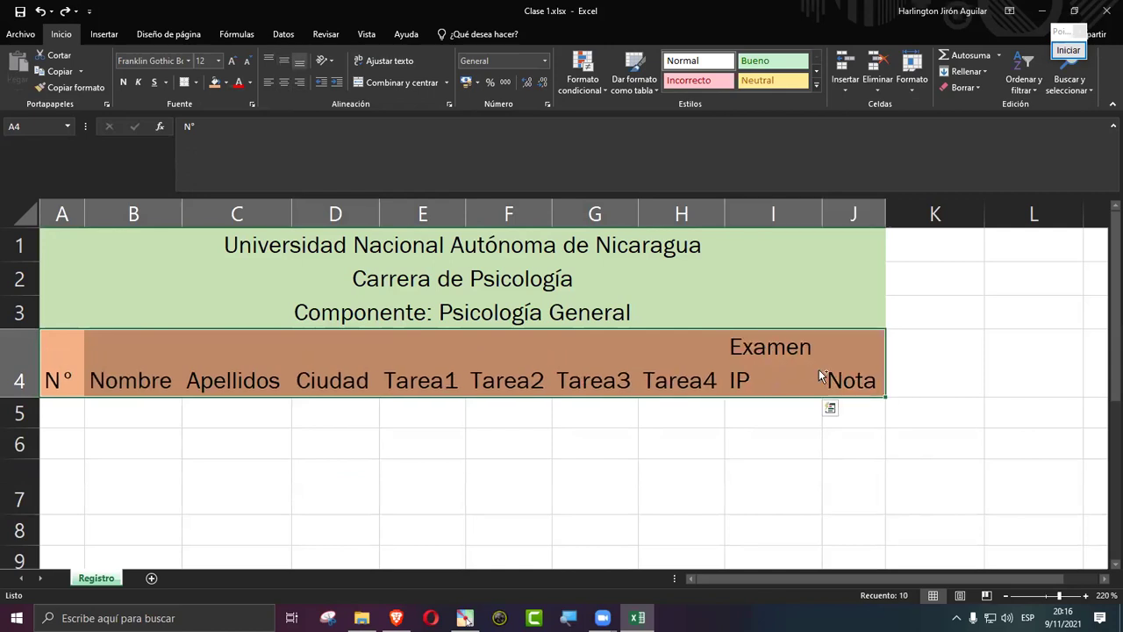
key("ctrl+z")
key("ctrl+z")
key("ctrl+z")
key("ctrl+z")
key("ctrl+z")
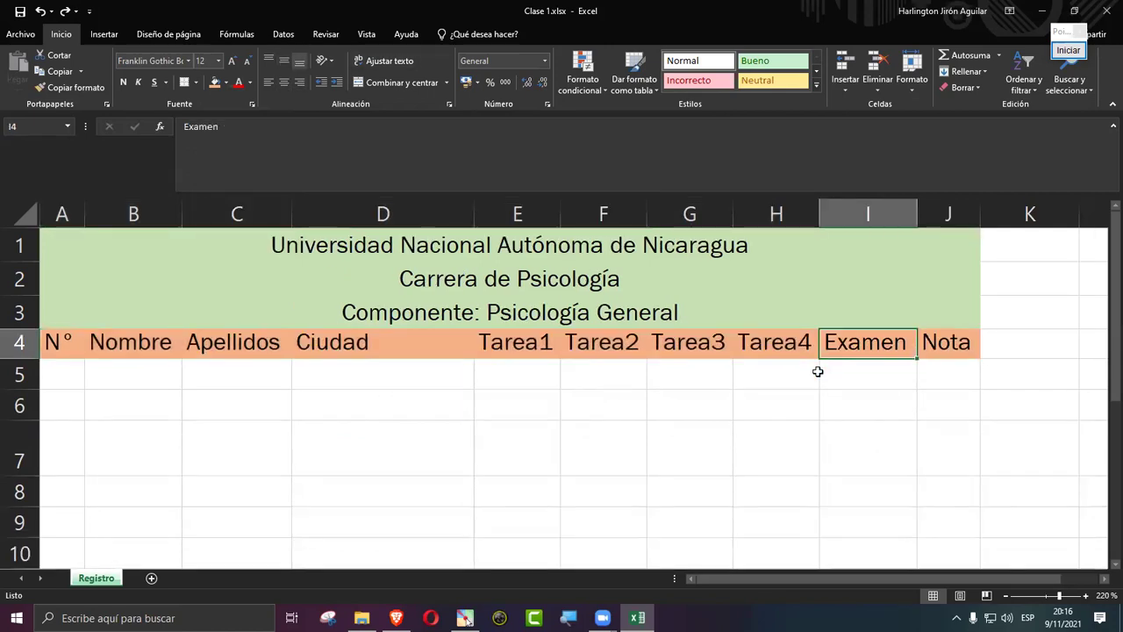
key("ctrl+z")
key("ctrl+z")
key("ctrl+z")
key("ctrl+z")
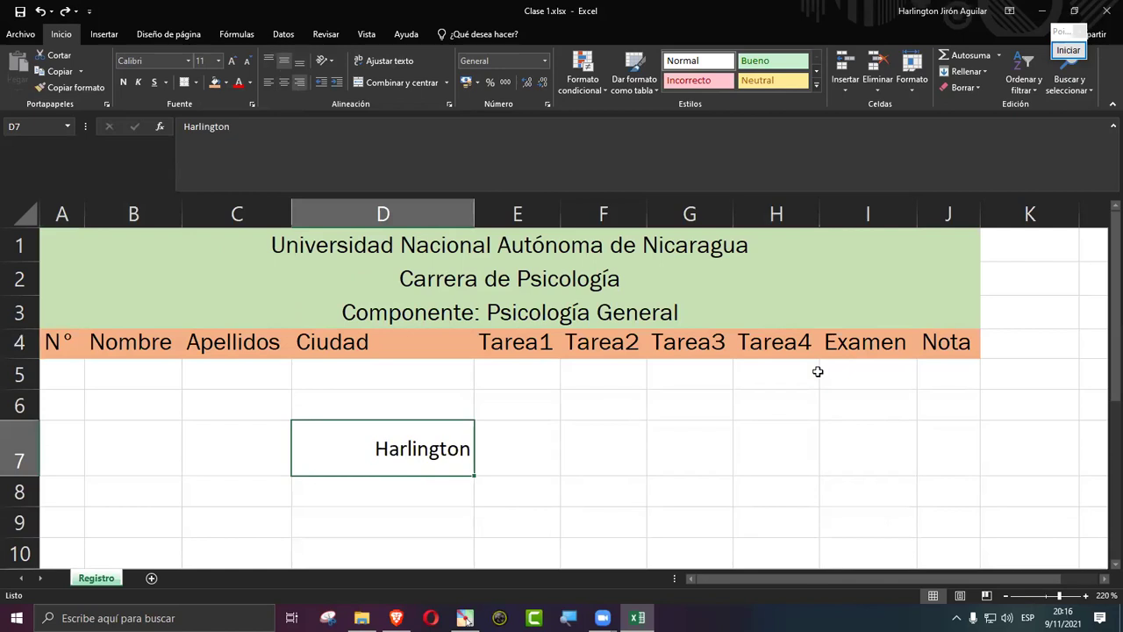
key("ctrl+z")
key("ctrl+z")
key("ctrl+z")
key("ctrl+z")
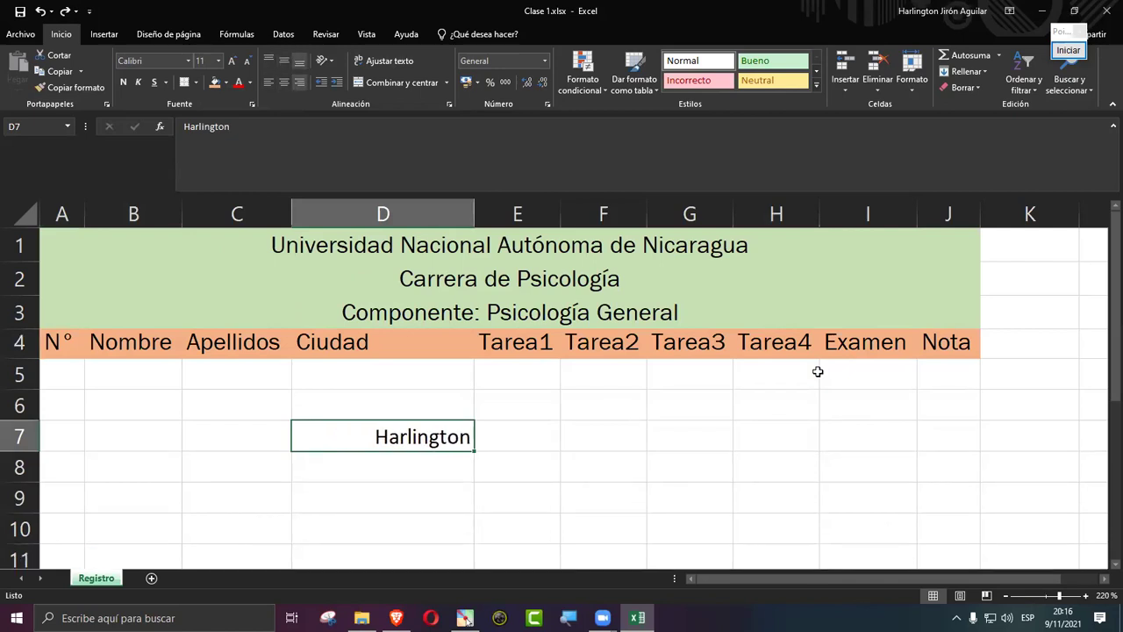
key("ctrl+z")
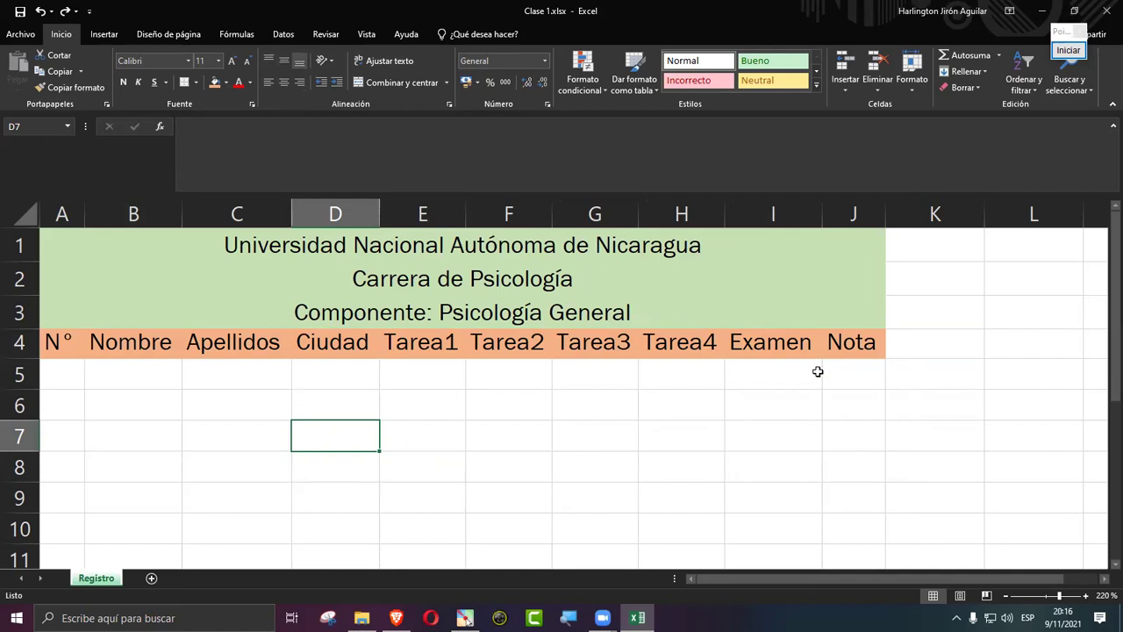
mouse_move(601, 618)
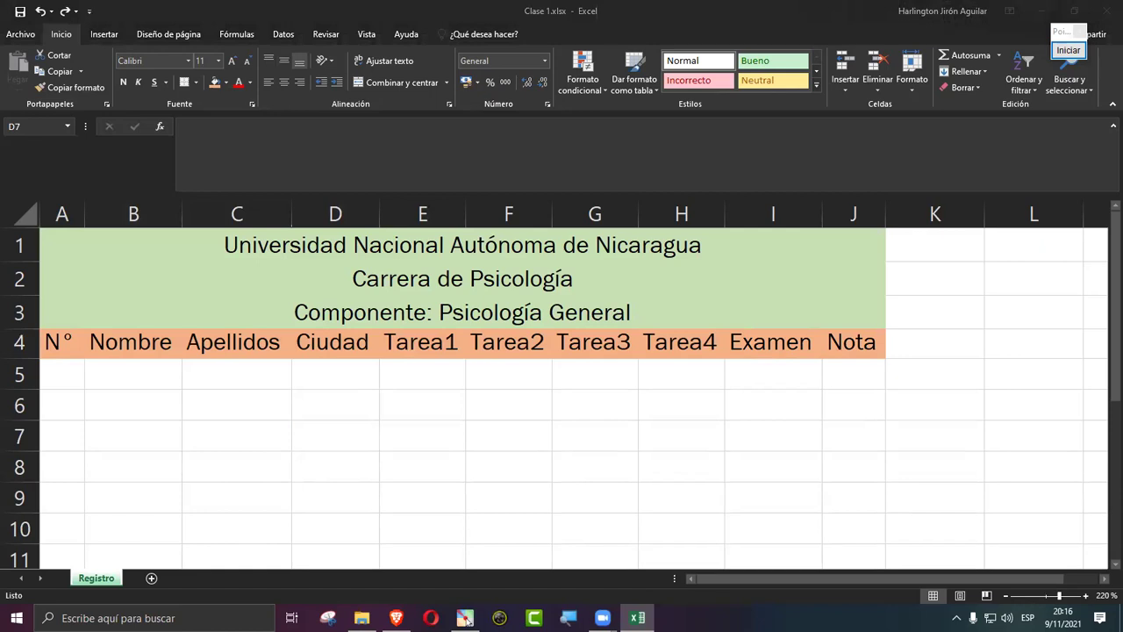
Step: Enter 1 in A5 and 2 in A6, then fill the series down to 5 in A9
left_click(78, 369)
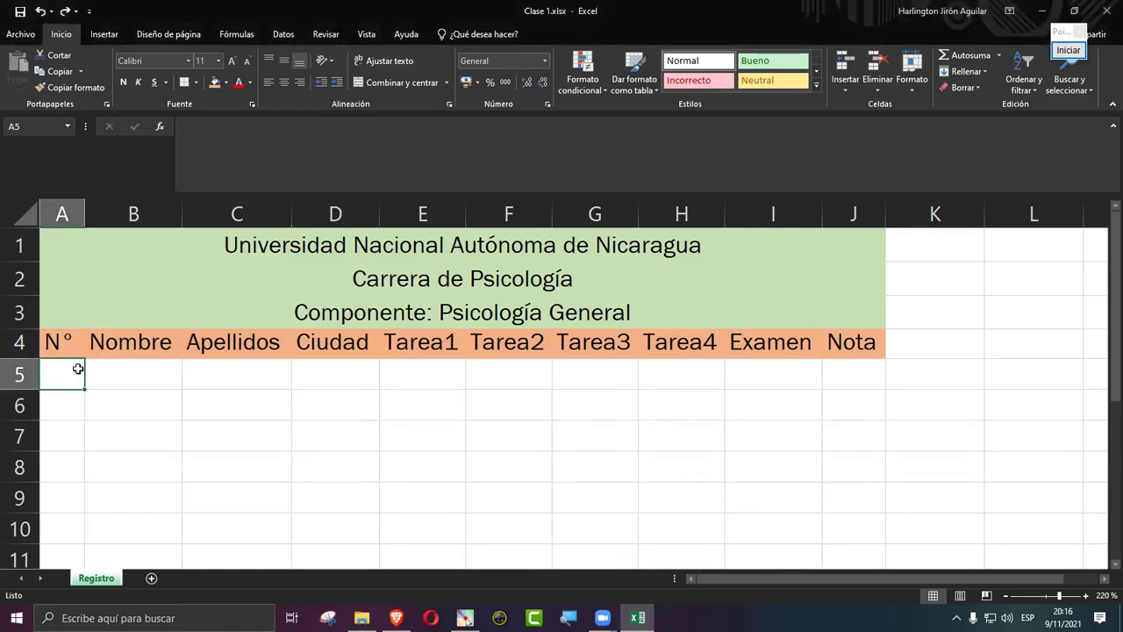
type("12")
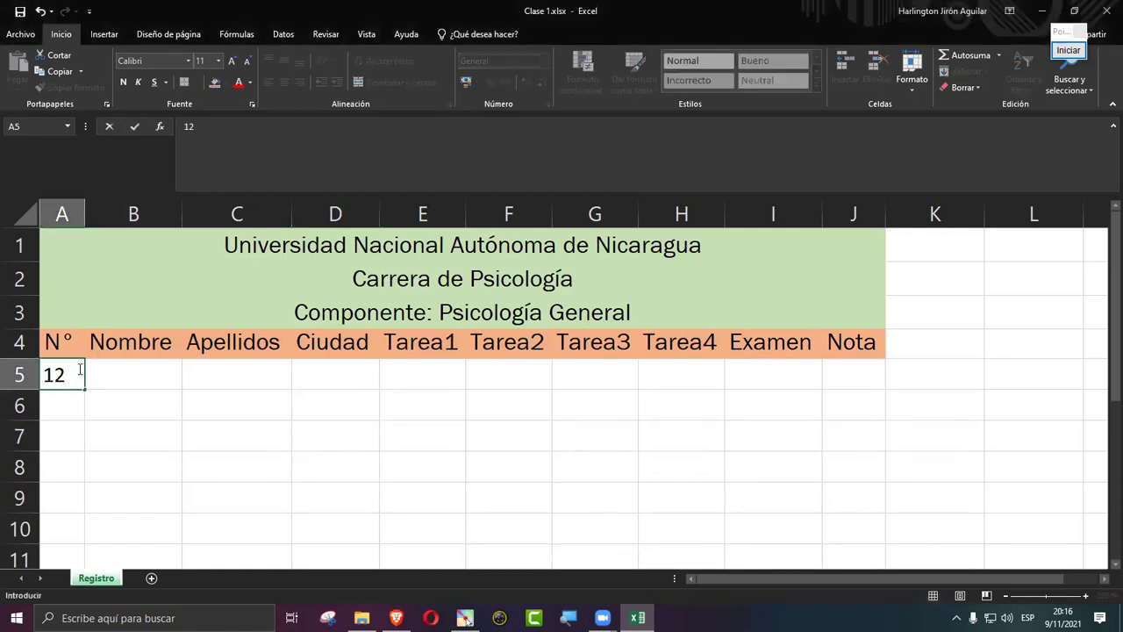
key("BackSpace")
key("BackSpace")
key("Return")
type("5")
key("BackSpace")
type("2")
key("Return")
left_click_drag(77, 372, 83, 509)
left_click(82, 436)
left_click(125, 381)
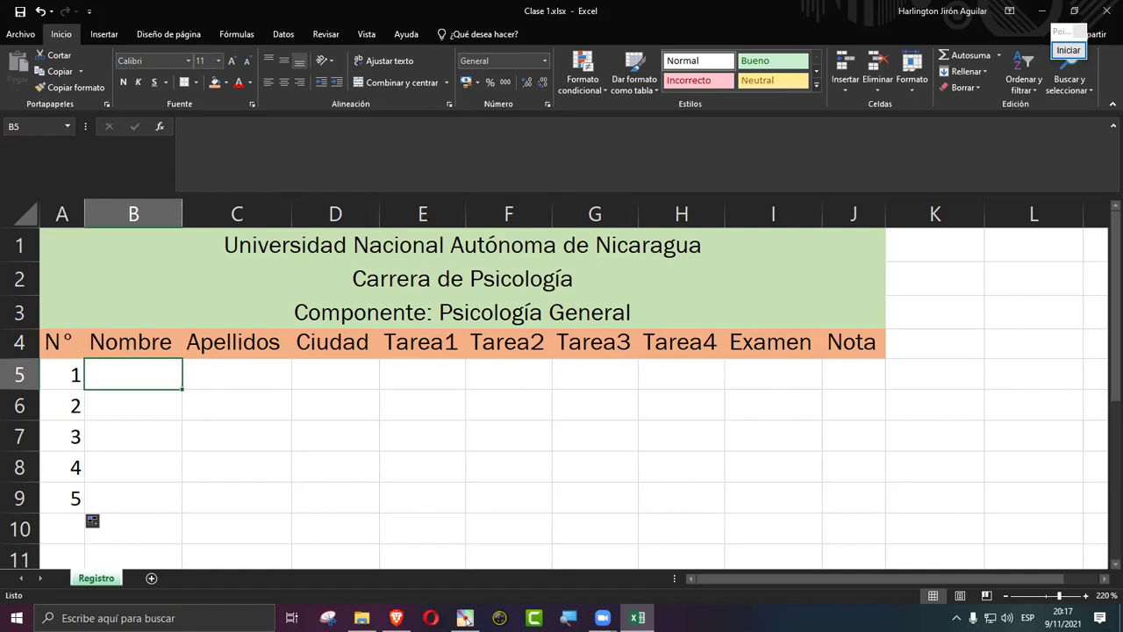
left_click(68, 340)
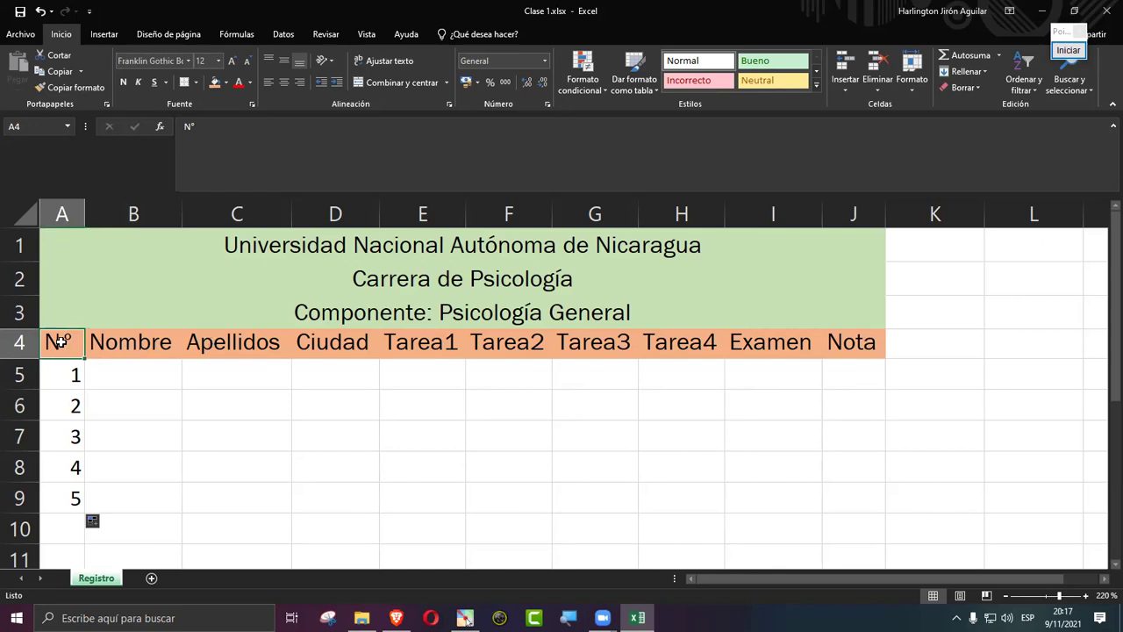
left_click_drag(59, 343, 870, 347)
left_click(81, 343)
key("ctrl+shift+Right")
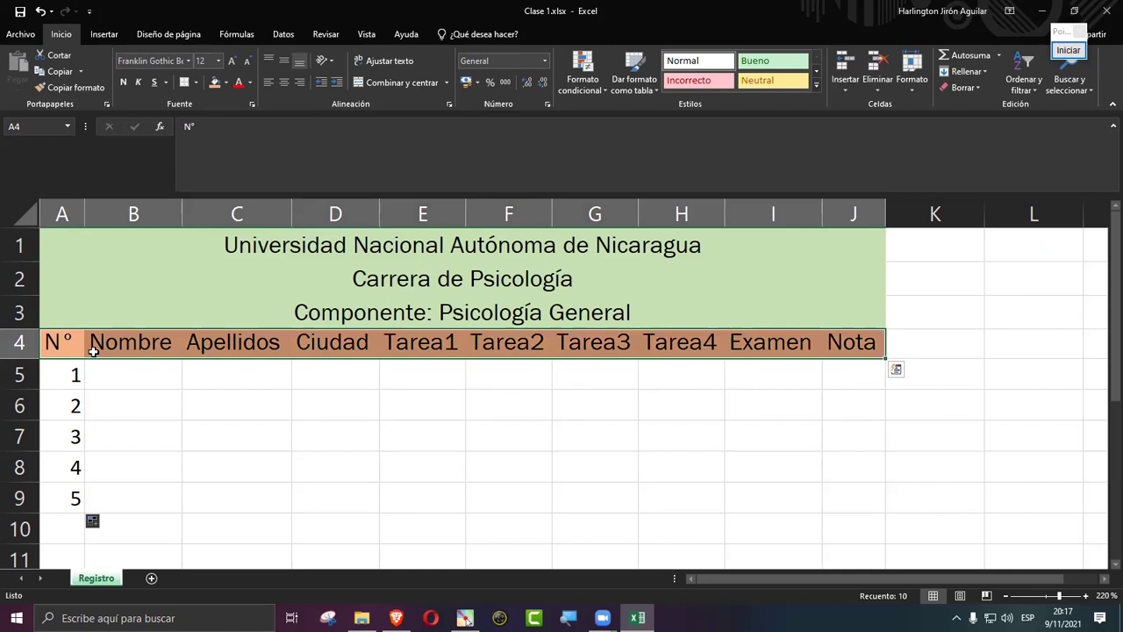
key("ctrl+shift+Down")
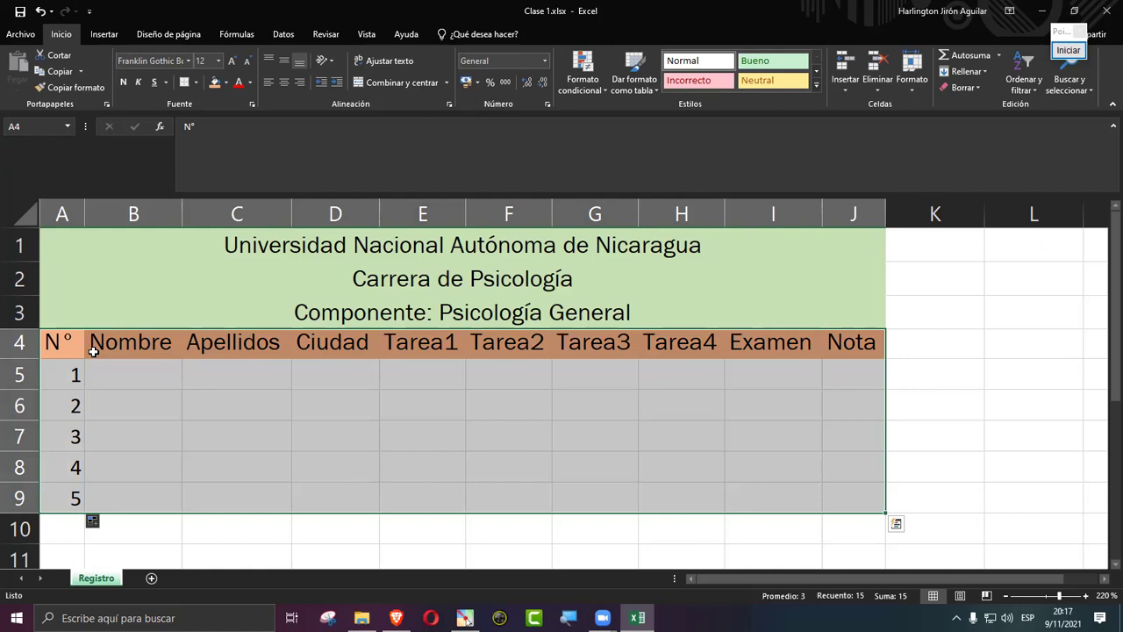
key("Up")
key("Up")
key("Up")
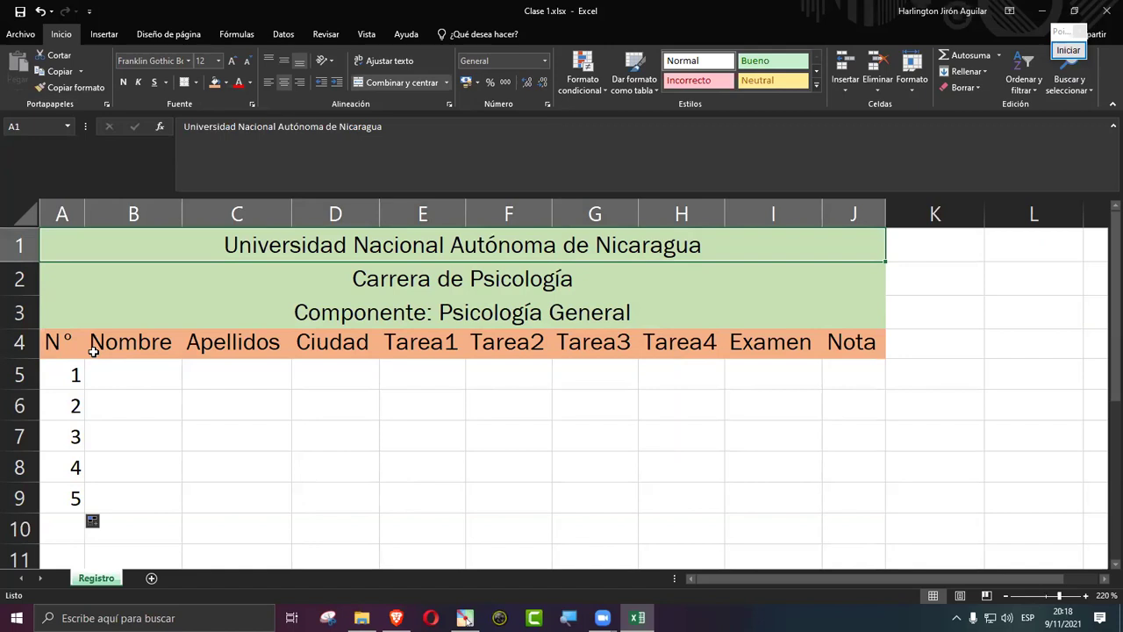
key("ctrl+a")
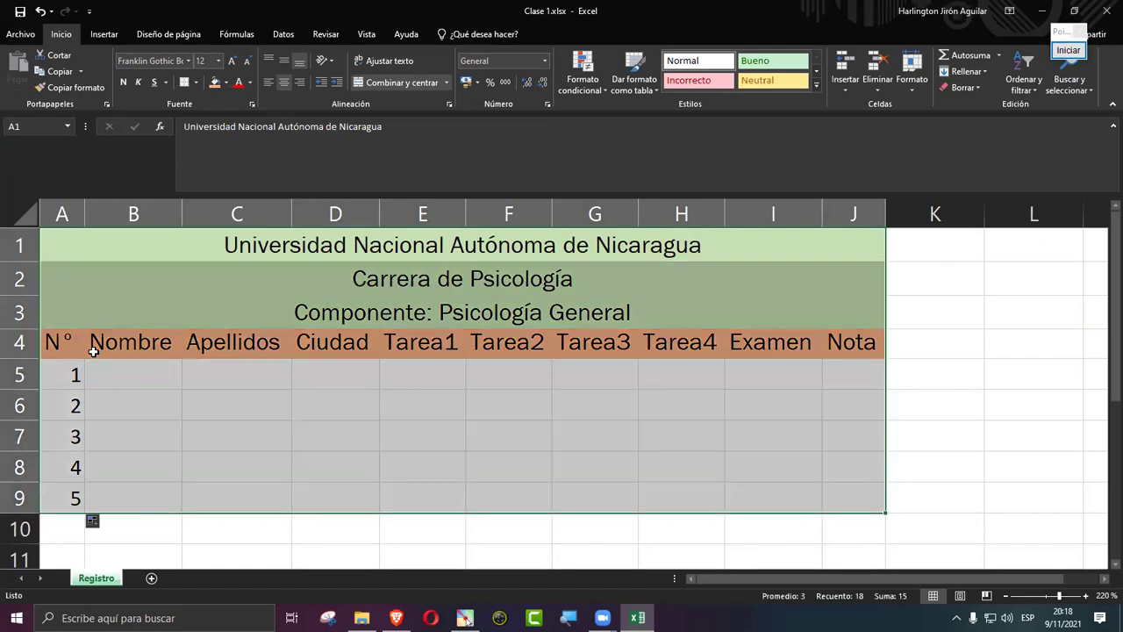
key("Down")
key("Up")
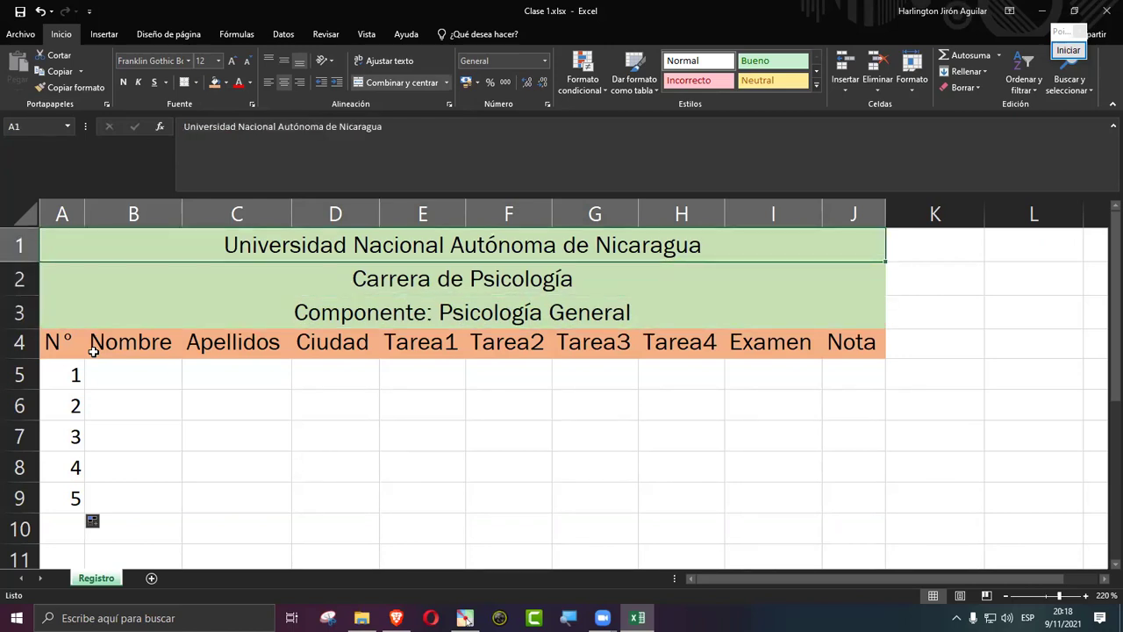
key("ctrl+a")
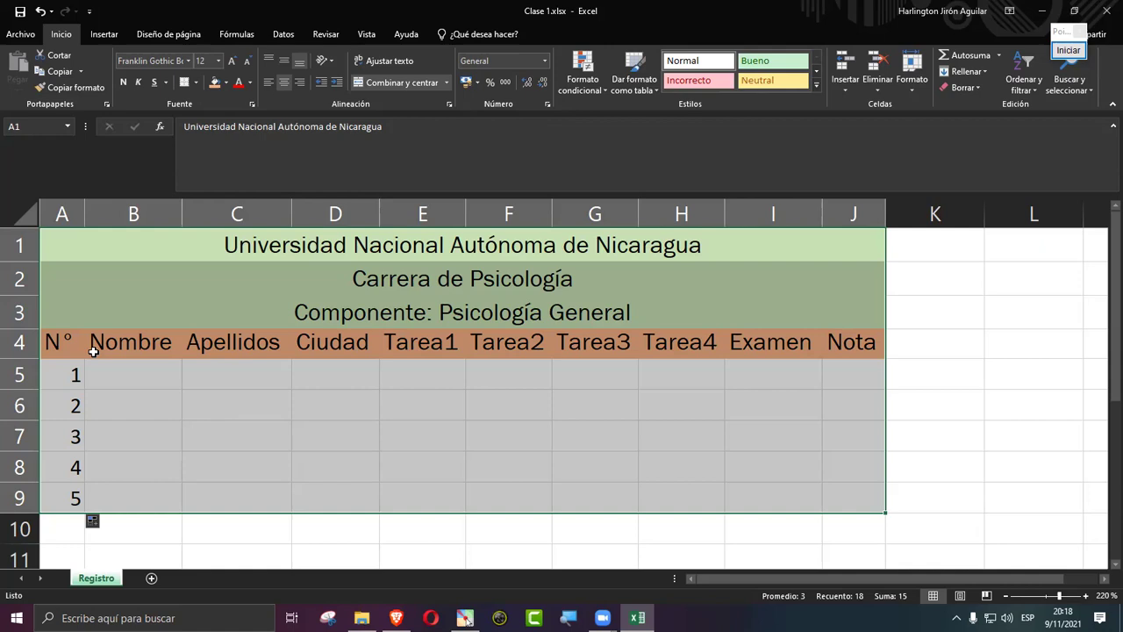
key("Down")
key("Down")
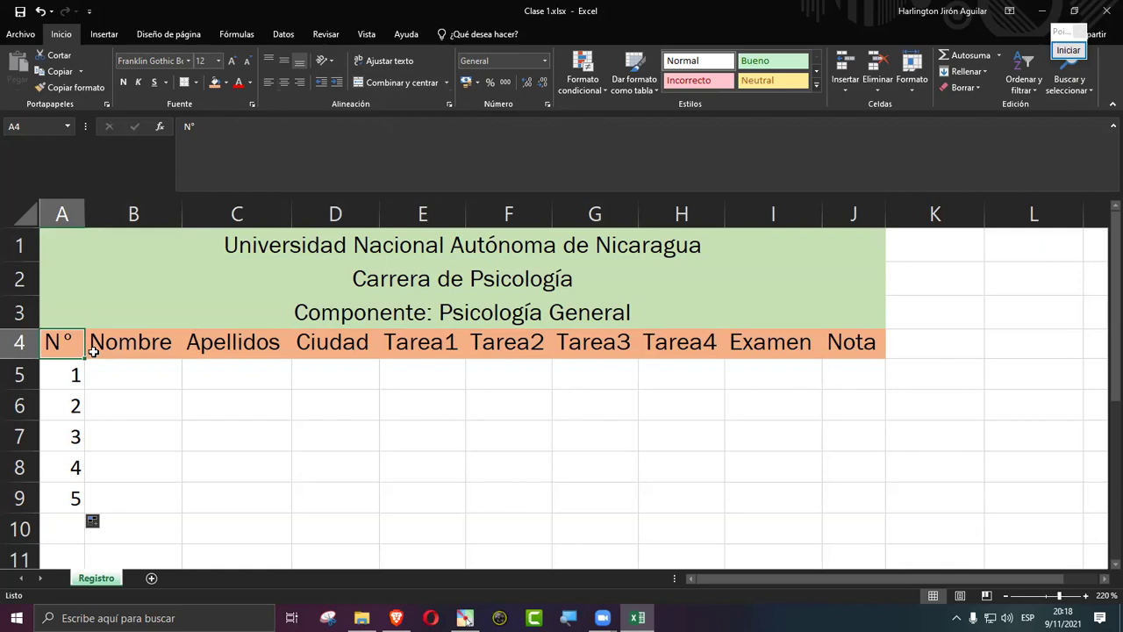
Step: Copy, then move, the 1 from A5 into D5, undoing each paste
key("Down")
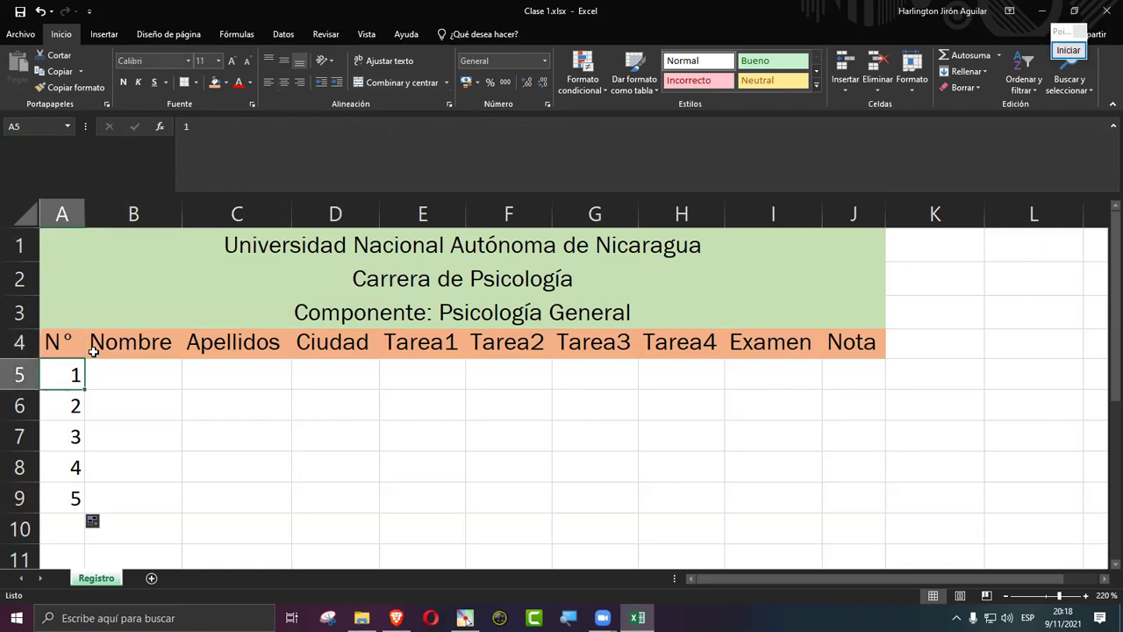
key("ctrl+c")
key("Right")
key("Right")
key("Right")
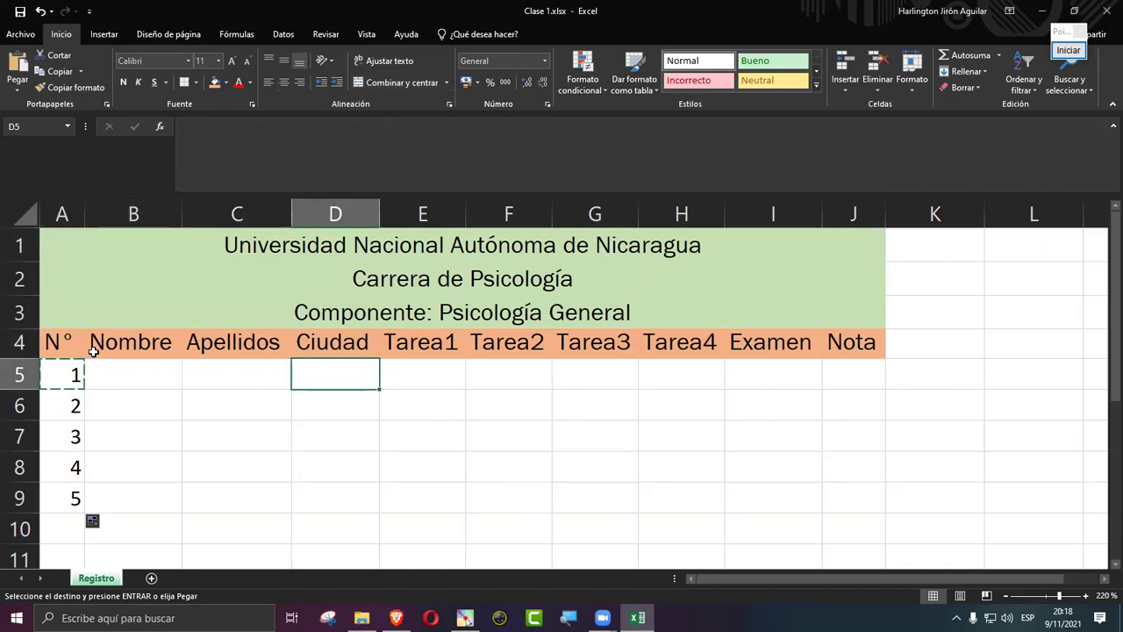
key("ctrl+v")
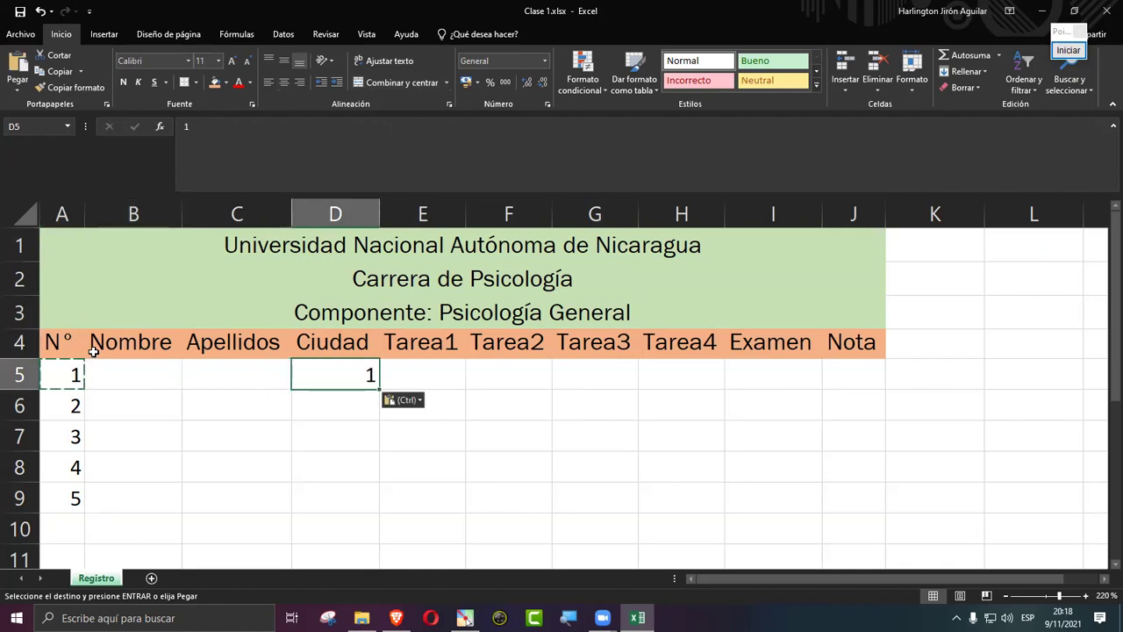
key("ctrl+z")
key("Left")
key("Left")
key("Left")
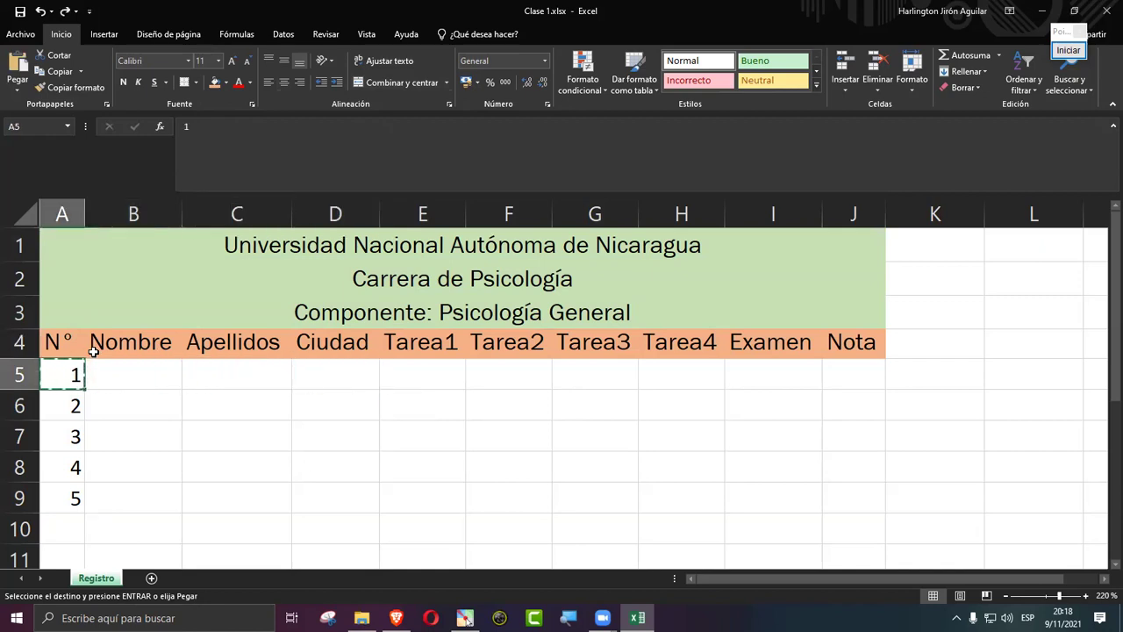
key("Right")
key("Right")
key("Right")
key("ctrl+v")
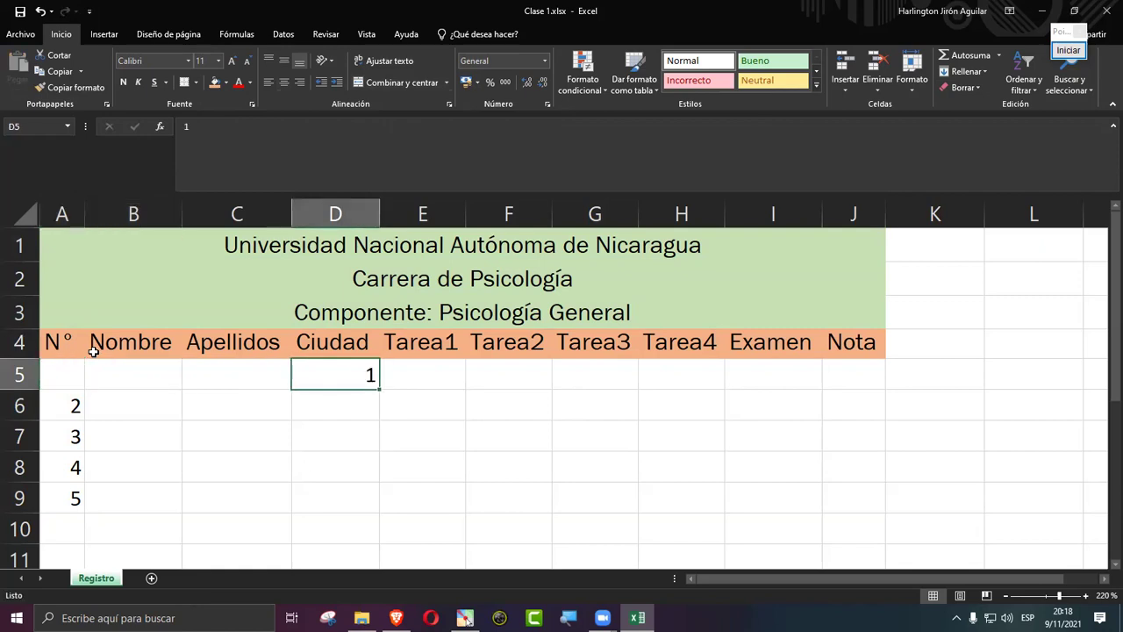
key("ctrl+z")
key("Left")
key("Left")
key("Left")
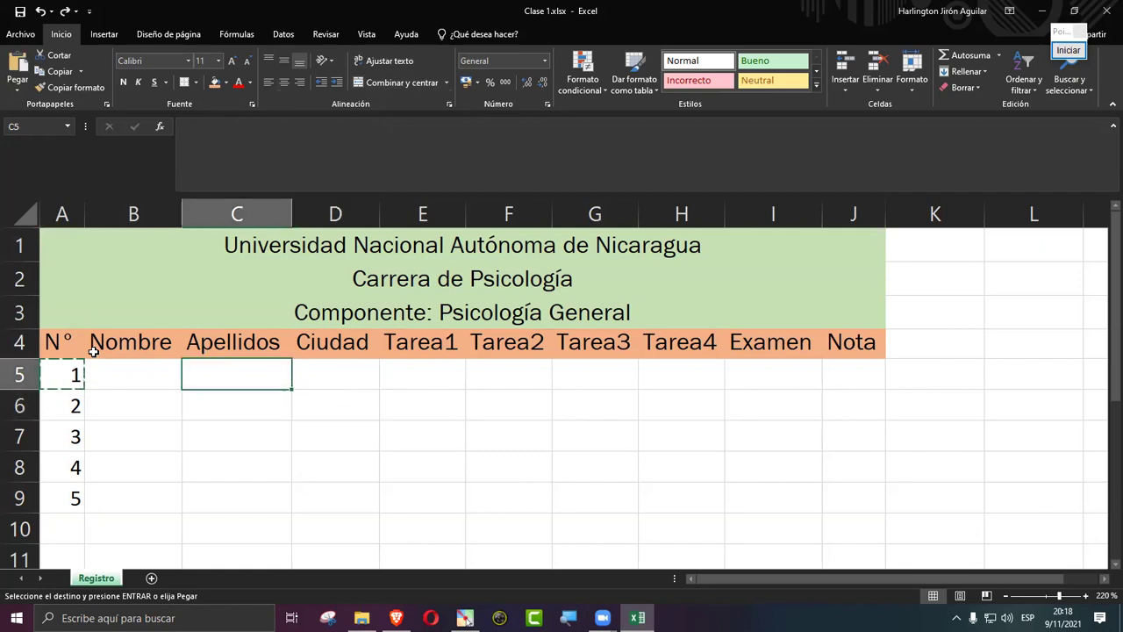
Step: Copy the numbers 1 to 5 into B5:B9, then delete them again
key("Down")
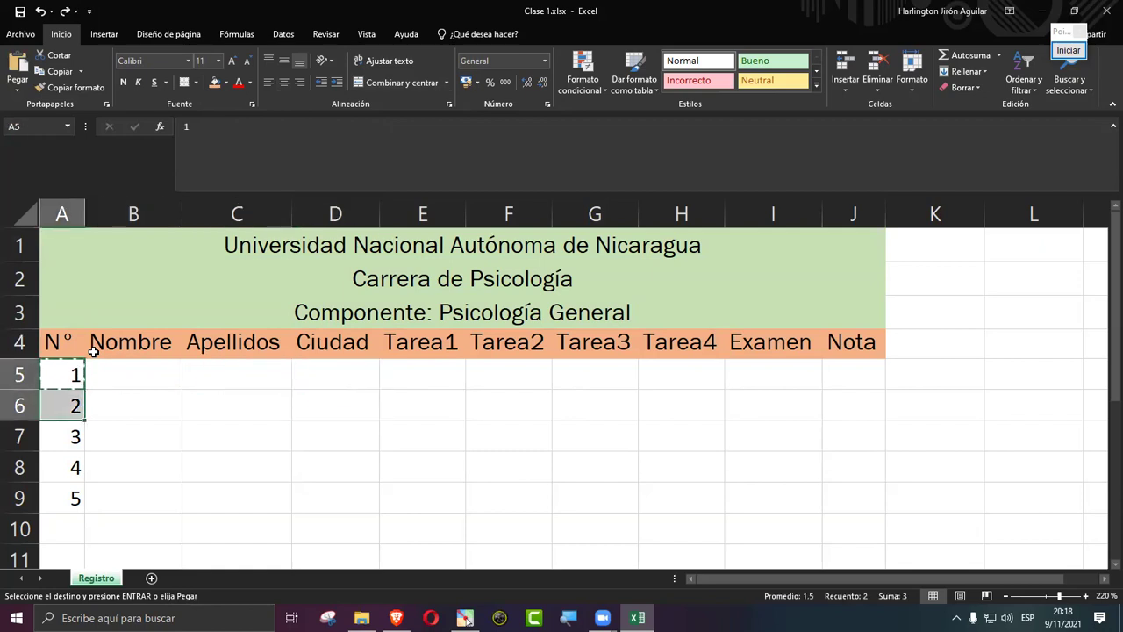
key("Up")
key("Up")
key("Down")
key("shift+Down")
key("shift+Down")
key("shift+Down")
key("shift+Down")
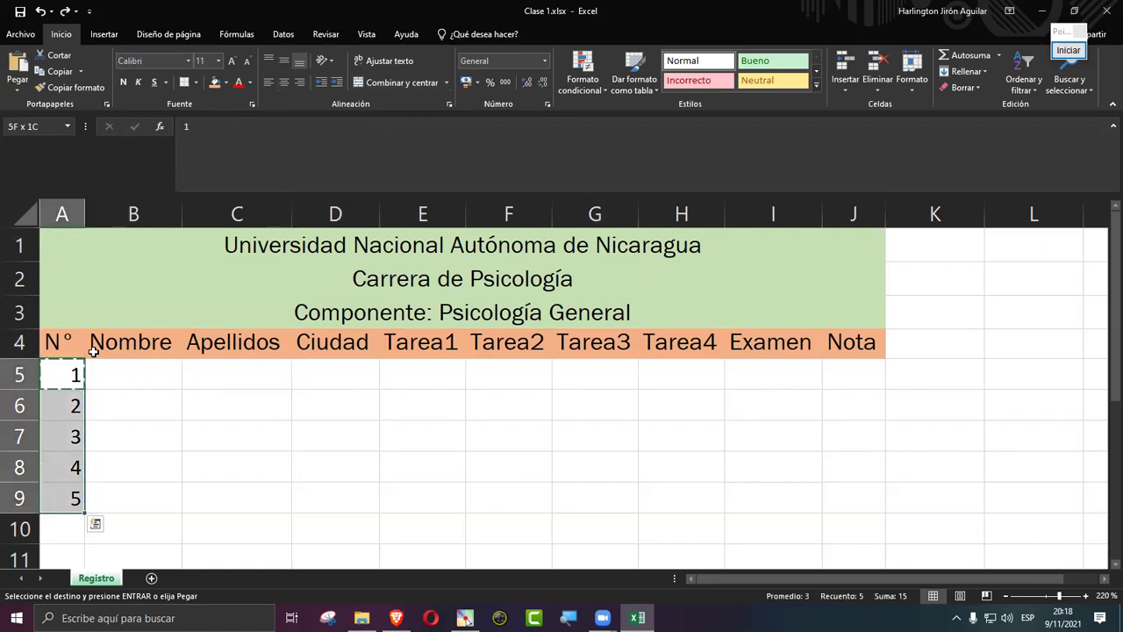
key("ctrl+c")
key("Right")
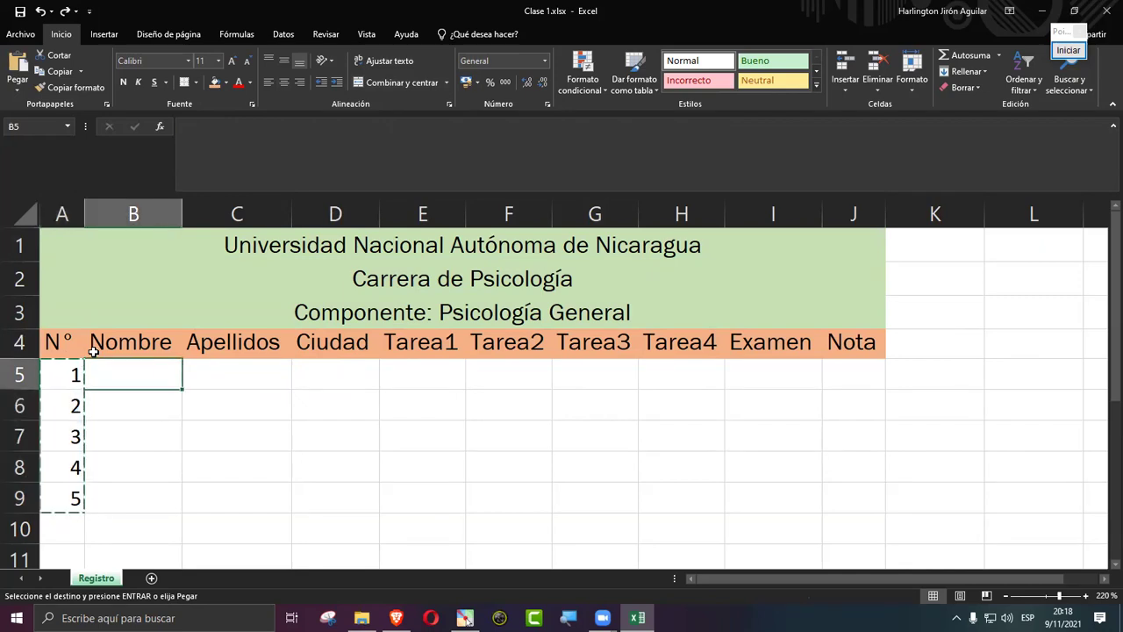
key("ctrl+v")
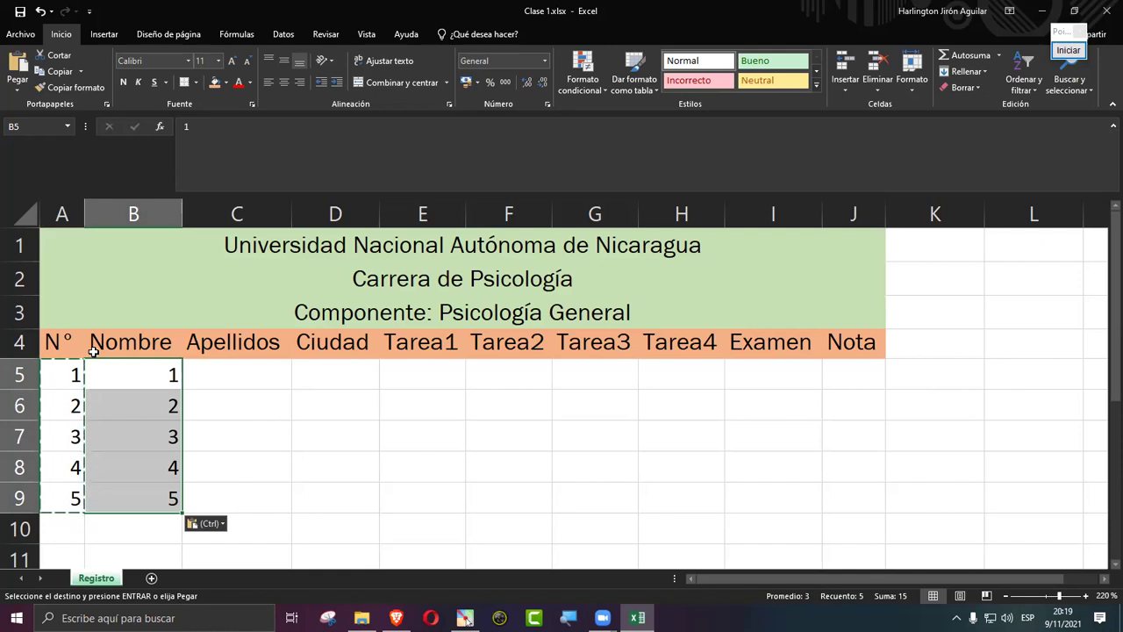
key("Delete")
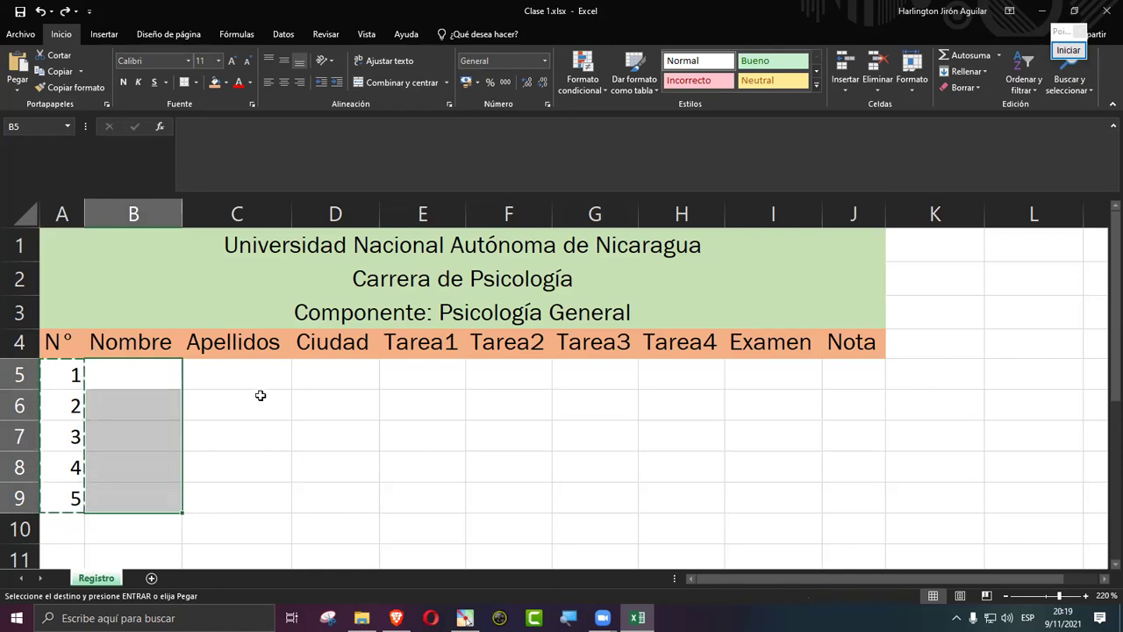
Step: Select A5:A9 and centre the numbers horizontally
left_click(259, 395)
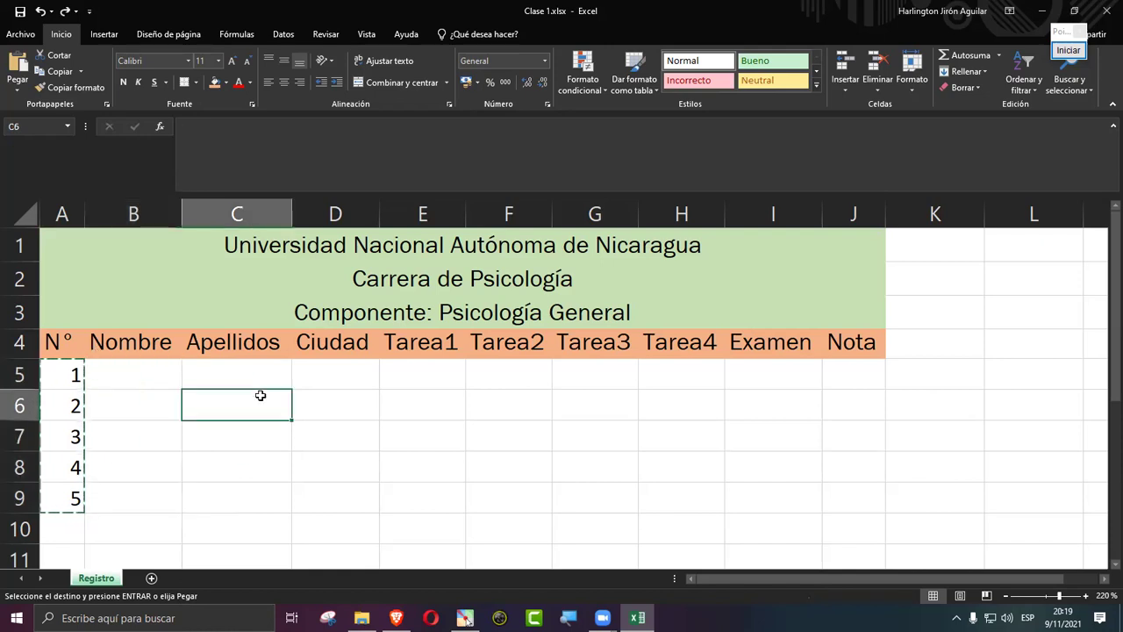
left_click(56, 372)
left_click_drag(55, 424, 50, 494)
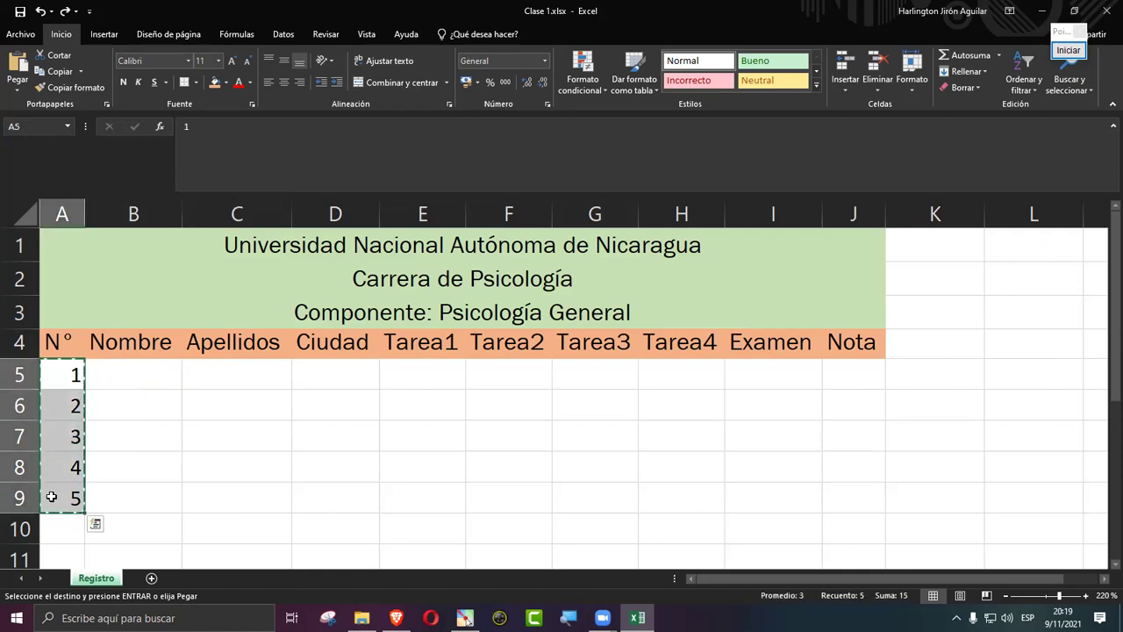
left_click(284, 82)
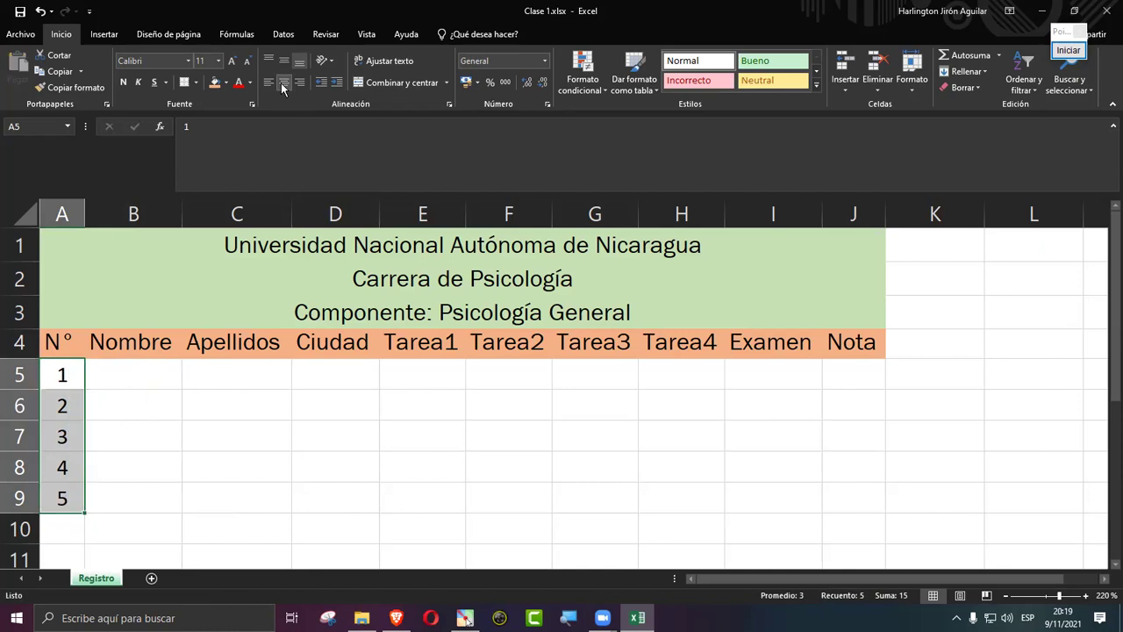
left_click(222, 453)
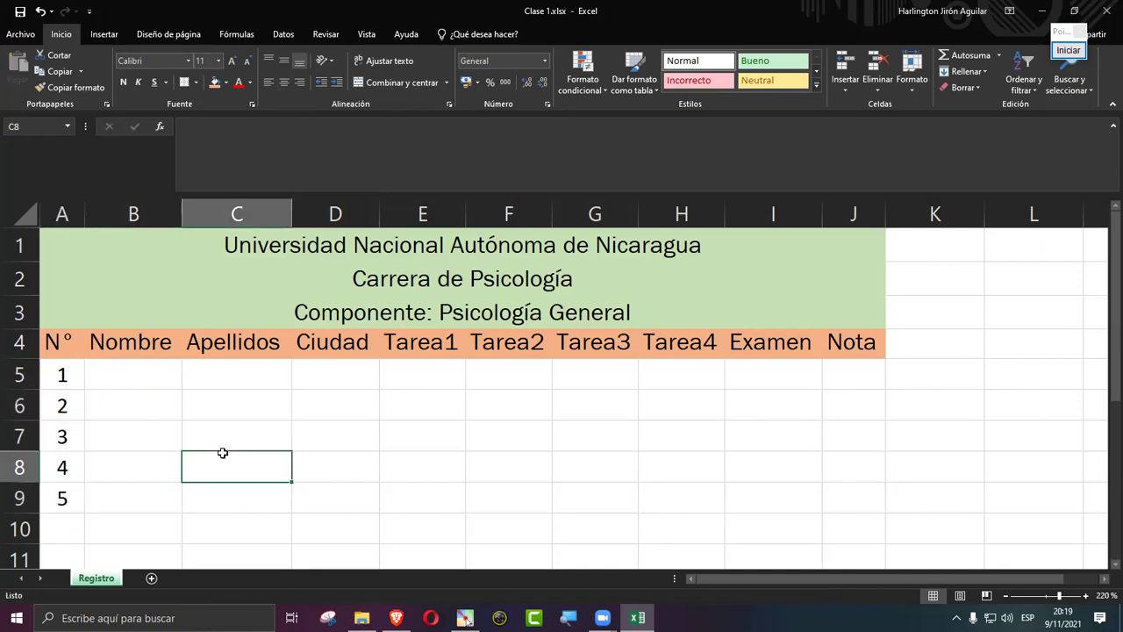
Step: Type the five students' first names into B5:B9 under Nombre
left_click(132, 375)
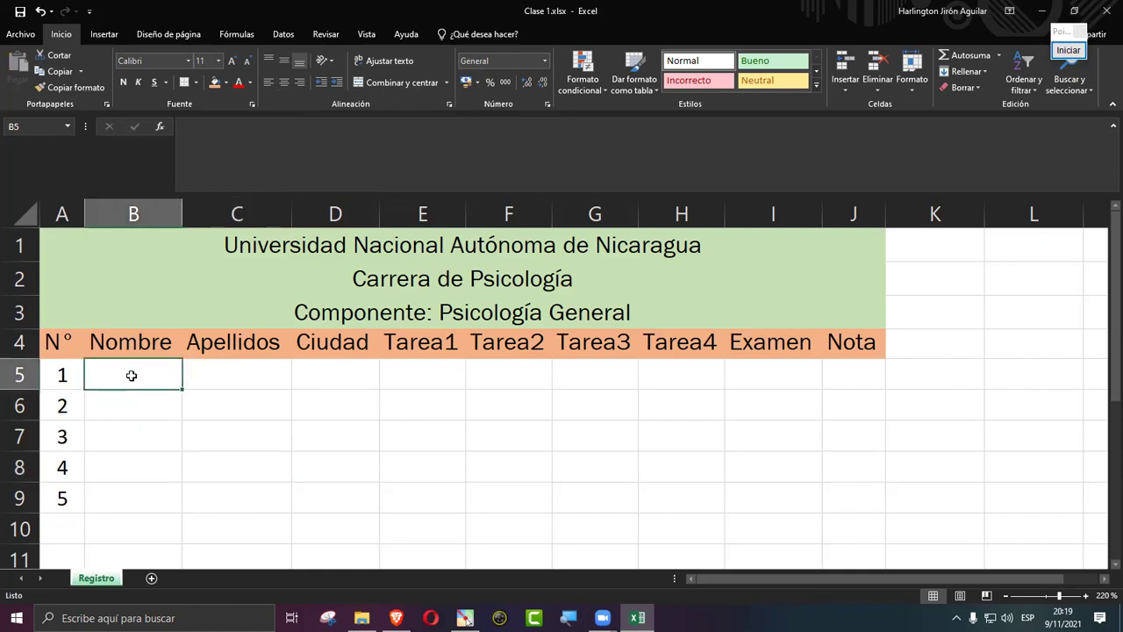
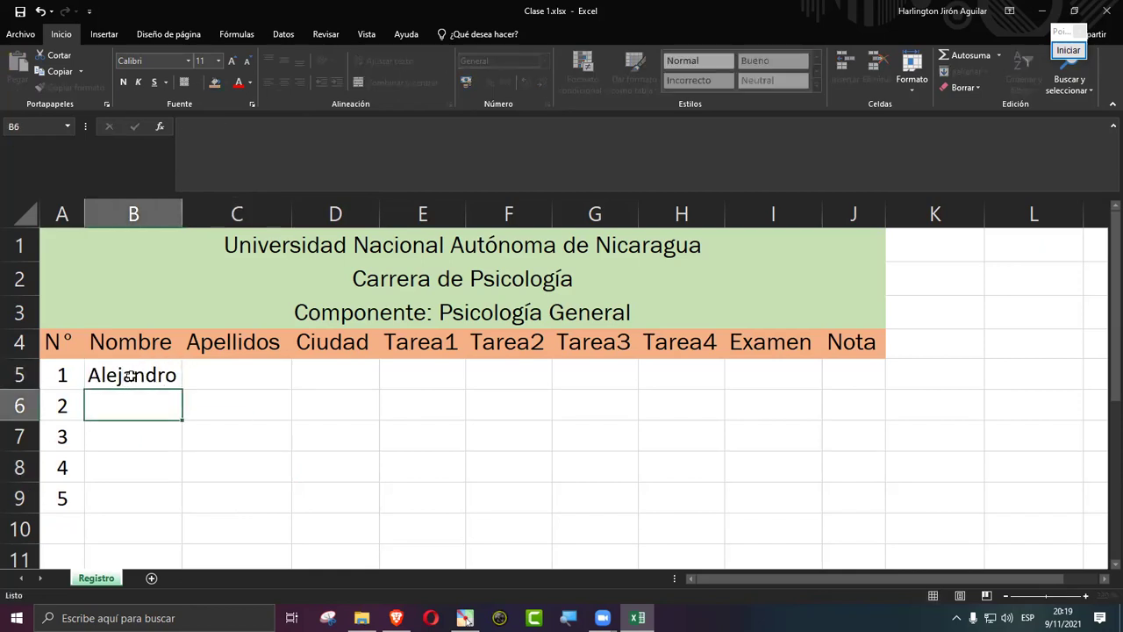
key("Return")
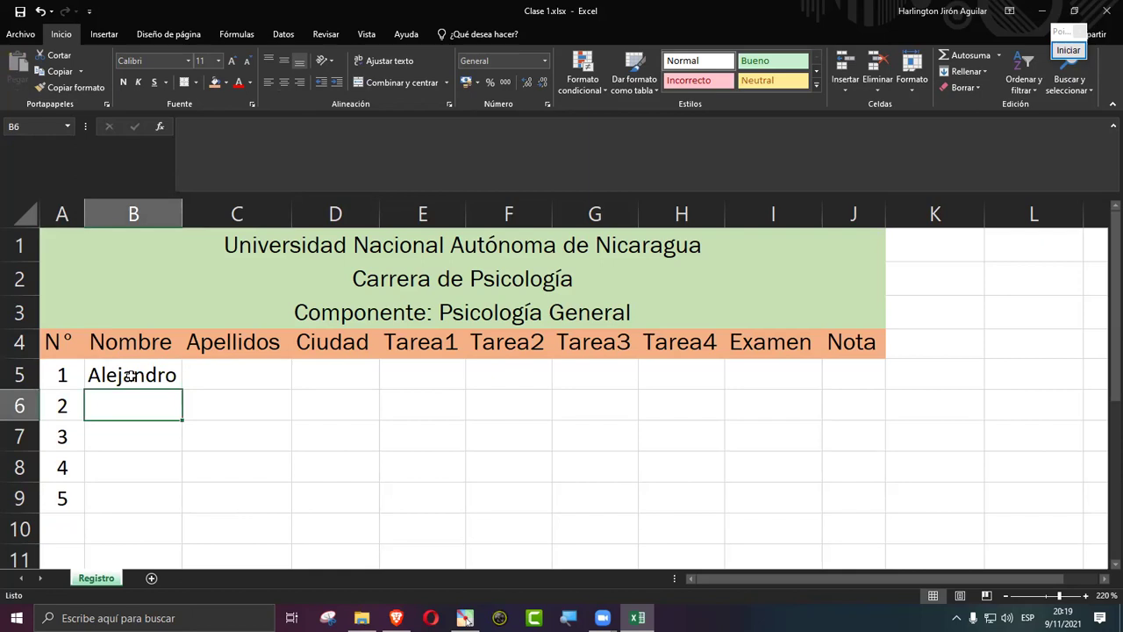
key("Return")
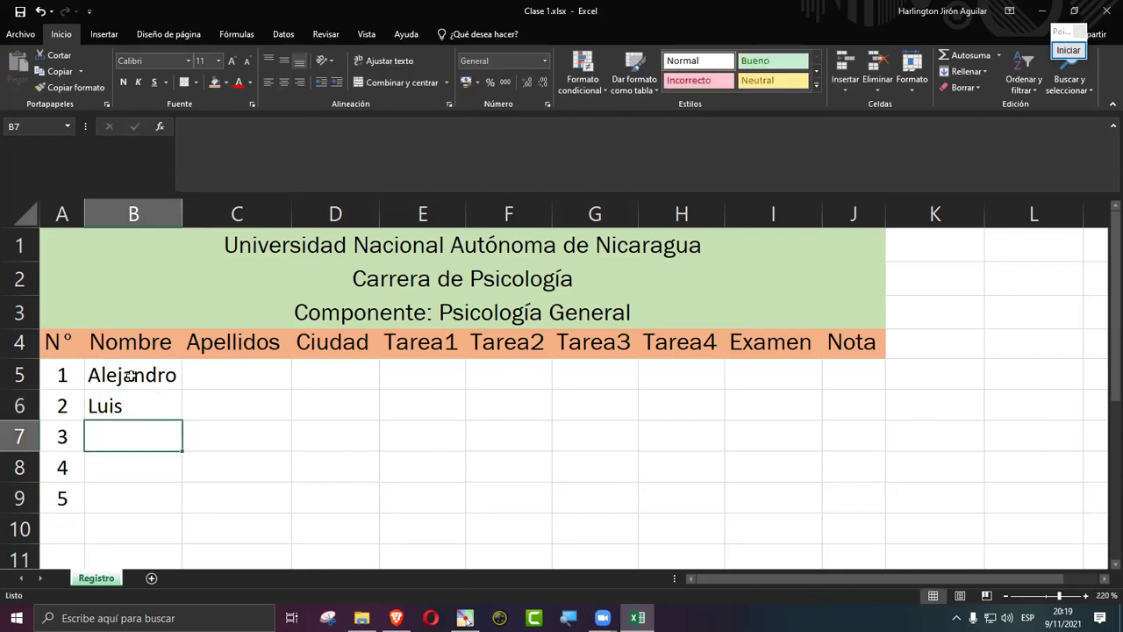
key("Return")
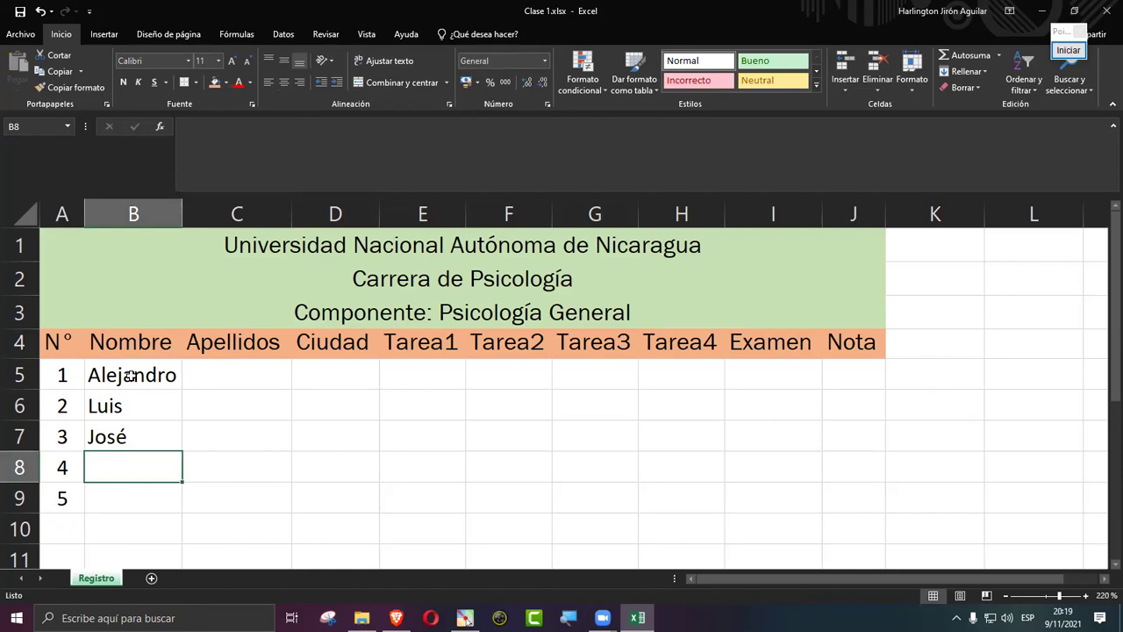
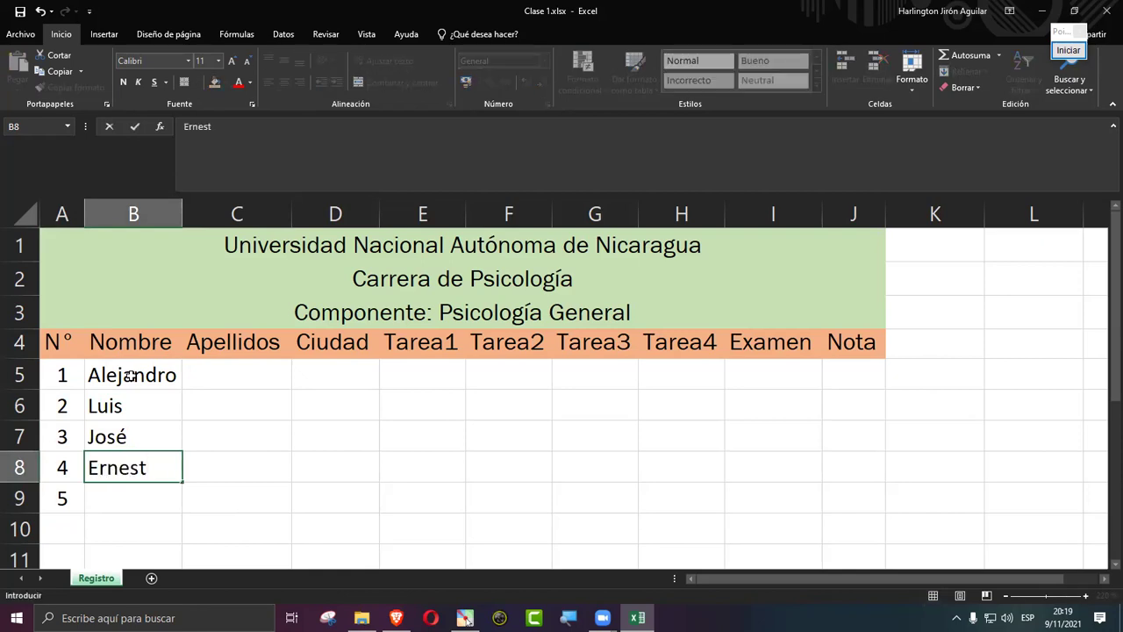
key("Return")
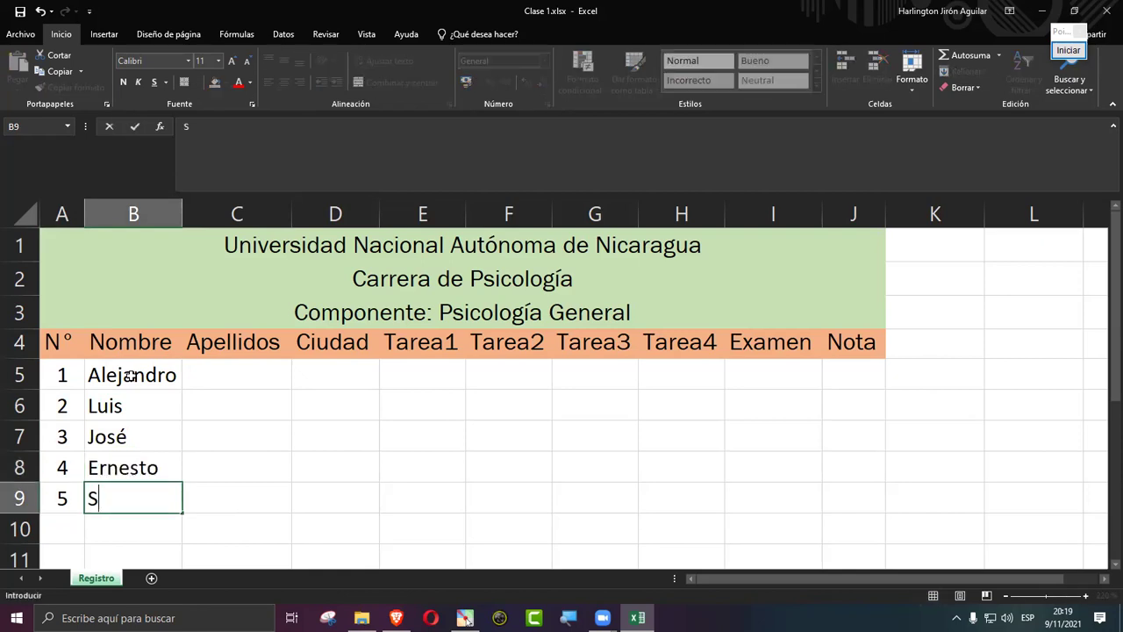
key("Tab")
Step: Rename the C4 header from 'Apellidos' to 'Apellido'
key("Up")
key("Up")
key("Up")
key("Up")
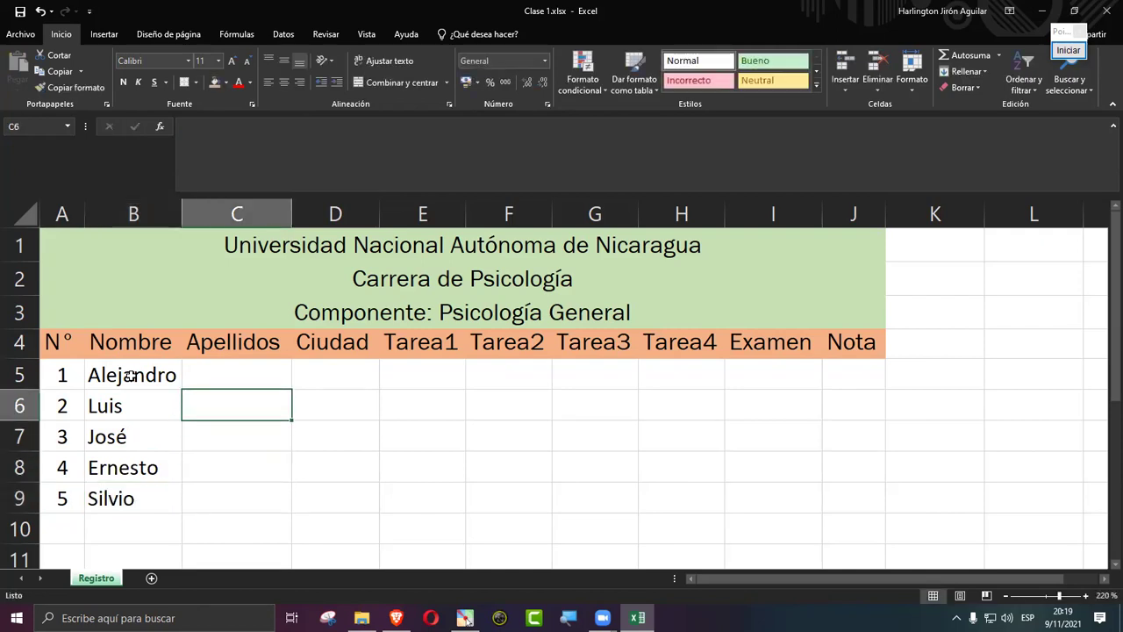
key("Up")
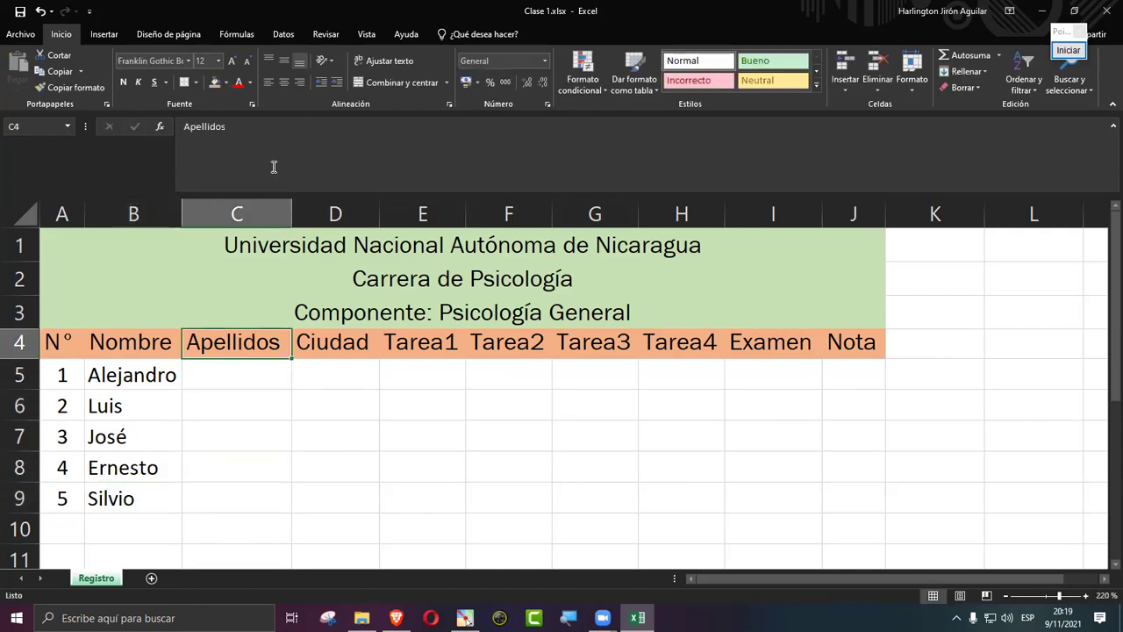
left_click(273, 167)
key("BackSpace")
key("Return")
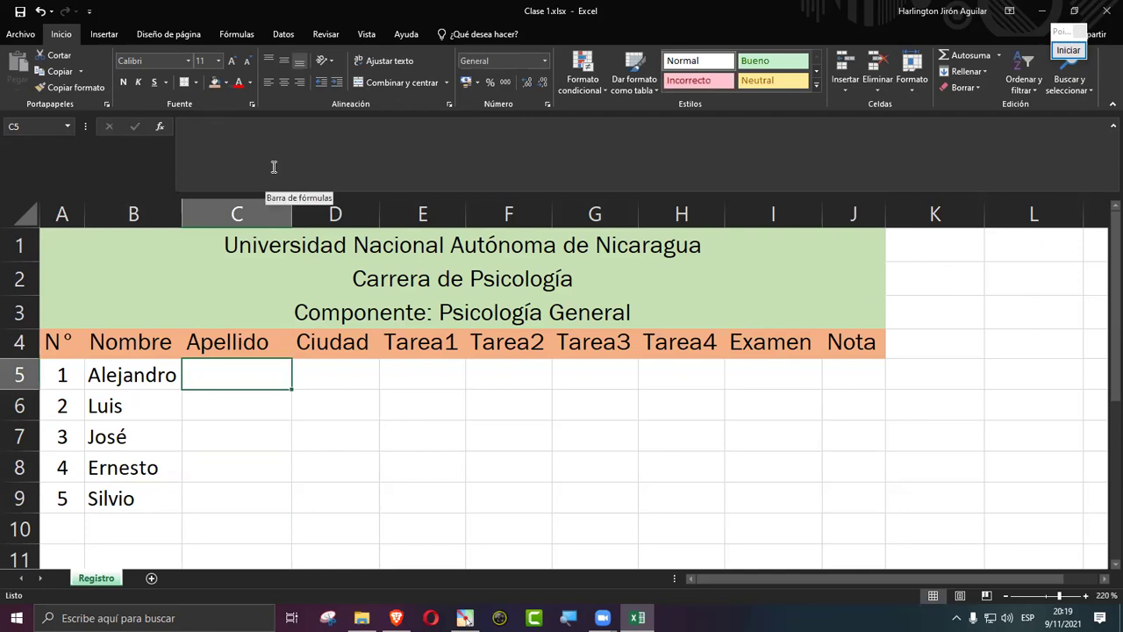
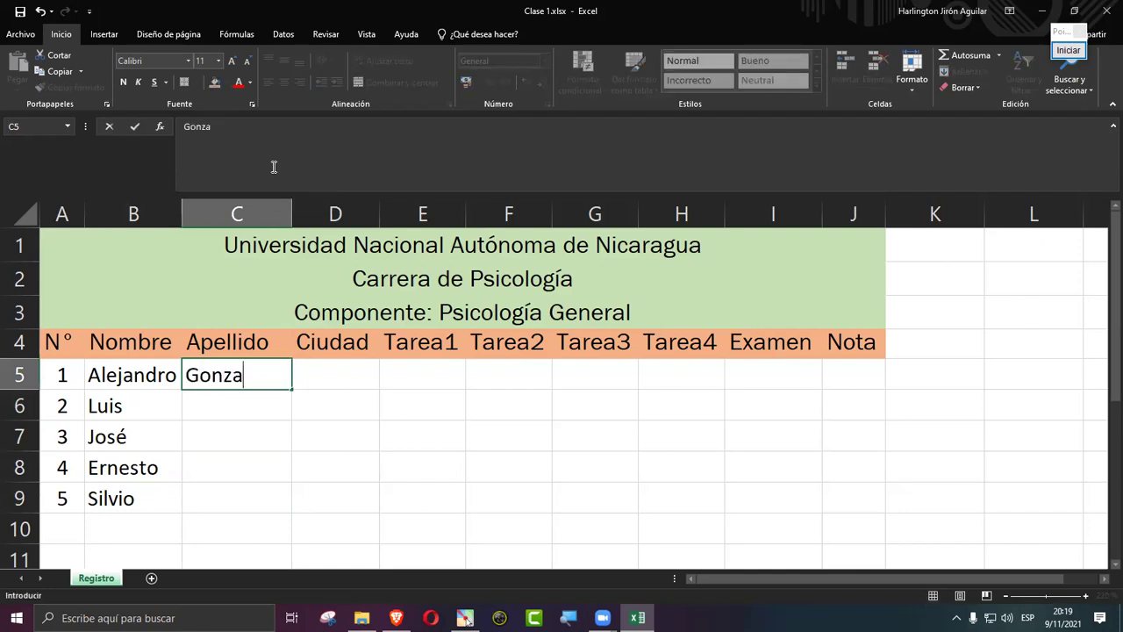
Step: Type the five students' surnames into C5:C9, then move to Ciudad cell D5
key("Return")
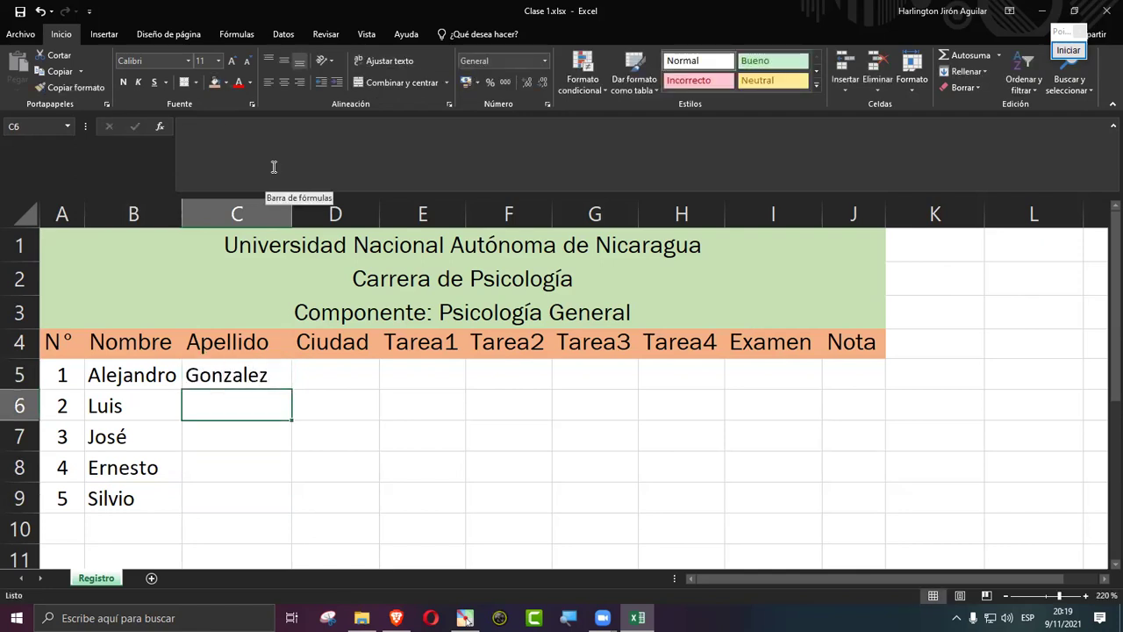
key("Return")
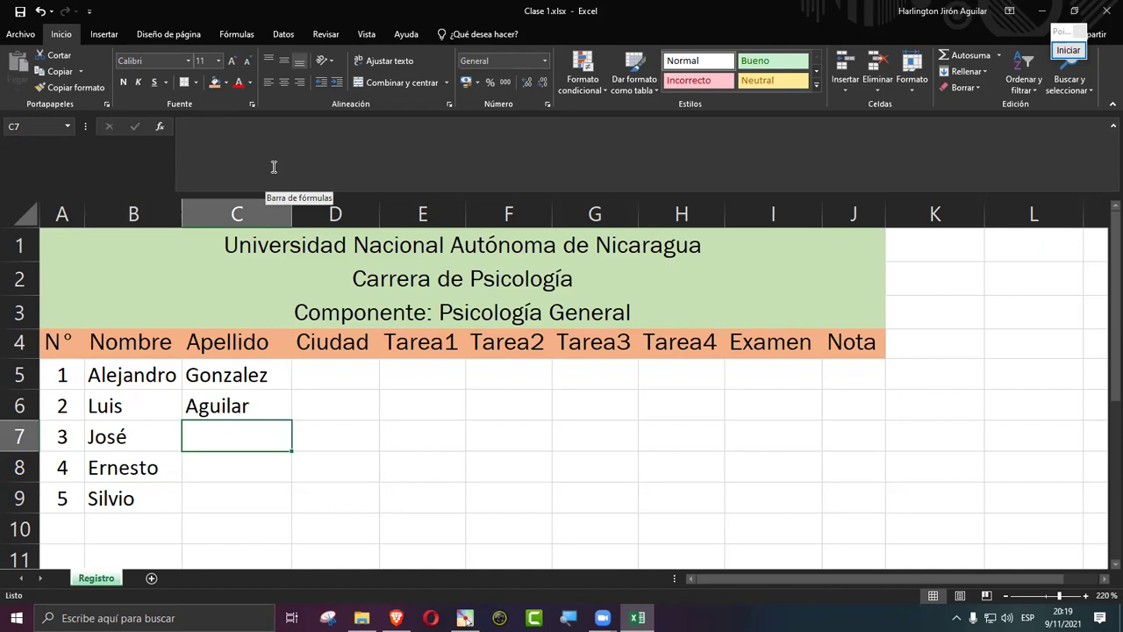
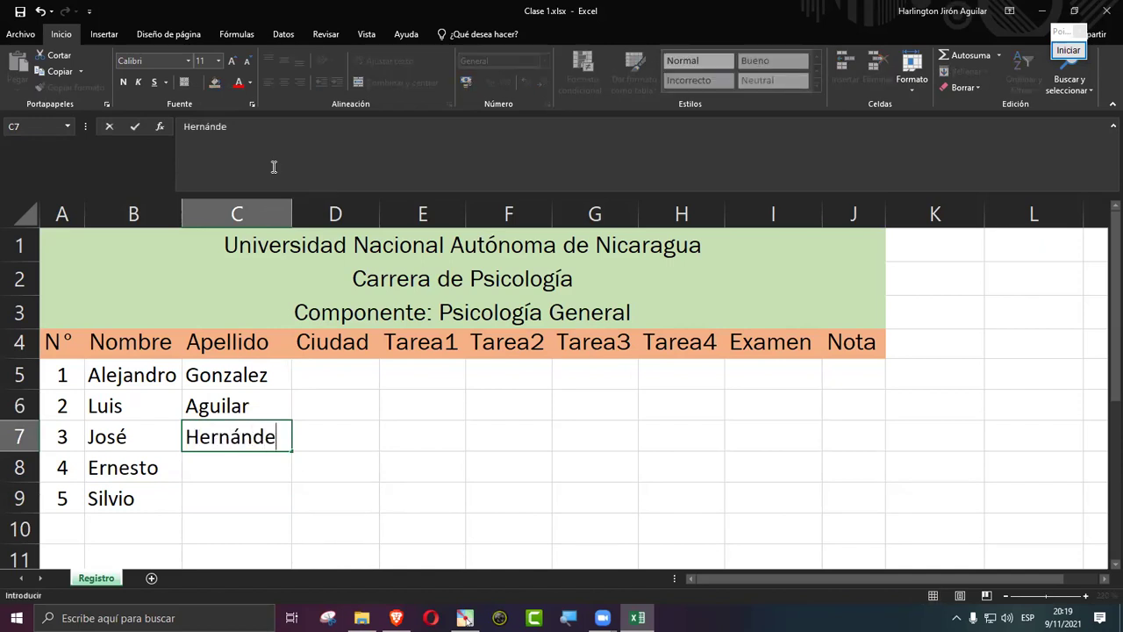
key("Return")
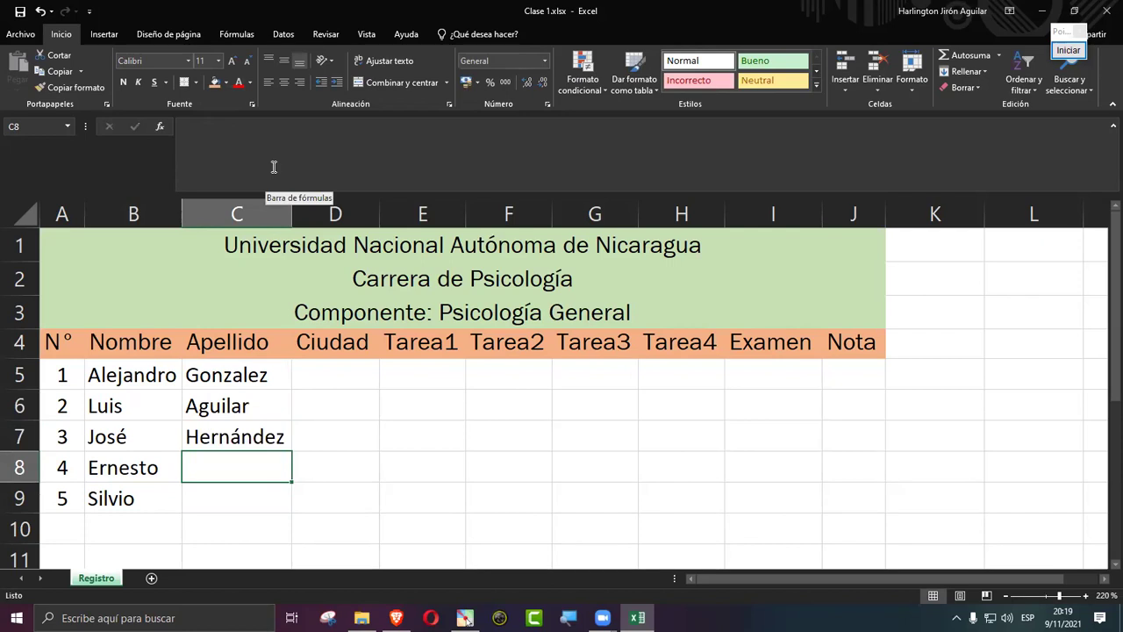
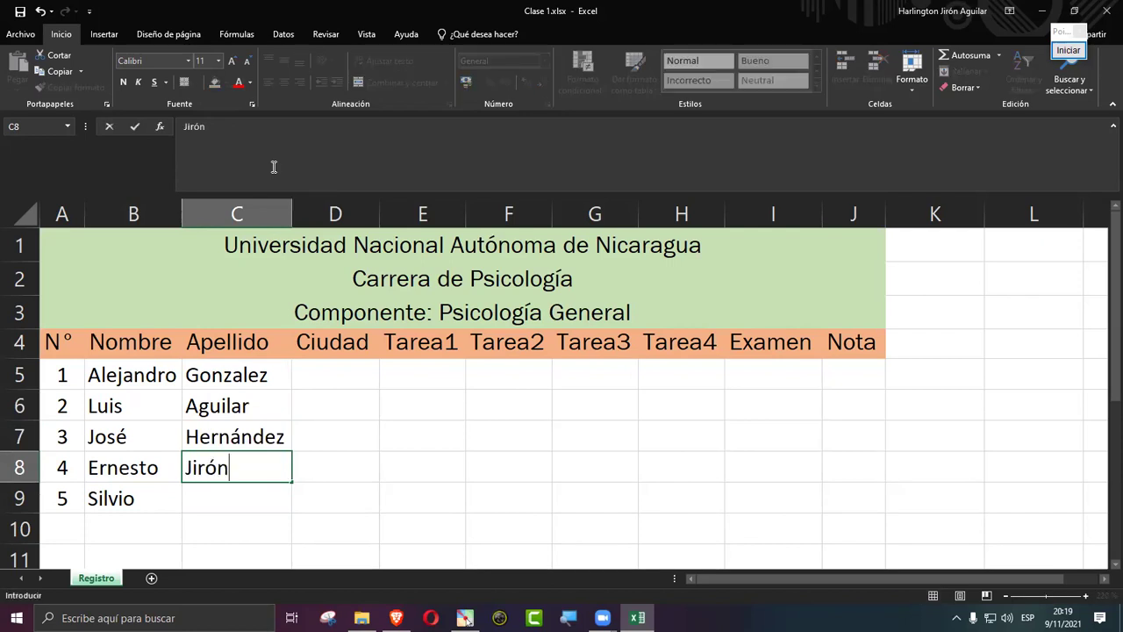
key("Return")
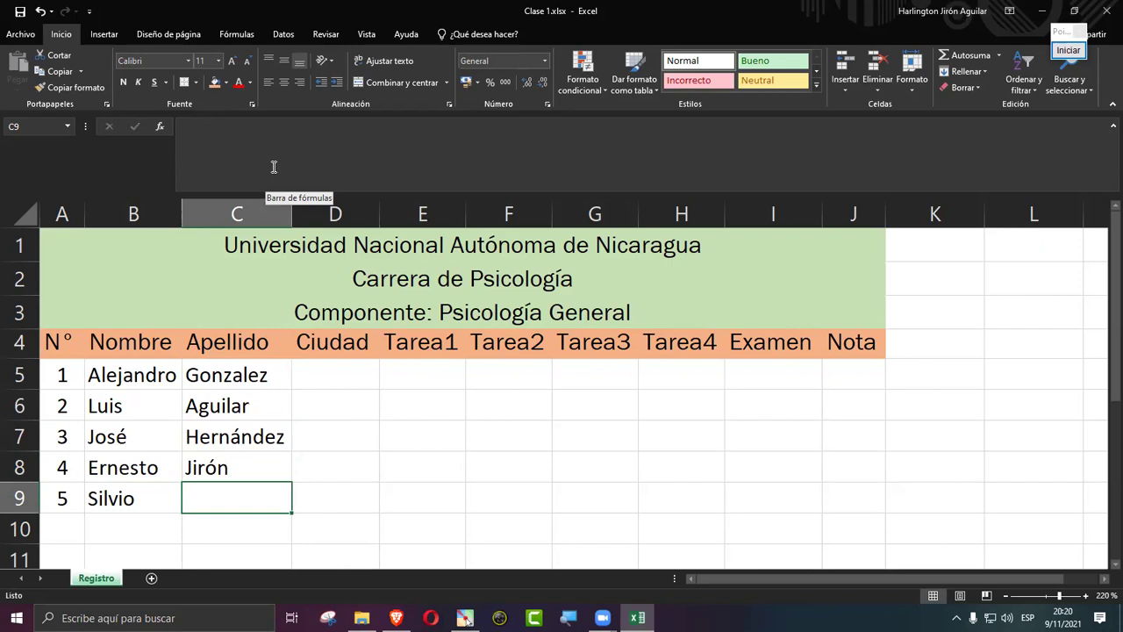
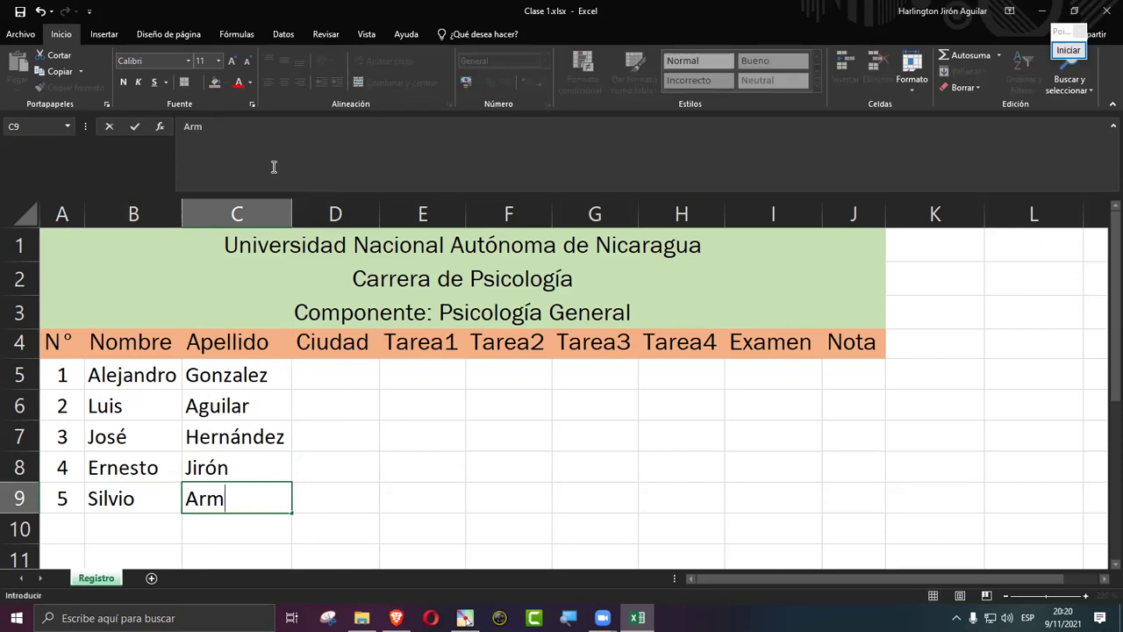
key("Return")
key("Up")
key("Right")
key("Up")
key("Up")
key("Up")
key("Up")
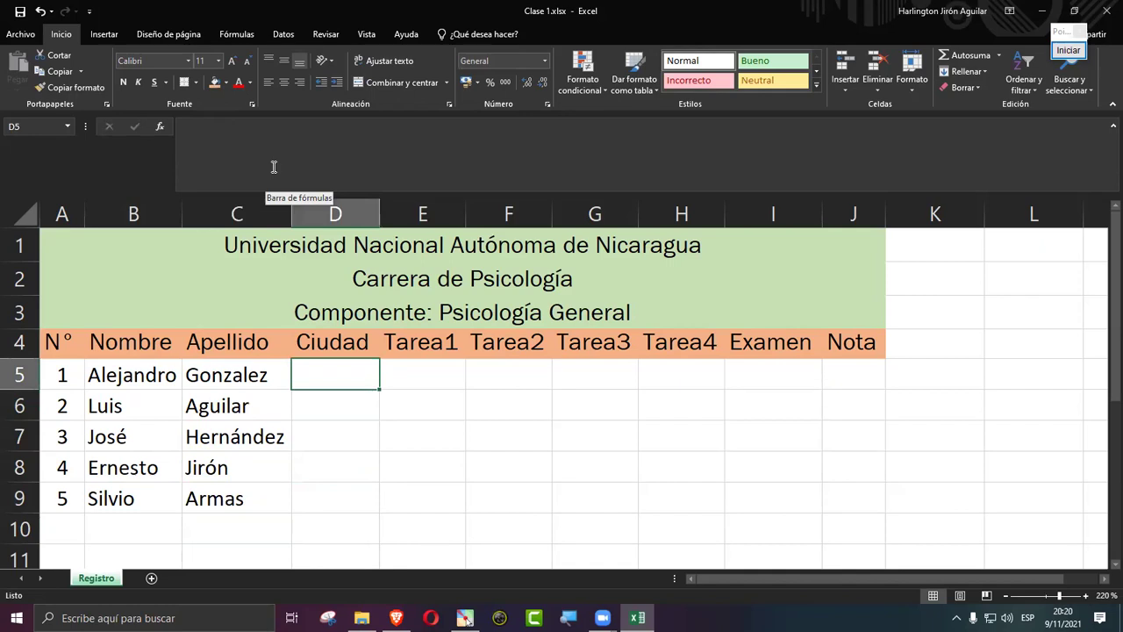
Step: Enter León, Chinandega and Managua as the cities for the first three students
type("León")
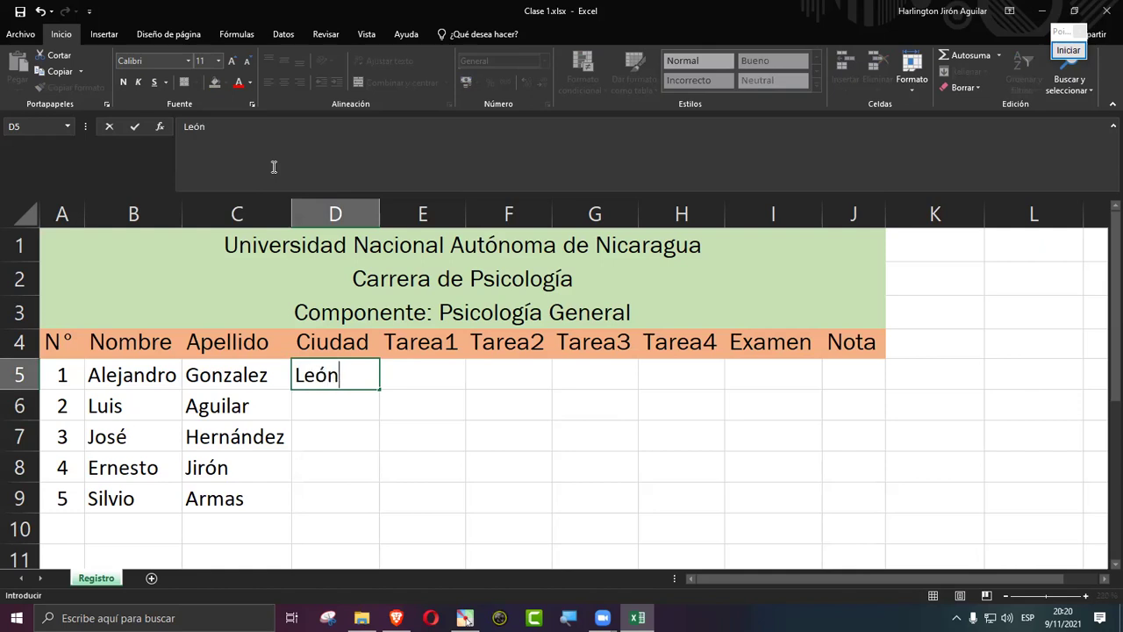
key("Return")
type("Chinandega")
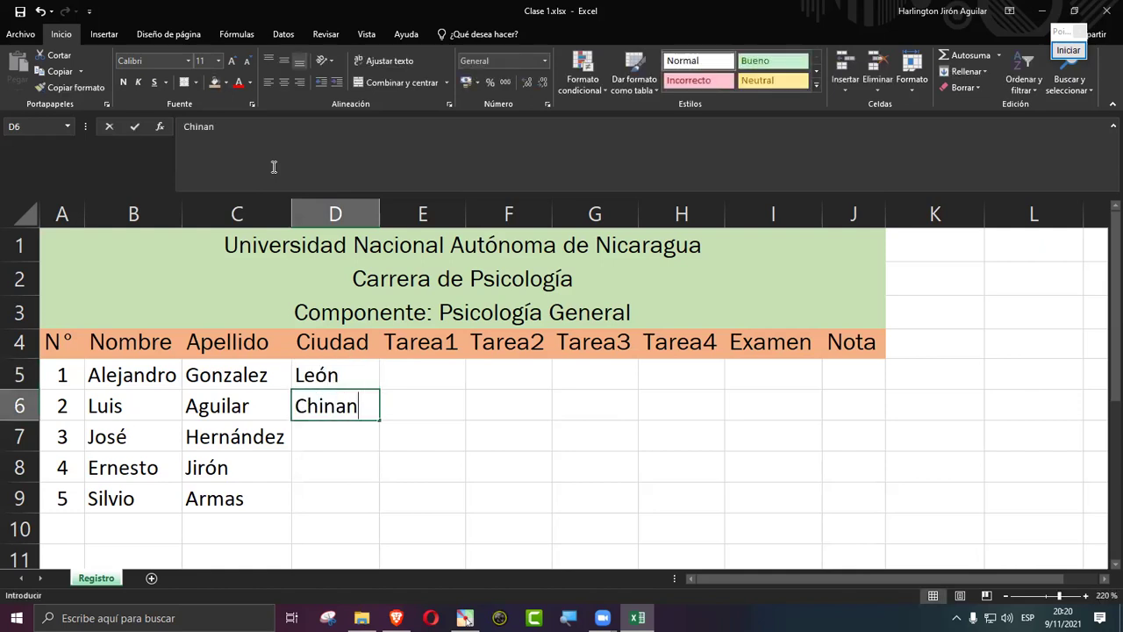
key("Return")
type("Managua")
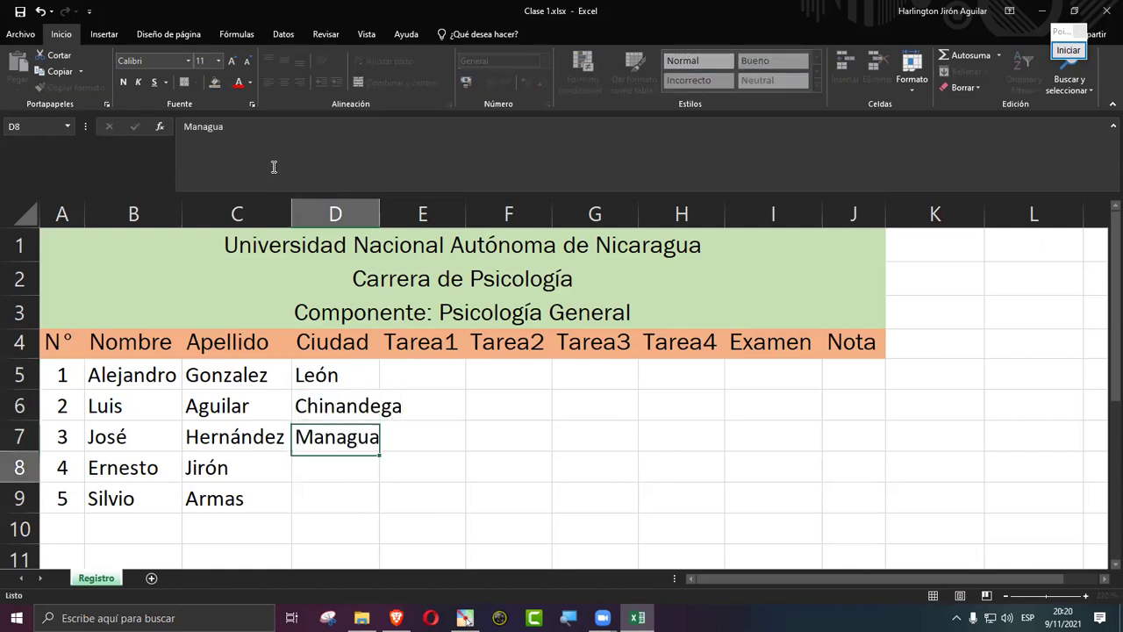
key("Return")
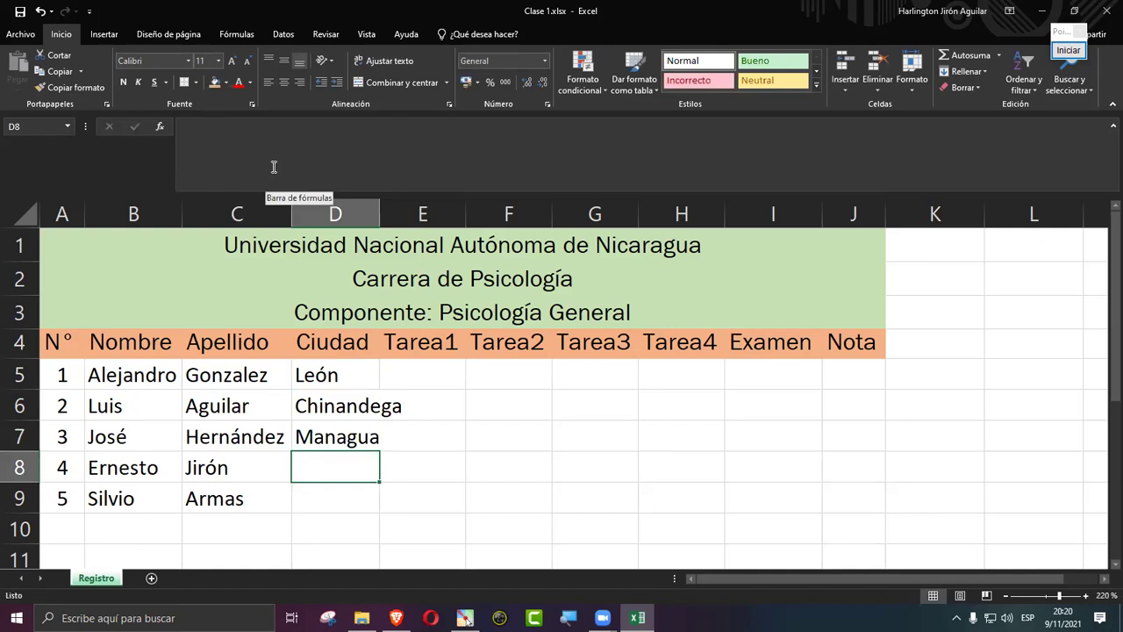
Step: Enter Chontales in D8 and Jinotega in D9, correcting the typos
type("Chontales")
key("Return")
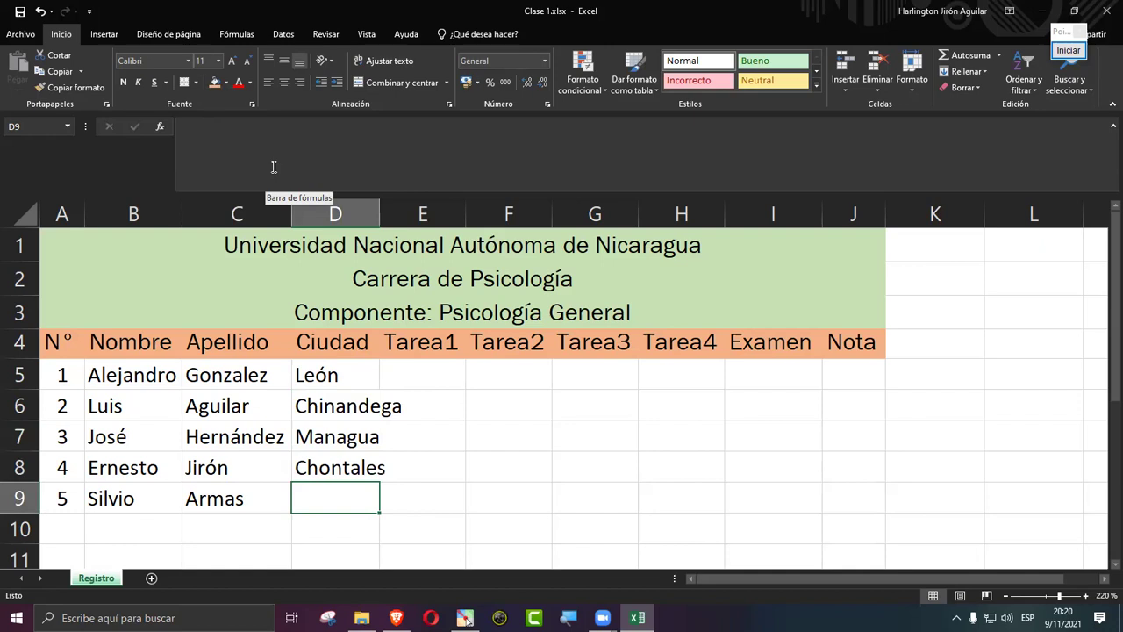
type("Gra")
key("BackSpace")
key("BackSpace")
key("BackSpace")
type("Jinotega")
key("Return")
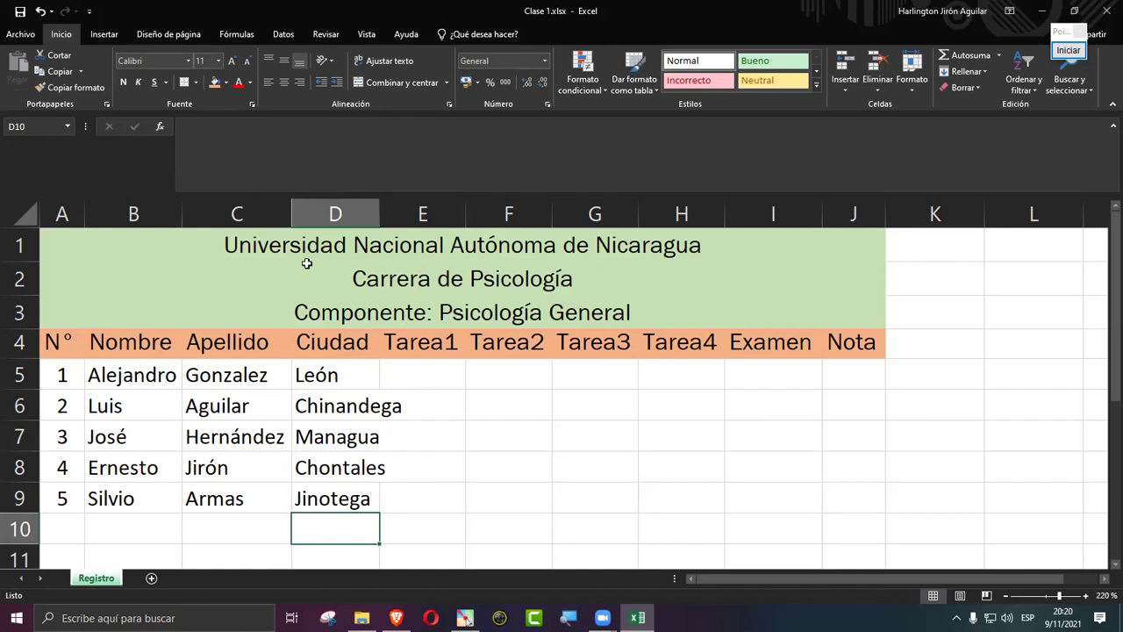
Step: Autofit column D to fit Chinandega and save the workbook
double_click(379, 213)
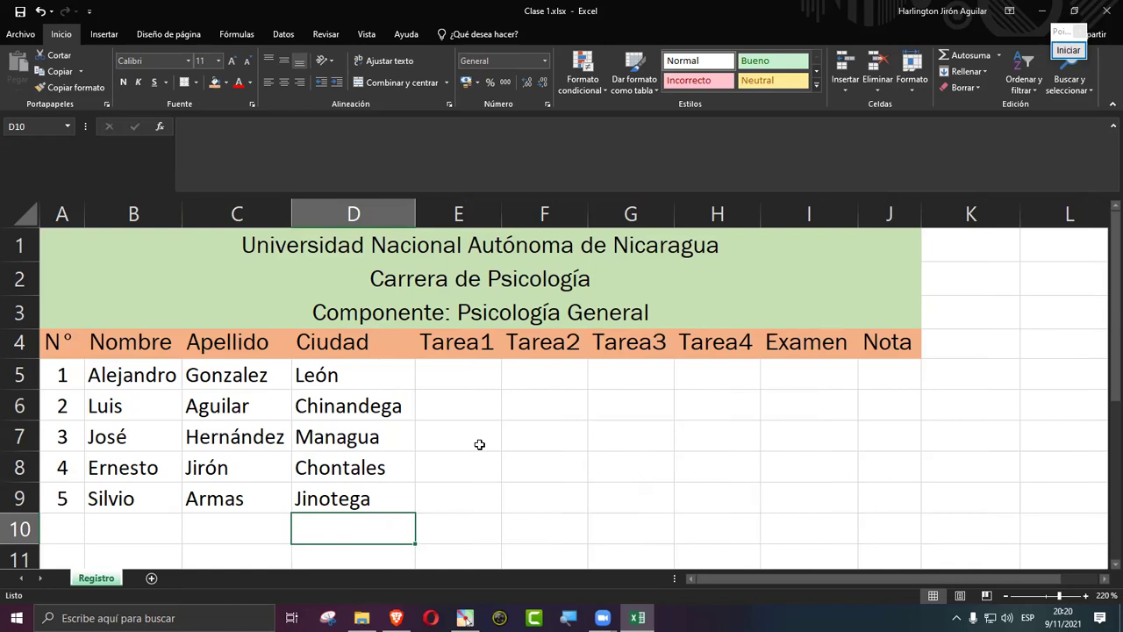
left_click(20, 11)
left_click(455, 377)
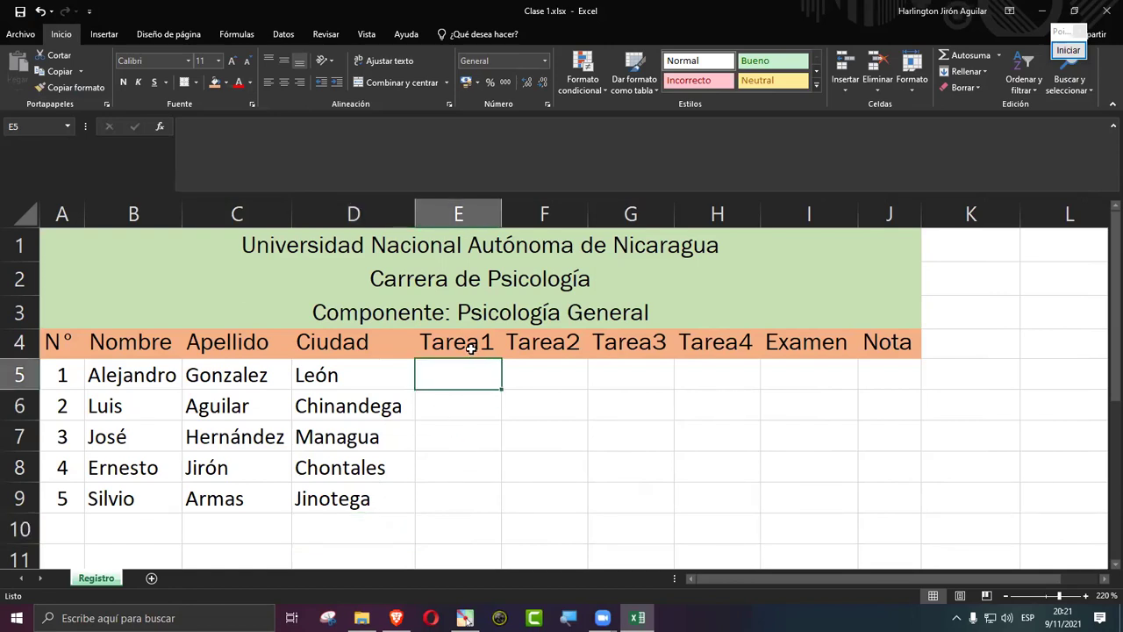
left_click_drag(471, 349, 802, 345)
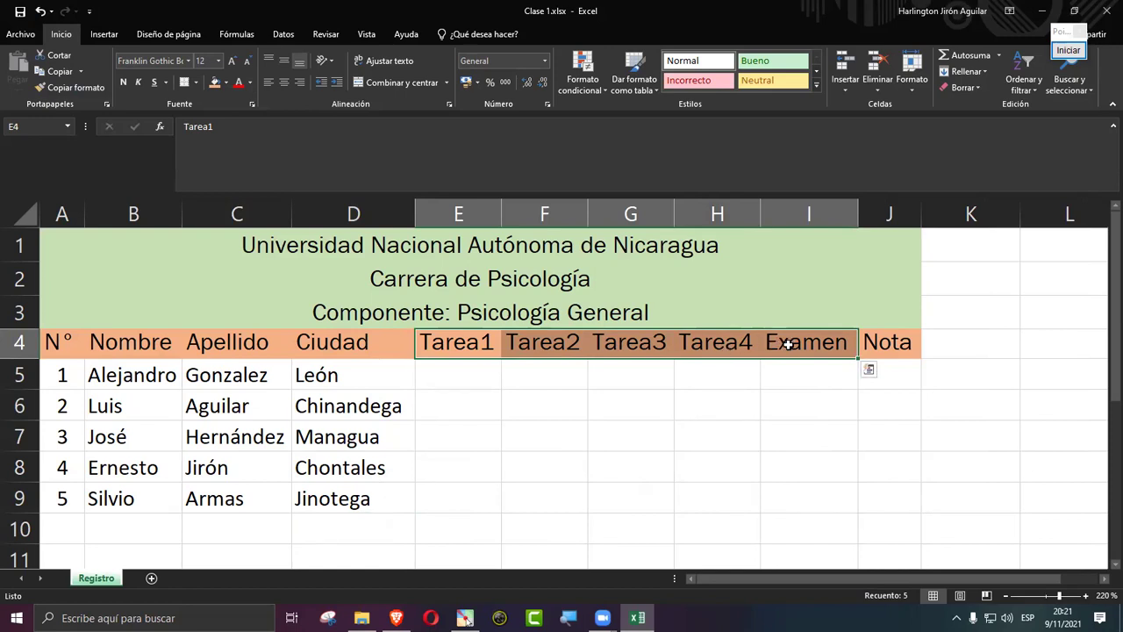
Step: Enter the Tarea1 scores 18, 15, 20, 13 and 11 in E5:E9
left_click(457, 376)
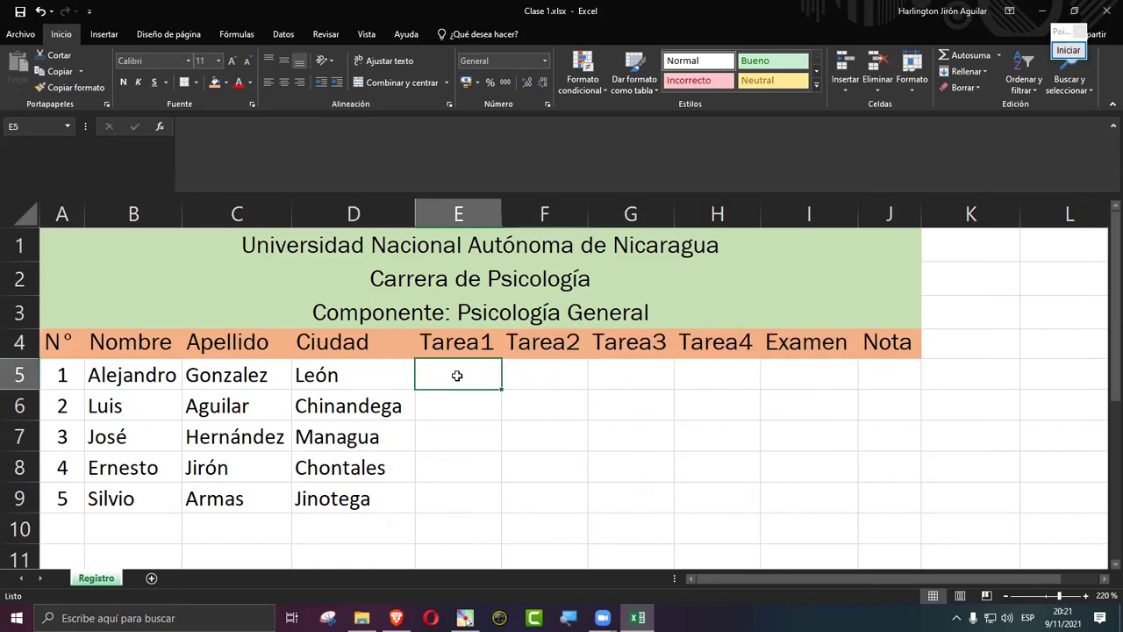
type("18")
key("Return")
type("15")
key("Return")
type("20")
key("Return")
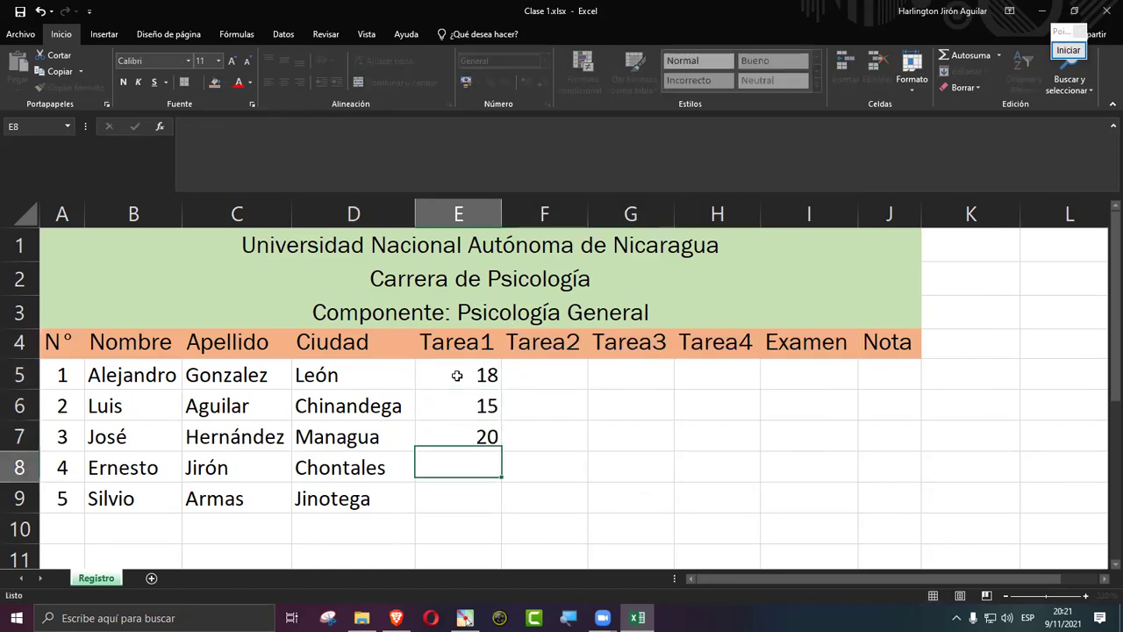
type("13")
key("Return")
type("11")
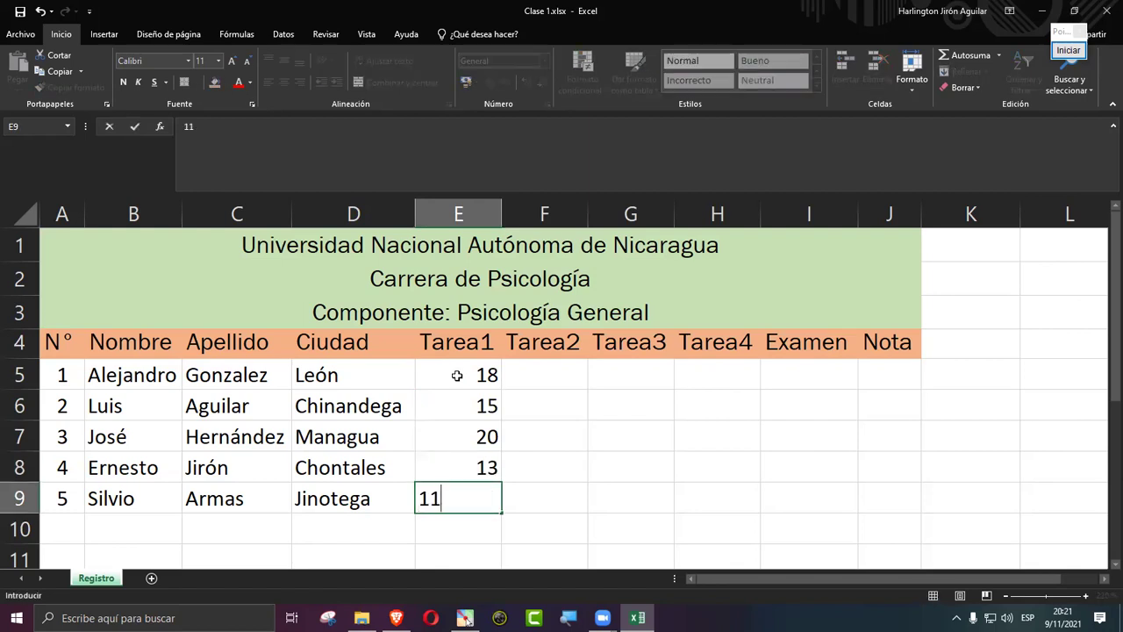
key("Return")
Step: Enter the Tarea2 scores 15, 14, 13, 18 and 19 in F5:F9, fixing F8
key("Right")
key("Up")
key("Up")
key("Up")
key("Up")
key("Up")
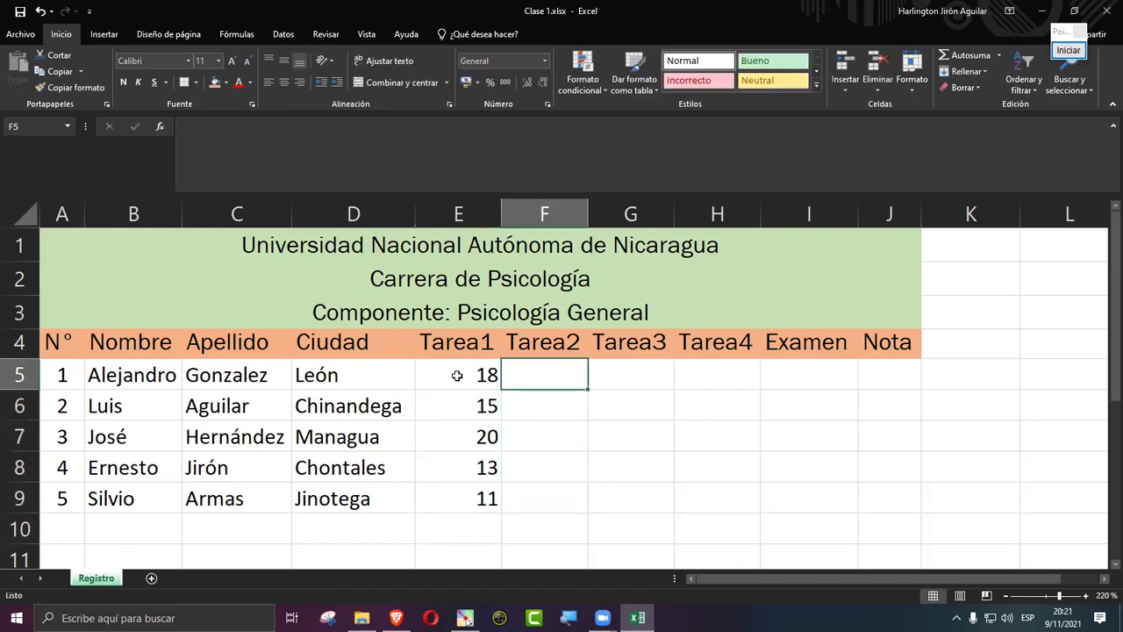
type("15")
key("Return")
type("14")
key("Return")
type("13")
key("Return")
type("187")
key("Return")
key("Up")
type("18")
key("Return")
type("19")
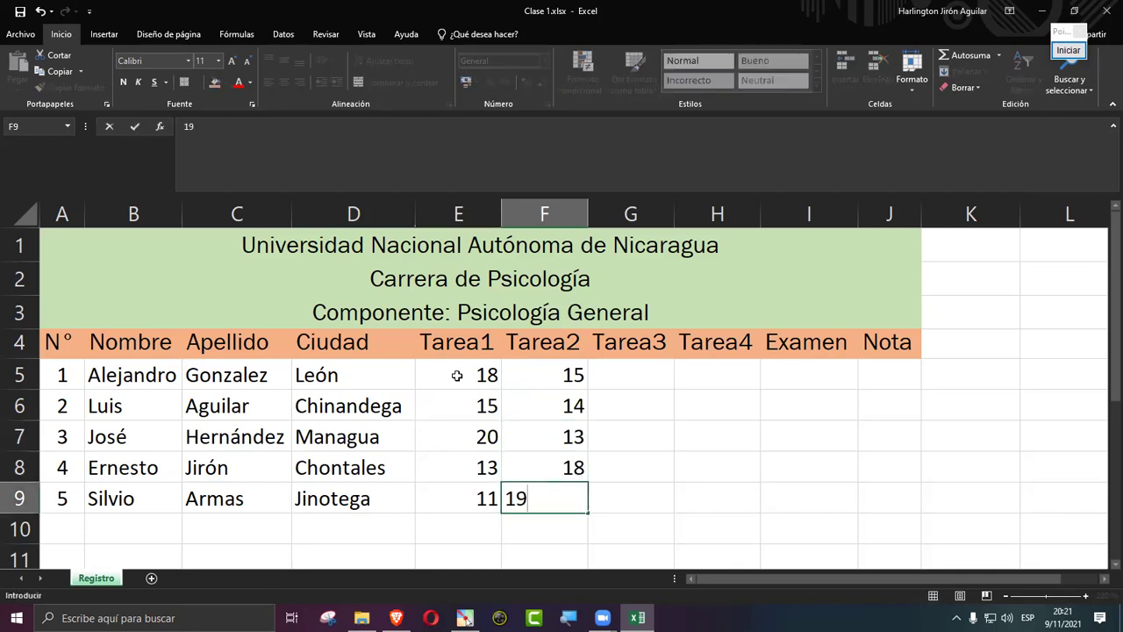
key("Tab")
key("Up")
key("Up")
key("Up")
key("Left")
key("Up")
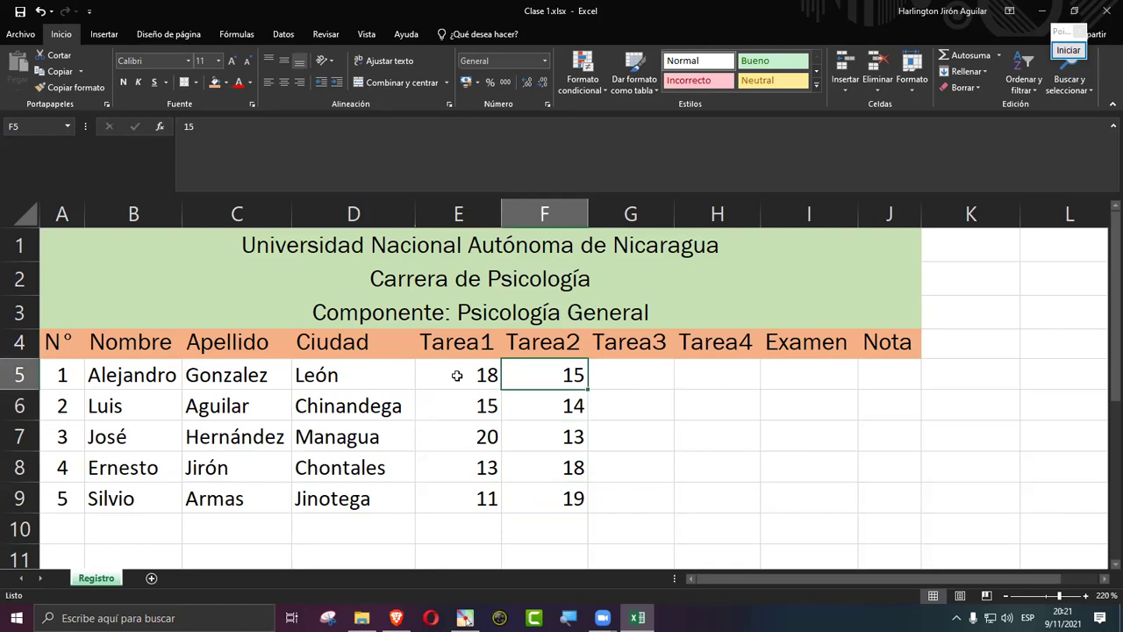
Step: Copy the Tarea1 and Tarea2 scores E5:F9 into Tarea3 and Tarea4 at G5
left_click(457, 374)
key("shift+Right")
key("shift+Down")
key("shift+Down")
key("shift+Down")
key("shift+Down")
key("ctrl+c")
key("Right")
key("Right")
key("ctrl+v")
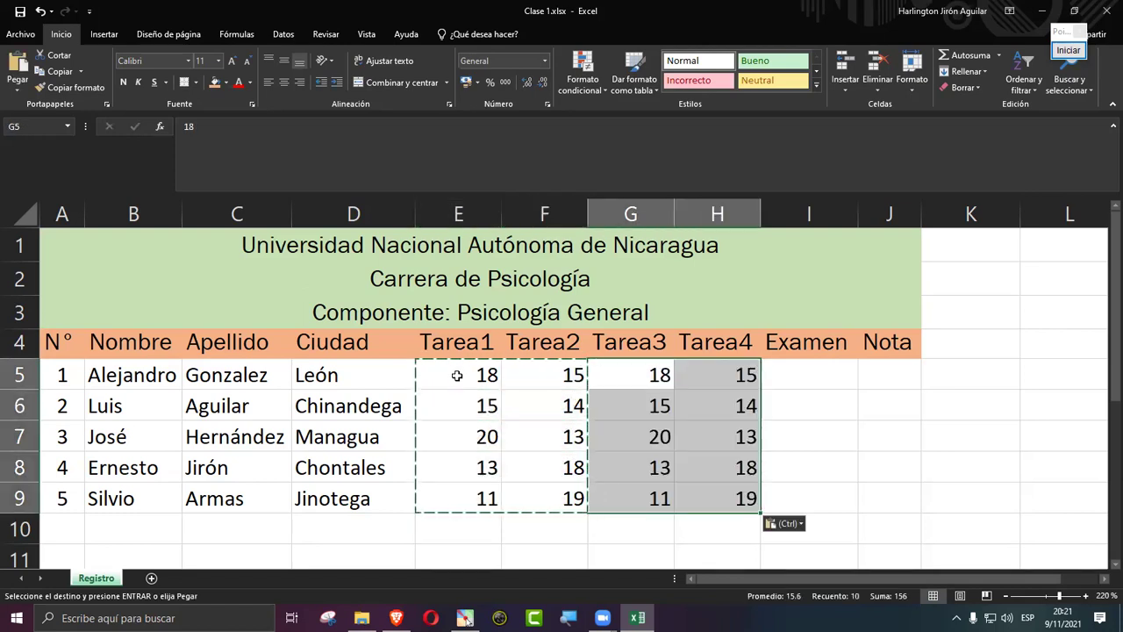
Step: Copy the Tarea1 scores into the Examen column
key("Left")
key("Left")
key("shift+Down")
key("shift+Down")
key("shift+Down")
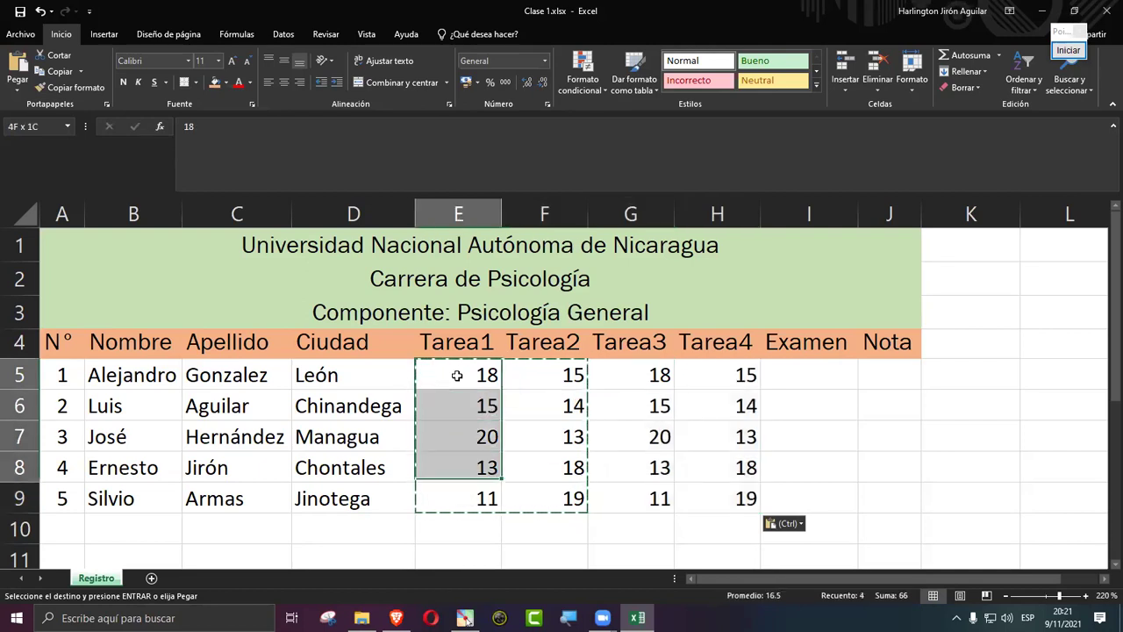
key("shift+Down")
key("ctrl+c")
key("Right")
key("Right")
key("Right")
key("Right")
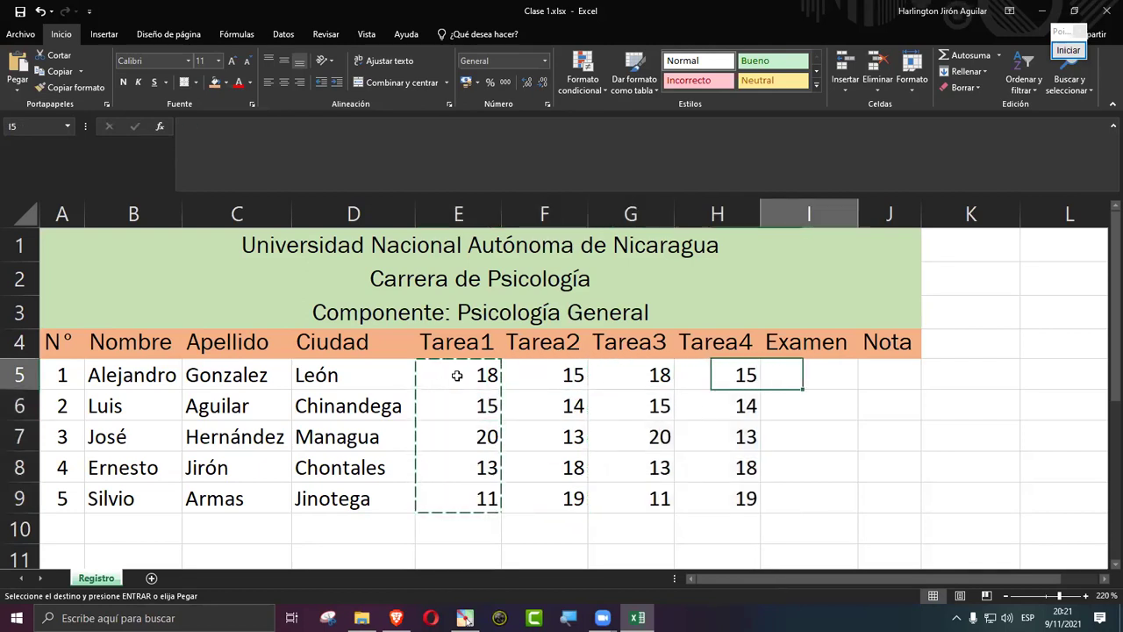
key("ctrl+v")
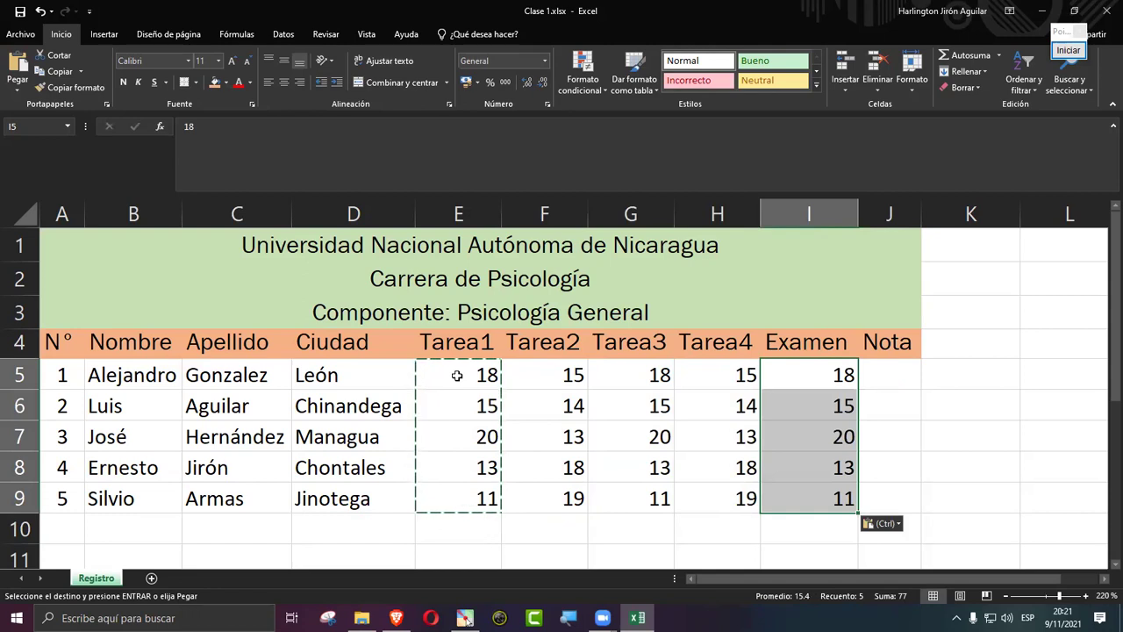
Step: Center the scores in E5:I9 and zoom the sheet out slightly
left_click(548, 436)
left_click_drag(444, 381, 795, 492)
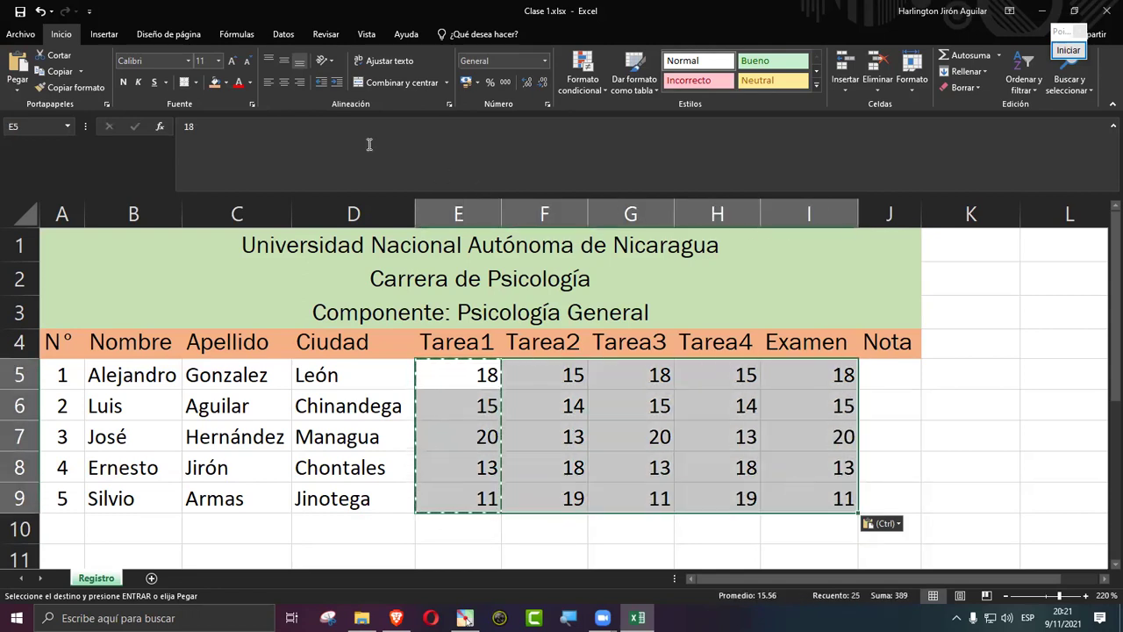
left_click(284, 85)
left_click(605, 460)
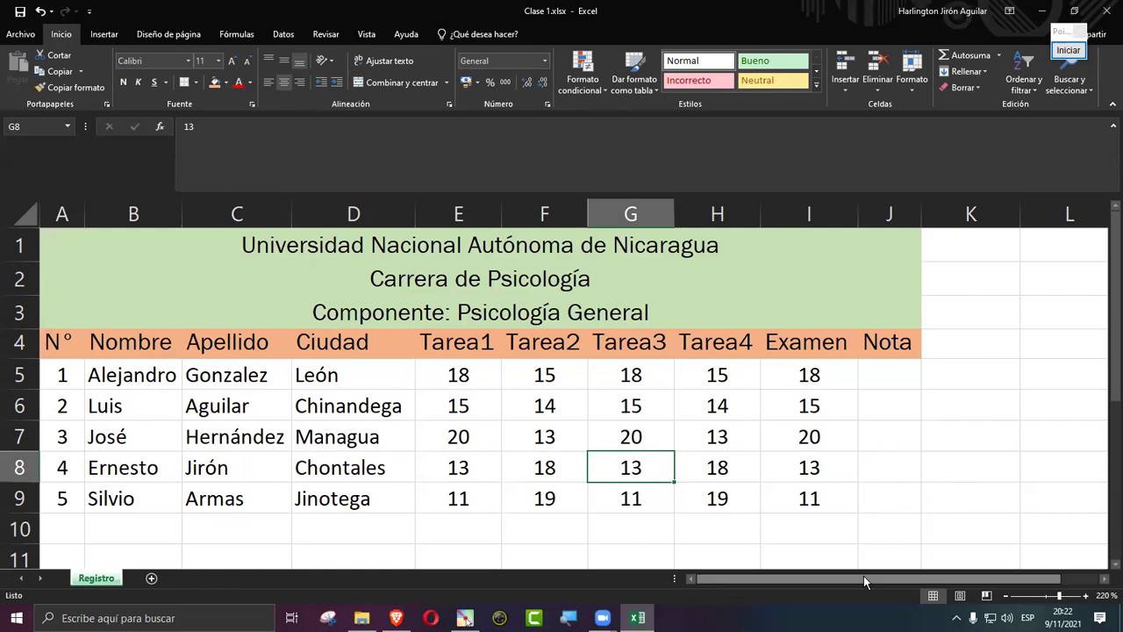
left_click(1006, 595)
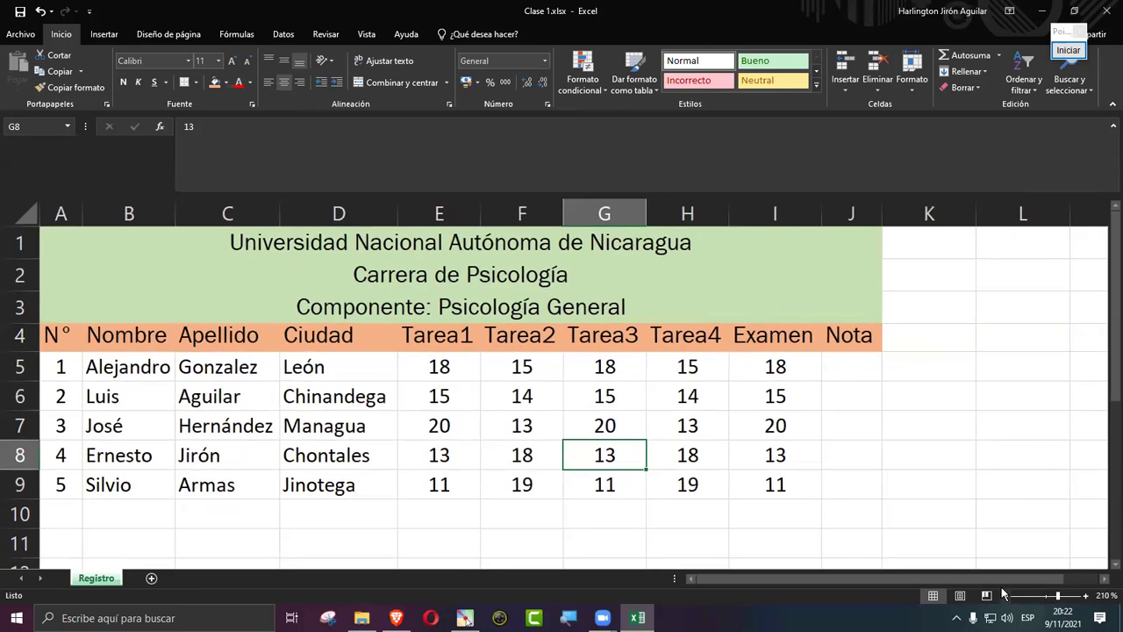
left_click(939, 372)
Step: Enter Ctrl + C, Ctrl + X and Ctrl + V in L5:L7
left_click(998, 369)
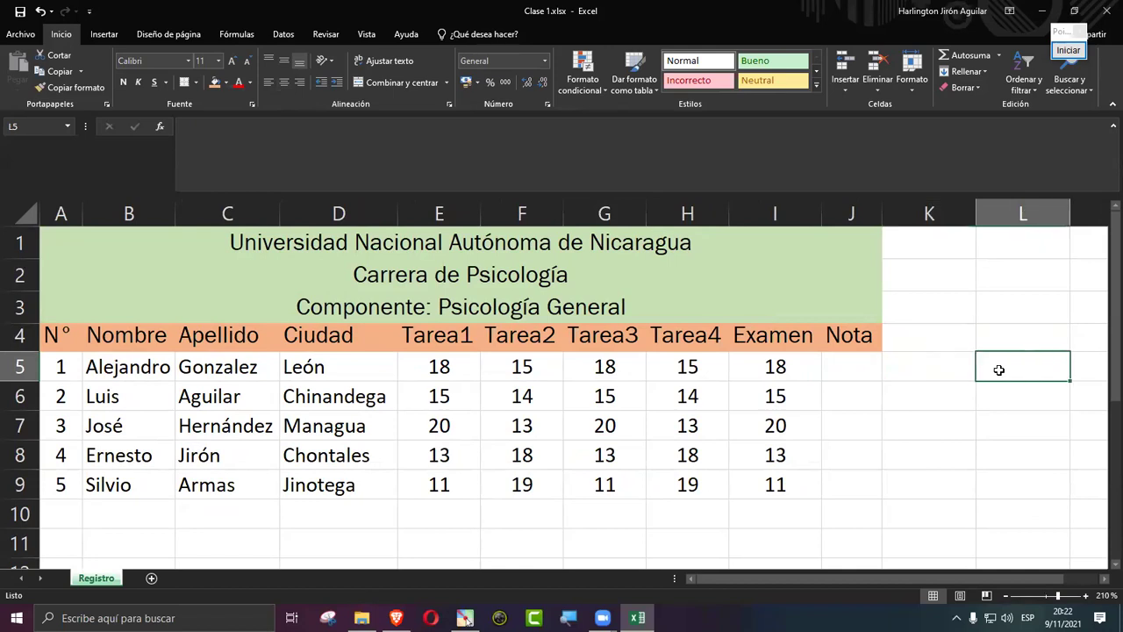
type("C")
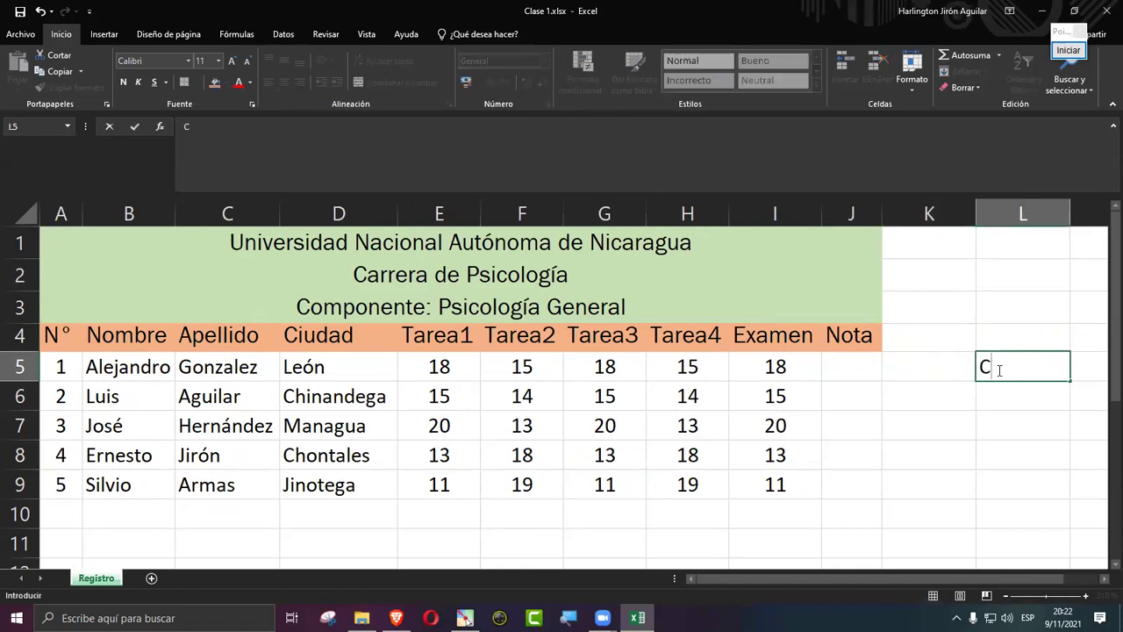
type("trl + C")
key("Return")
type("Ctrl")
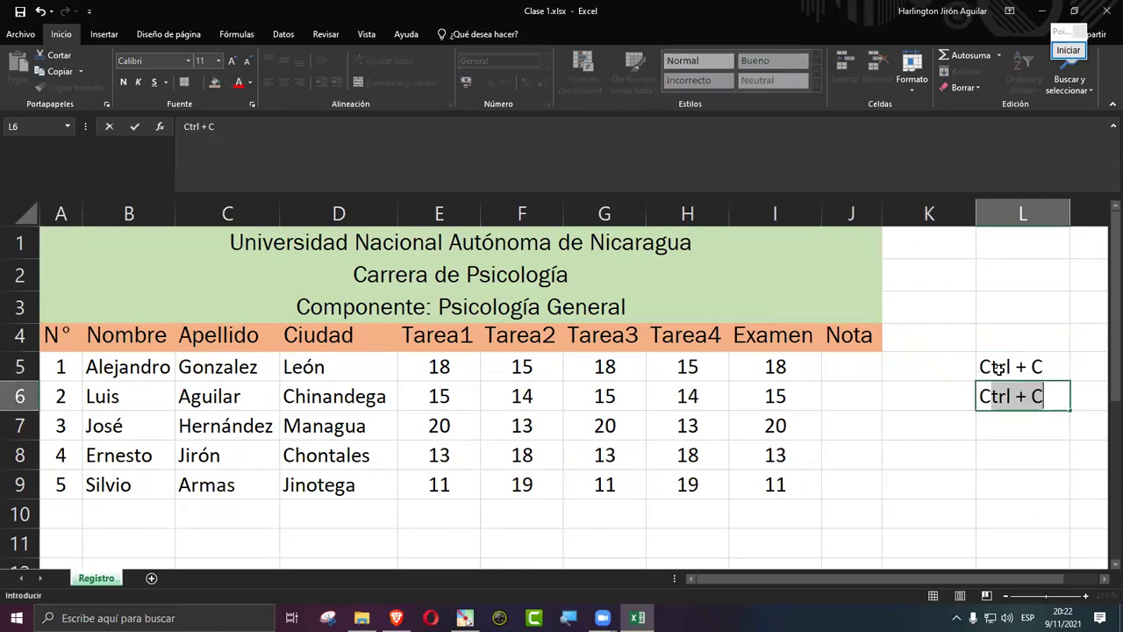
type(" * X")
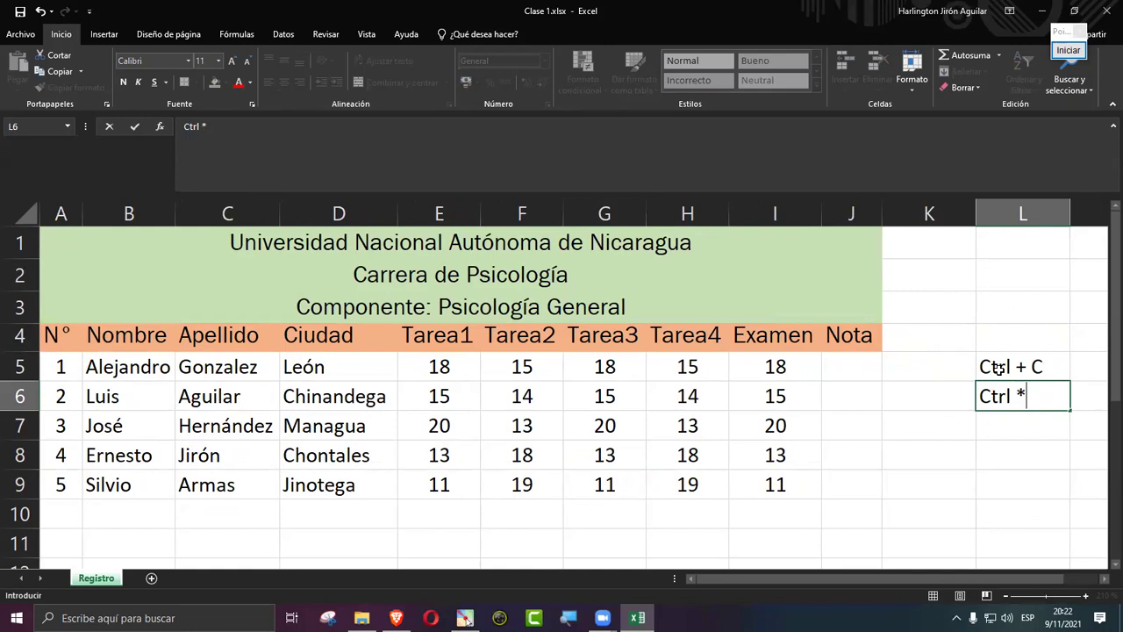
key("BackSpace")
key("BackSpace")
key("BackSpace")
key("BackSpace")
type("+ X")
key("Return")
type("Ctrl *")
key("BackSpace")
type("+ V")
key("Return")
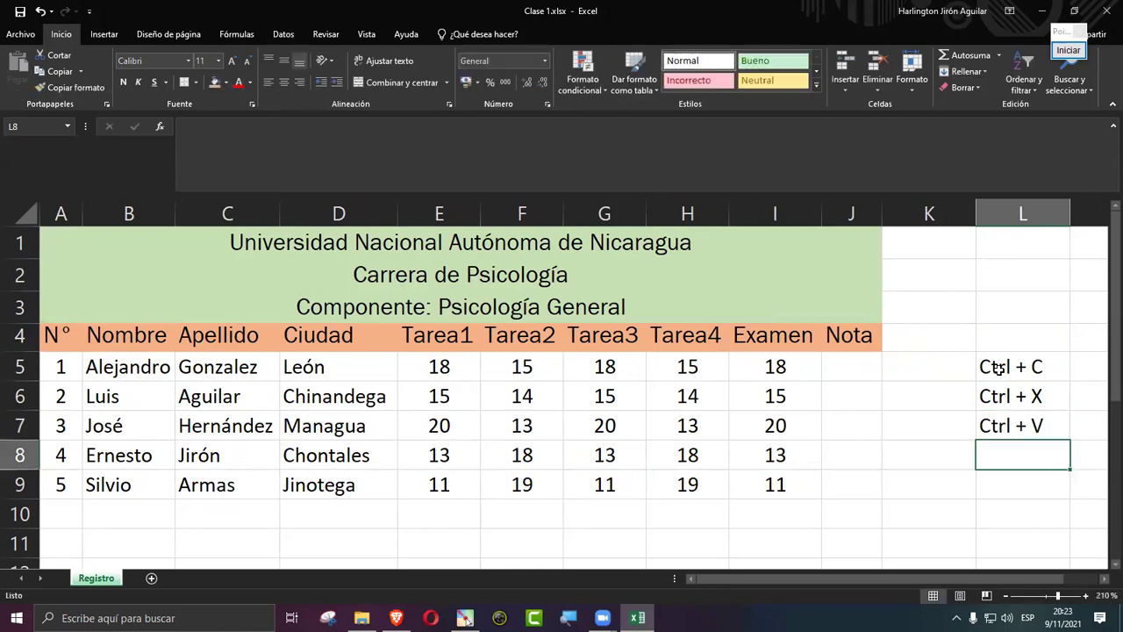
Step: Enter Ctrl + Z and Shift + Ctrl + direccional in L8 and L9
type("Ctyr")
key("BackSpace")
key("BackSpace")
type("rl ")
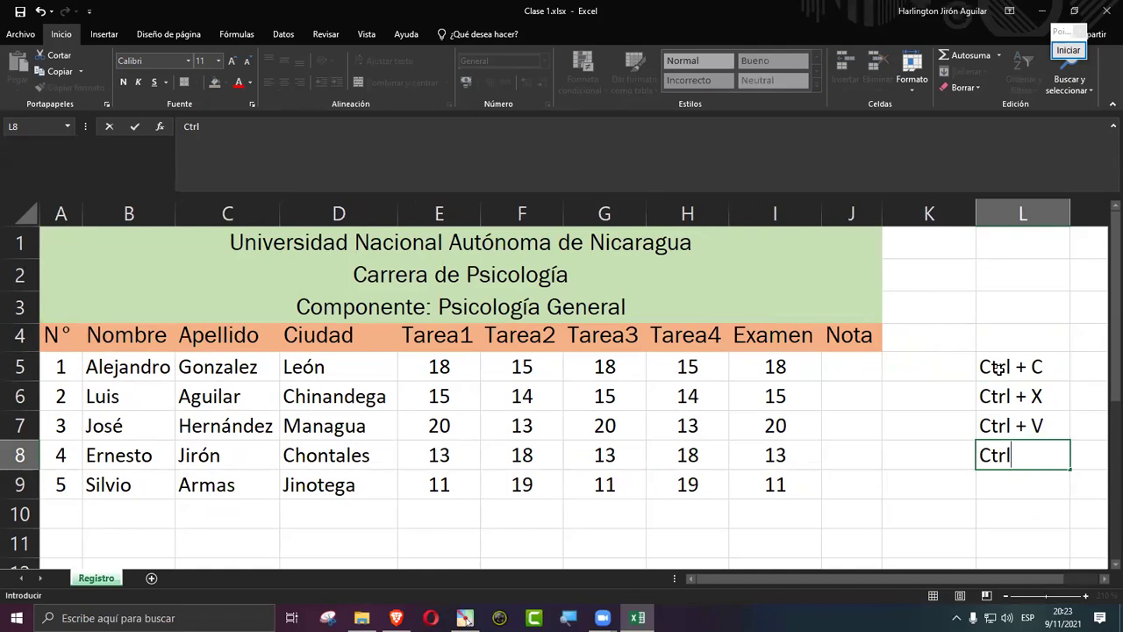
type("*")
key("BackSpace")
type("+ Z")
key("Return")
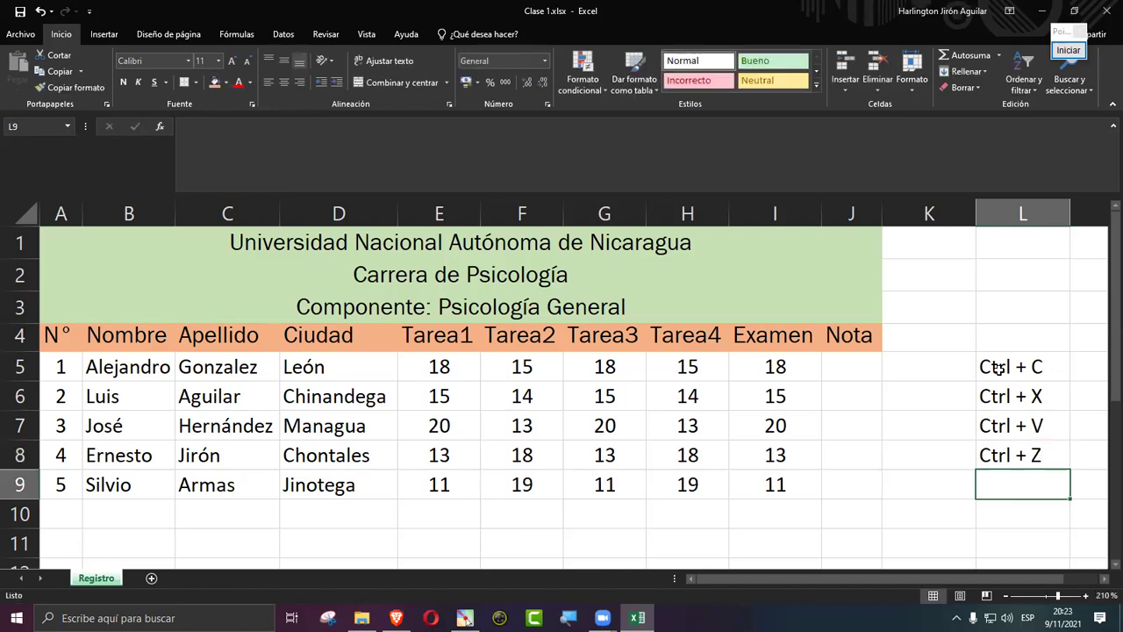
type("S")
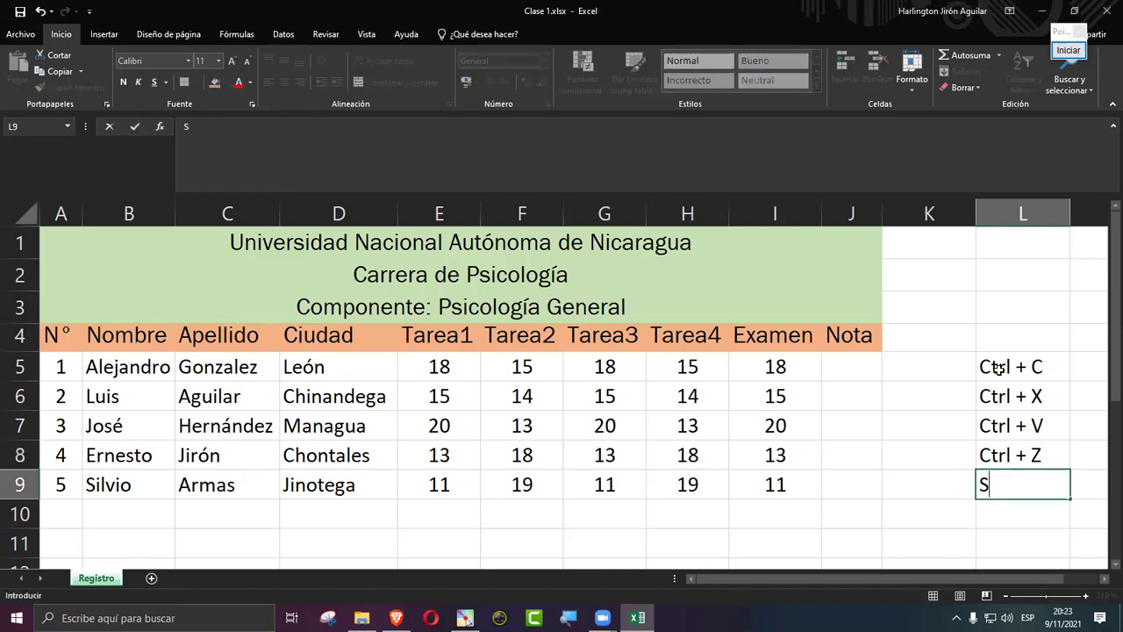
type("hift + Ct")
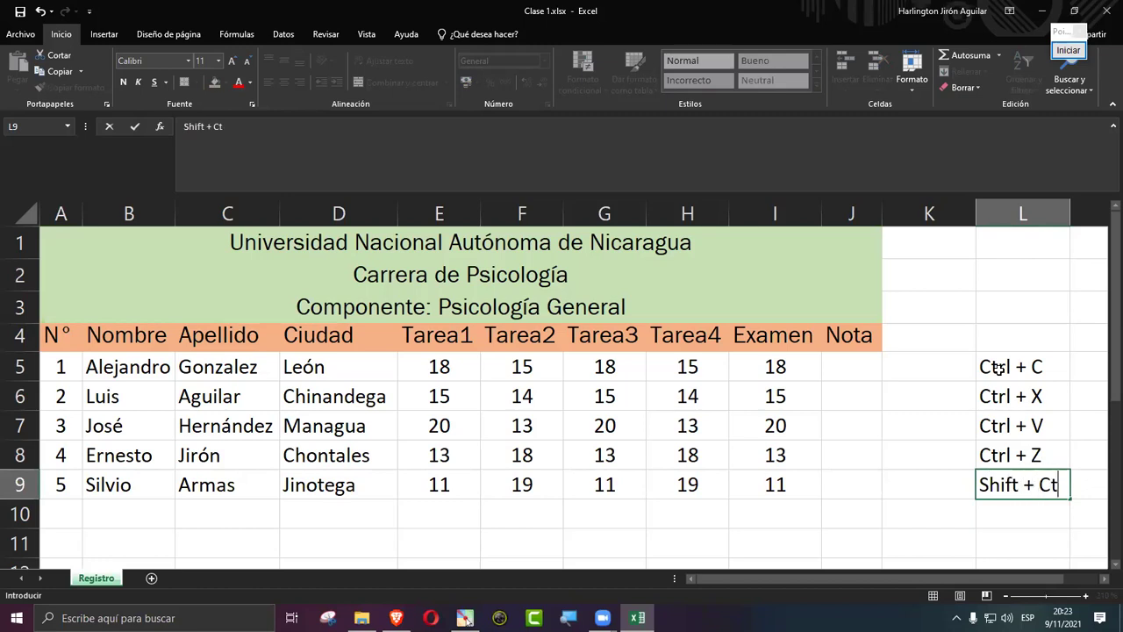
type("rl + direccional")
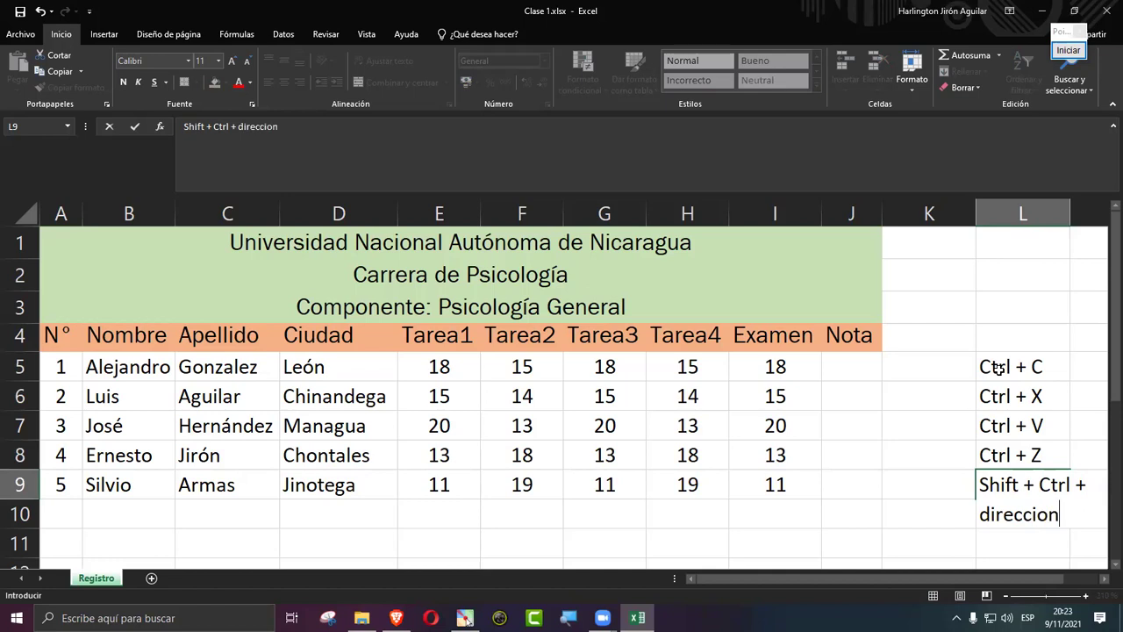
key("Return")
key("Up")
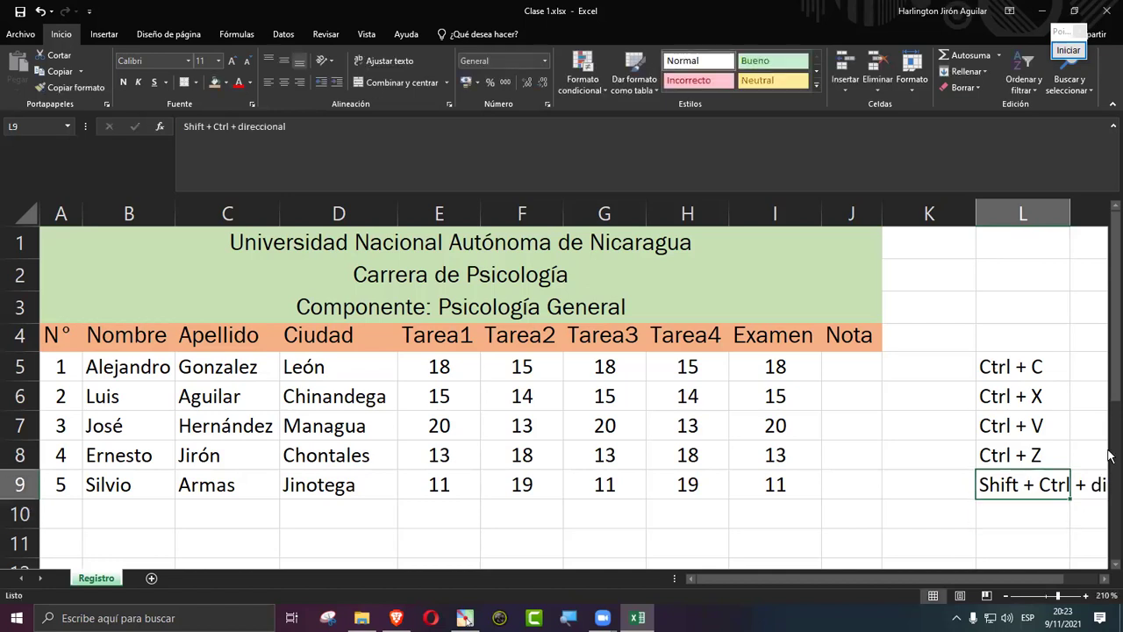
left_click_drag(988, 578, 985, 590)
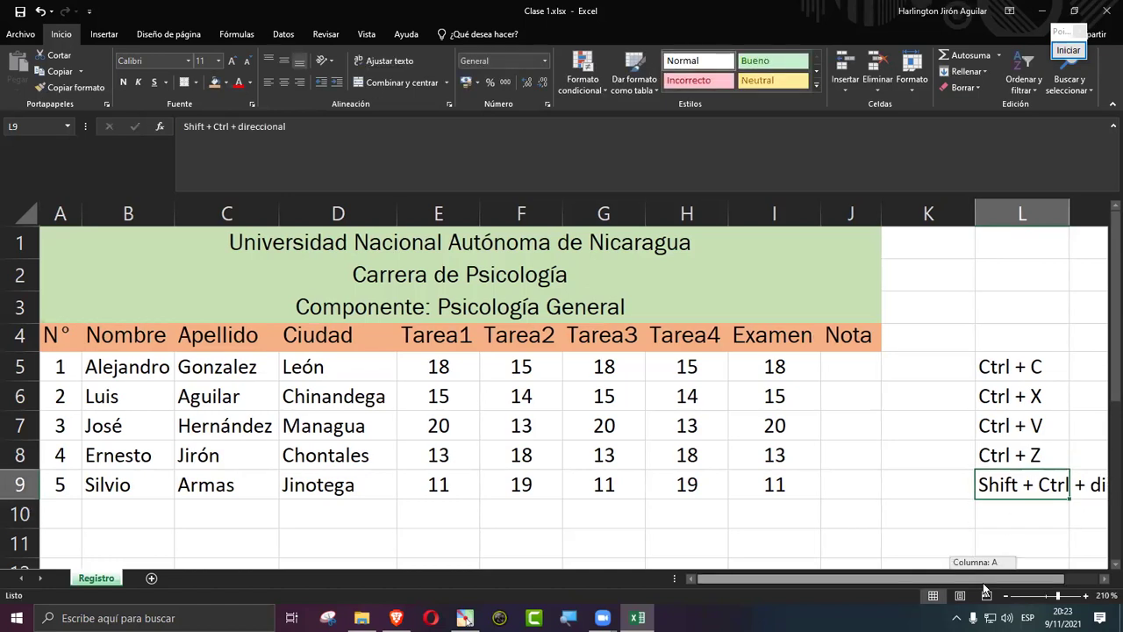
left_click_drag(1007, 363, 1020, 483)
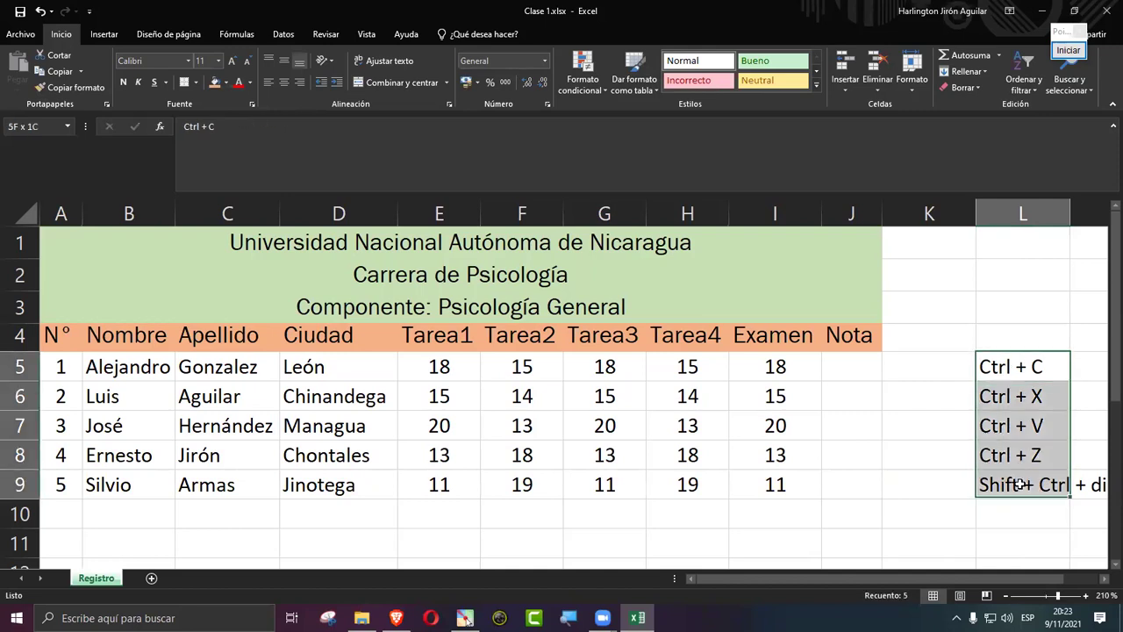
left_click(1016, 458)
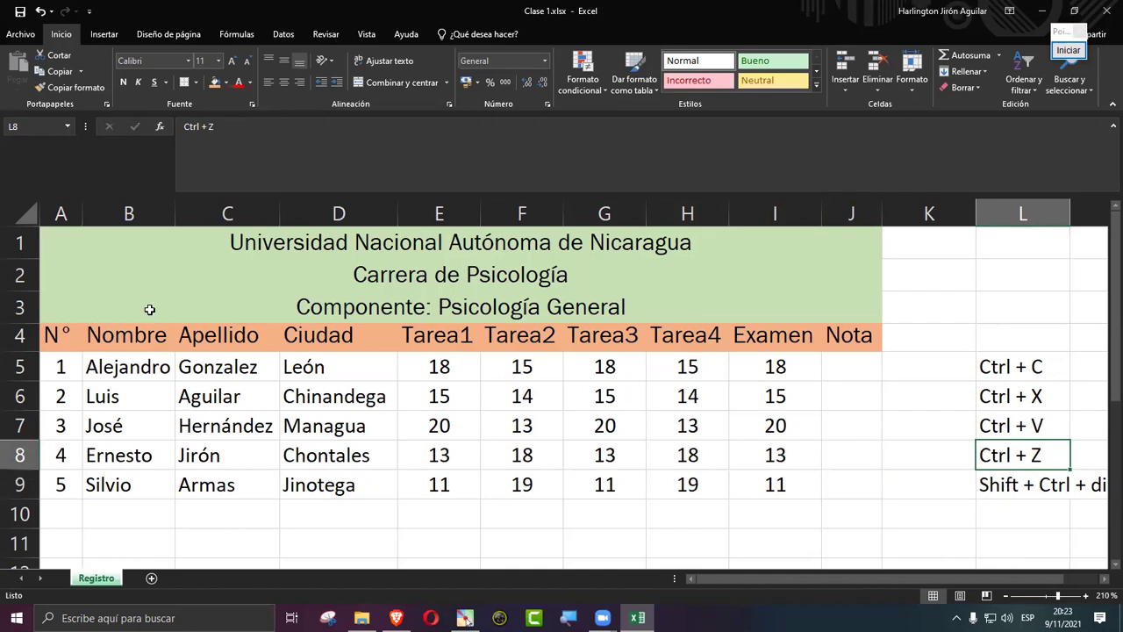
left_click(72, 334)
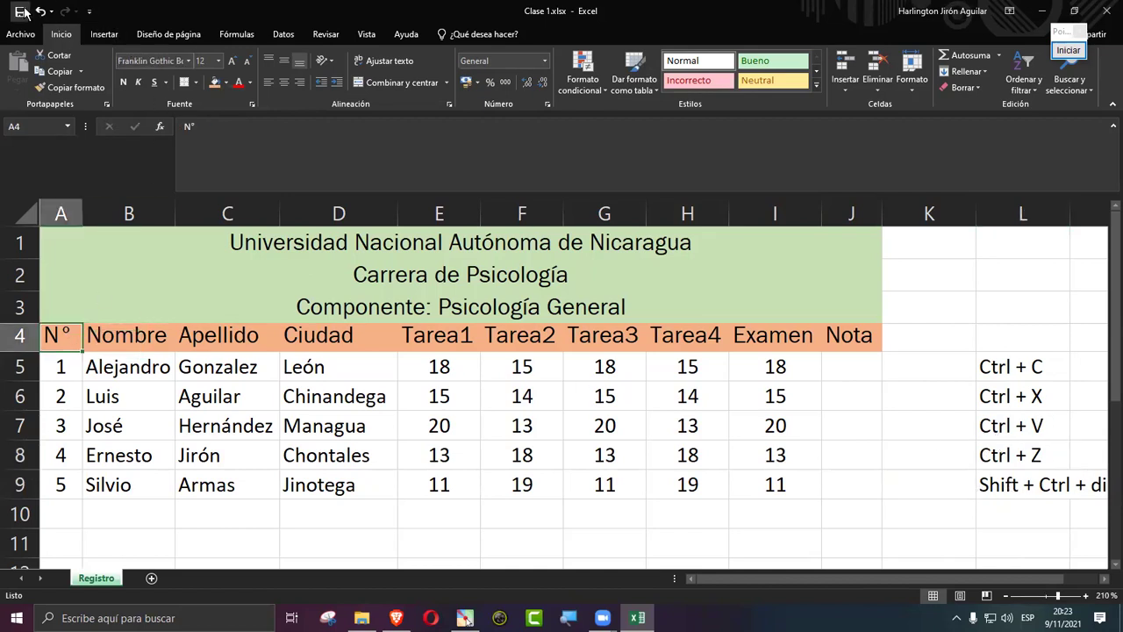
left_click(1053, 474)
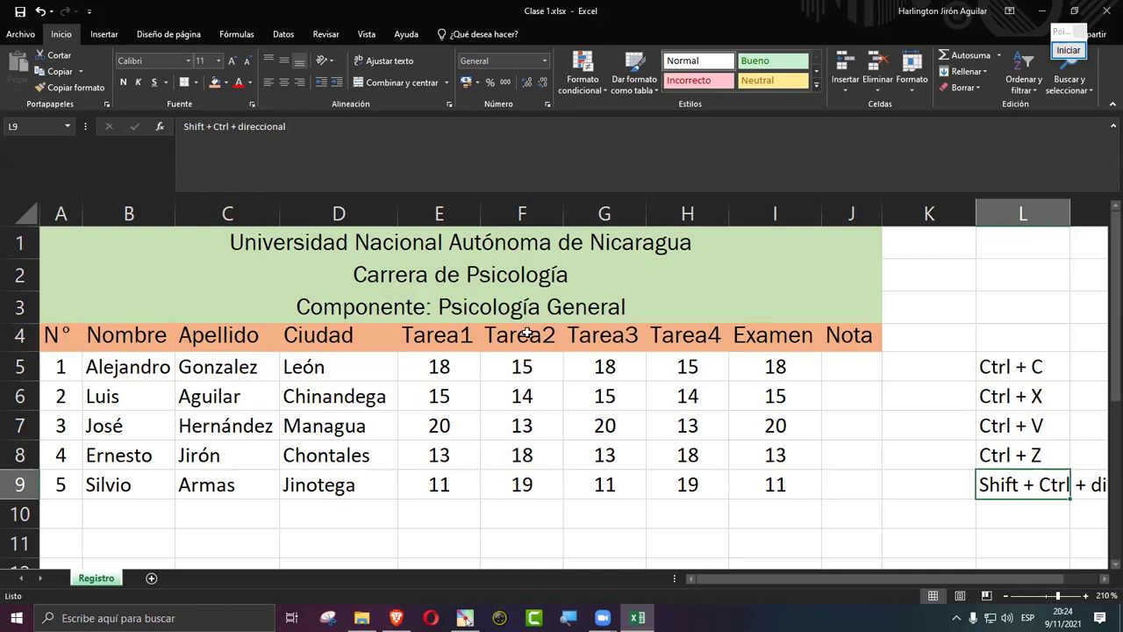
left_click(321, 342)
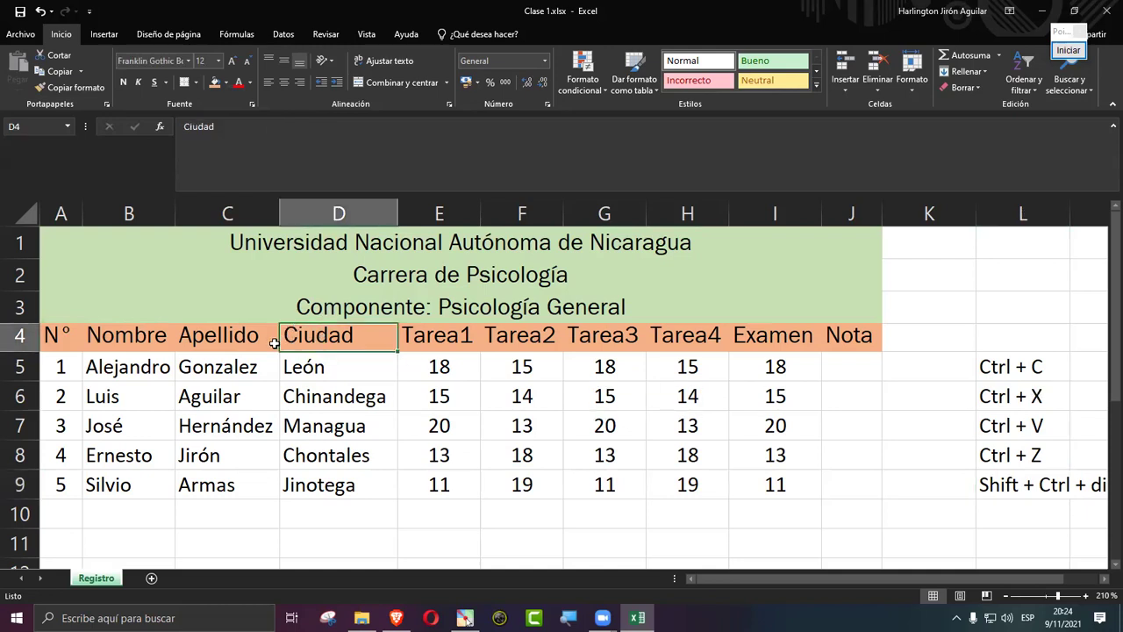
Step: Set the student rows A5:J9 to Franklin Gothic Book, size 12
left_click(64, 368)
left_click_drag(64, 368, 220, 394)
left_click(220, 394)
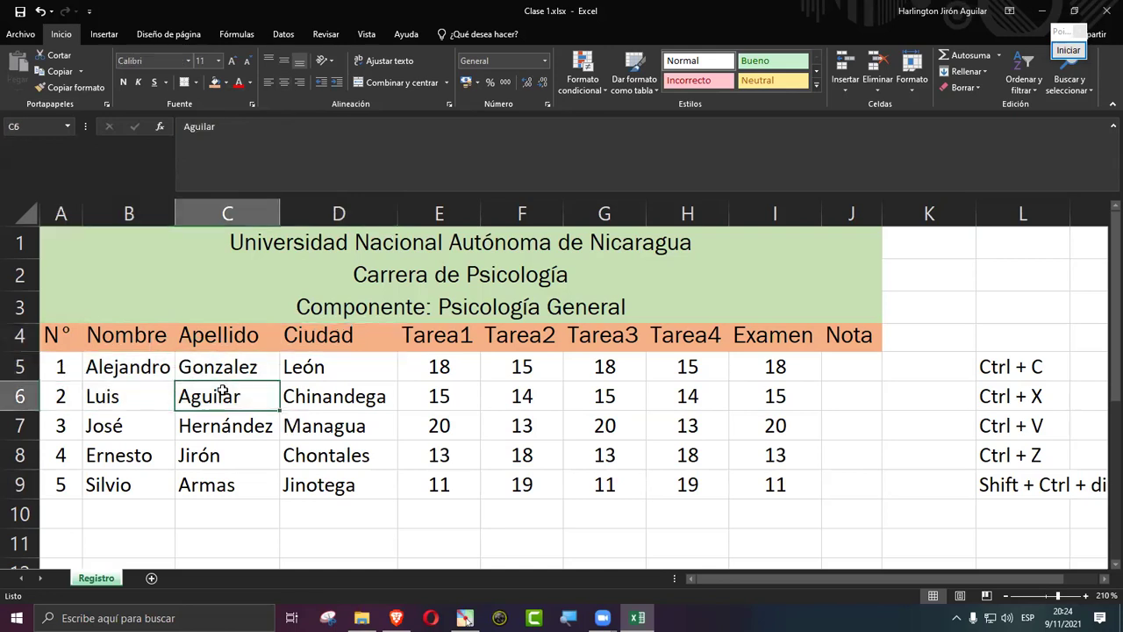
left_click_drag(64, 368, 855, 477)
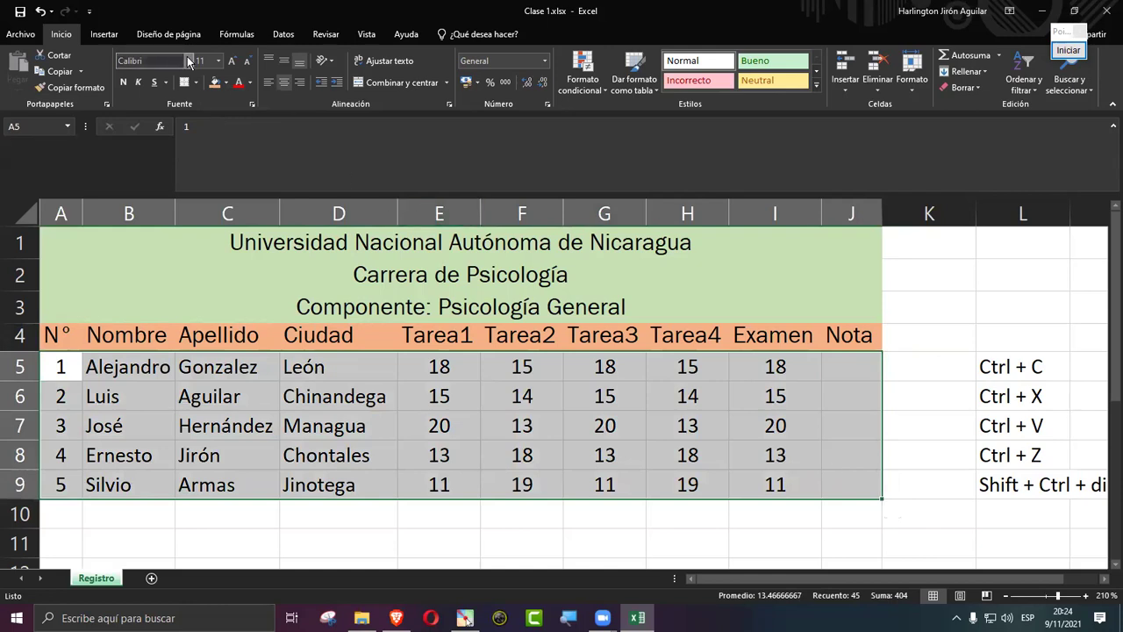
left_click(187, 60)
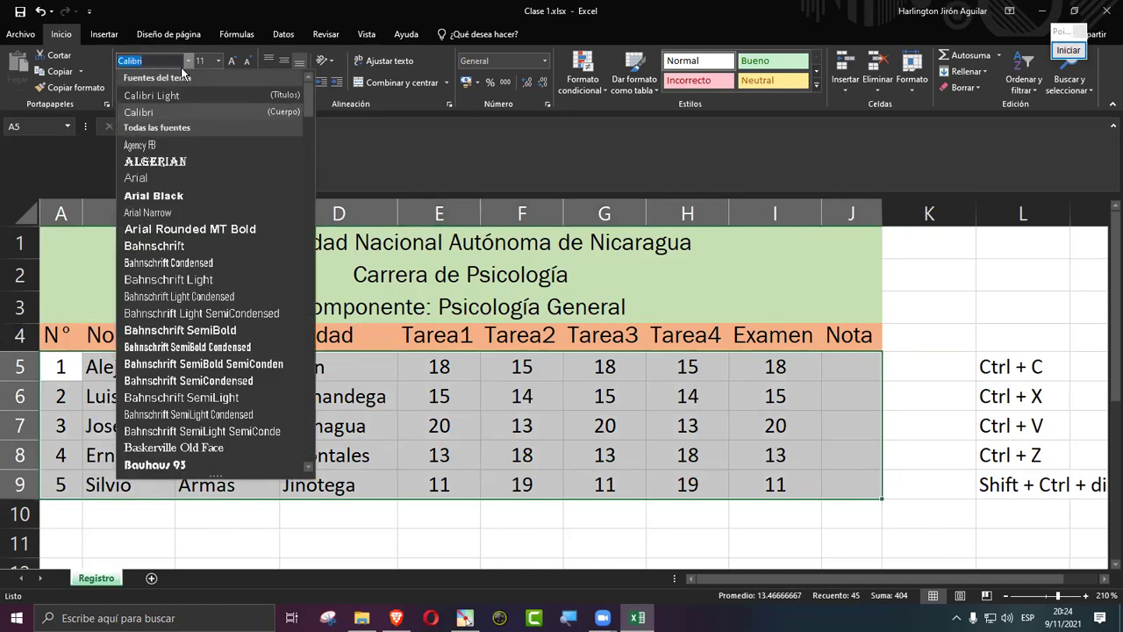
type("Franklin Gothic Bo")
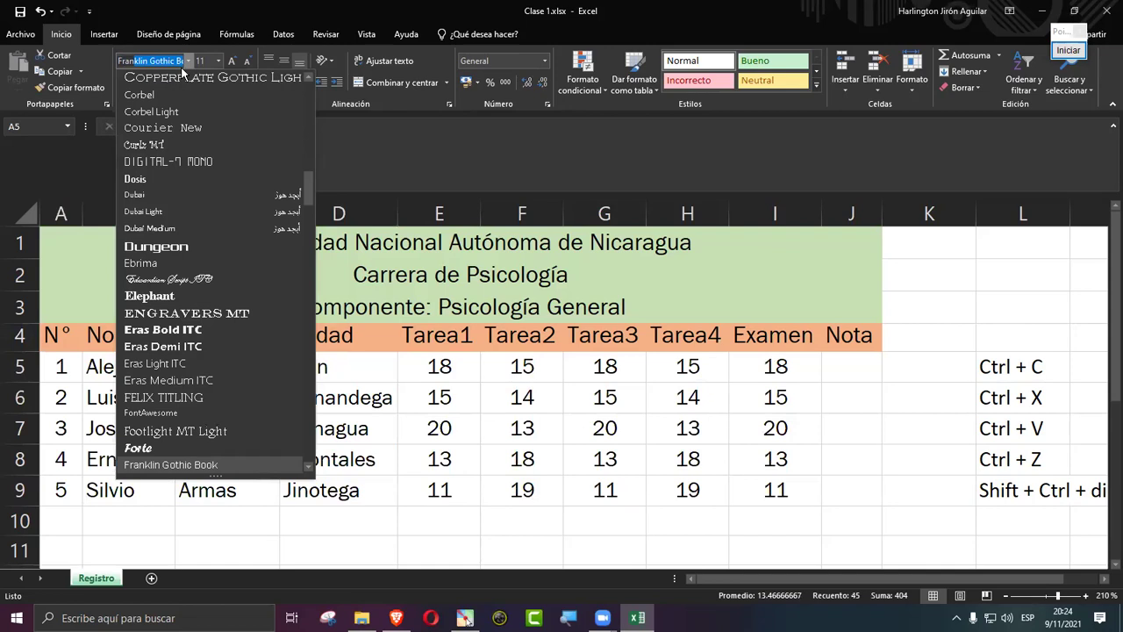
key("Return")
left_click(205, 61)
type("12")
key("Return")
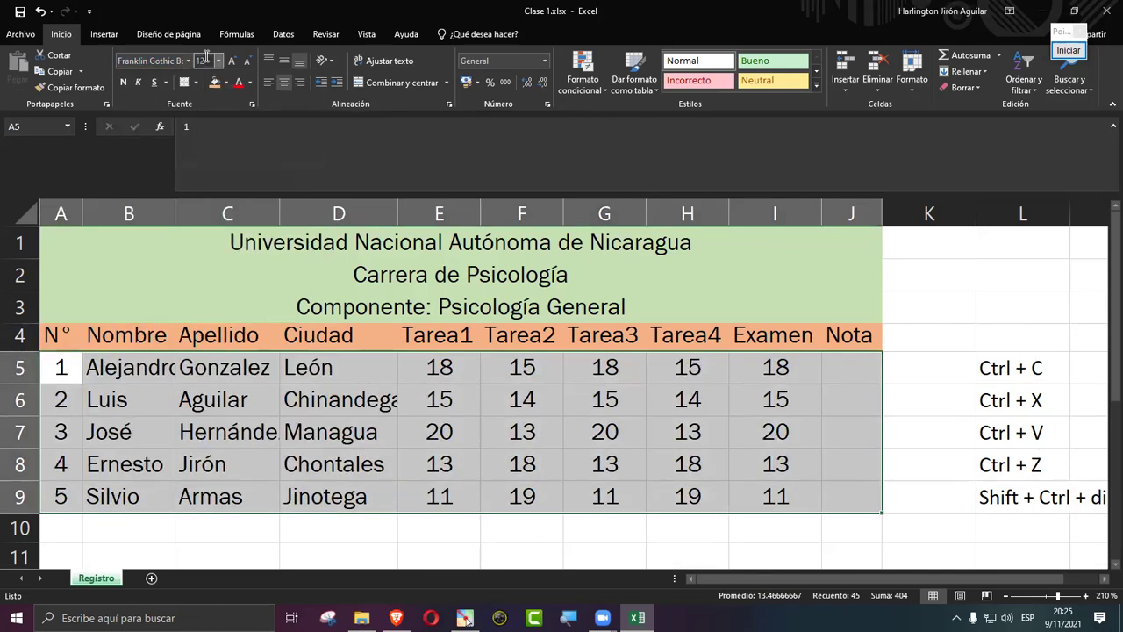
Step: Autofit columns A through J to their contents
left_click_drag(55, 213, 851, 213)
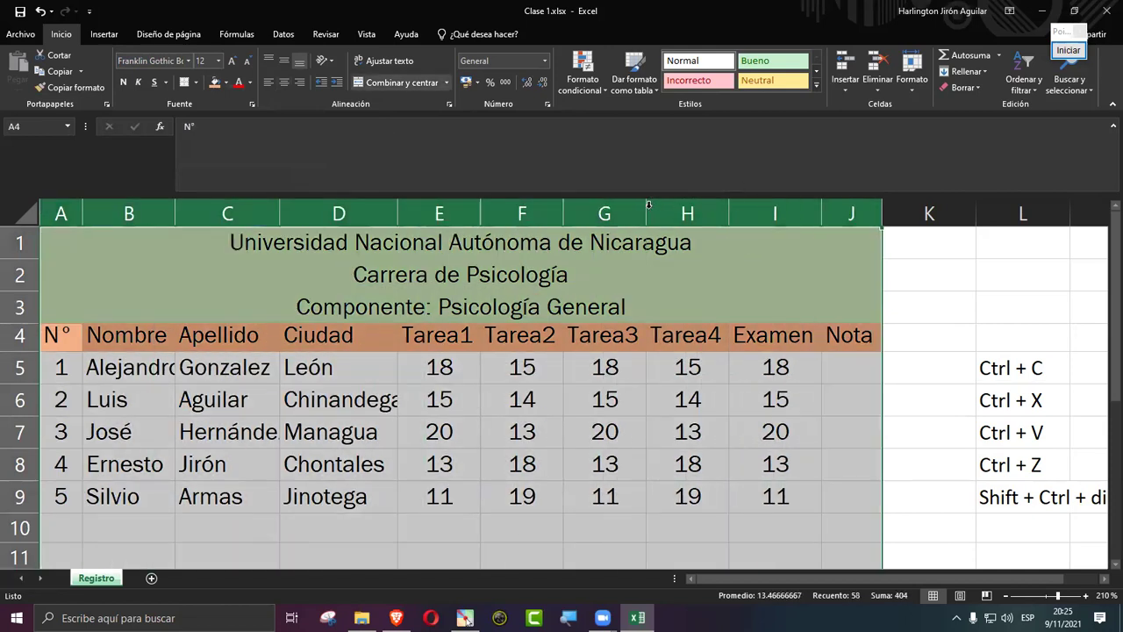
double_click(646, 213)
left_click(646, 465)
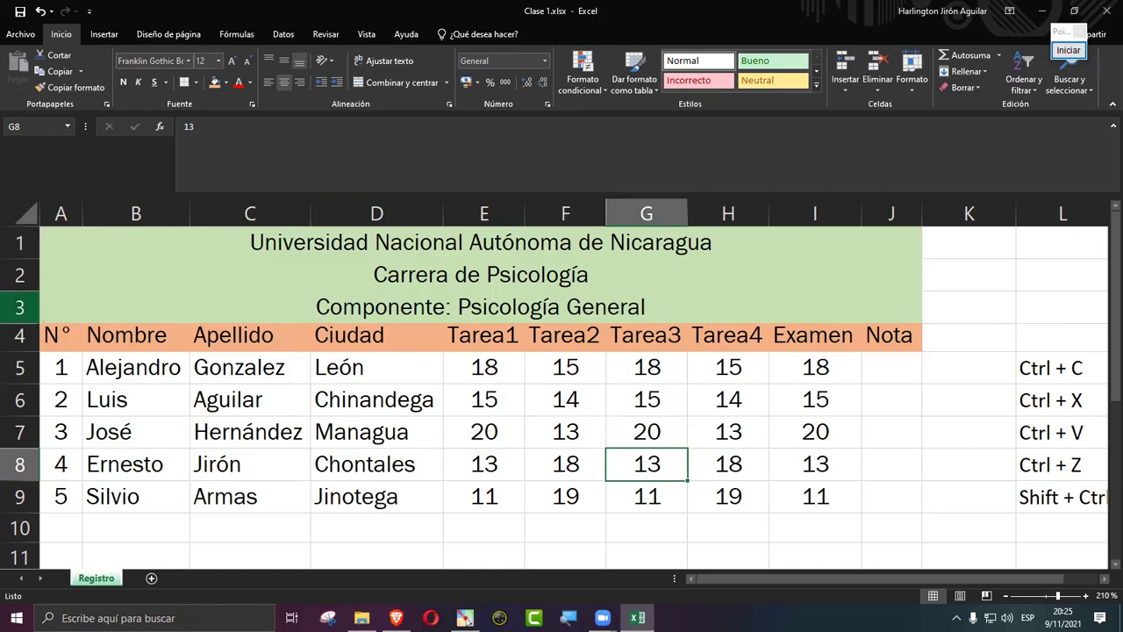
Step: Check the current font, then select the whole table A1:J9 including the title rows
left_click(187, 59)
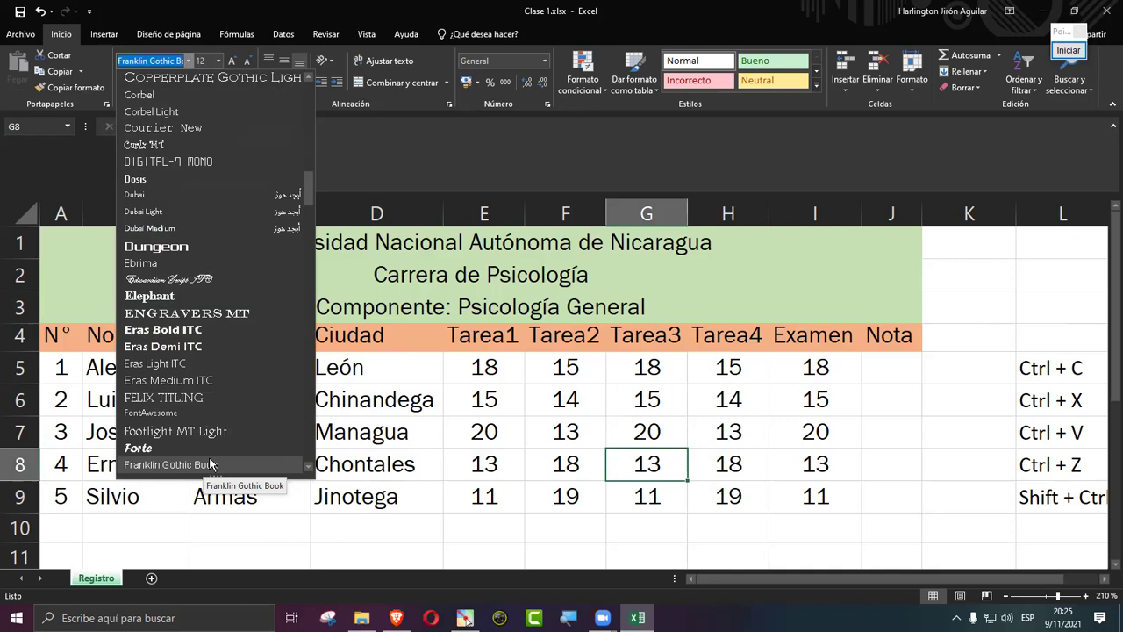
left_click(431, 472)
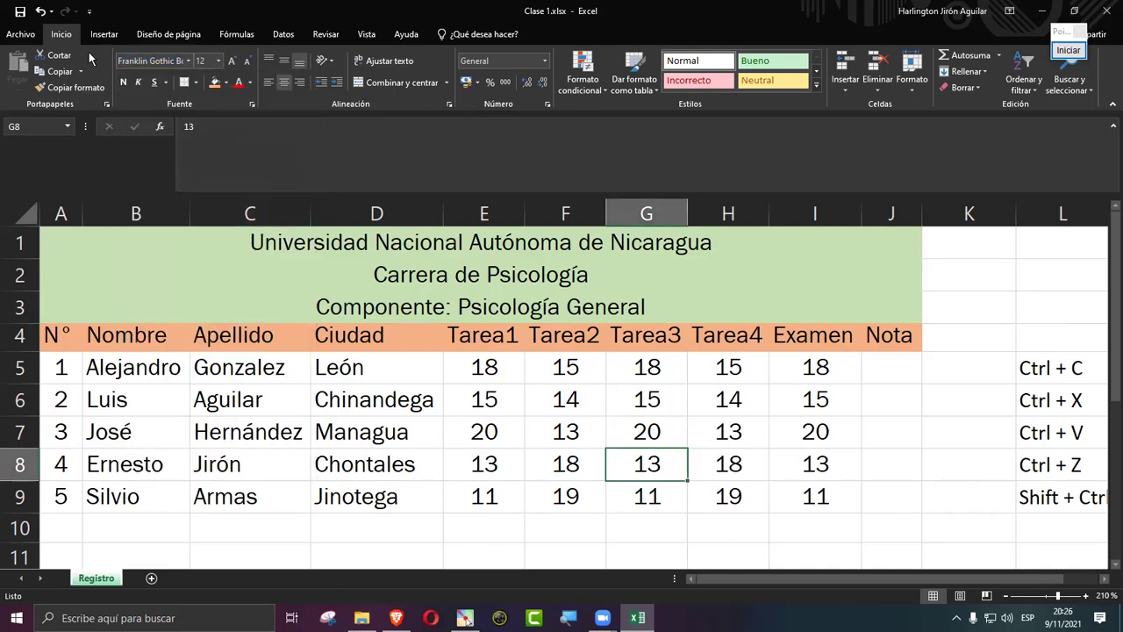
left_click(807, 409)
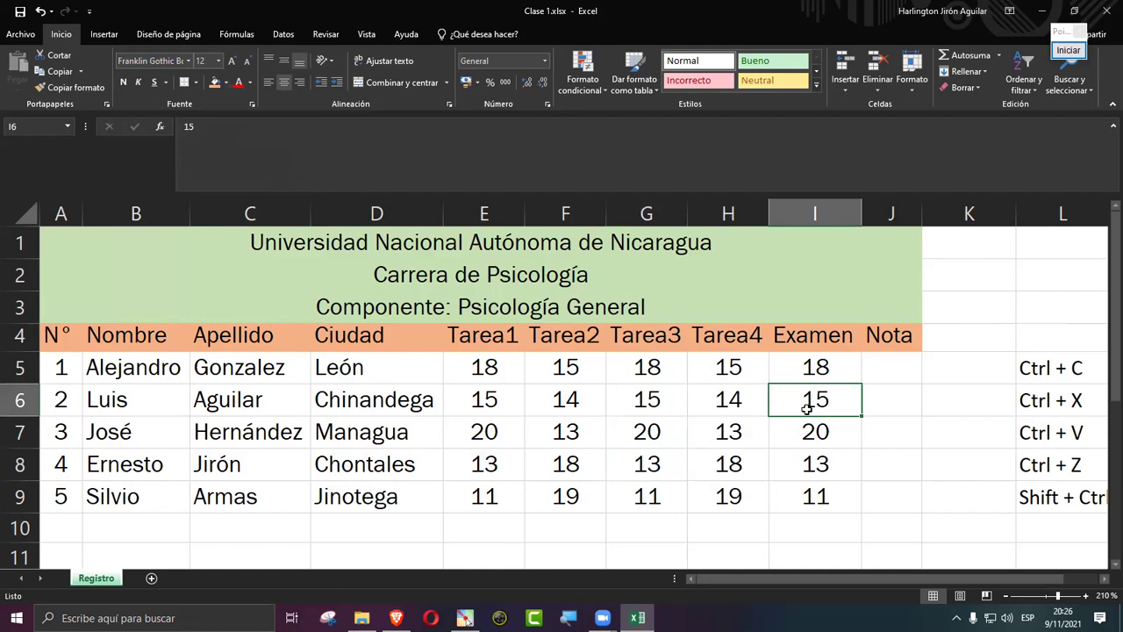
mouse_move(523, 242)
left_mouse_down()
mouse_move(523, 312)
mouse_move(507, 248)
left_mouse_up()
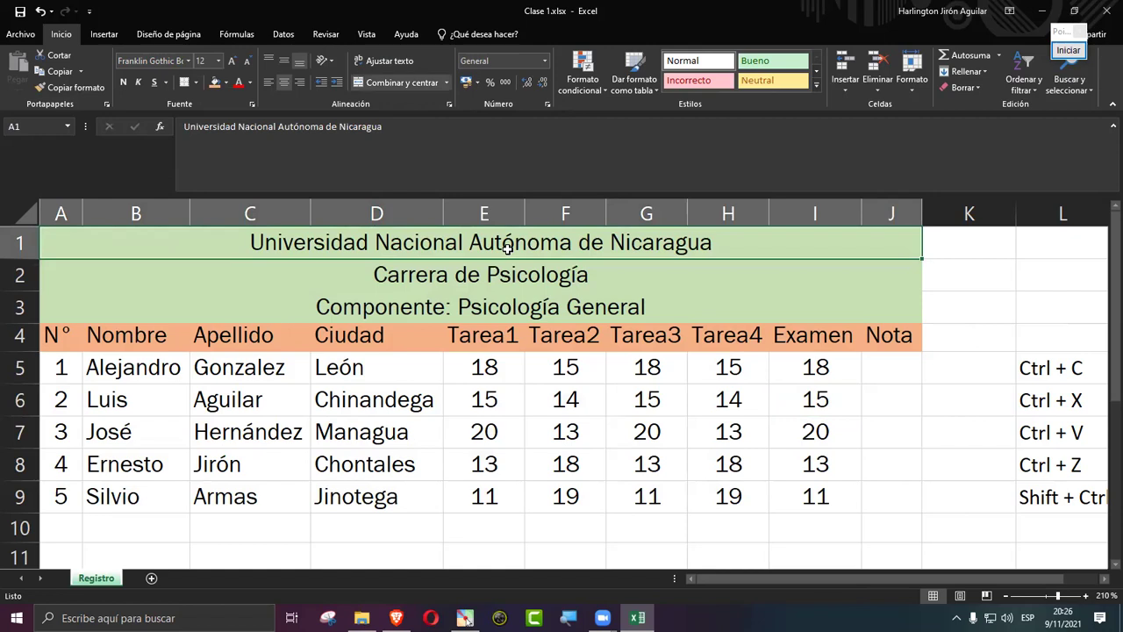
key("ctrl+a")
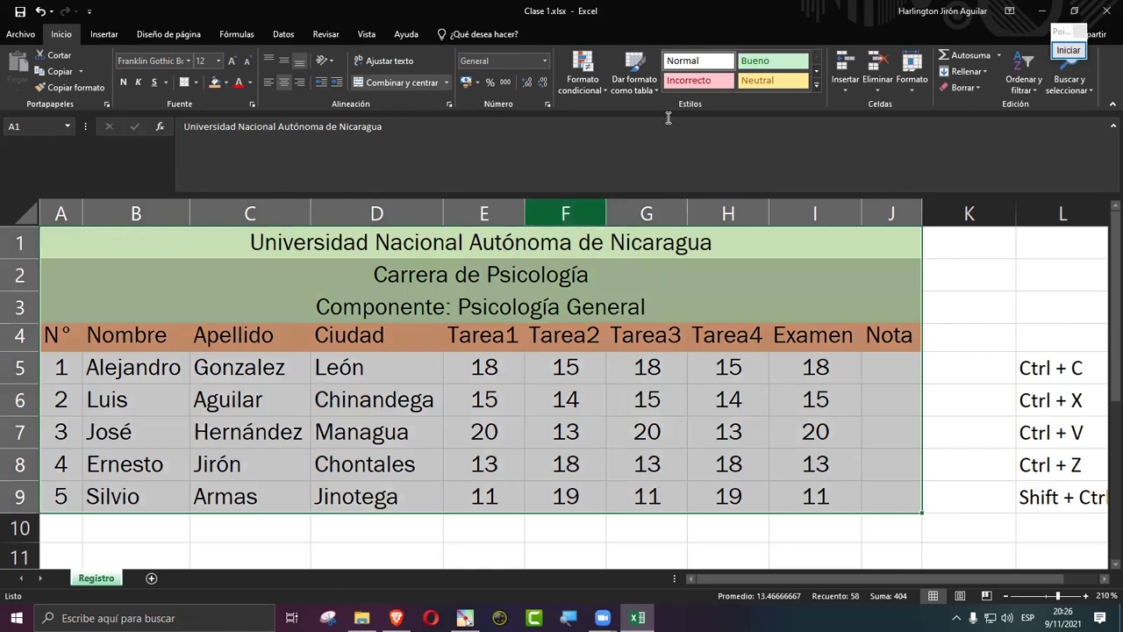
left_click(1070, 52)
left_click(1077, 215)
left_click_drag(494, 291, 198, 95)
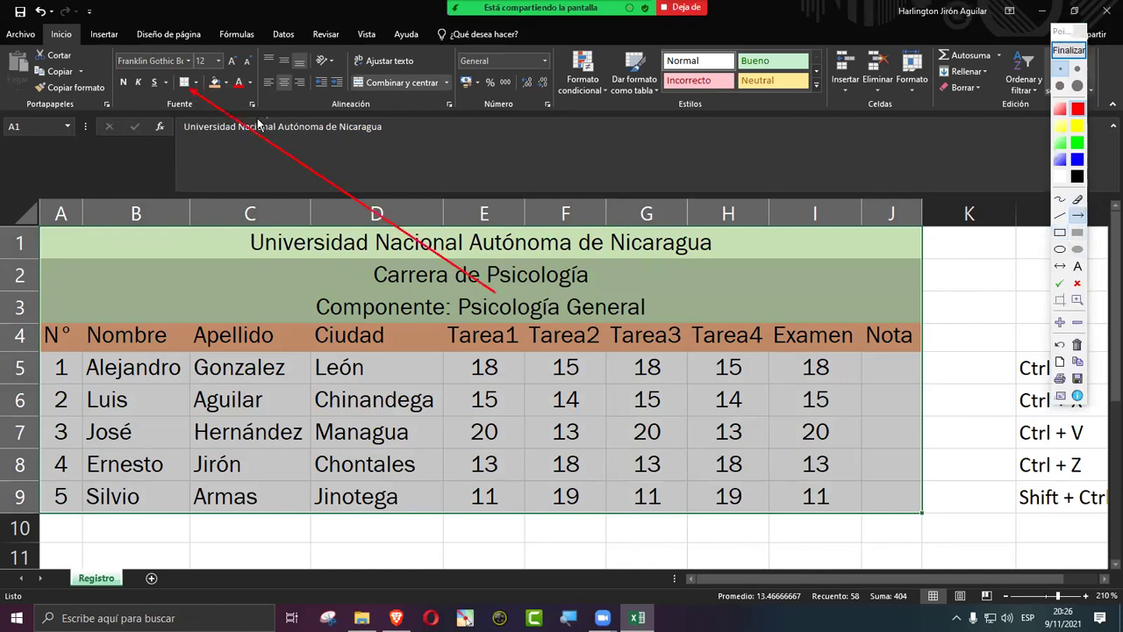
left_click(1060, 232)
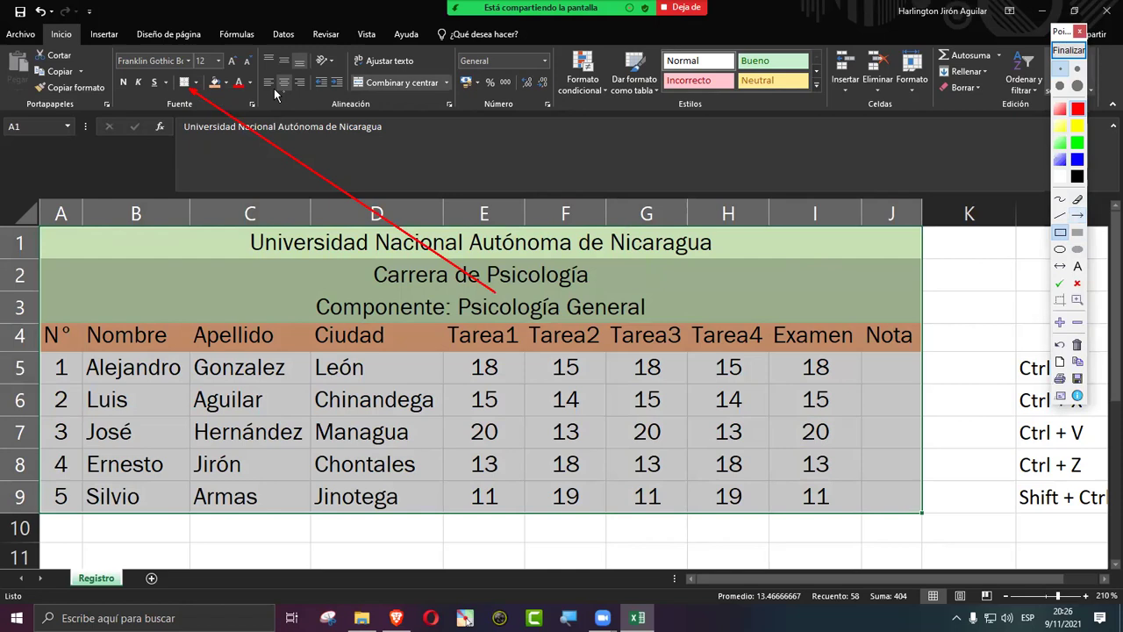
left_click_drag(172, 74, 203, 97)
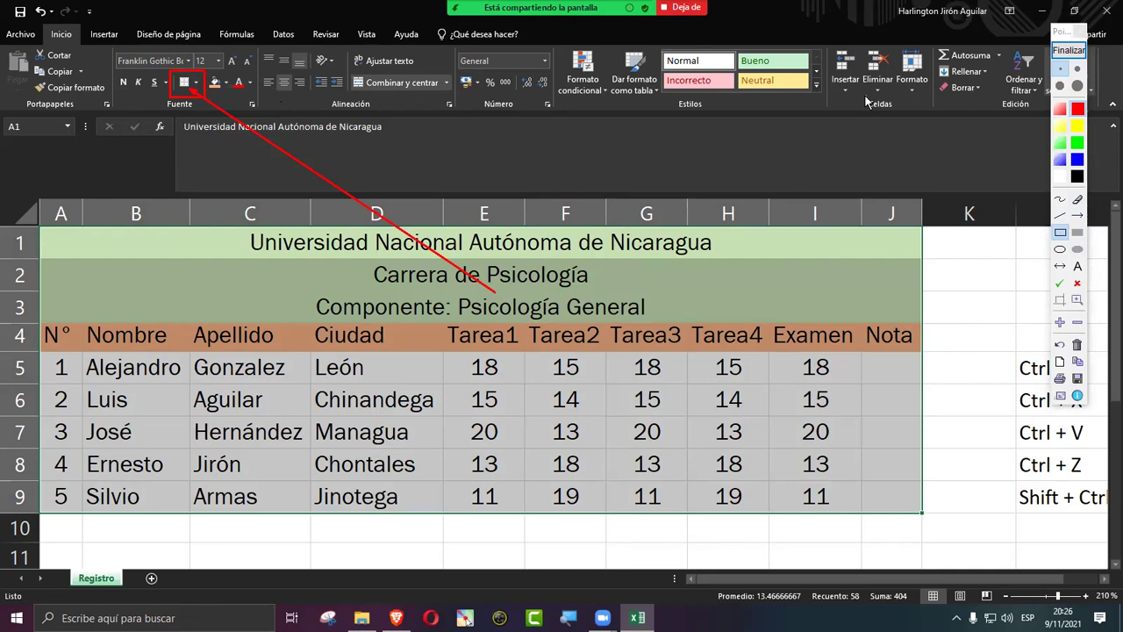
left_click(1068, 50)
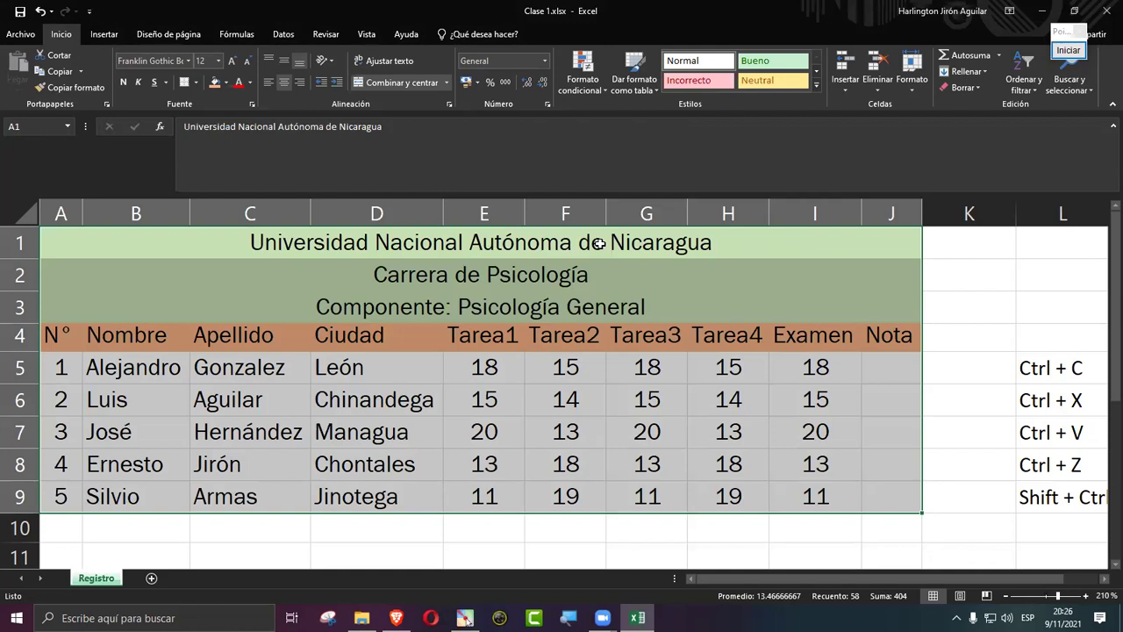
Step: Select the whole table A1:J9, title rows included
left_click(598, 244)
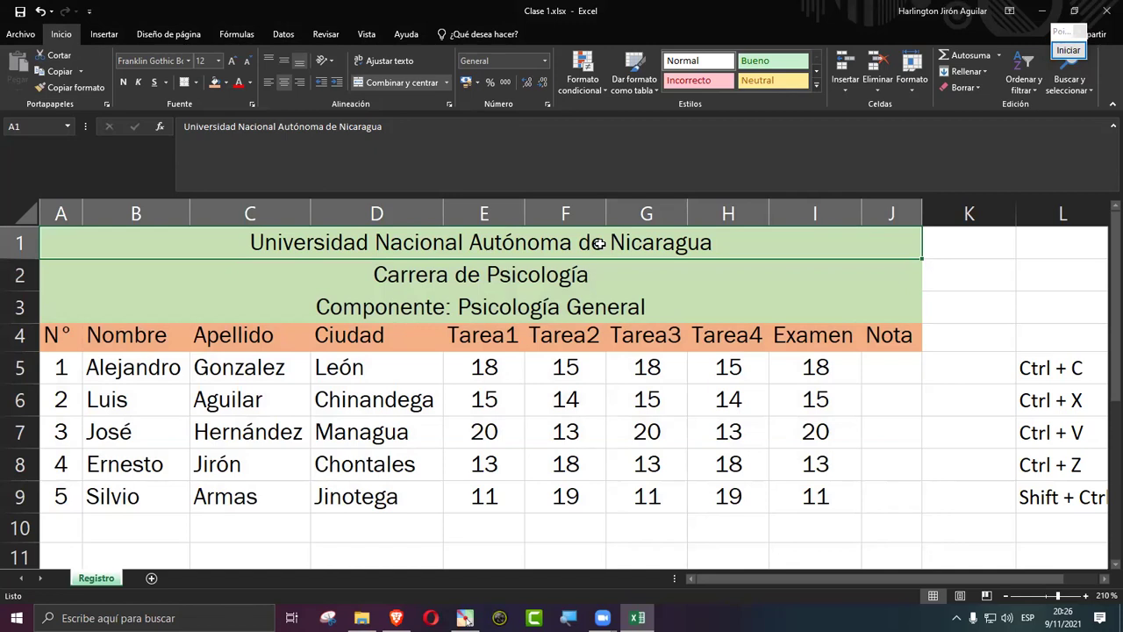
key("ctrl+shift+Down")
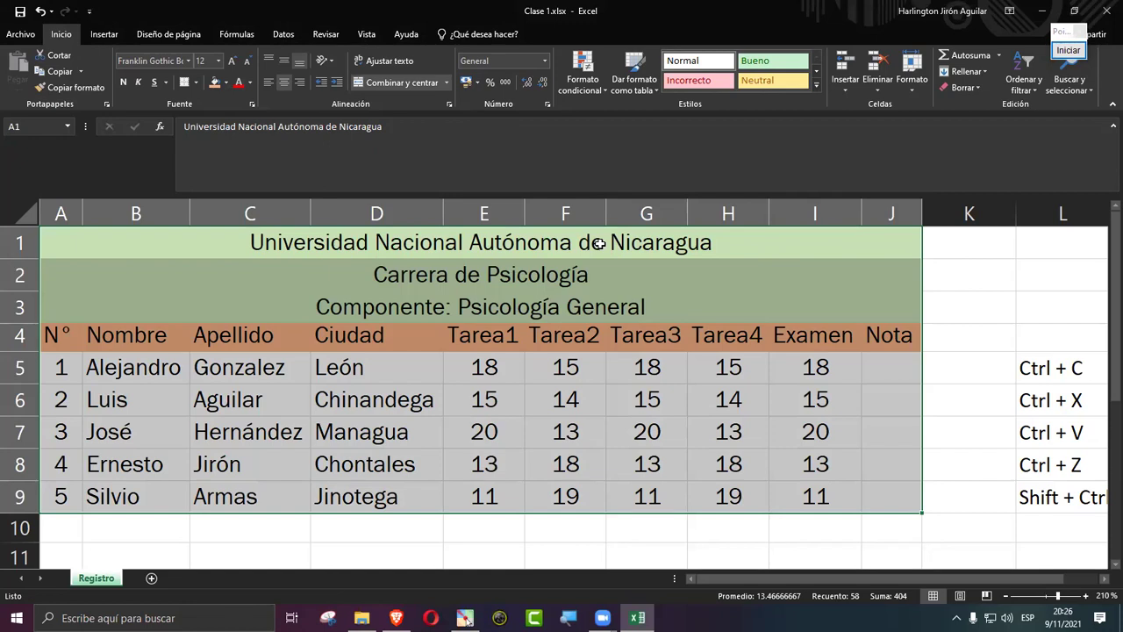
left_click(196, 82)
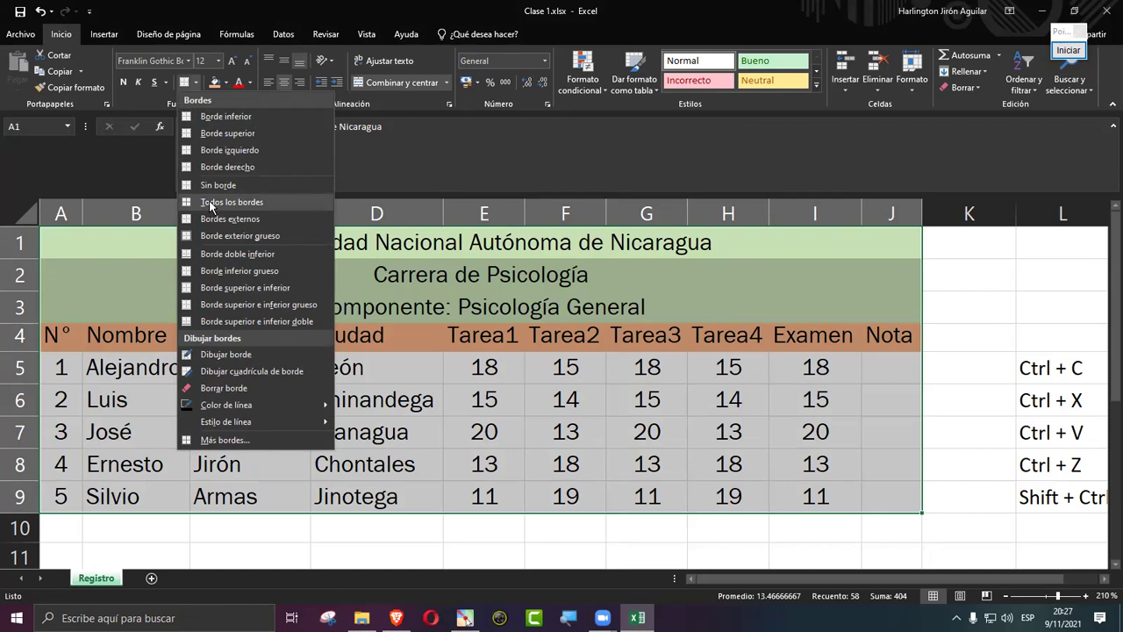
left_click(399, 318)
left_click(404, 272)
left_click_drag(413, 242, 412, 275)
left_click_drag(414, 349, 433, 483)
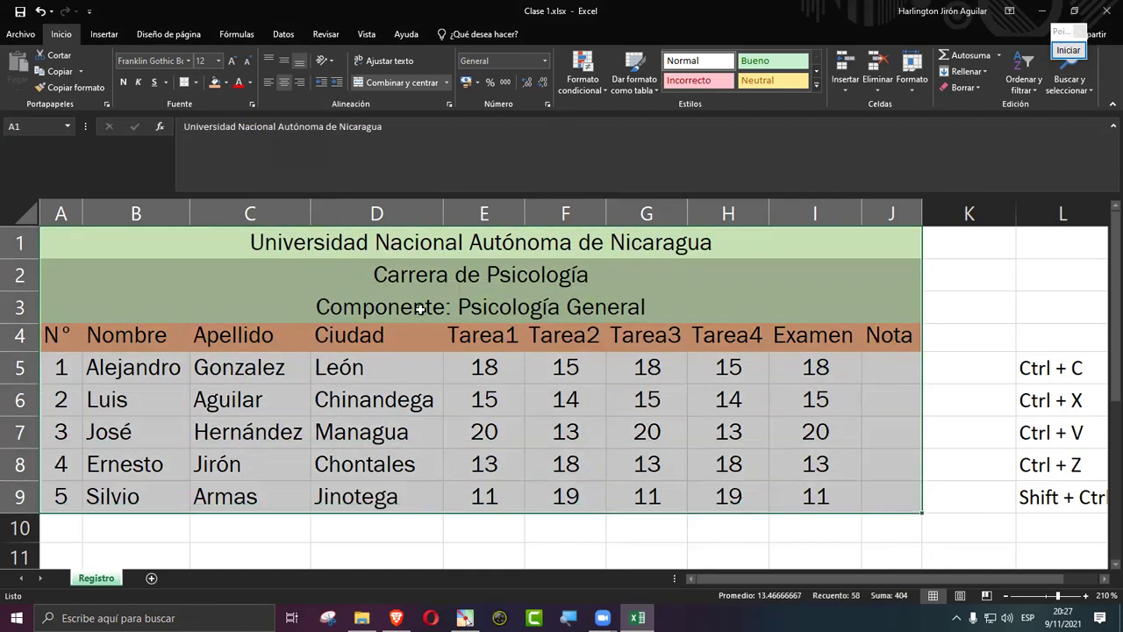
left_click_drag(414, 243, 435, 496)
left_click_drag(405, 241, 408, 491)
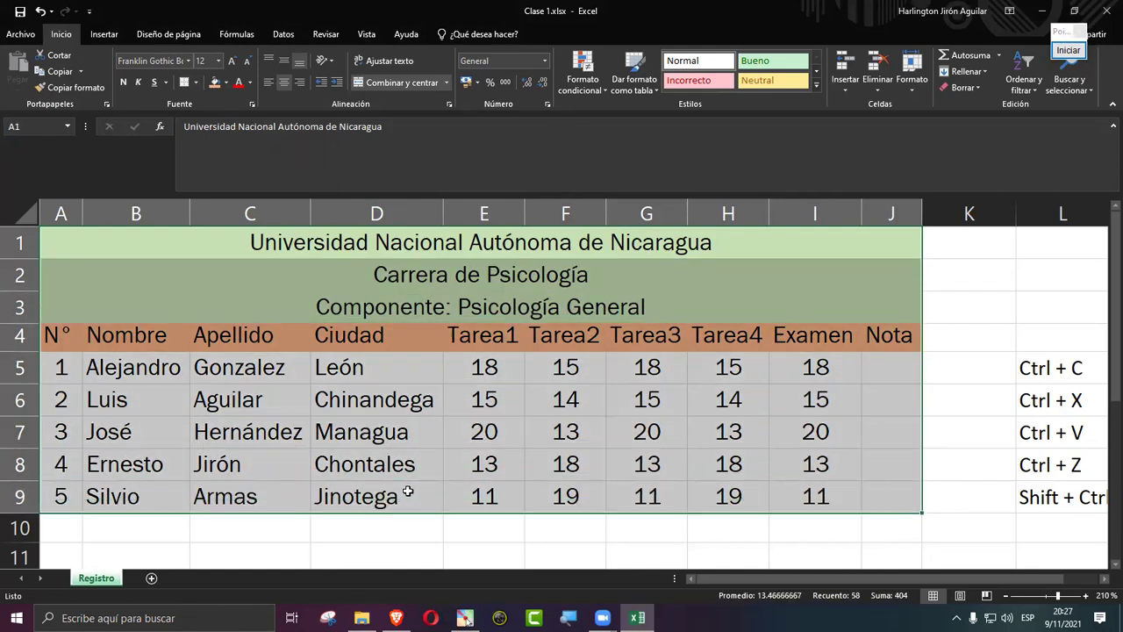
Step: Apply Todos los bordes to every cell of the table and save the workbook
left_click(196, 84)
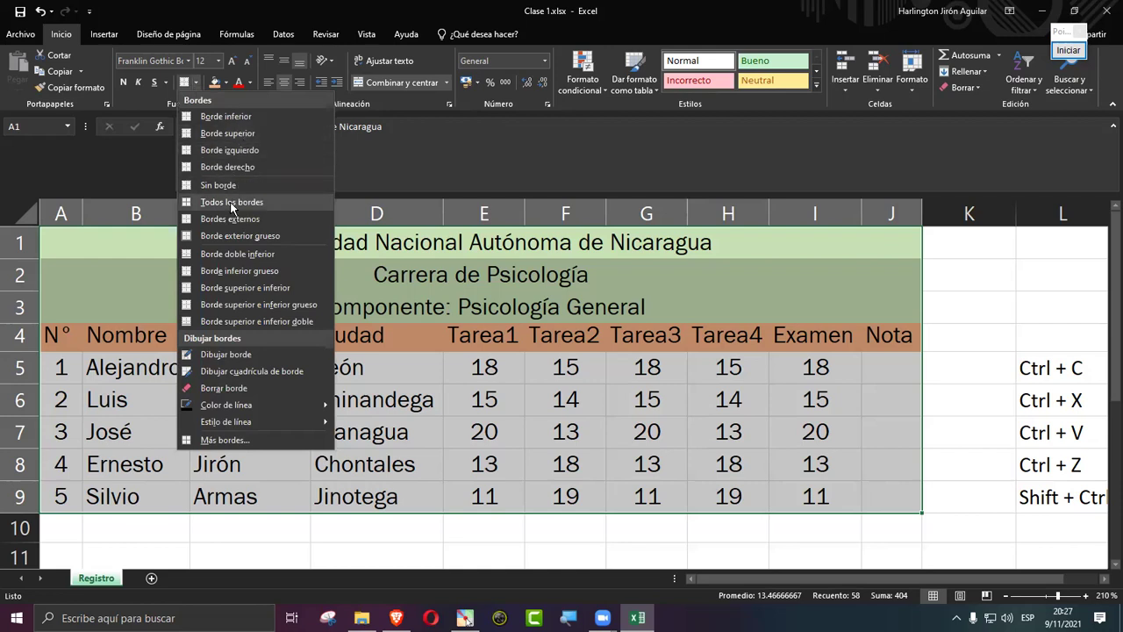
left_click(230, 202)
left_click(478, 434)
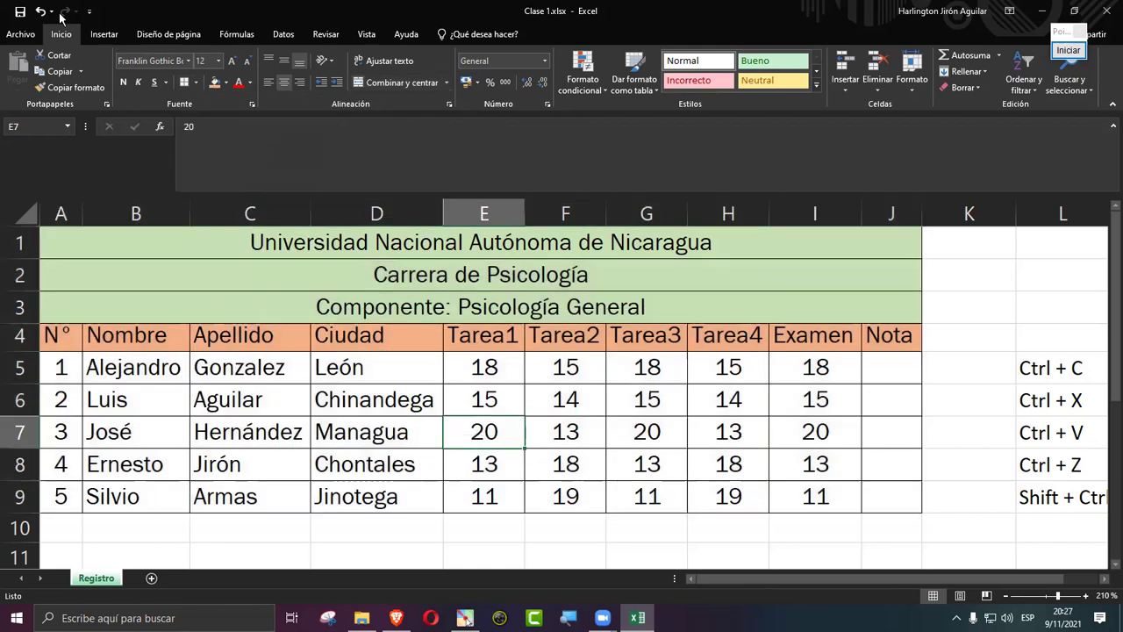
left_click(24, 12)
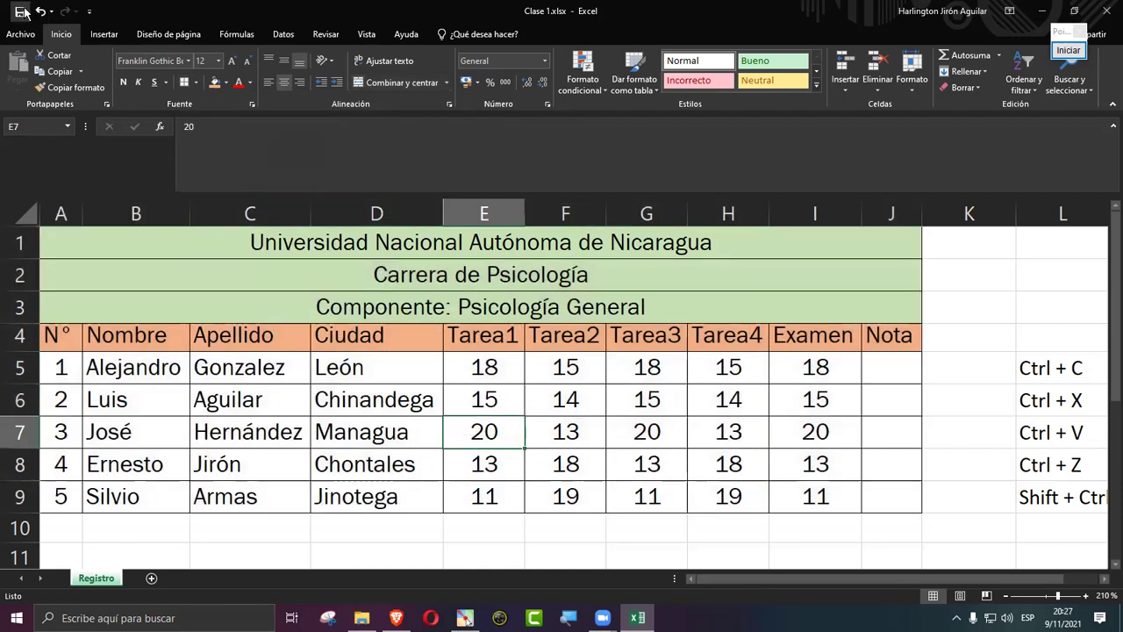
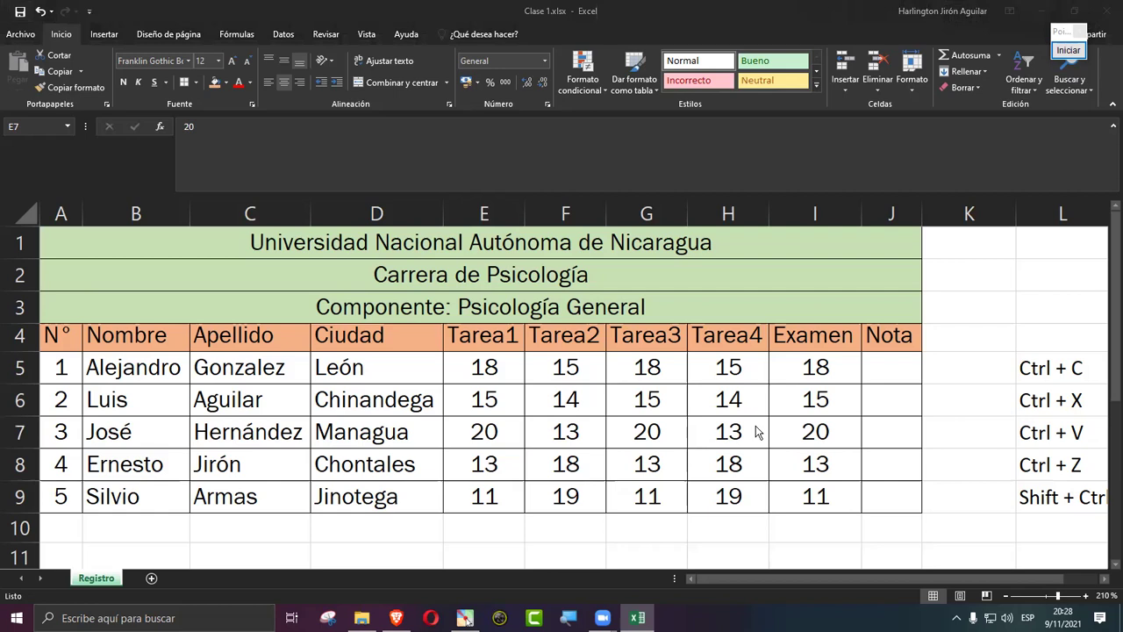
Step: Select the first student's Nota cell J5 and begin a formula with =
left_click(882, 368)
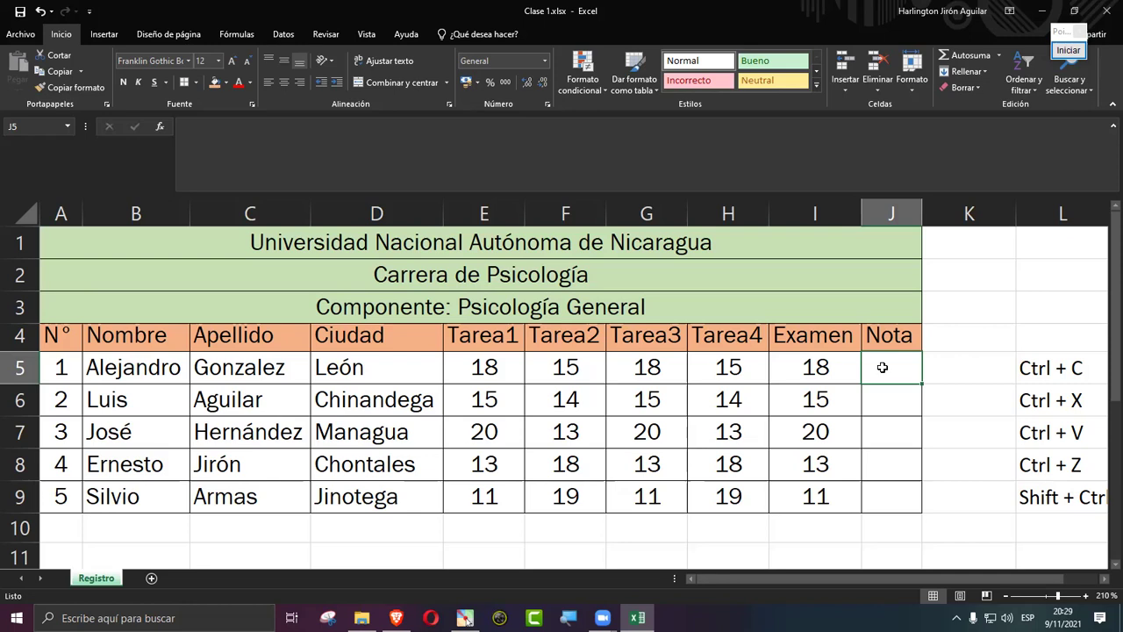
type("=")
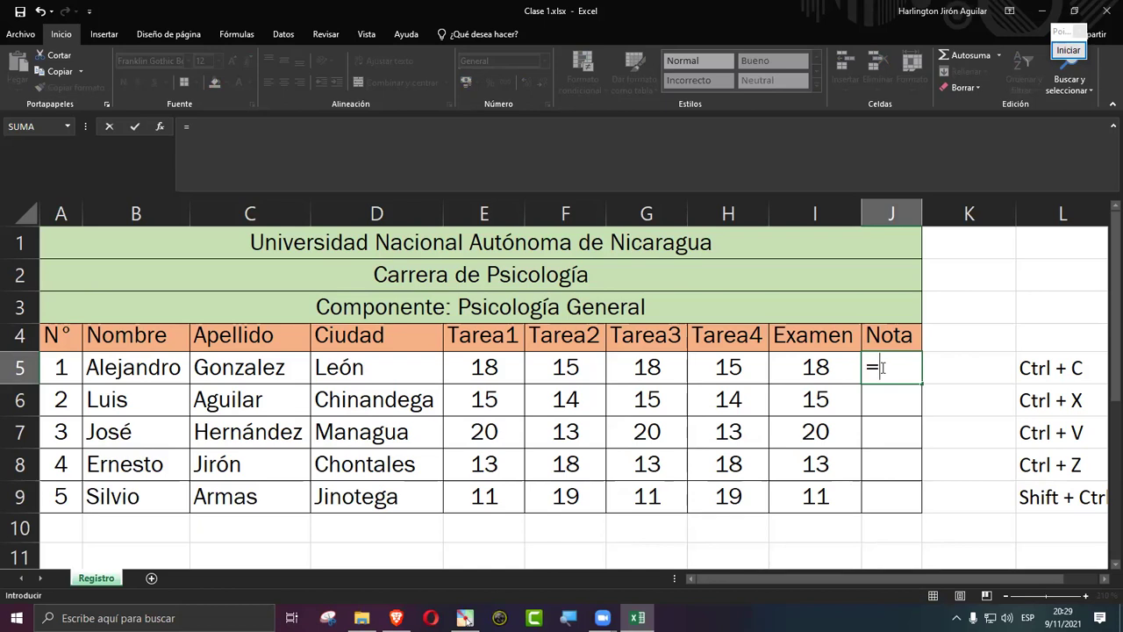
Step: Type sum and browse the suggested sum functions, including SUMA.CUADRADOS, back to SUMA
type("sum")
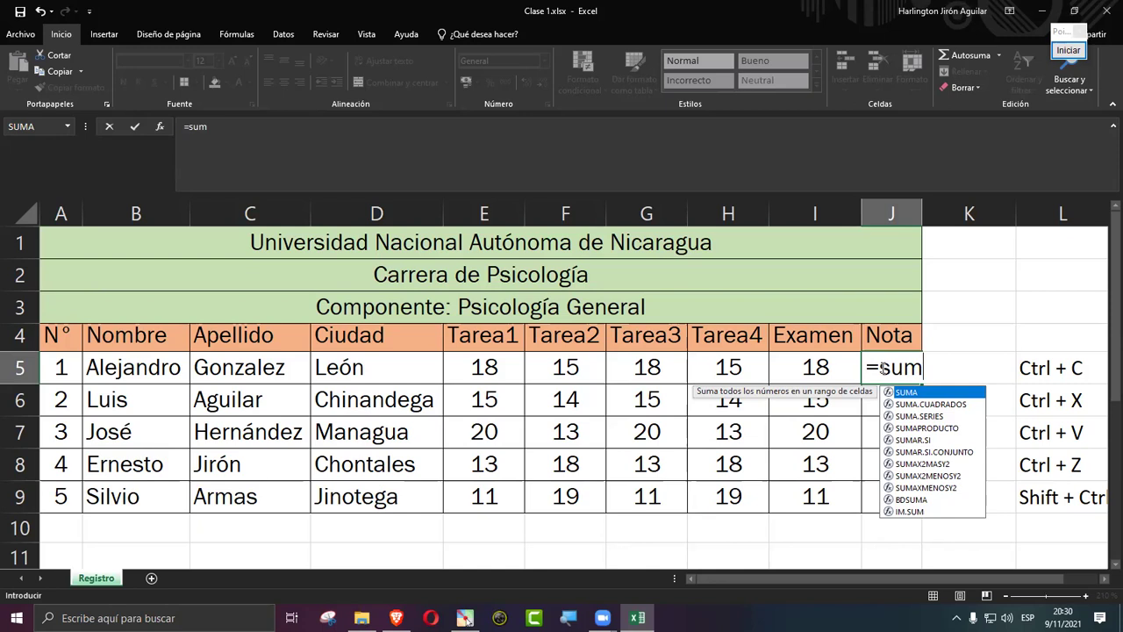
key("Down")
key("Down")
key("Down")
key("Down")
key("Down")
key("Up")
key("Up")
key("Down")
key("Down")
key("Up")
key("Down")
key("Down")
key("Down")
key("Down")
key("Up")
key("Up")
key("Up")
key("Down")
key("Up")
key("Up")
key("Up")
key("Down")
key("Down")
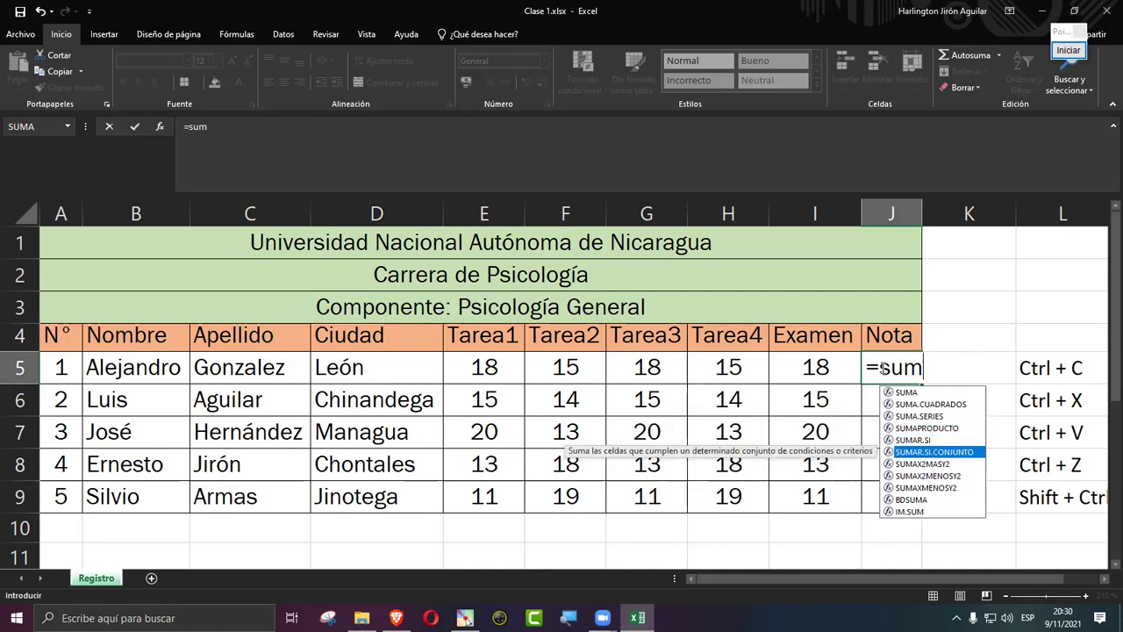
key("Up")
key("Up")
key("Up")
key("Up")
key("Up")
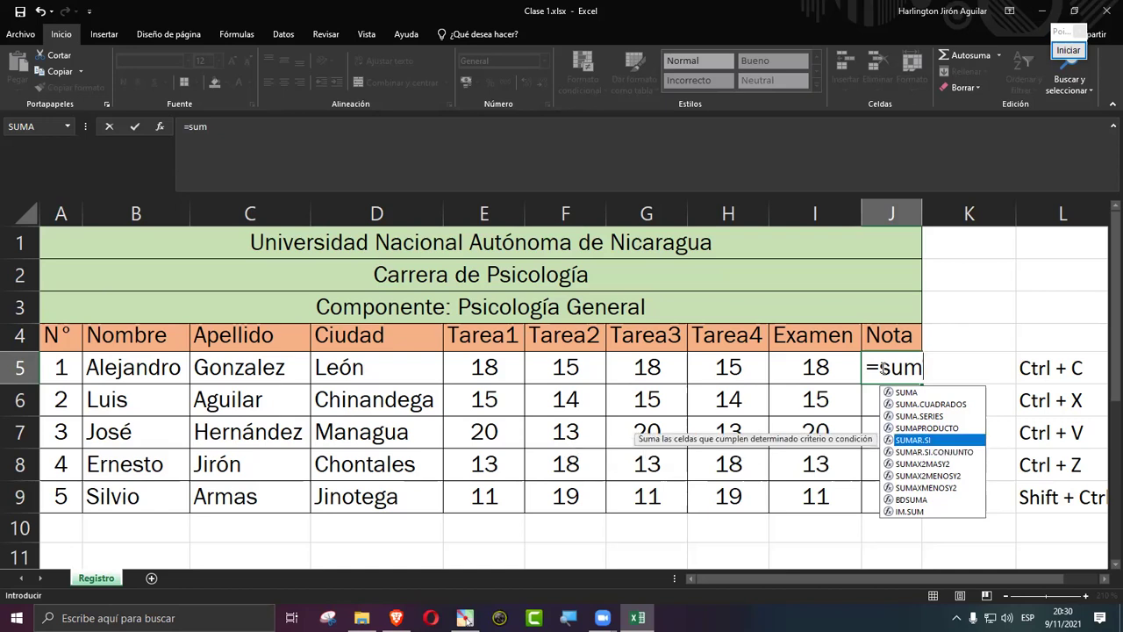
key("Down")
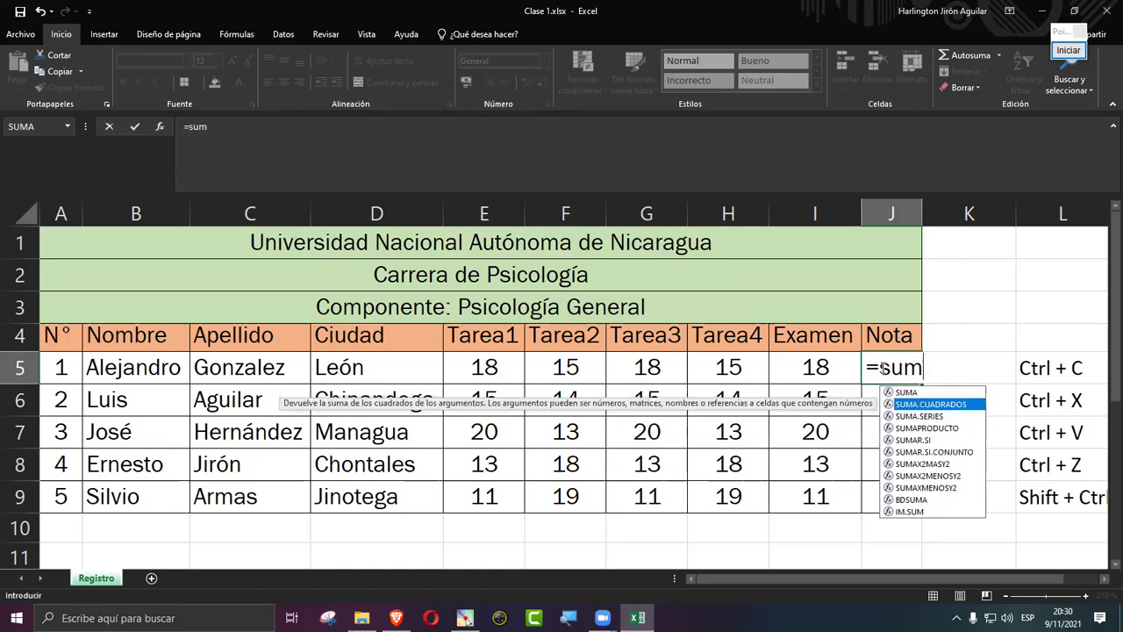
key("Up")
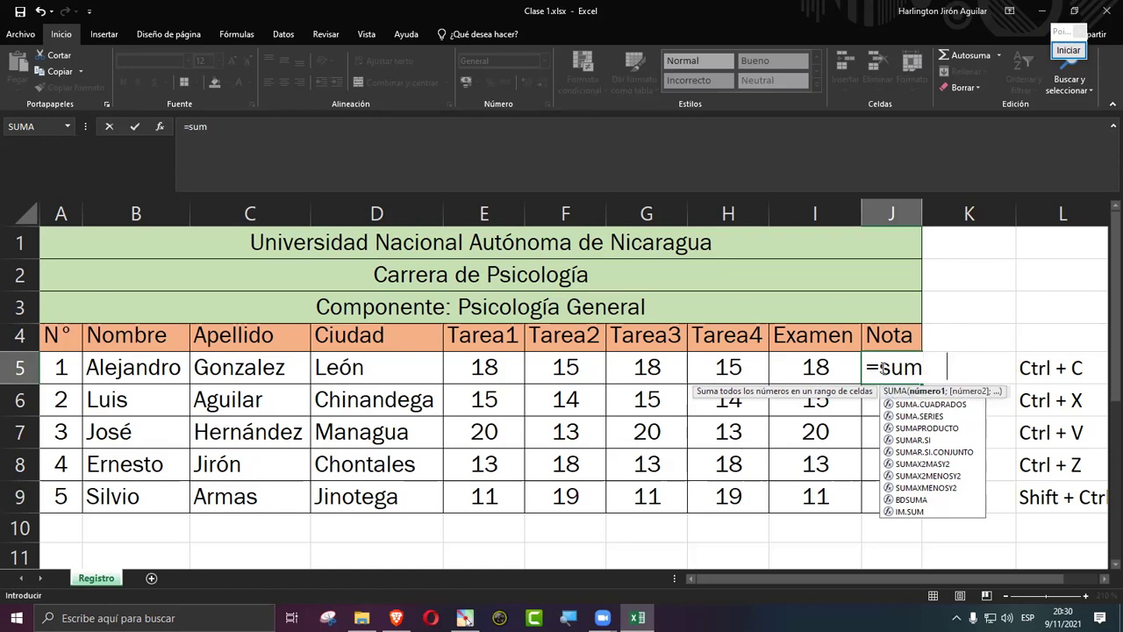
Step: Accept SUMA, then erase the unfinished formula so J5 is empty
key("Tab")
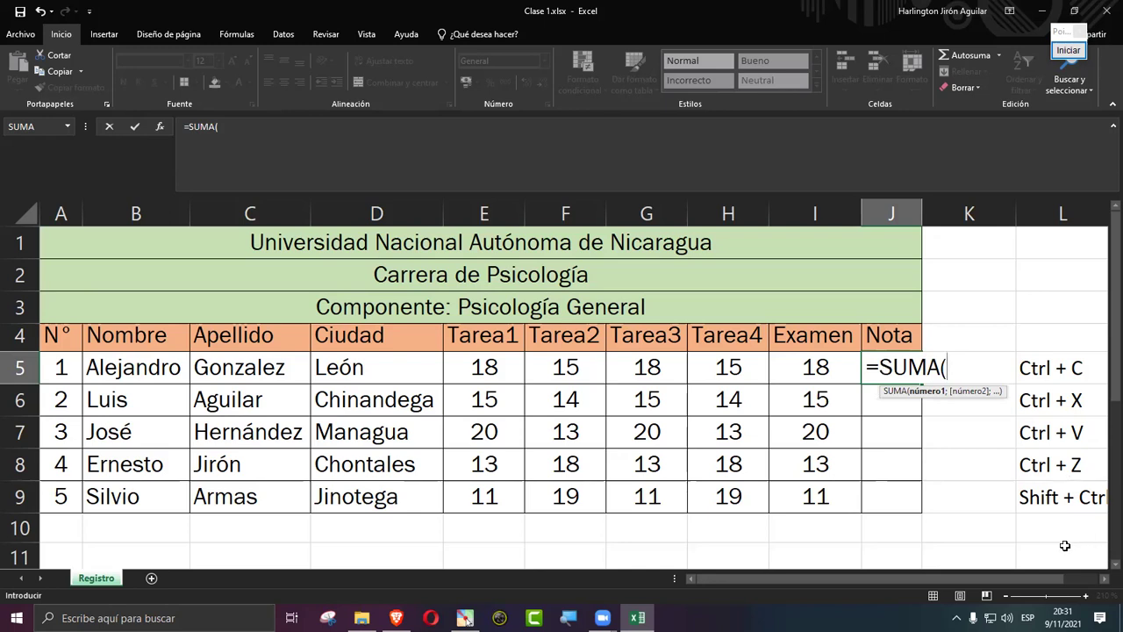
key("BackSpace")
key("BackSpace")
key("BackSpace")
key("BackSpace")
key("BackSpace")
key("BackSpace")
key("Return")
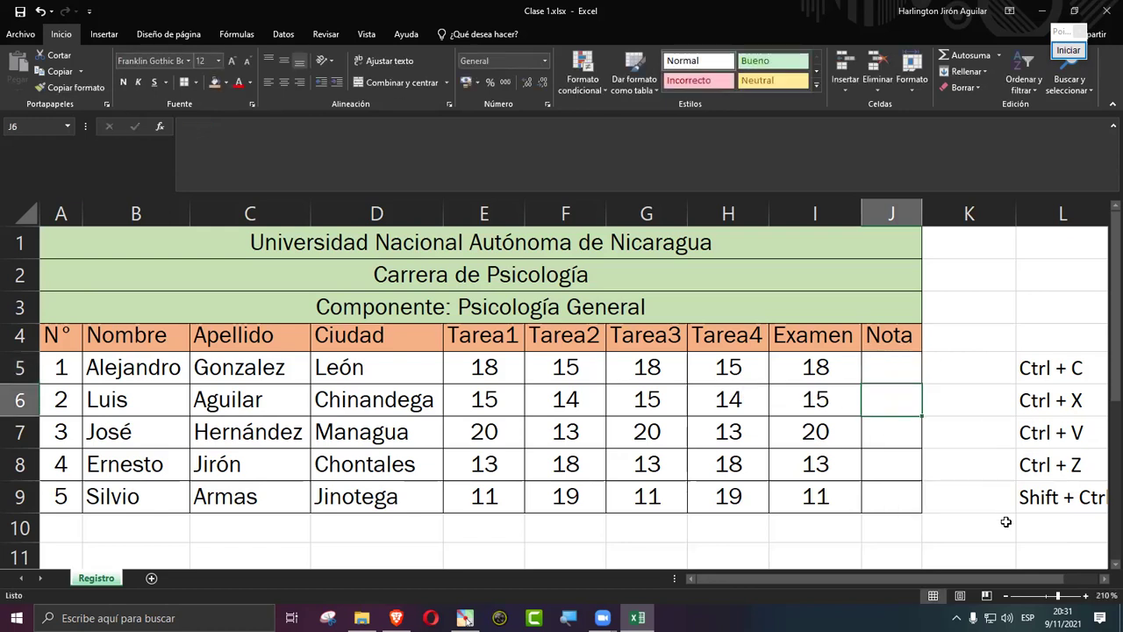
Step: Zoom the sheet to 260%, bring columns D–J into view, and select J5
left_click(1087, 595)
left_click(1087, 595)
left_click(1086, 595)
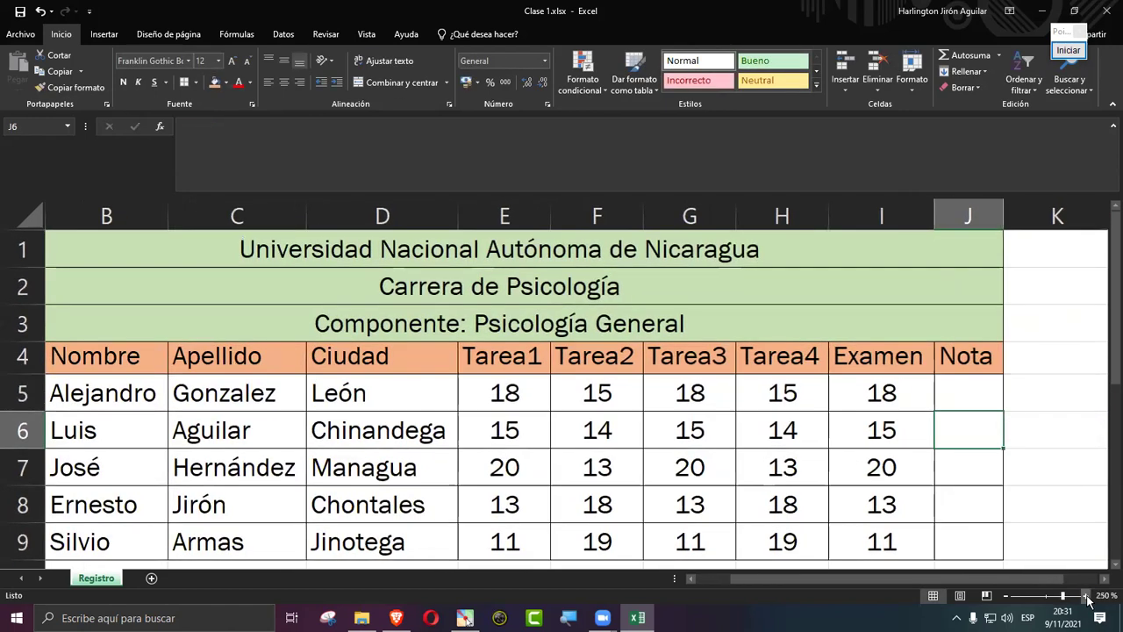
left_click_drag(917, 580, 946, 578)
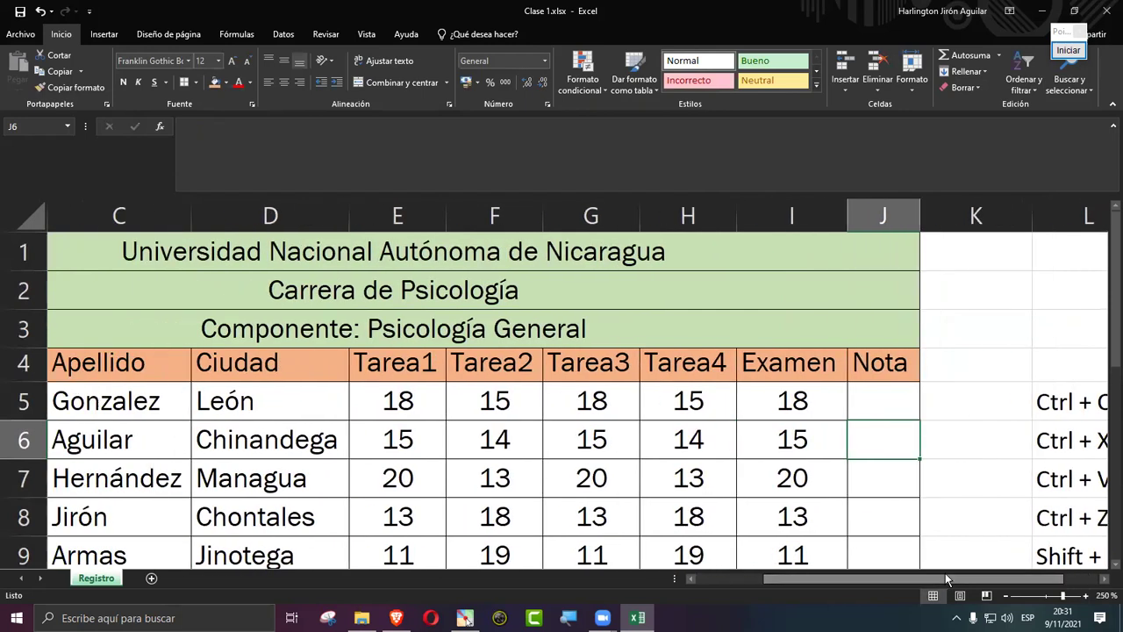
left_click(1086, 595)
left_click_drag(968, 582, 1001, 578)
scroll(948, 483, "down", 1)
left_click(764, 283)
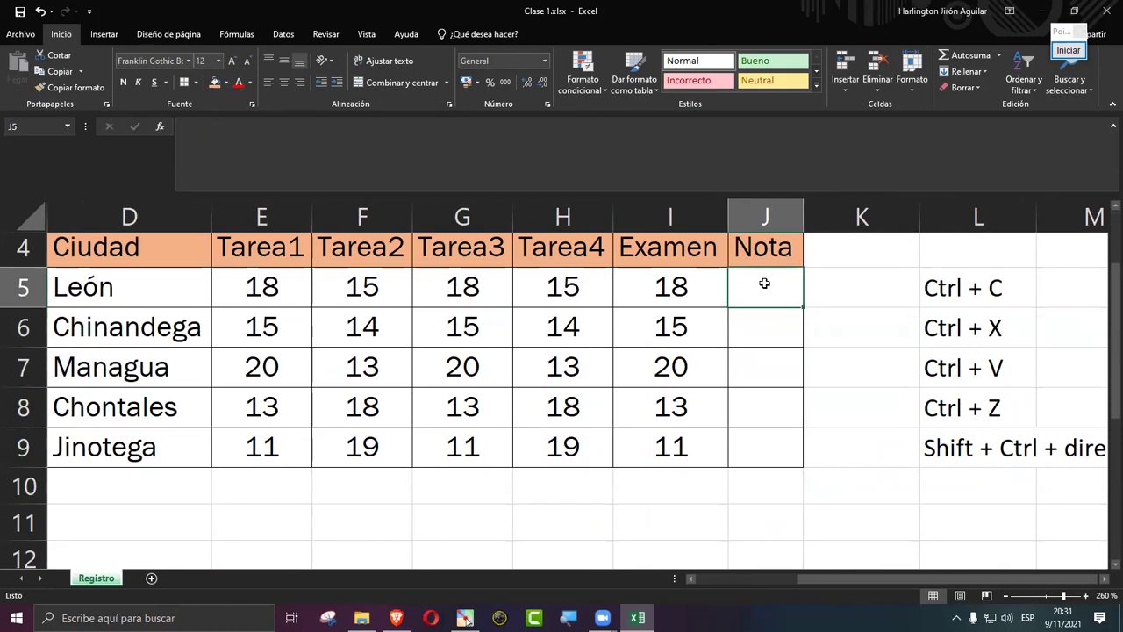
Step: Type =suma in J5, fixing the typo, and insert SUMA from the autocomplete list
type("=sun")
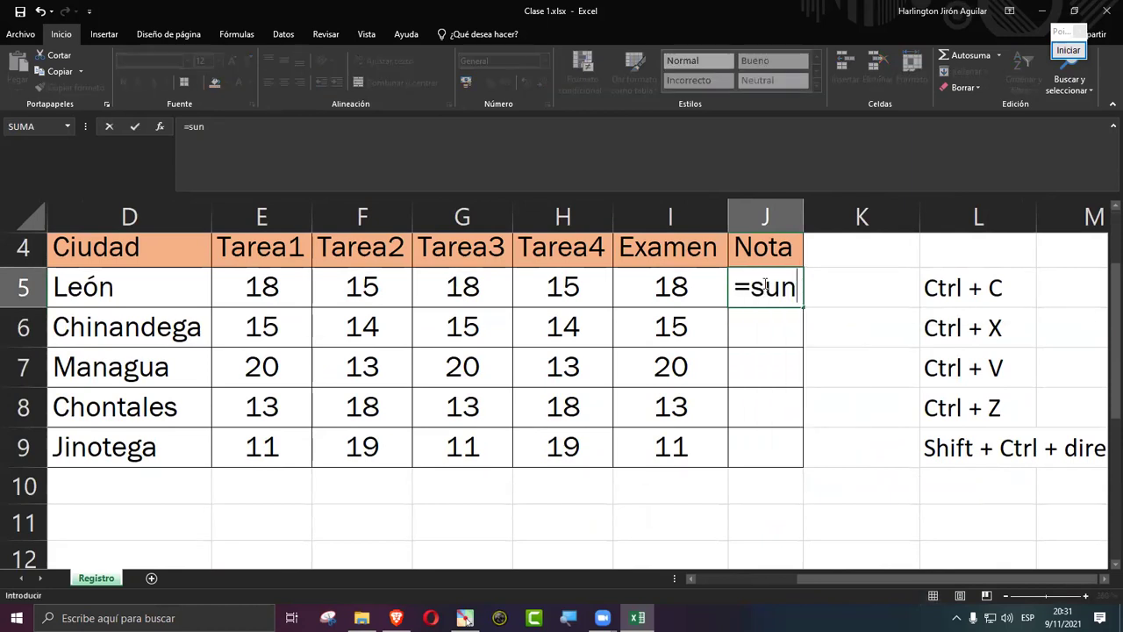
key("BackSpace")
type("ma")
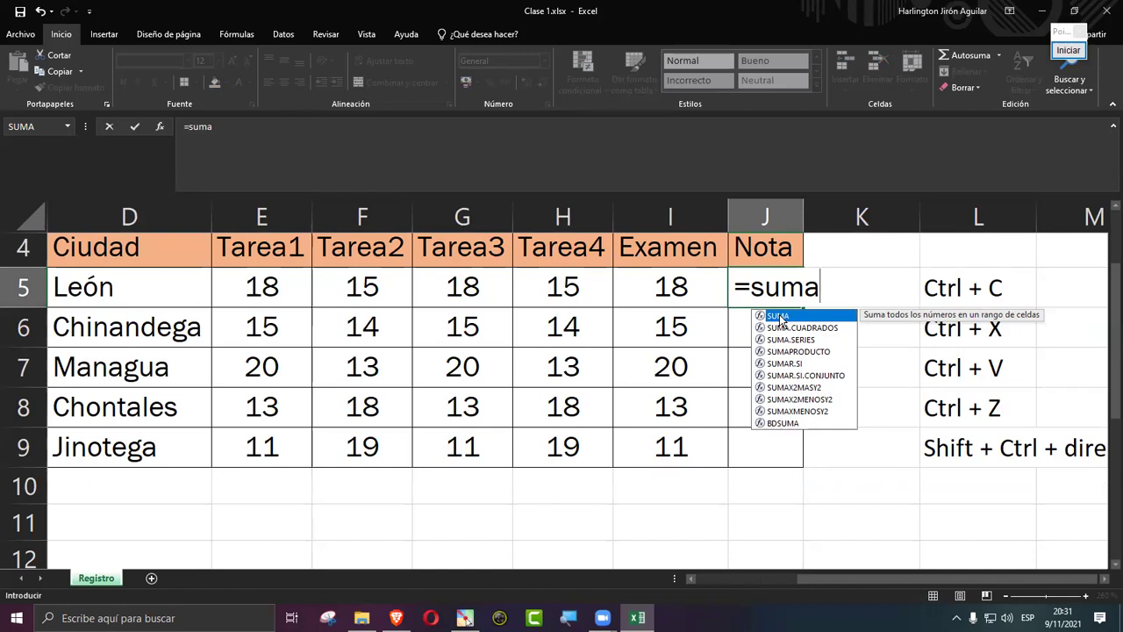
double_click(780, 321)
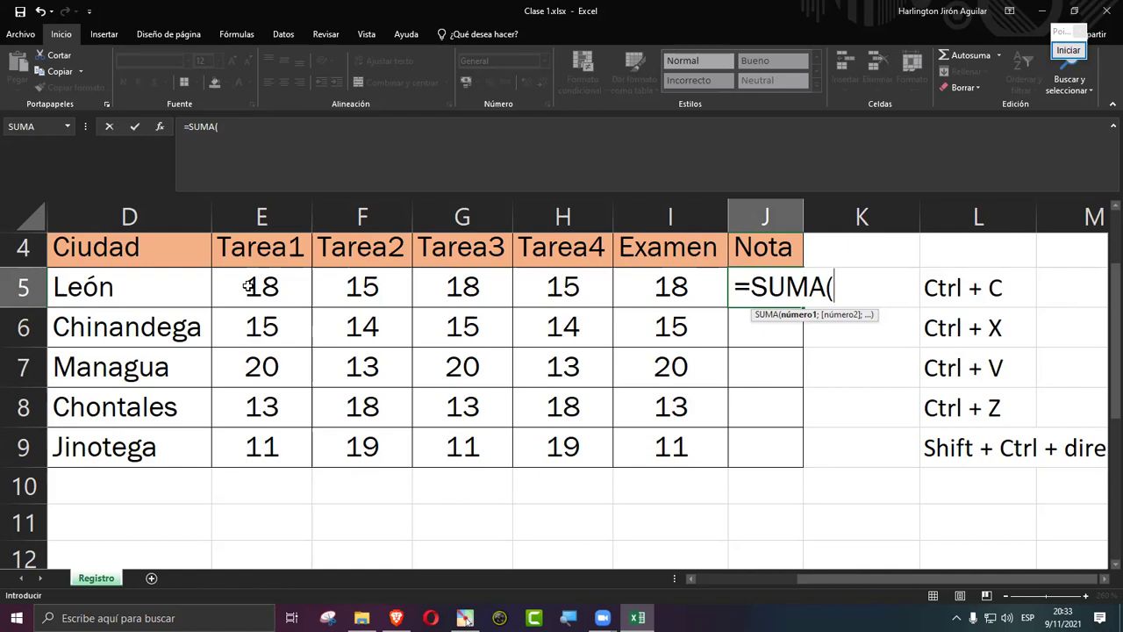
Step: Complete J5 as =SUMA(E5:I5) so the first student's Nota shows 84
left_click_drag(248, 285, 649, 285)
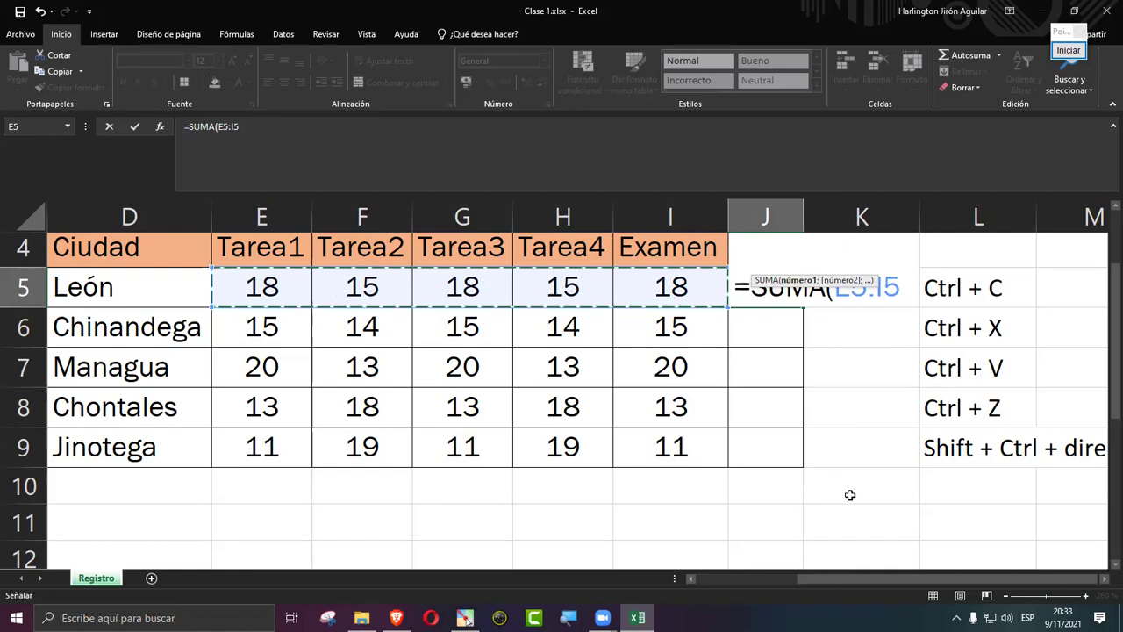
type(")")
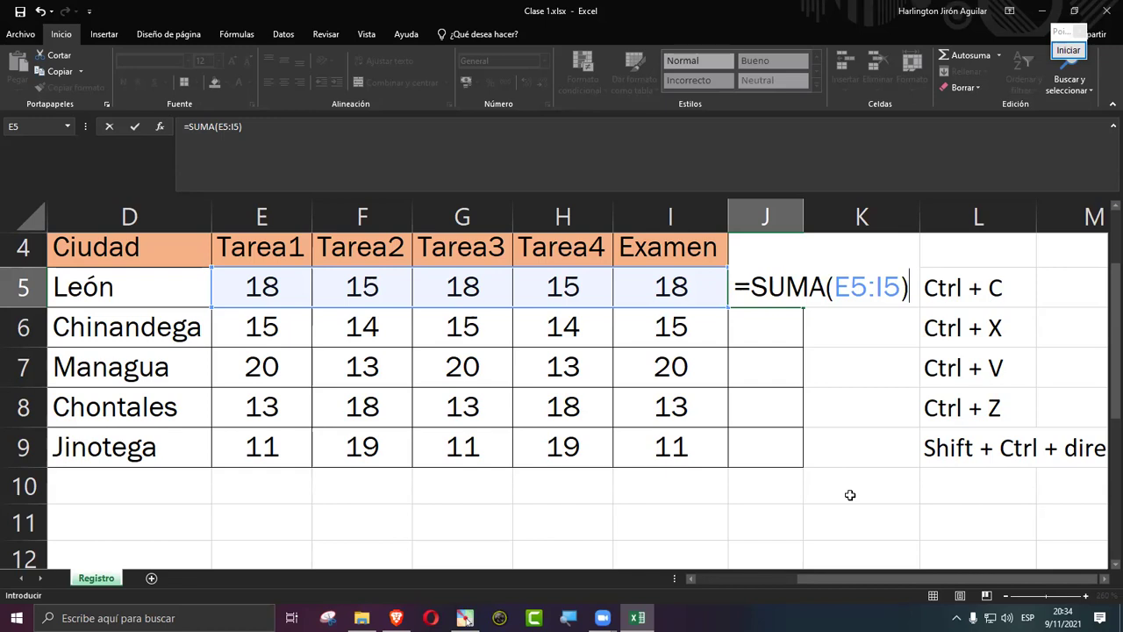
key("Return")
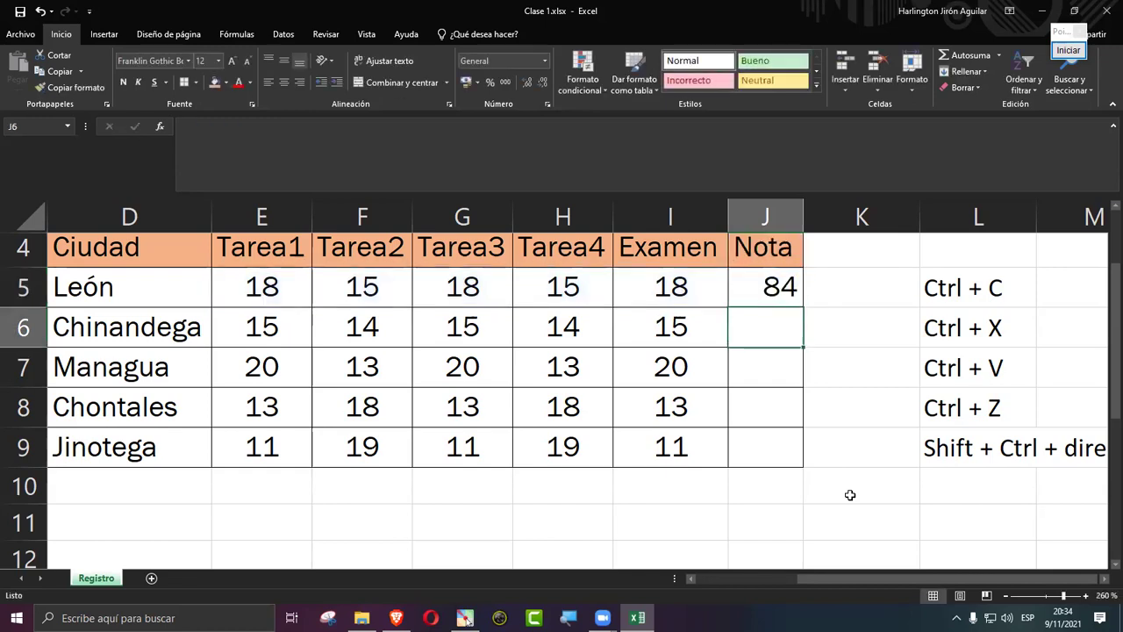
Step: Re-enter J5's range, replacing a mistaken E6:I6 with E5:I5, and commit
left_click(750, 284)
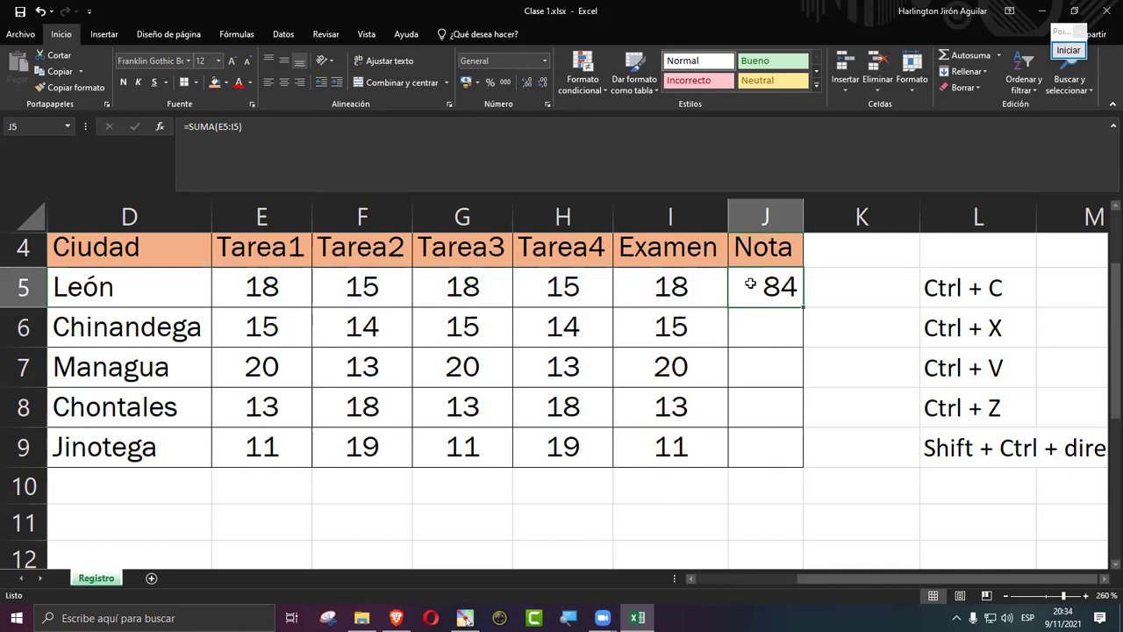
double_click(750, 283)
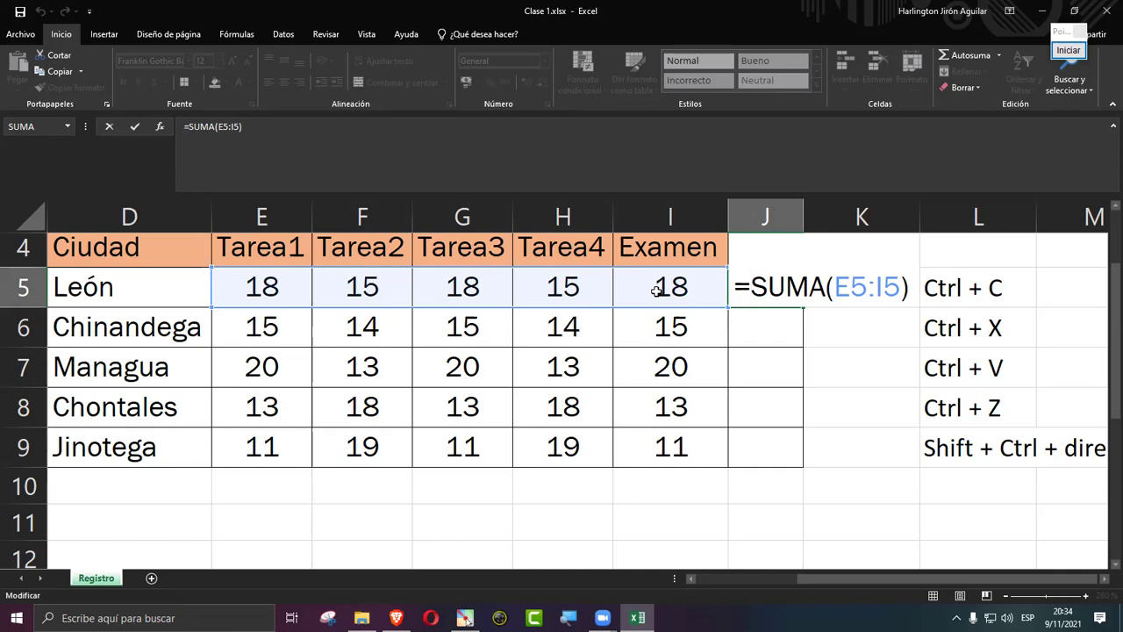
left_click_drag(904, 290, 836, 289)
key("BackSpace")
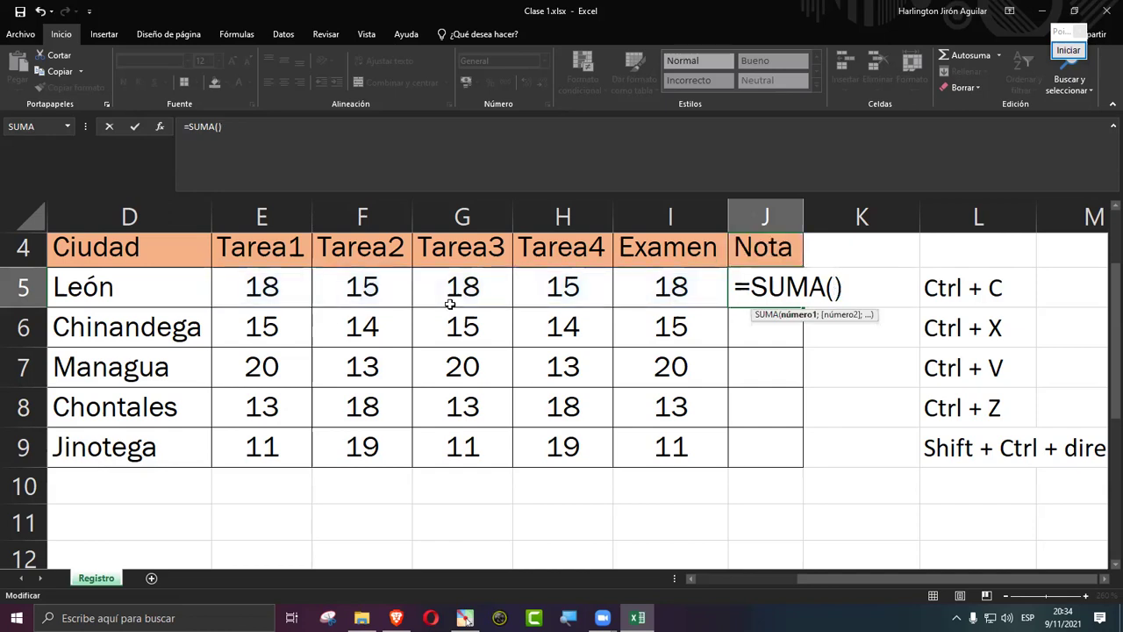
left_click_drag(271, 335, 687, 349)
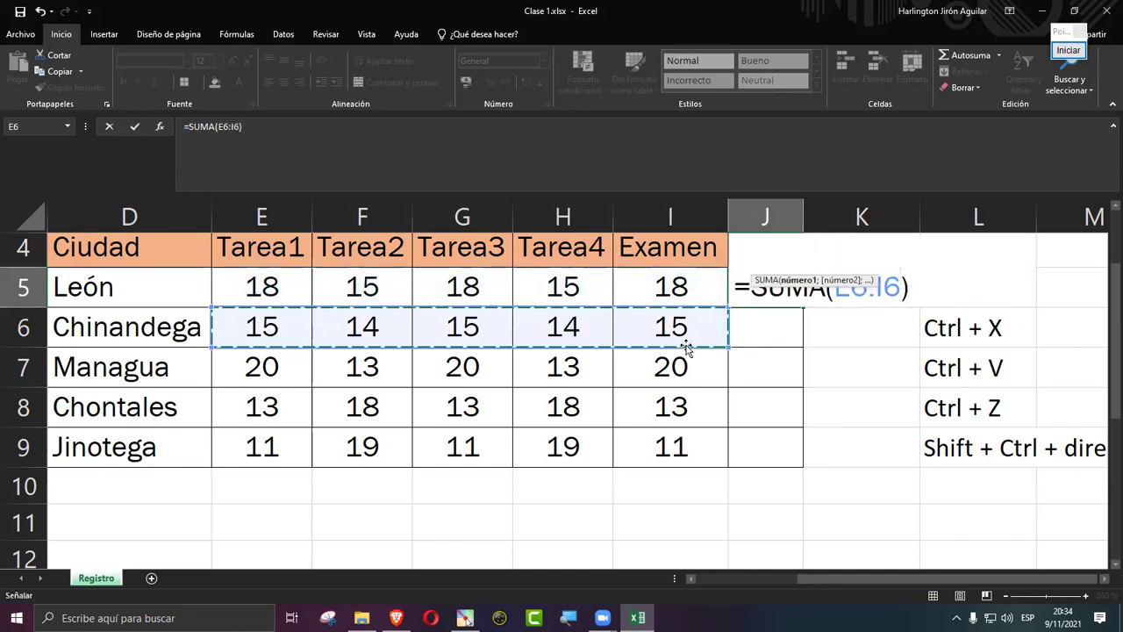
key("BackSpace")
key("BackSpace")
key("BackSpace")
key("BackSpace")
key("BackSpace")
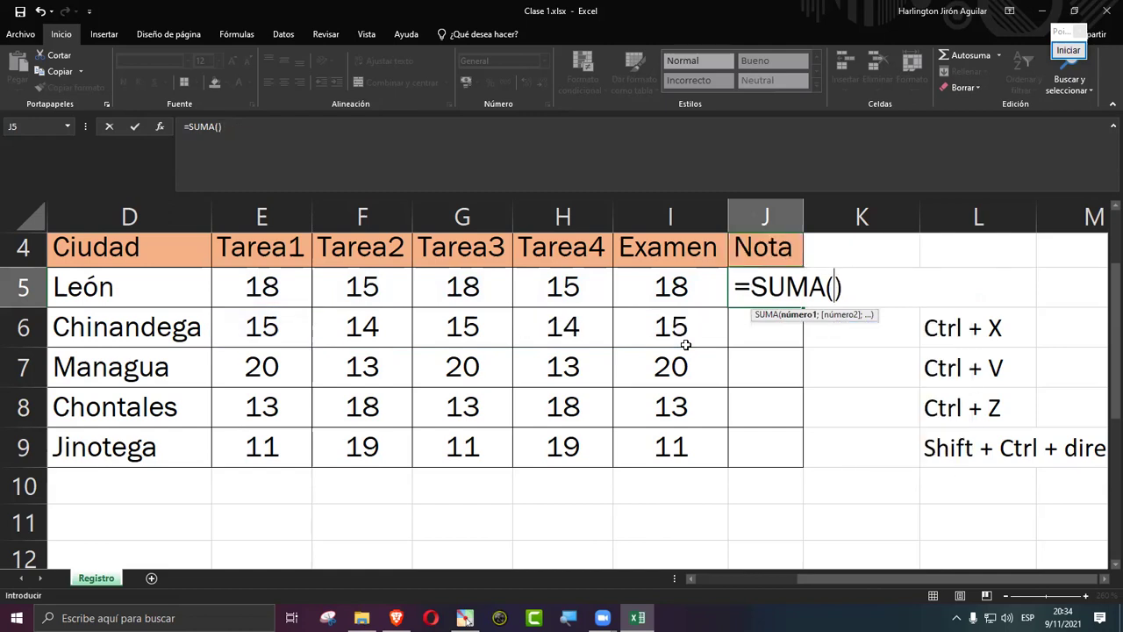
left_click_drag(257, 285, 683, 292)
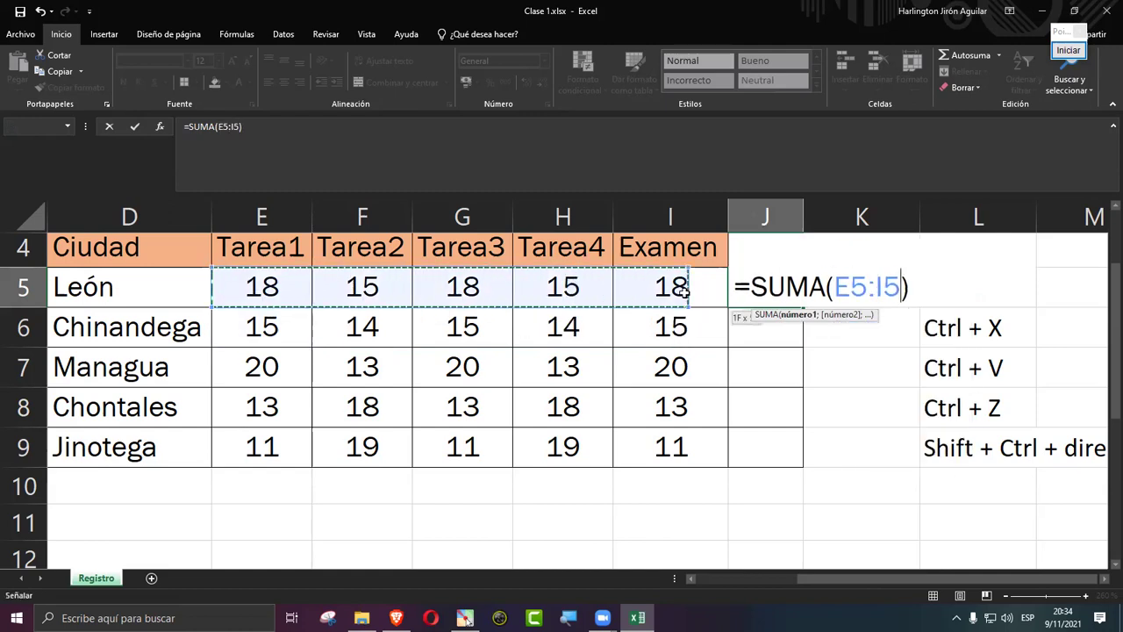
key("Return")
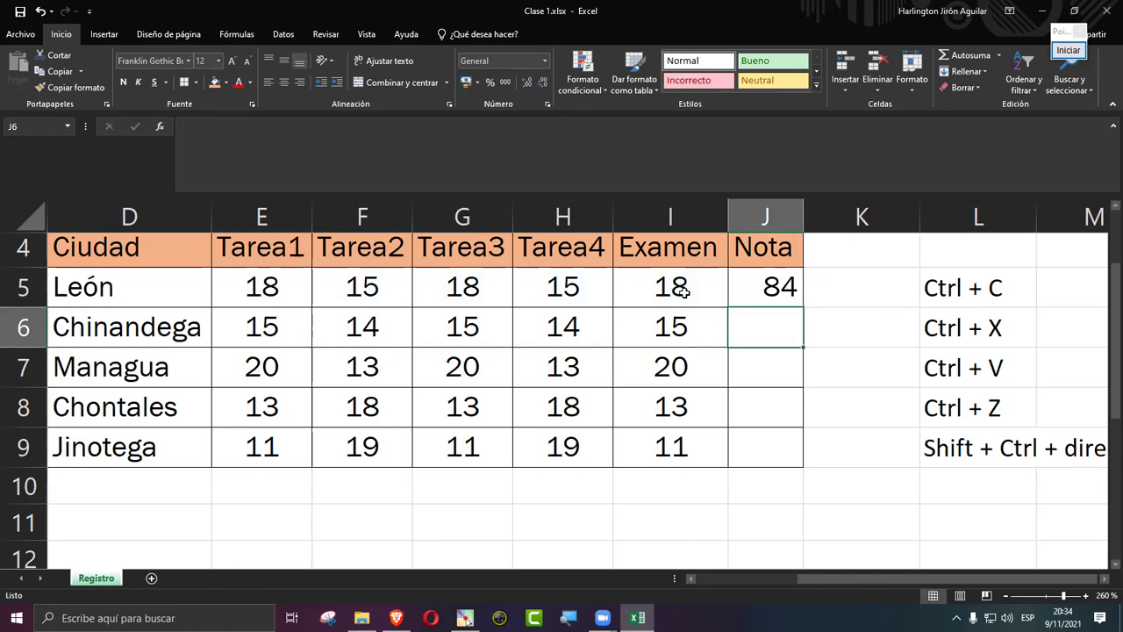
Step: Return to J5, start =SUMA again, then erase it to clear the cell
key("Up")
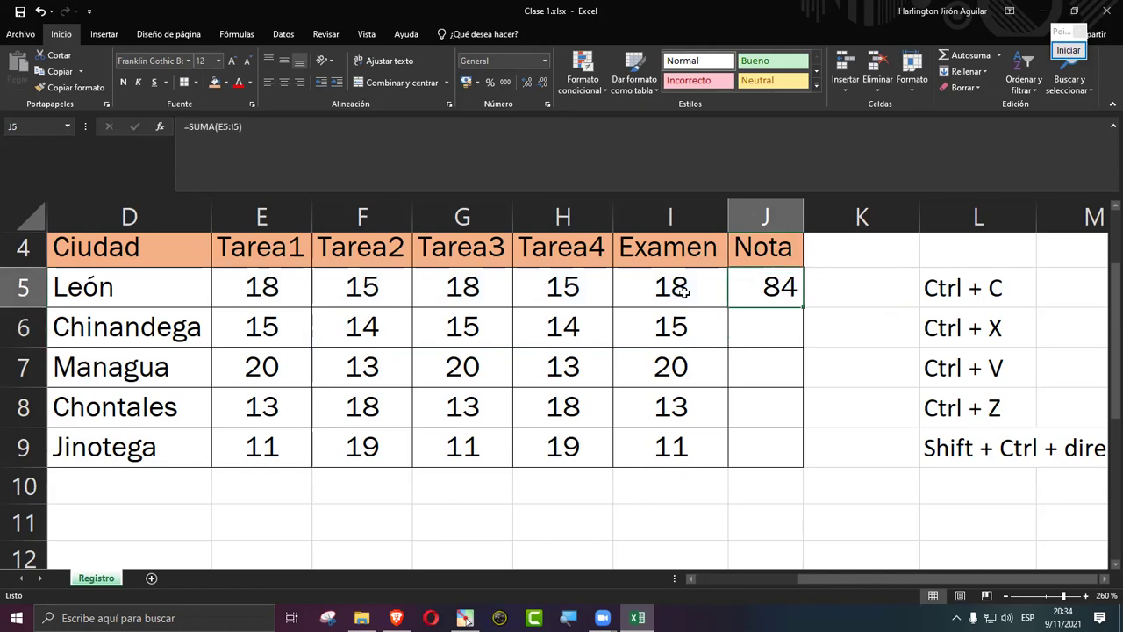
type("=suma")
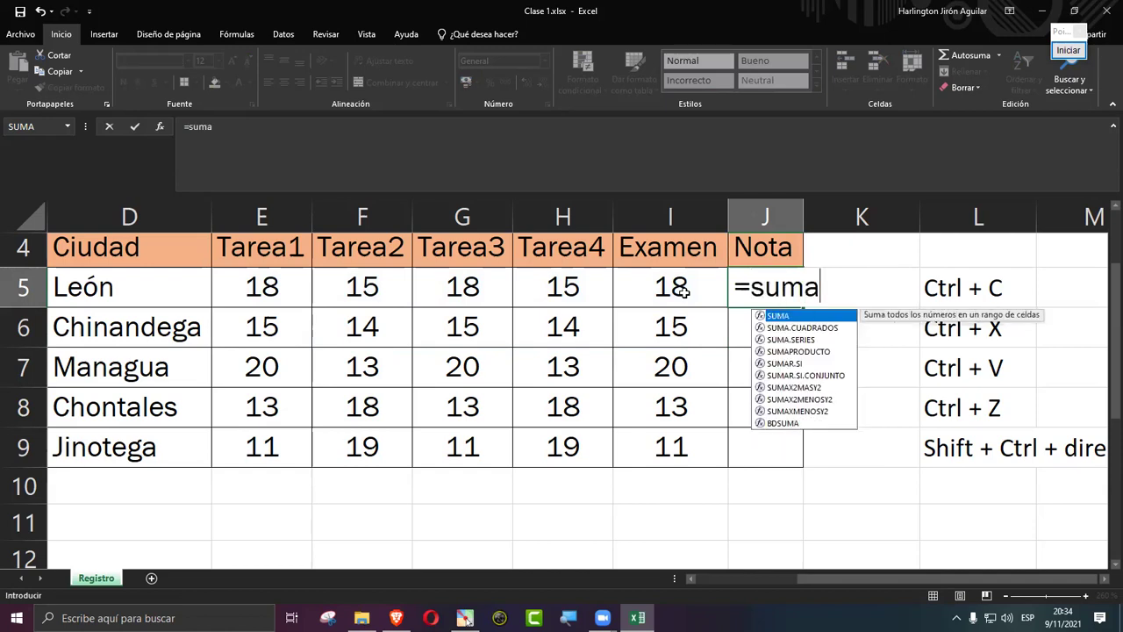
key("Tab")
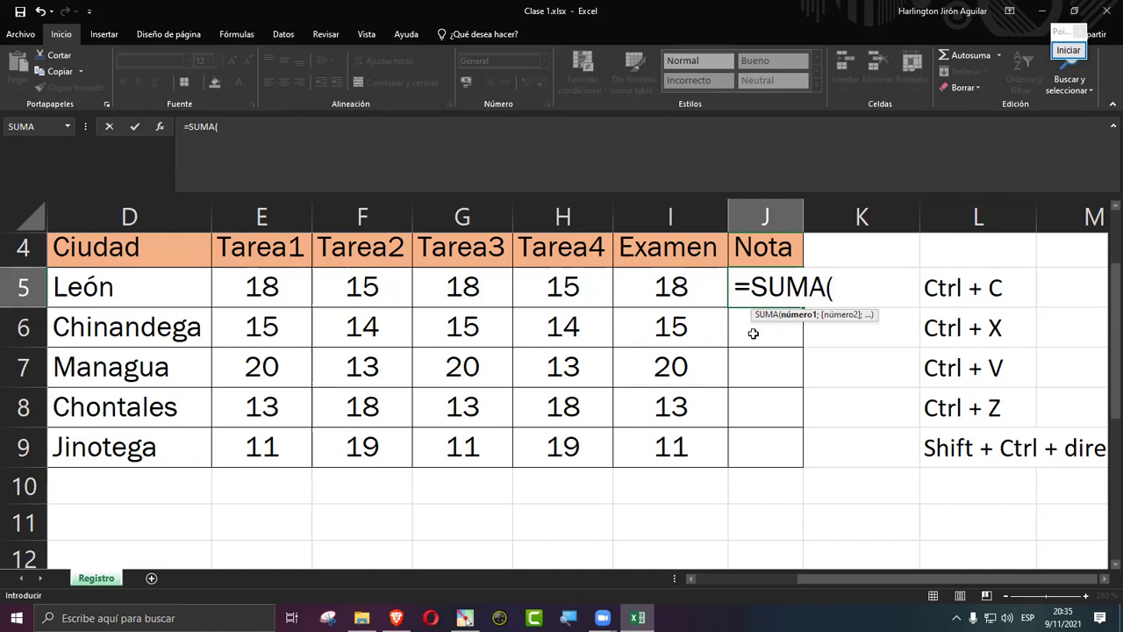
key("BackSpace")
key("BackSpace")
key("BackSpace")
key("BackSpace")
key("BackSpace")
key("BackSpace")
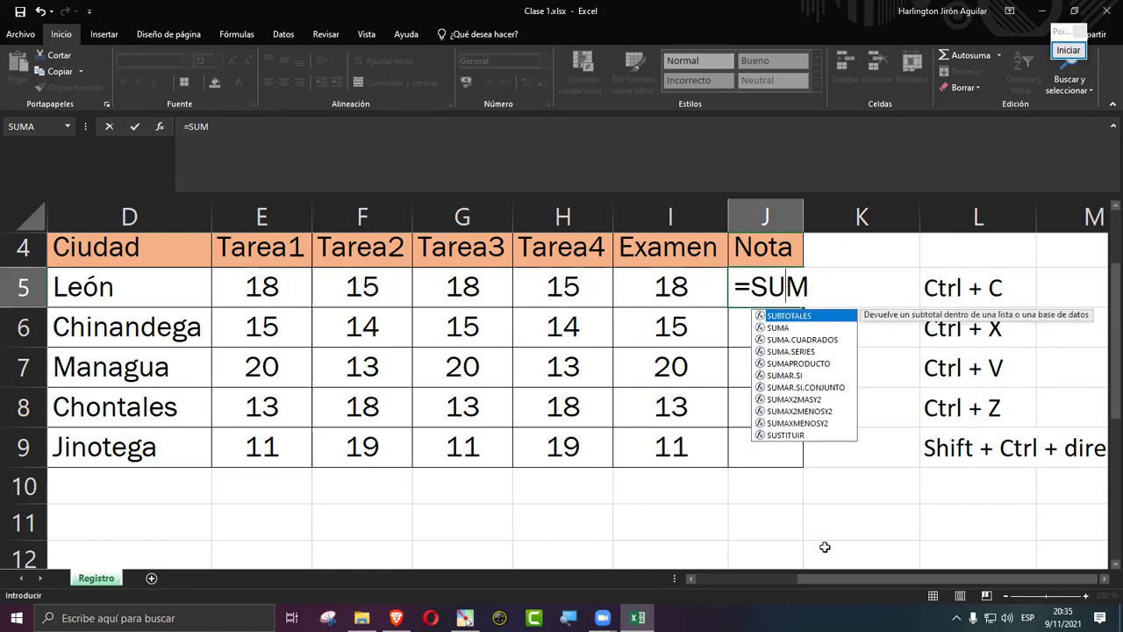
key("Return")
Step: Zoom in further and start =SUMA( in J5, removing stray characters
left_click(1085, 596)
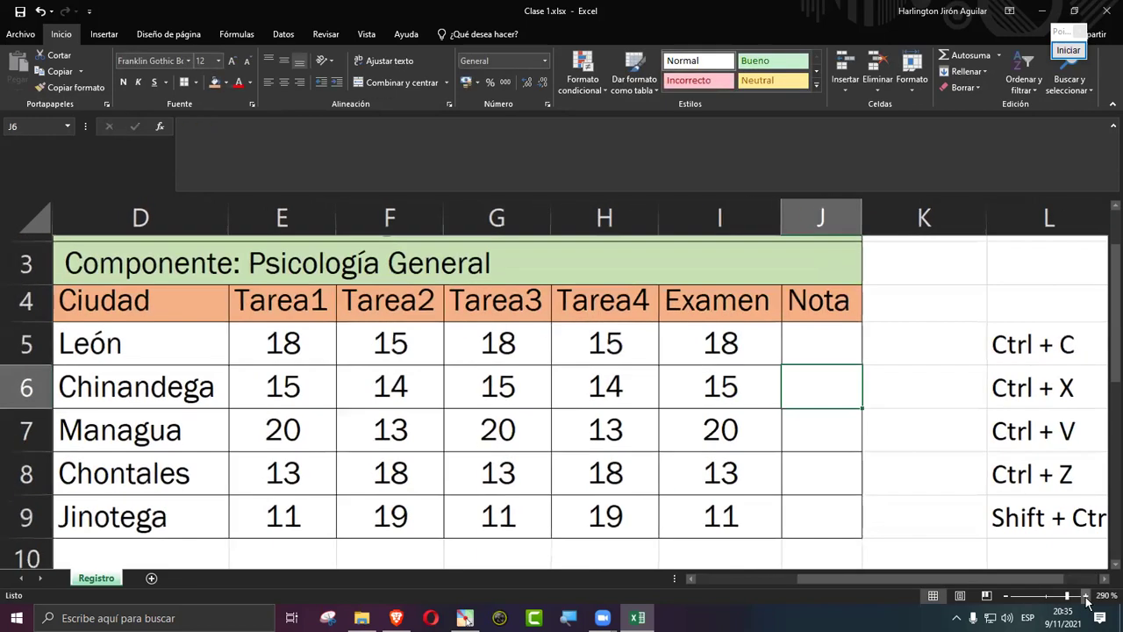
left_click(1085, 596)
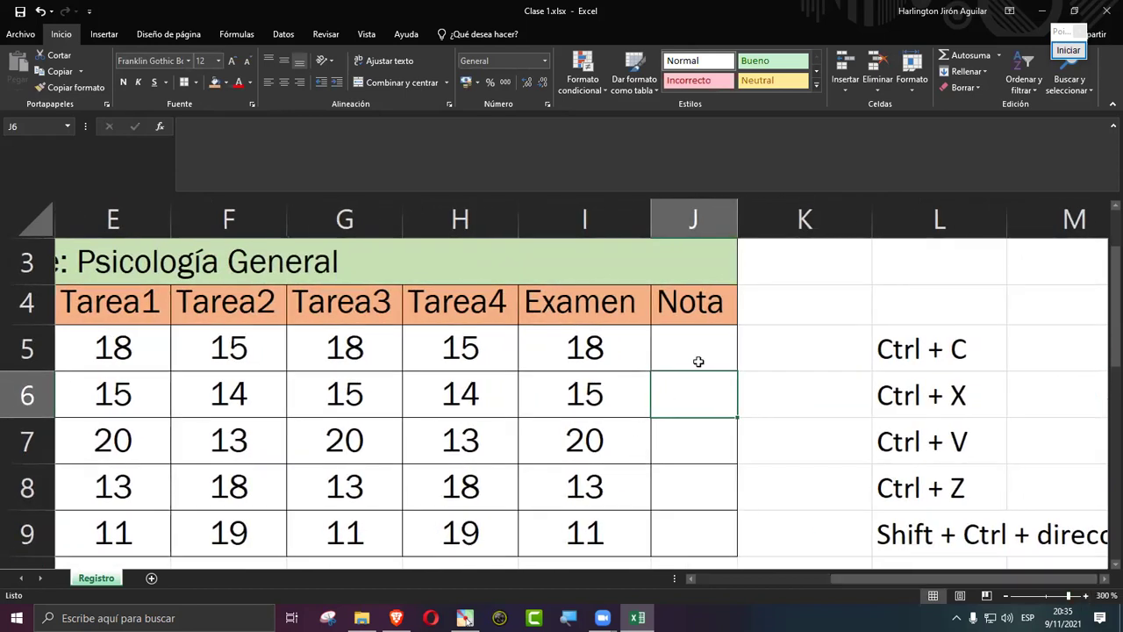
left_click(698, 361)
type(")")
key("BackSpace")
type("?")
key("BackSpace")
type("=suma")
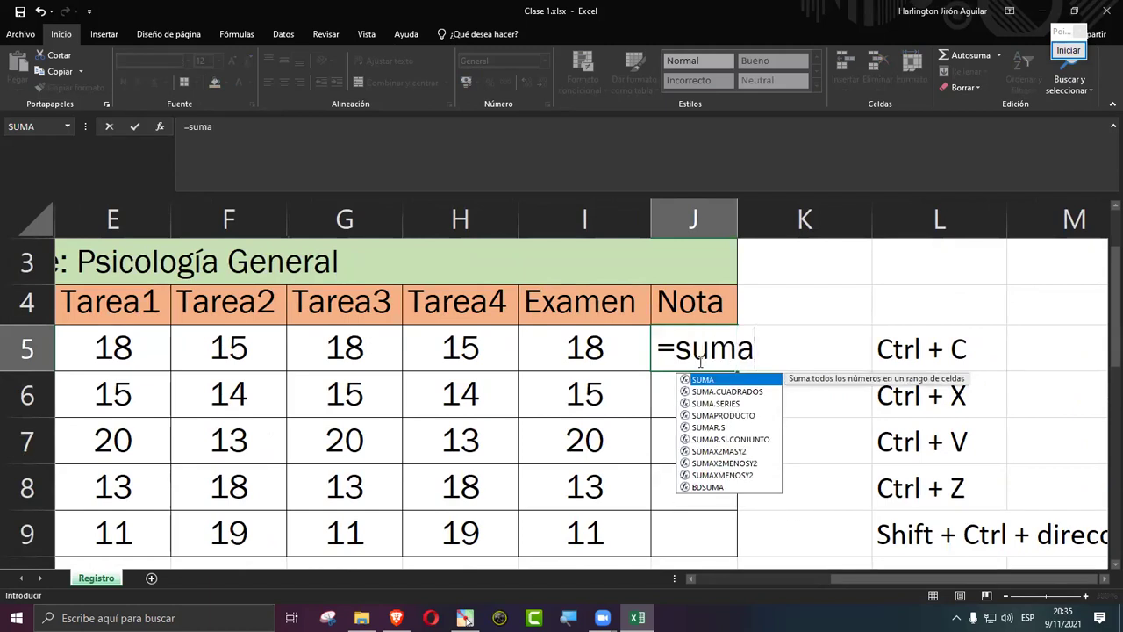
key("Tab")
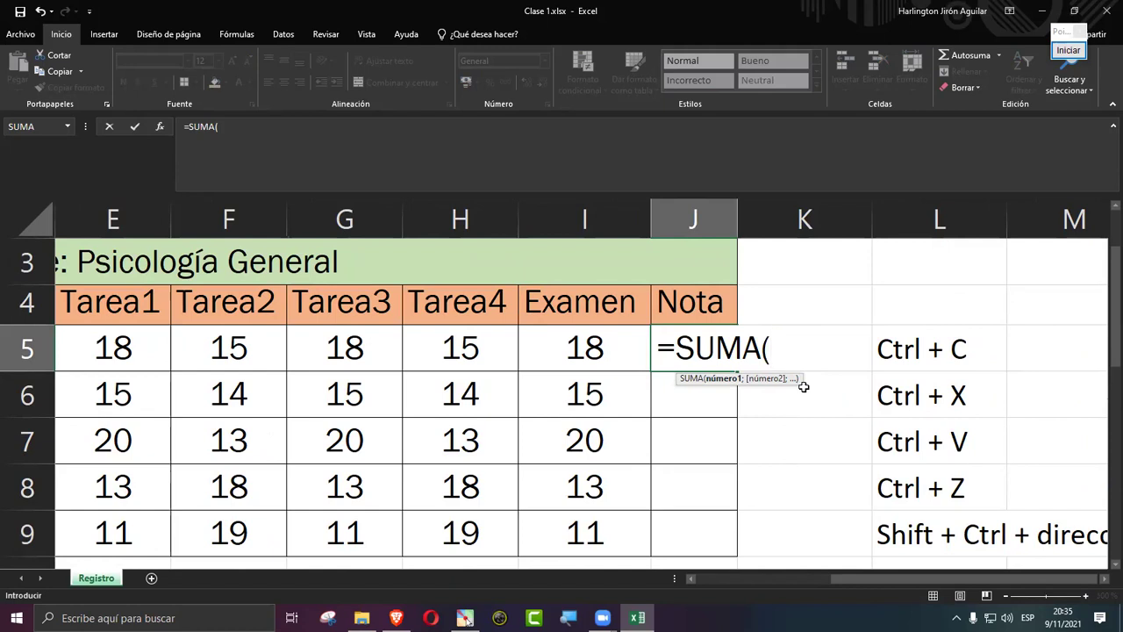
Step: Pick F5 as the first argument after trying H8 and H6
left_click(214, 354)
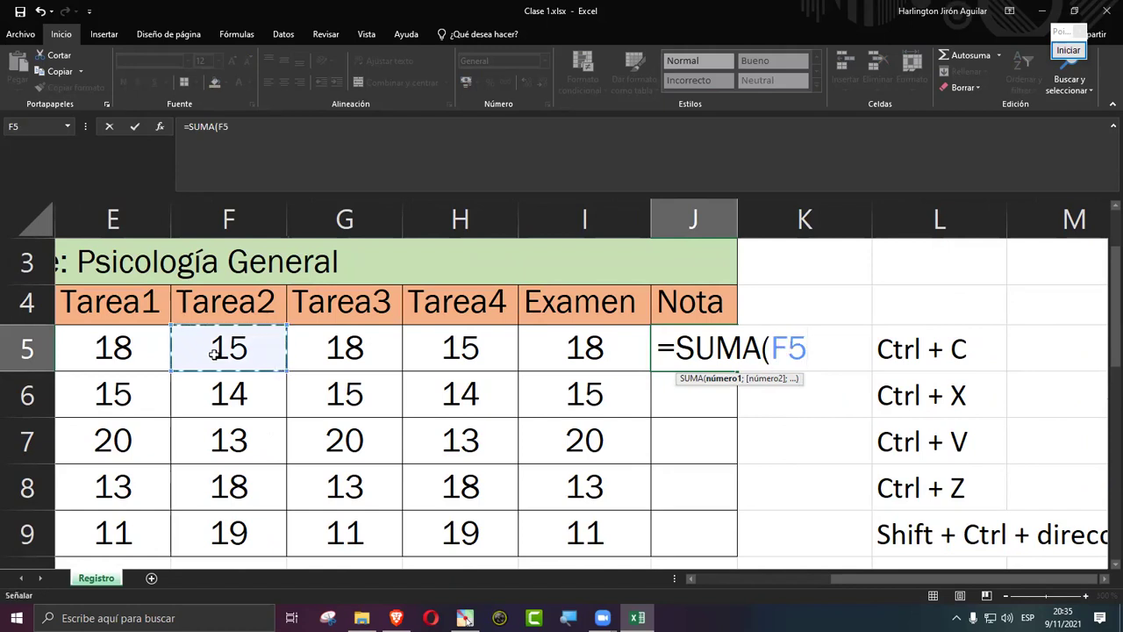
left_click(457, 488)
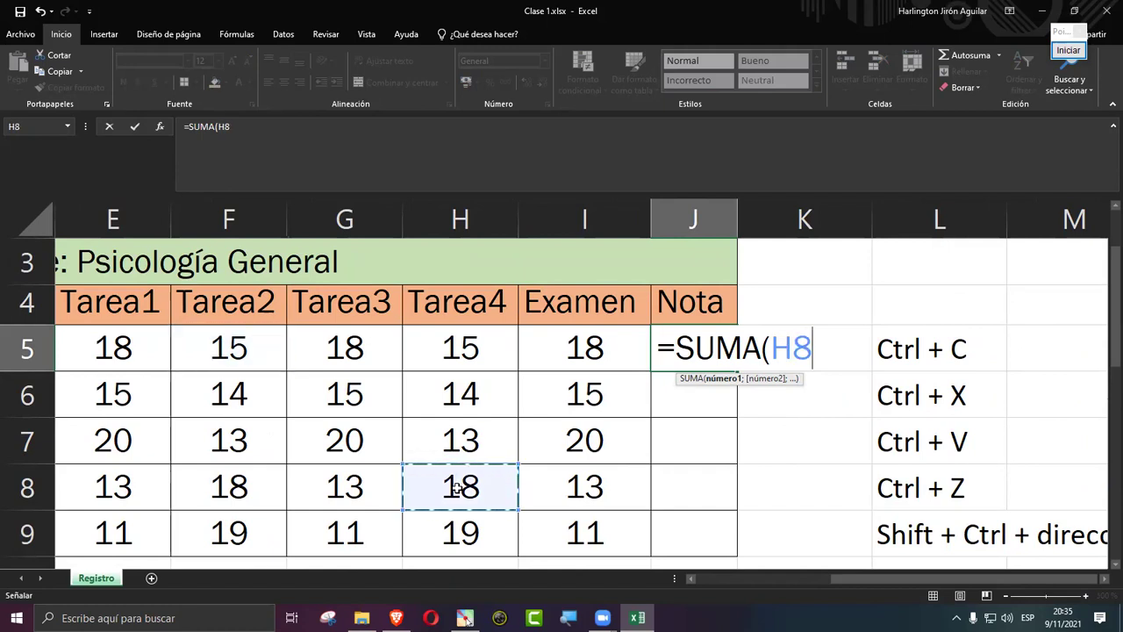
left_click(270, 340)
left_click(458, 375)
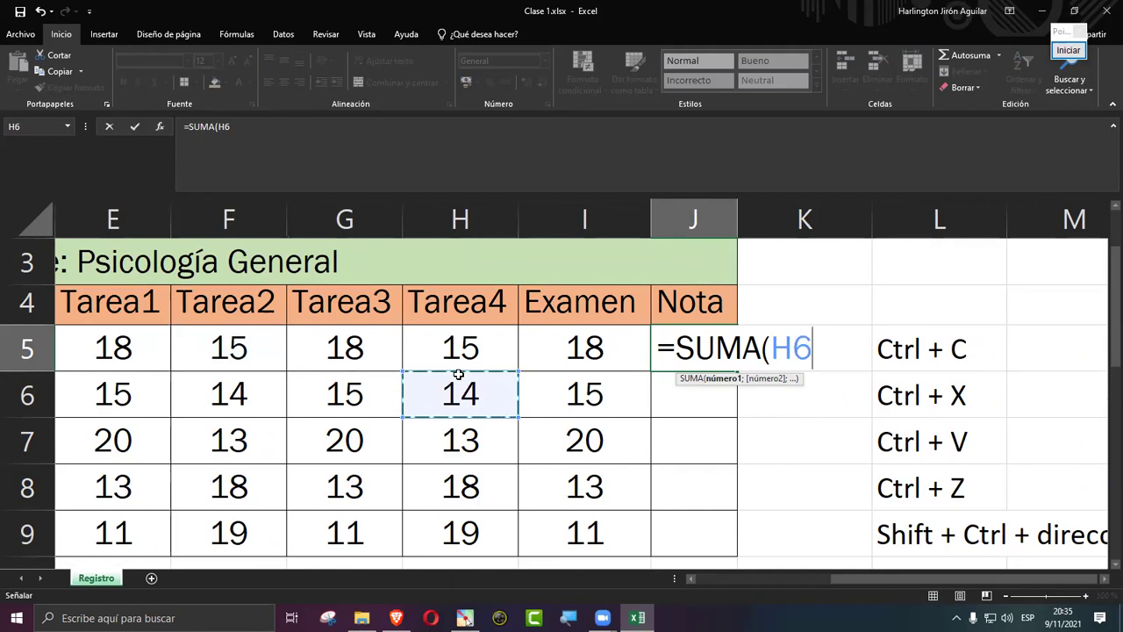
left_click(211, 358)
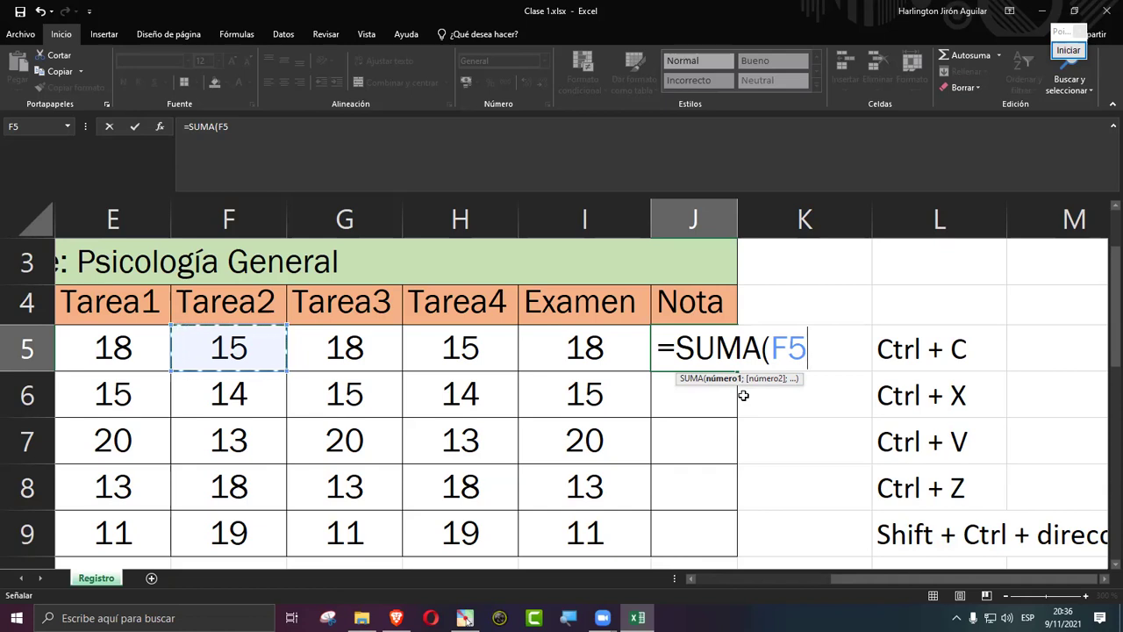
Step: Add F7 and H6, completing =SUMA(F5;F7;H6) so J5 shows 42
type(";")
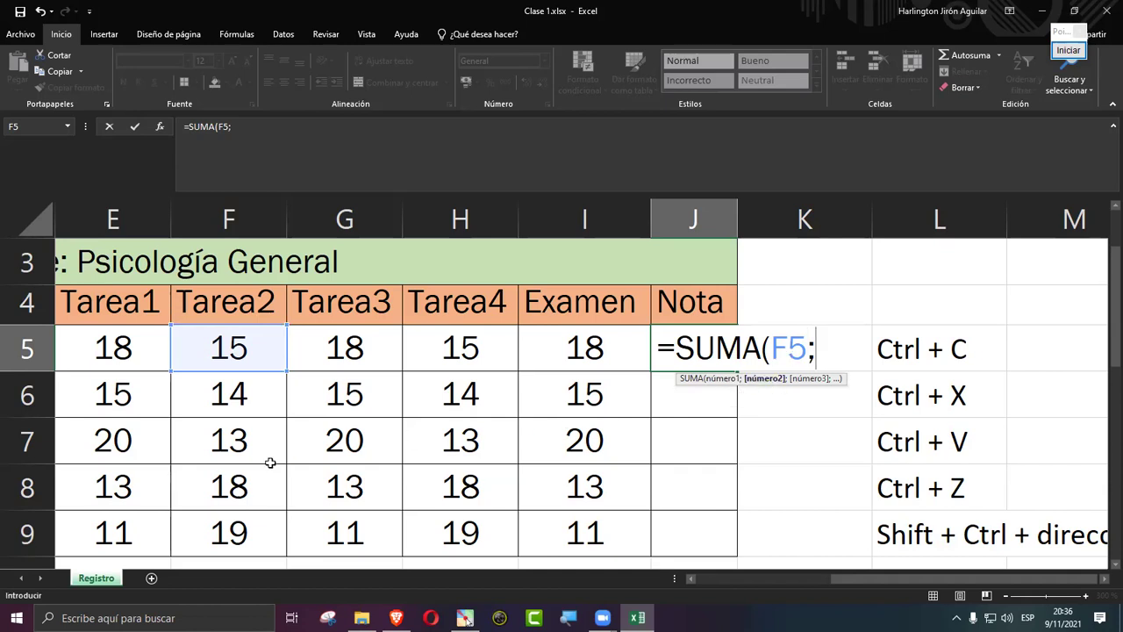
left_click(222, 447)
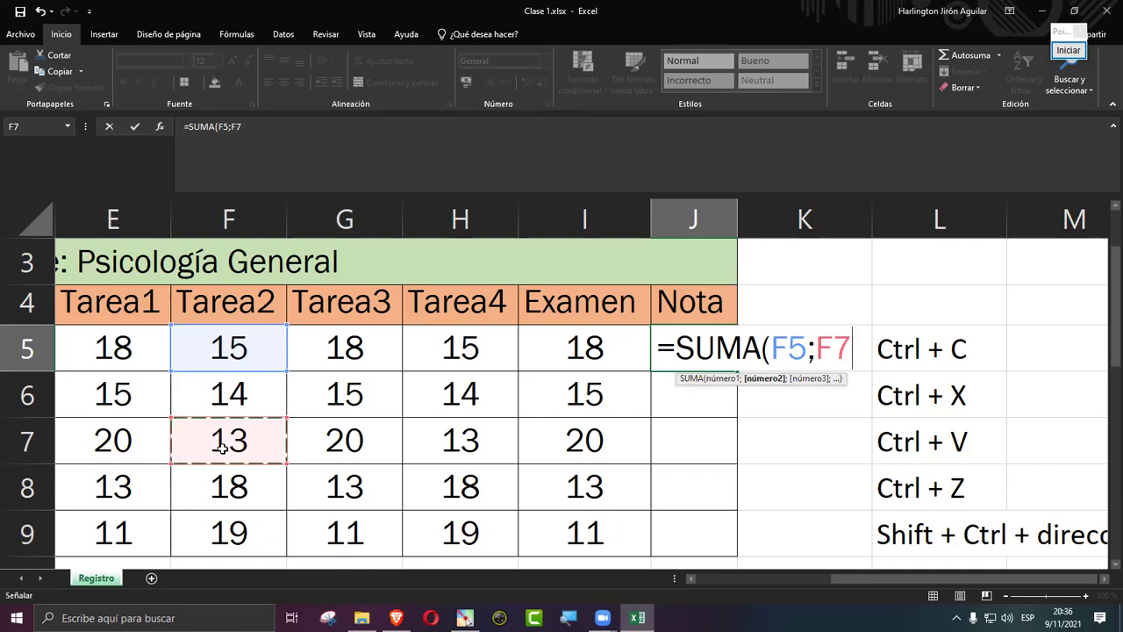
type(";")
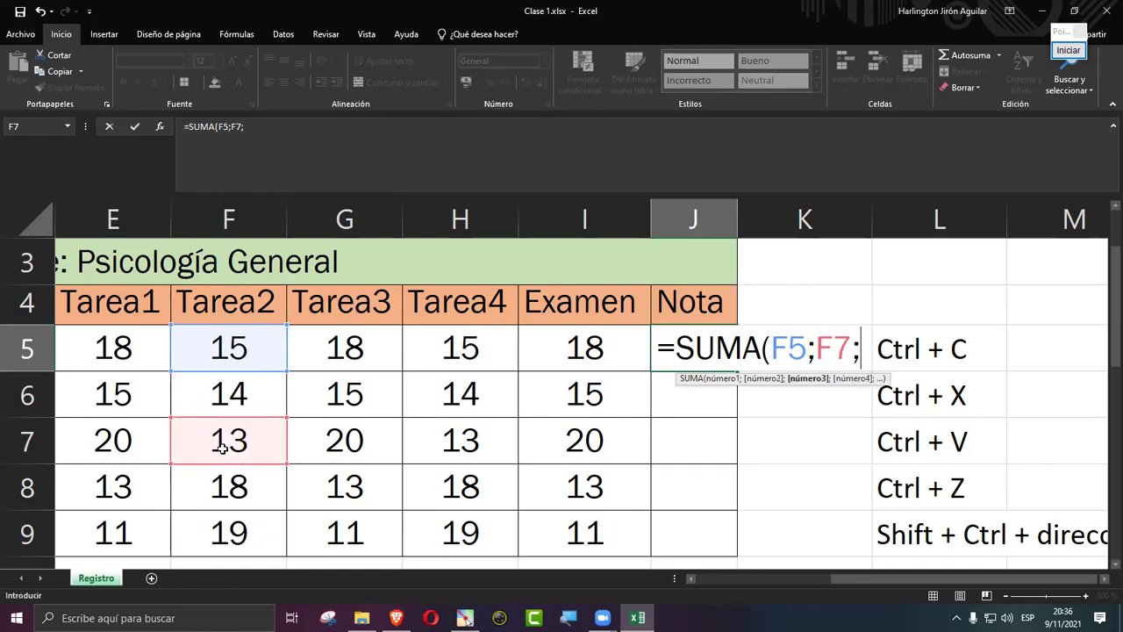
left_click(450, 404)
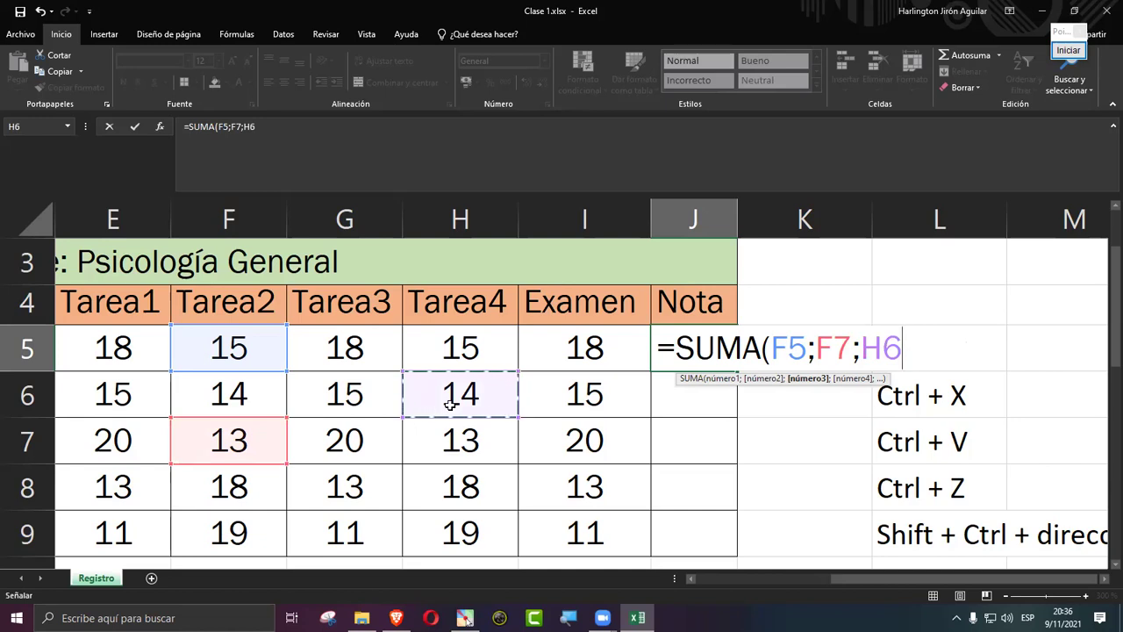
type(")")
key("Return")
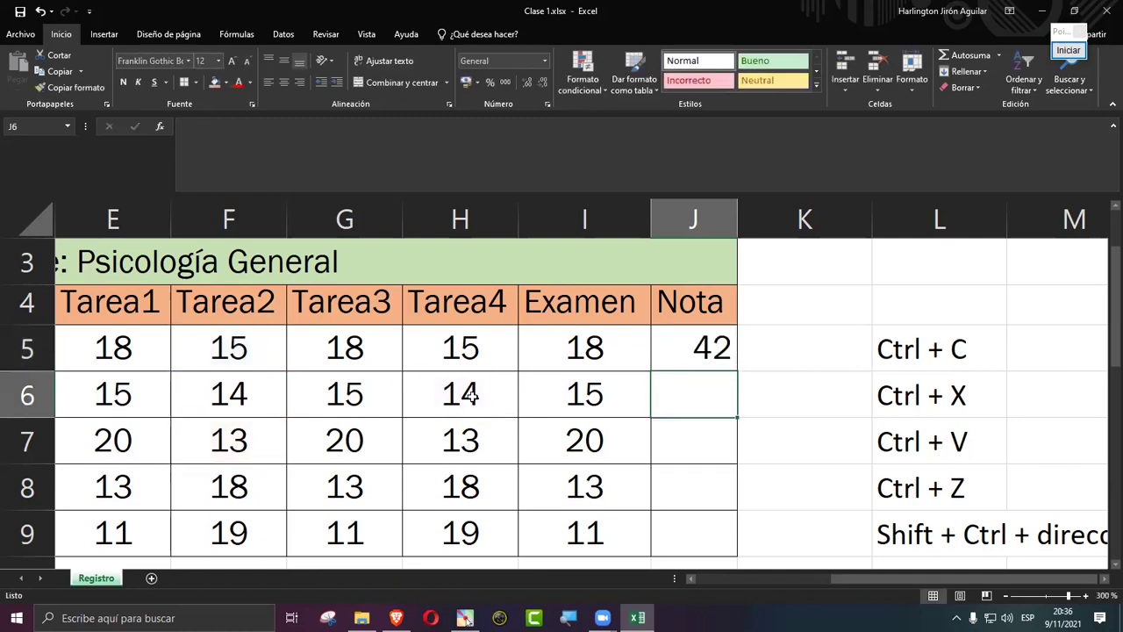
left_click(697, 348)
Step: Replace J5's F5;F7;H6 arguments with the range E5:I5 so it shows 84
double_click(700, 349)
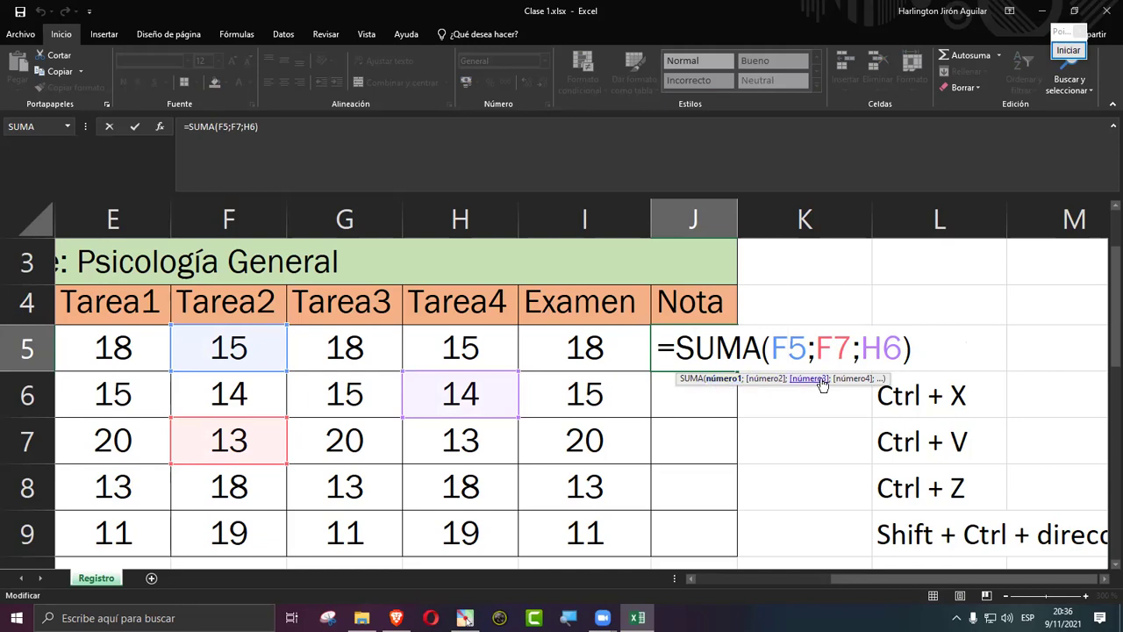
left_click_drag(818, 353, 807, 352)
left_click(793, 349)
left_click_drag(776, 351, 902, 349)
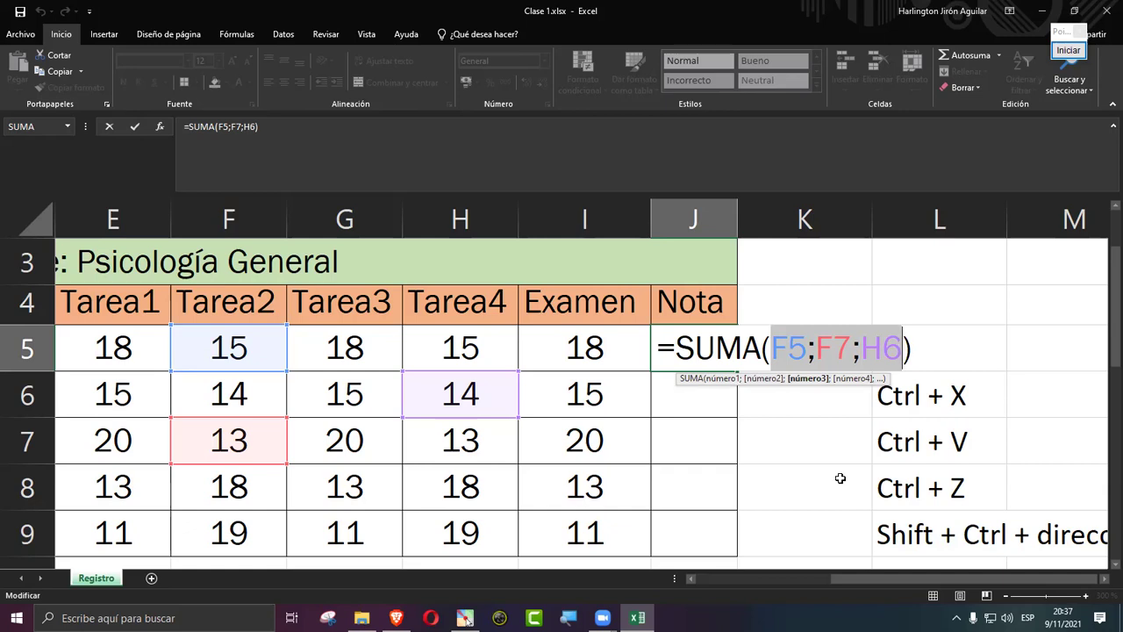
key("BackSpace")
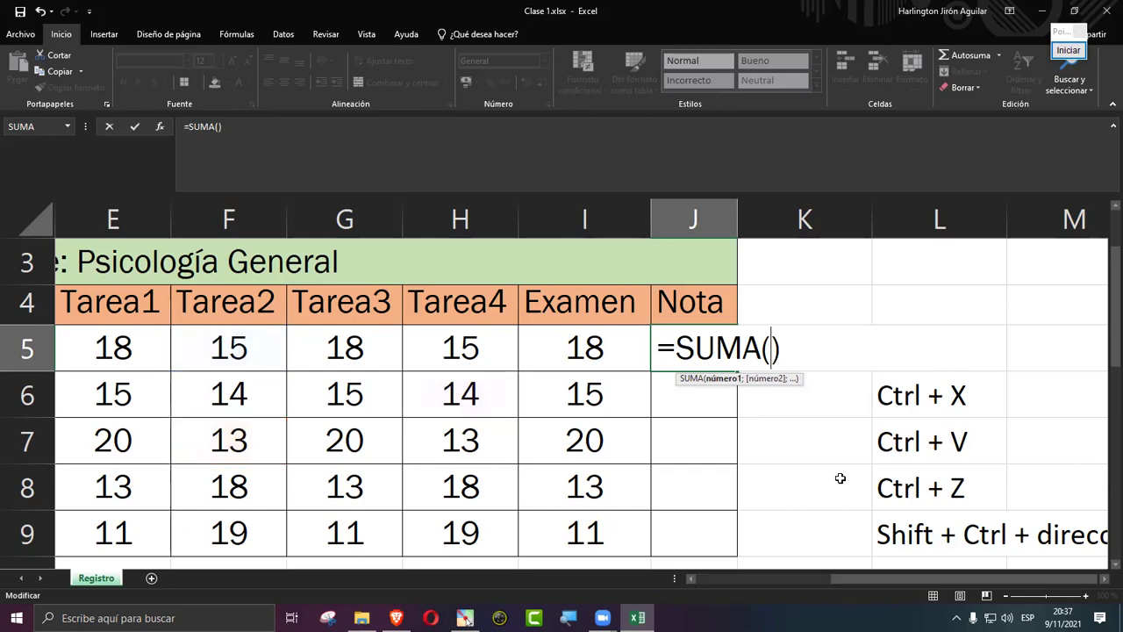
left_click(91, 344)
left_click_drag(91, 344, 534, 341)
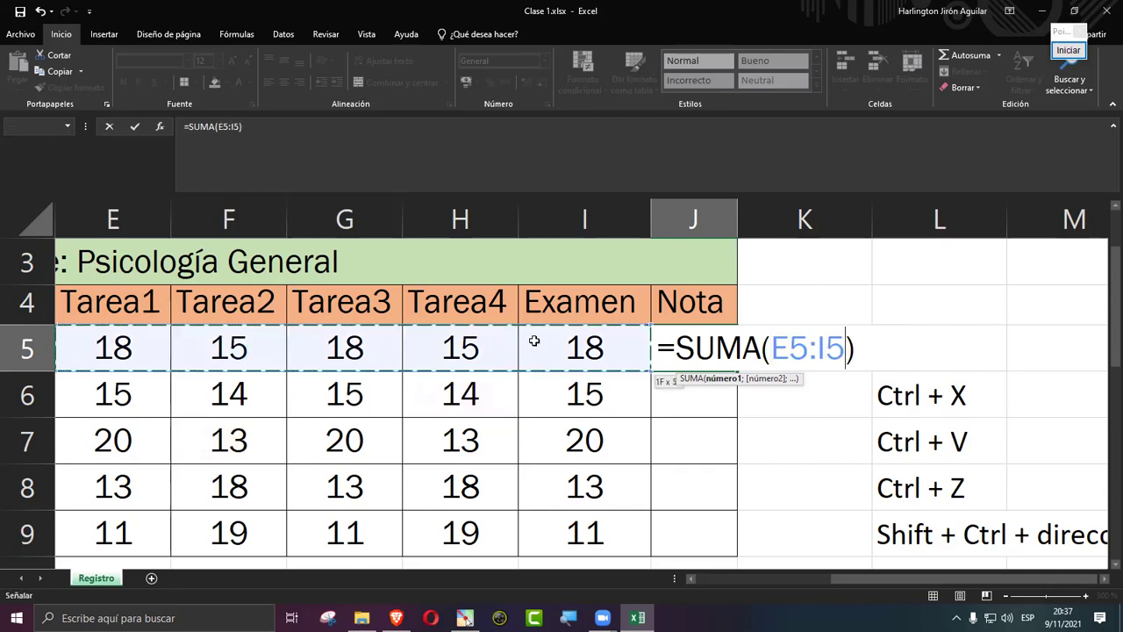
key("Return")
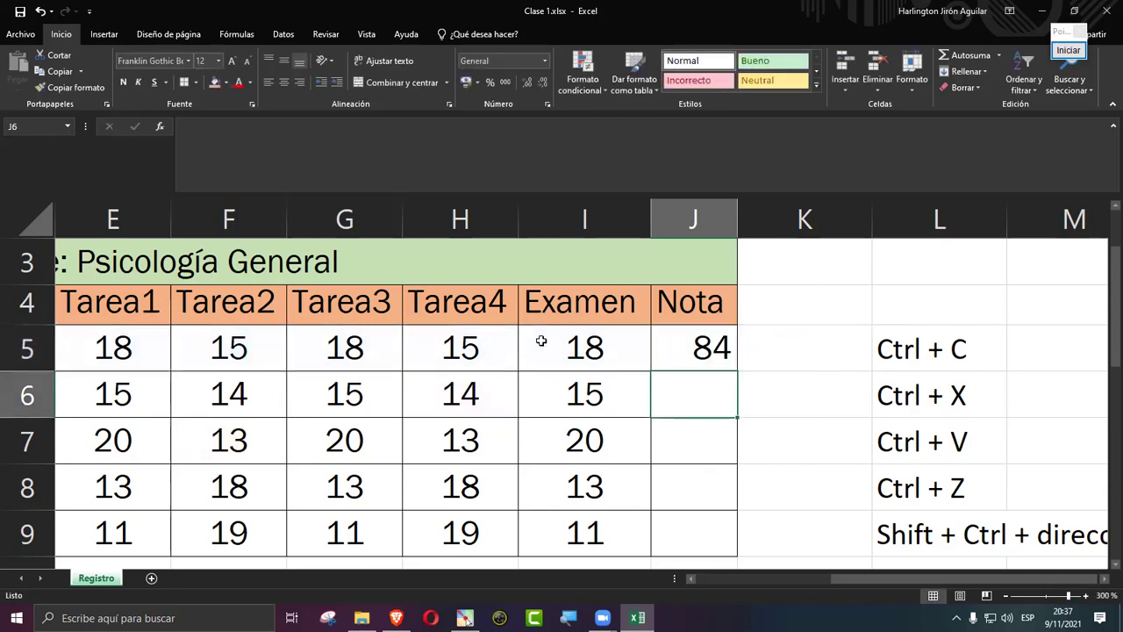
key("Up")
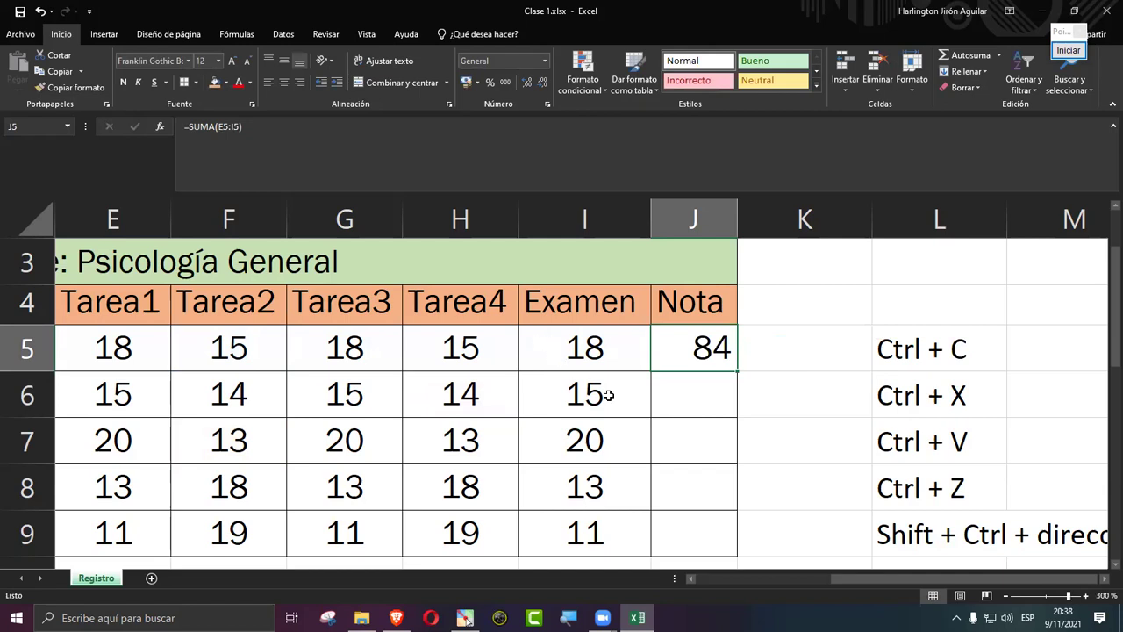
Step: Fill J5's formula down to J9 (73, 86, 75, 71) and center the Nota results
left_click_drag(738, 370, 727, 549)
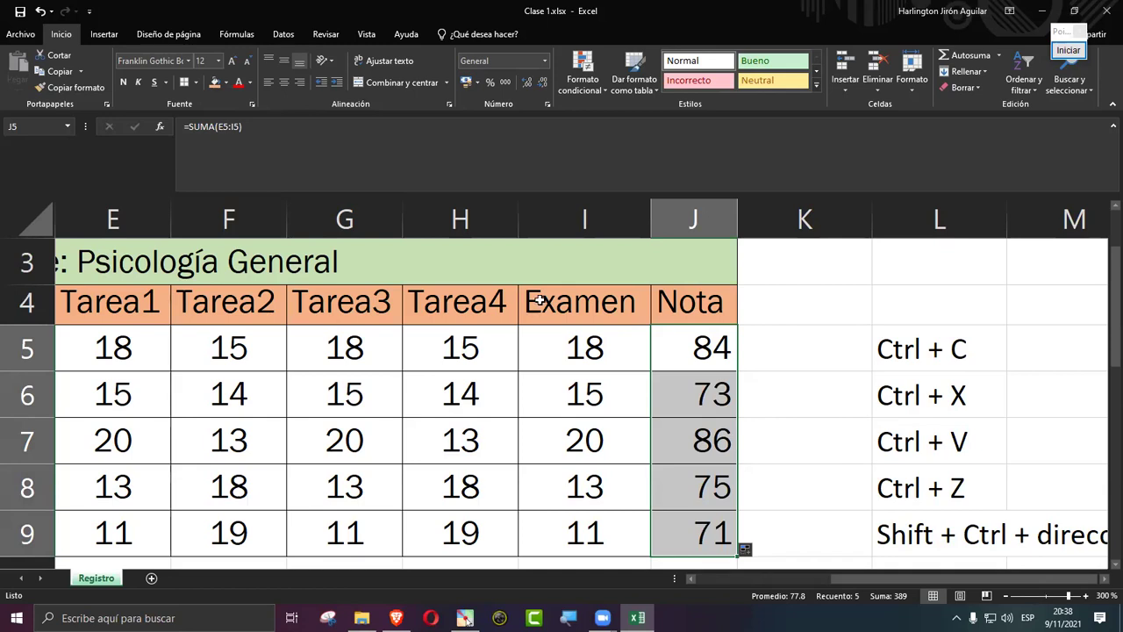
left_click(283, 82)
left_click(644, 455)
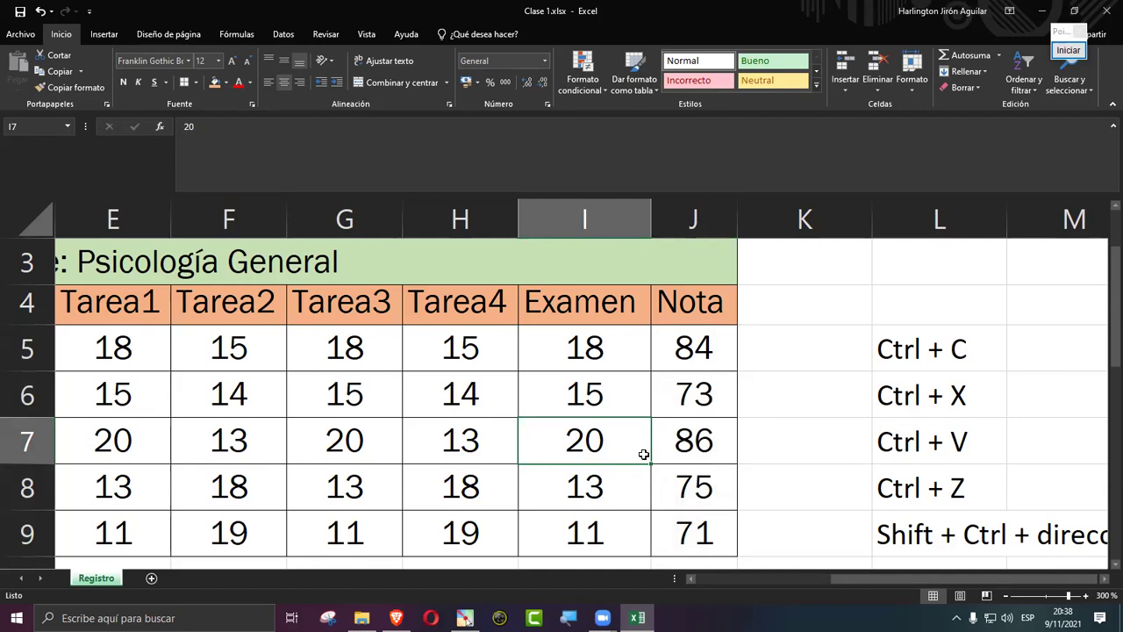
double_click(691, 427)
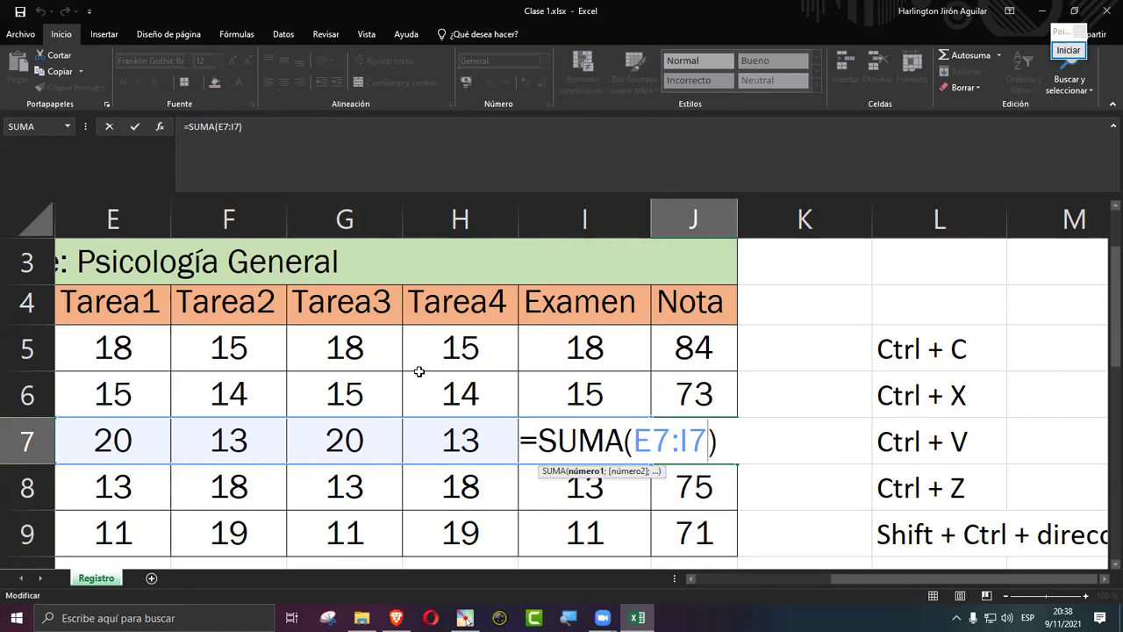
key("Return")
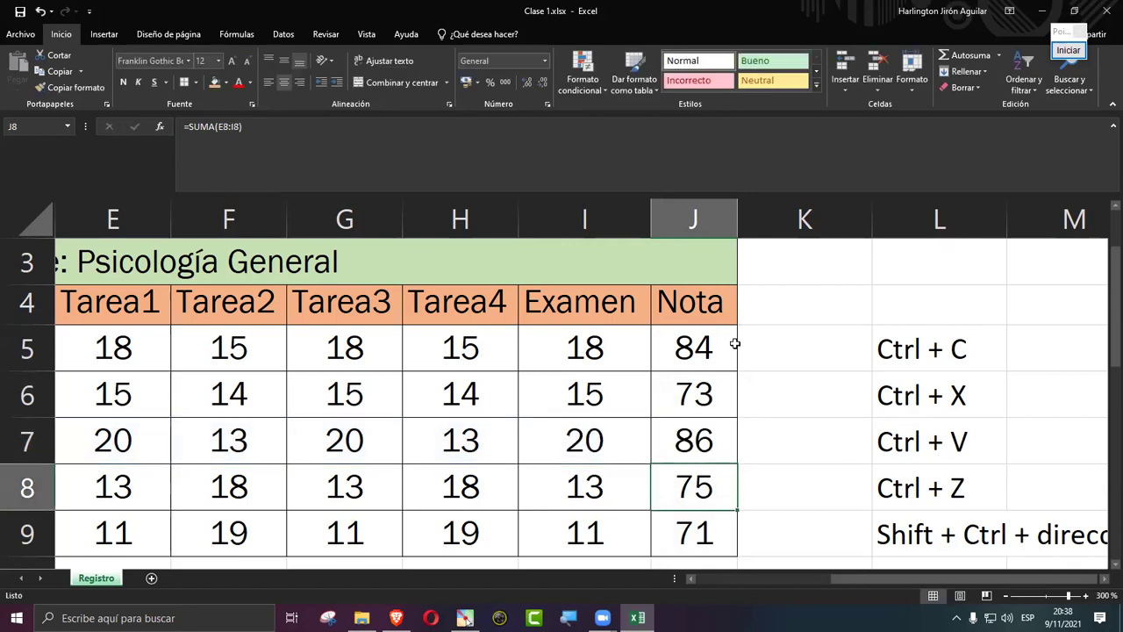
Step: Zoom out to 220% so the title rows and name and city columns are visible
left_click(1006, 596)
left_click(1007, 596)
left_click(1007, 597)
left_click(1007, 597)
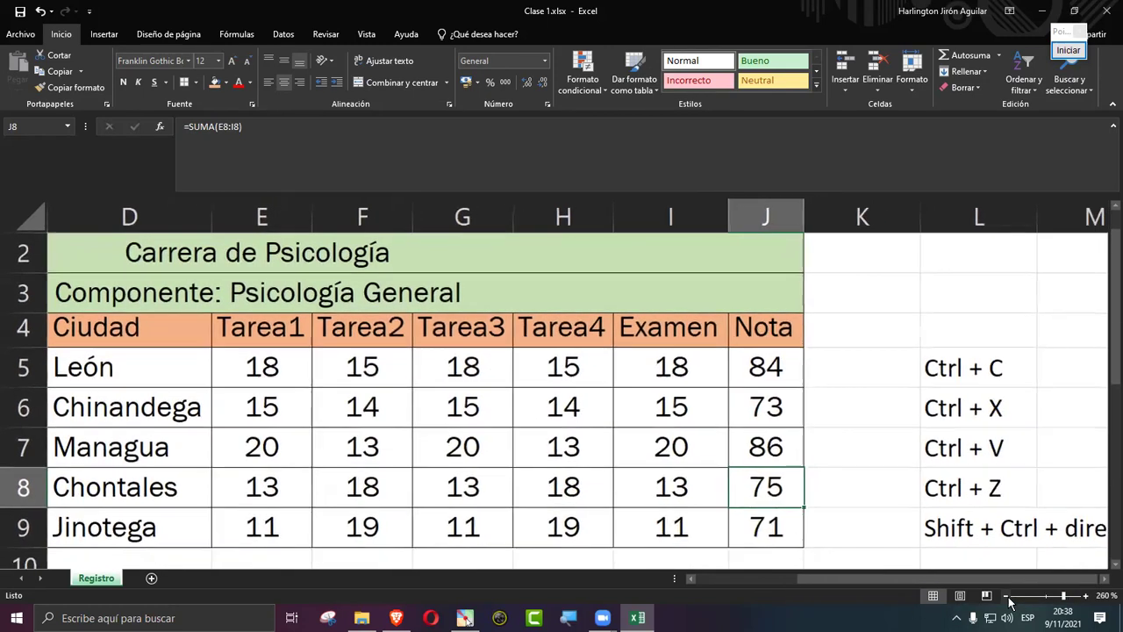
left_click(1007, 597)
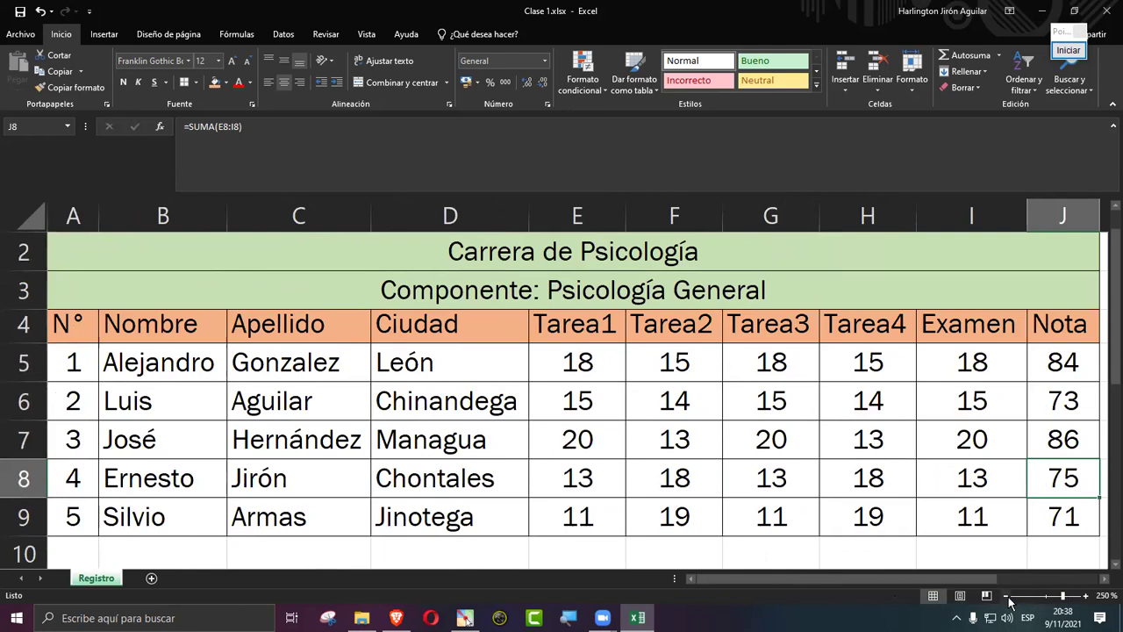
left_click(1006, 596)
left_click(1006, 597)
left_click(1007, 596)
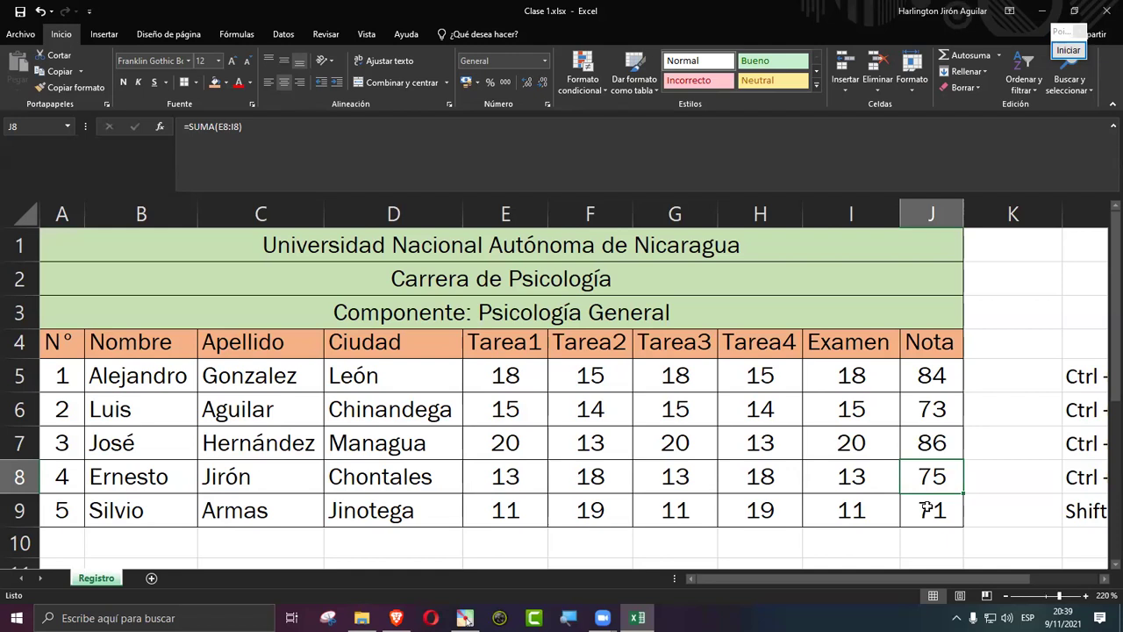
left_click(933, 374)
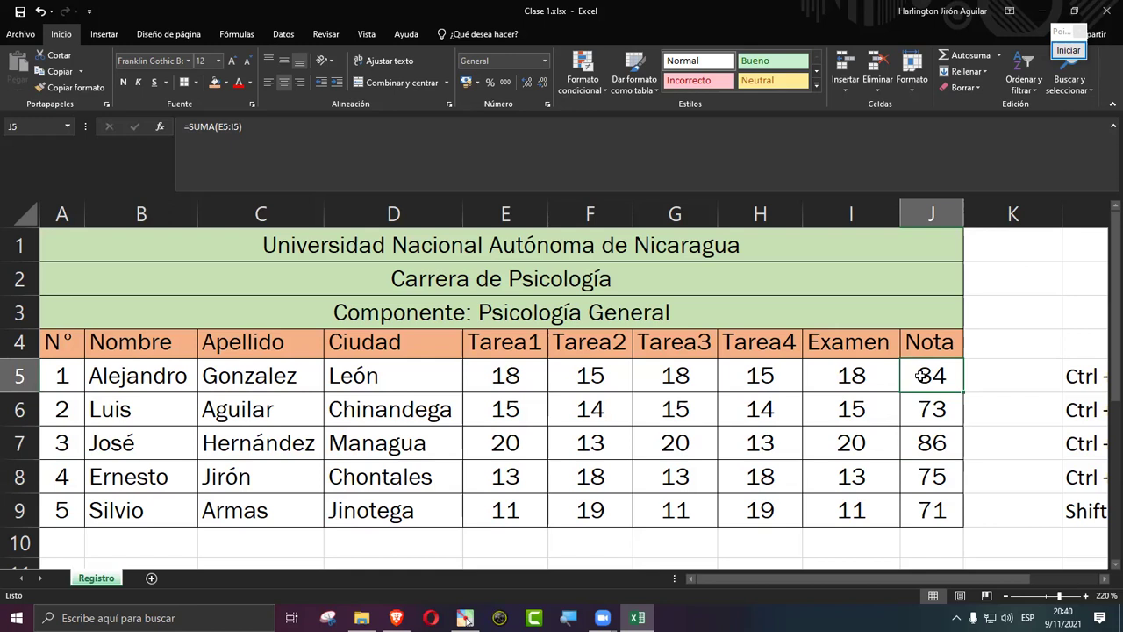
double_click(921, 375)
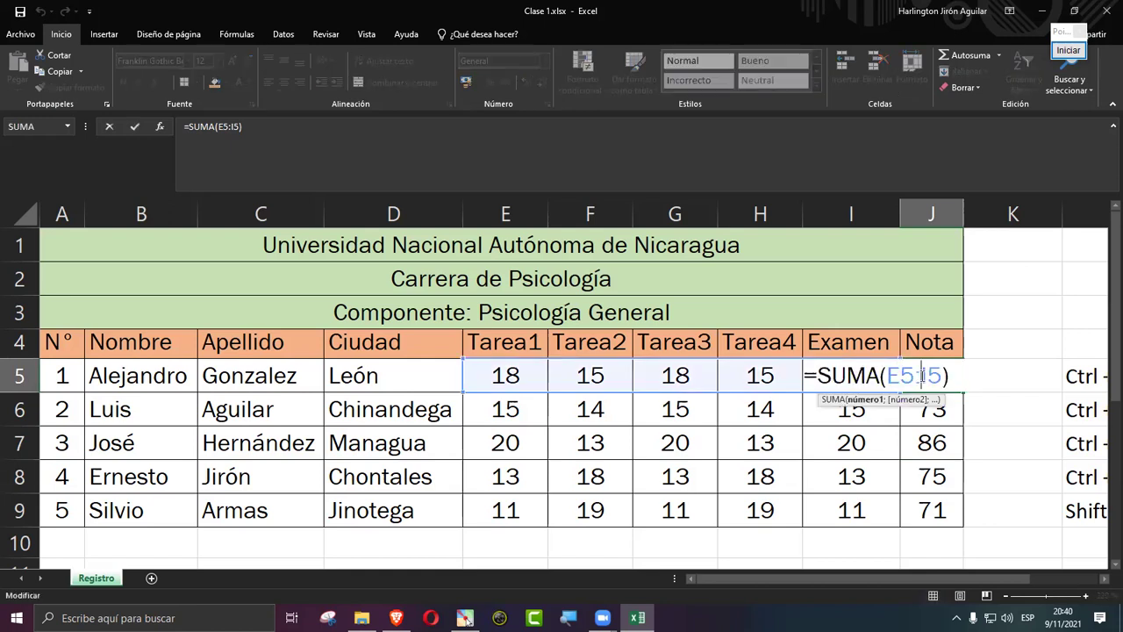
key("Return")
left_click(921, 375)
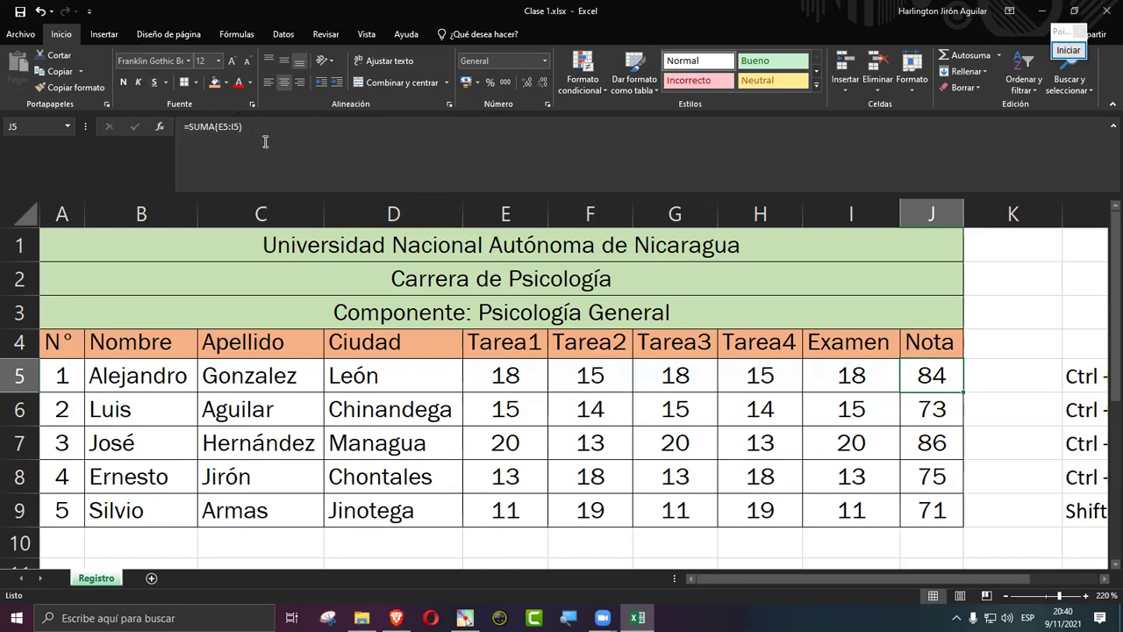
left_click(1067, 52)
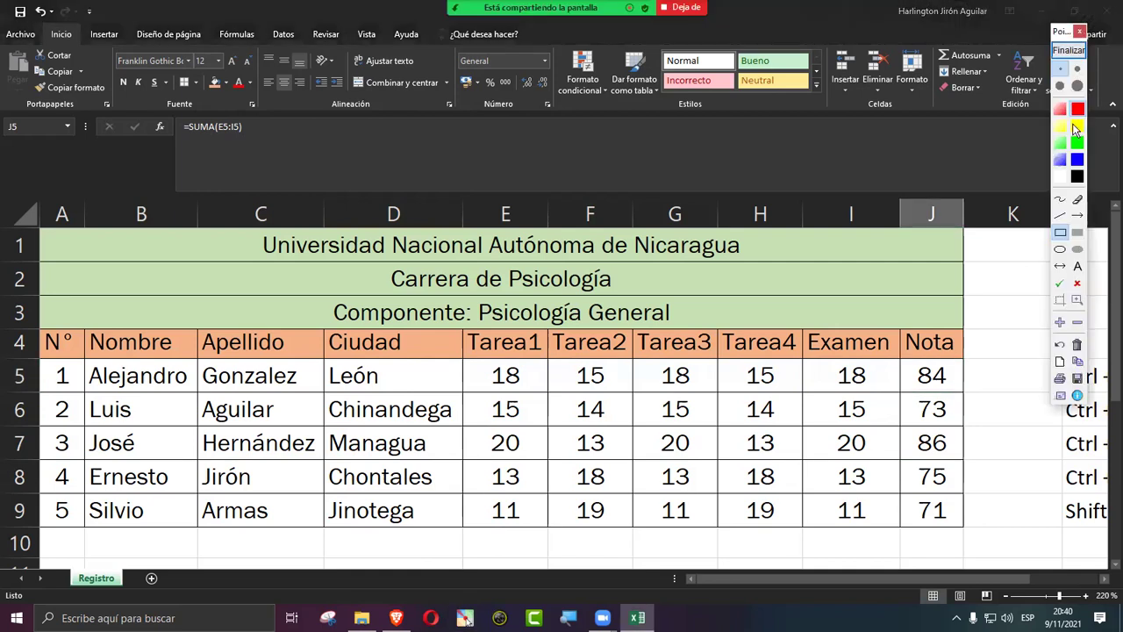
left_click_drag(151, 108, 365, 183)
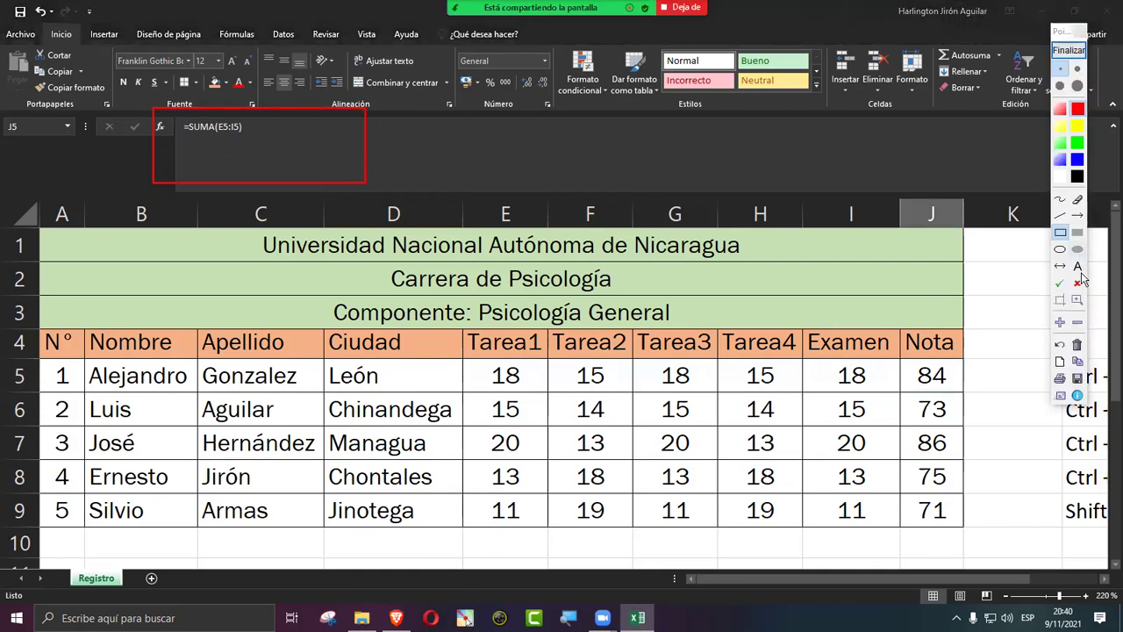
left_click(1078, 215)
left_click_drag(771, 454, 258, 172)
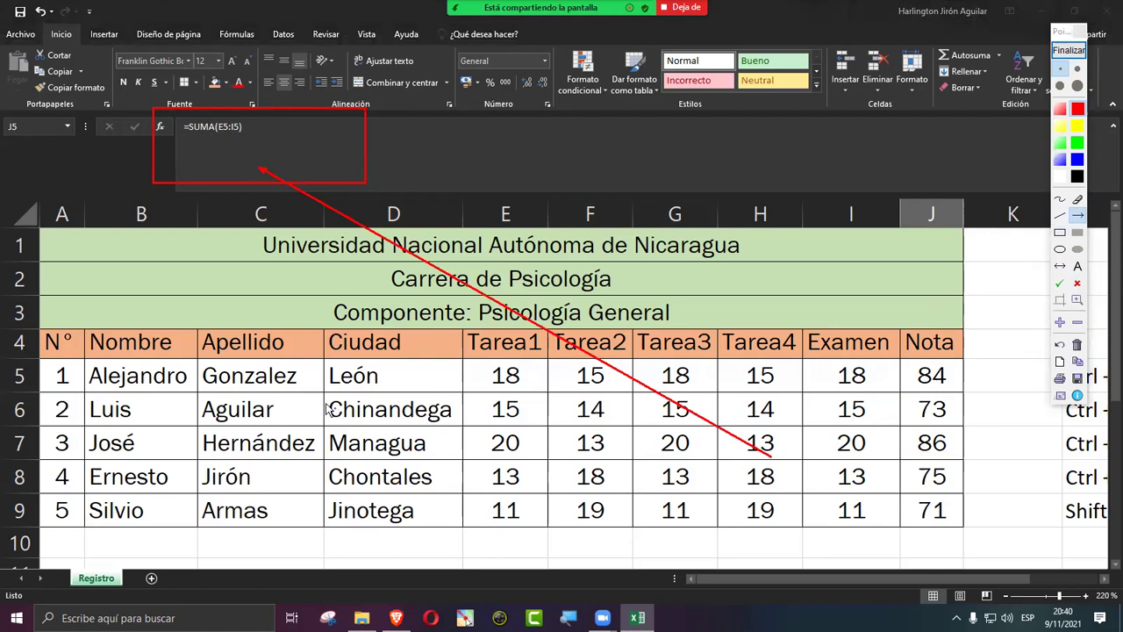
left_click(1068, 50)
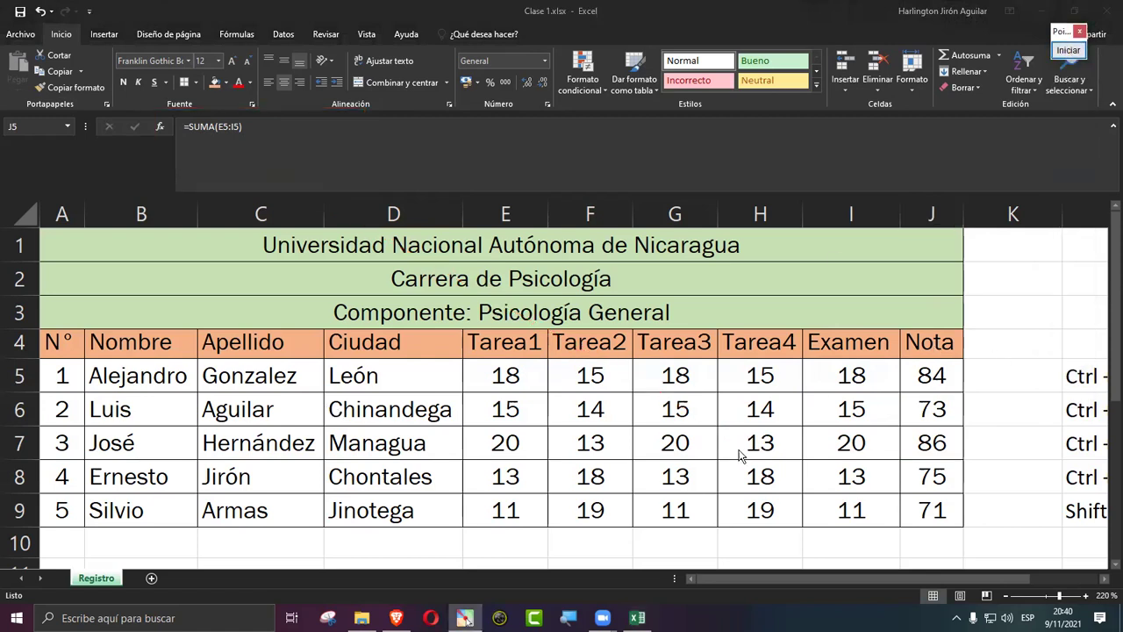
Step: Check J5's =SUMA(E5:I5) Nota formula and select E5:I5 to confirm the total
double_click(945, 374)
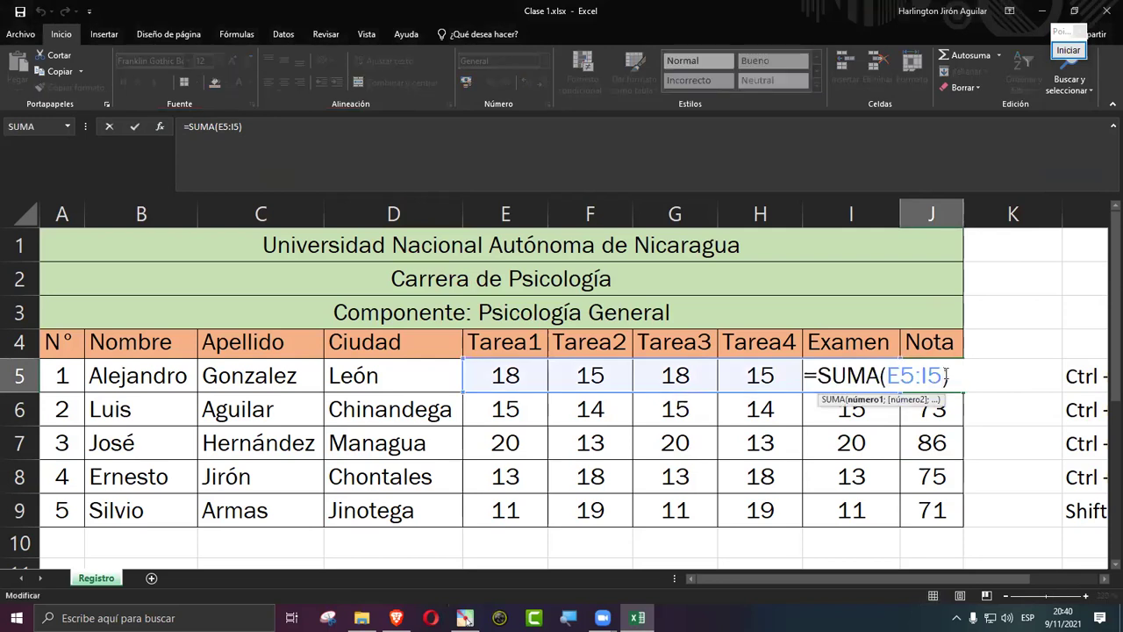
key("Return")
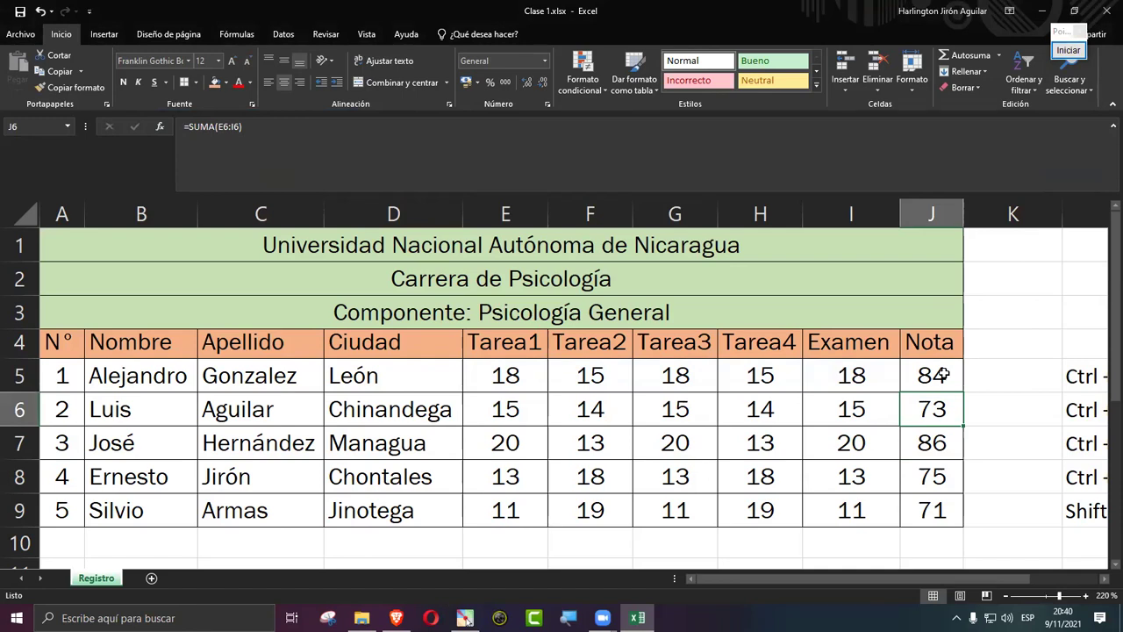
left_click_drag(509, 373, 862, 374)
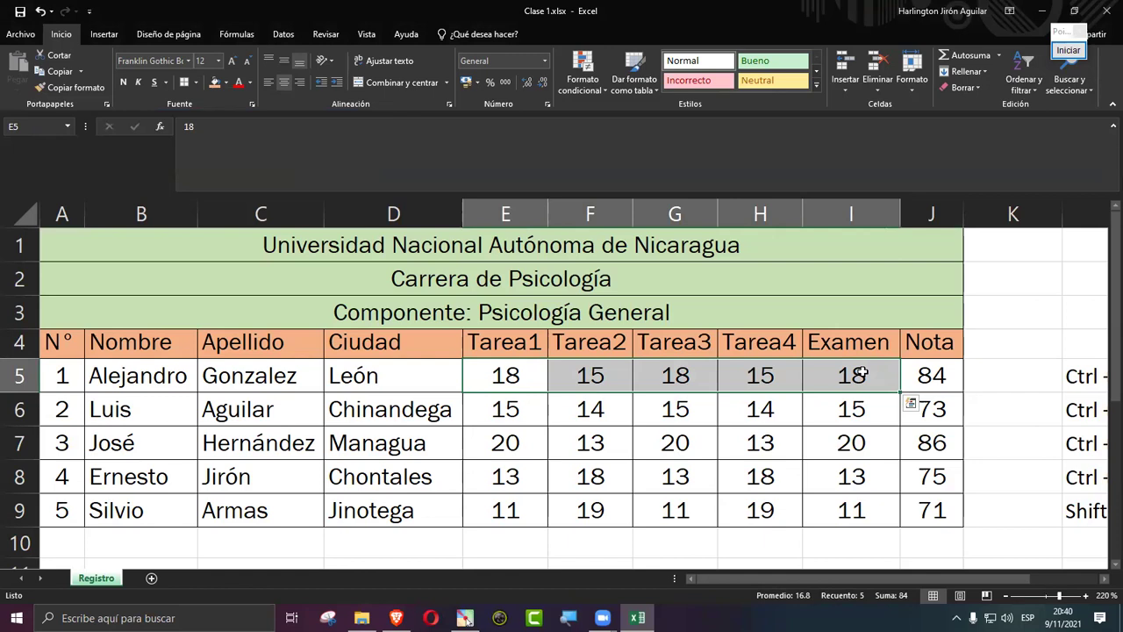
Step: Change row 5's Tarea1 score in E5 to 15 and Tarea2 score in F5 to 18
left_click(516, 379)
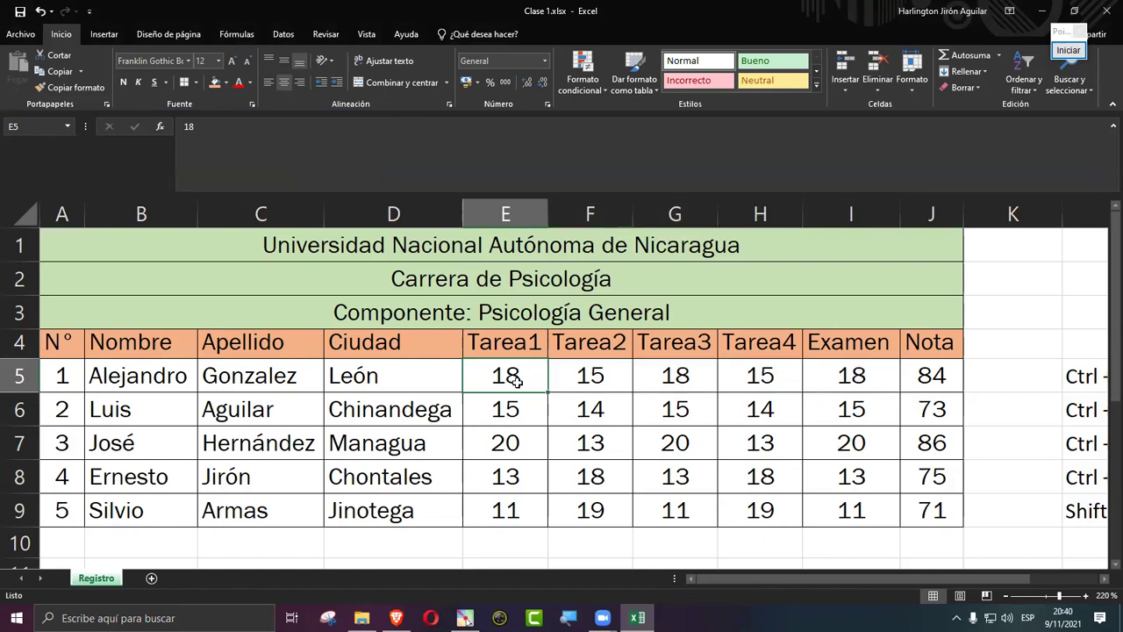
type("15")
key("Return")
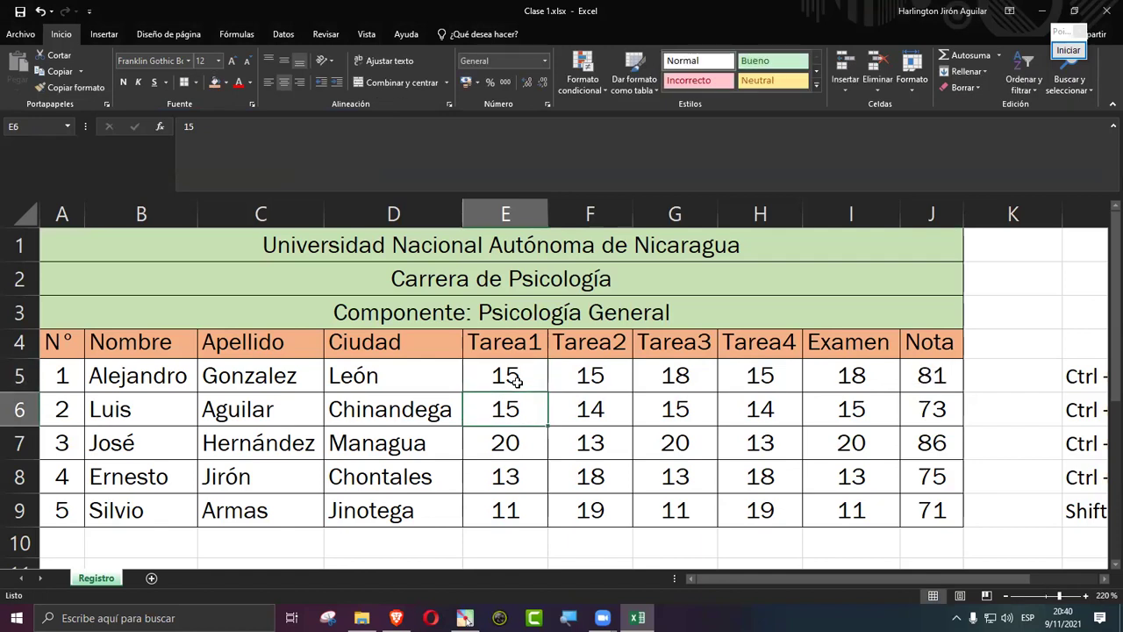
key("Up")
key("Right")
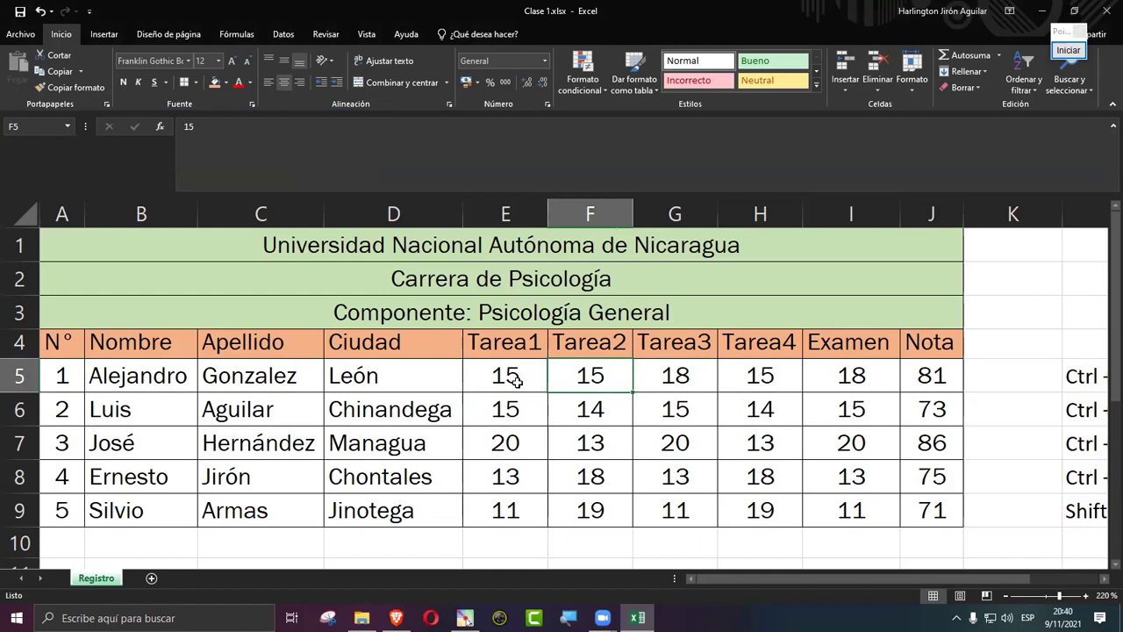
type("18")
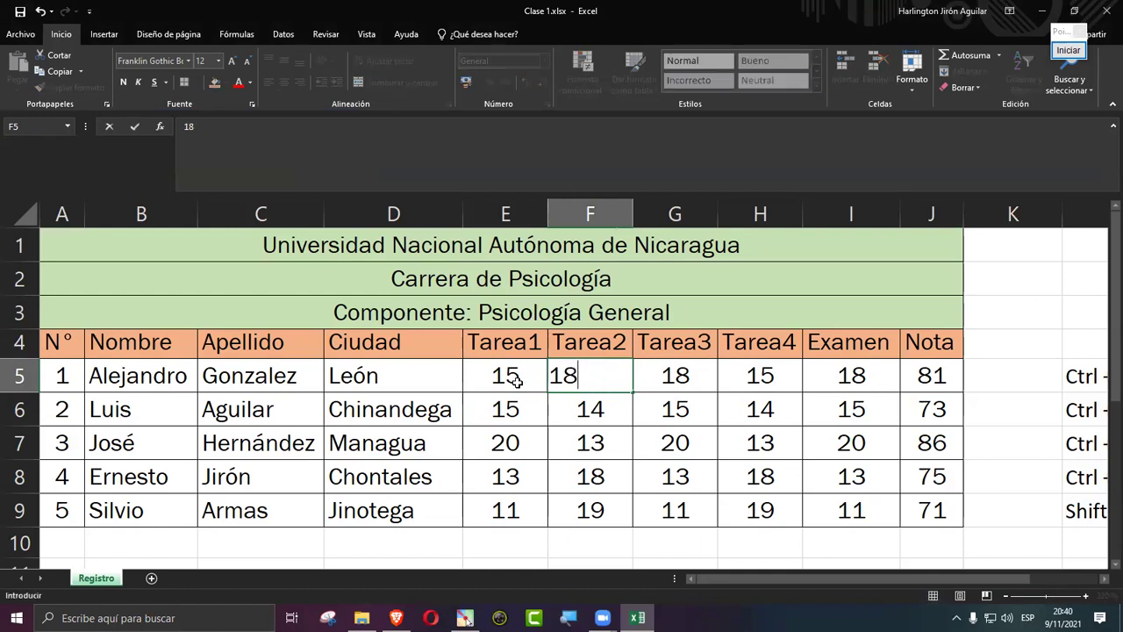
key("Return")
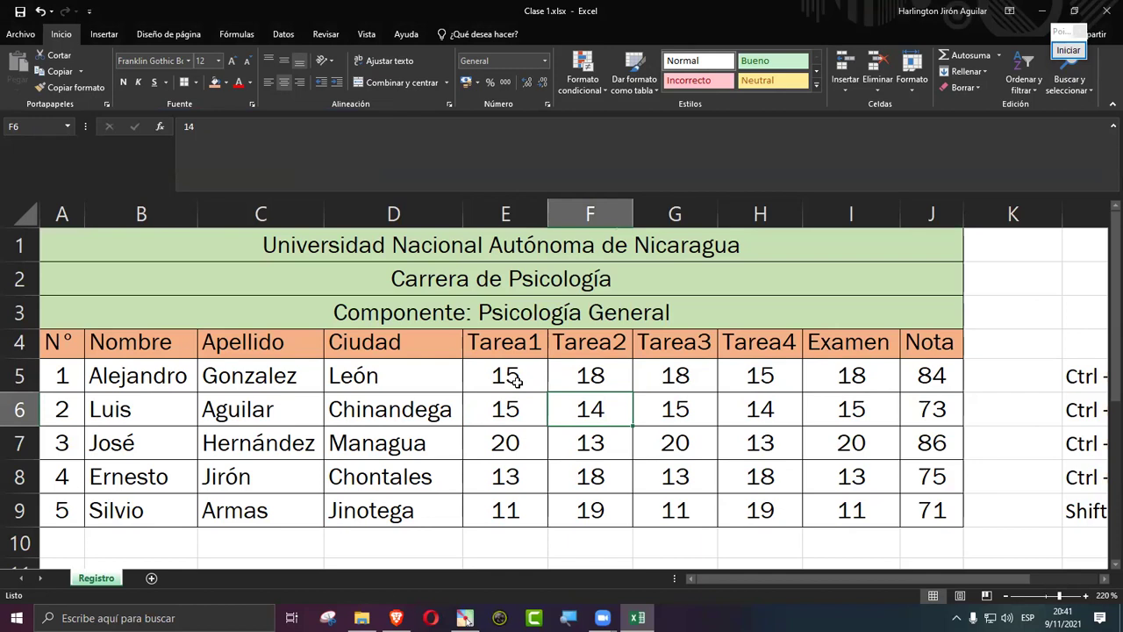
Step: Set José's Tarea1 score in E7 to 15, so his Nota recalculates to 81
key("Up")
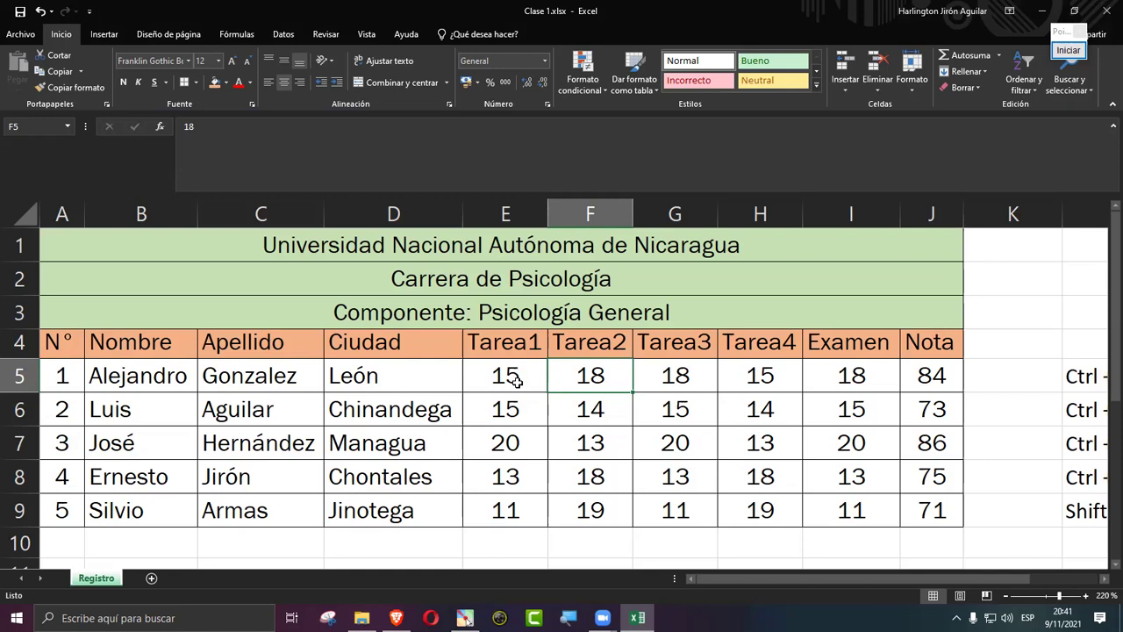
key("Down")
key("Left")
key("Down")
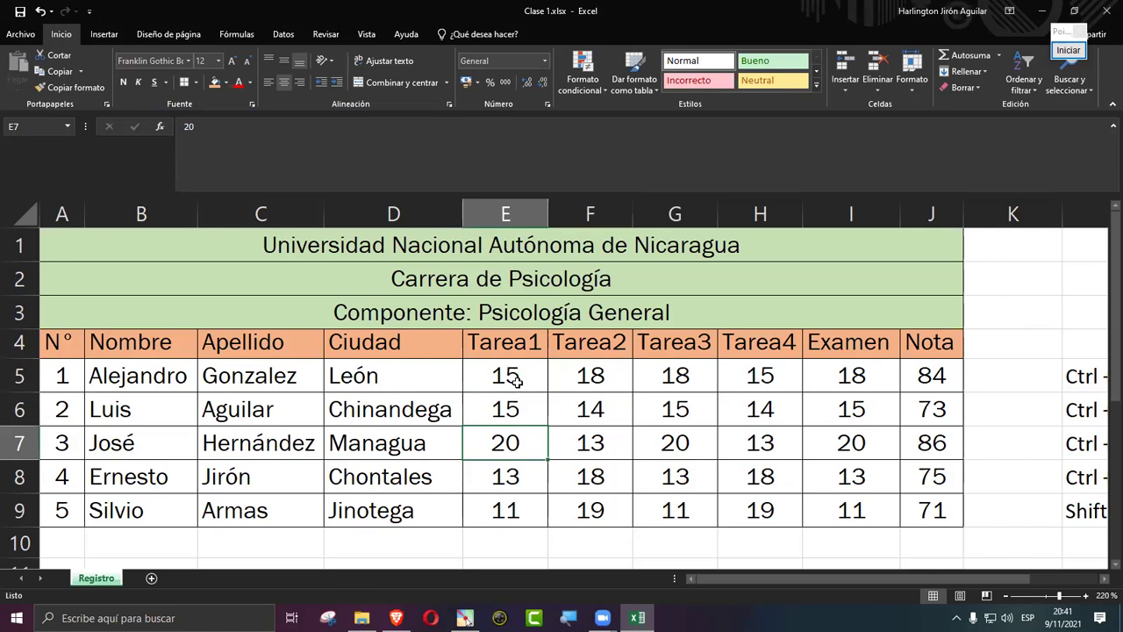
type("15")
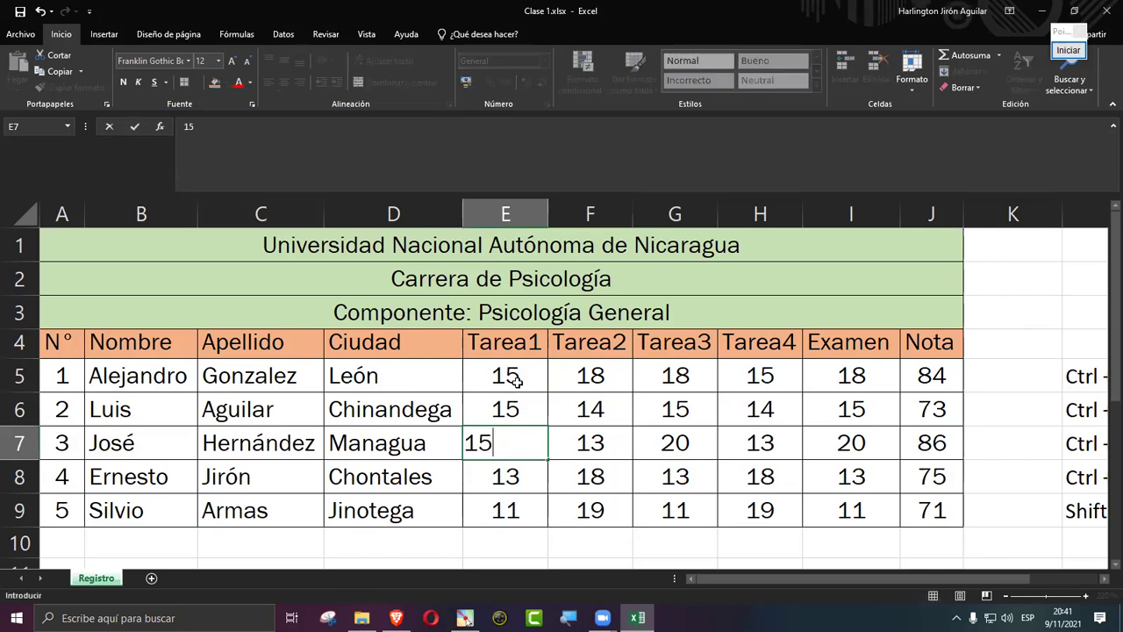
key("Return")
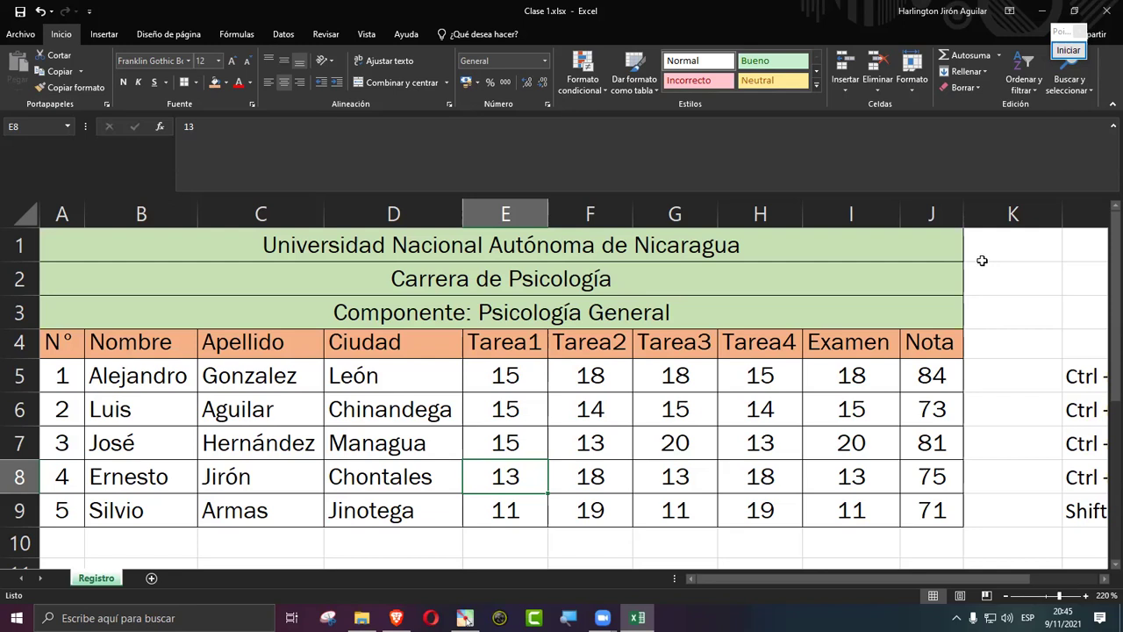
Step: Select I5, close the annotation window and stop the Zoom screen share
left_click(816, 370)
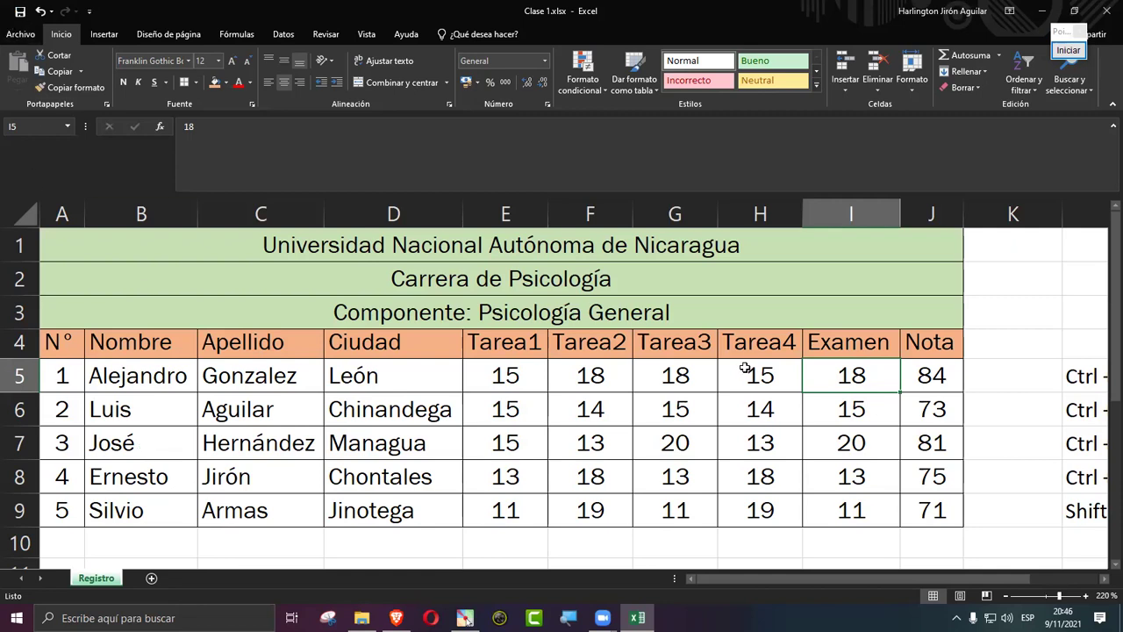
left_click(1082, 33)
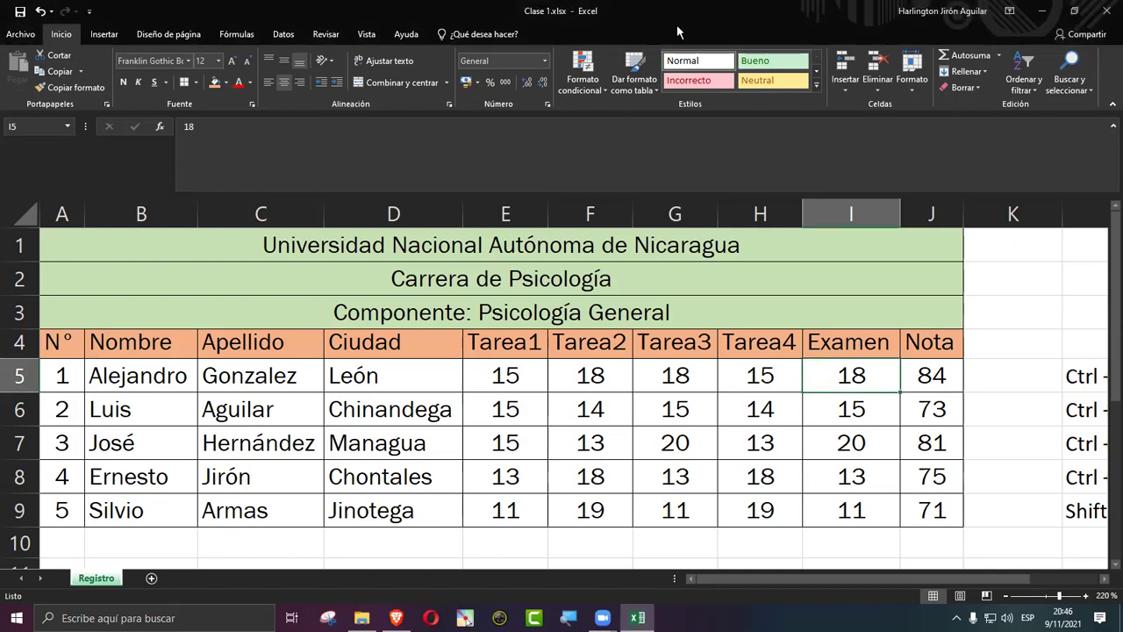
left_click(676, 24)
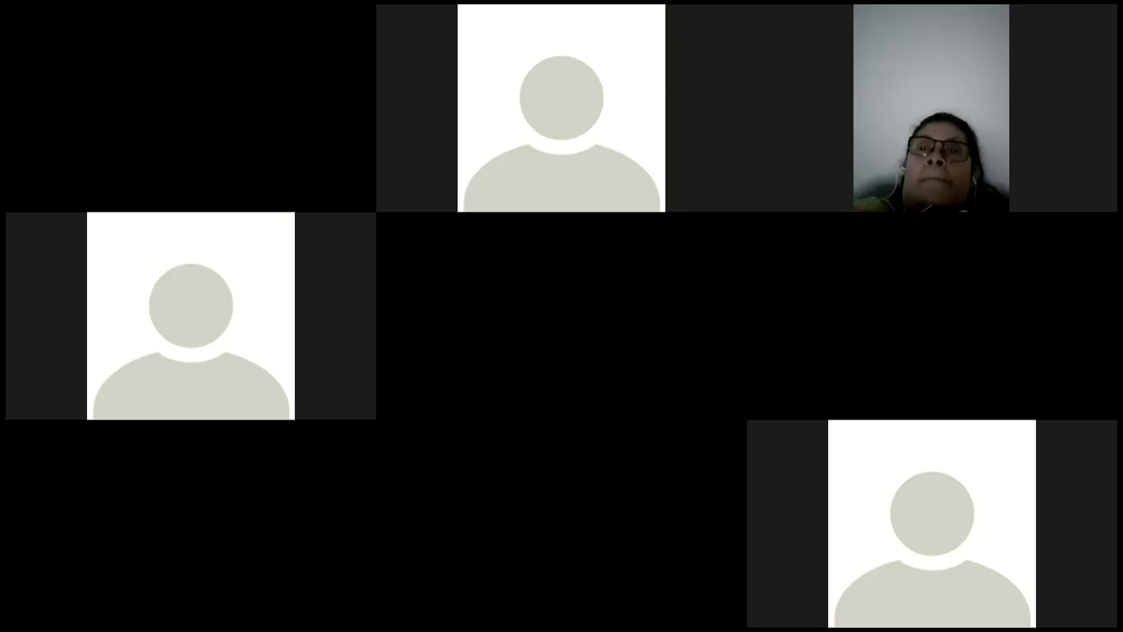